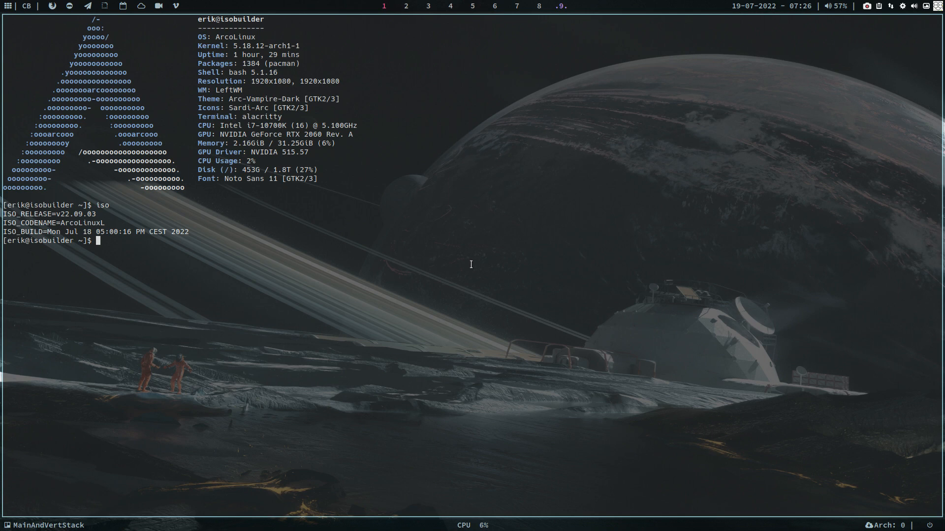
- Run last -F, highlight release v22.09.03 and the Jul 18 19:10:54 reboot, then close the terminal
text(last -F)
key(Return)
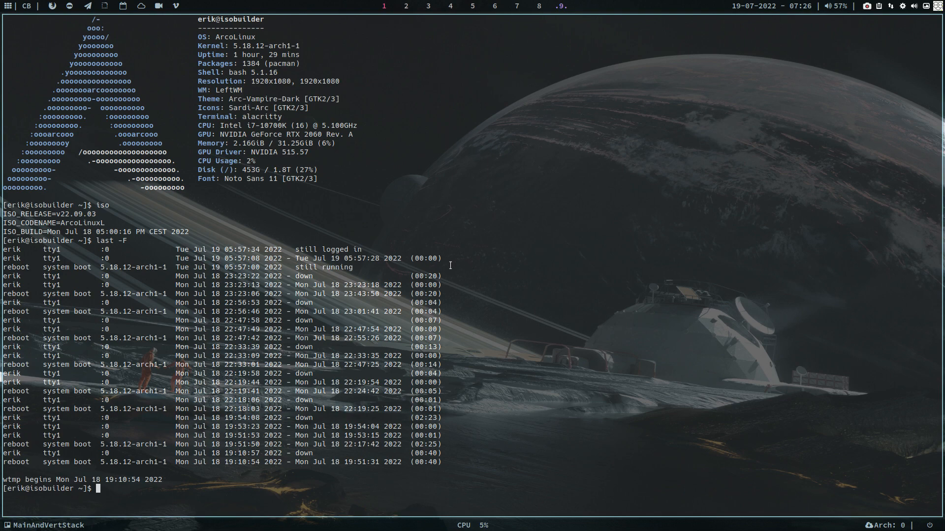
drag(56, 214, 100, 213)
drag(194, 462, 261, 463)
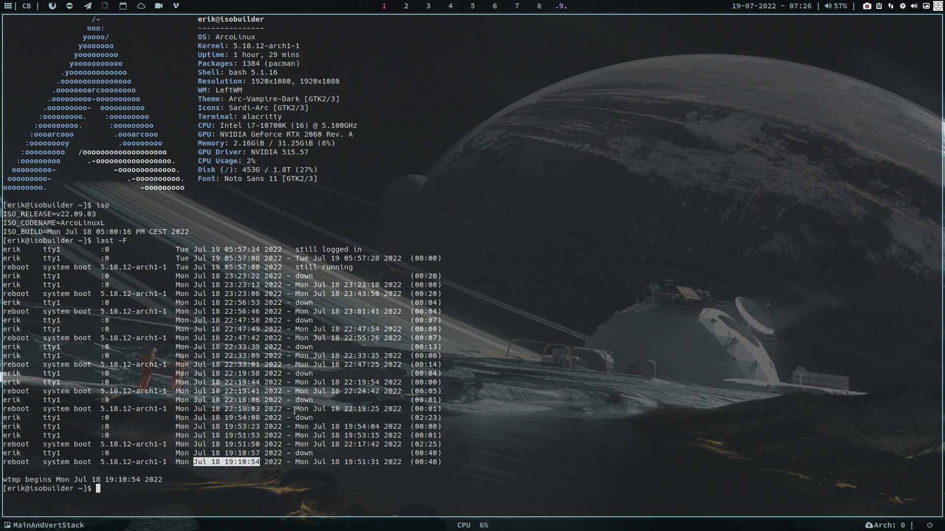
key(super+q)
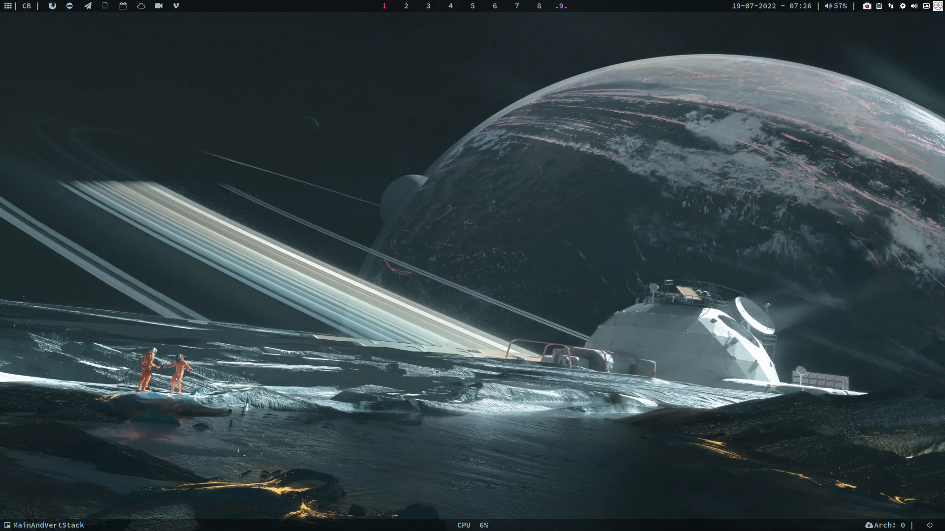
- Open VirtualBox Manager and add ARCHCRAFT.vbox from VirtualBox VMs/Core/ARCHCRAFT via Machine > Add
key(super+F7)
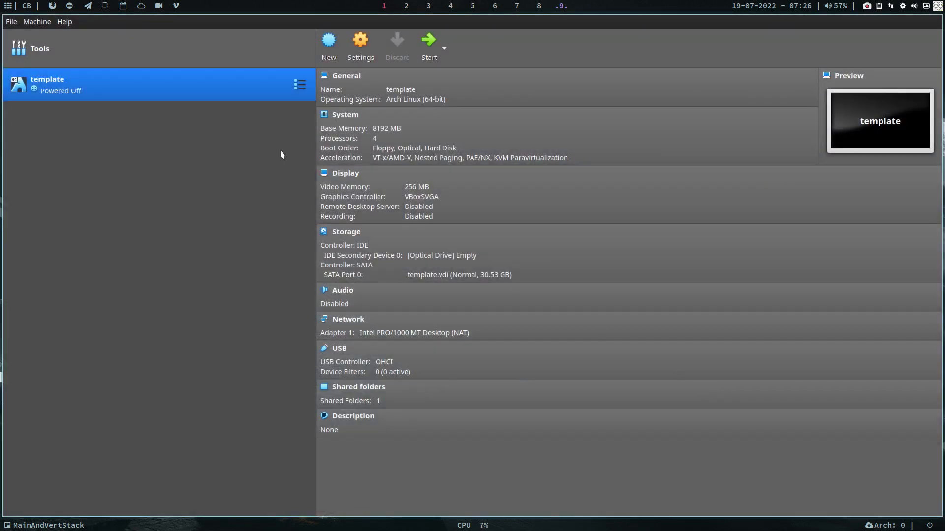
right_click(183, 84)
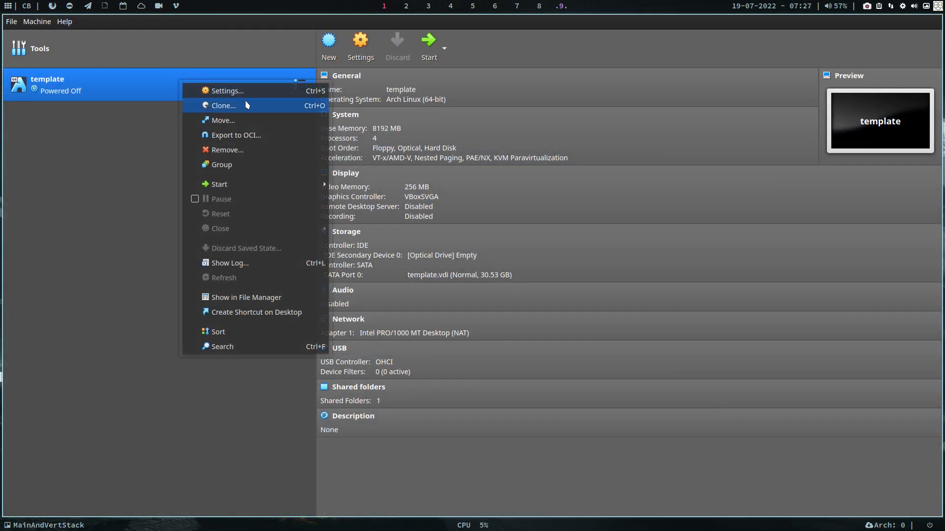
click(263, 53)
click(11, 22)
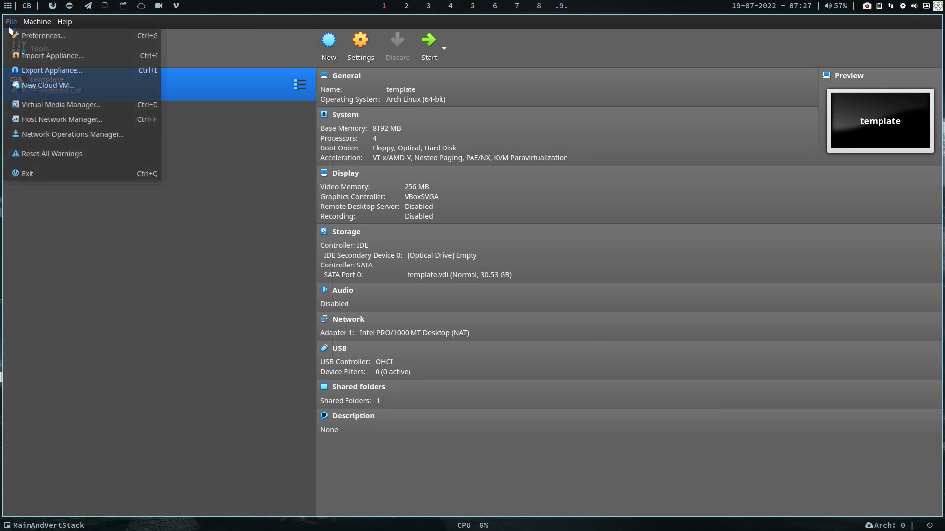
mouse_move(37, 26)
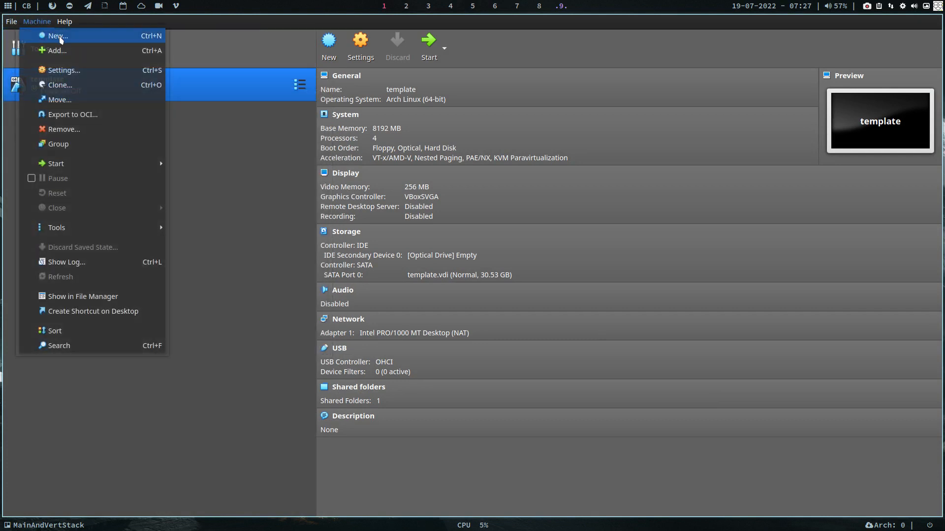
click(65, 50)
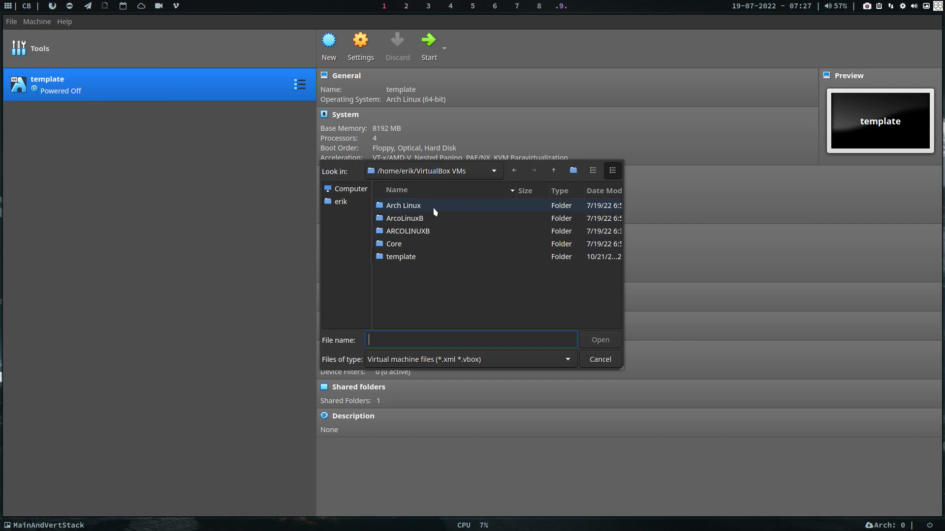
click(432, 246)
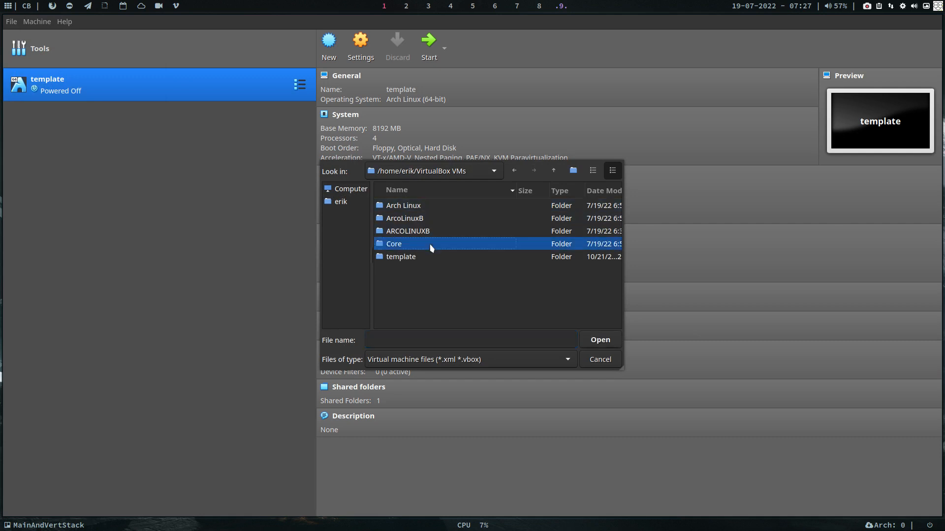
double_click(431, 246)
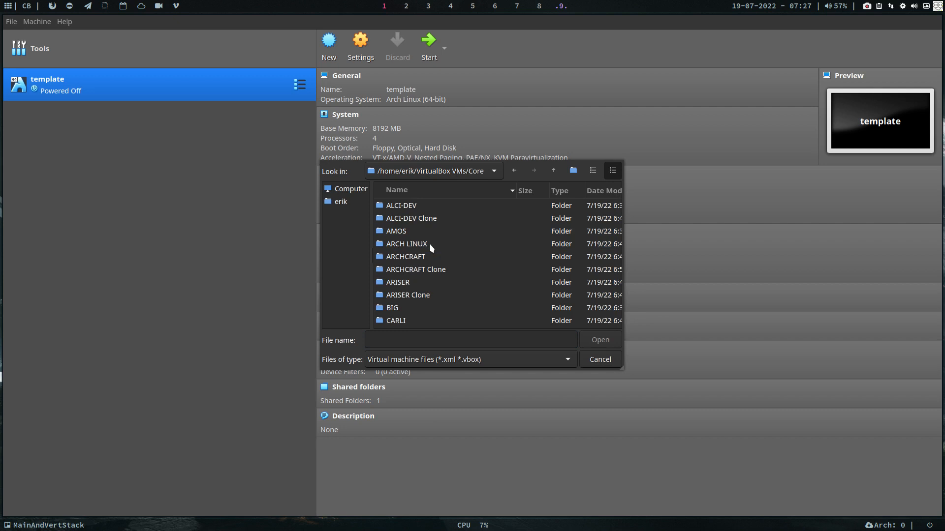
click(435, 260)
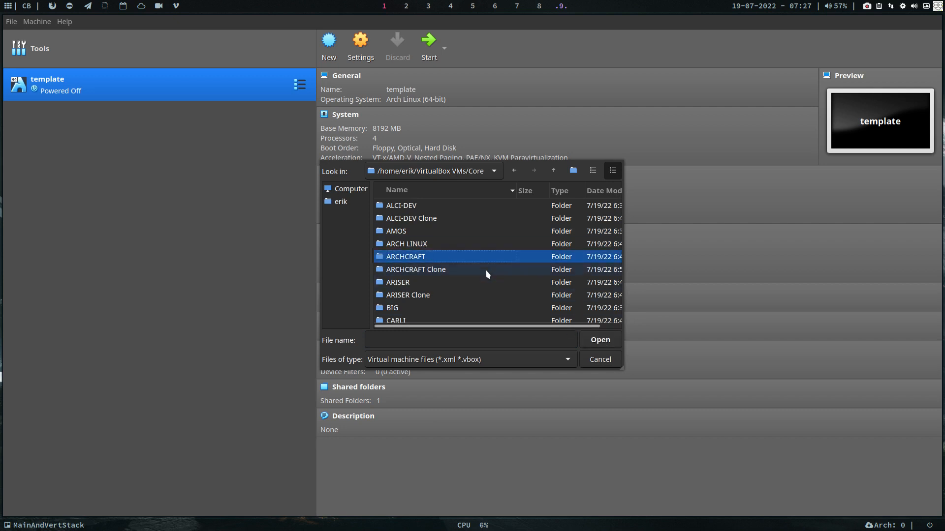
double_click(472, 259)
click(441, 220)
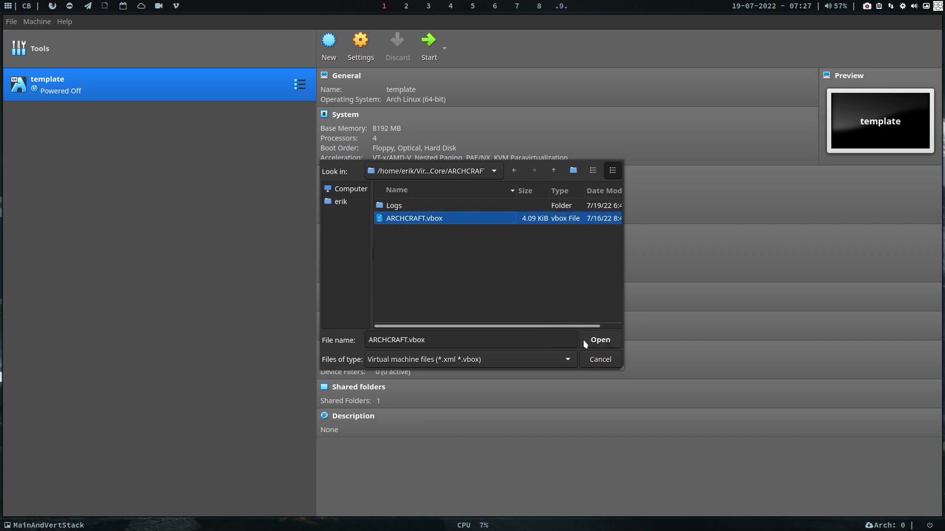
click(585, 344)
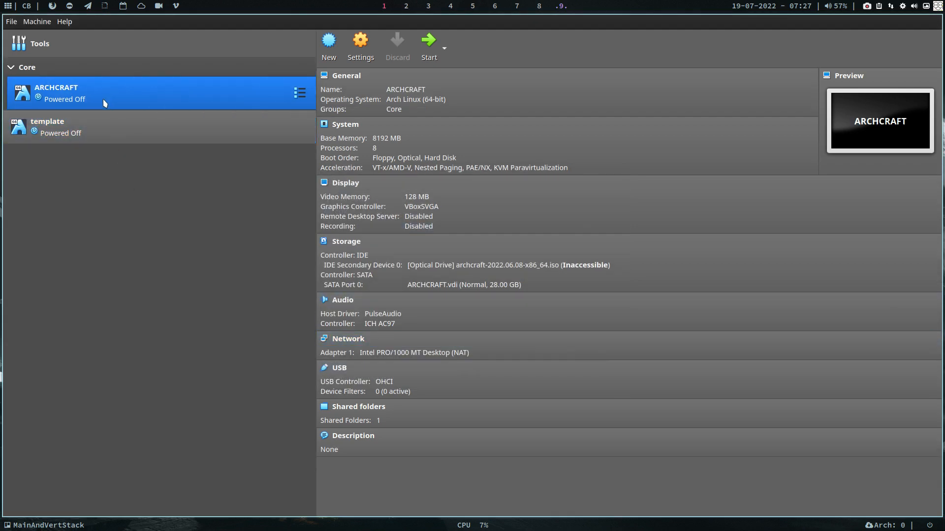
- Move ARCHCRAFT out of the Core group and browse for a disk image for its optical drive
drag(104, 103, 114, 139)
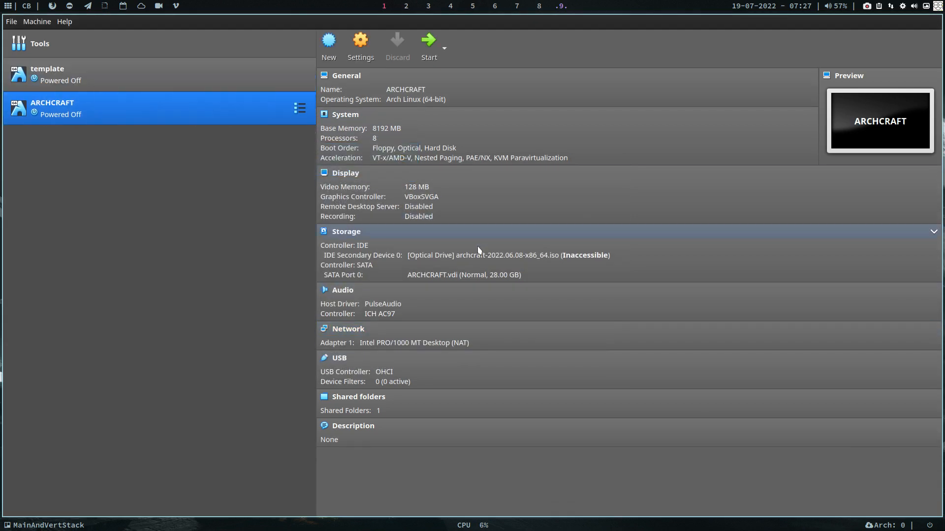
click(515, 256)
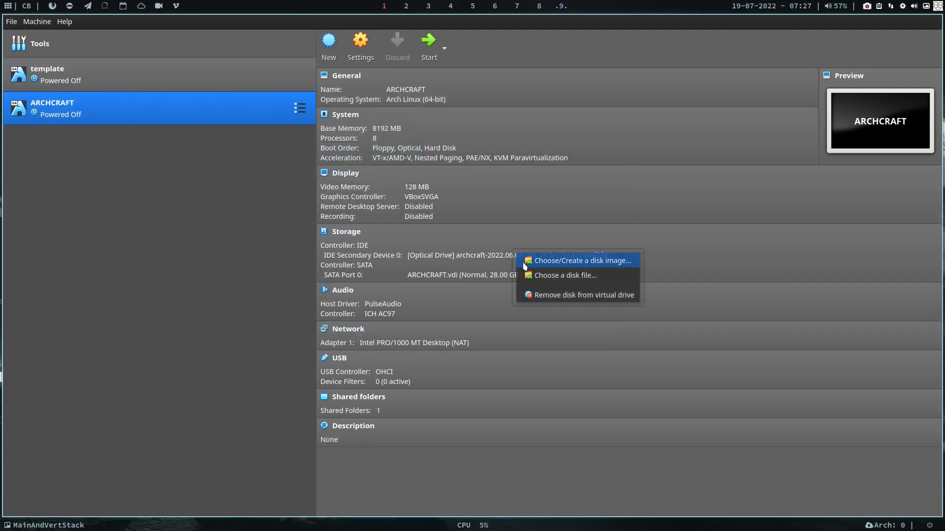
click(574, 275)
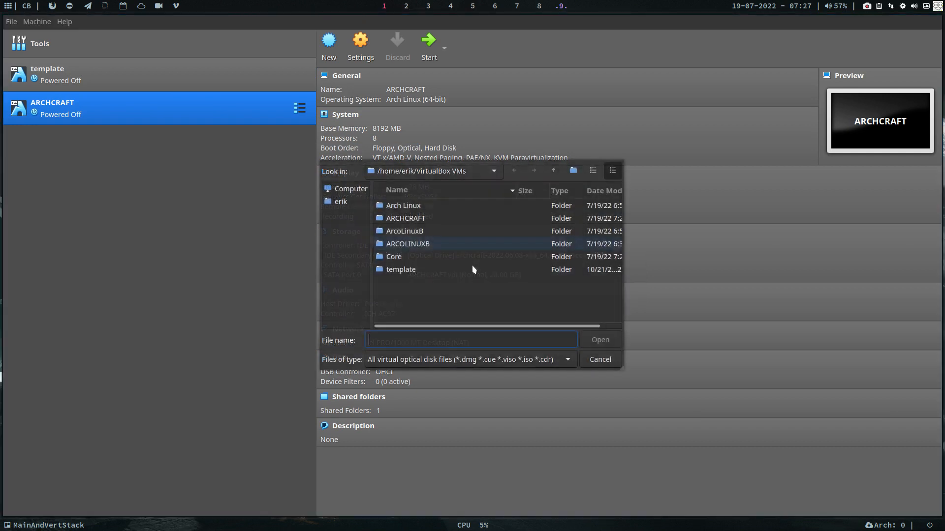
click(351, 202)
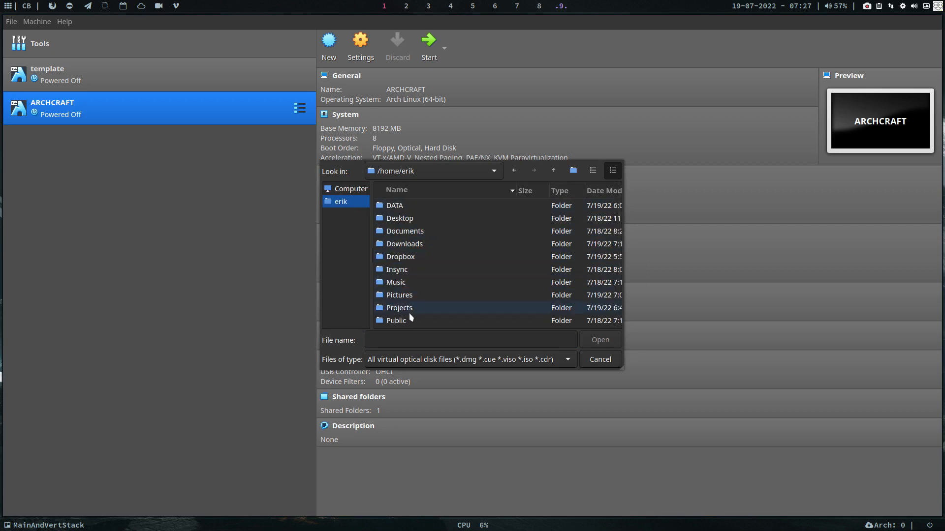
double_click(410, 319)
double_click(407, 209)
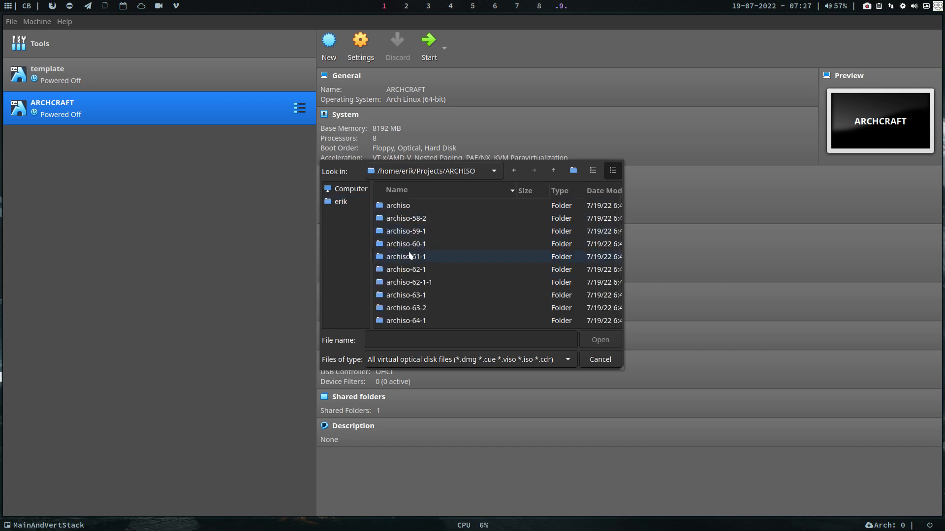
- Load archcraft-2022.07.18-x86_64.iso from the IT is all Arch Linux/ARCHCRAFT folder and boot the VM
click(554, 172)
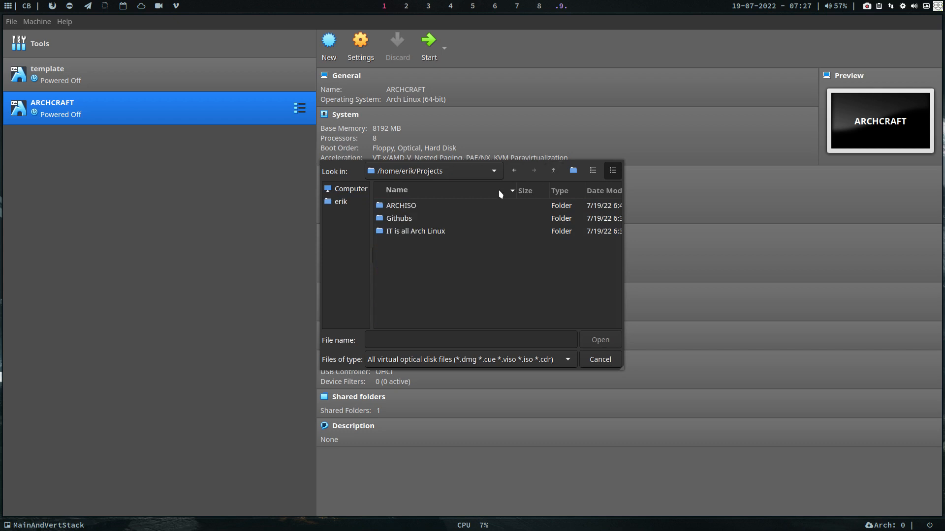
double_click(426, 233)
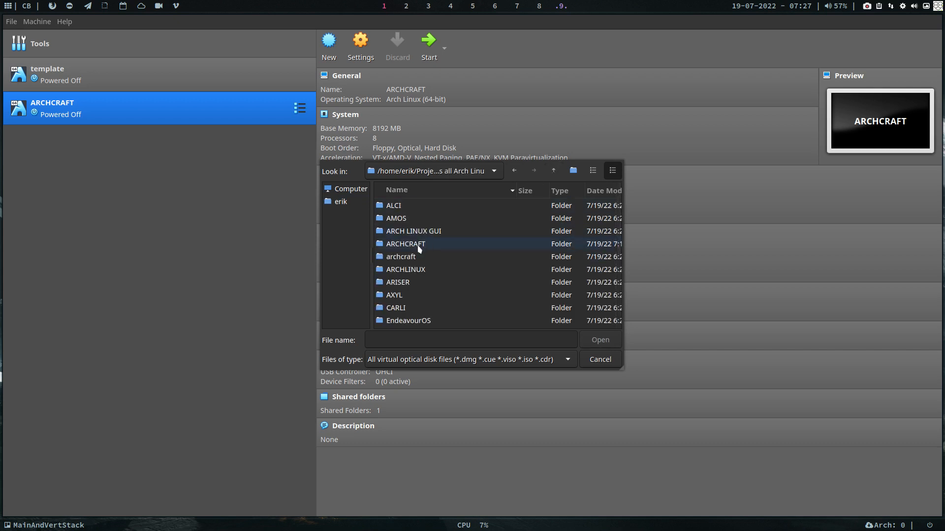
double_click(418, 245)
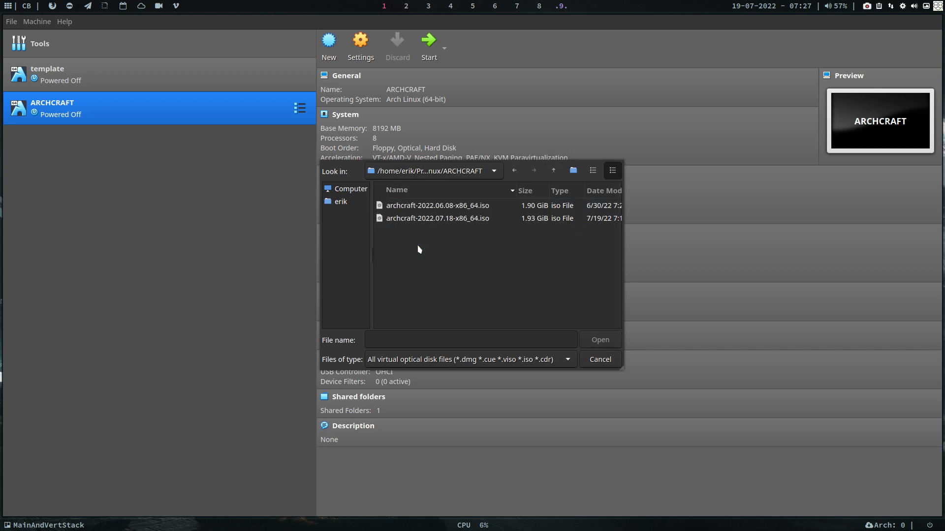
click(435, 222)
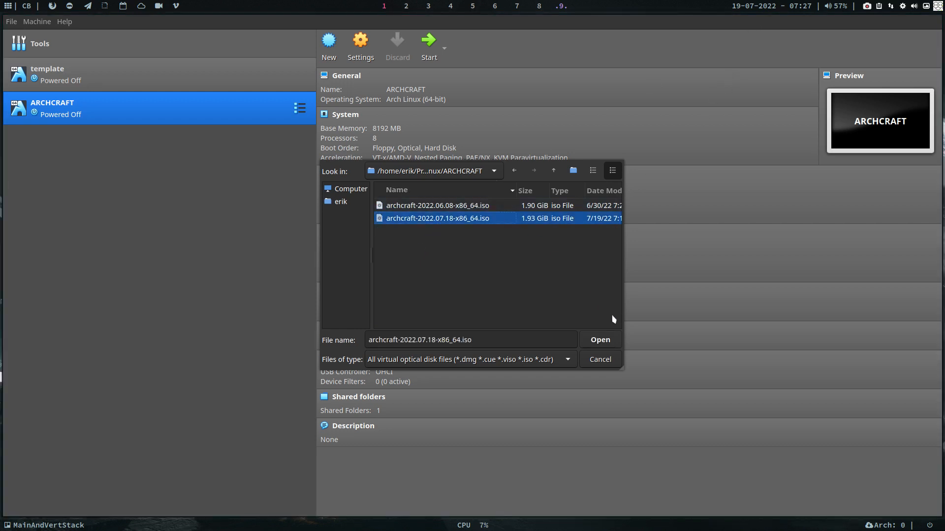
click(610, 339)
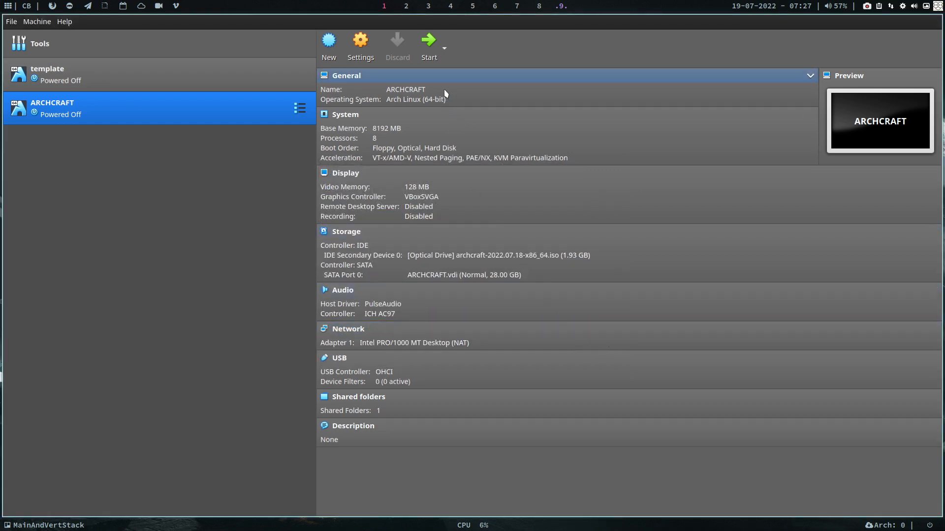
click(428, 42)
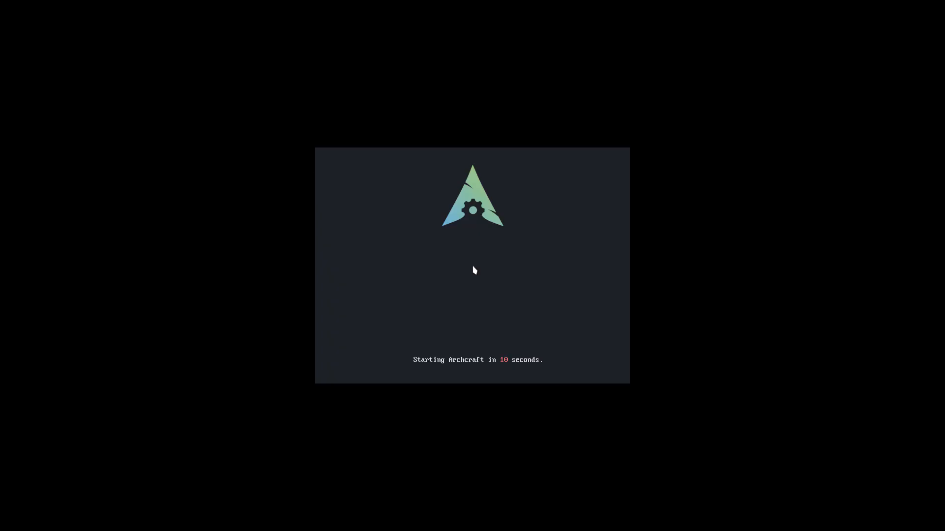
- Stop the boot countdown and boot the Archcraft (64bit, BIOS) entry with unchanged kernel options
key(Return)
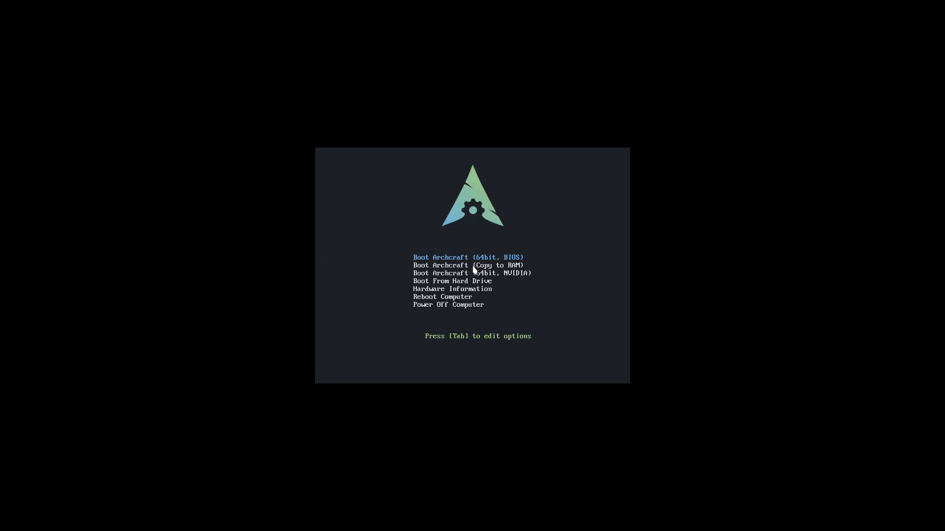
key(Down)
key(Down)
key(Down)
key(Down)
key(Up)
key(Up)
key(Up)
key(Up)
key(Tab)
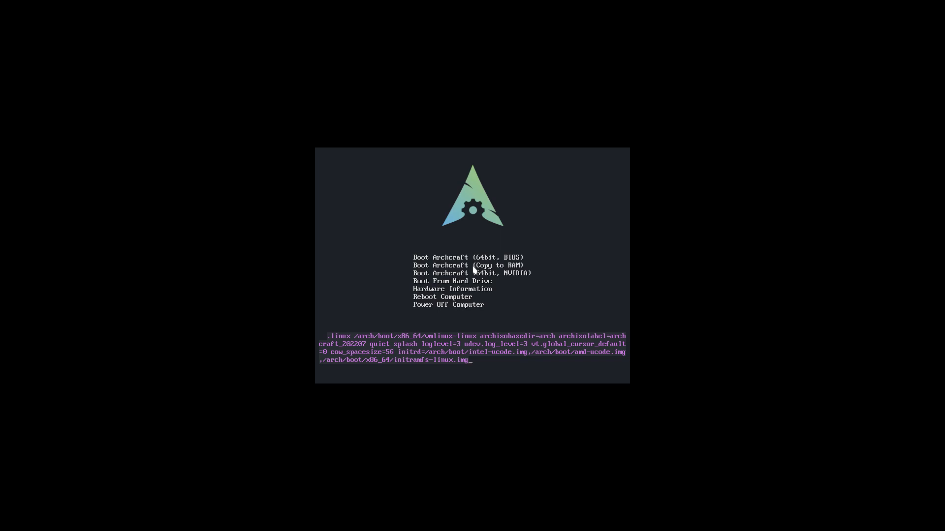
key(Escape)
key(Down)
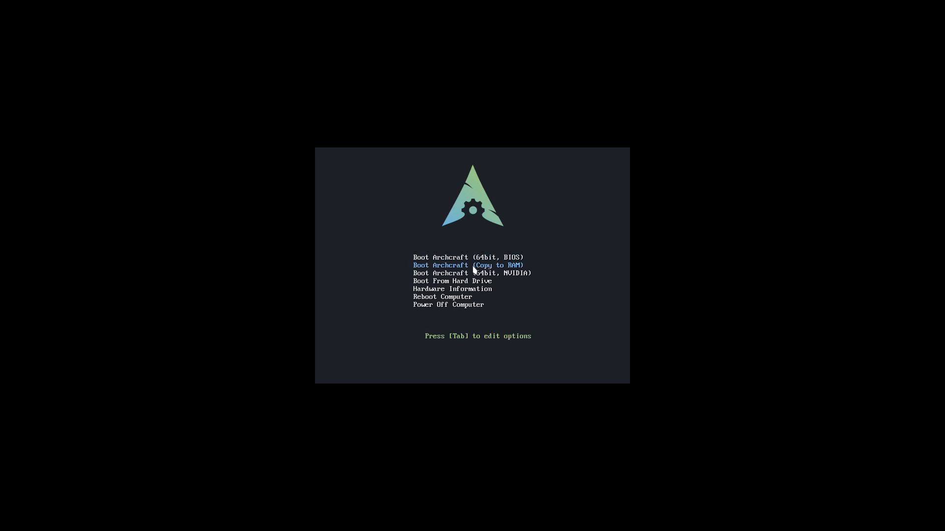
key(Down)
key(Up)
key(Up)
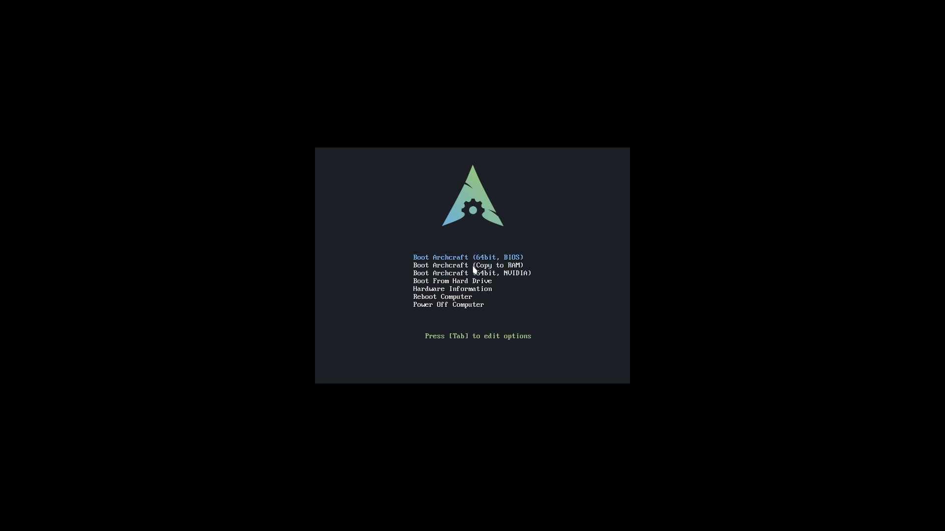
key(Return)
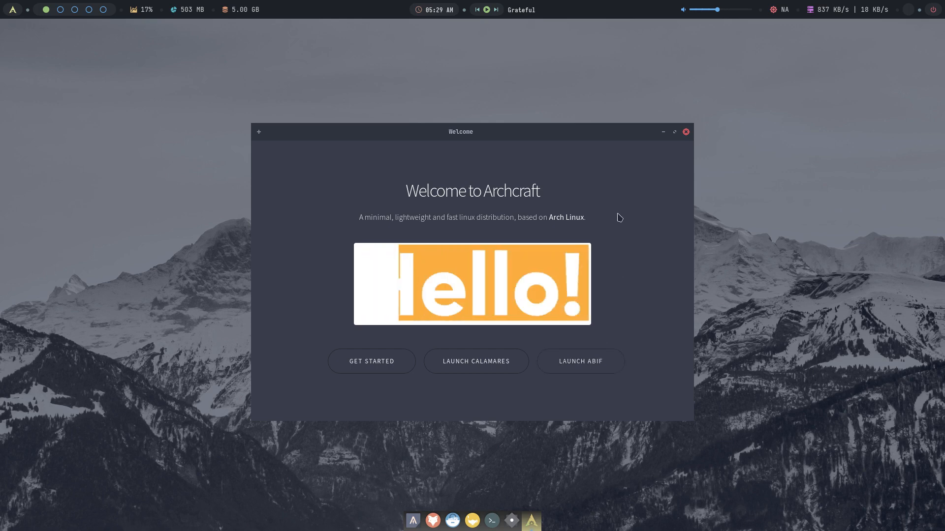
- Move the Welcome window higher and launch Calamares from it
drag(473, 131, 461, 100)
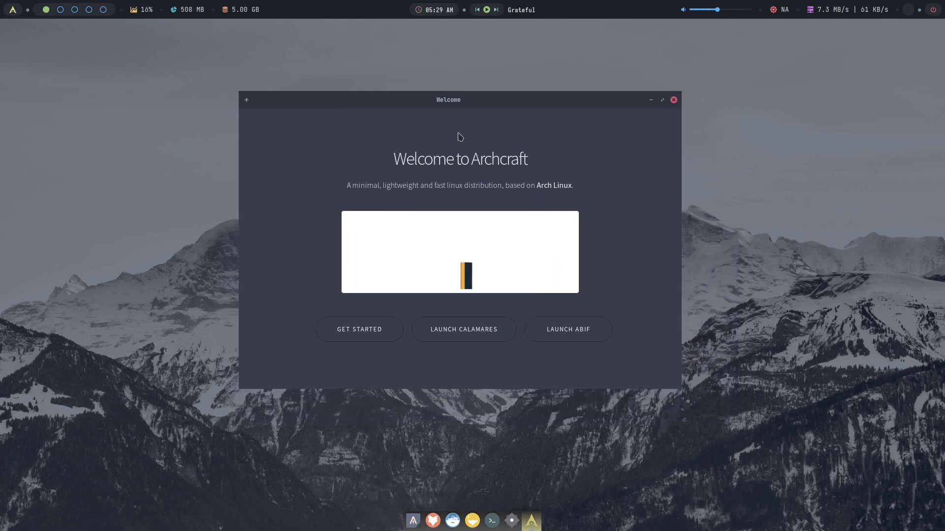
click(467, 337)
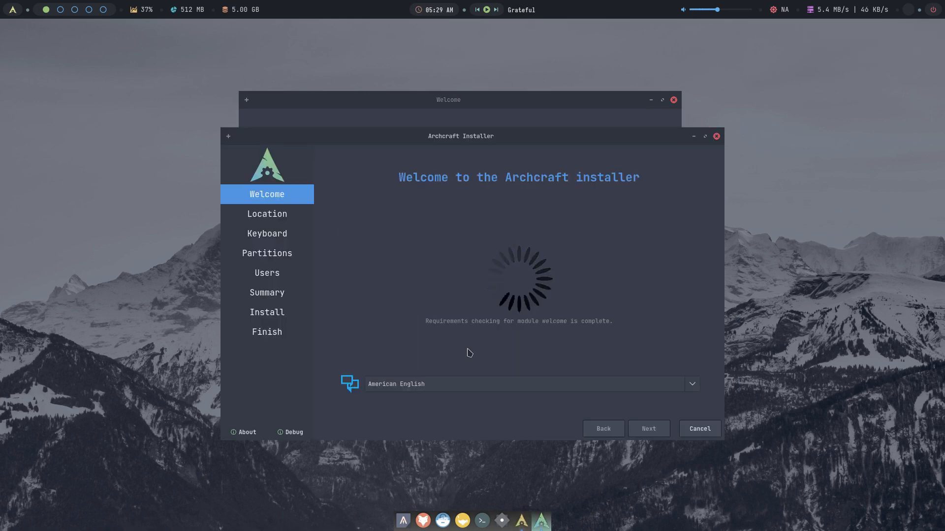
- Move the installer window up-left and advance past the Welcome page
drag(468, 136, 449, 87)
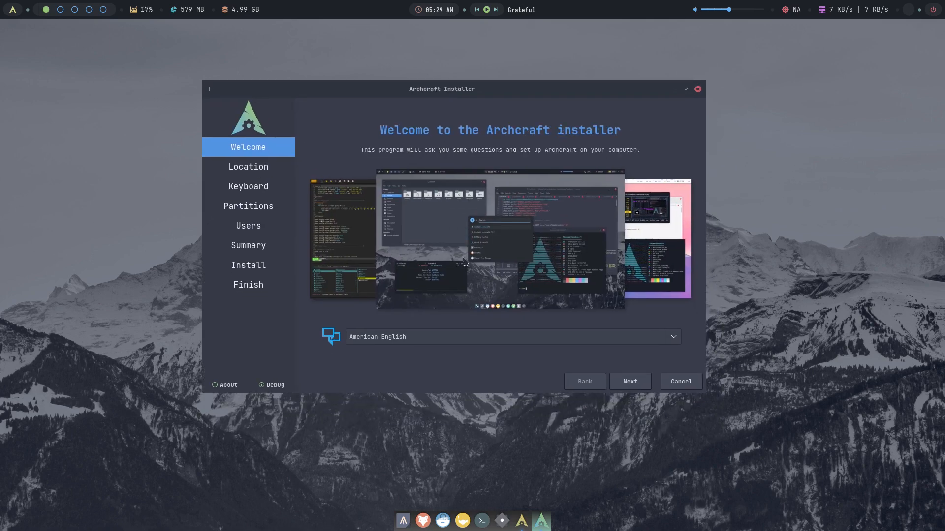
click(642, 385)
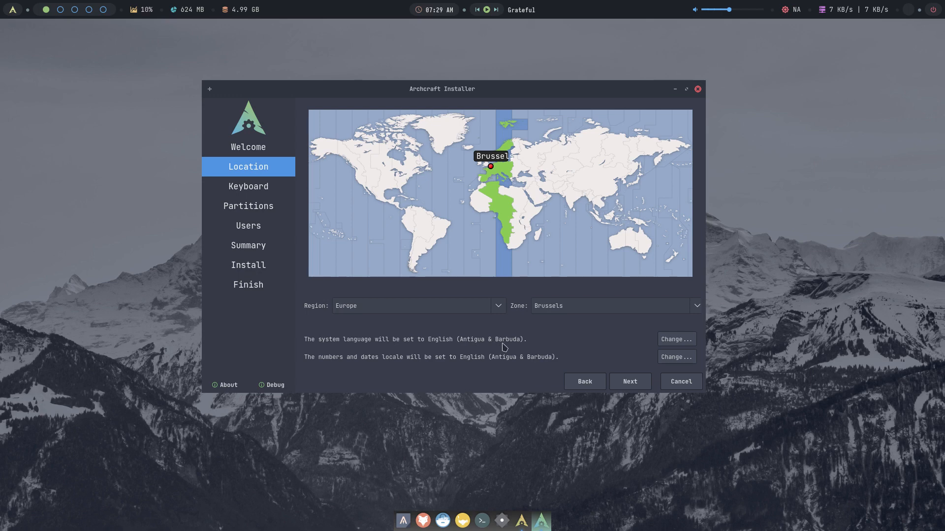
- Set the system language locale to en_US.UTF-8
click(675, 341)
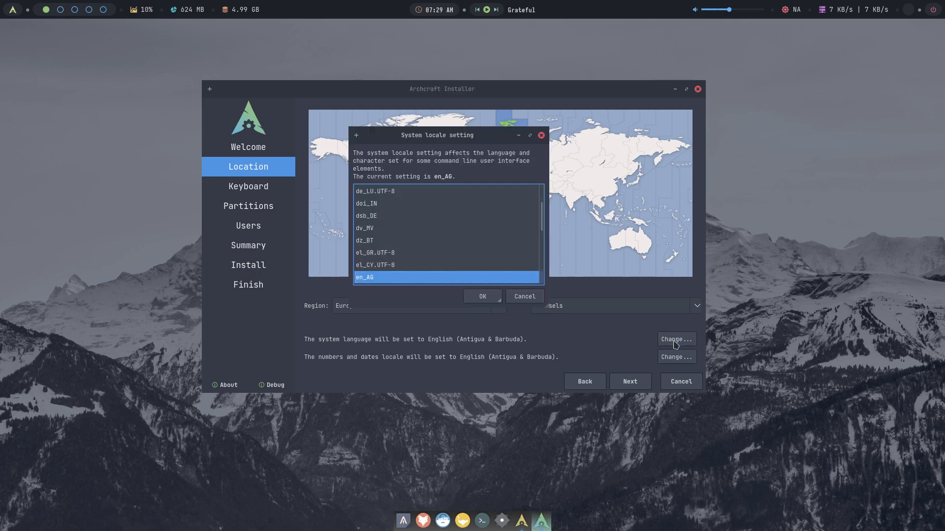
click(543, 259)
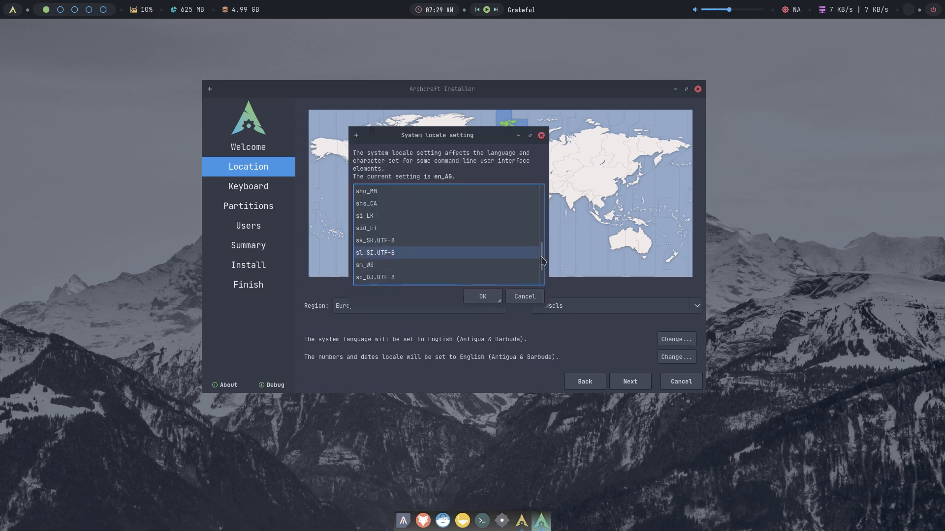
drag(543, 259, 548, 213)
scroll(477, 219, down, 3)
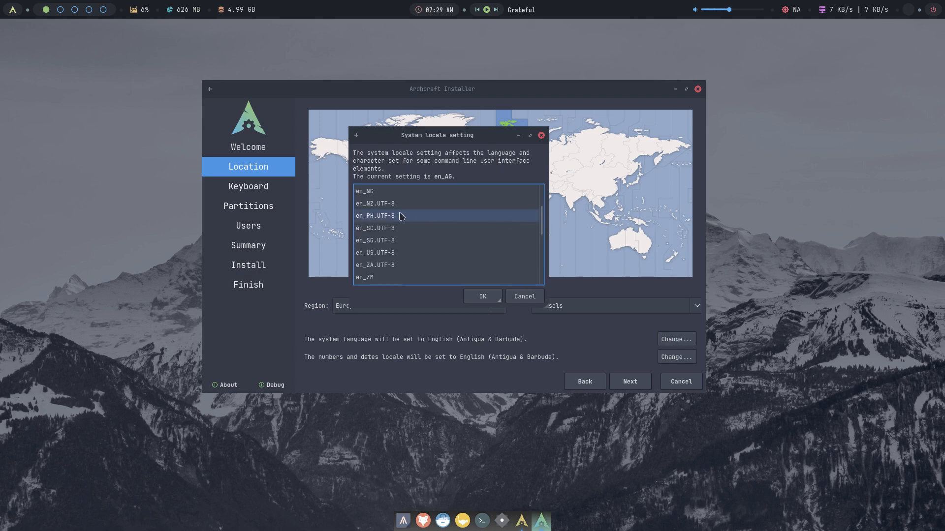
scroll(395, 231, up, 1)
click(395, 252)
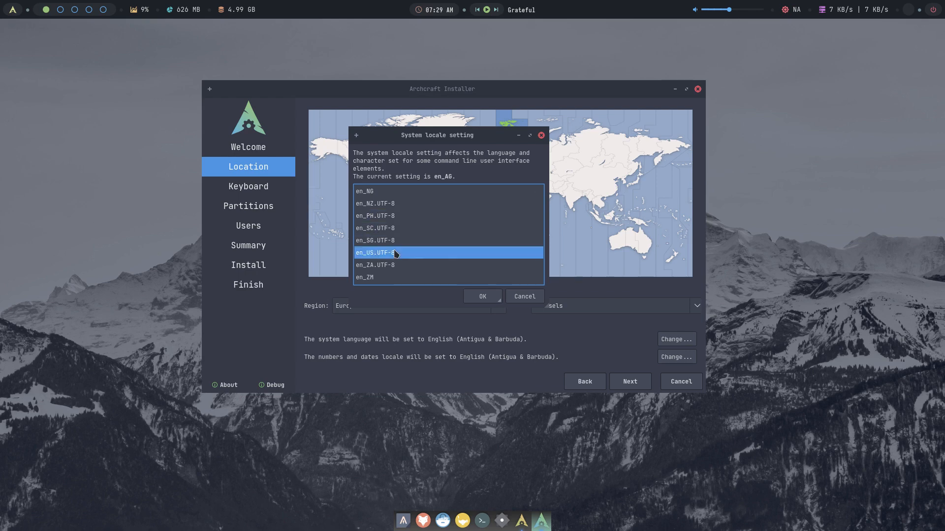
click(487, 297)
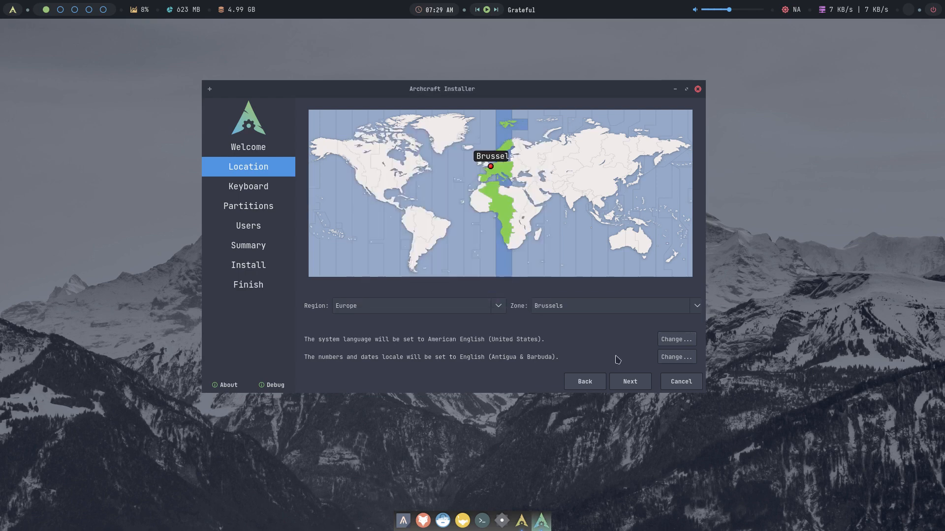
- Set the numbers and dates locale to en_US.UTF-8
click(675, 358)
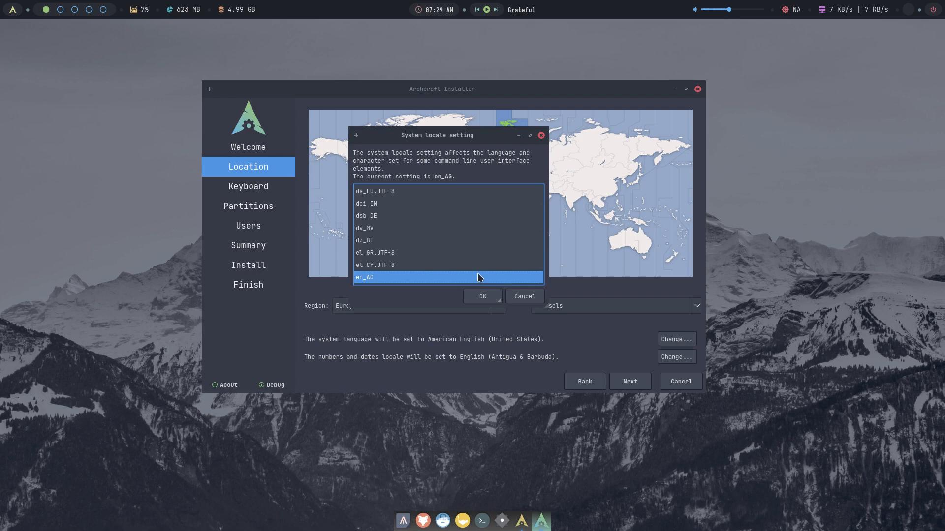
drag(543, 220, 545, 202)
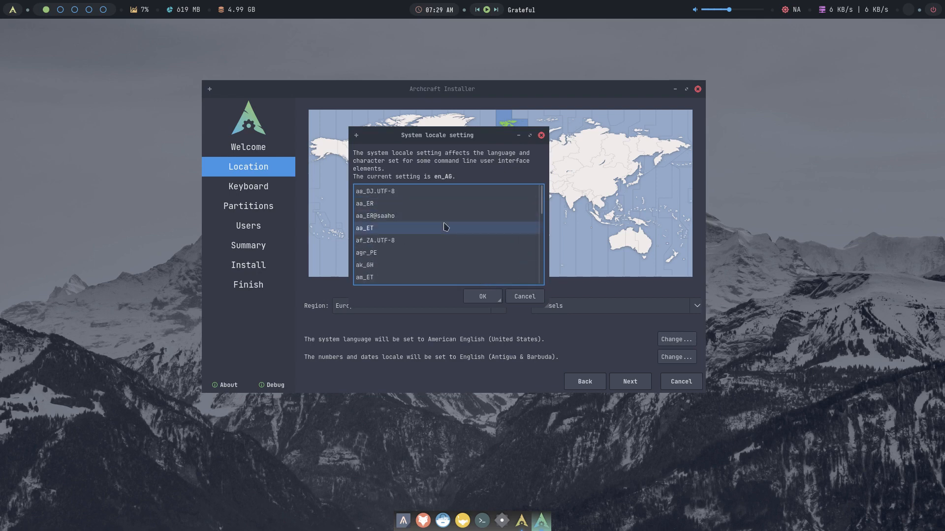
scroll(445, 226, down, 15)
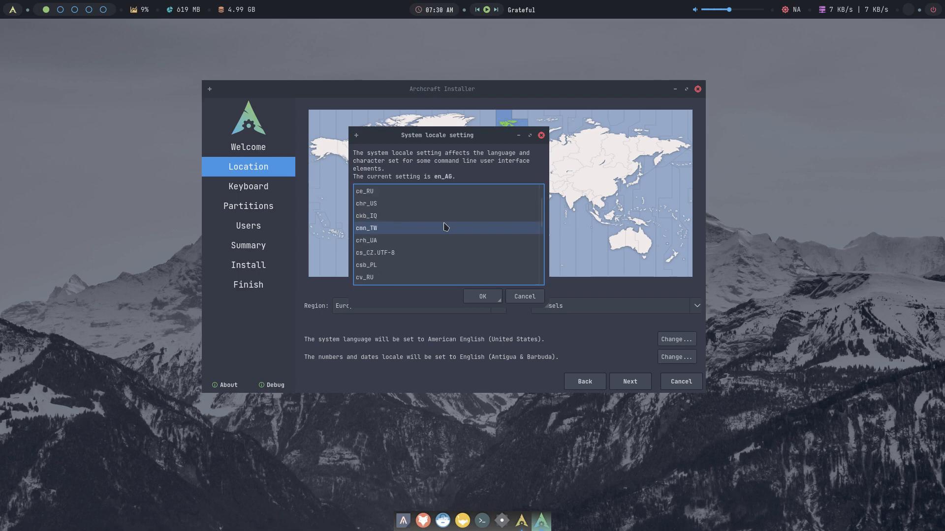
scroll(444, 226, down, 6)
scroll(444, 226, down, 3)
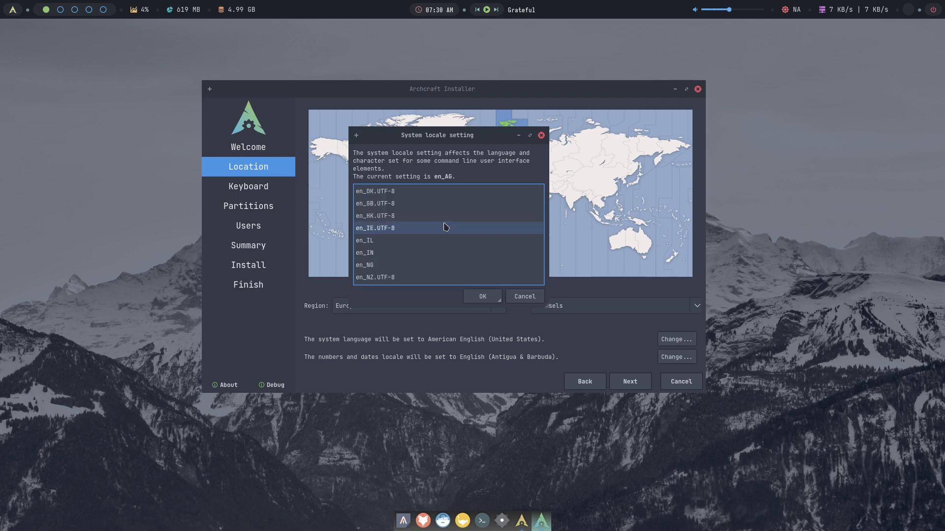
click(418, 204)
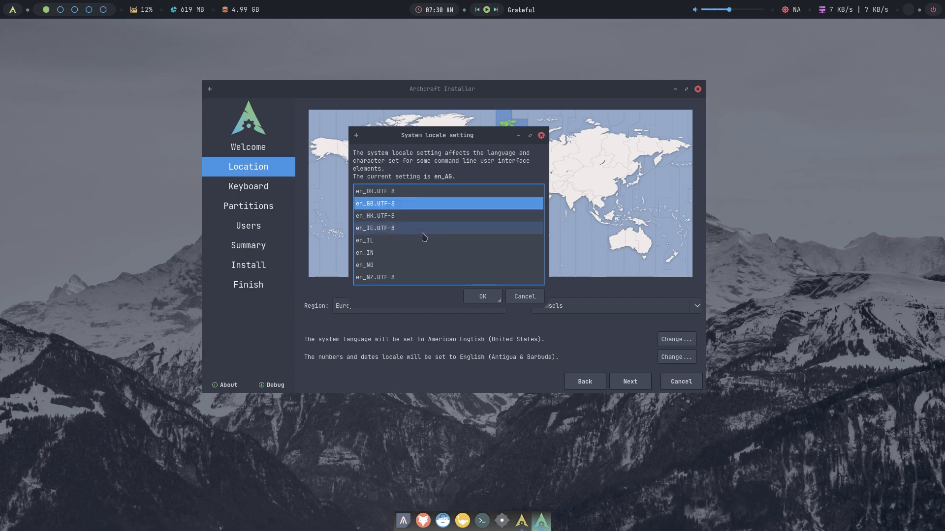
scroll(438, 251, down, 1)
scroll(438, 251, down, 1)
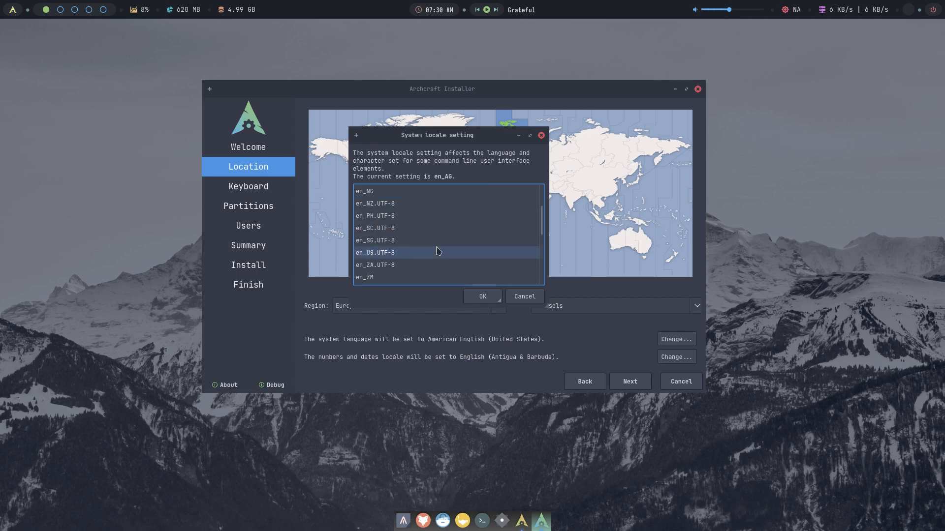
click(437, 253)
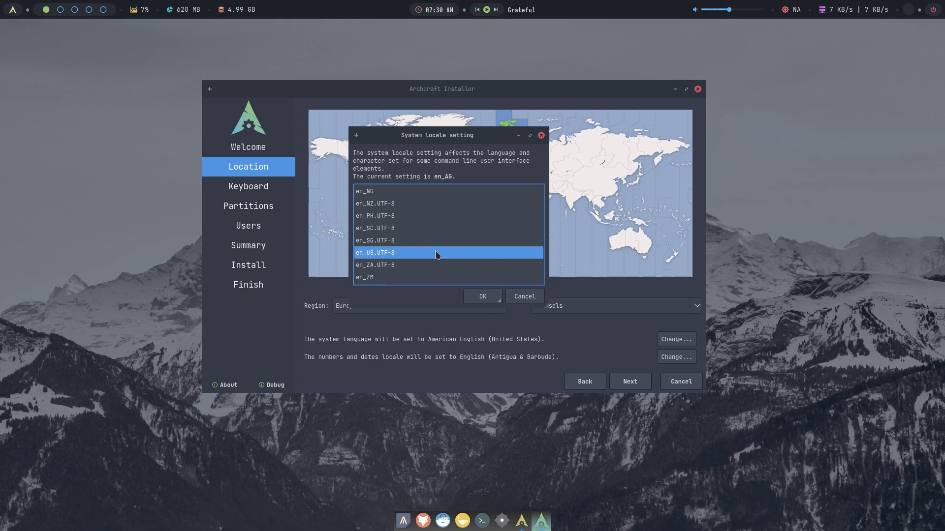
click(482, 296)
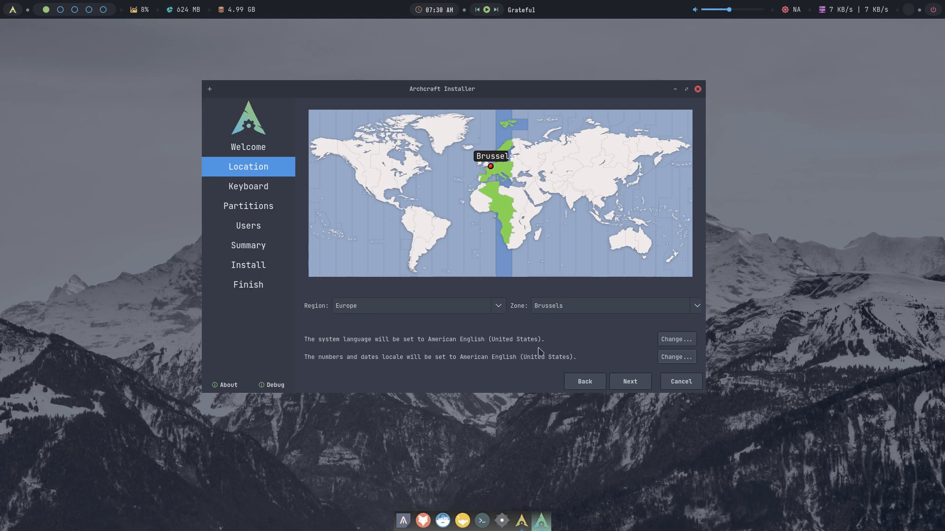
- Choose the Belgian keyboard layout, test it by typing 'aze', and continue to partitioning
click(634, 382)
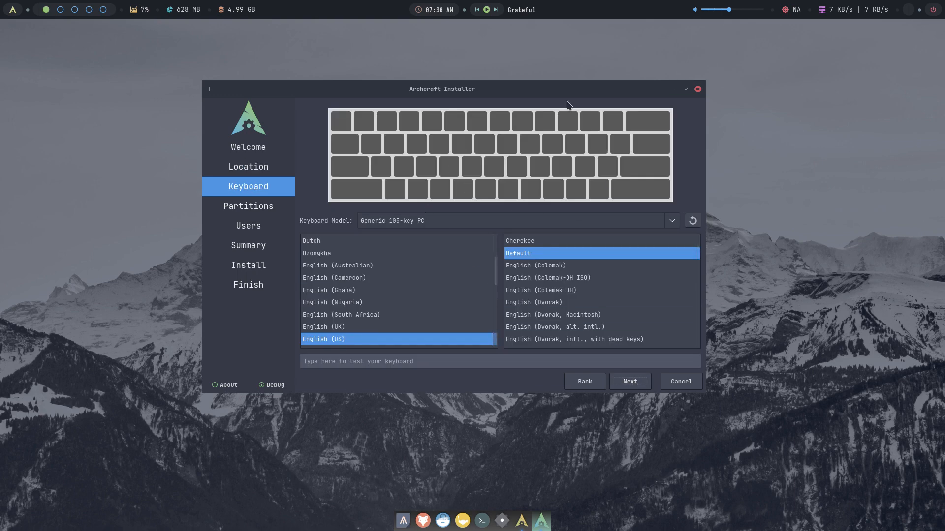
scroll(346, 269, up, 1)
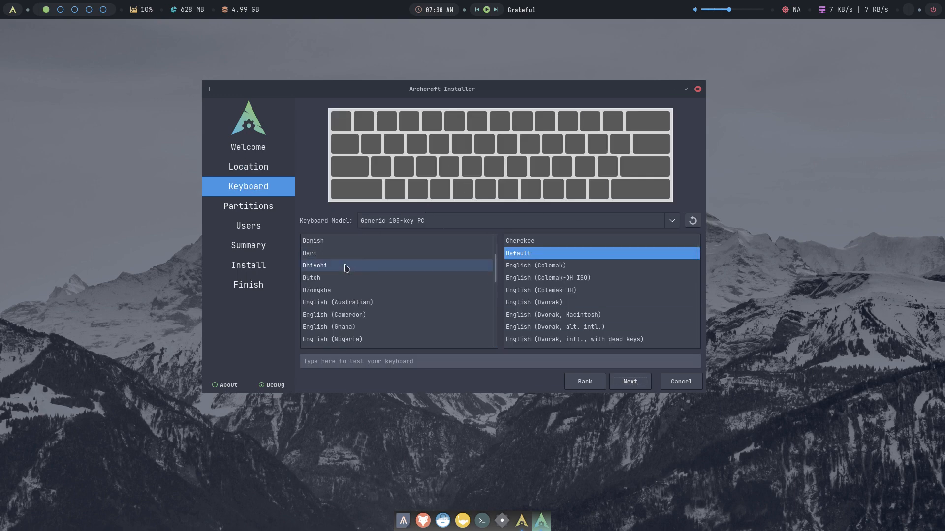
scroll(347, 269, up, 2)
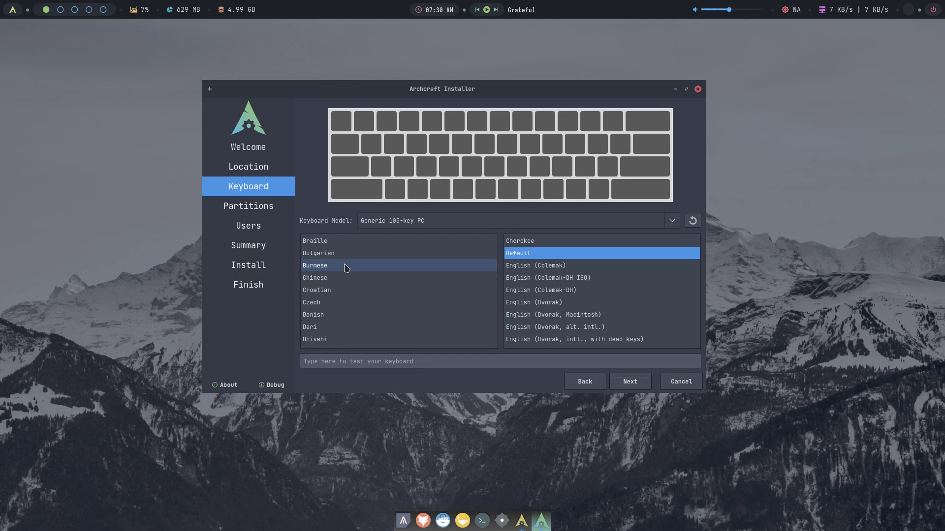
scroll(346, 268, up, 3)
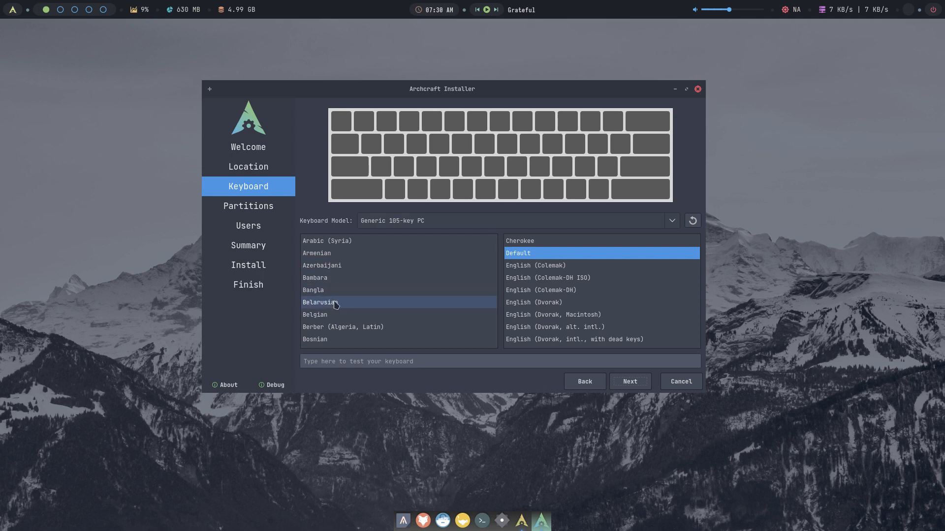
click(334, 316)
click(335, 361)
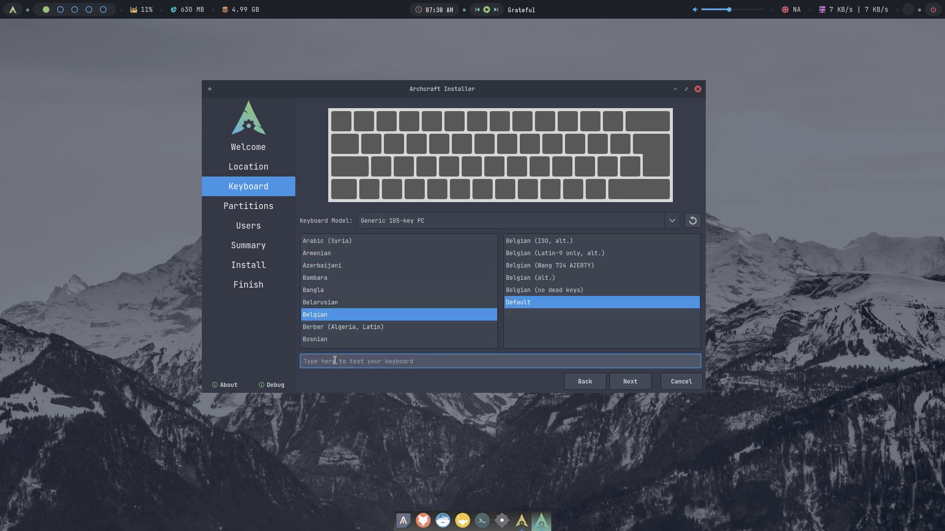
text(azerty)
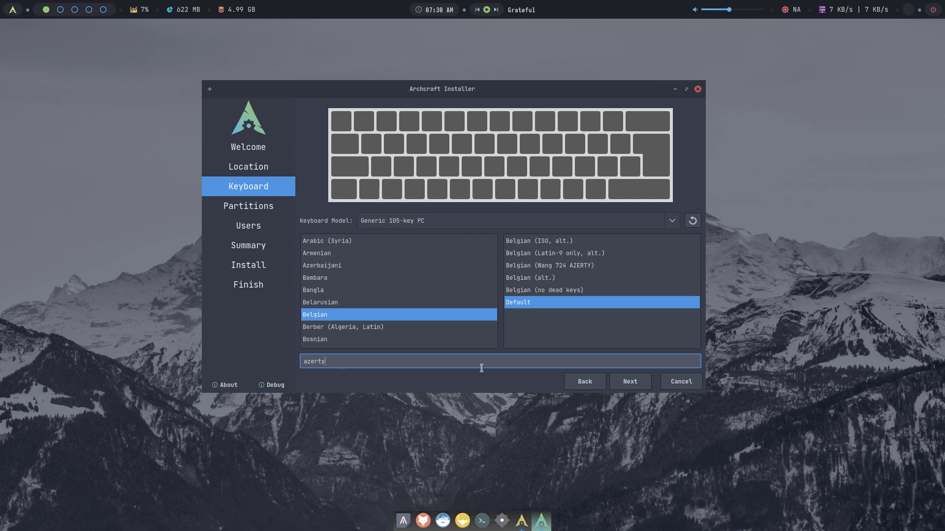
click(636, 389)
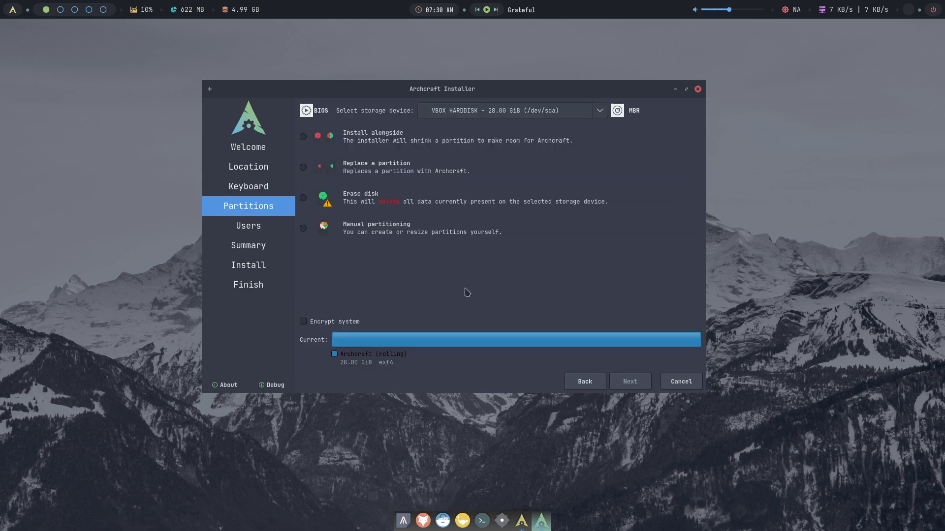
- Erase the 28.00 GiB disk using a ReiserFS filesystem with No Swap, then continue
click(364, 199)
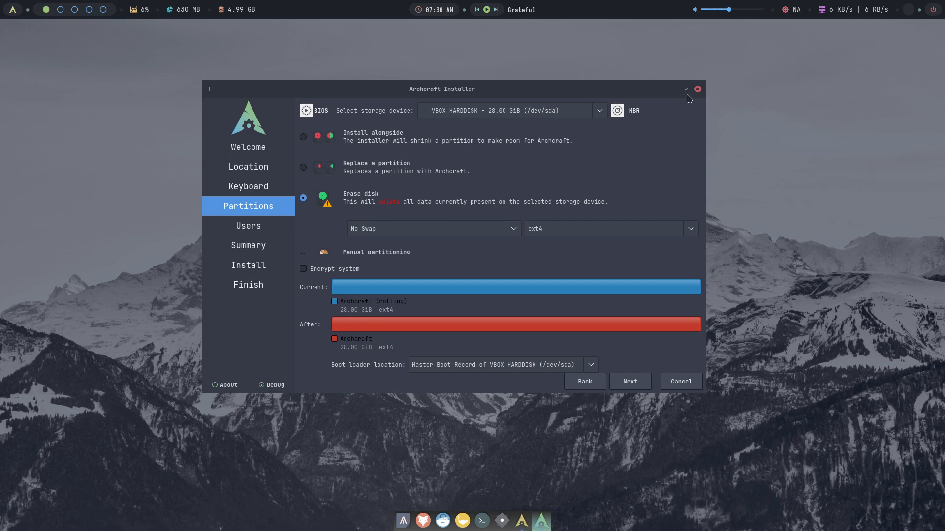
drag(702, 86, 749, 42)
drag(544, 45, 539, 70)
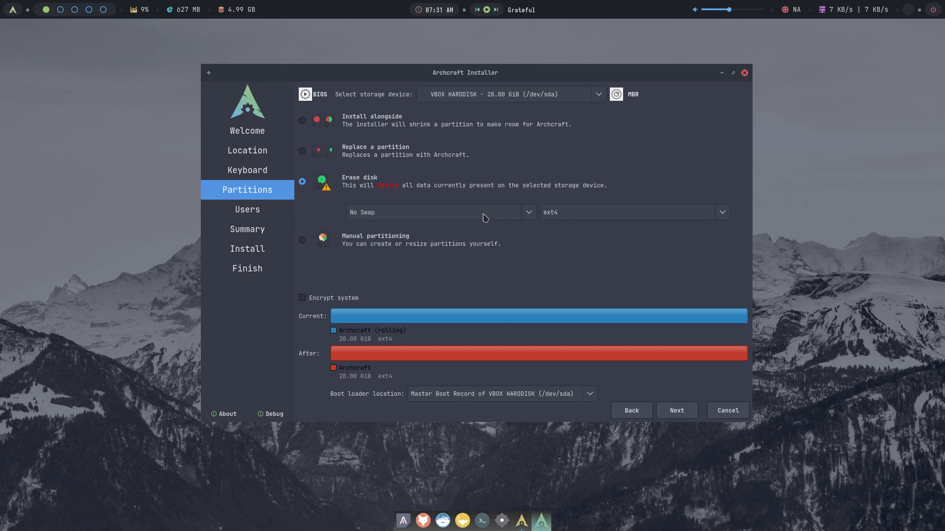
click(547, 211)
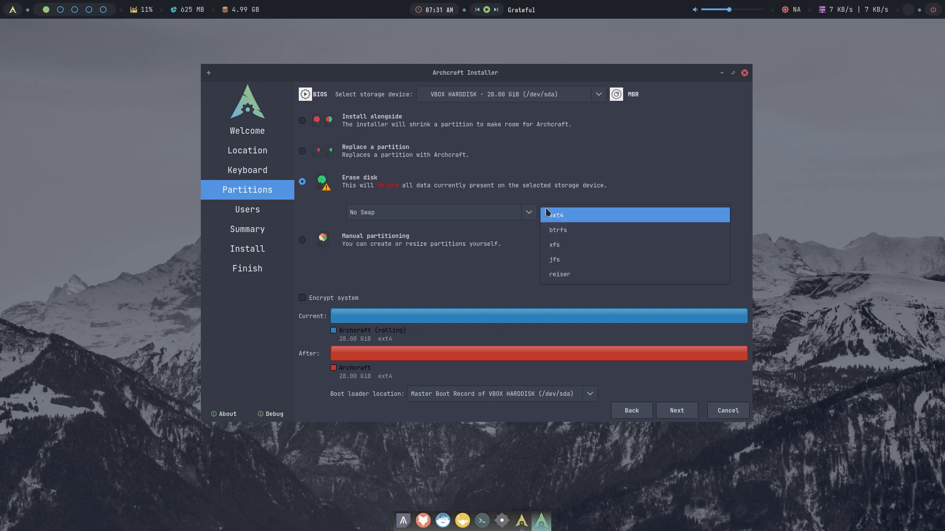
click(571, 274)
click(525, 213)
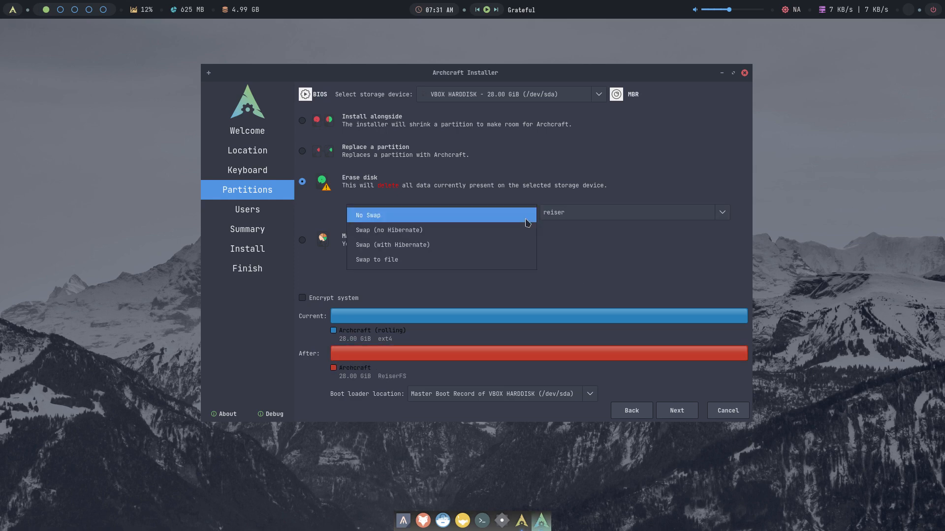
click(526, 220)
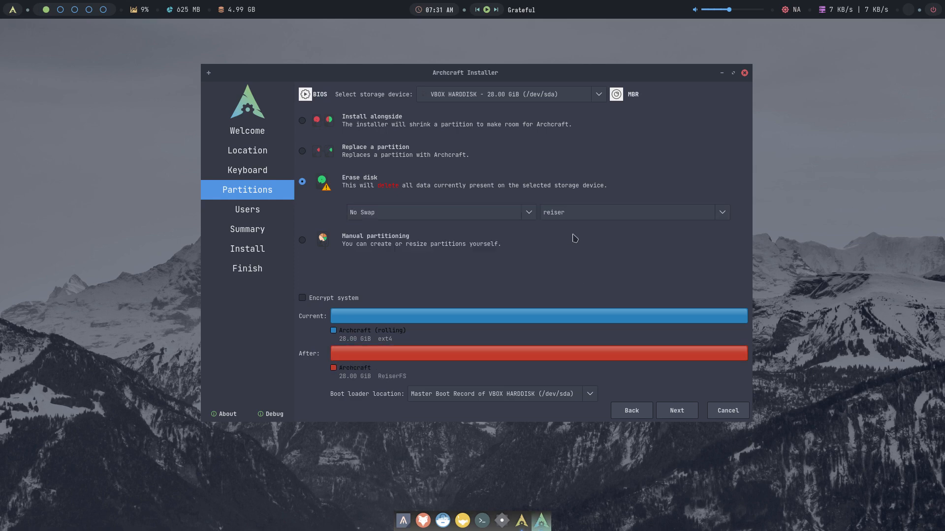
click(686, 412)
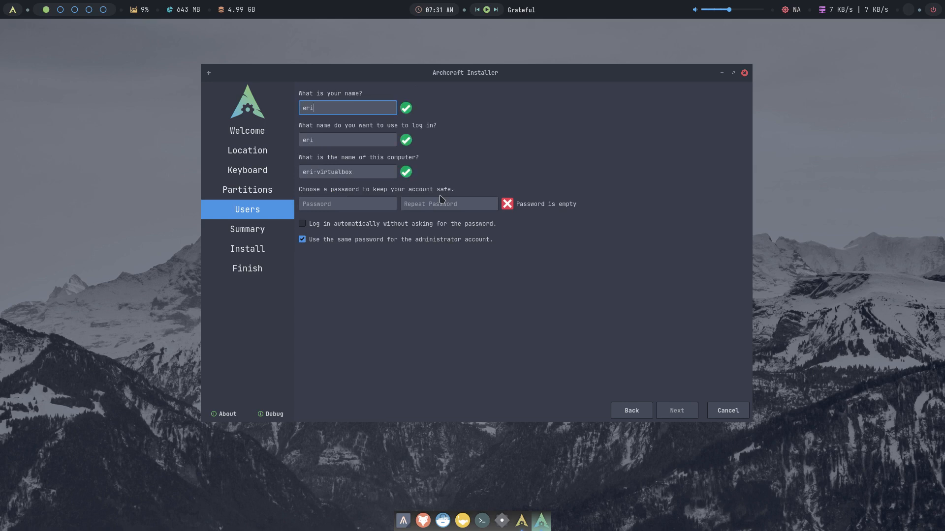
- Enter the user's name, login and password, then start the installation from the Summary page
key(Tab)
key(Tab)
key(Tab)
key(Tab)
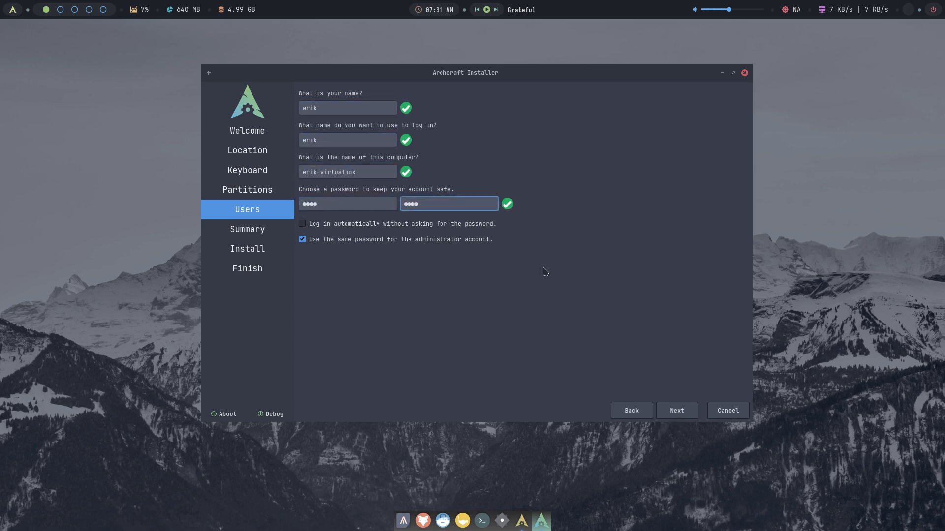
click(685, 415)
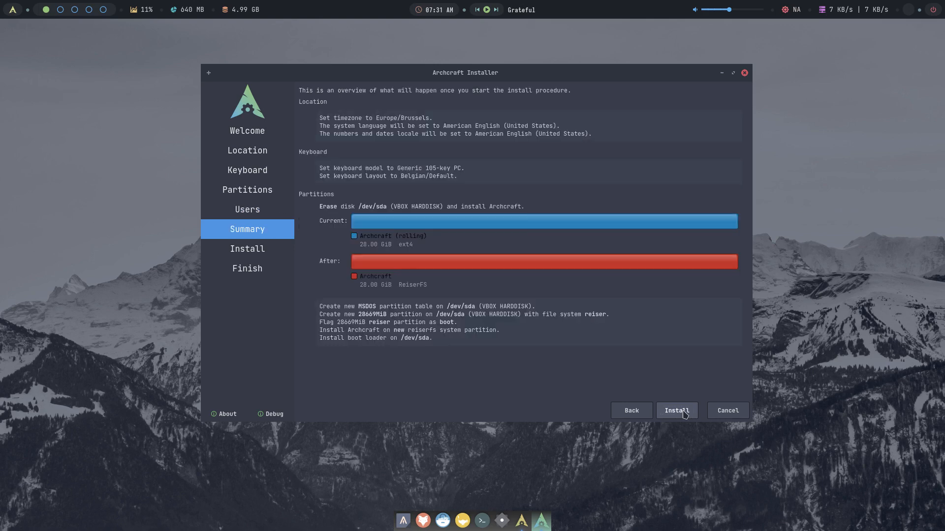
click(684, 413)
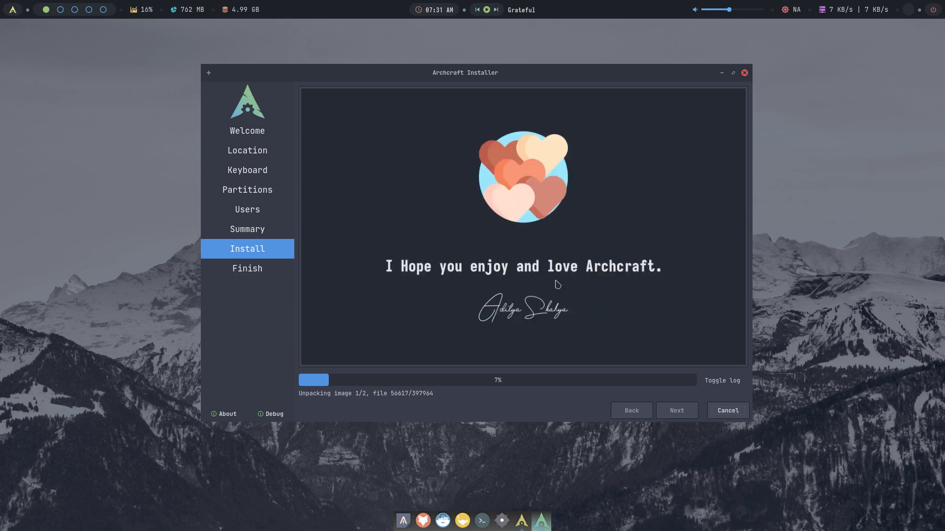
- Open the Archcraft app launcher from the top-bar logo while unpacking sits at 7%
click(11, 9)
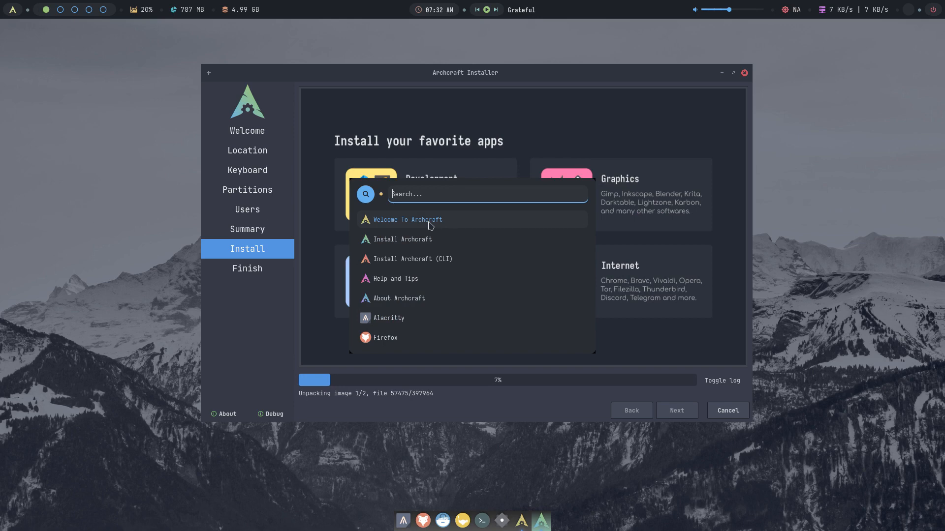
- Open Welcome to Archcraft, launch ABIF, cancel at Select Language, and shift the window aside
click(472, 225)
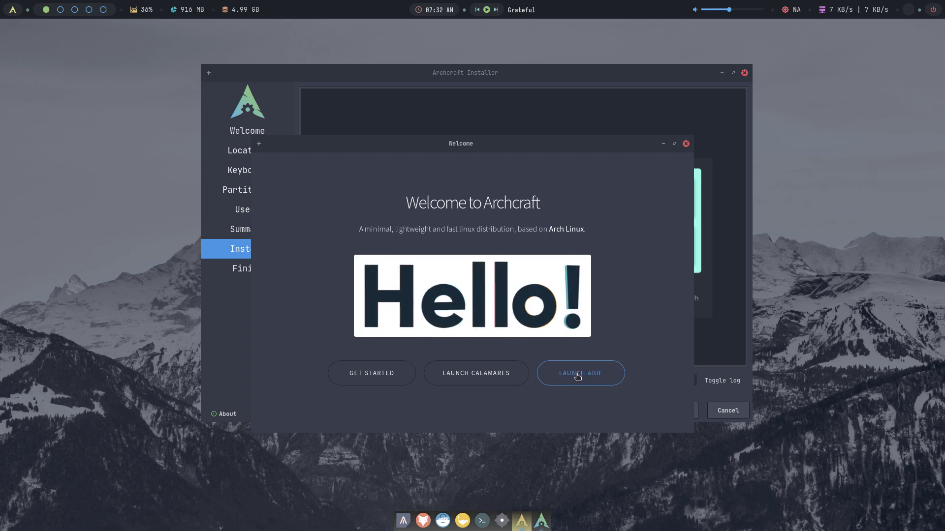
click(577, 377)
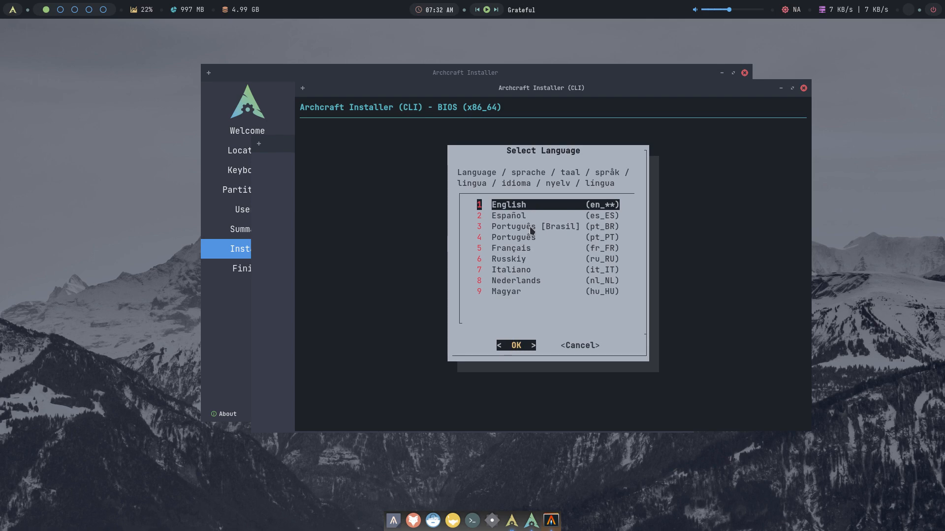
click(590, 343)
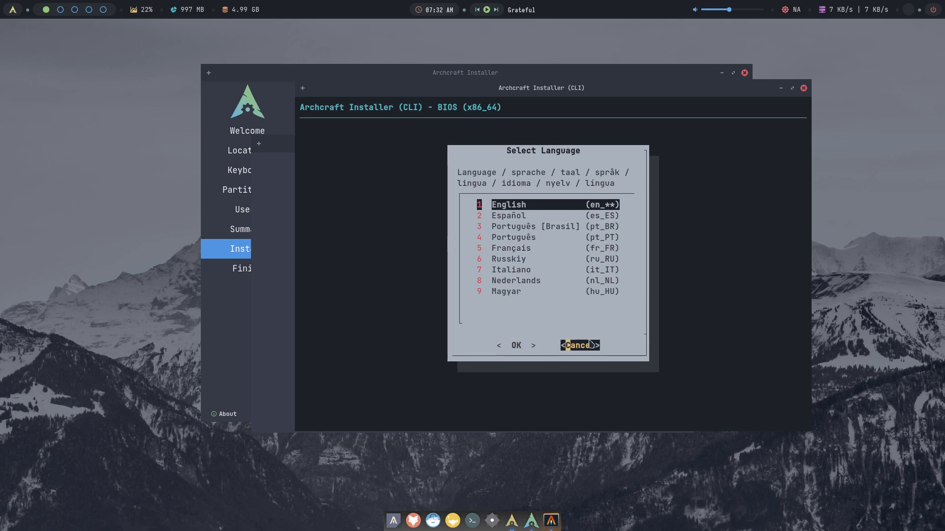
click(590, 345)
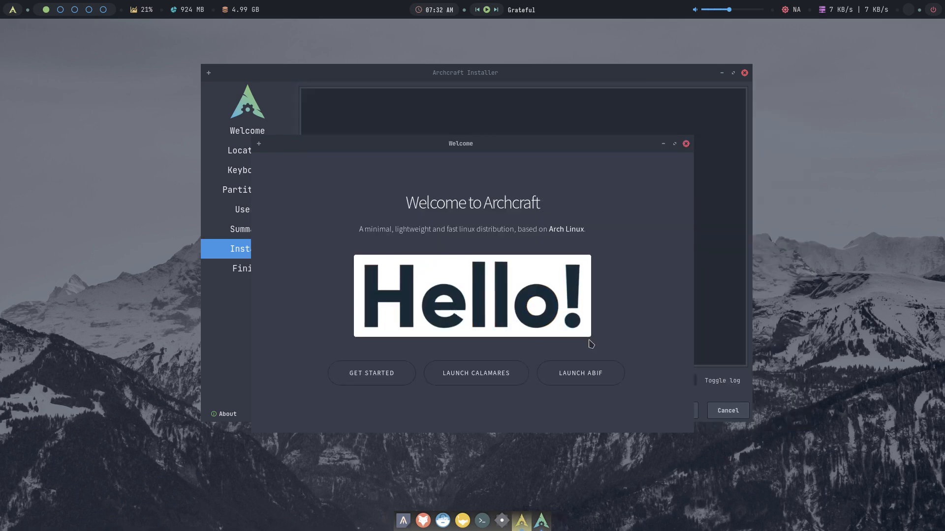
drag(478, 147, 503, 173)
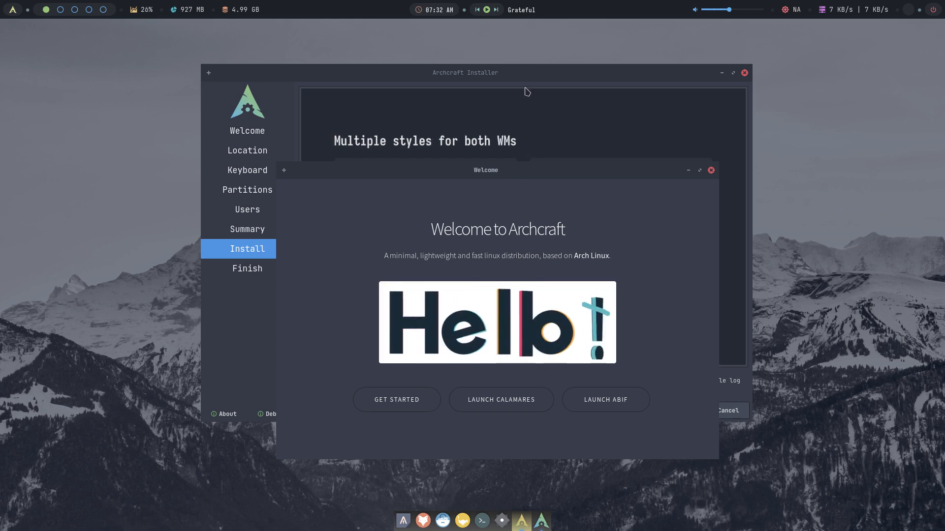
- Raise the Archcraft Installer window above the Welcome window to watch progress at 13%
click(500, 78)
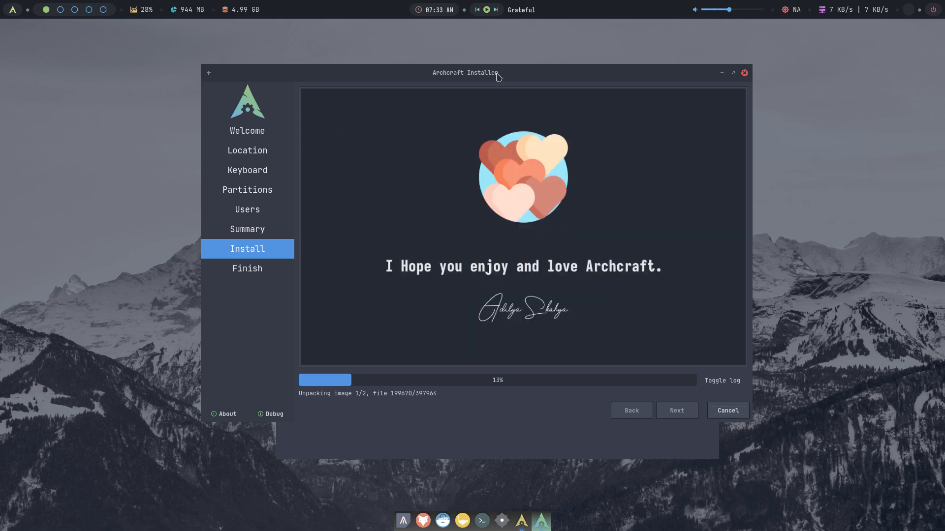
click(712, 386)
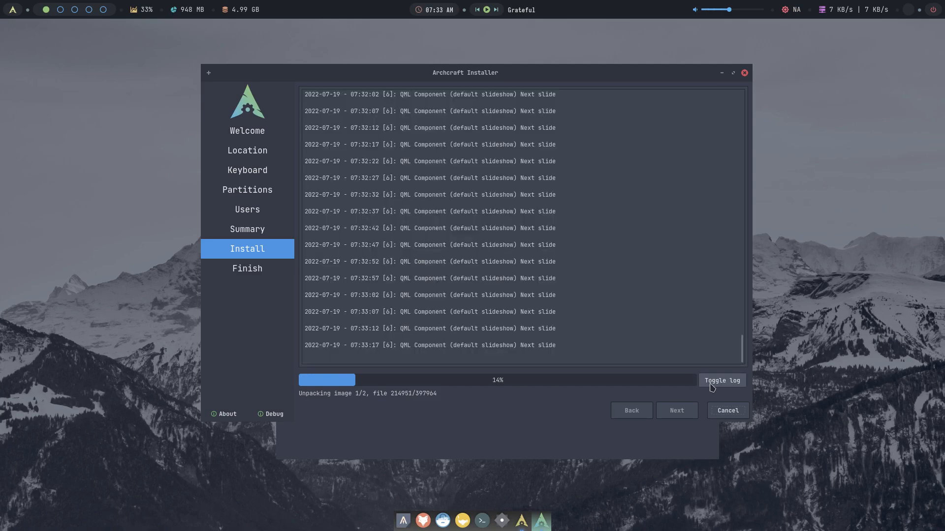
scroll(631, 263, up, 20)
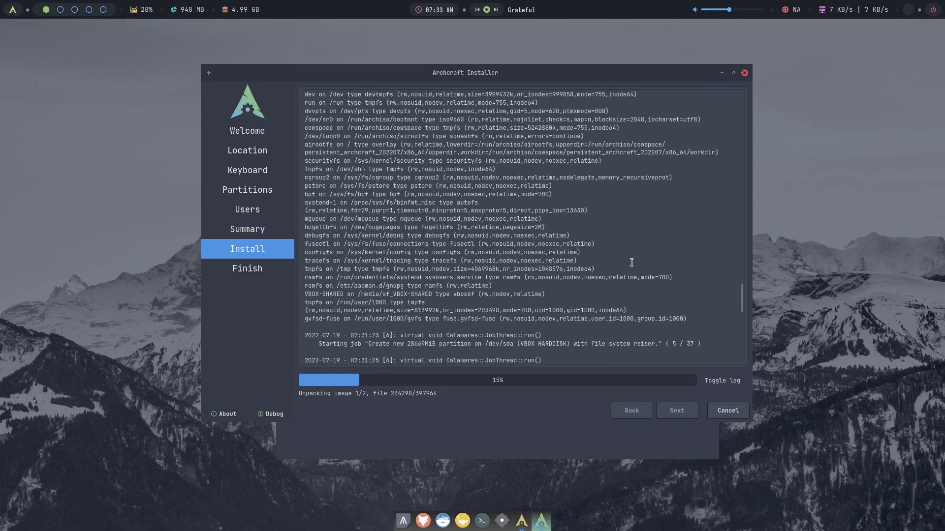
scroll(631, 263, up, 20)
scroll(629, 266, down, 20)
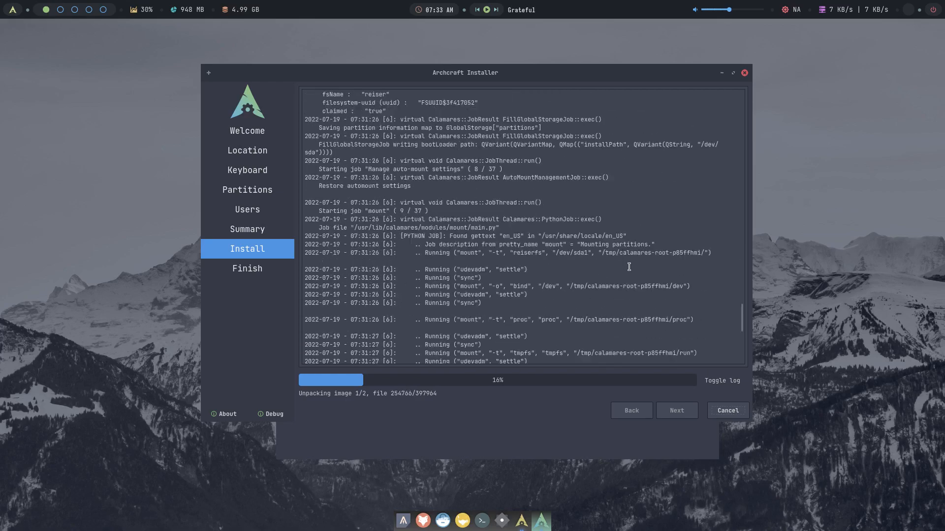
scroll(629, 267, up, 16)
scroll(629, 267, up, 20)
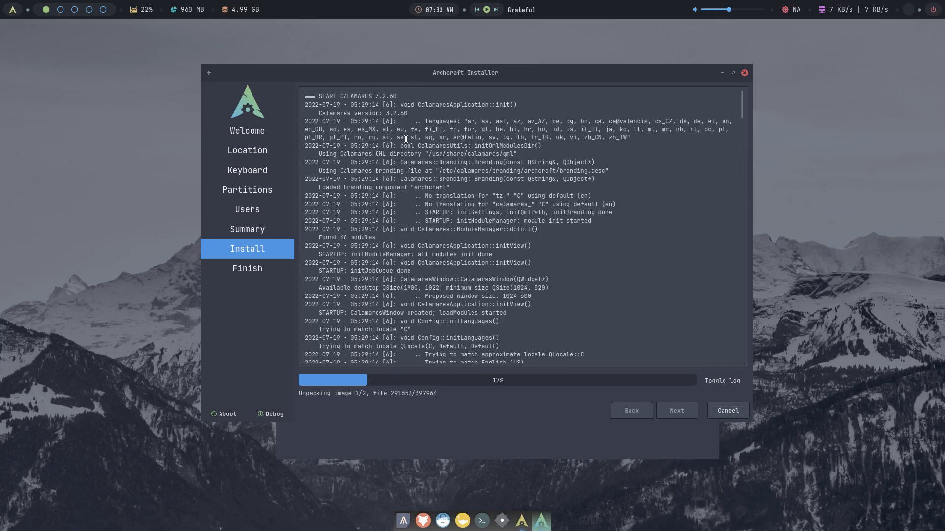
drag(397, 96, 368, 96)
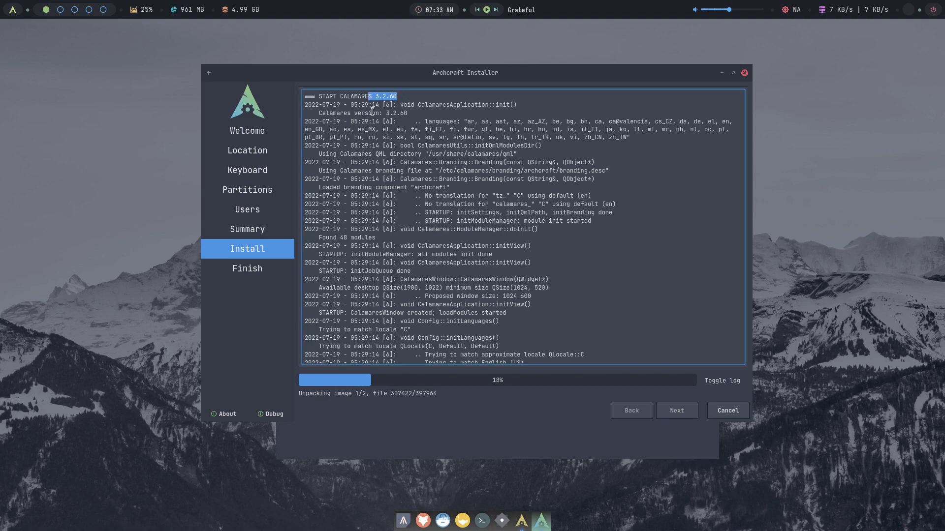
scroll(418, 188, down, 20)
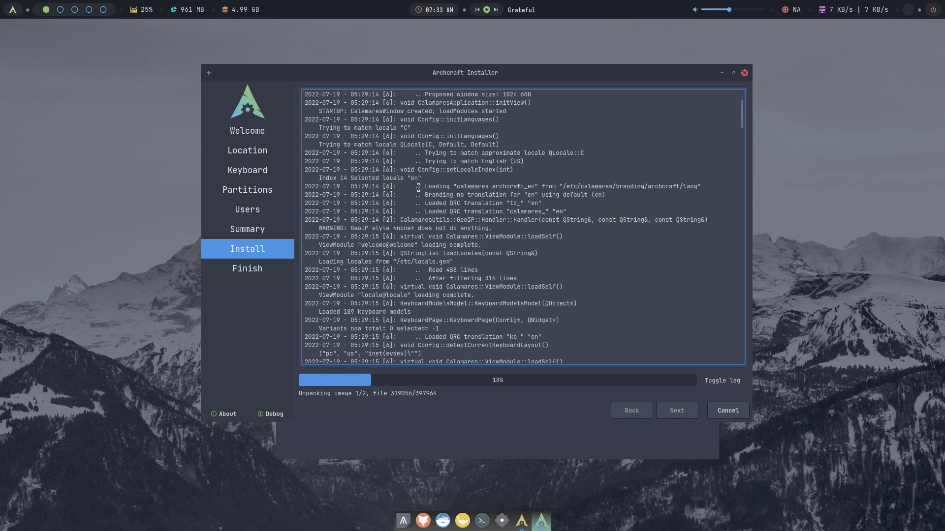
scroll(418, 187, down, 20)
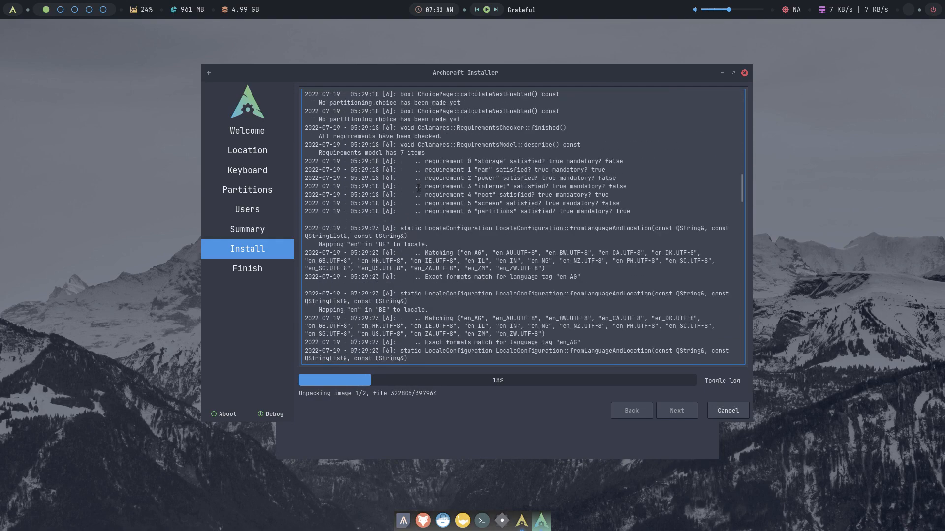
scroll(418, 188, down, 5)
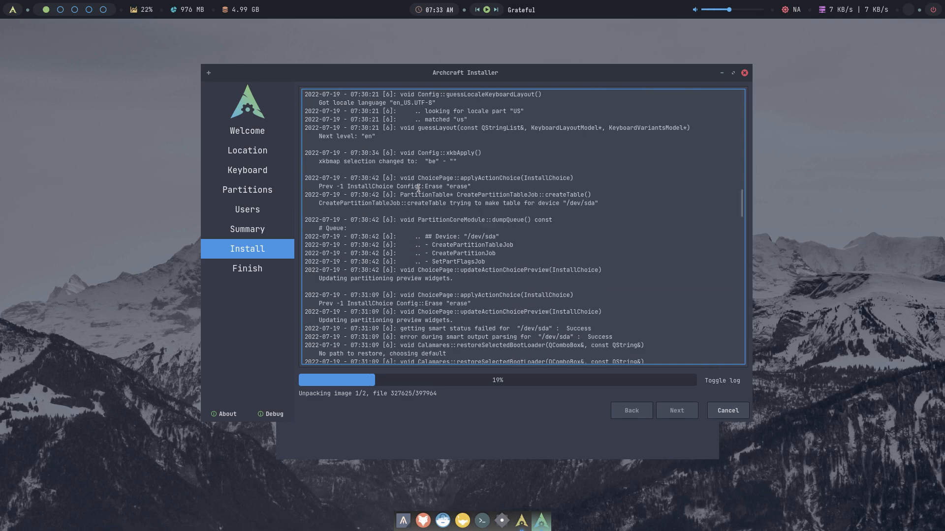
scroll(418, 187, down, 6)
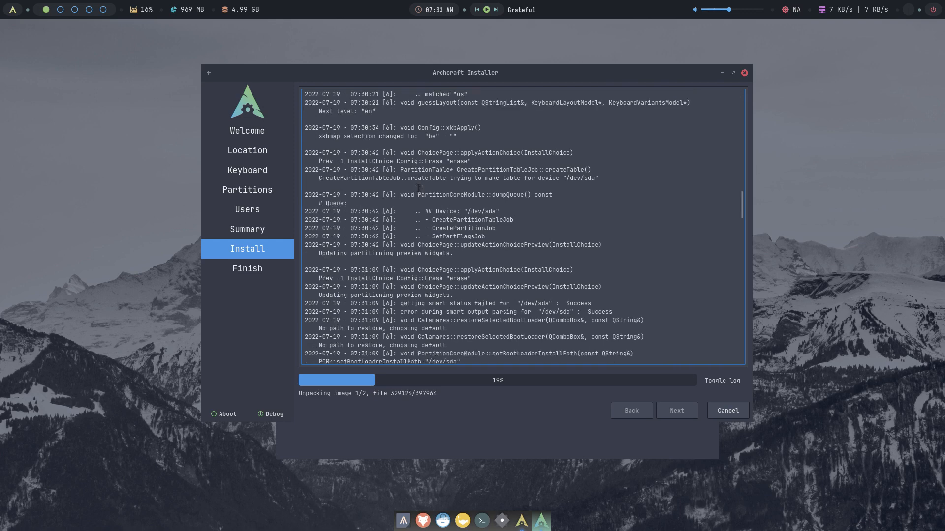
scroll(418, 187, down, 9)
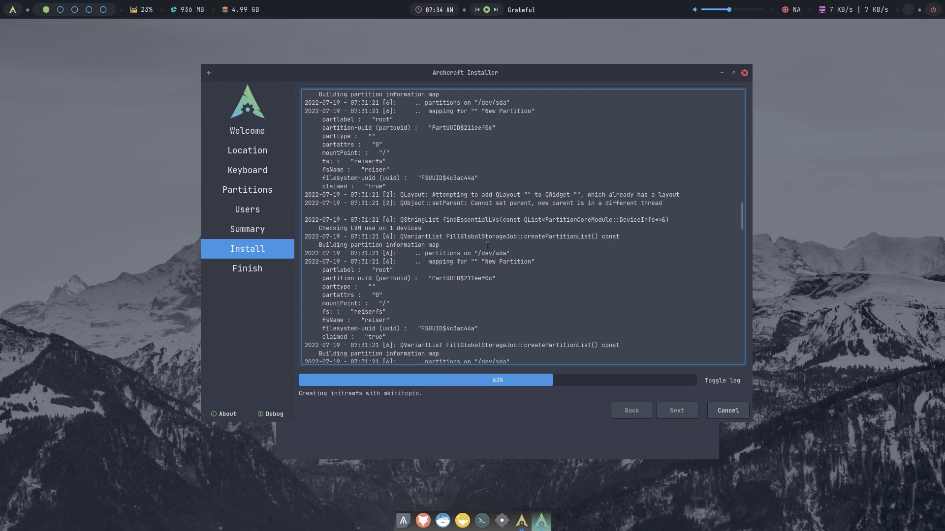
- Follow the install log, highlighting the Europe/Brussels timezone path and the ln -s command
scroll(425, 255, down, 4)
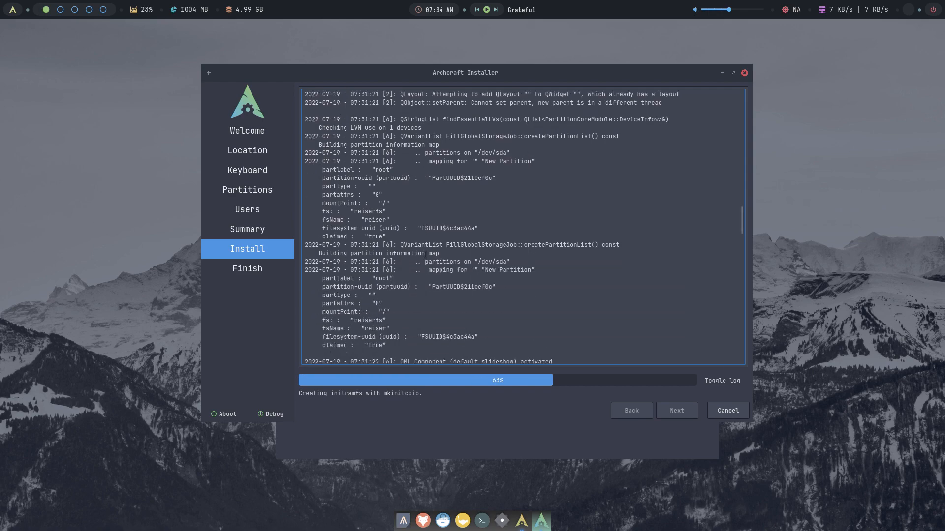
scroll(426, 255, down, 15)
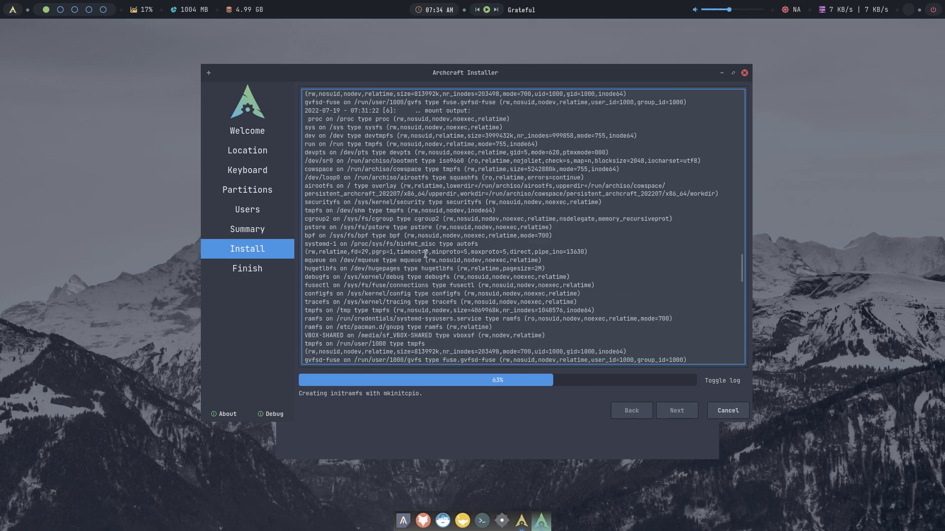
scroll(425, 254, down, 10)
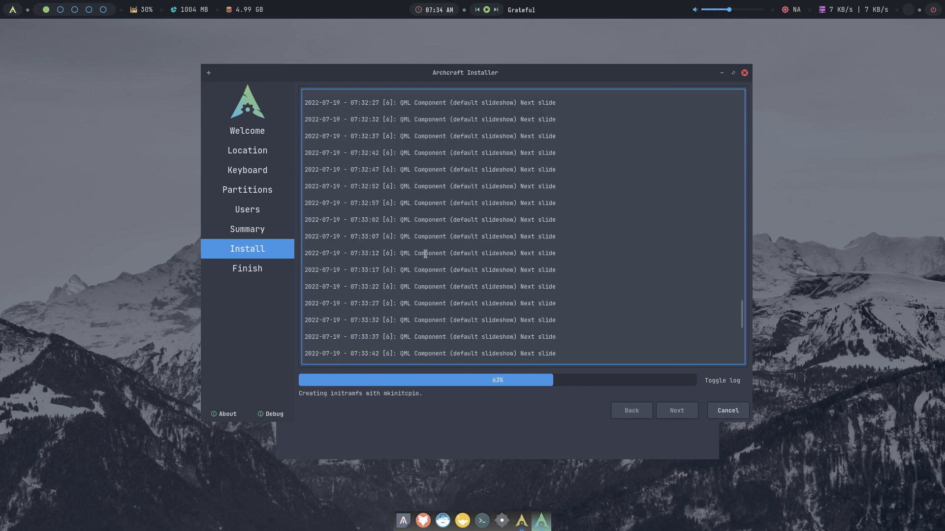
scroll(426, 254, down, 4)
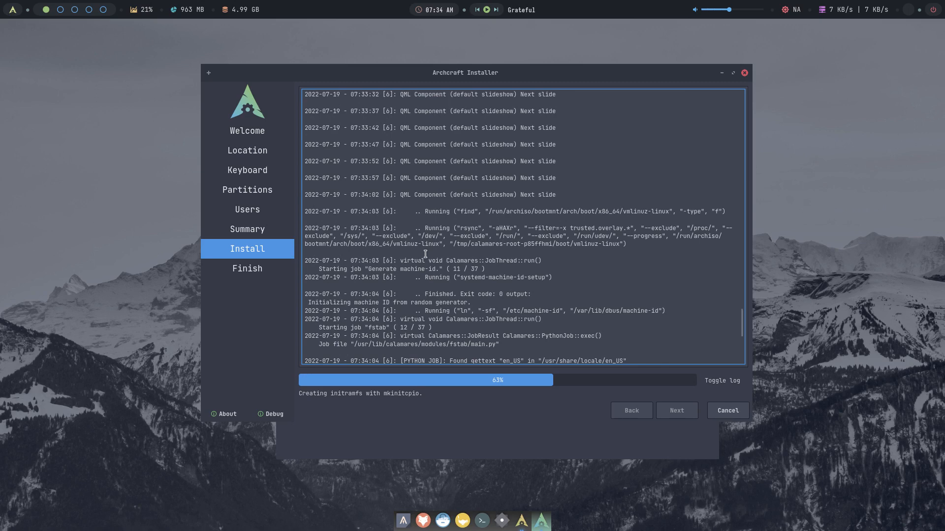
scroll(425, 254, down, 6)
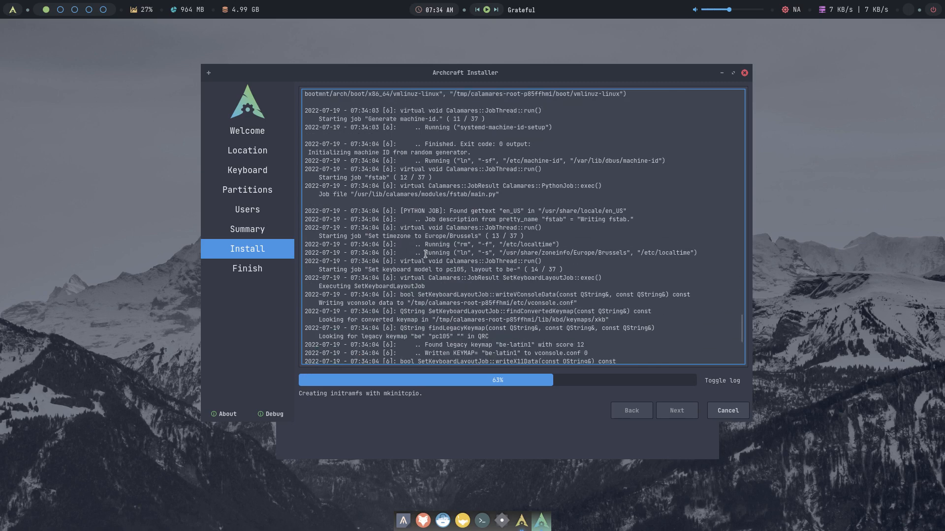
scroll(425, 254, down, 3)
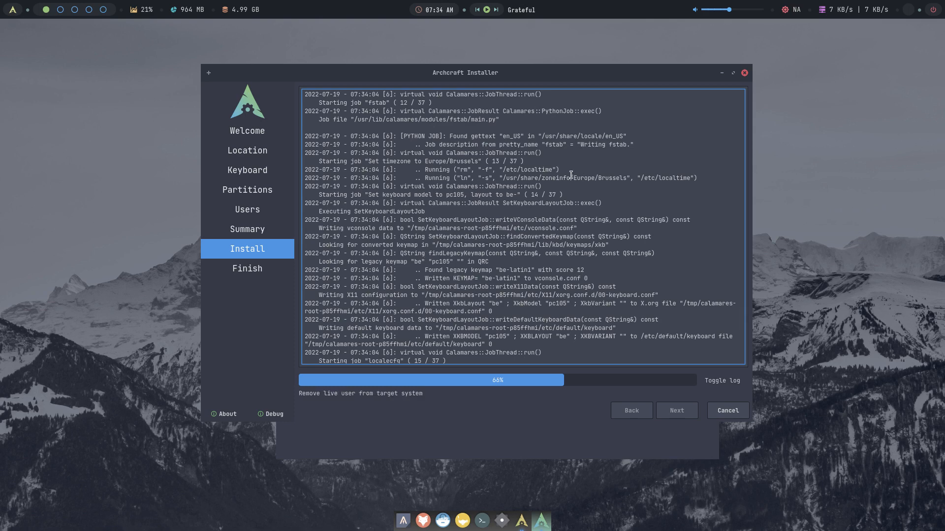
drag(570, 178, 623, 177)
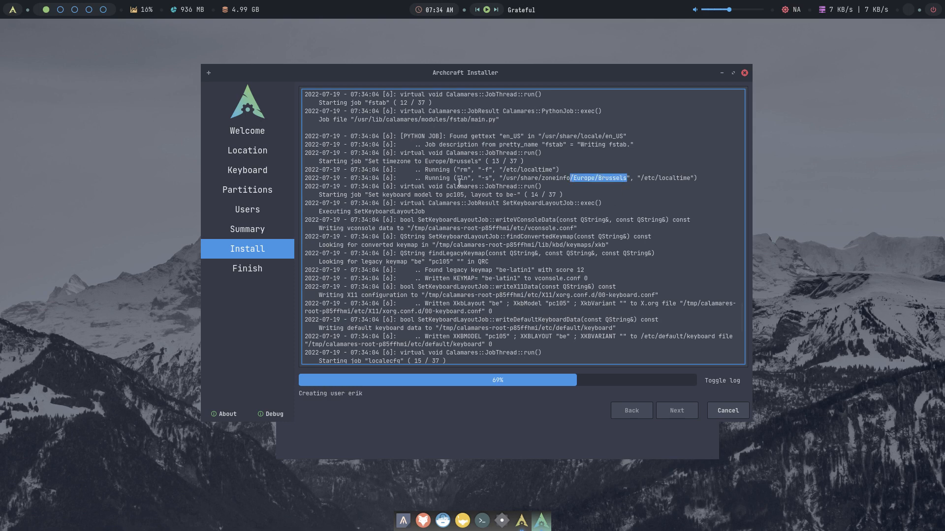
drag(454, 178, 495, 177)
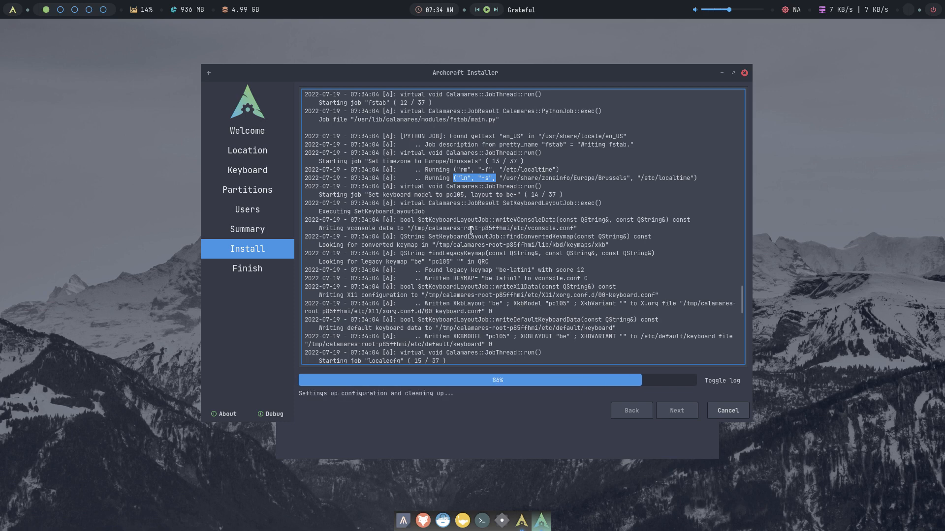
- Highlight the locale.gen path and mkinitcpio in the log, then tick Restart now
scroll(470, 230, down, 2)
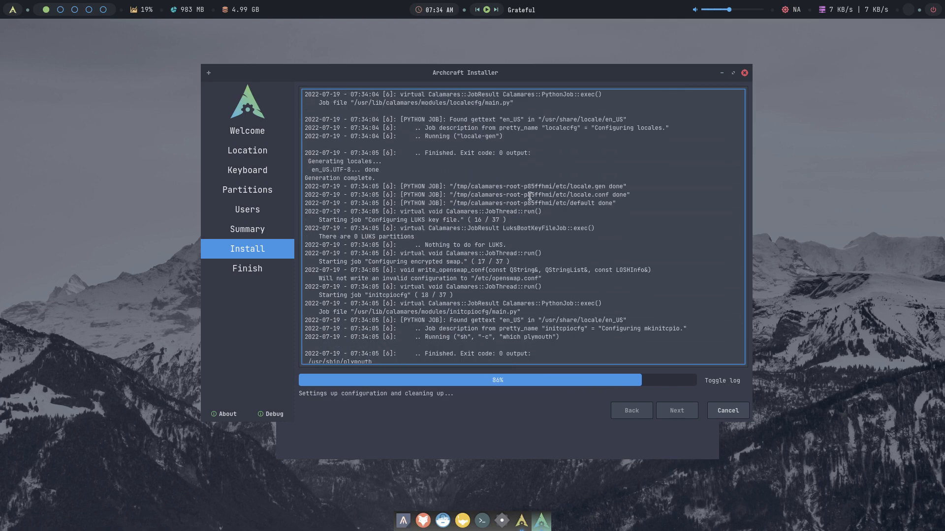
drag(559, 186, 606, 186)
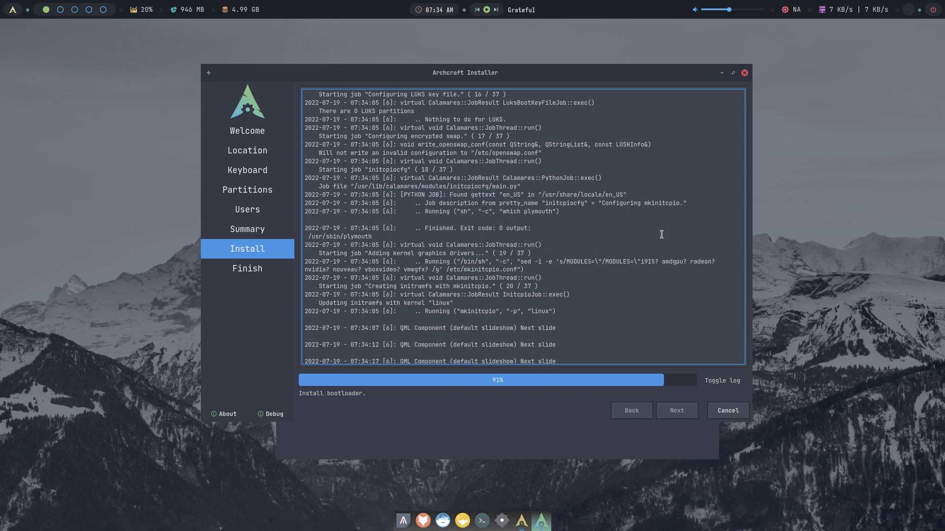
double_click(648, 204)
scroll(635, 227, down, 3)
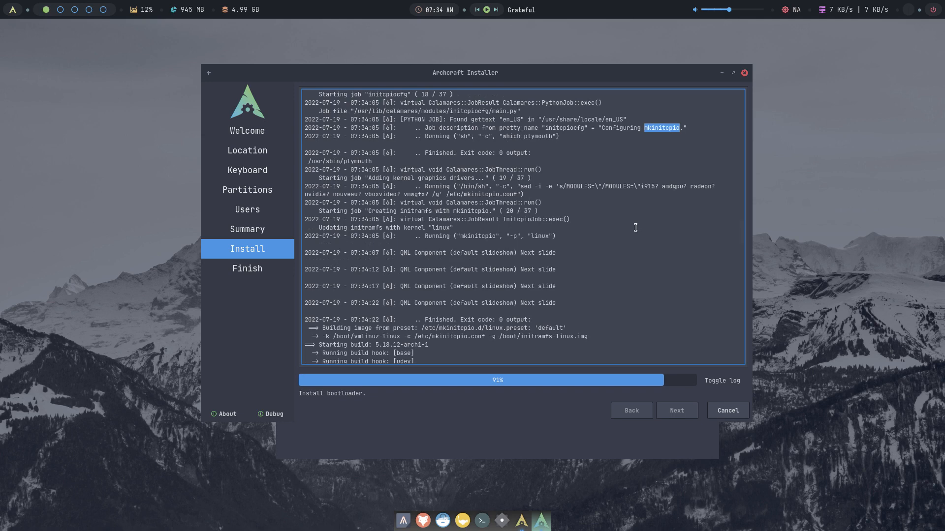
scroll(635, 227, down, 4)
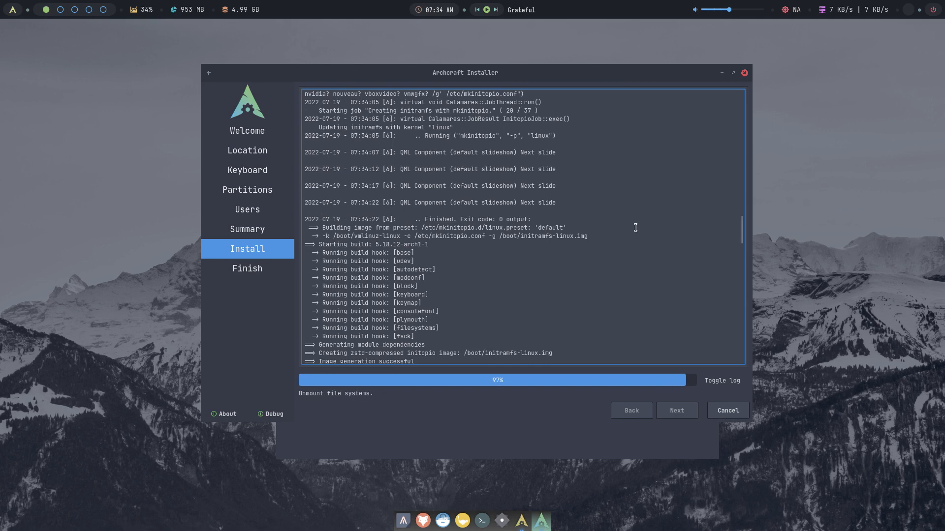
click(531, 286)
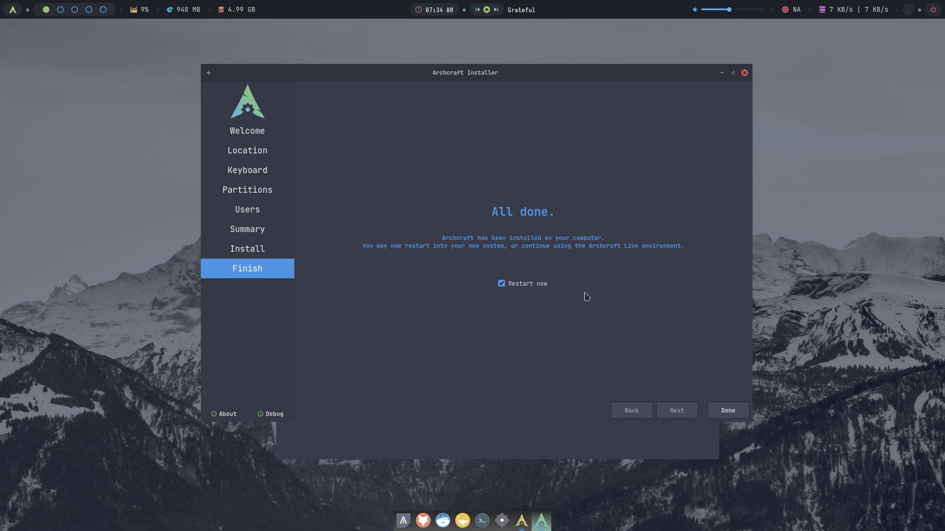
- Reboot with Done, pick Power Off Computer in the live boot menu, then open optical drive choices
click(724, 411)
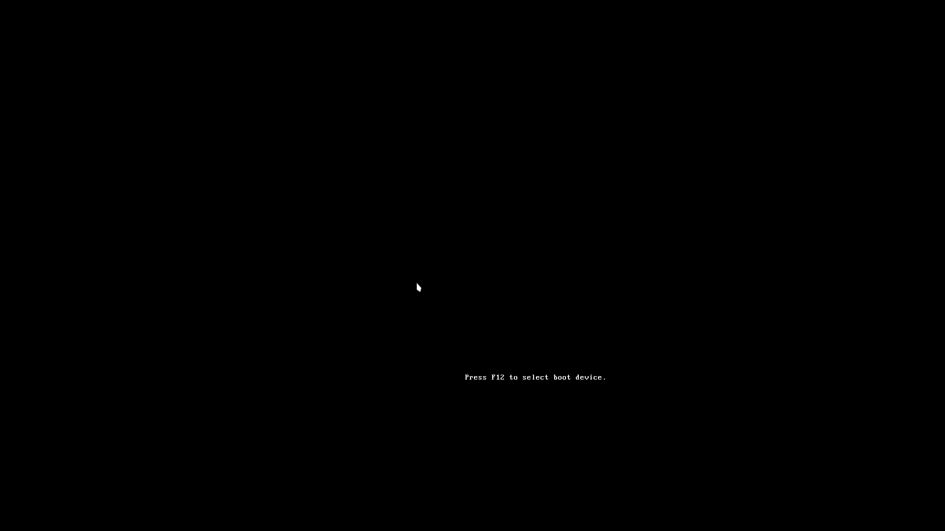
key(Return)
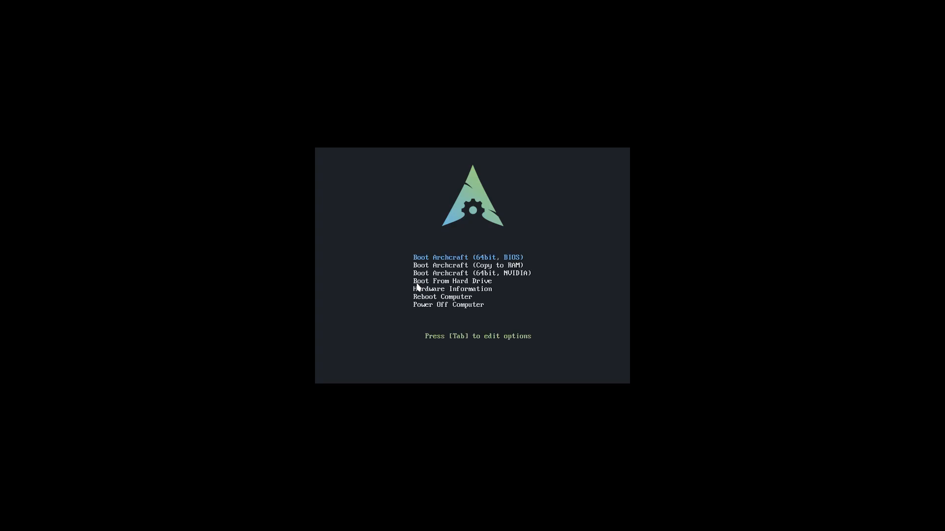
key(Down)
key(Down)
key(Down)
key(Down)
key(Down)
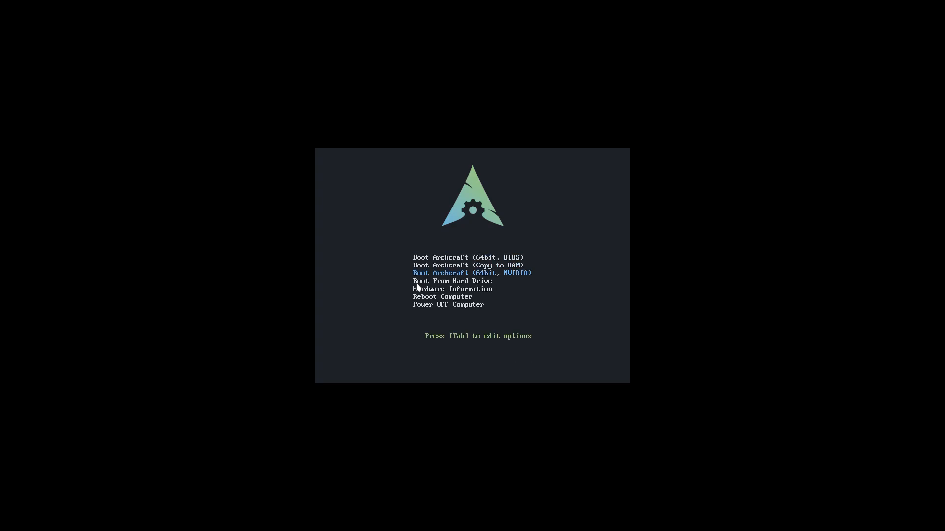
key(Down)
key(Return)
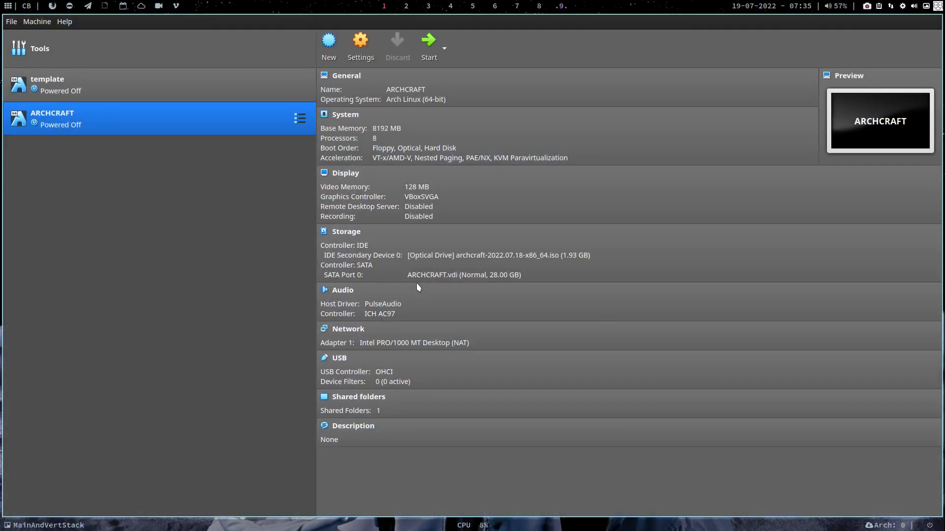
click(435, 255)
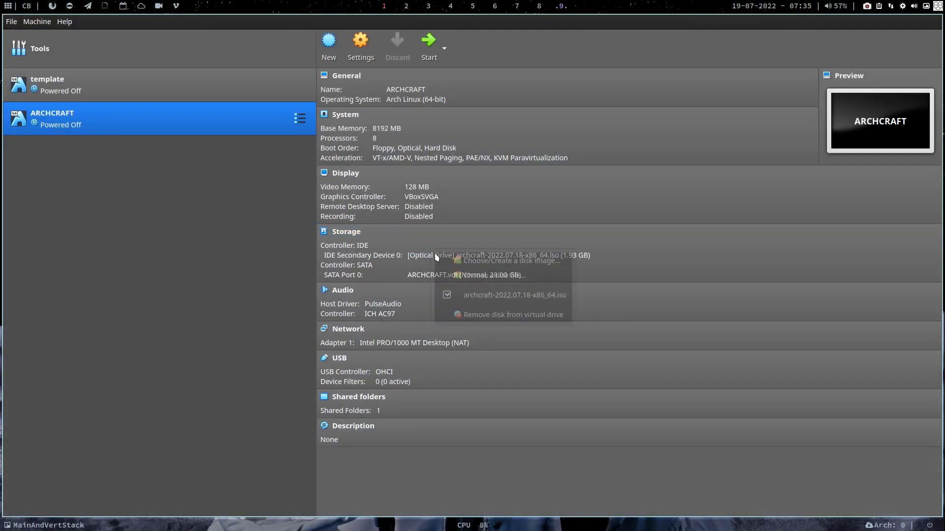
- Remove the Archcraft ISO, start the VM, and boot the Archcraft entry from GRUB
click(486, 295)
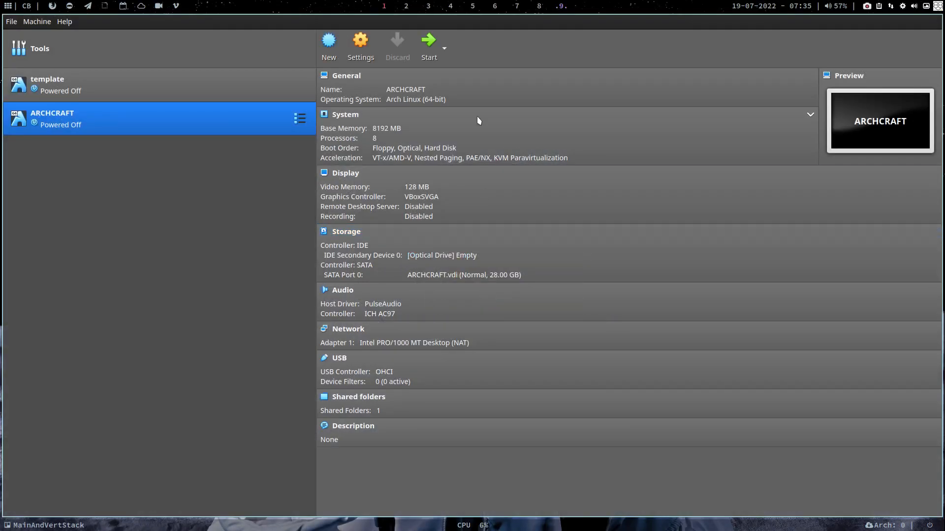
click(428, 43)
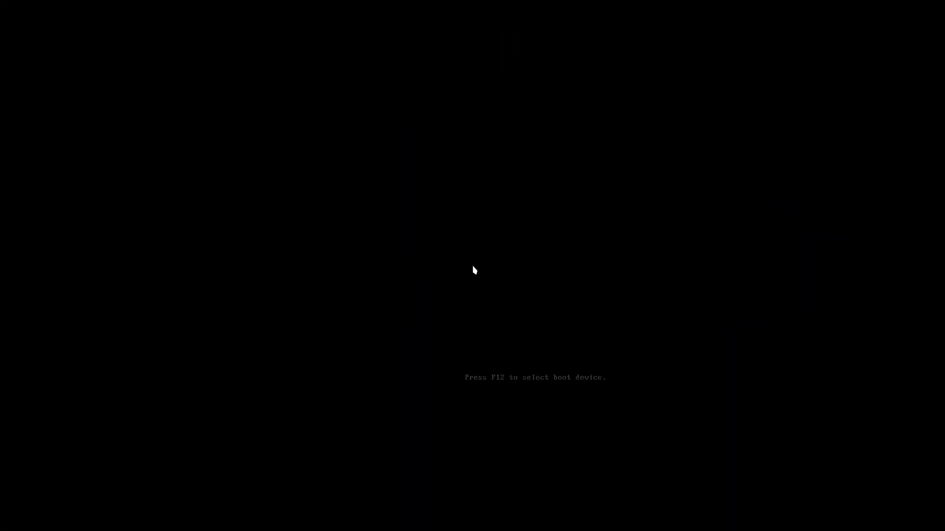
key(Down)
key(Down)
key(Down)
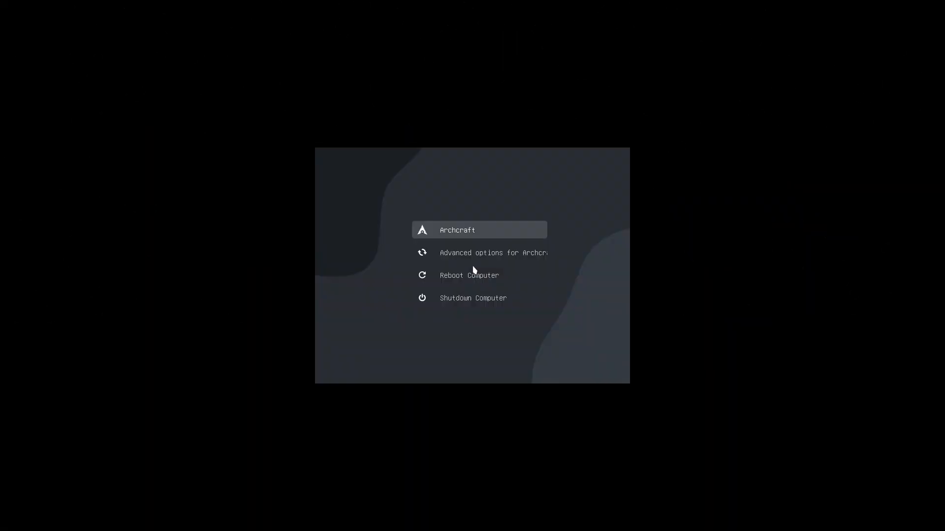
key(Up)
key(Up)
key(Up)
key(Return)
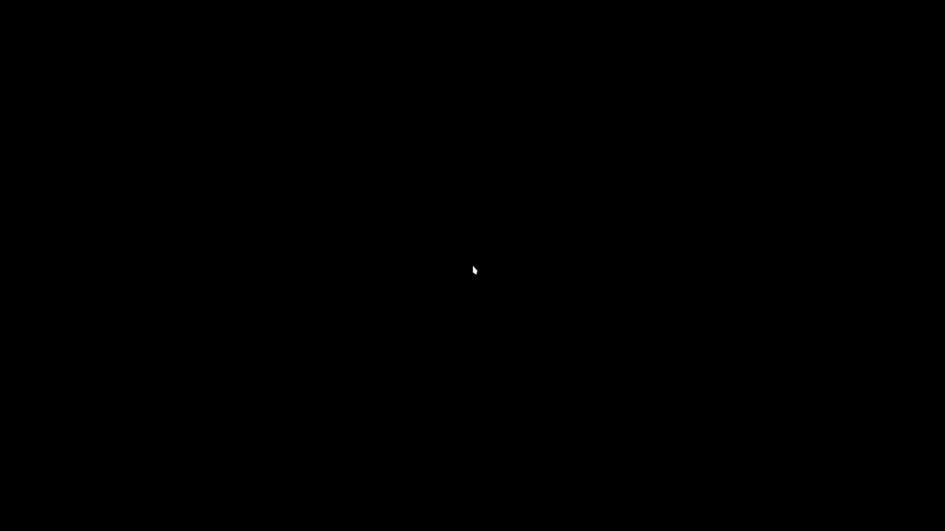
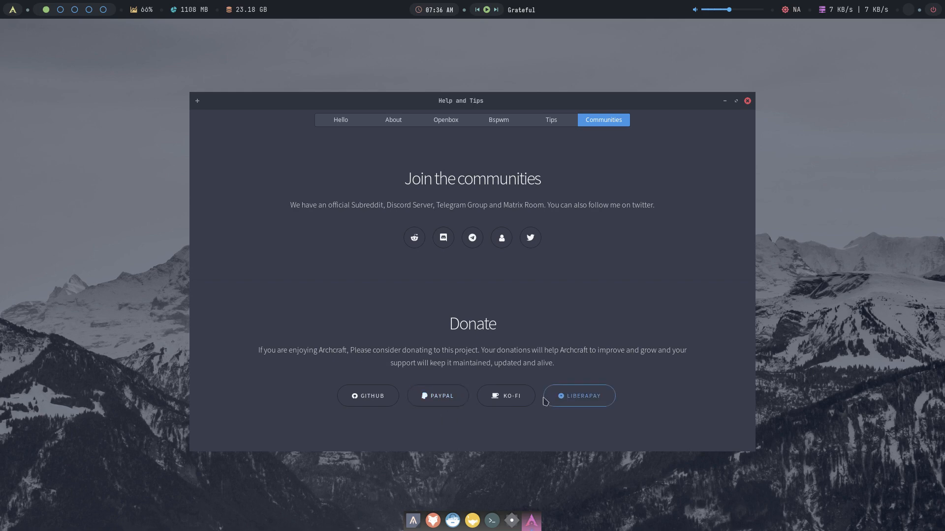
- Close Help and Tips, open a centred Alacritty terminal, and run update
click(747, 101)
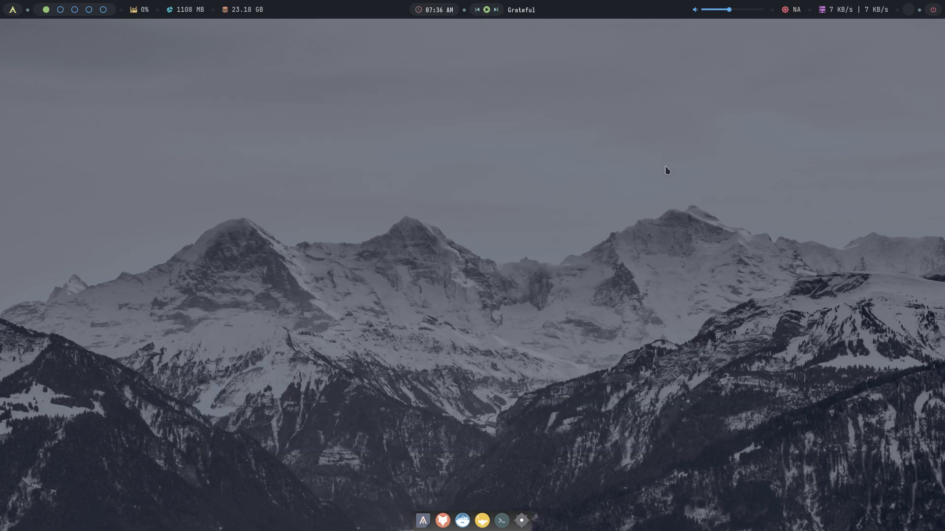
click(422, 521)
drag(249, 163, 527, 131)
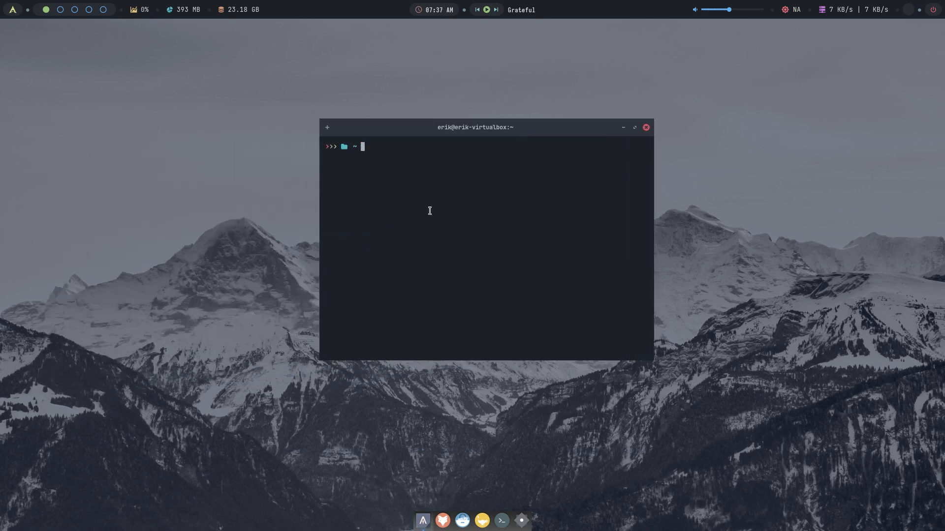
text(update)
key(Return)
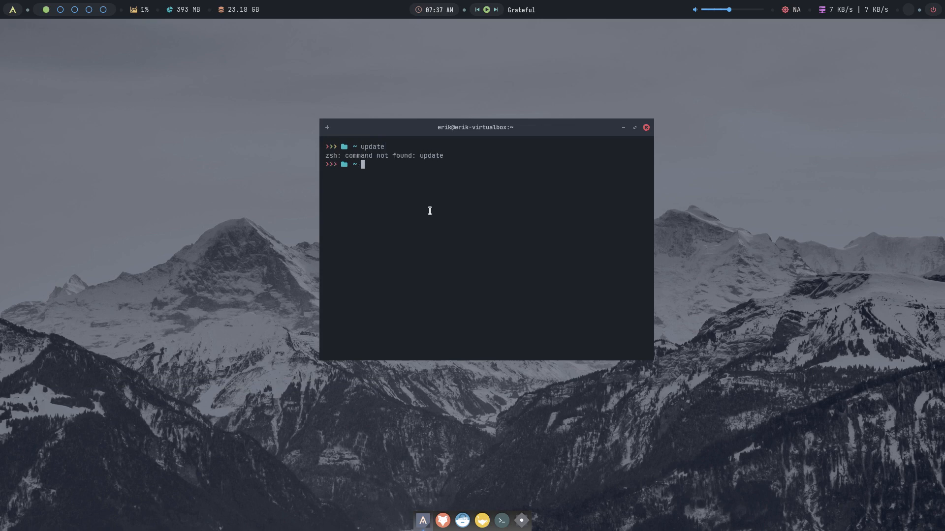
- Upgrade the 13 outdated packages with sudo pacman -Syyu, then list linux packages for sudo pacman -S linux
text(sudo pacman -Syyu)
key(Return)
key(Return)
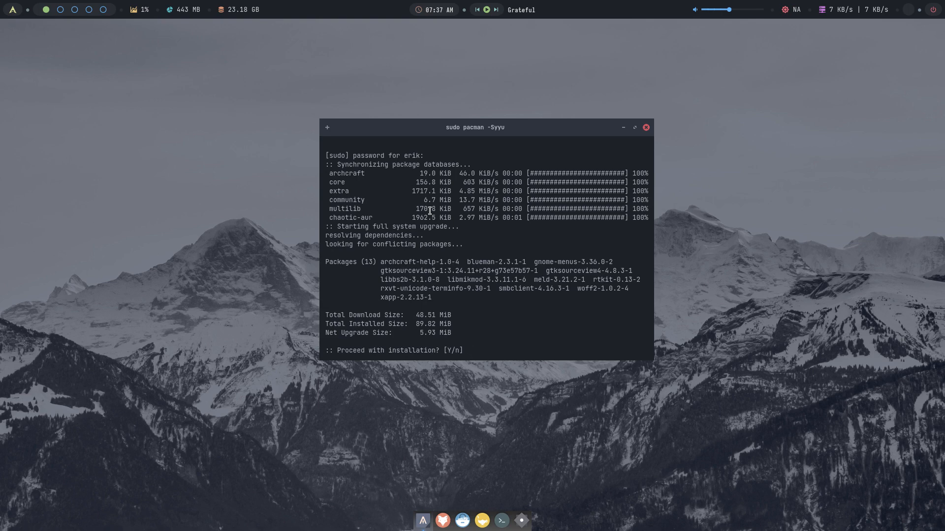
text(y)
key(Return)
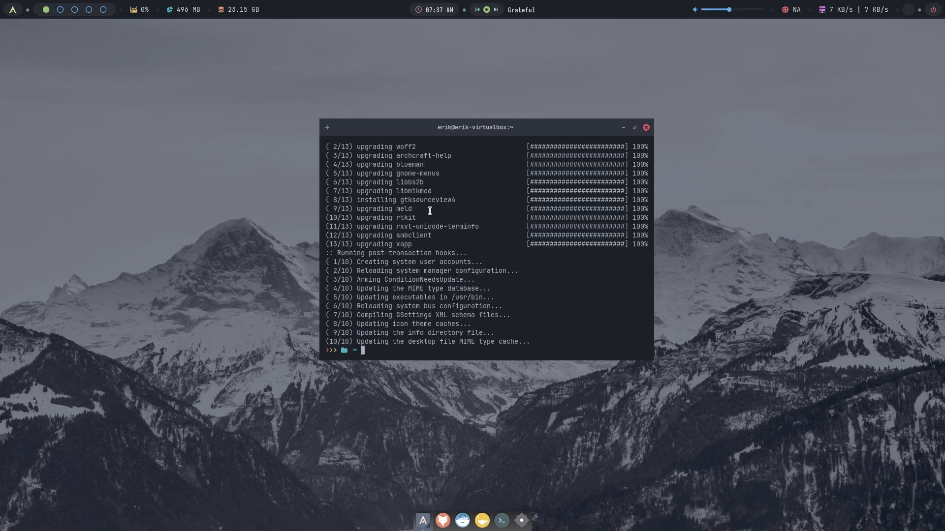
text(sudo pacman -S linux)
key(Tab)
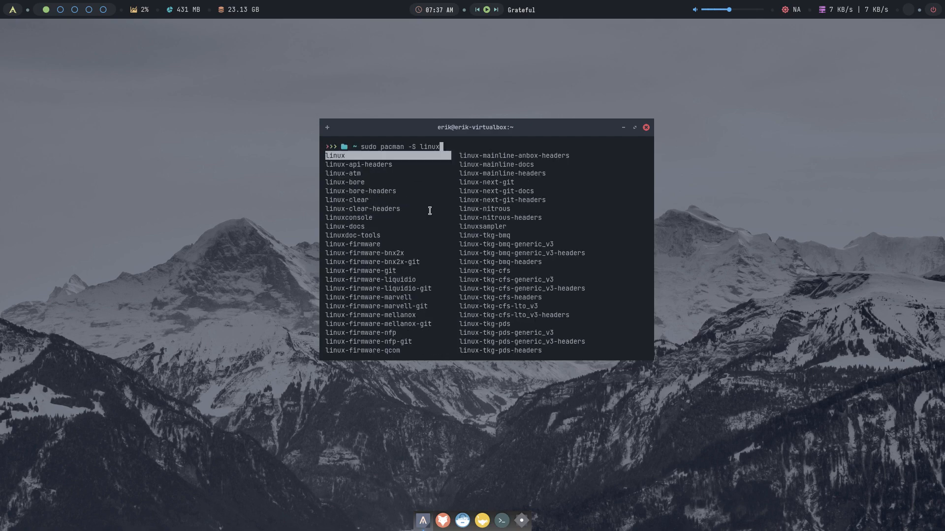
- Maximize the terminal, clear the line, and check for updates with yay and paru
click(635, 128)
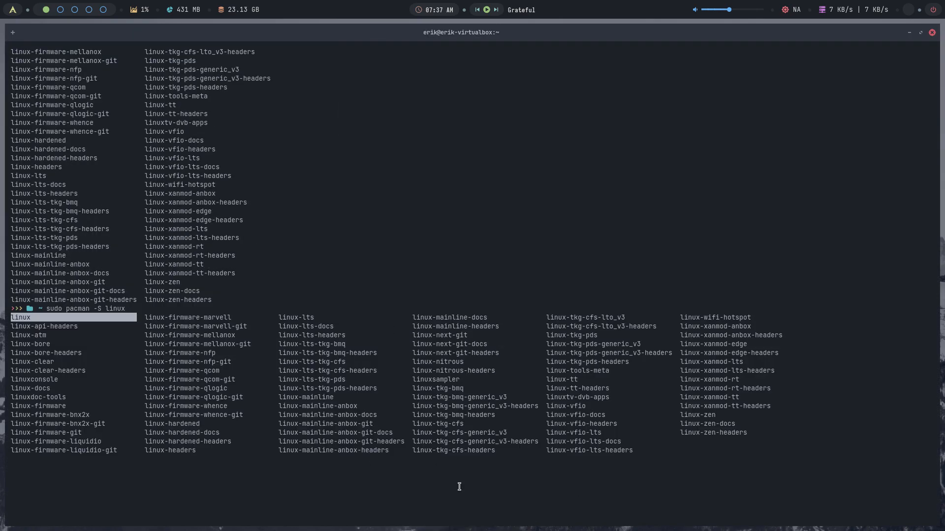
key(Escape)
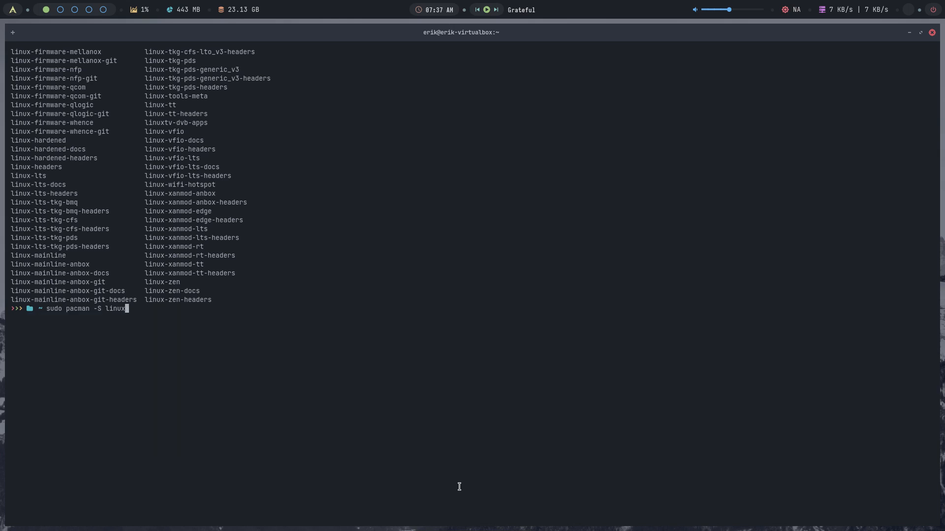
key(BackSpace)
key(BackSpace)
key(BackSpace)
key(BackSpace)
key(BackSpace)
key(BackSpace)
key(BackSpace)
key(BackSpace)
key(BackSpace)
key(BackSpace)
key(BackSpace)
key(BackSpace)
key(BackSpace)
key(BackSpace)
key(BackSpace)
key(BackSpace)
key(BackSpace)
key(BackSpace)
key(BackSpace)
key(BackSpace)
text(yay)
key(Return)
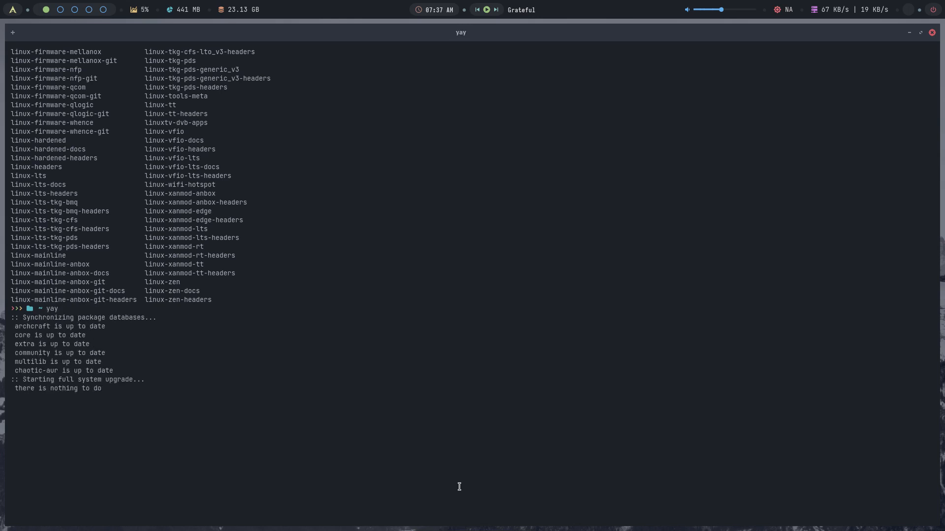
text(paru)
key(Return)
- Search the AUR with yay archlinux tweak and enlarge the terminal text
text(yay a)
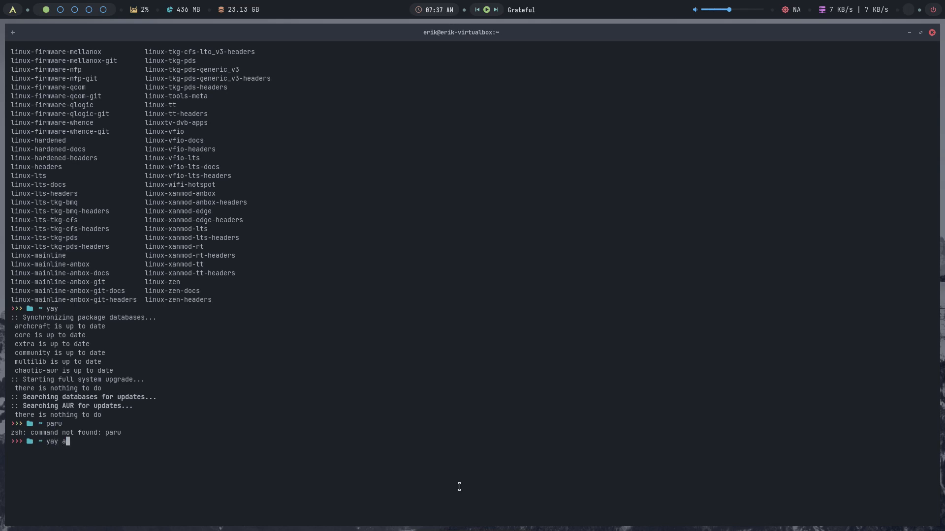
text(rchlinux tweak)
key(Return)
key(ctrl+shift+minus)
- Enlarge the terminal font, pick package 1, and install archlinux-tweak-tool-git, skipping diffs
text(::)
key(ctrl+plus)
key(ctrl+plus)
key(ctrl+plus)
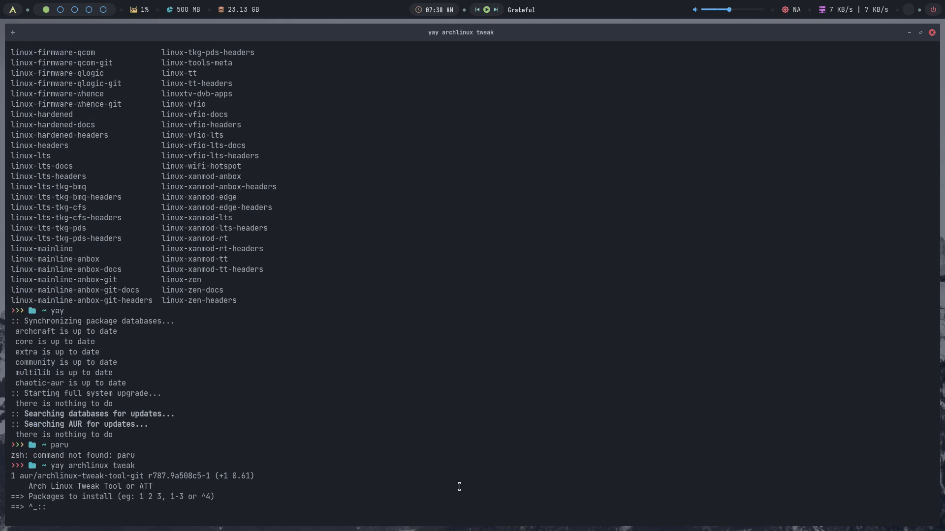
key(ctrl+plus)
key(BackSpace)
key(BackSpace)
key(BackSpace)
text(1)
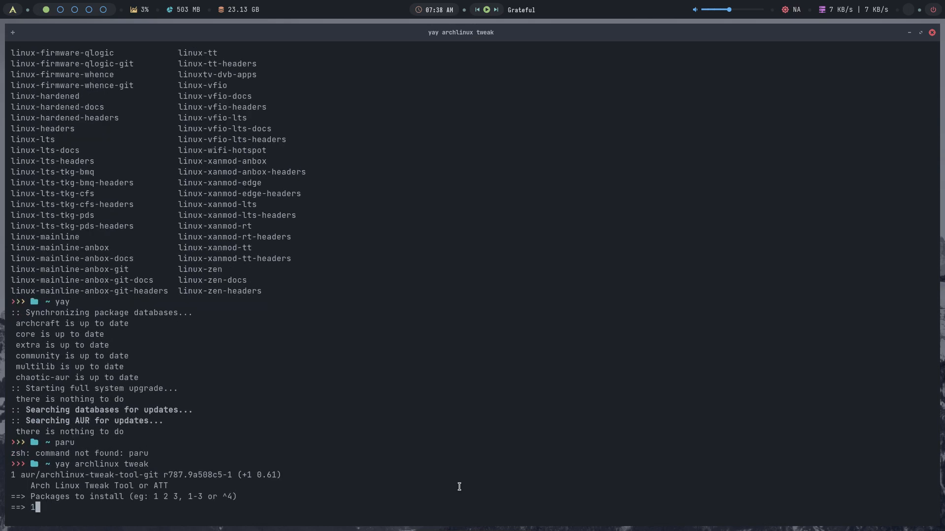
key(Return)
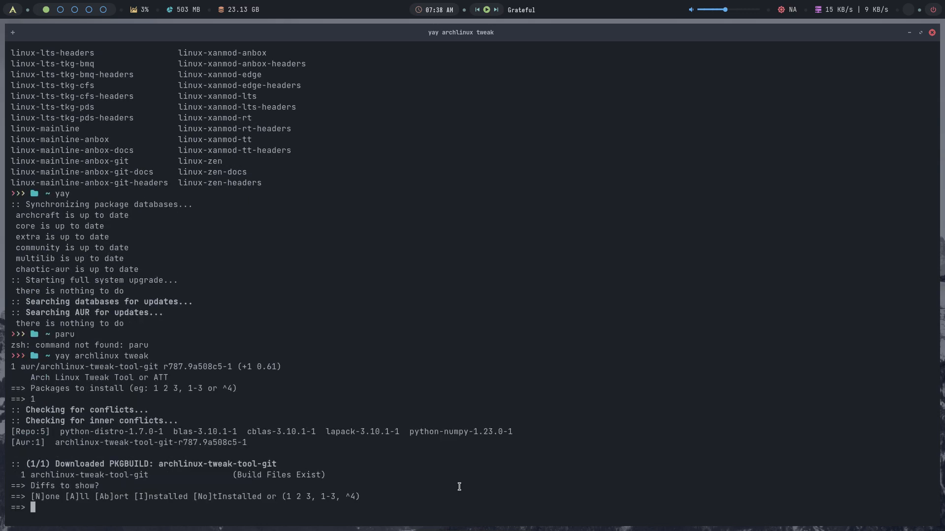
key(Return)
key(Return)
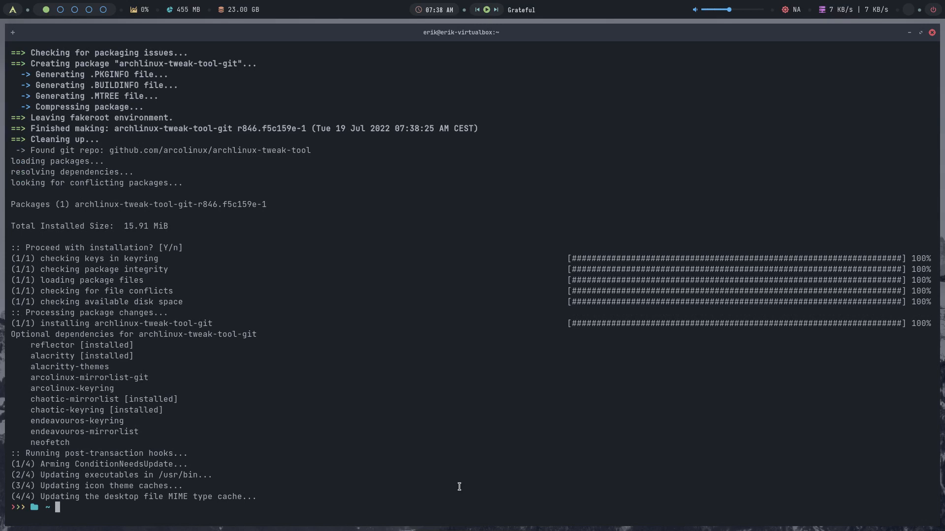
- Launch archlinux-tweak-tool and authenticate with the account password
text(archl)
key(Tab)
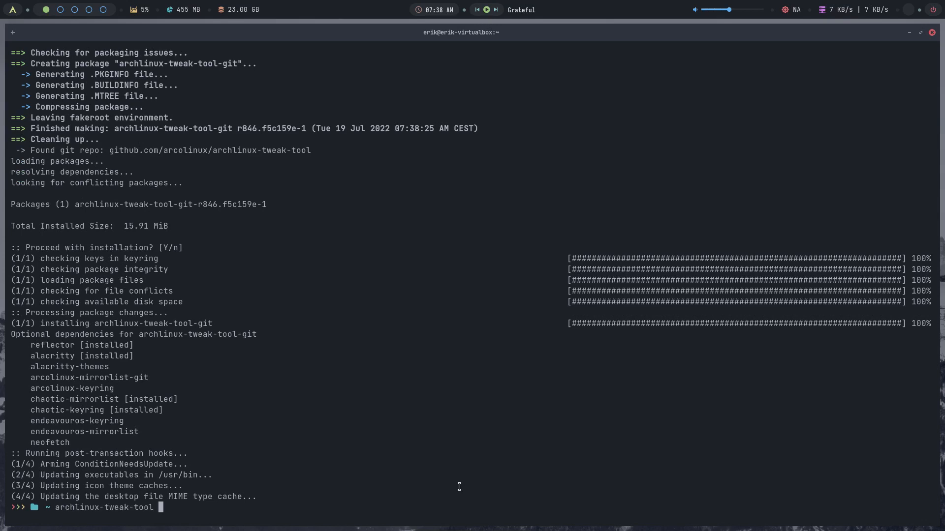
key(Return)
text(••)
key(Return)
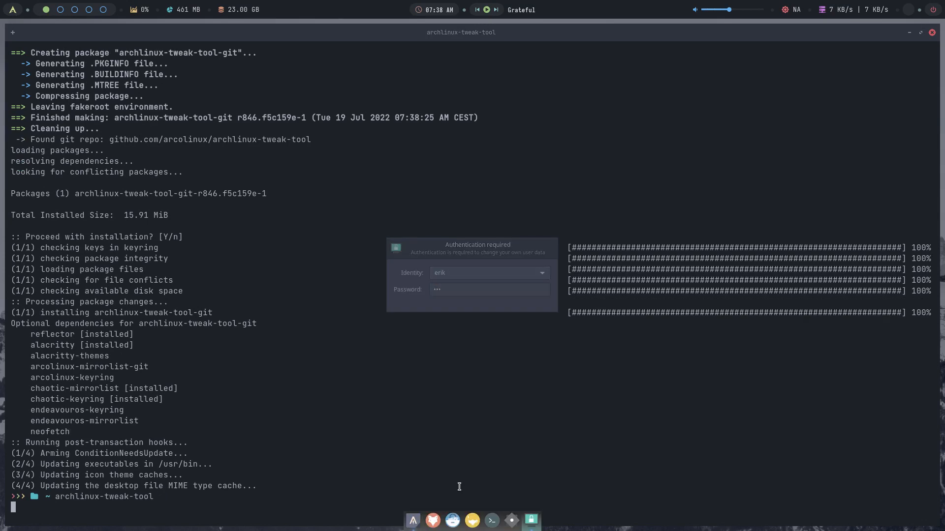
text(••••)
key(Return)
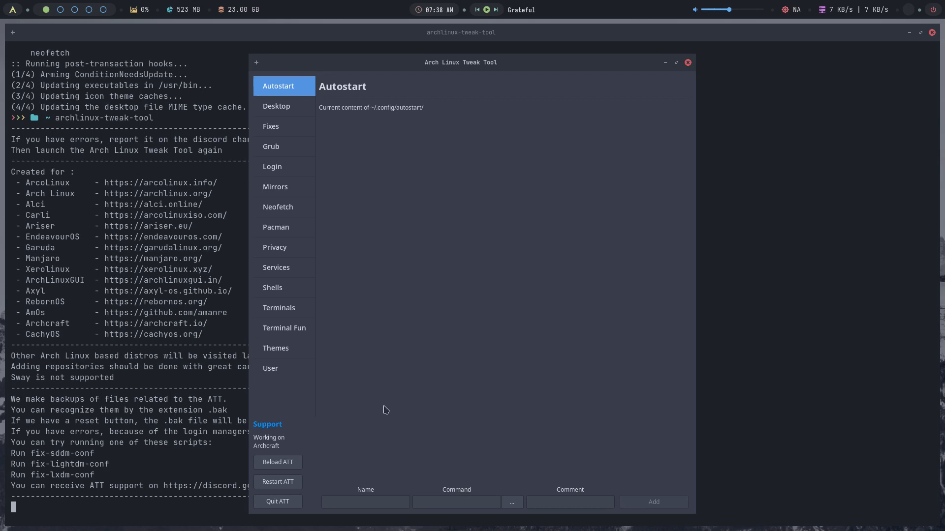
- Install the ArcoLinux keys and mirrors, activate its repos in pacman.conf, and quit ATT
click(284, 230)
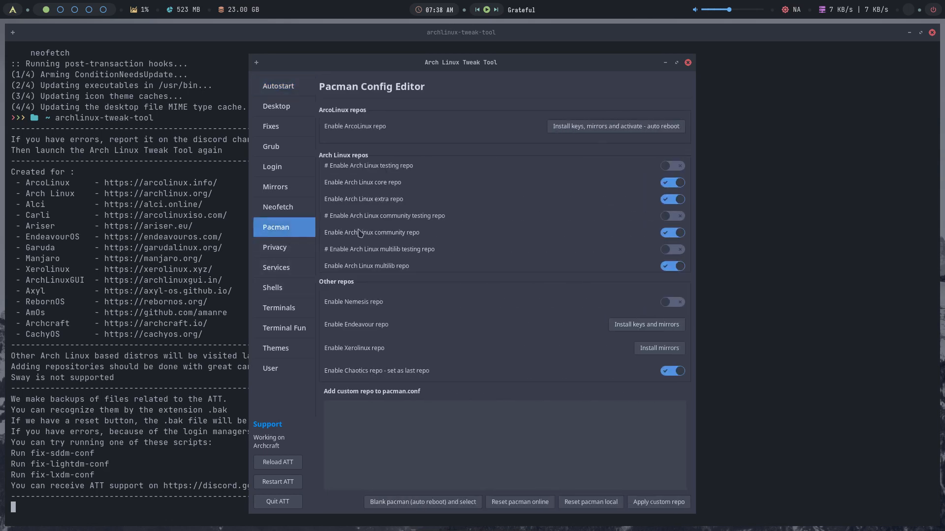
click(634, 127)
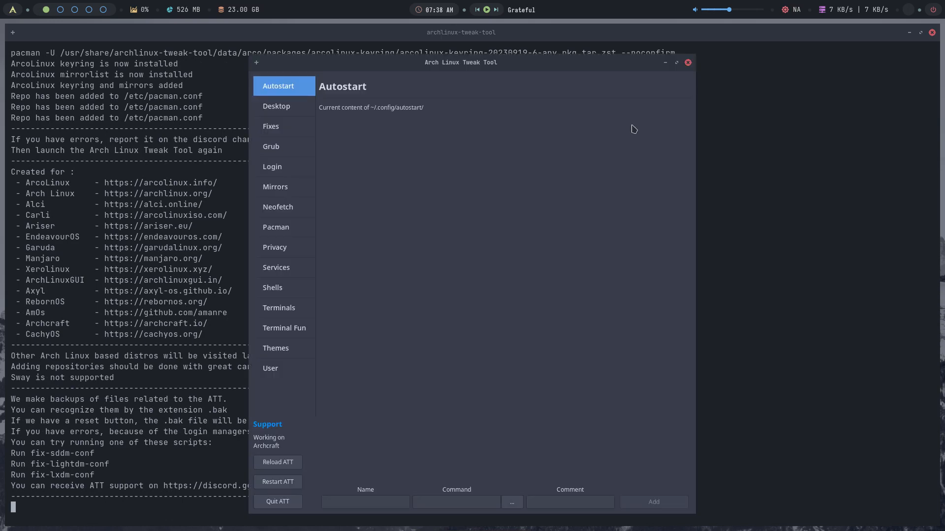
click(278, 502)
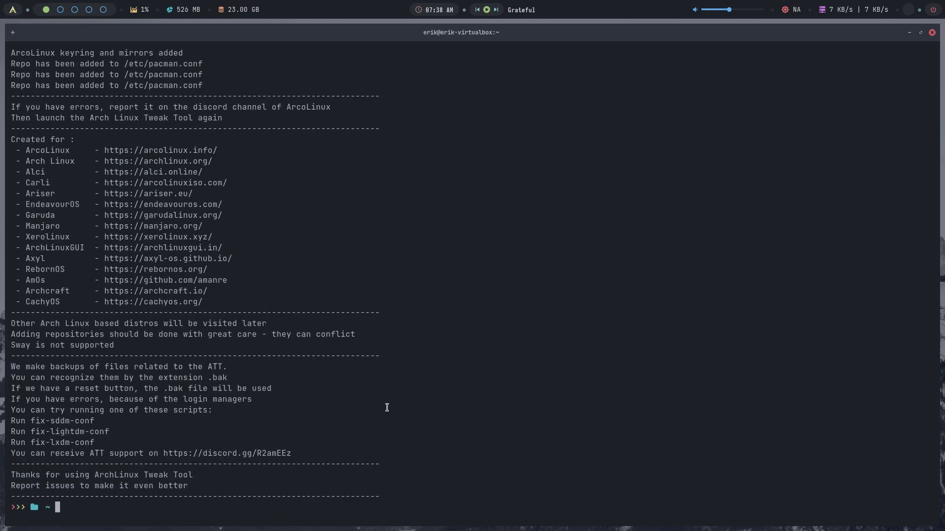
- Resync databases with sudo pacman -Syyu, review the arcolinux_repo lines, and confirm the four-package upgrade
text(sudo pacman -Syyu)
key(Return)
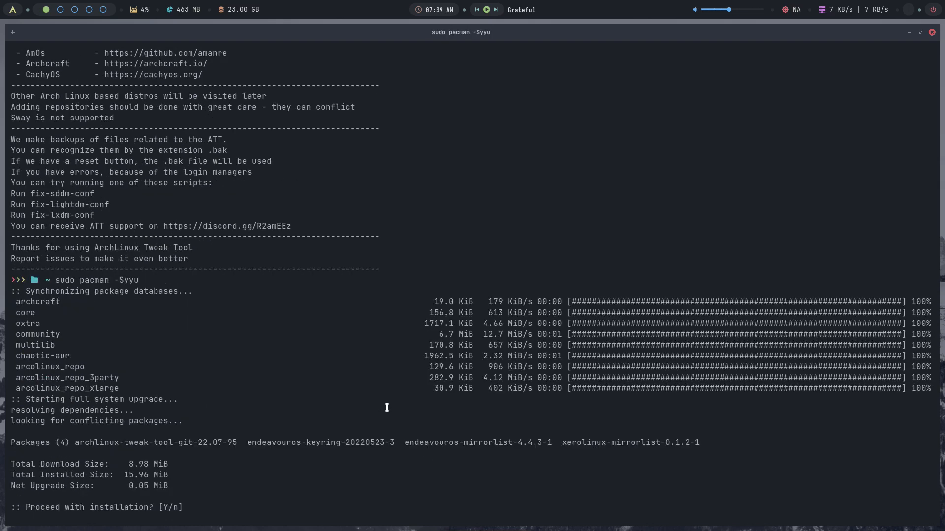
drag(139, 388, 29, 366)
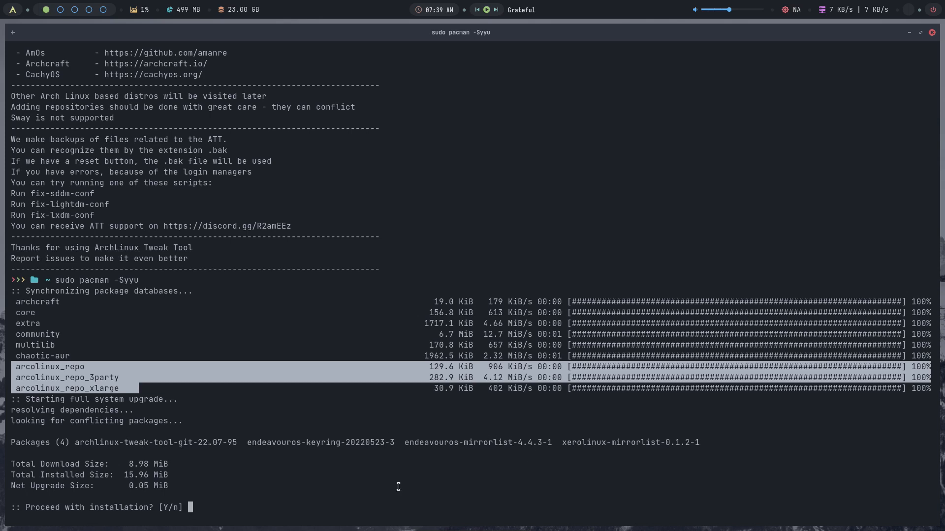
click(363, 493)
text(y)
key(Return)
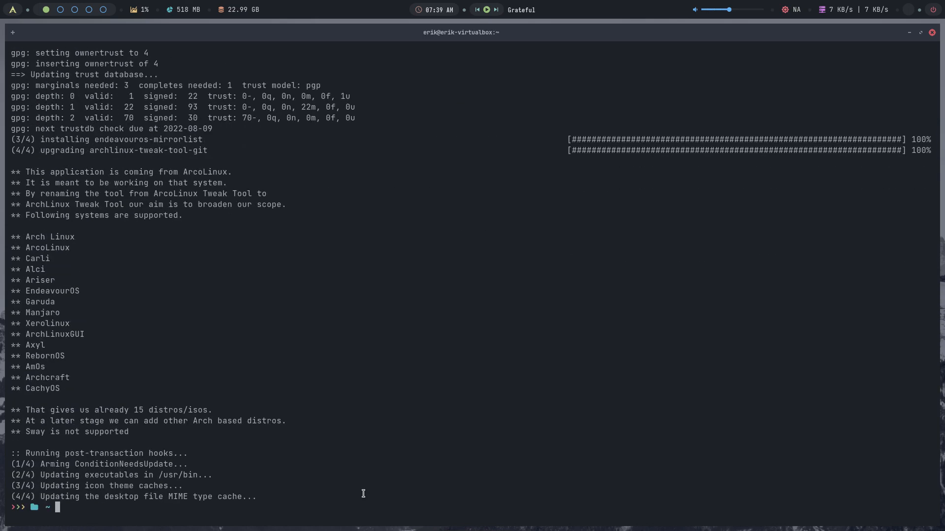
- Install archlinux-tweak-tool-dev-git, agreeing to remove the conflicting archlinux-tweak-tool-git
text(sudo pacman -S archlinux-t)
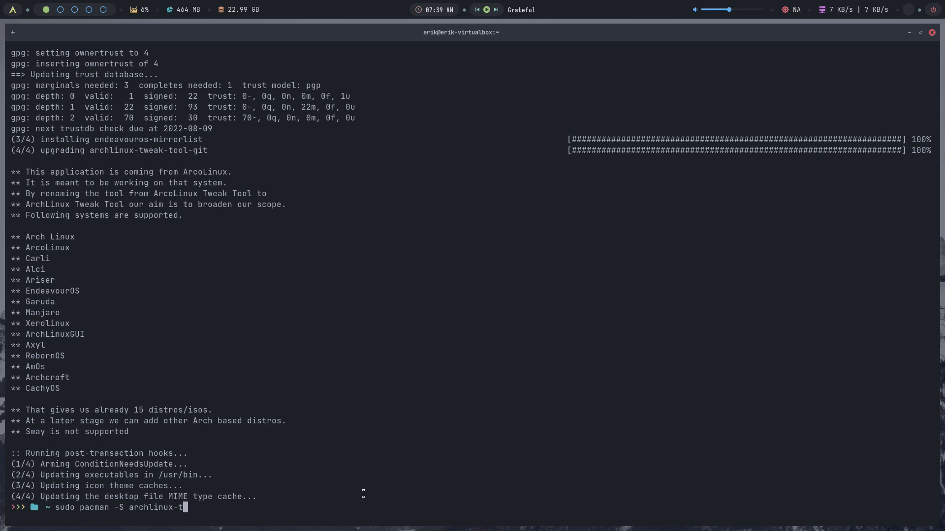
key(Tab)
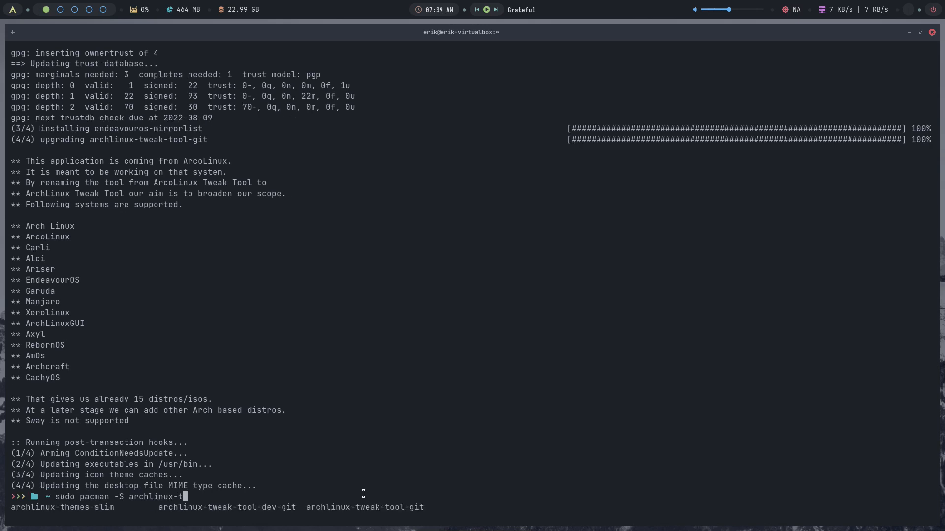
text(w)
key(Tab)
text(de)
key(Tab)
key(Return)
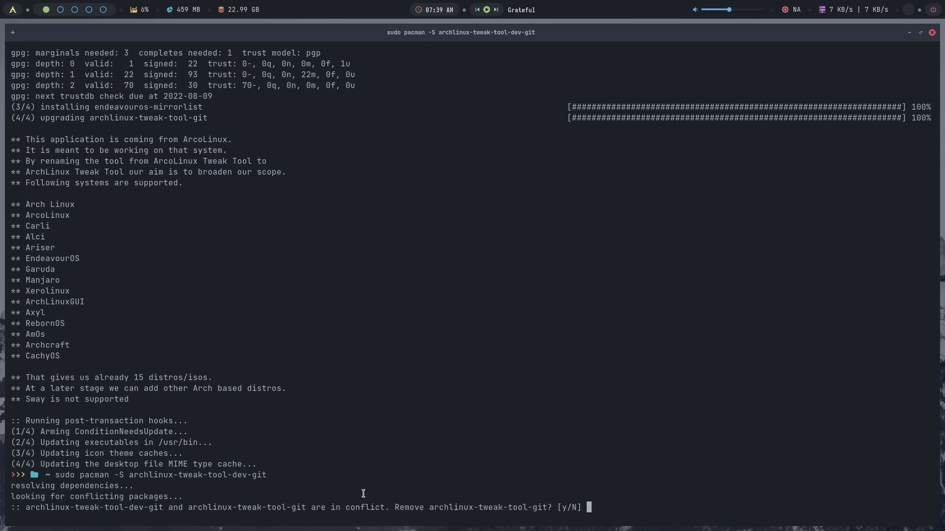
text(y)
key(Return)
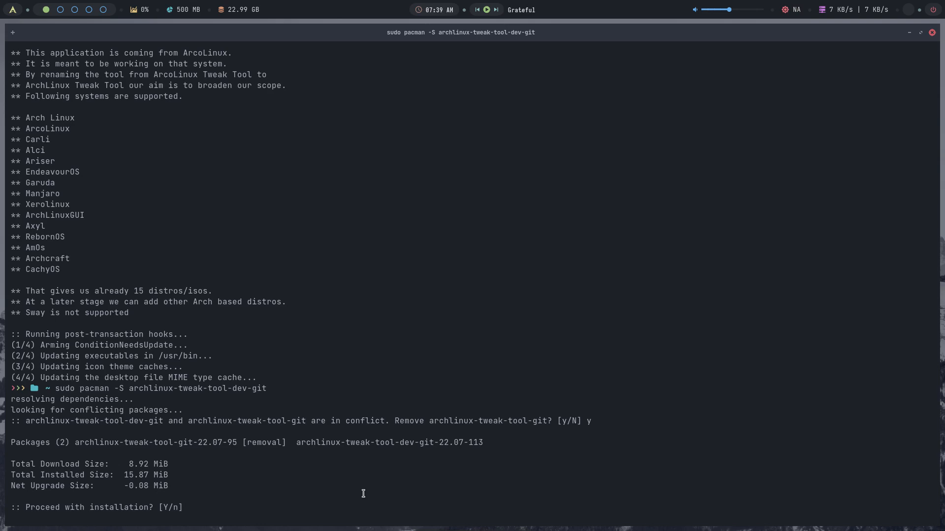
key(Return)
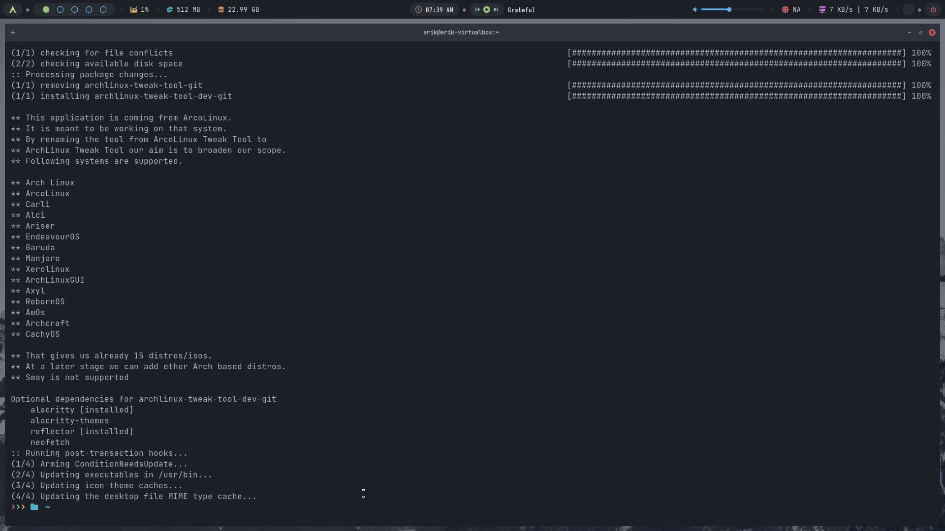
- Relaunch archlinux-tweak-tool from the terminal and enter the account password
text(archl)
text(inux-tweak-tool)
key(Return)
text(p•••)
key(Return)
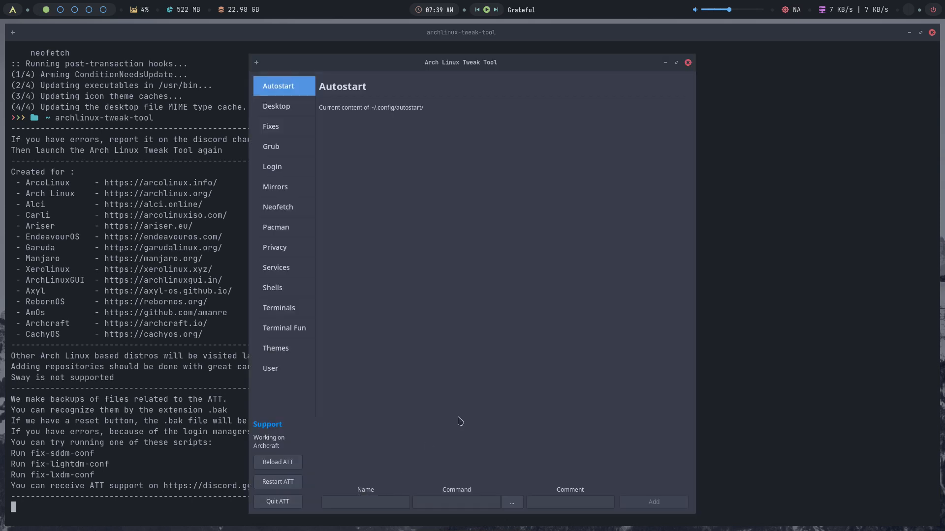
- Show the Desktop Installer page and nudge the tweak tool window to the right
click(282, 114)
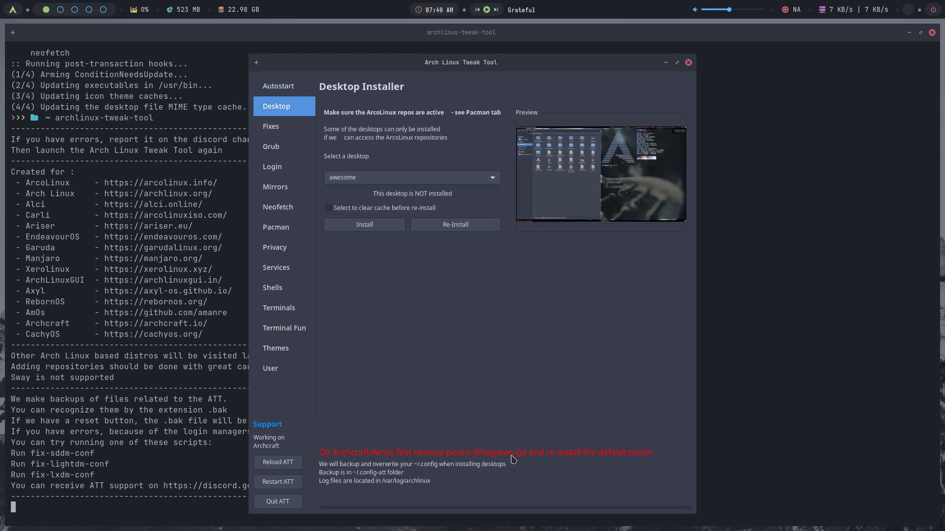
drag(483, 75, 715, 56)
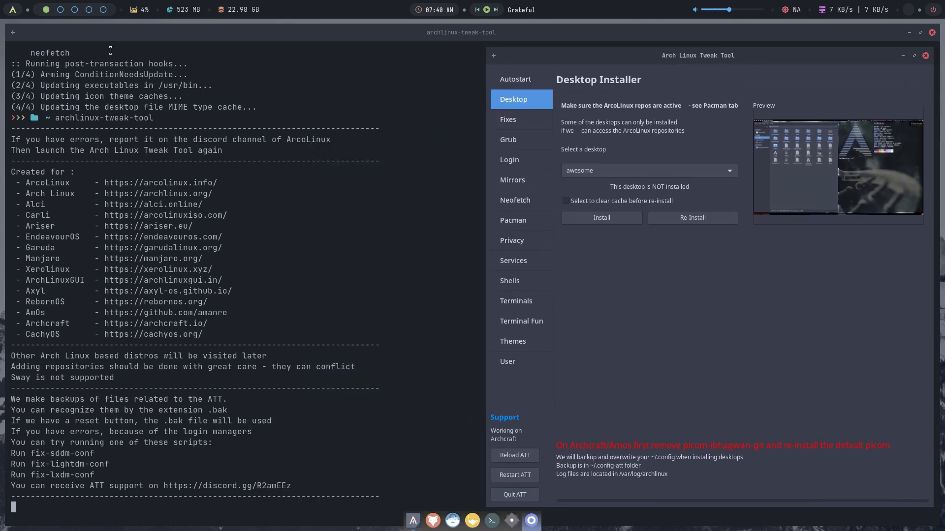
- In a new terminal, remove picom-ibhagwan-git with sudo pacman -R
key(super+Return)
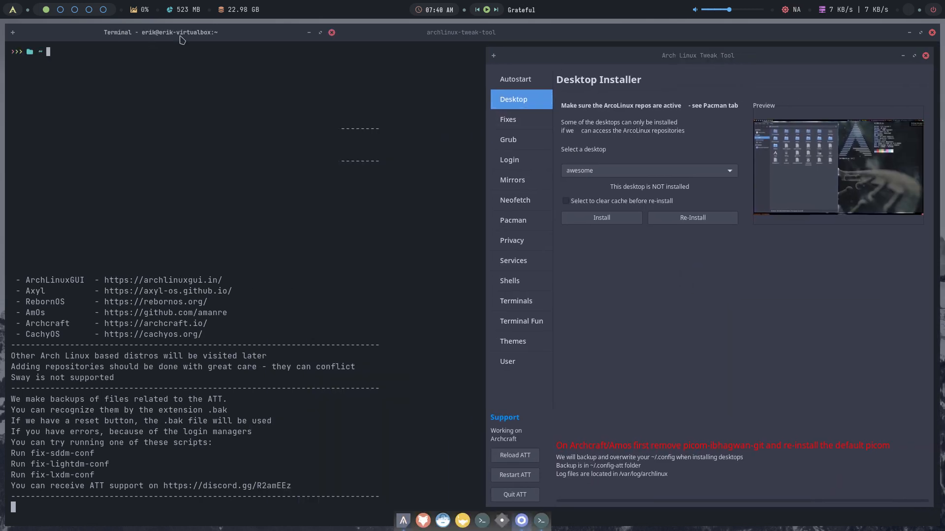
drag(182, 39, 227, 165)
text(sudo pacman -)
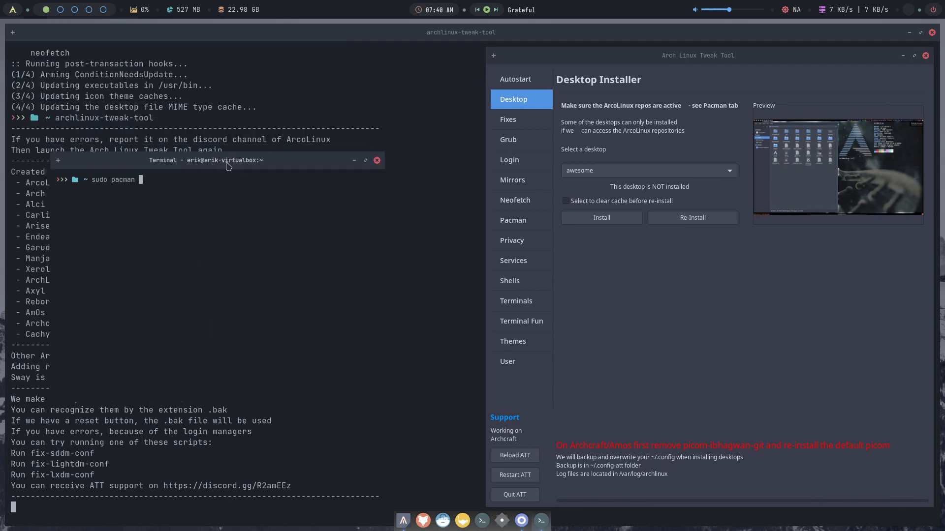
text(R picom)
key(Tab)
key(Tab)
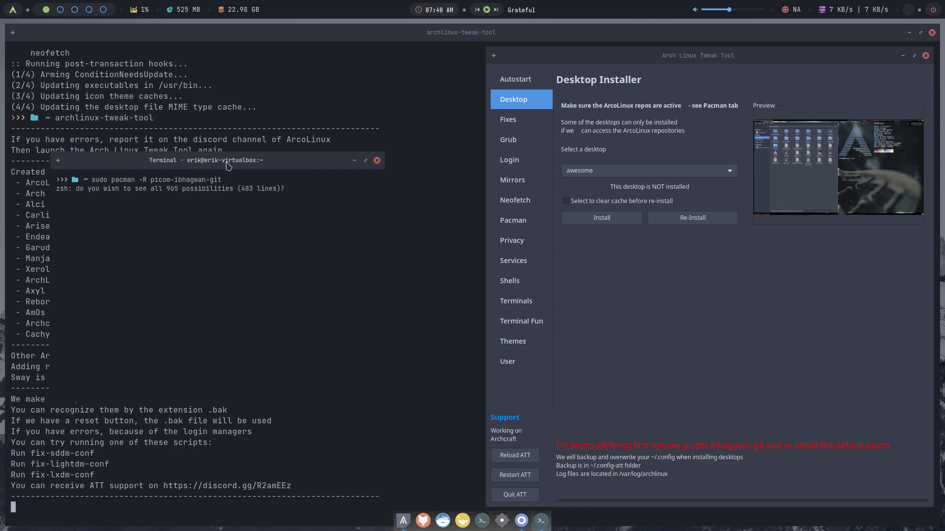
key(n)
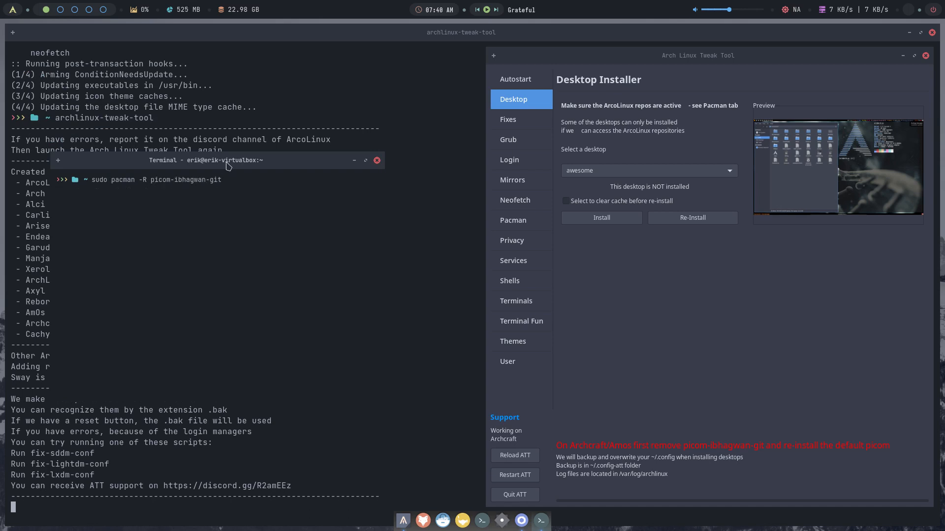
key(Return)
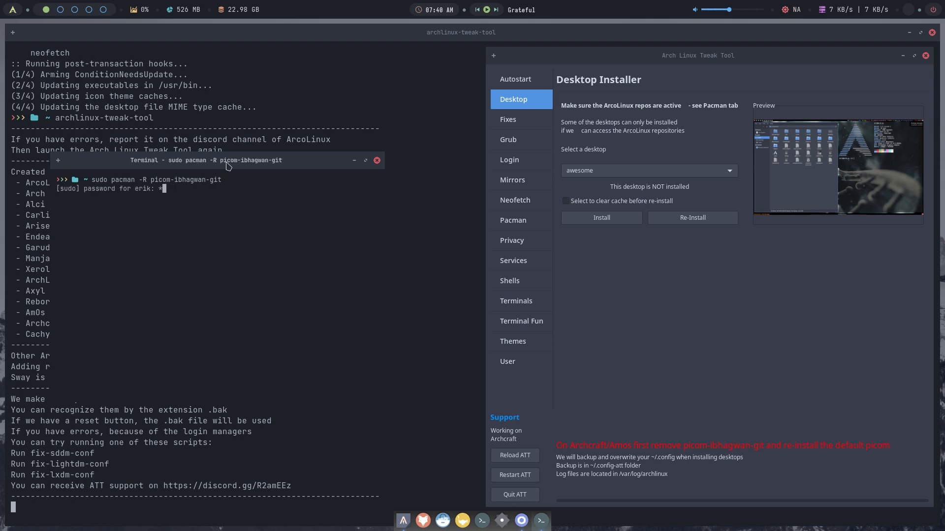
key(Return)
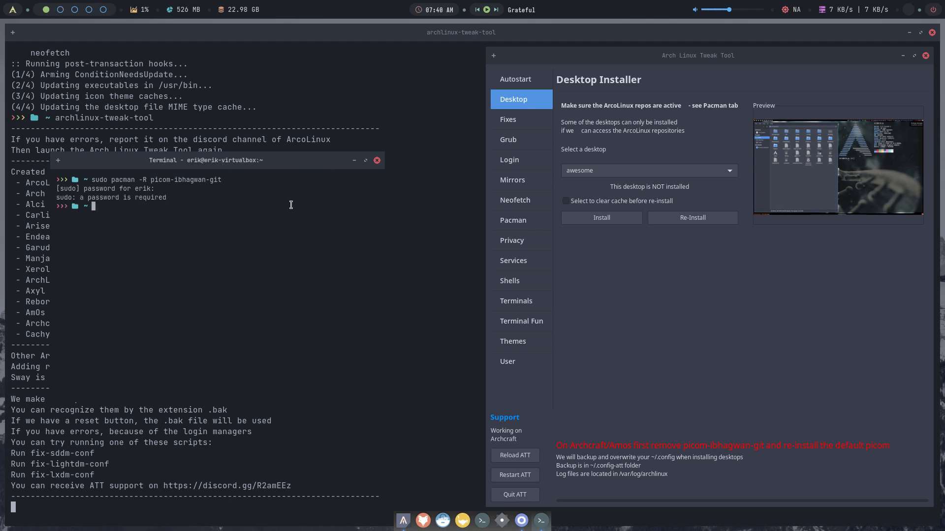
- Start installing the default picom with sudo pacman -S picom, then bring up ATT's desktop list
text(sudo pacman -S picom)
key(Return)
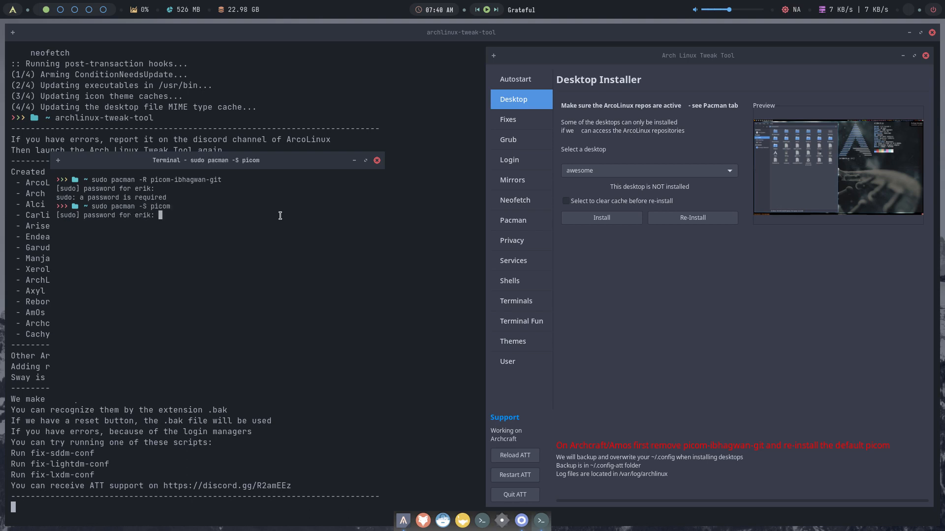
key(Return)
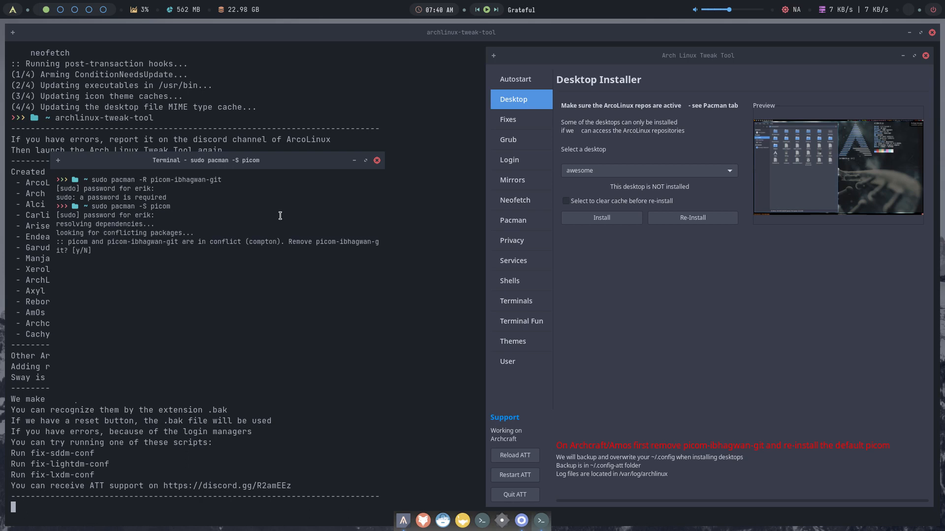
click(608, 173)
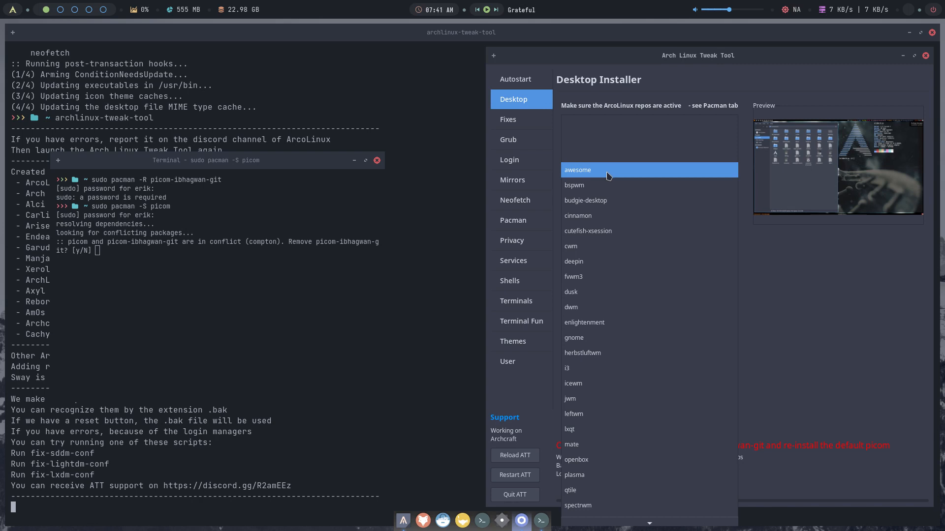
click(793, 298)
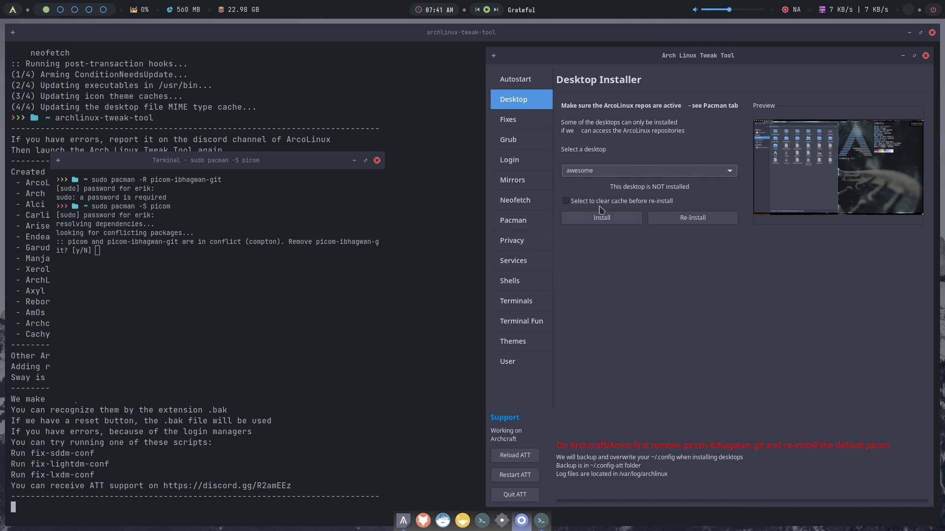
click(604, 172)
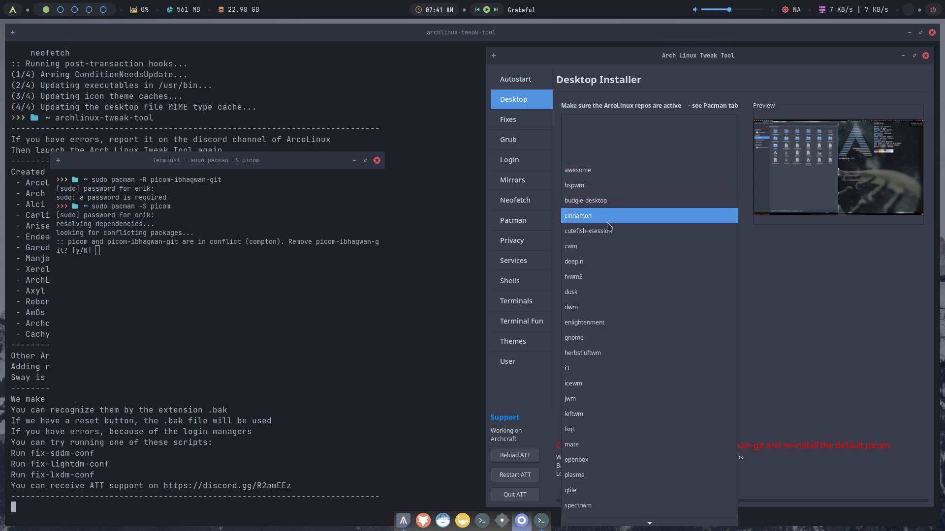
click(797, 307)
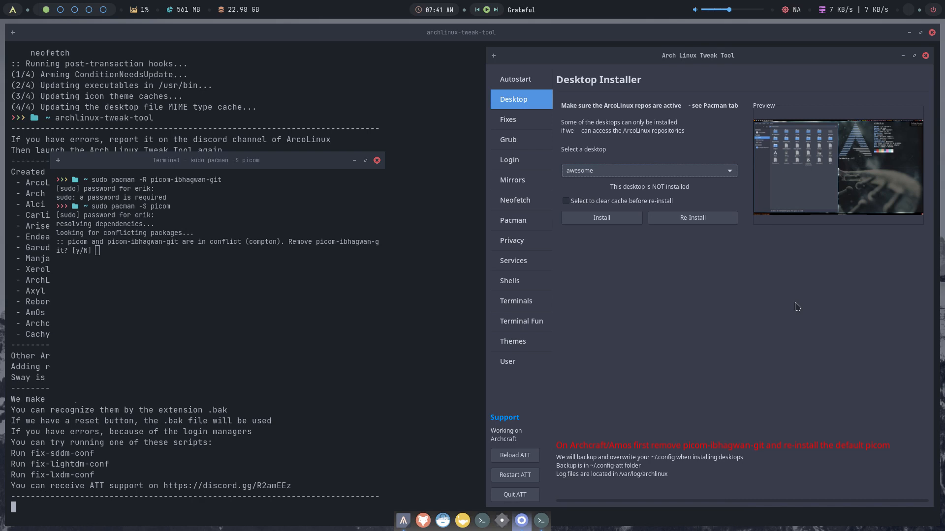
- Decline removing picom-ibhagwan-git in the picom terminal
click(340, 309)
text(n)
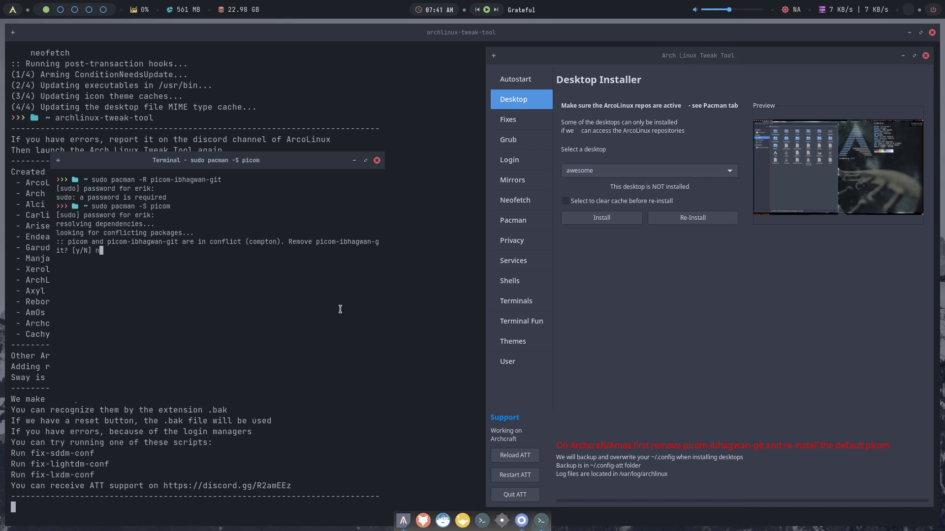
key(Return)
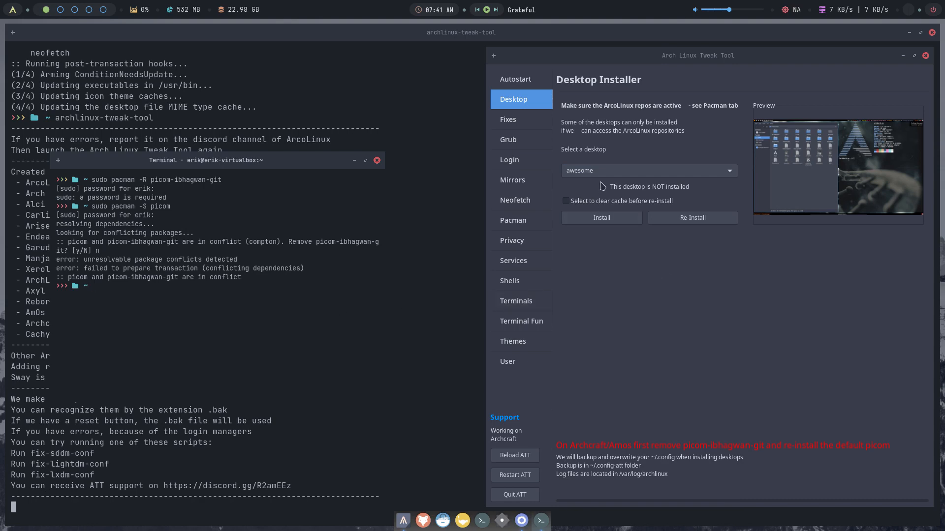
- Install the awesome desktop from ATT, close the picom terminal, and stop the tool with Ctrl+C
click(604, 217)
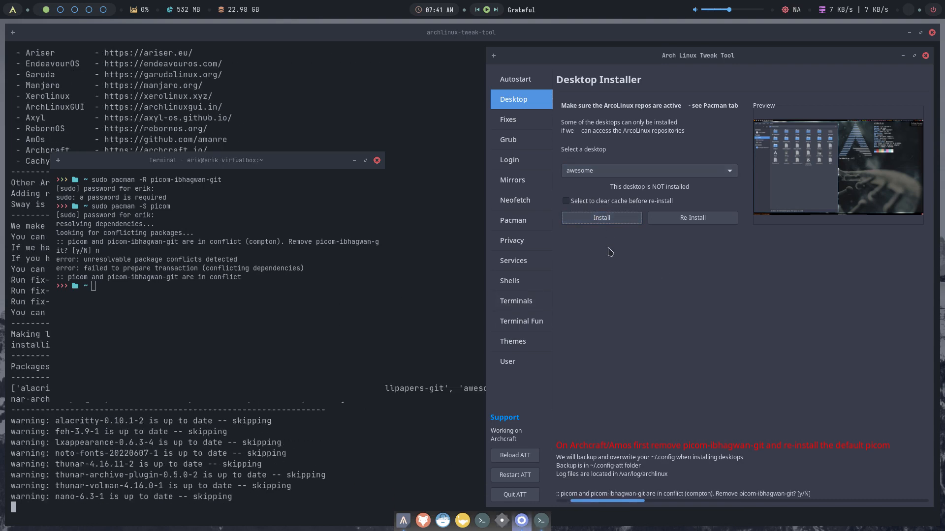
click(377, 160)
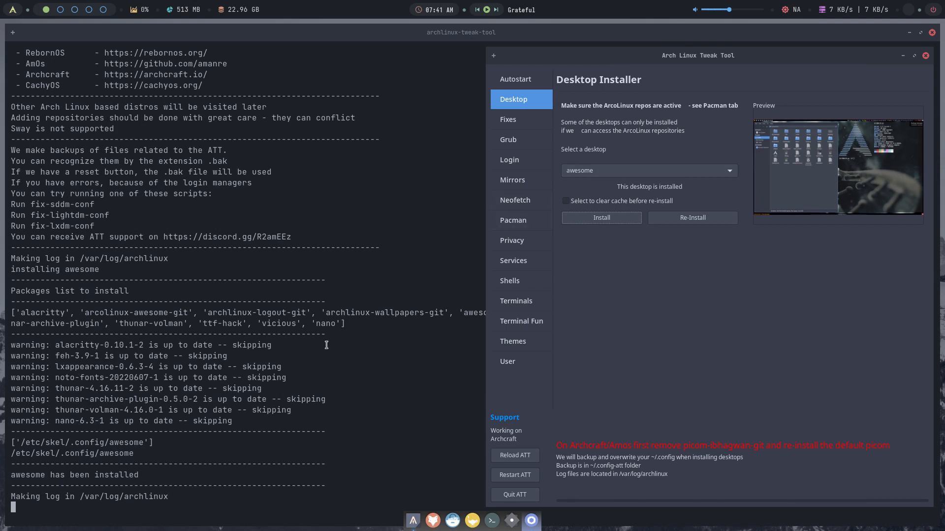
drag(380, 313, 452, 315)
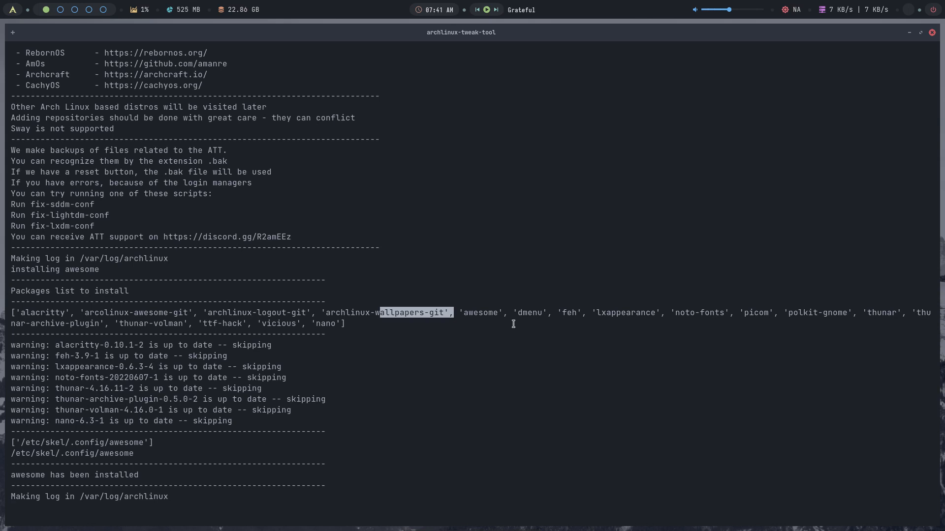
double_click(755, 309)
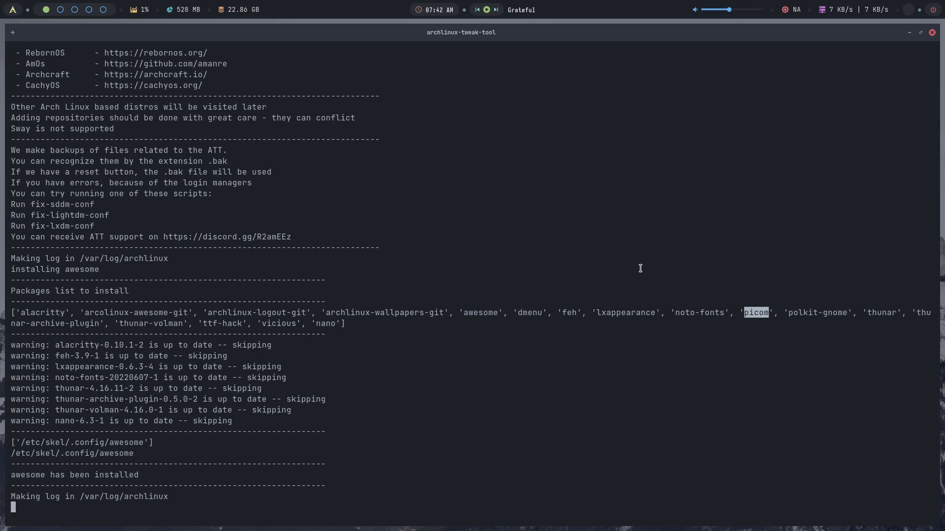
key(ctrl+c)
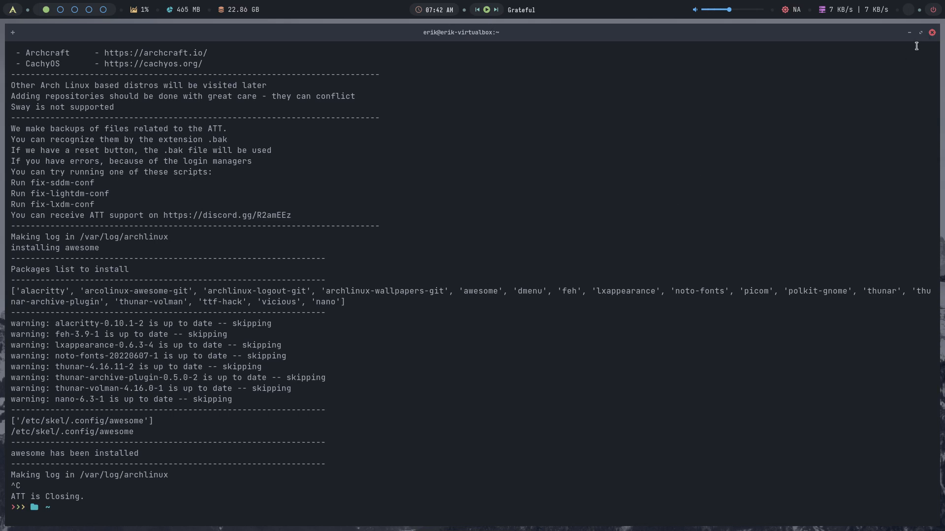
- Log out of the current session from the power menu, confirming with y
click(934, 10)
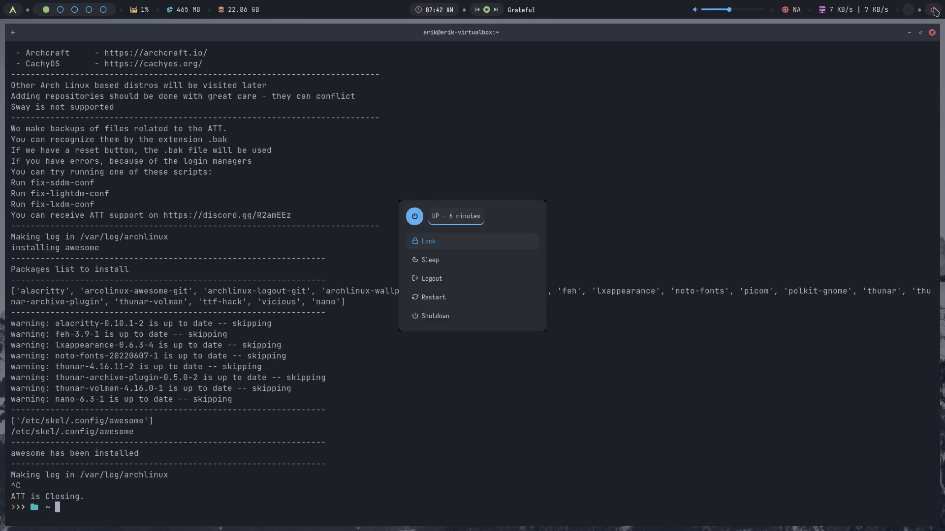
click(457, 284)
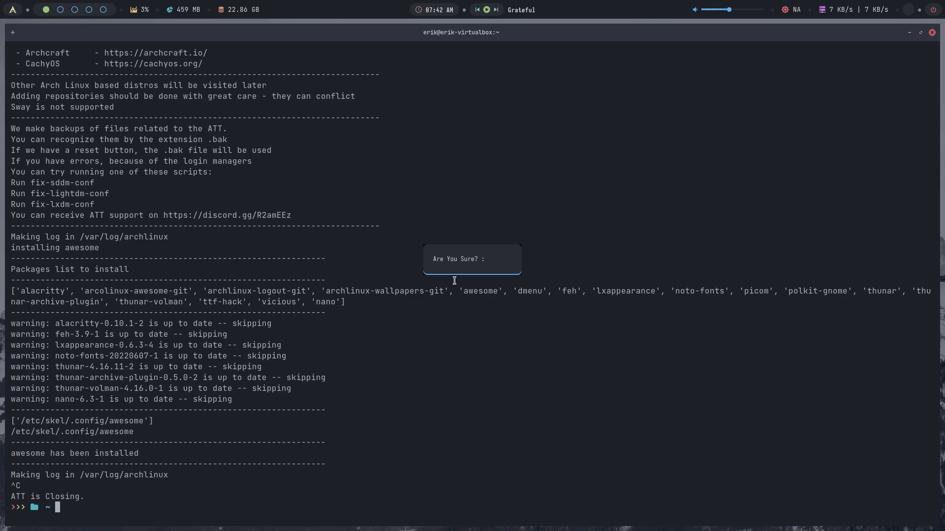
text(y)
key(Return)
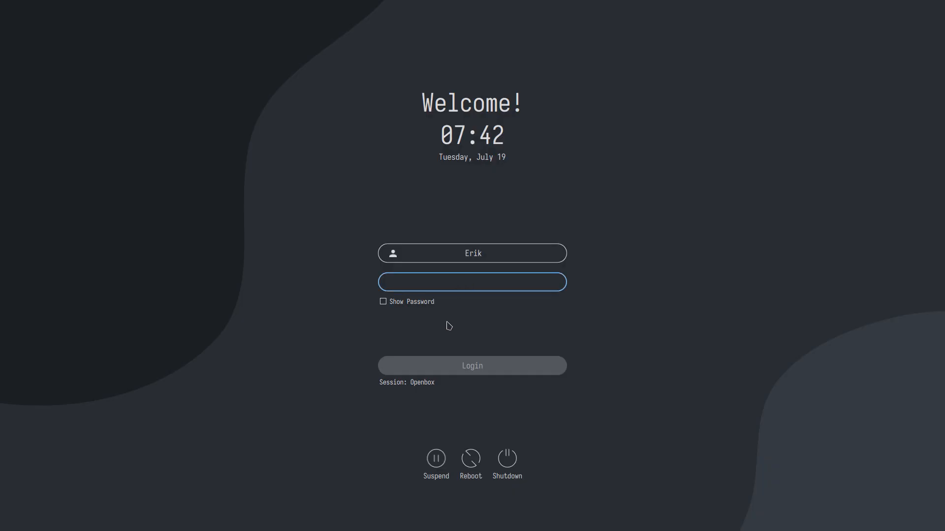
- At the SDDM screen, choose the awesome session and focus the password field
click(421, 379)
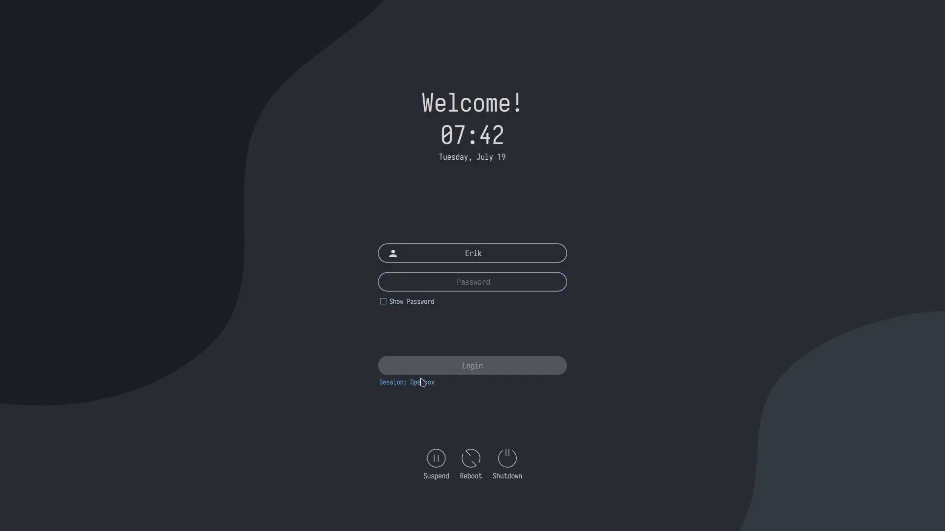
click(421, 382)
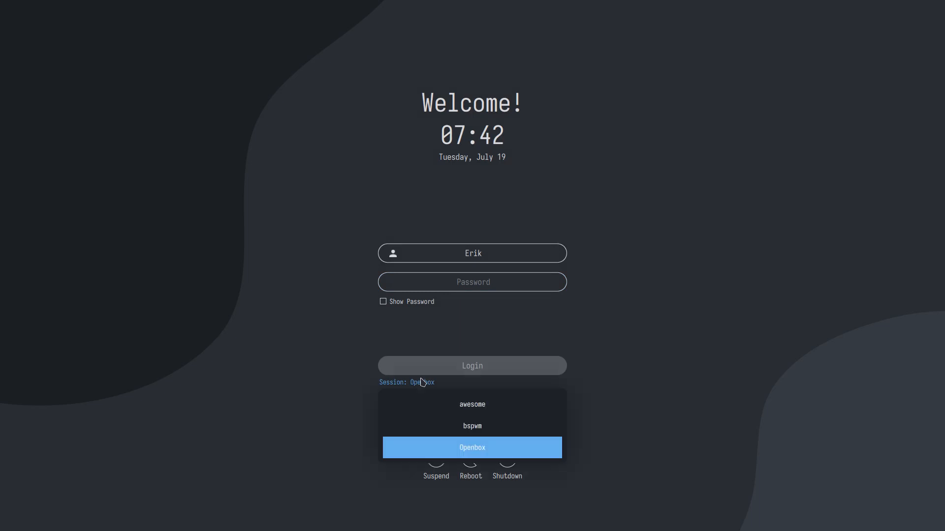
click(462, 402)
click(464, 276)
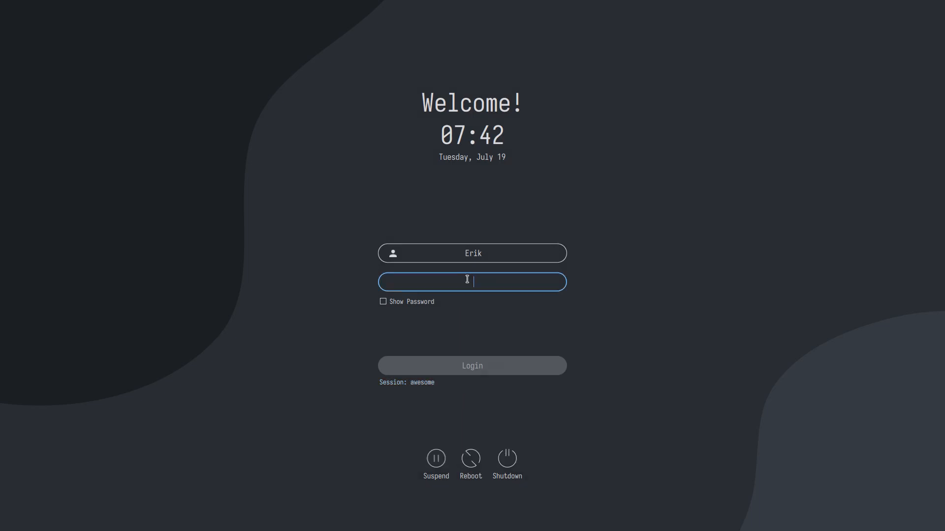
- Log in to the awesome session, open a terminal, and briefly view the home folder in the file manager
text(••••)
key(Return)
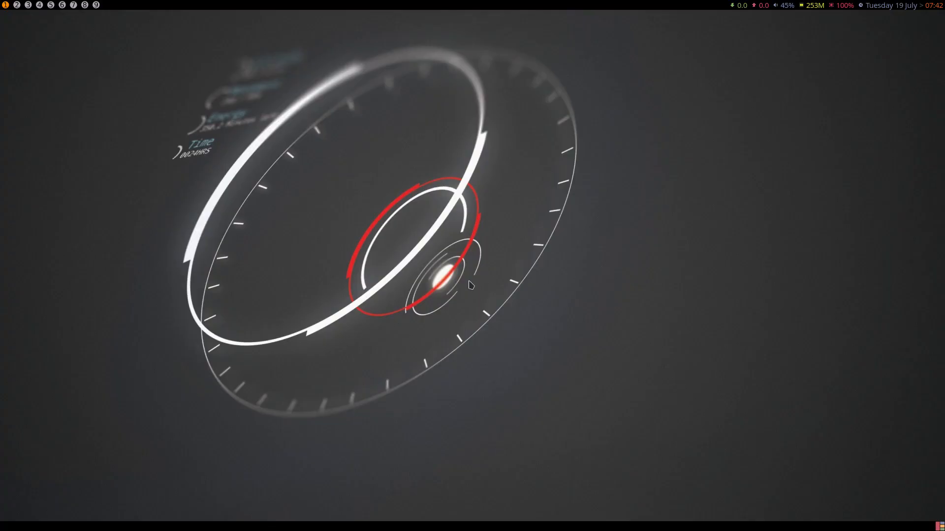
key(super+Return)
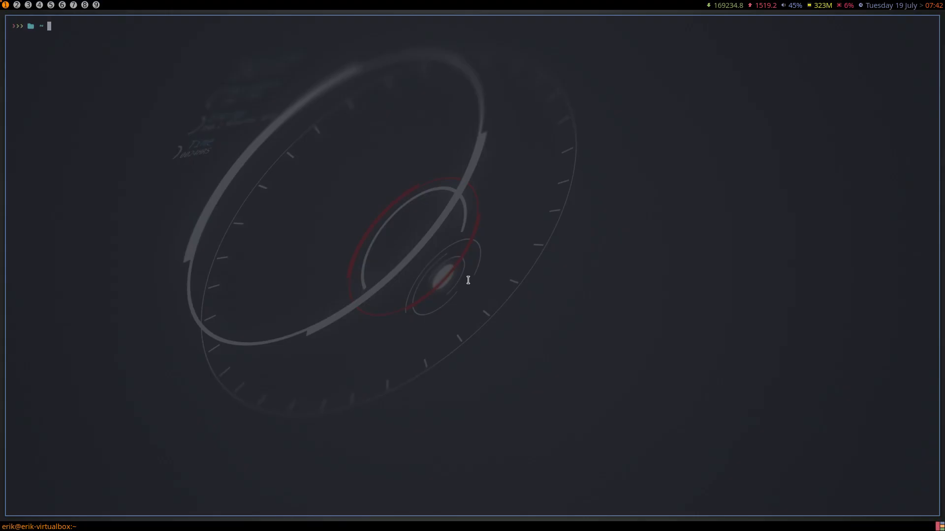
key(super+e)
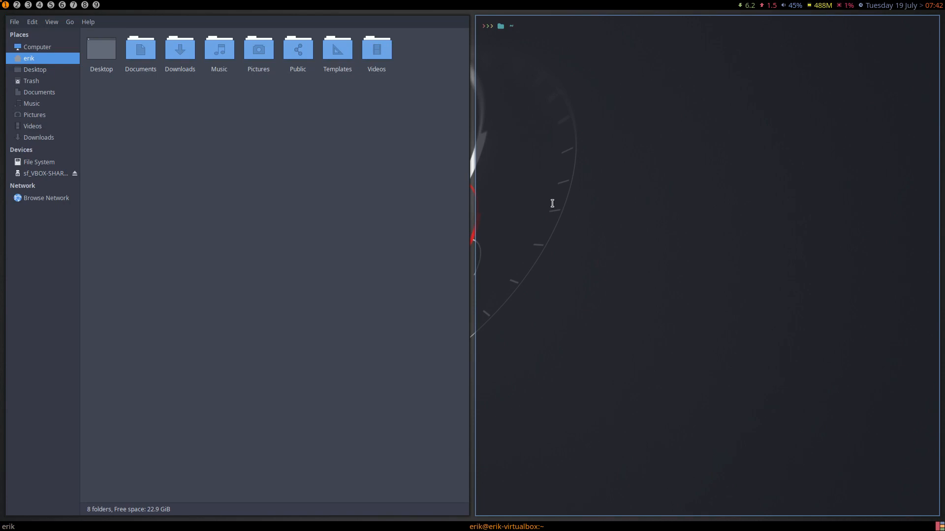
key(super+q)
- Run att, then launch archlinux-tweak-tool from the terminal with Tab completion
text(att)
key(Return)
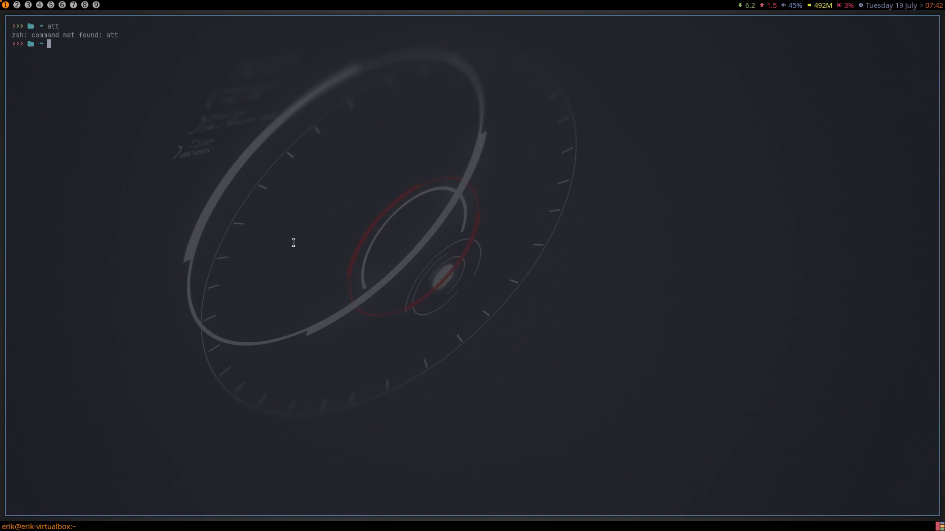
text(archl)
key(Tab)
text(t)
key(Tab)
key(Return)
key(Return)
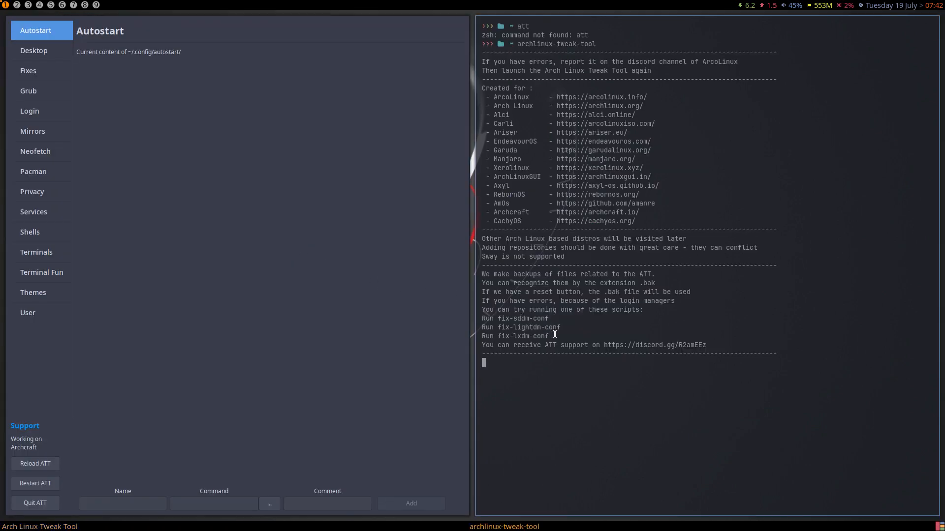
- Browse the Desktop Installer, Fixes and Login pages, including the LightDM and LXDM tabs, ending on Fixes
drag(556, 336, 471, 320)
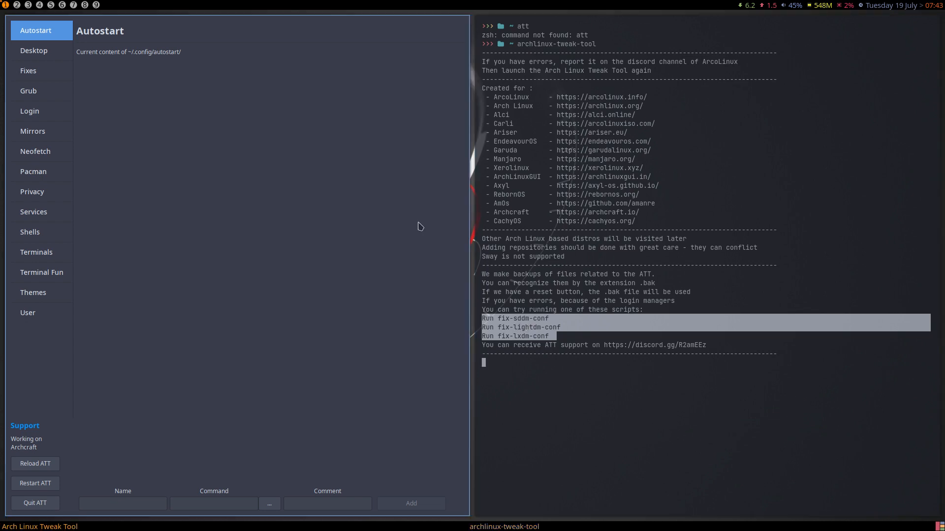
click(25, 53)
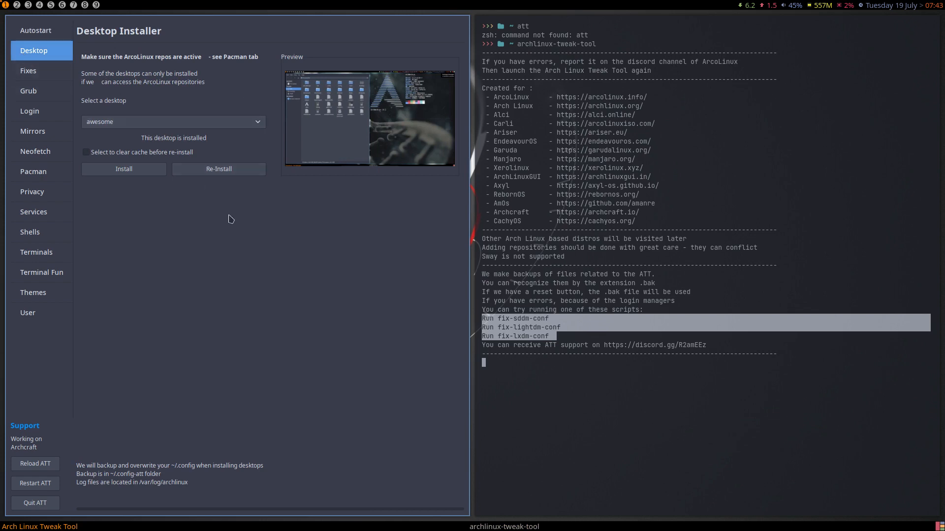
click(47, 78)
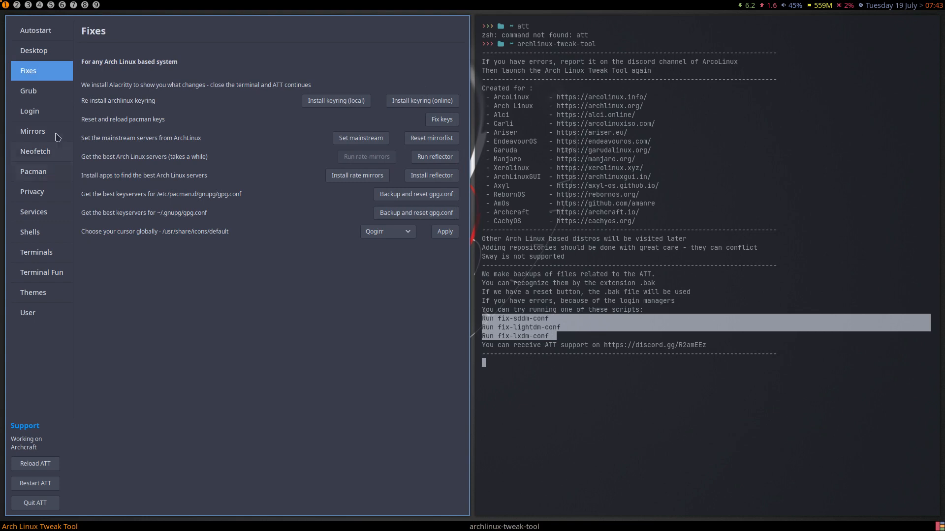
click(48, 113)
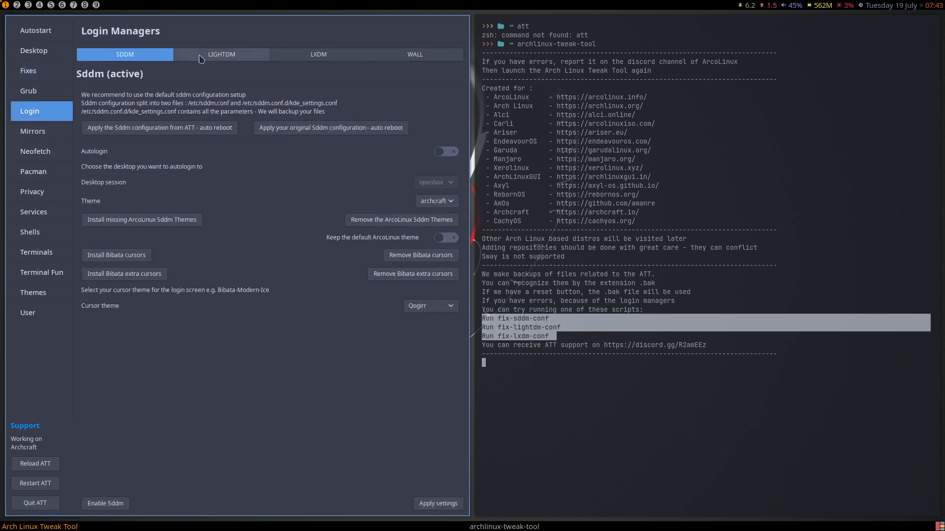
click(222, 55)
click(318, 54)
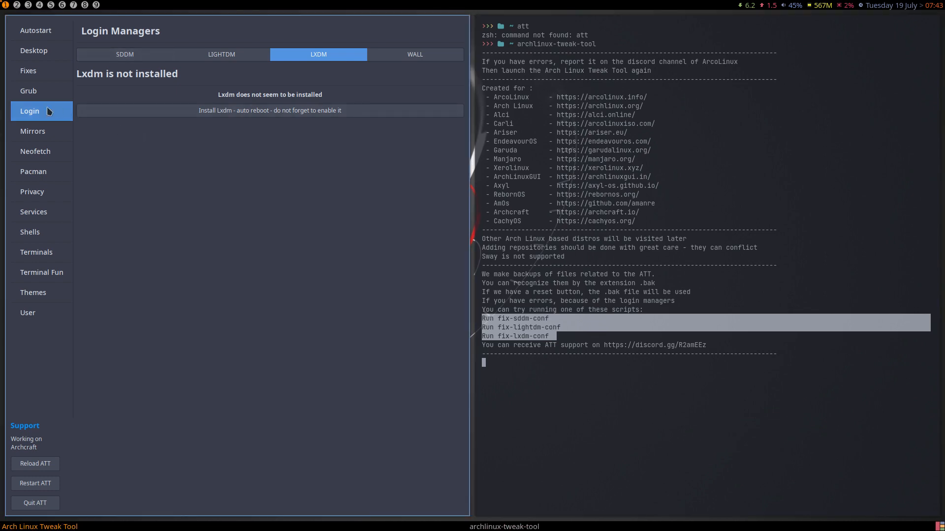
click(42, 52)
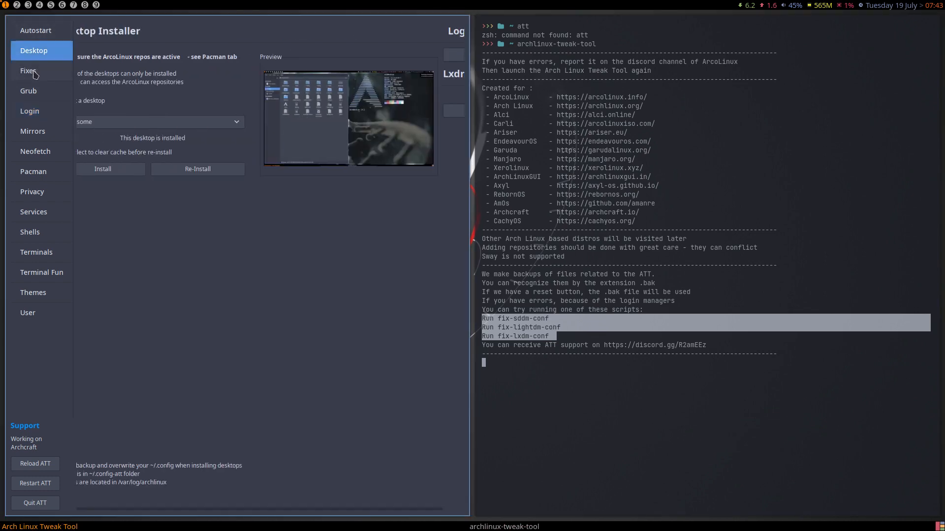
click(35, 74)
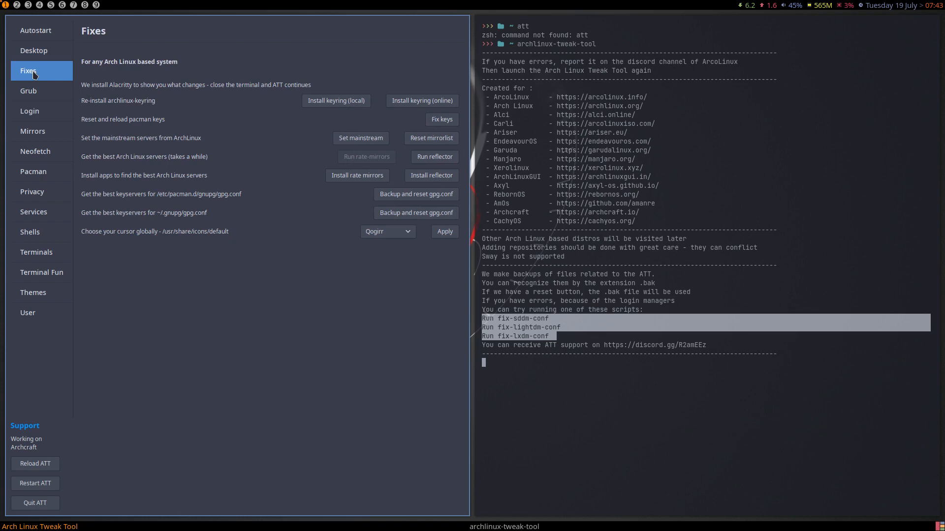
- Reinstall archlinux-keyring locally and online, then run Fix keys and close Alacritty once DONE appears
click(320, 104)
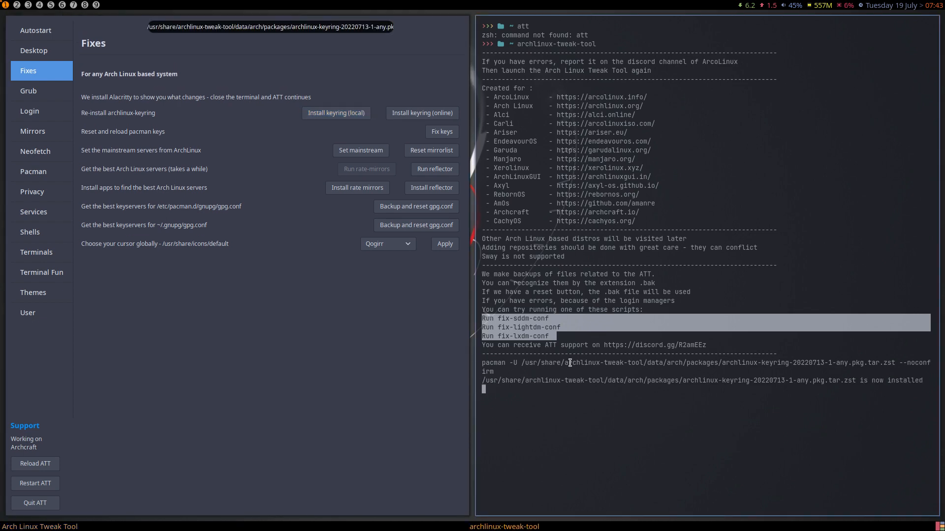
drag(726, 363, 831, 362)
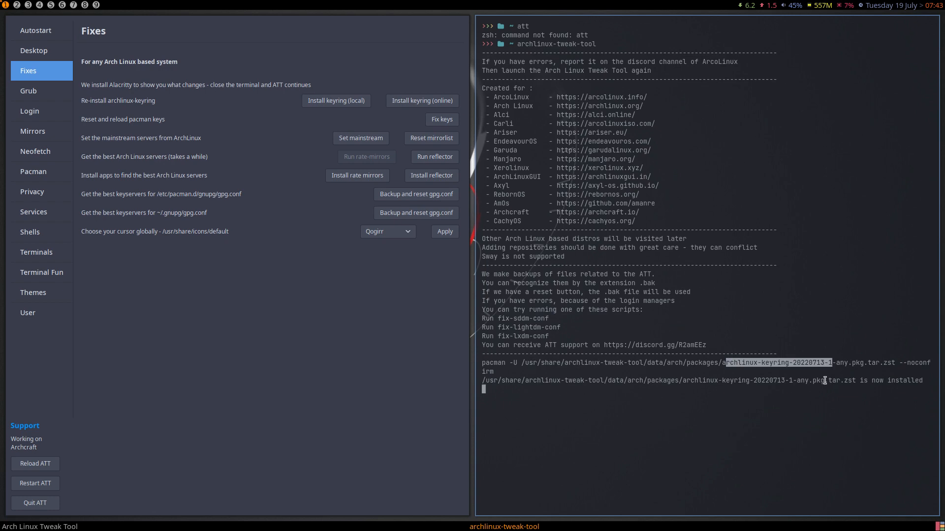
click(436, 105)
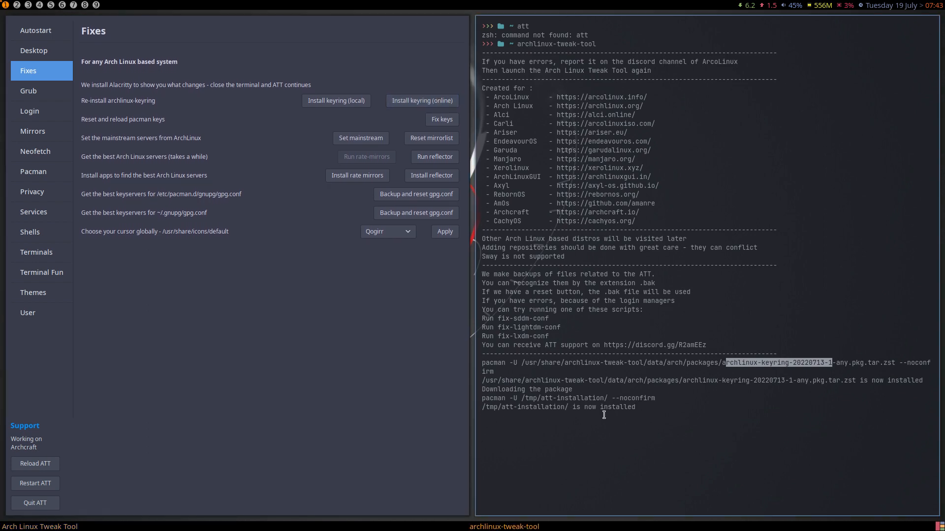
click(441, 119)
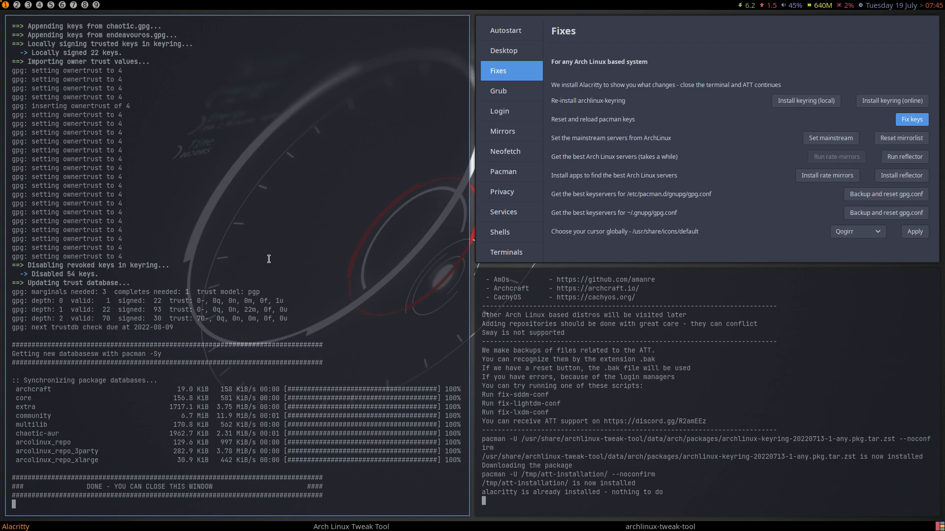
key(super+q)
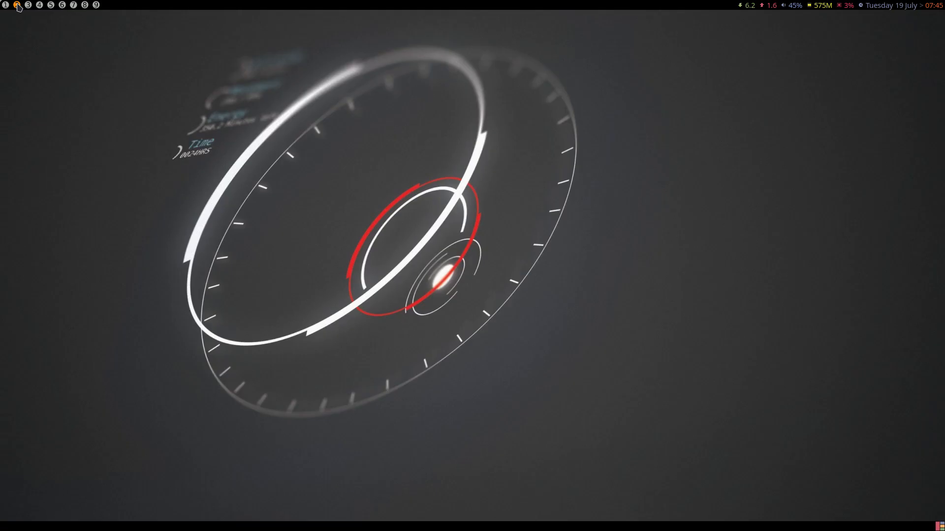
- On workspace 2, open a terminal and Thunar, then open and dismiss dmenu and the logout menu
click(17, 5)
key(super+Return)
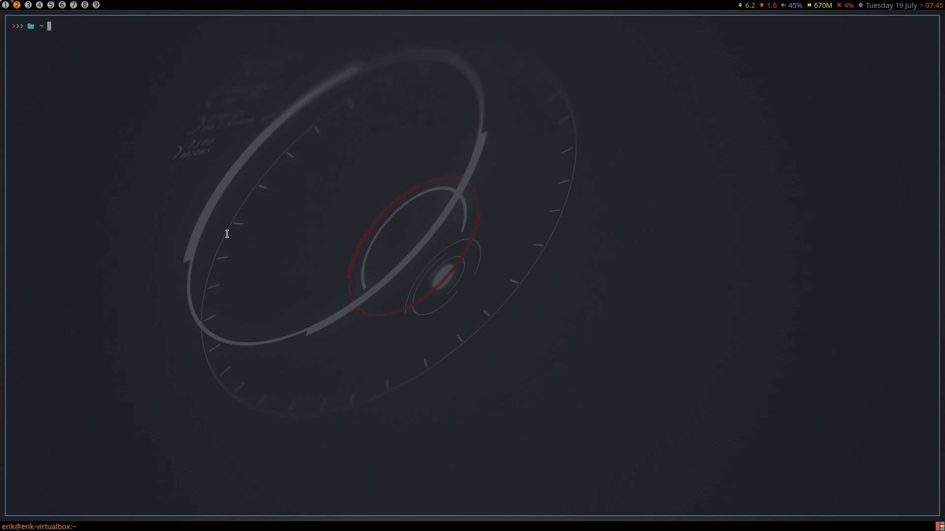
key(super+shift+Return)
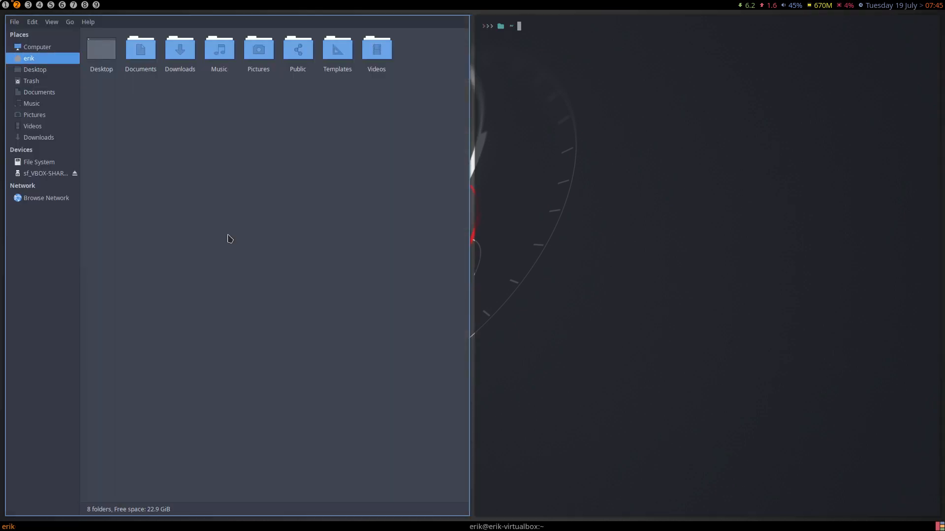
key(super+d)
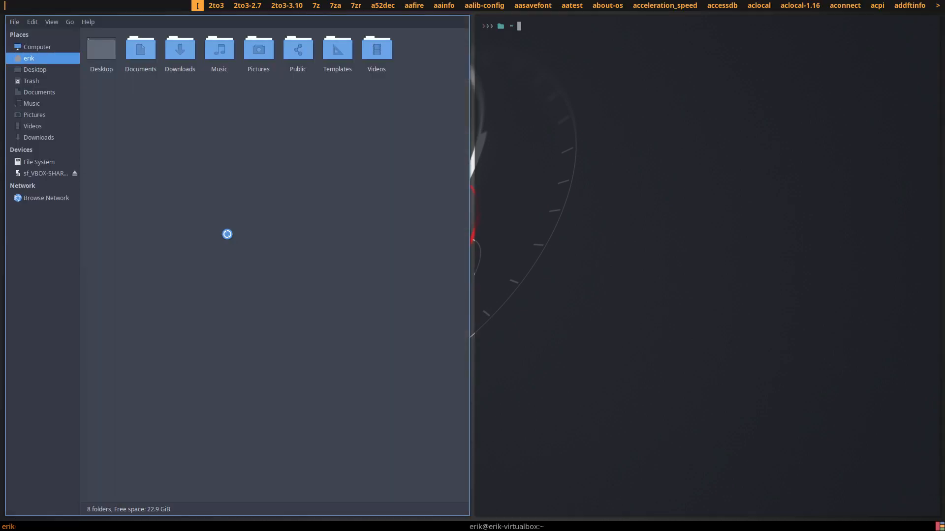
key(Escape)
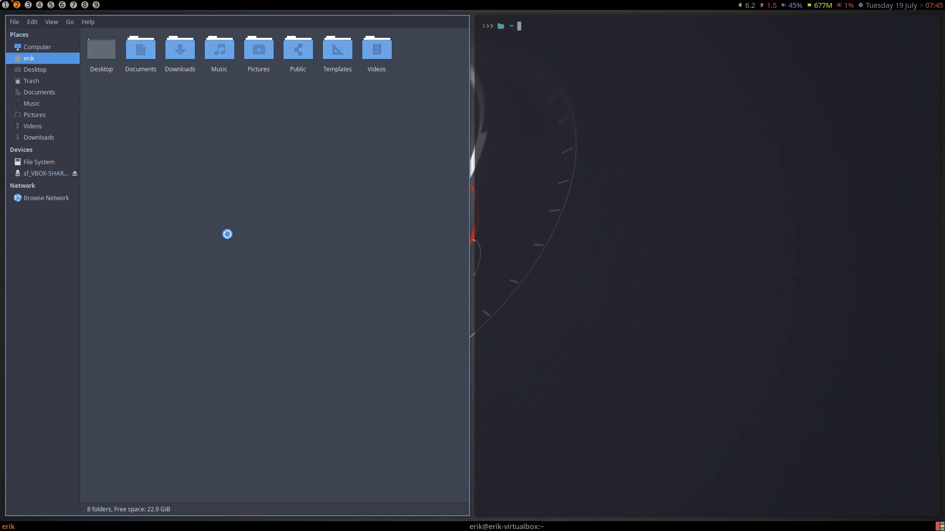
key(super+x)
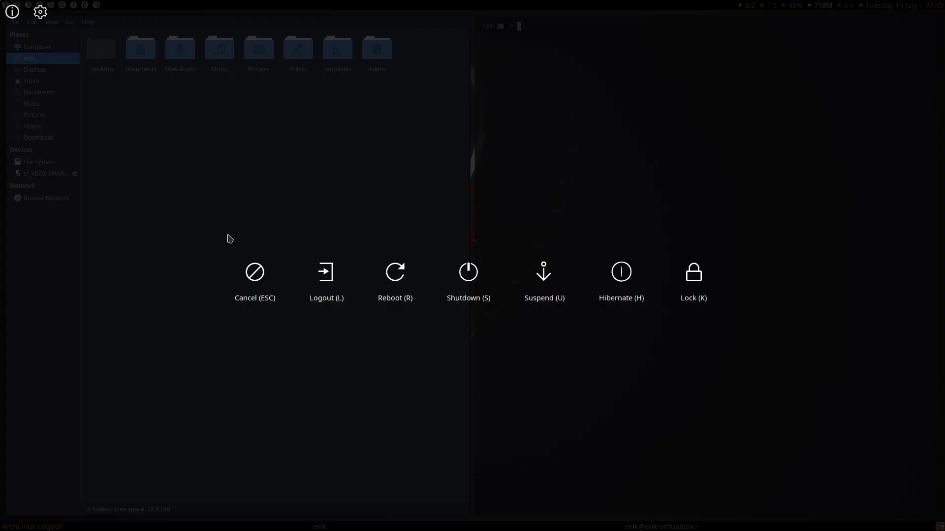
key(Escape)
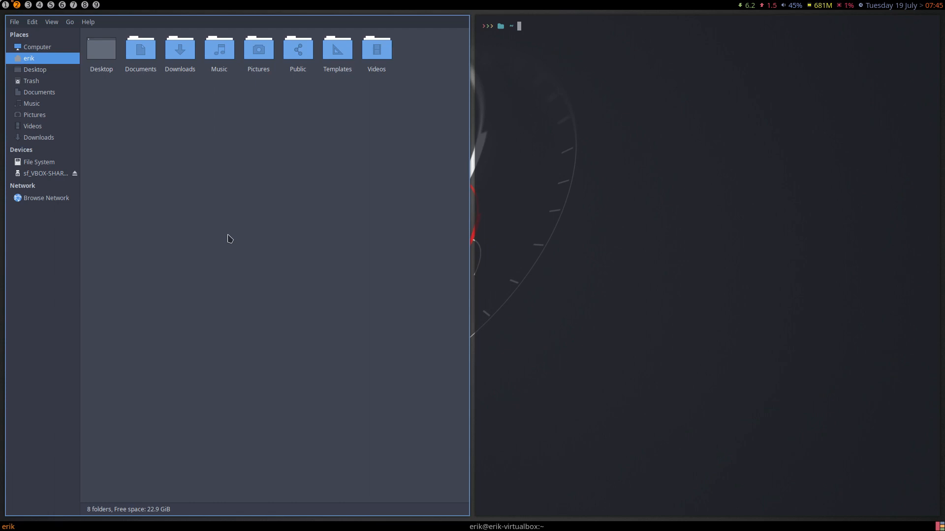
- Show hidden files, open .config/awesome, select autostart.sh and rc.lua, deselect, and close Thunar
key(ctrl+h)
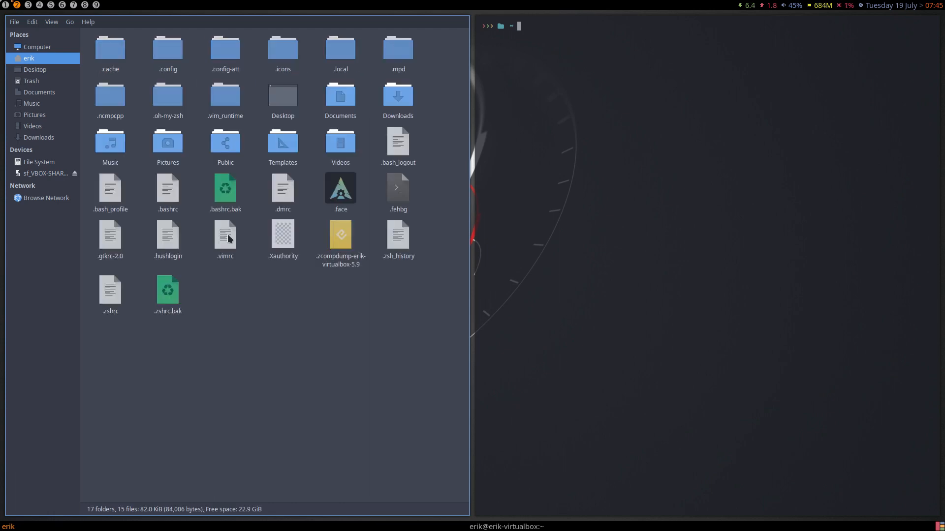
double_click(172, 57)
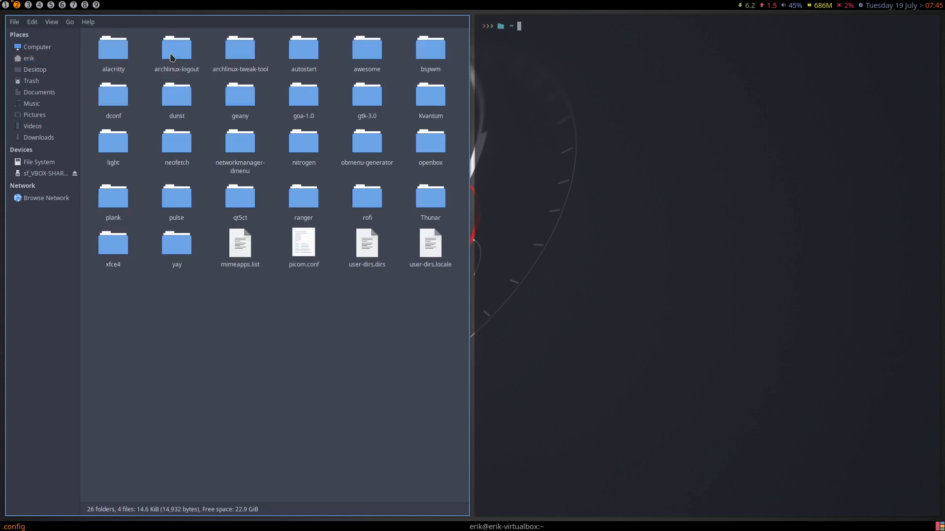
double_click(363, 58)
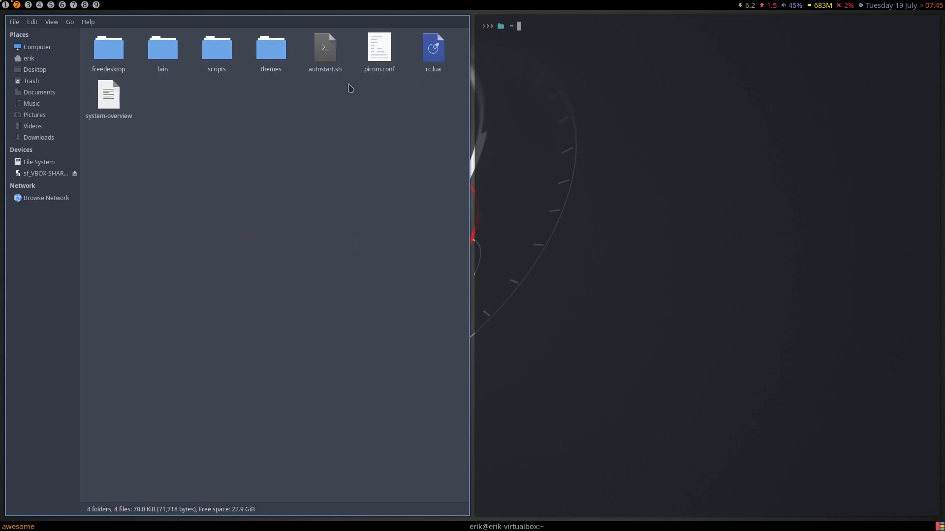
drag(140, 204, 435, 84)
click(325, 47)
ctrl+click(421, 48)
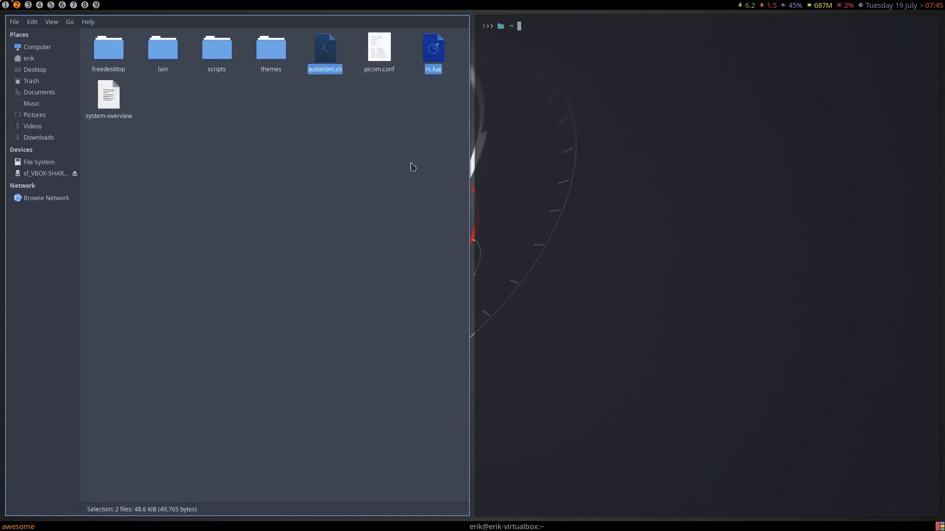
click(305, 208)
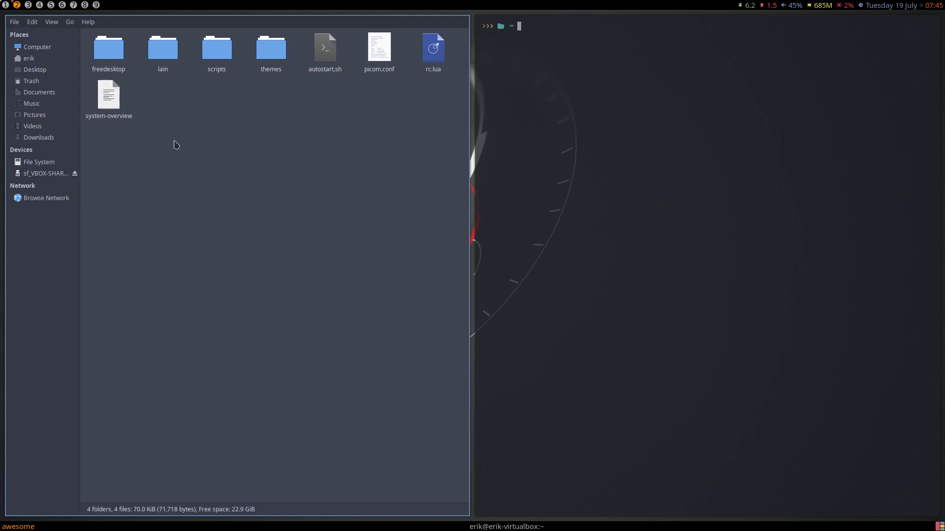
key(super+q)
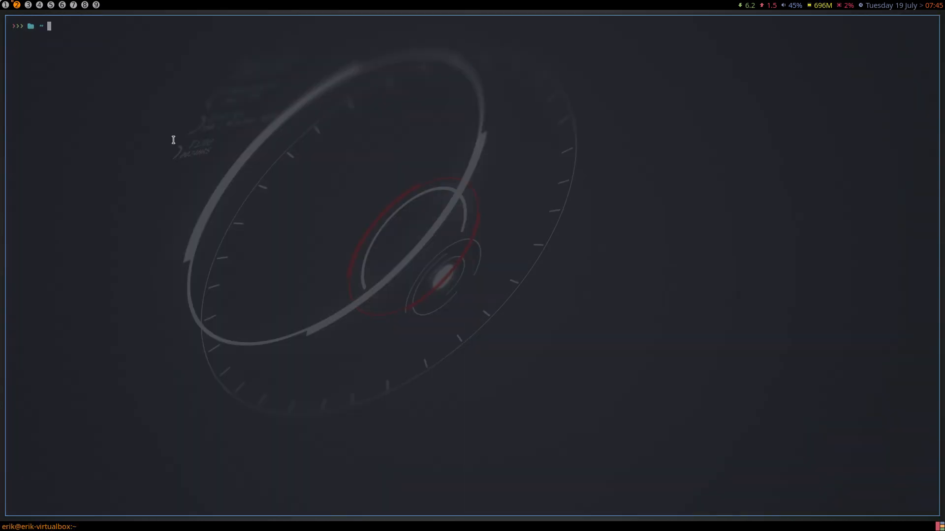
- Close the terminal, then on workspace 1 set Arch mainstream mirrors and reset the mirrorlist
key(super+q)
click(7, 6)
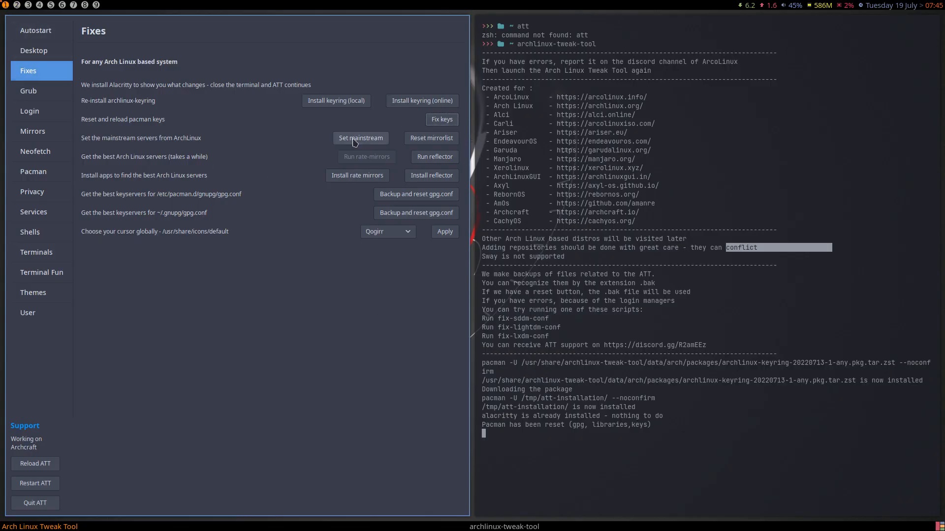
click(374, 136)
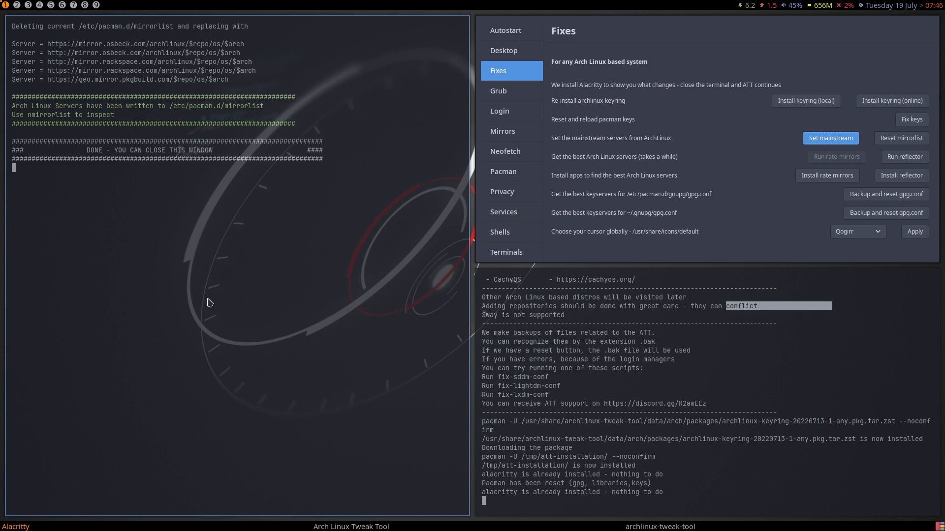
key(super+q)
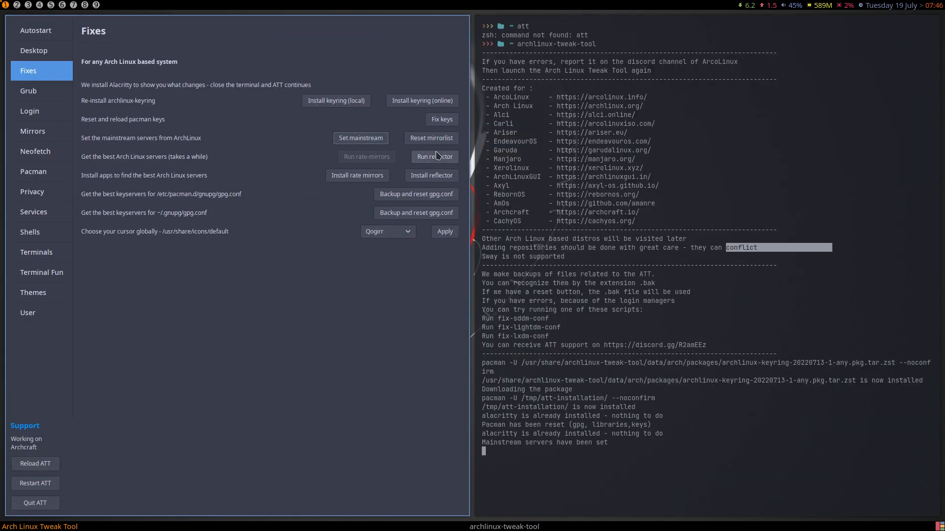
click(445, 141)
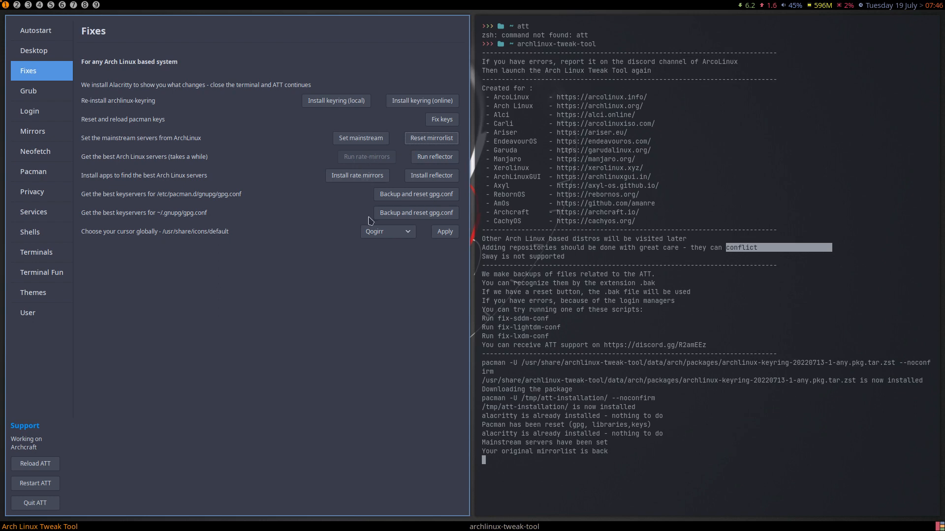
- Install rate-mirrors-bin, then back up and reset the pacman and ~/.gnupg gpg.conf keyserver files
click(368, 179)
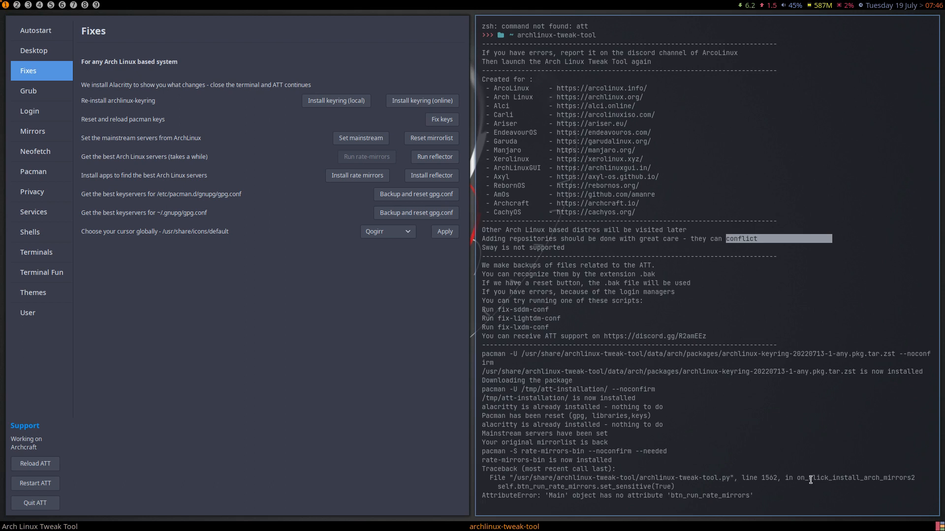
drag(670, 495, 746, 495)
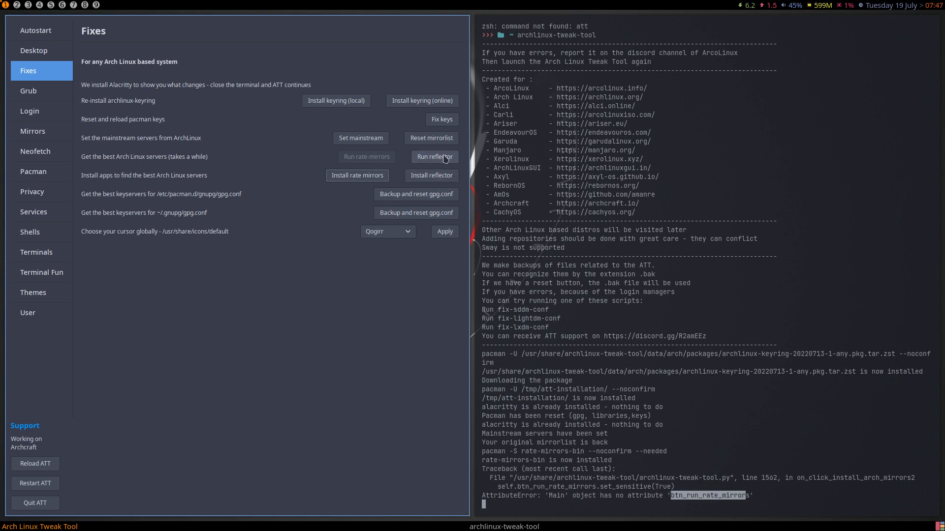
click(429, 195)
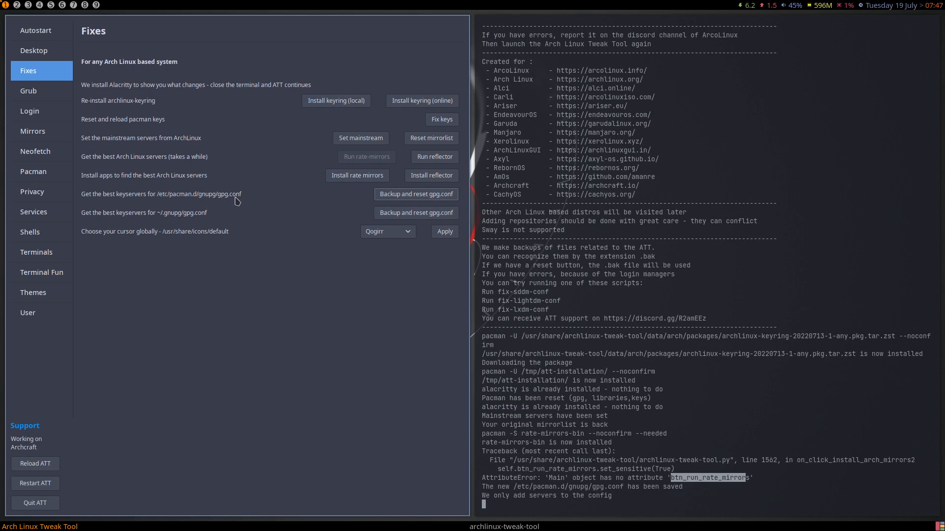
click(403, 216)
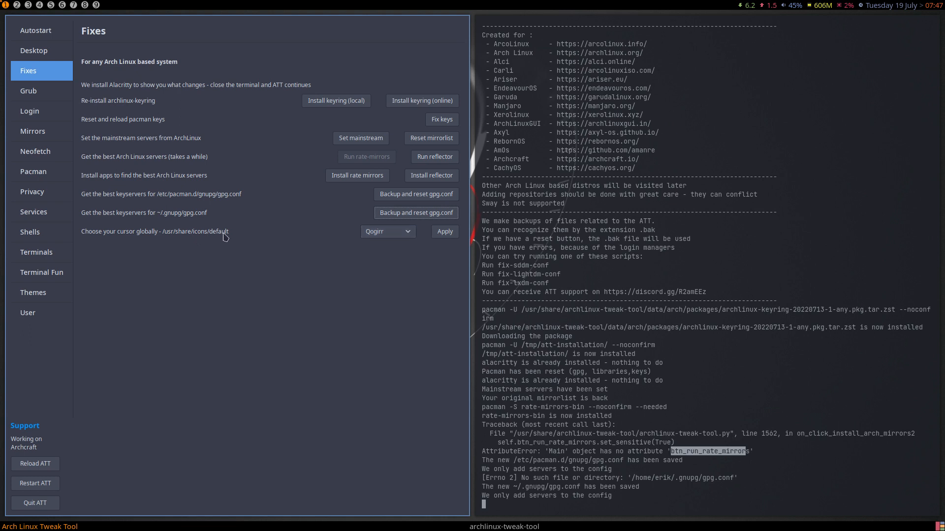
- Choose Vimix-dark as the global cursor theme on the Fixes page and apply it
click(390, 235)
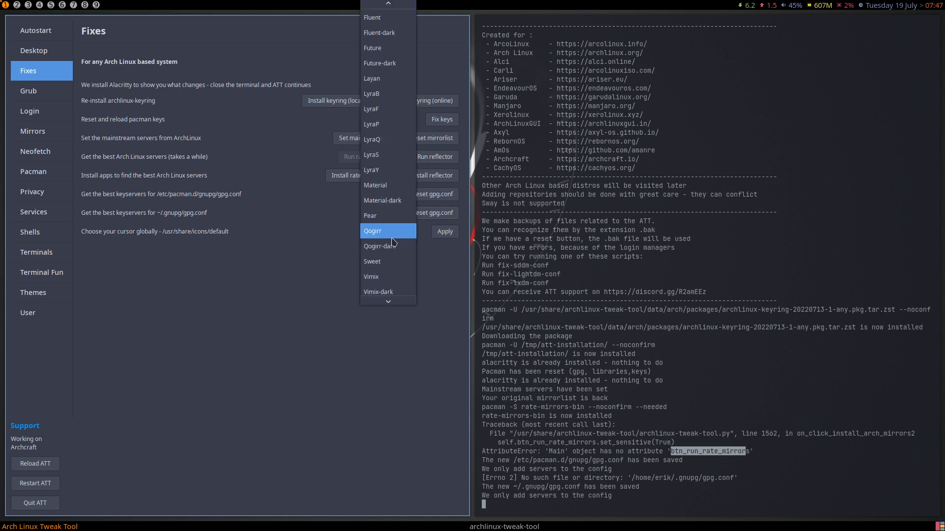
click(394, 291)
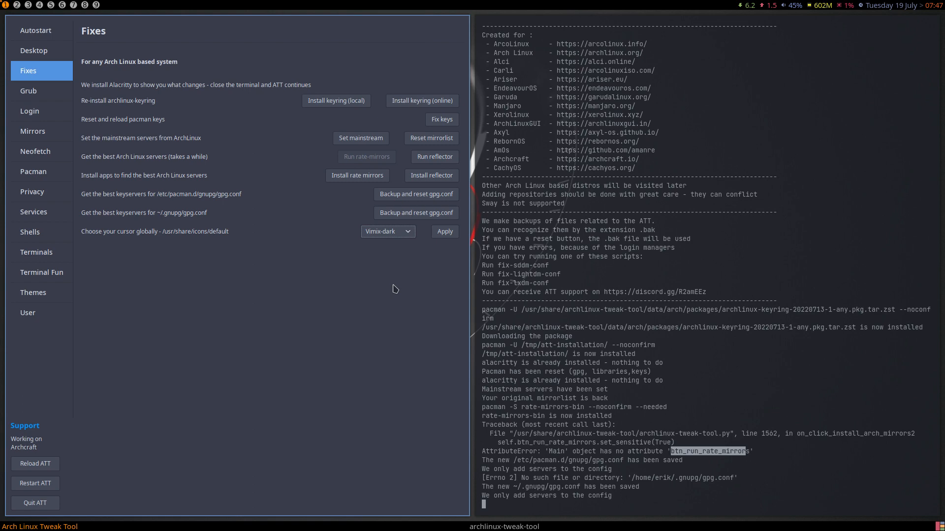
click(438, 235)
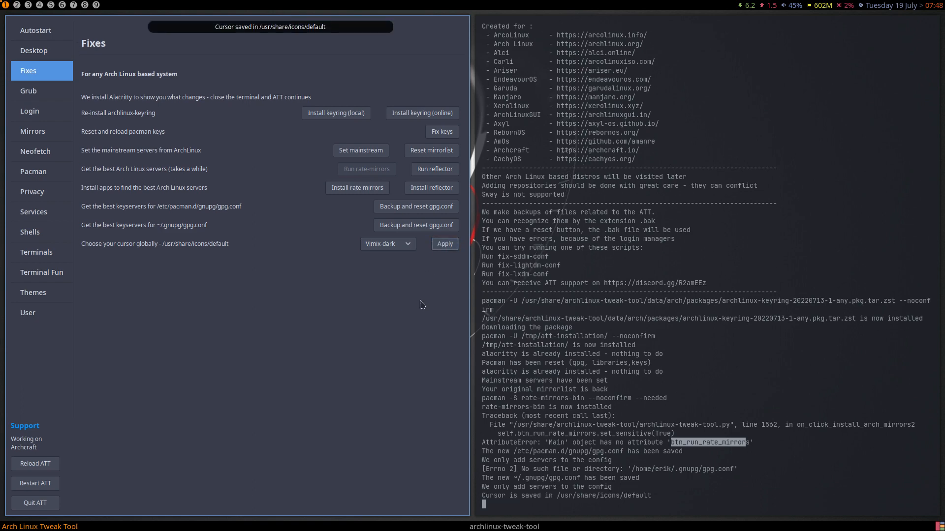
- On workspace 2, apply Vimix-dark as the mouse cursor in lxappearance, then return to workspace 1
click(17, 5)
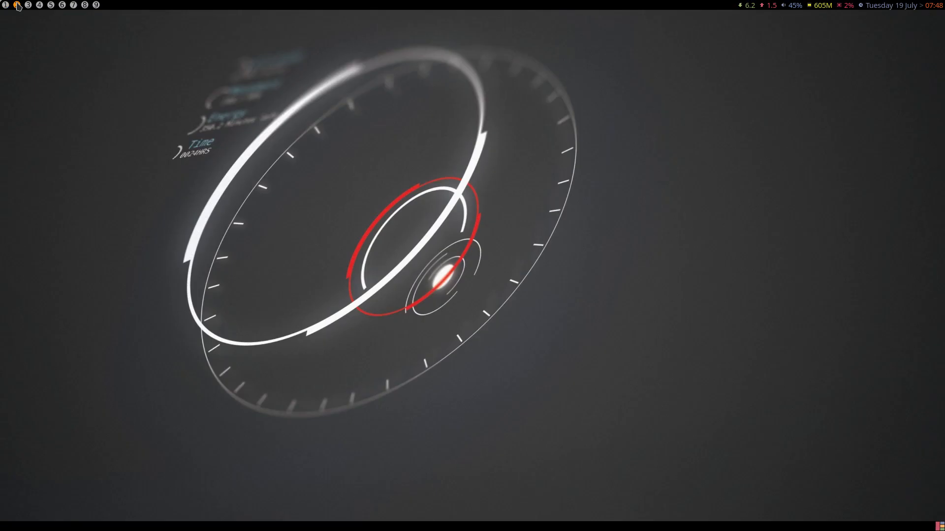
key(super+shift+d)
text(lx)
key(Return)
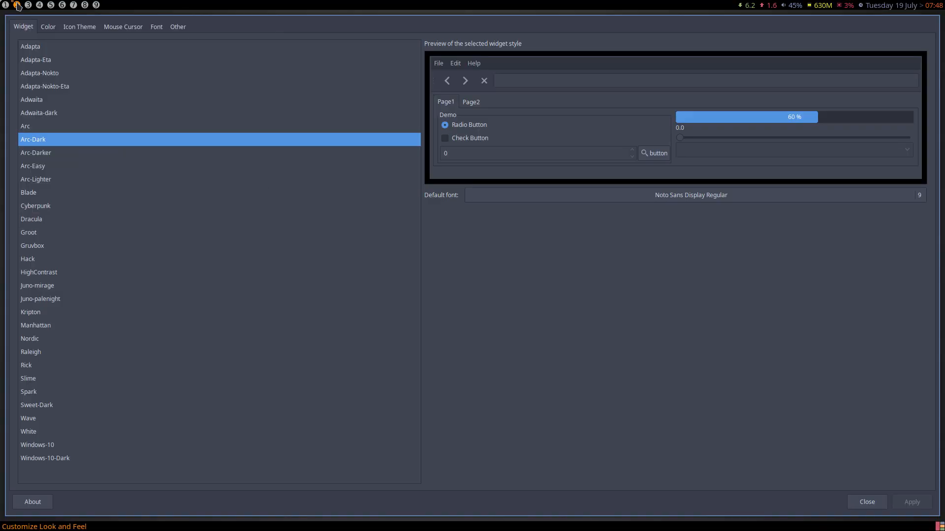
click(149, 26)
click(133, 29)
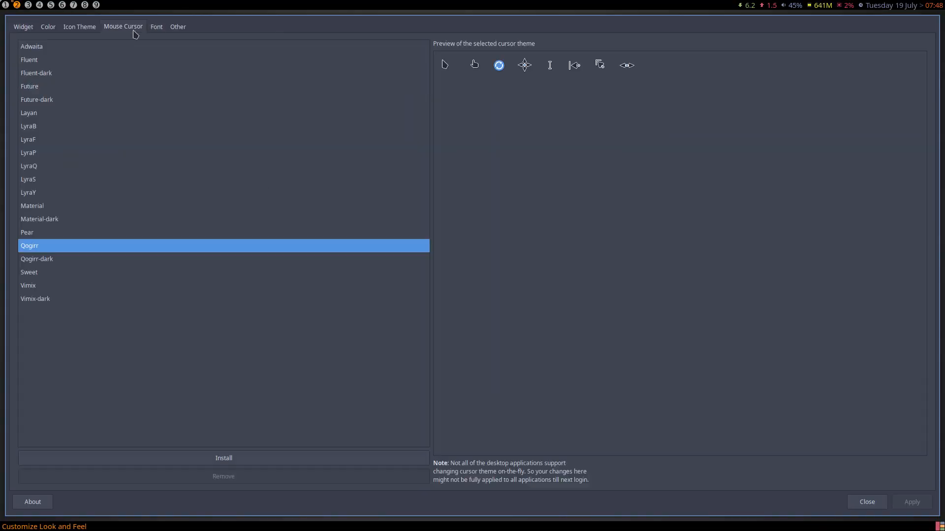
click(64, 300)
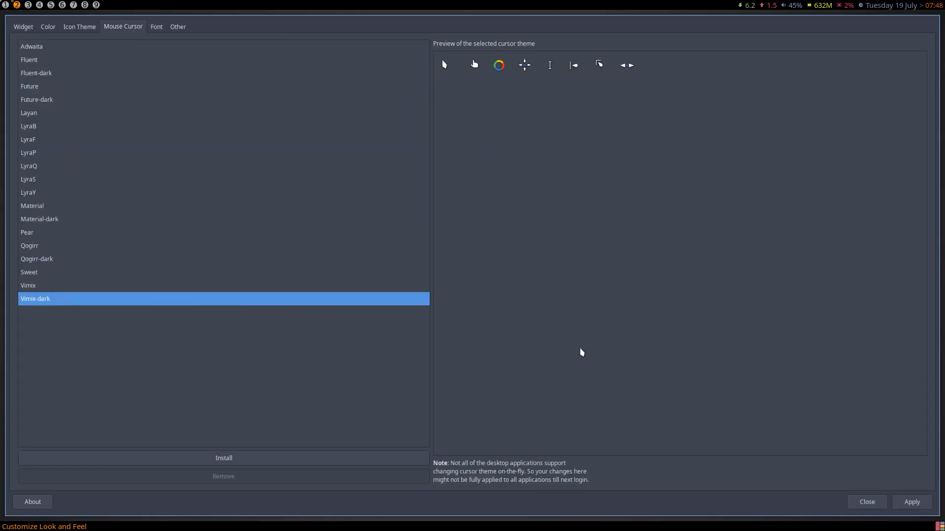
click(911, 502)
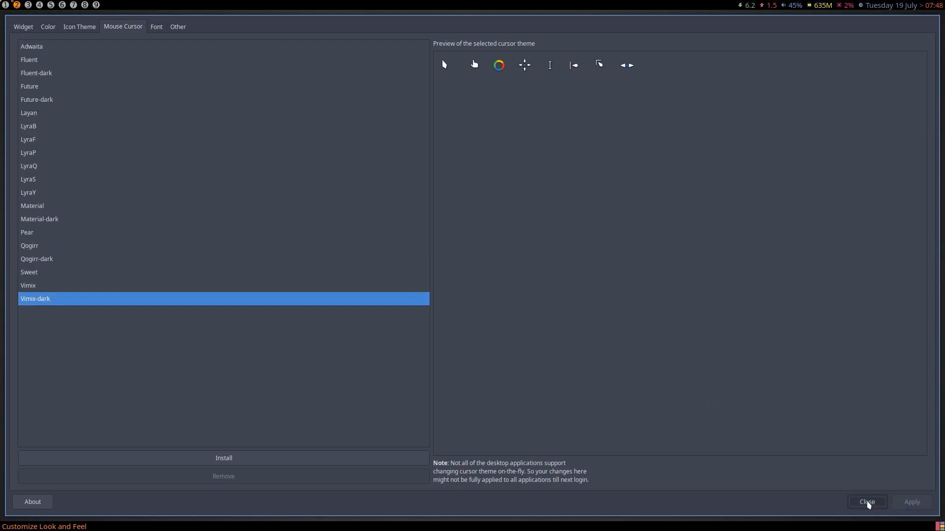
click(867, 502)
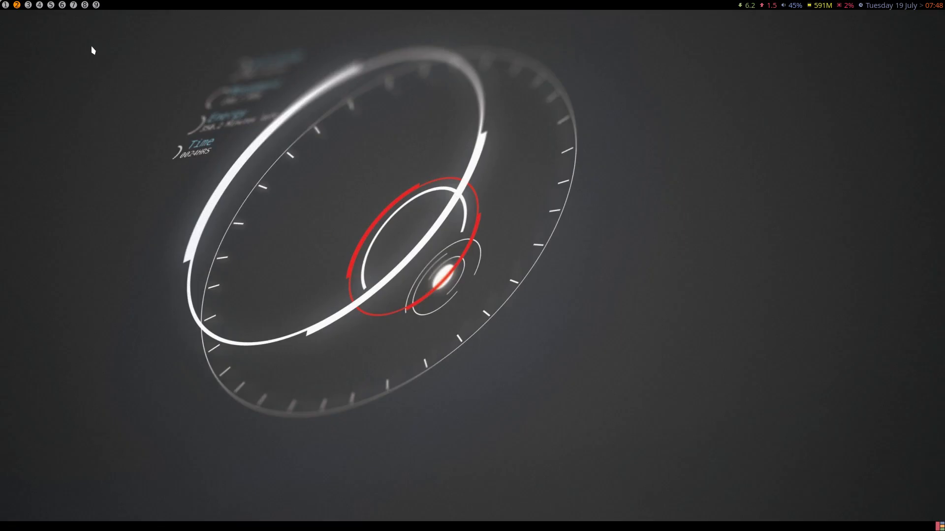
click(6, 4)
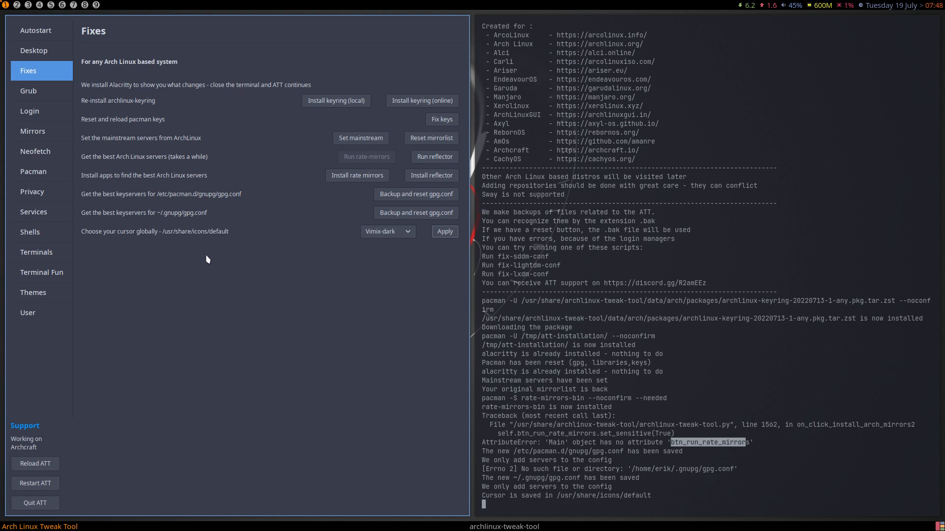
- Install the Vimix GRUB theme and apply it from the Grub page
click(30, 98)
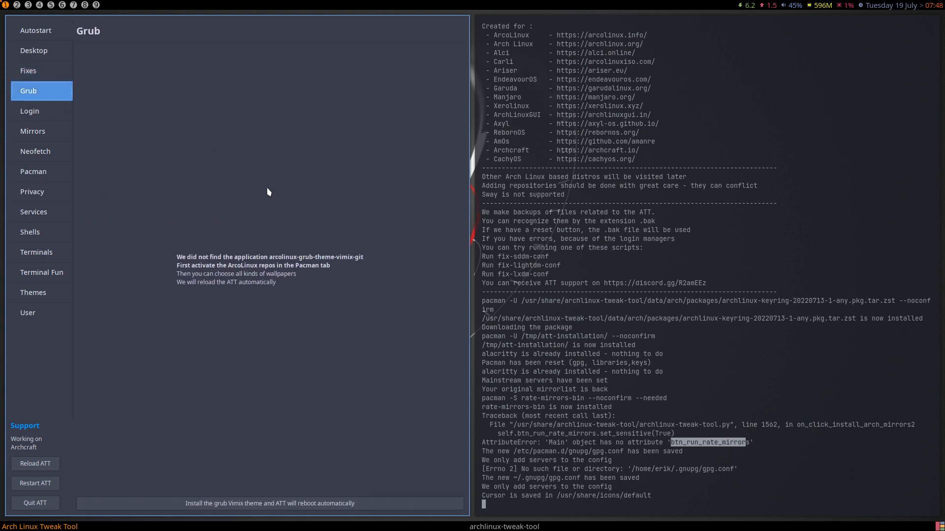
click(256, 505)
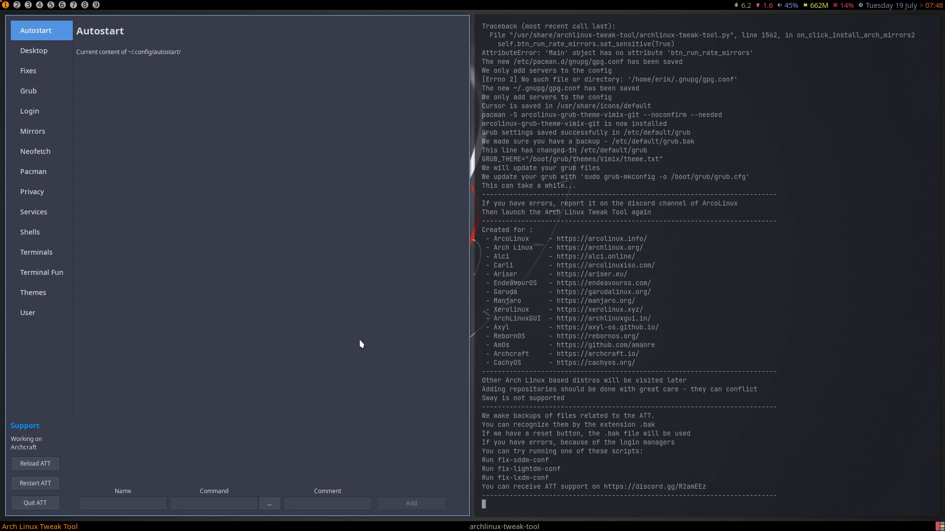
click(45, 93)
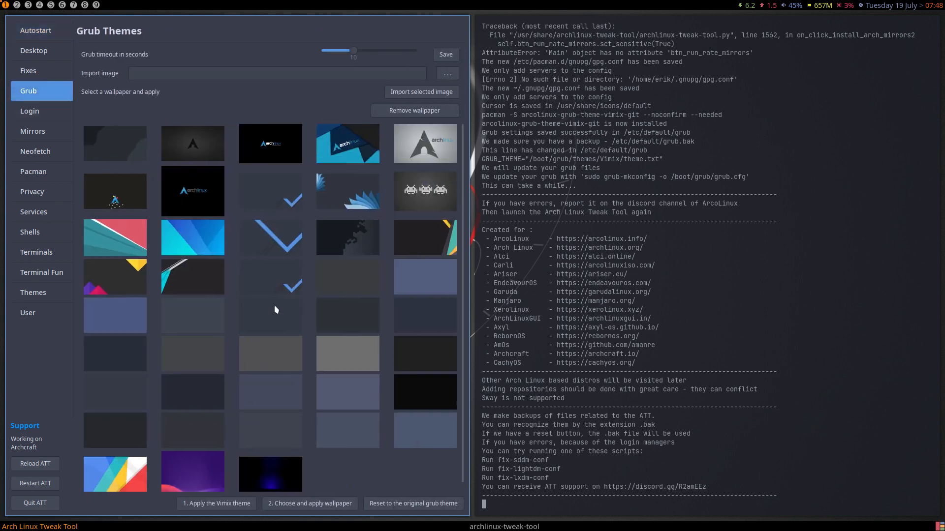
scroll(233, 394, down, 1)
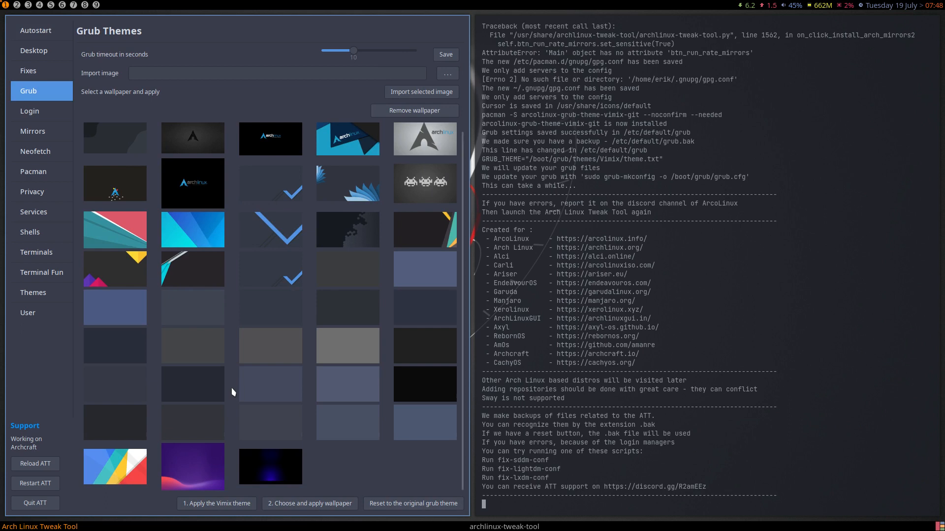
click(234, 504)
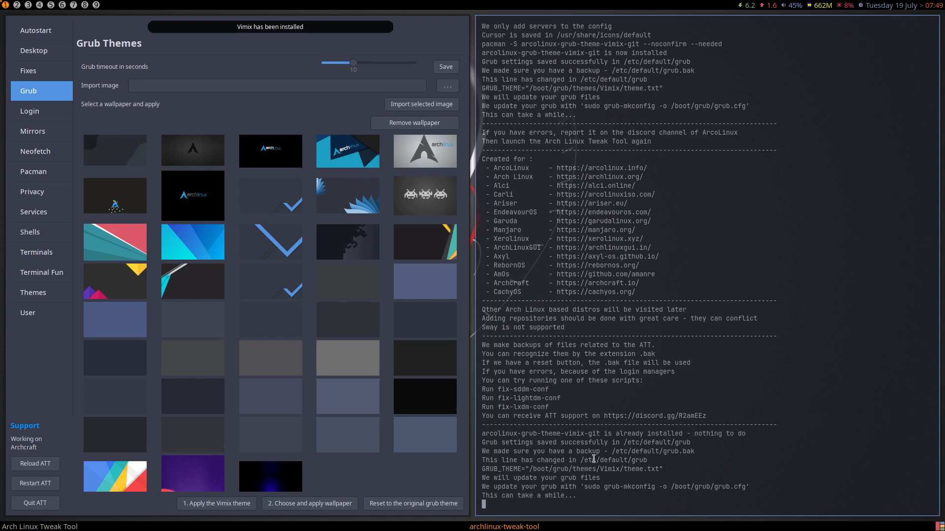
- Apply the dark hex-pattern wallpaper as the GRUB background, cancelling an image import
click(262, 200)
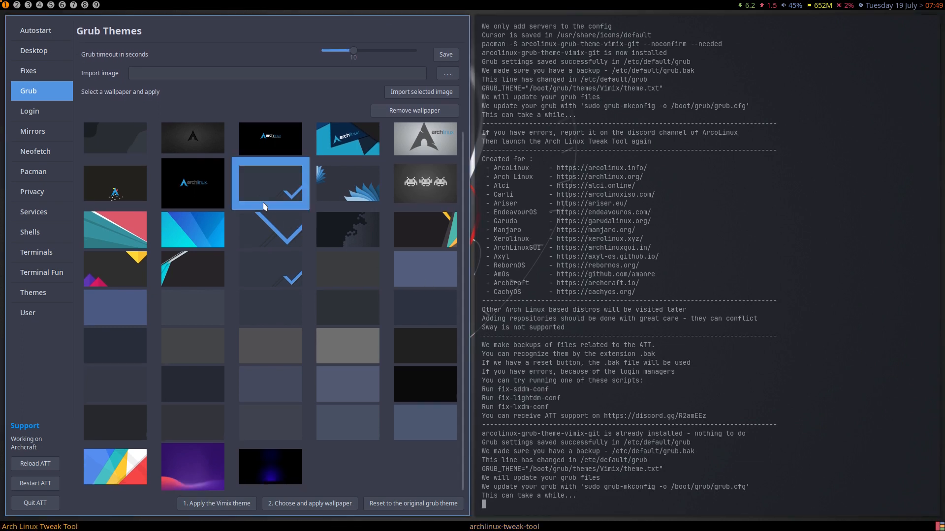
click(345, 238)
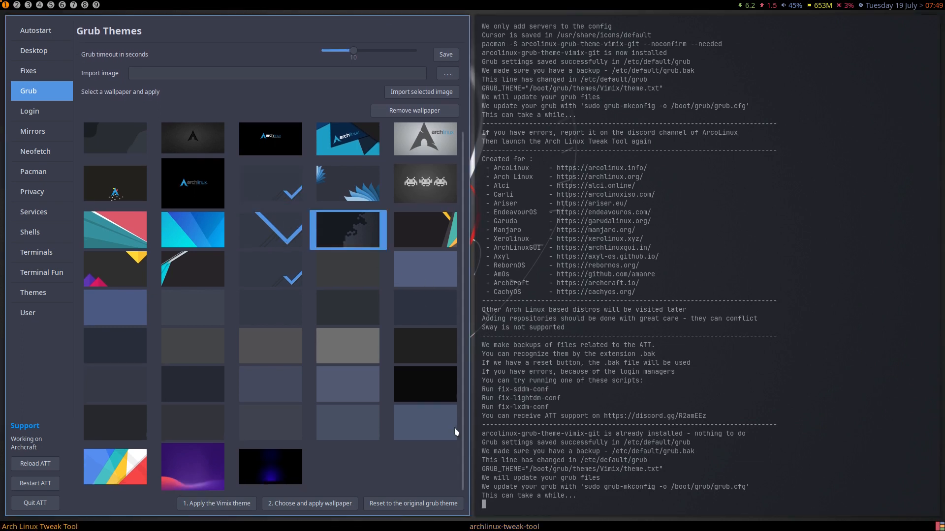
click(344, 503)
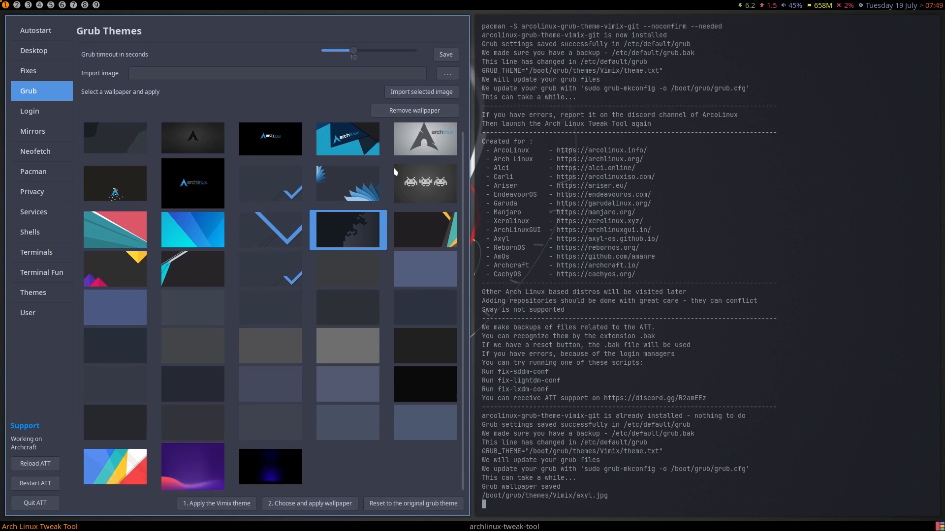
click(455, 74)
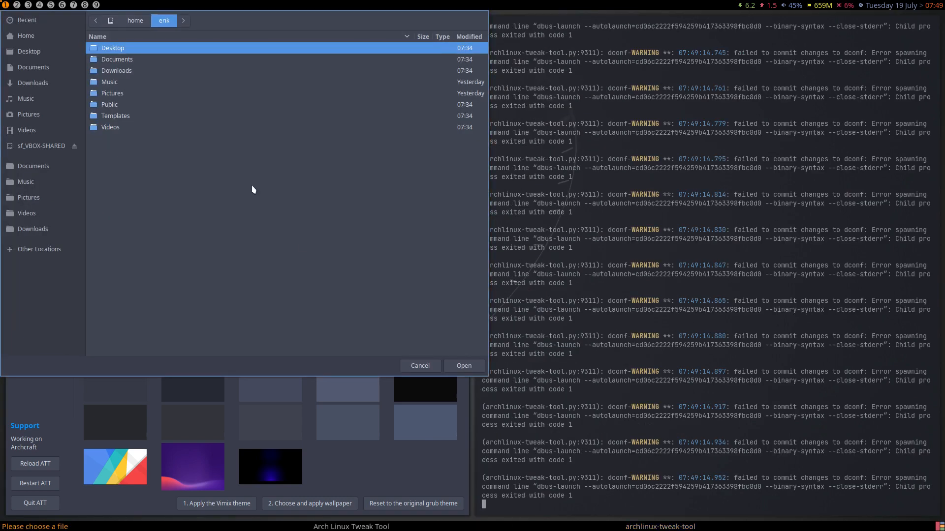
click(420, 366)
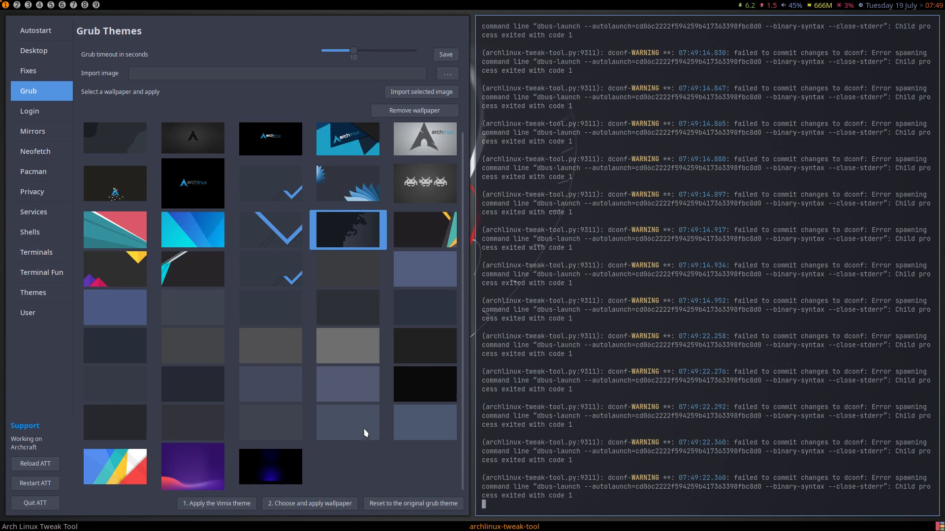
click(282, 191)
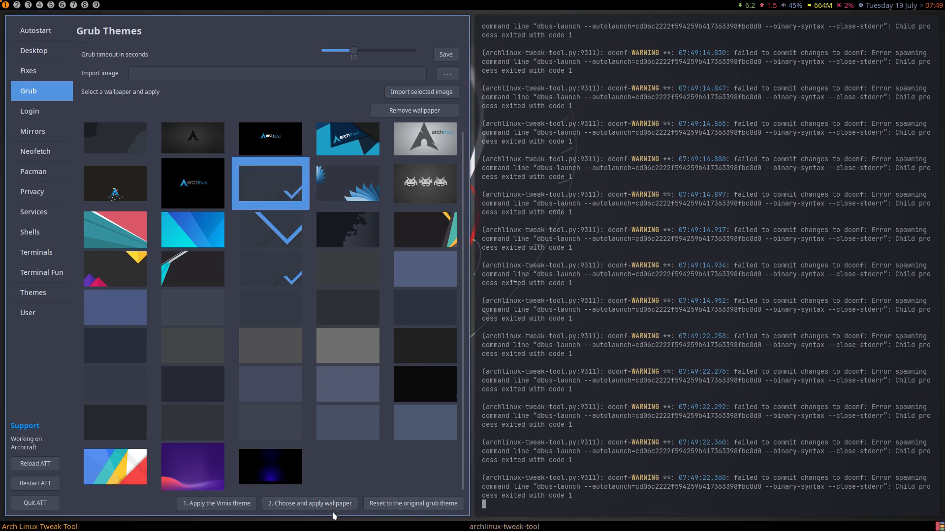
- Quit Arch Linux Tweak Tool and relaunch it by running archlinux-tweak-tool in the terminal
click(44, 510)
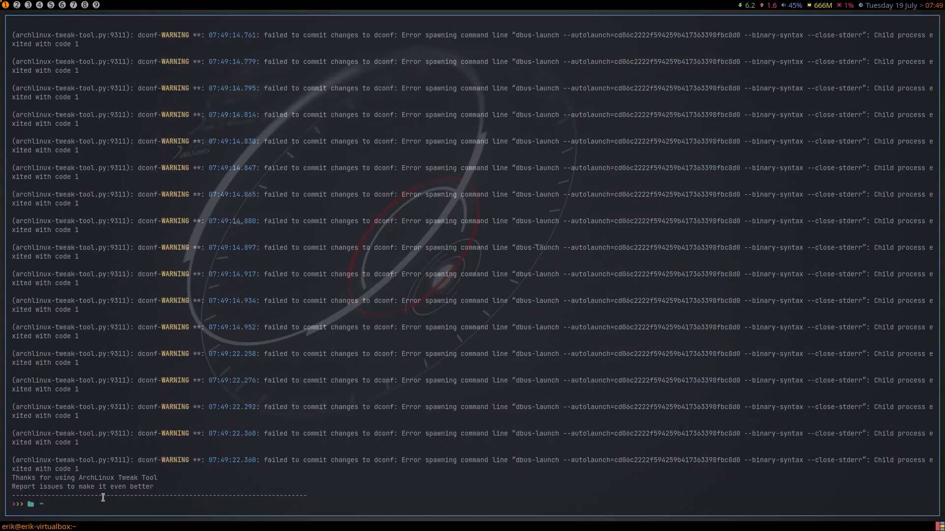
key(super+x)
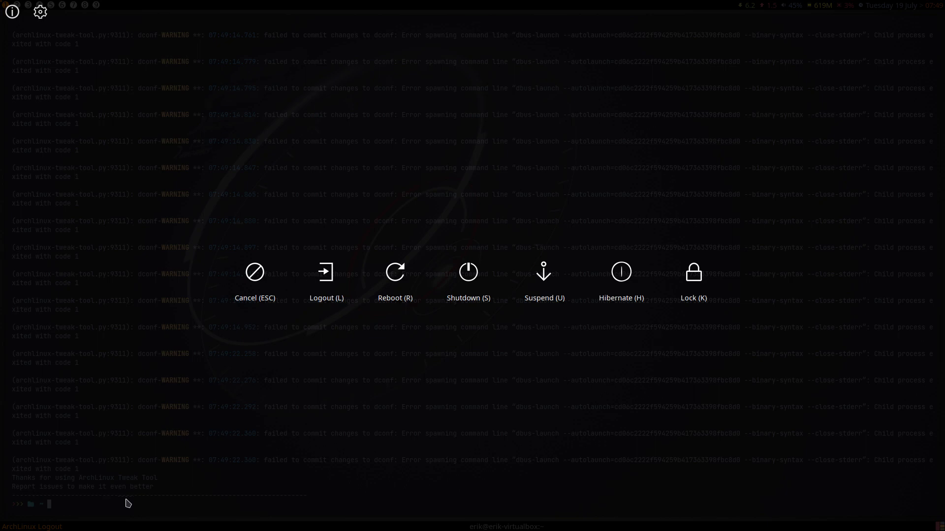
key(Escape)
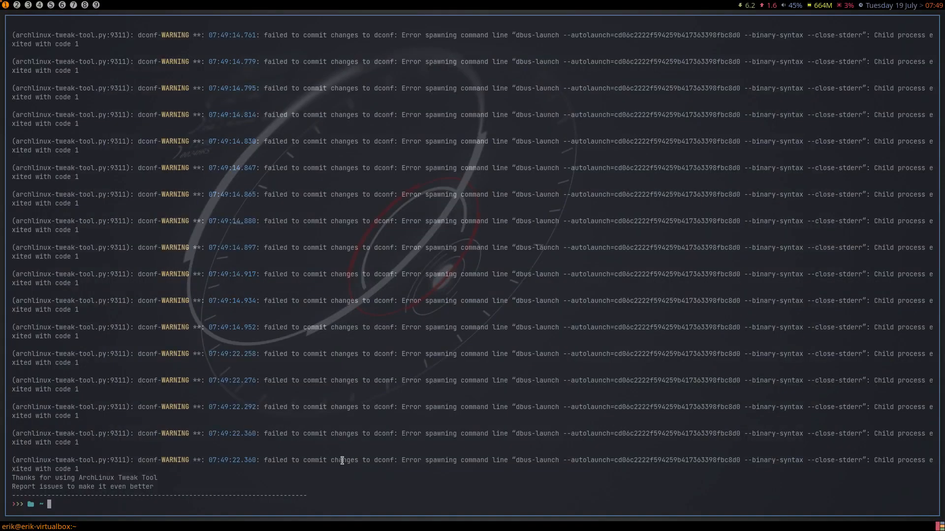
text(archlinux-tw)
key(Tab)
key(Return)
key(Return)
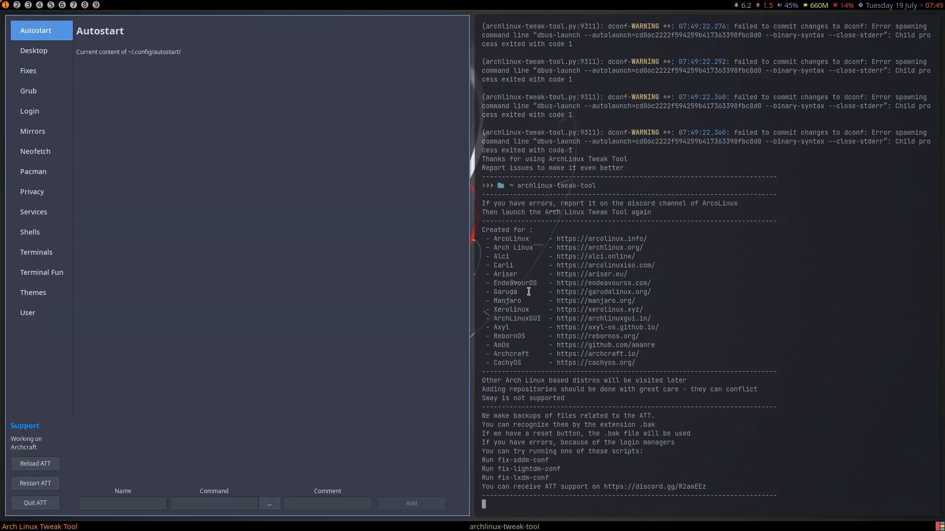
- Review the LightDM and LXDM pages, then enable SDDM autologin into the awesome session
click(31, 118)
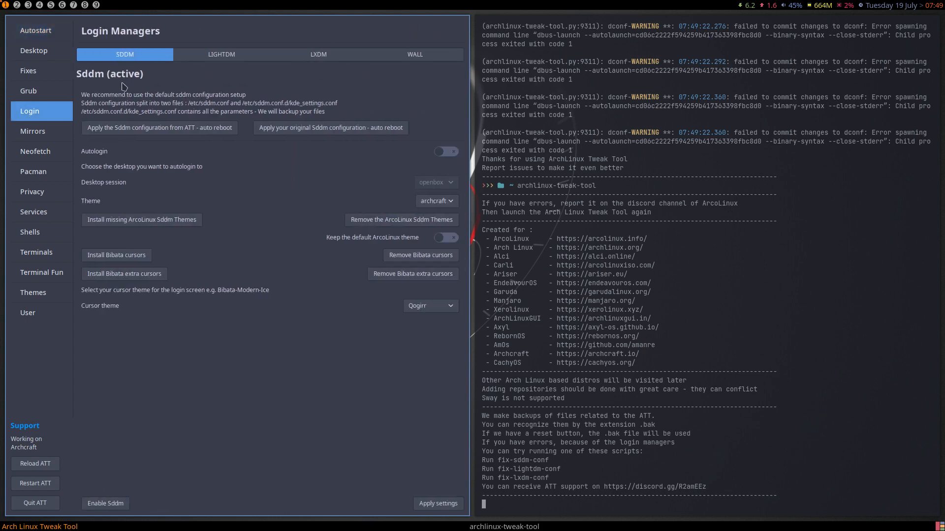
click(216, 58)
click(329, 59)
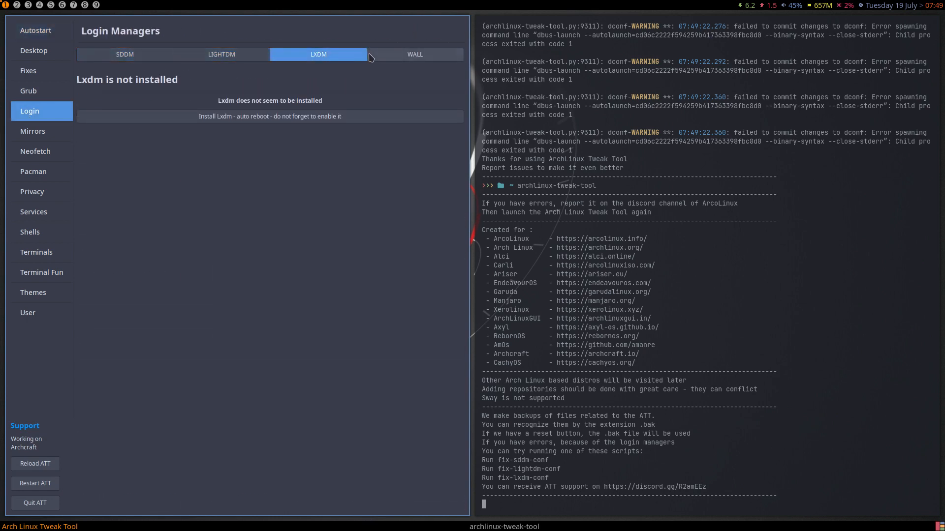
click(124, 60)
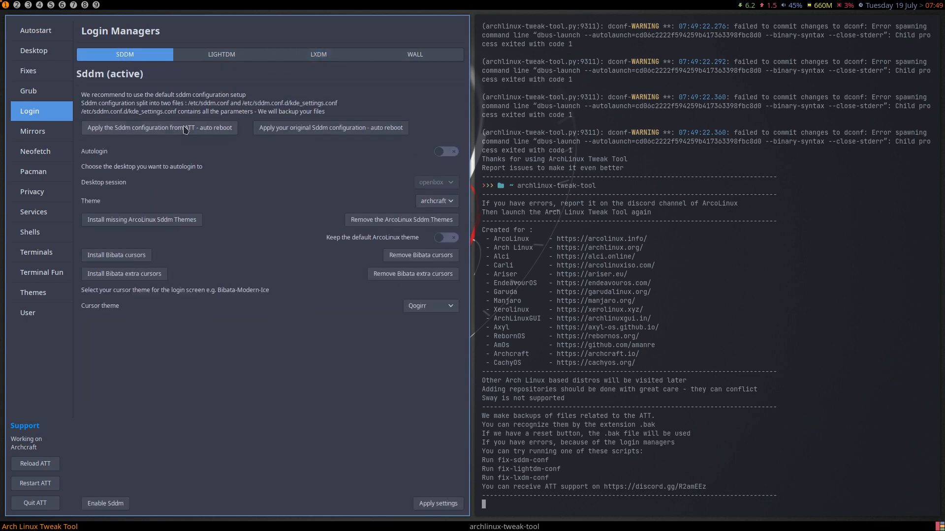
click(451, 151)
click(446, 183)
click(446, 185)
click(446, 185)
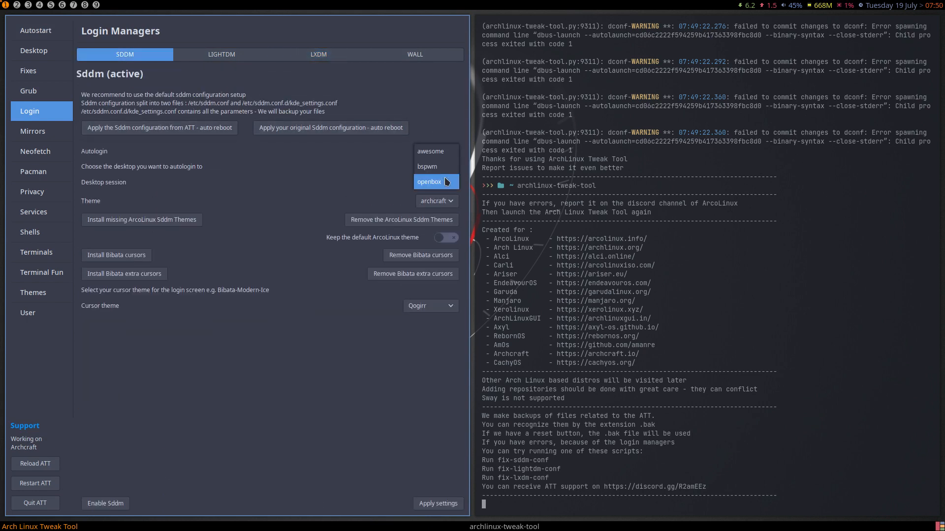
click(444, 152)
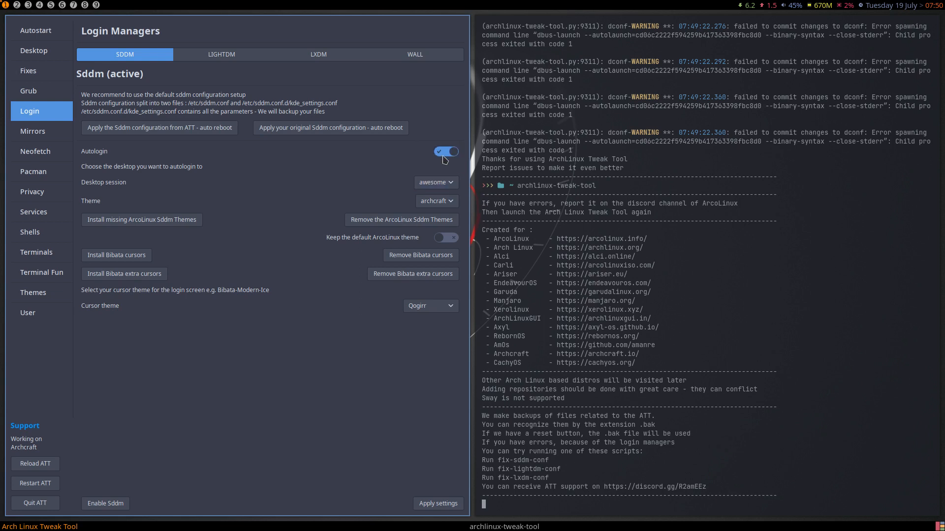
- Try installing and removing the ArcoLinux login themes while keeping archcraft as the SDDM theme
click(449, 203)
click(450, 203)
click(449, 203)
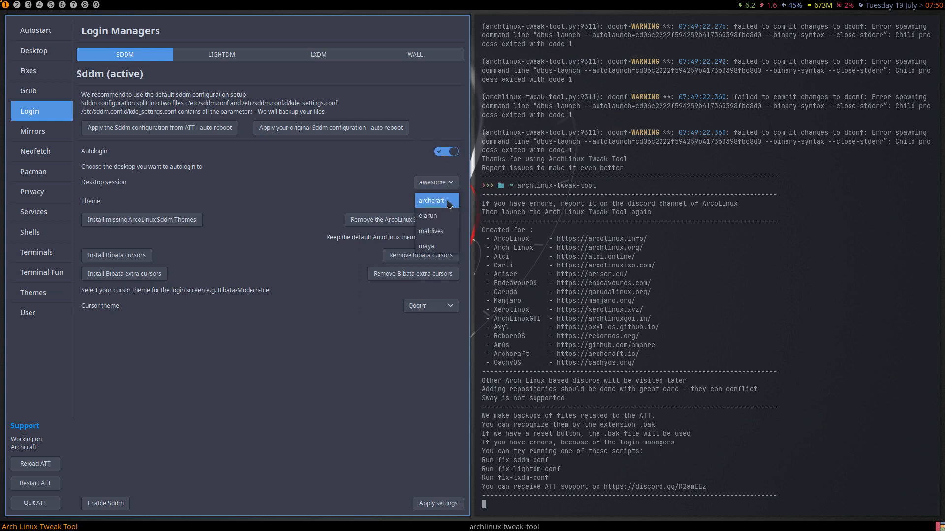
click(303, 193)
click(172, 225)
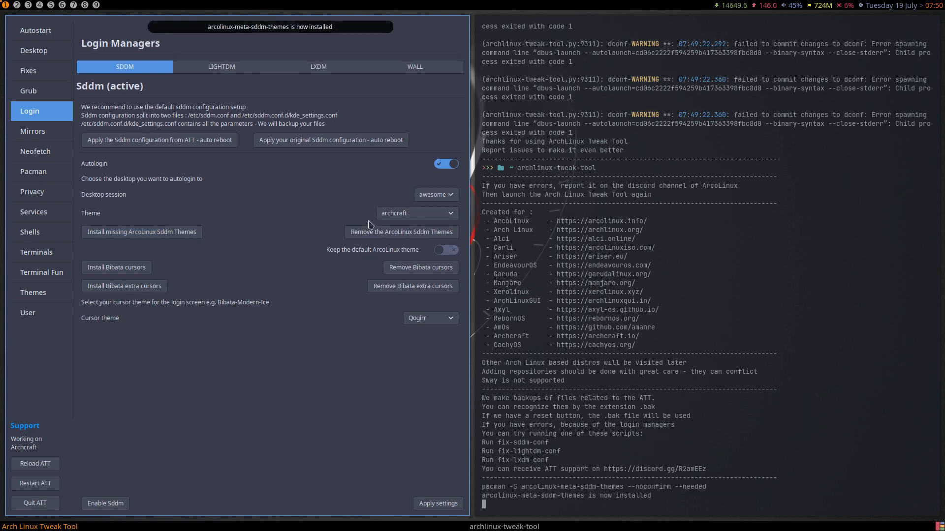
click(418, 213)
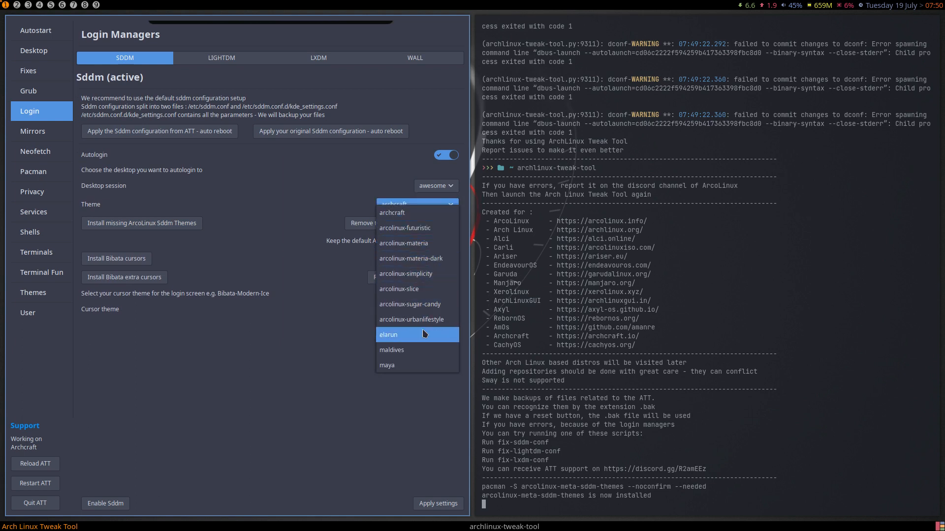
click(428, 219)
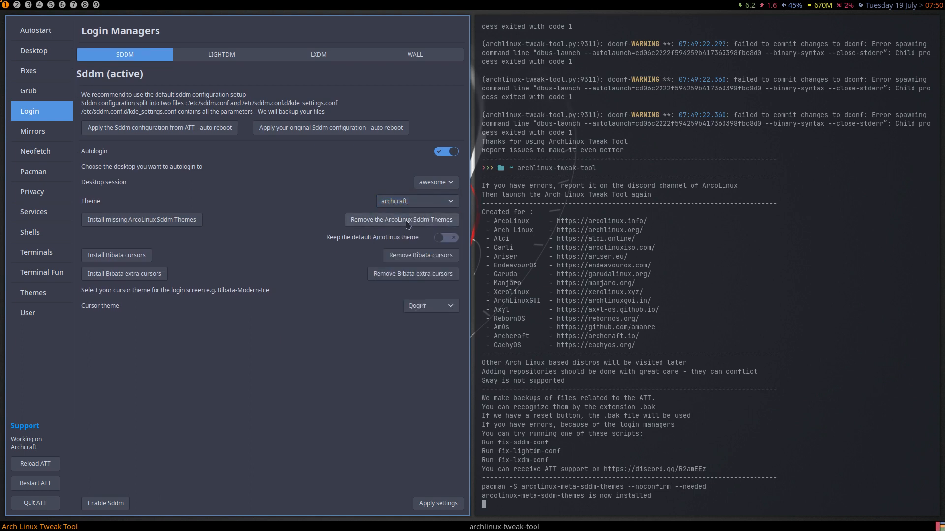
click(407, 225)
click(428, 216)
click(428, 217)
click(428, 217)
click(429, 219)
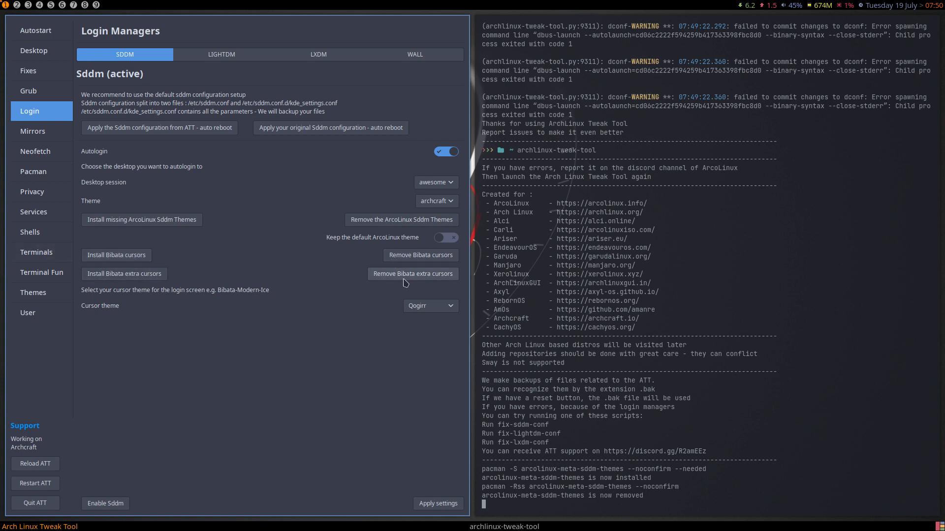
- Try installing and removing the Bibata and extra Bibata cursor themes, keeping Qogirr meanwhile
click(131, 257)
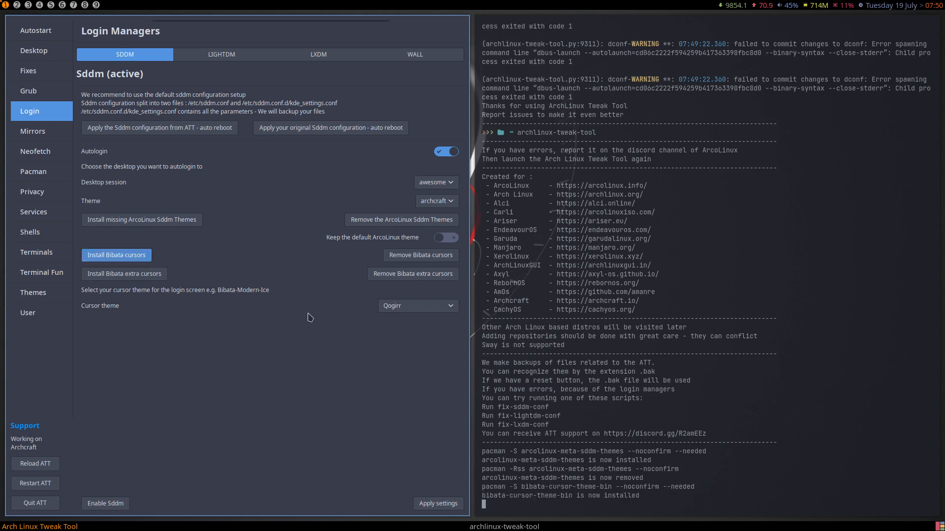
click(402, 325)
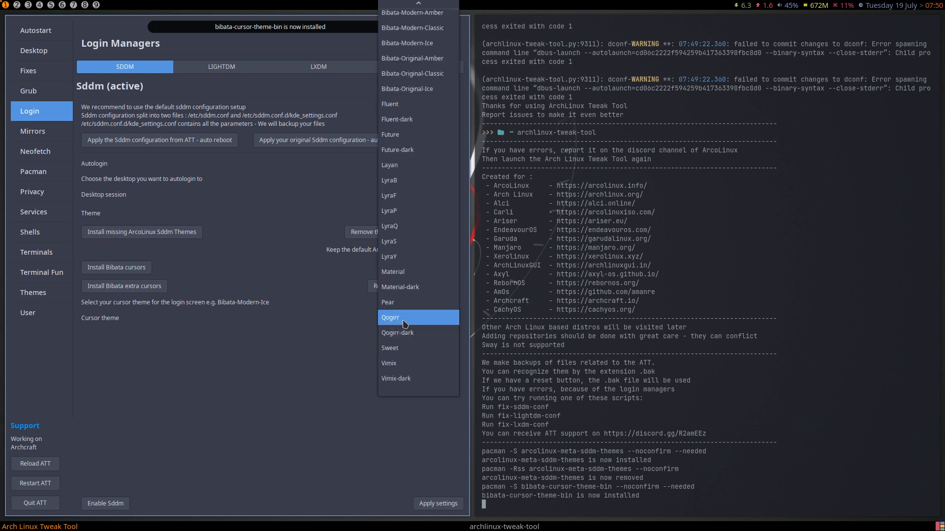
click(405, 324)
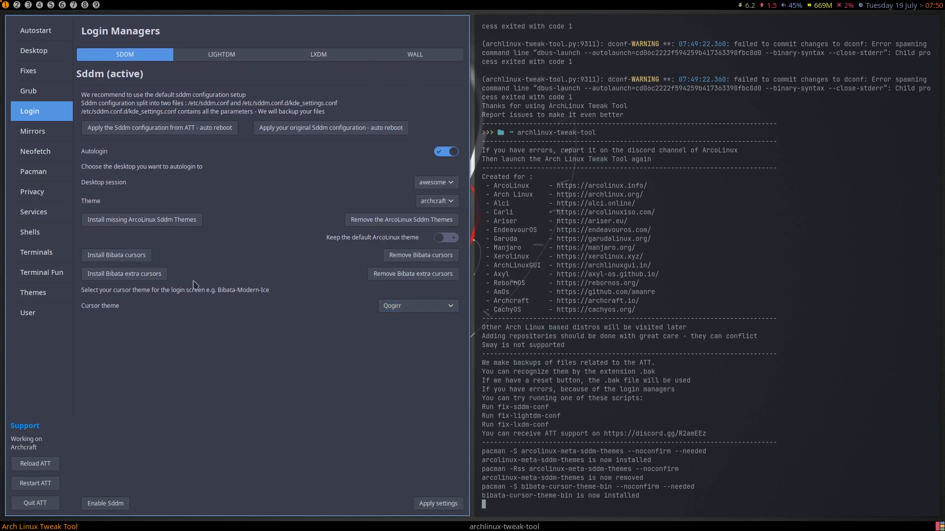
click(421, 256)
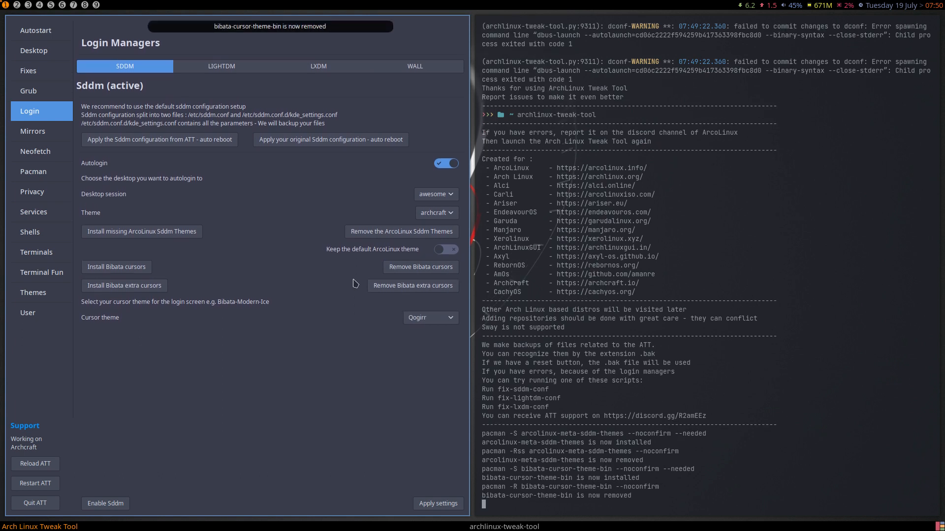
click(418, 319)
click(417, 319)
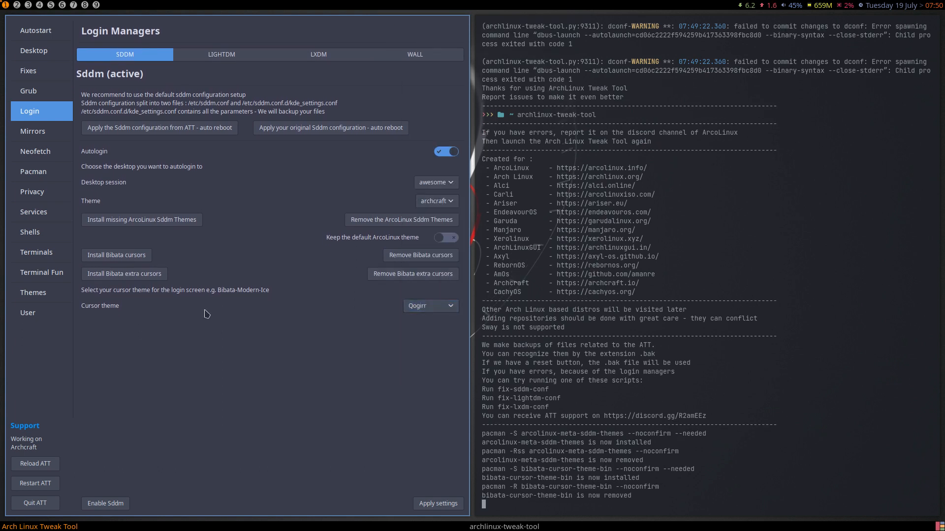
click(148, 276)
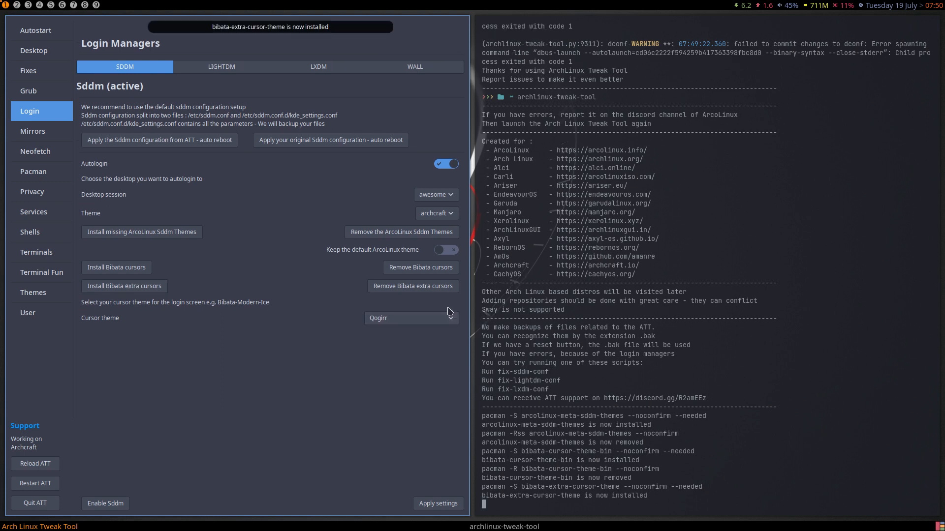
click(446, 319)
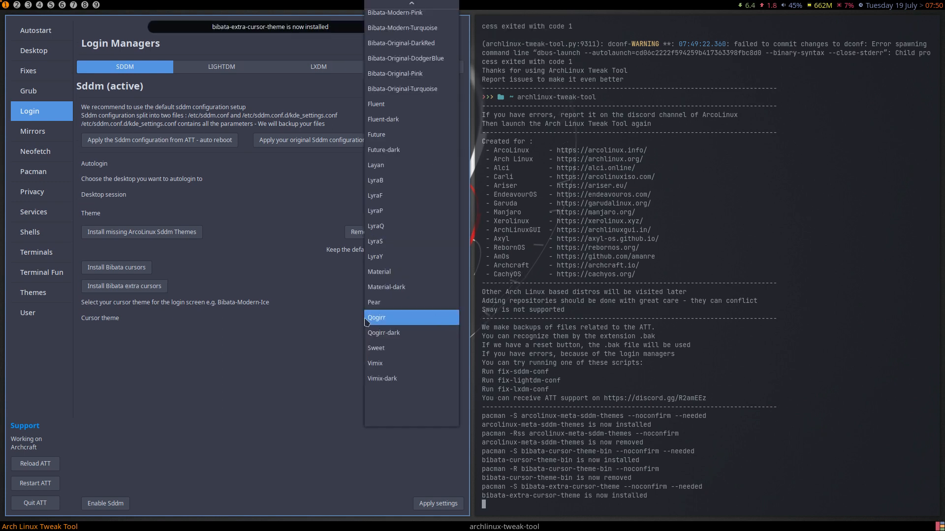
click(446, 319)
click(405, 276)
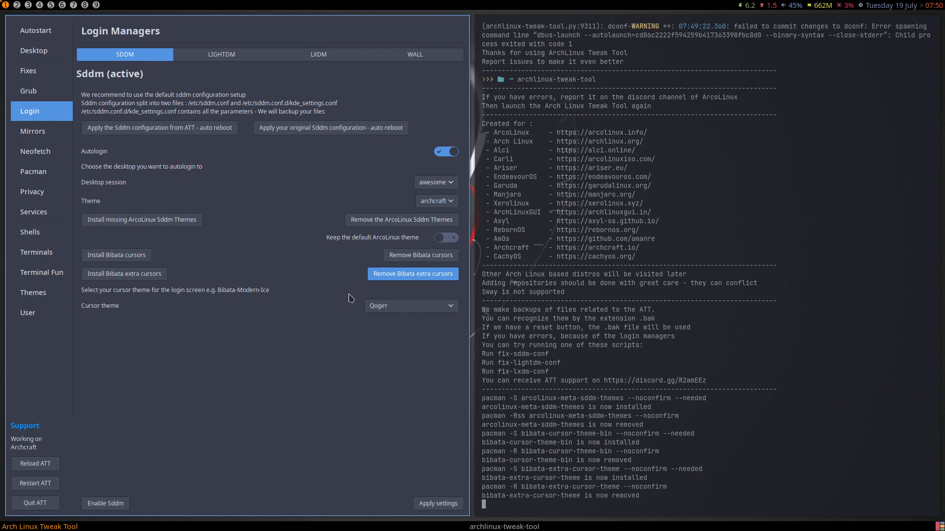
- Make Vimix-dark the login cursor theme, apply the SDDM settings, and quit the tool
click(415, 321)
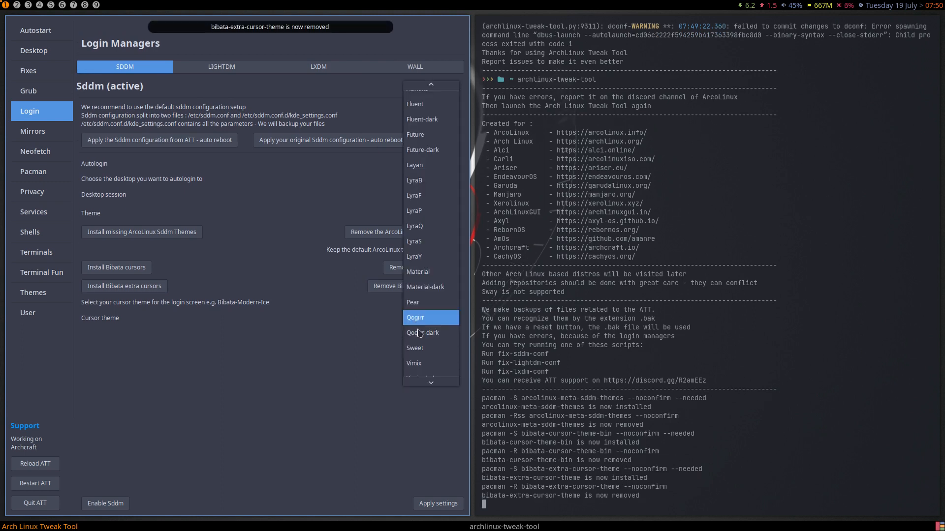
click(442, 373)
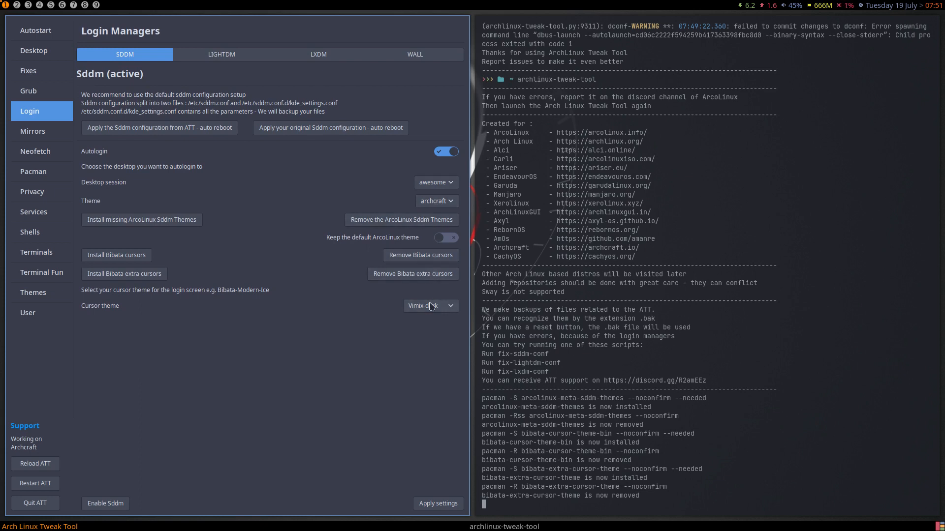
click(442, 504)
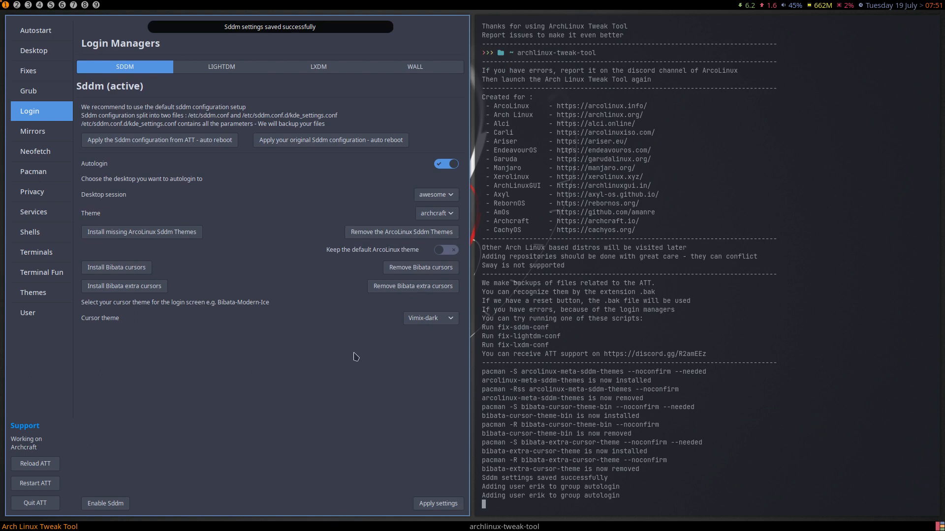
click(47, 503)
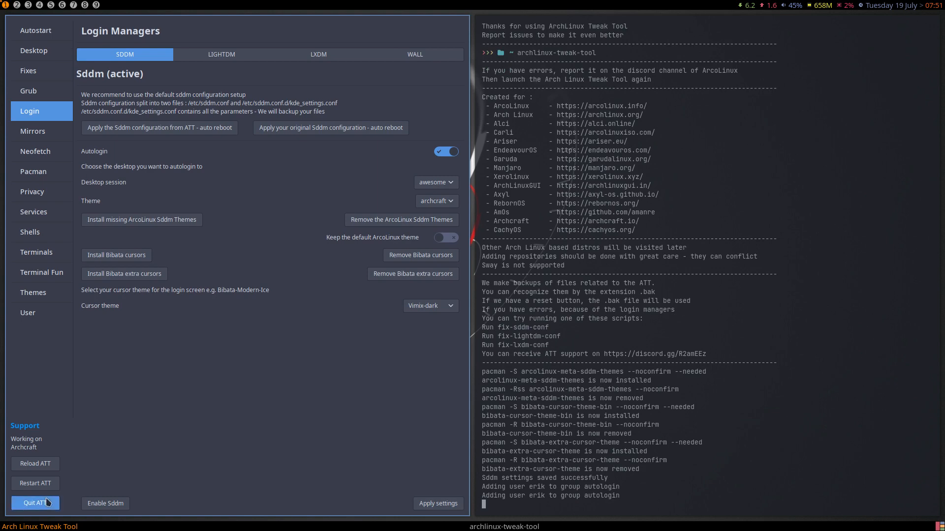
- Reboot with sudo reboot, authenticating, and boot the default Archcraft GRUB entry
text(sudo reboot)
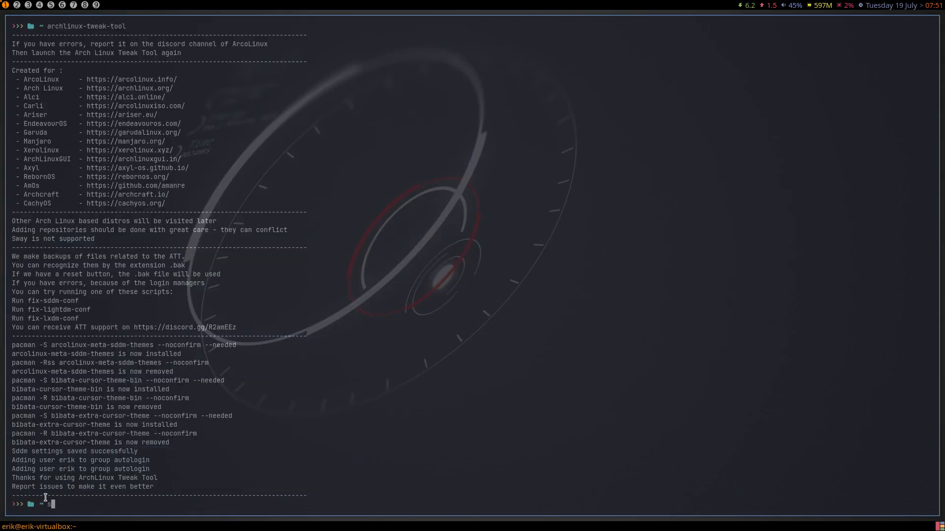
key(Return)
text(****)
key(Return)
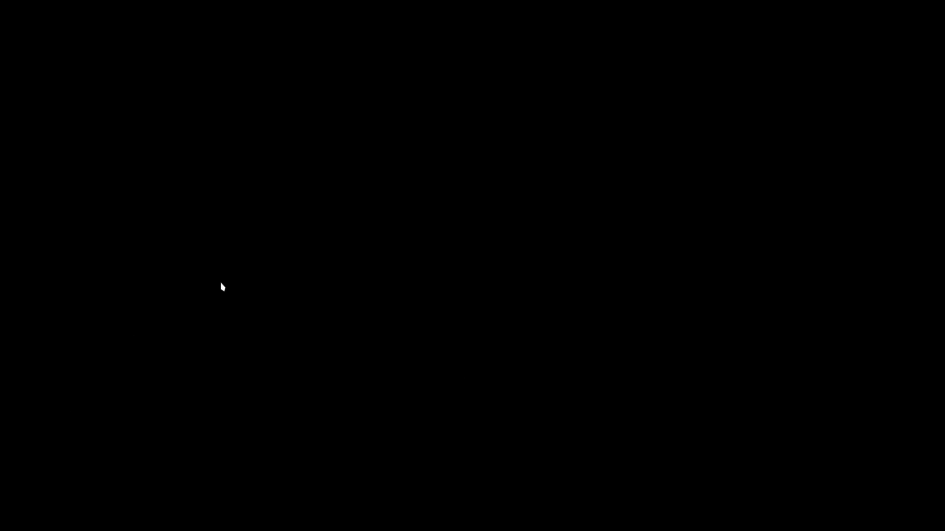
key(Return)
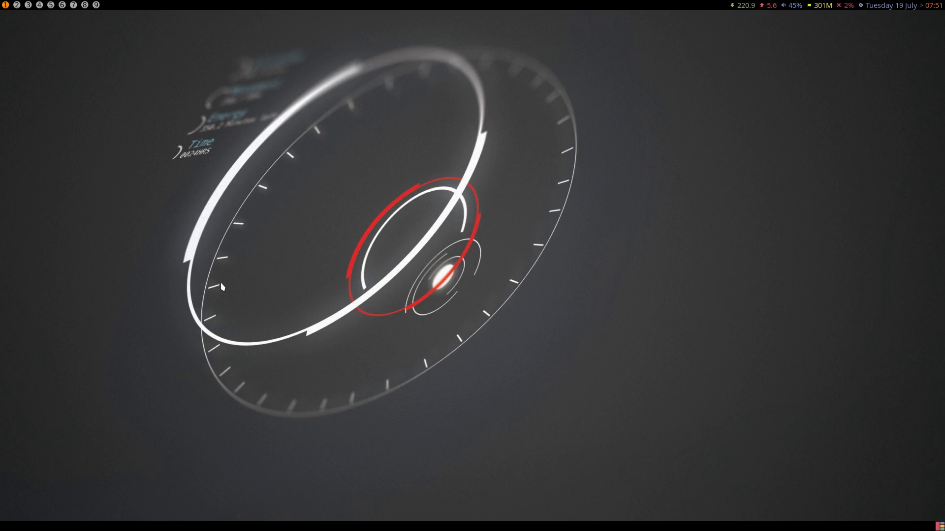
- Log back into the awesome session, dismiss the authentication prompt, and open a terminal
key(super+x)
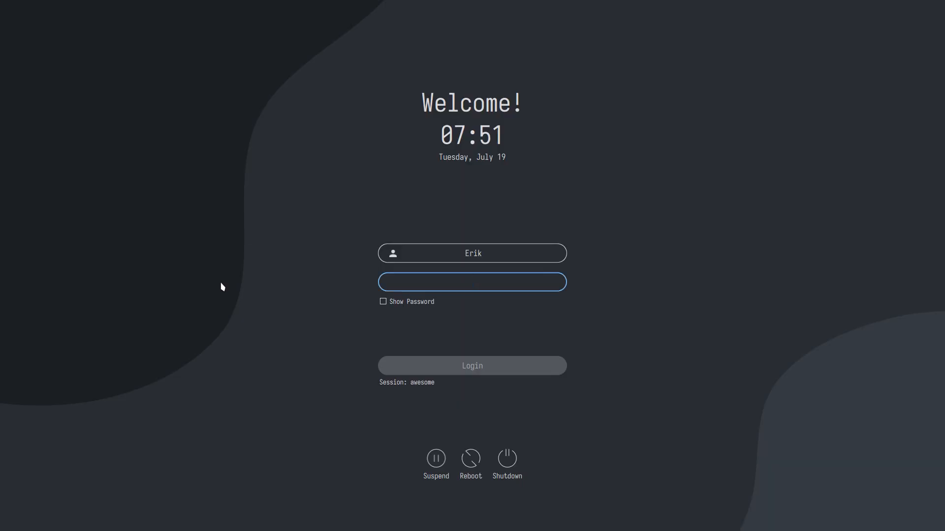
text(••••)
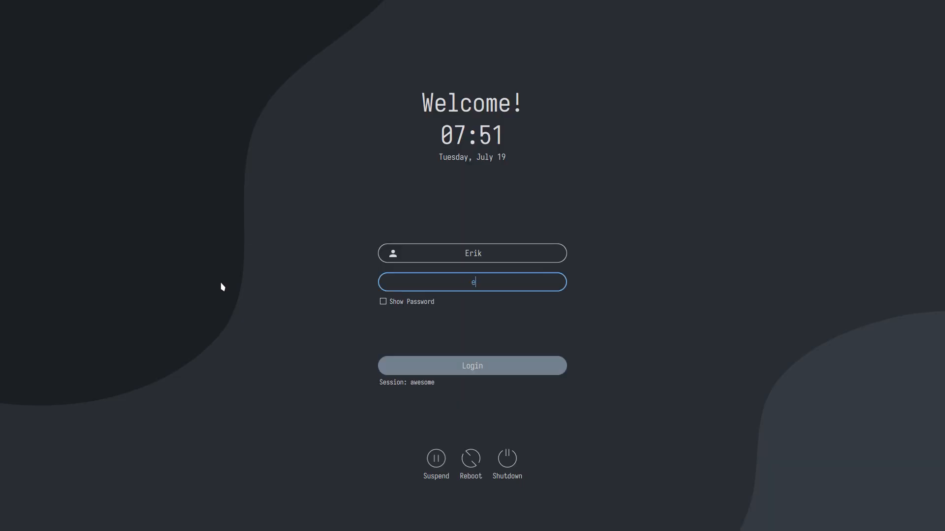
key(Return)
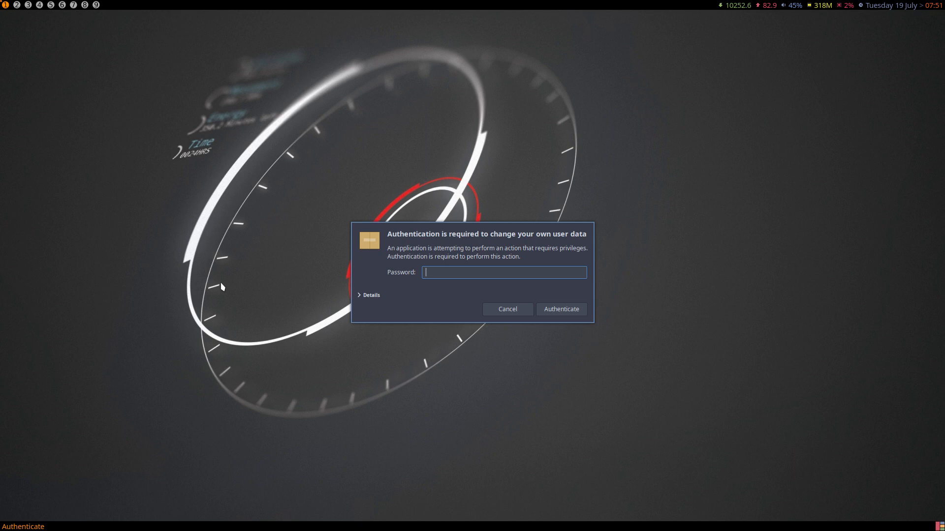
key(Escape)
key(Escape)
key(super+Return)
text(arch)
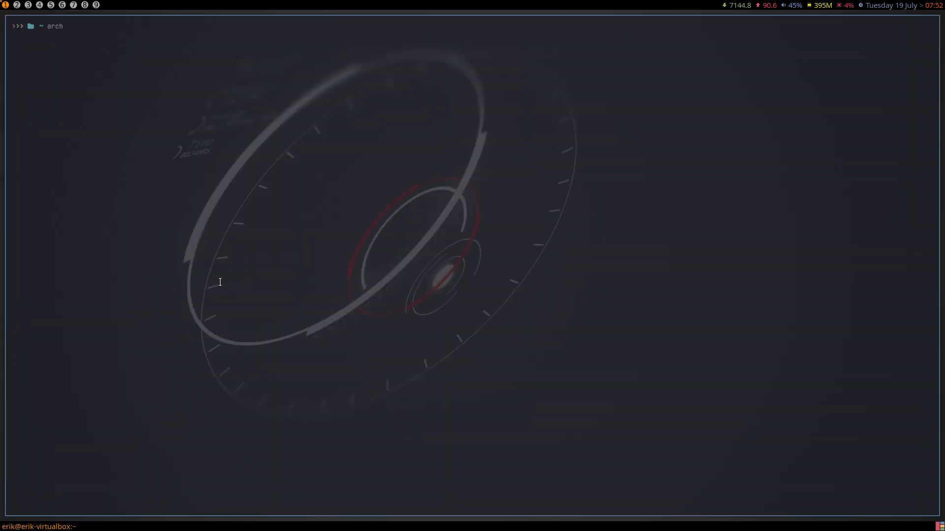
text(lw)
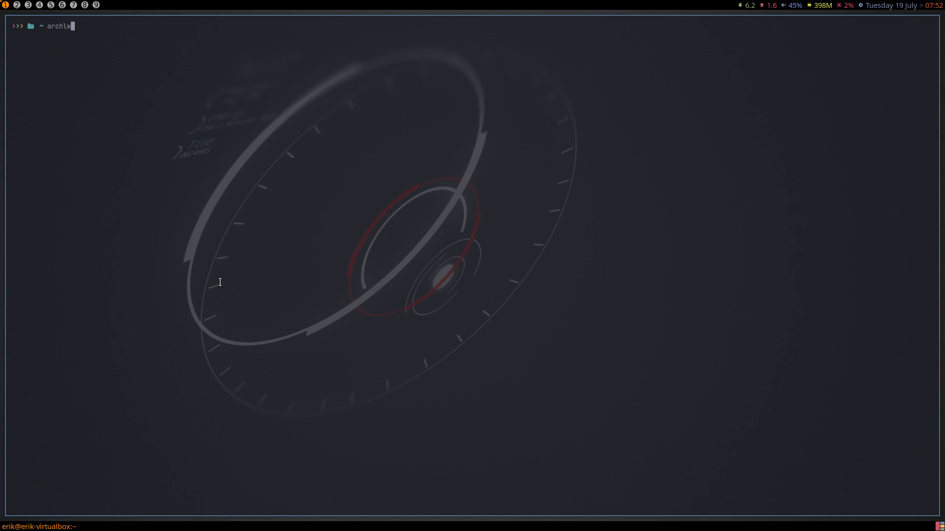
- Launch Arch Linux Tweak Tool from the terminal using tab completion and authenticate
key(BackSpace)
key(Tab)
text(t)
key(Tab)
key(Return)
text(****)
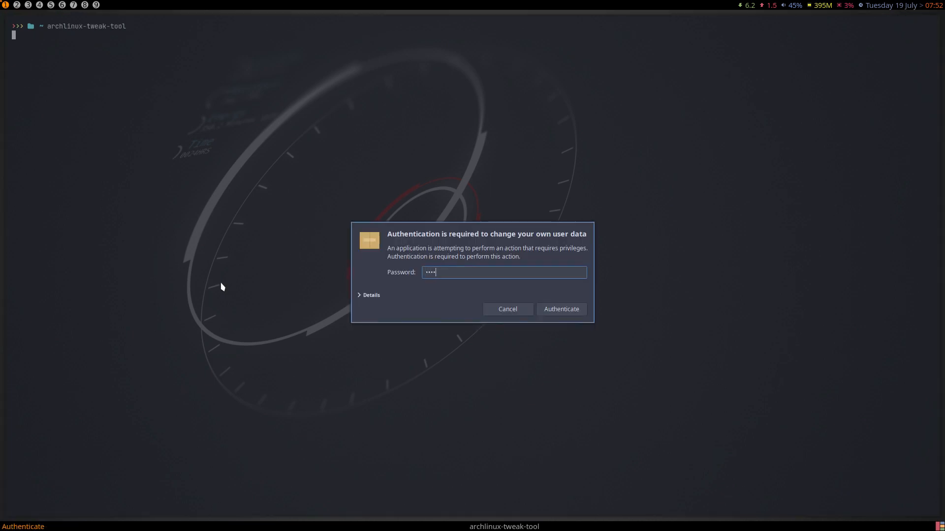
key(Return)
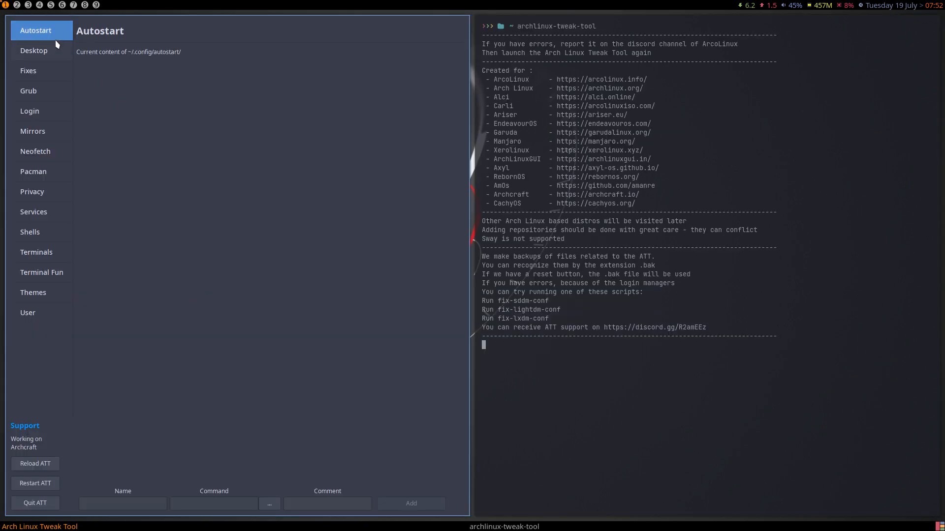
- Install the ArcoLinux login themes, set arcolinux-materia as the SDDM theme, apply, and quit
click(43, 91)
click(55, 111)
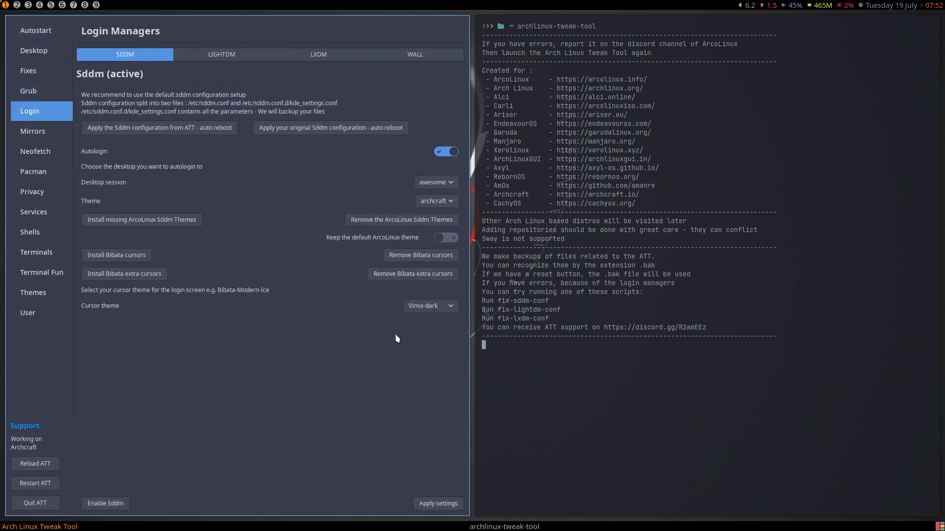
click(148, 222)
click(148, 222)
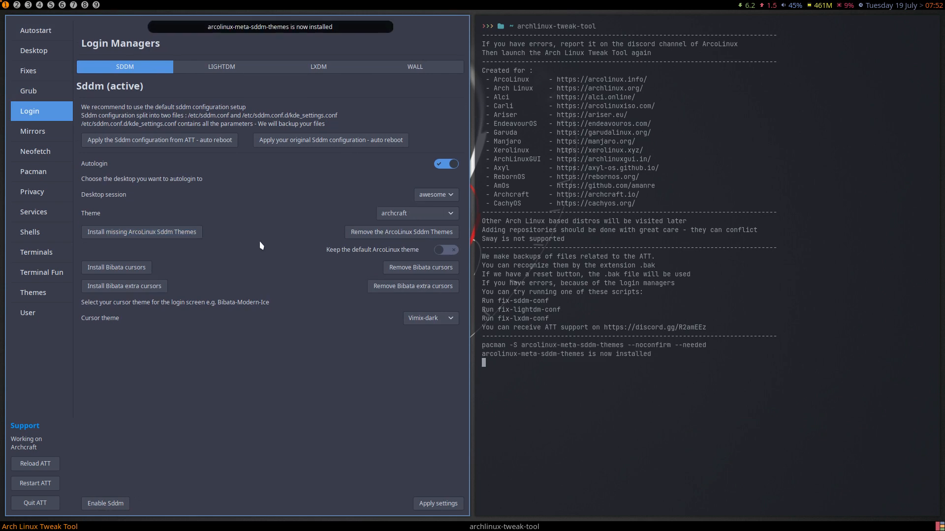
click(420, 217)
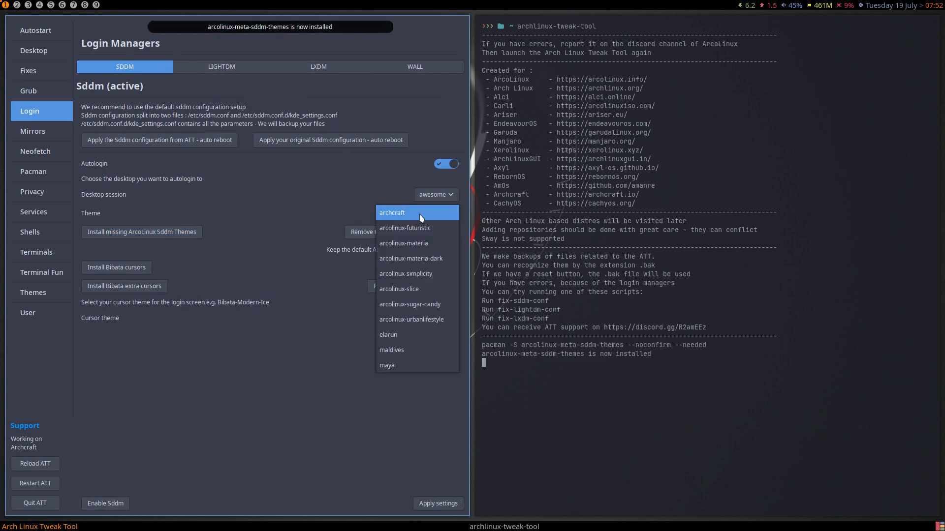
click(431, 244)
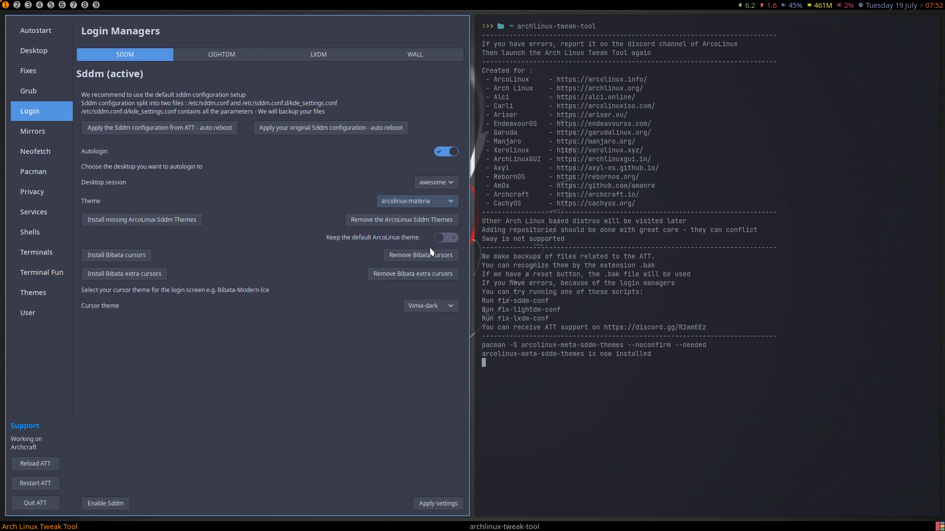
click(429, 503)
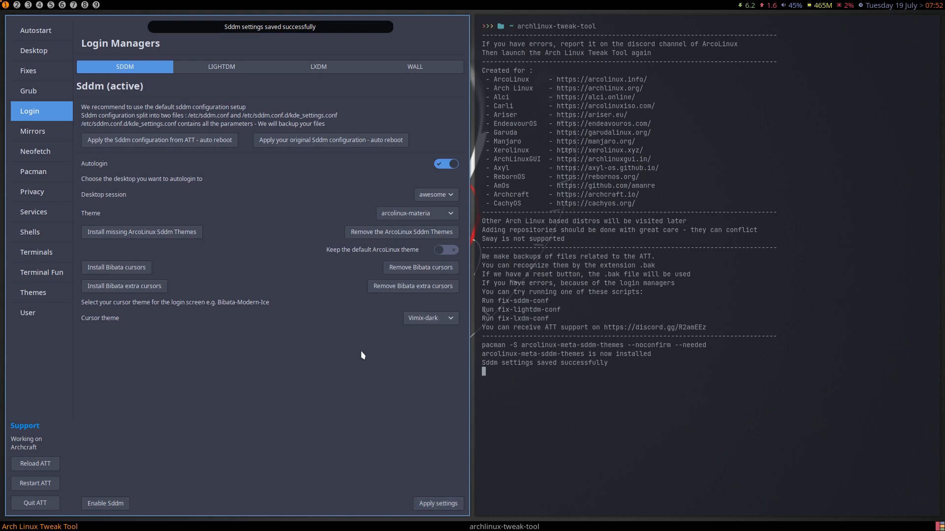
click(35, 503)
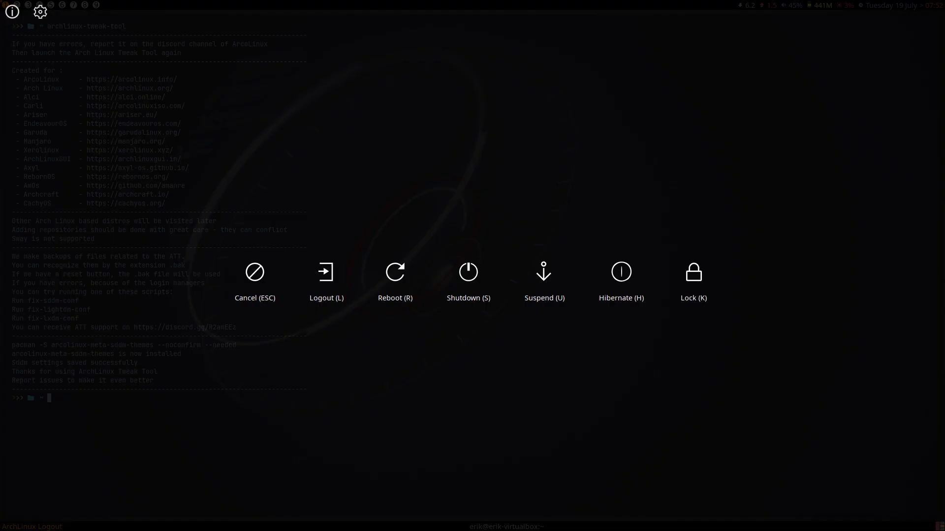
- Log out, re-enter the password at the arcolinux-materia greeter, and open a terminal
key(l)
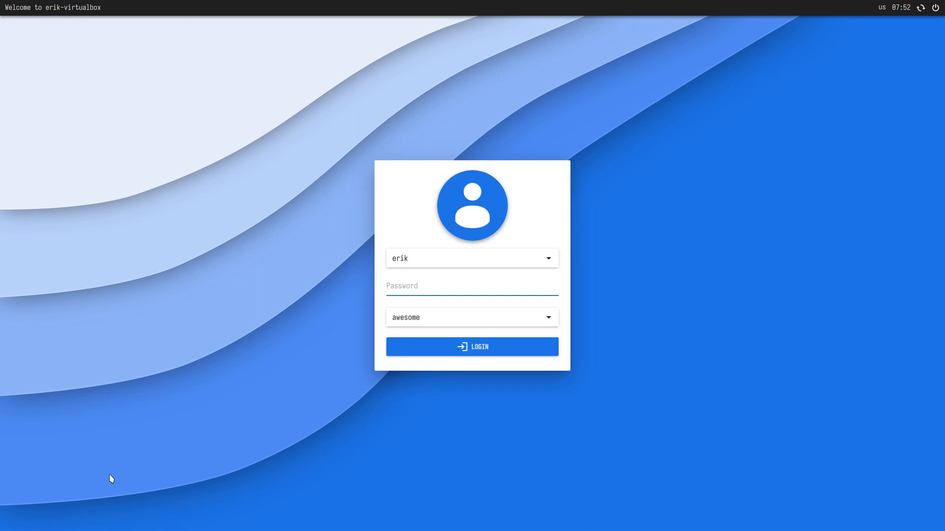
text(****)
key(Return)
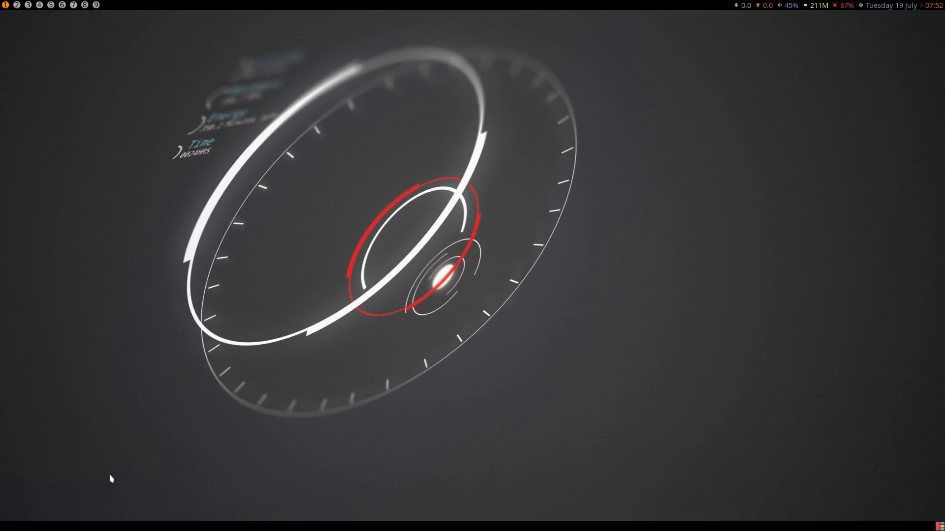
key(super+Return)
- Run archlinux-tweak-tool in the terminal, fixing the typo, and authenticate
text(arcgk)
key(BackSpace)
key(BackSpace)
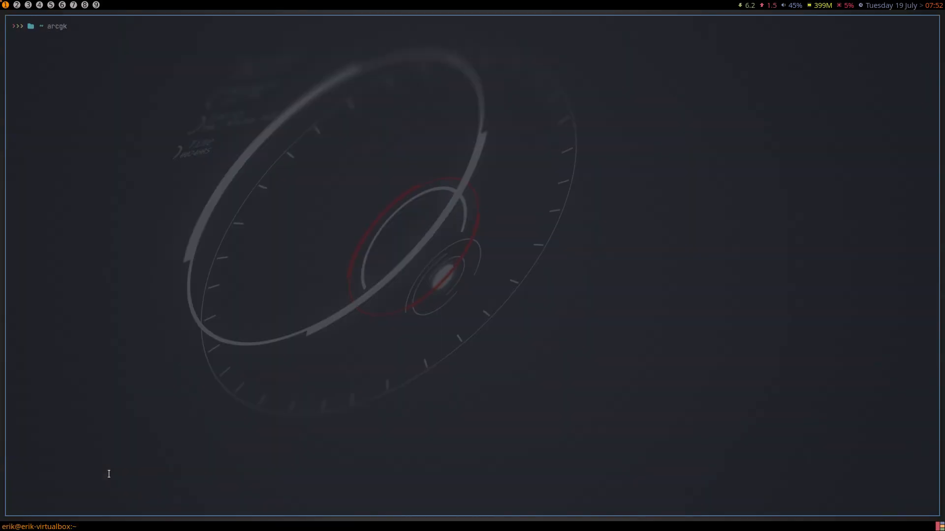
text(hlinux-tweak-tool)
key(Return)
text(*)
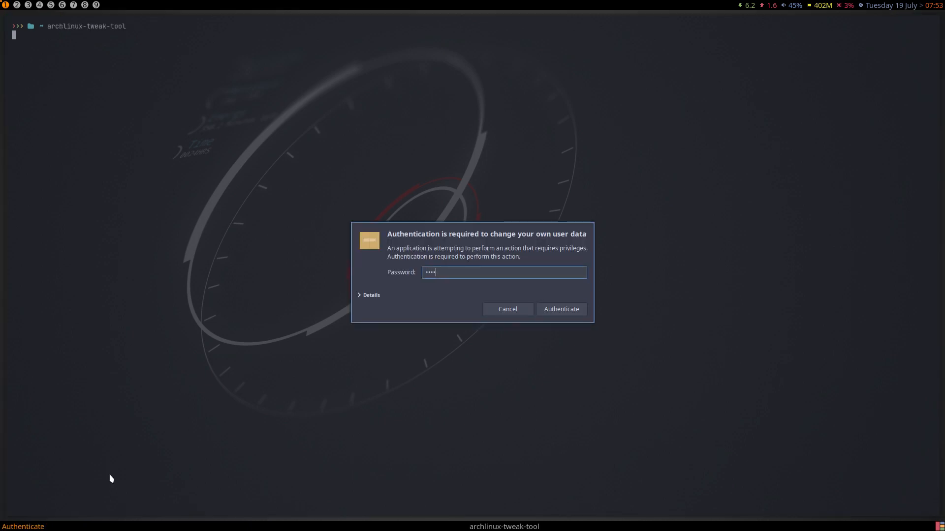
text(***)
key(Return)
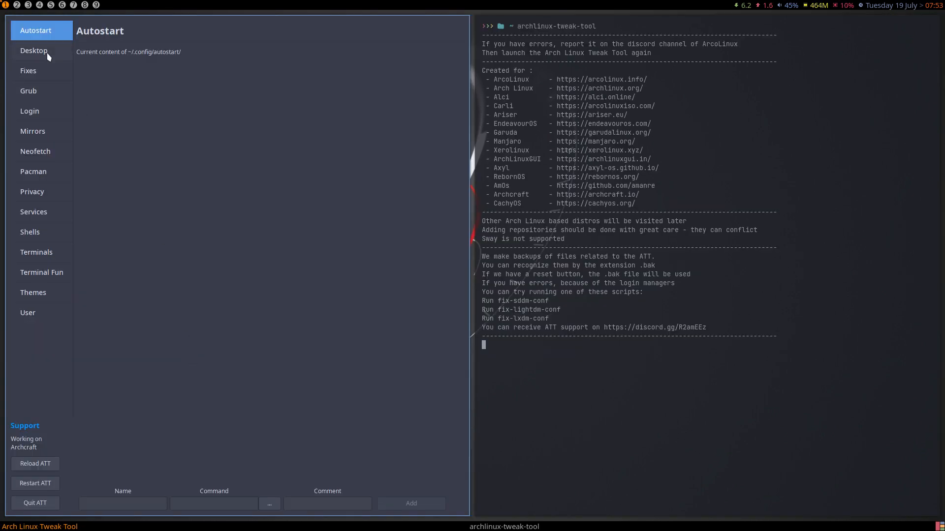
- Set the SDDM theme to arcolinux-simplicity, apply it, and go to the login background page
click(44, 110)
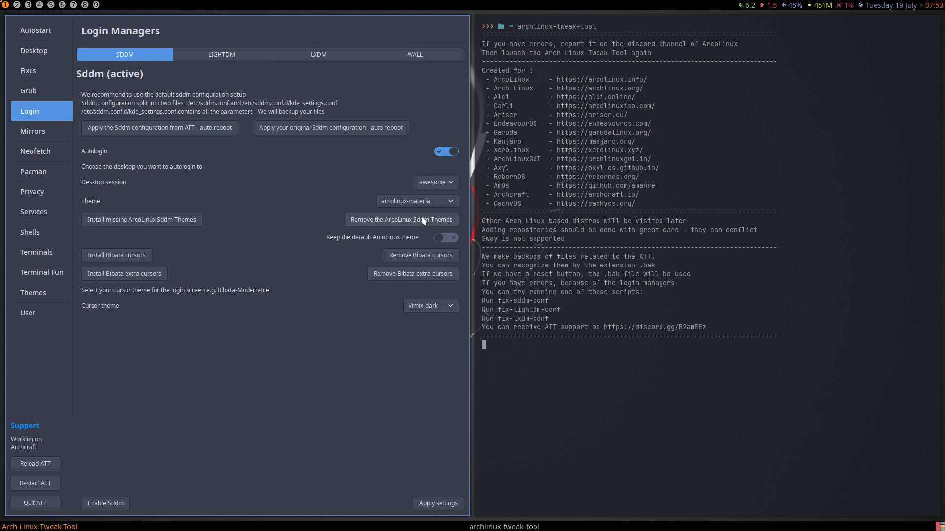
click(426, 202)
click(428, 231)
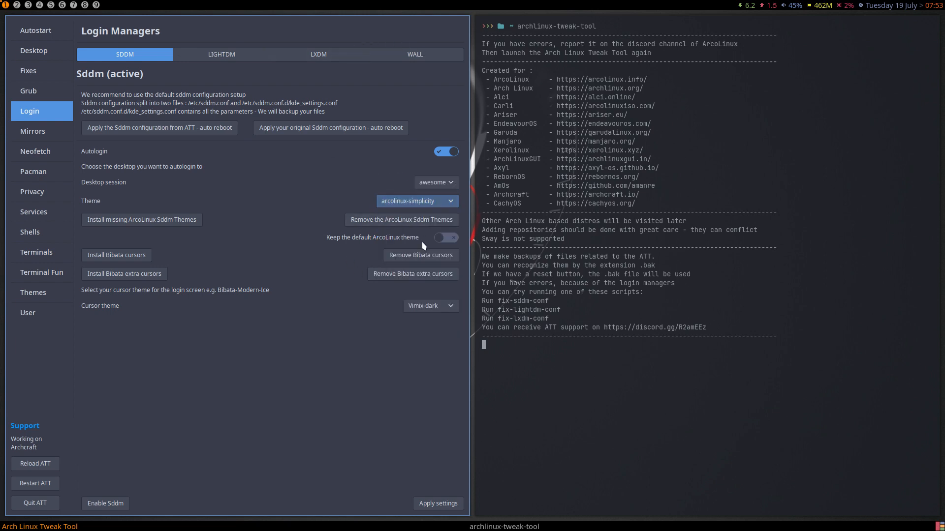
click(434, 503)
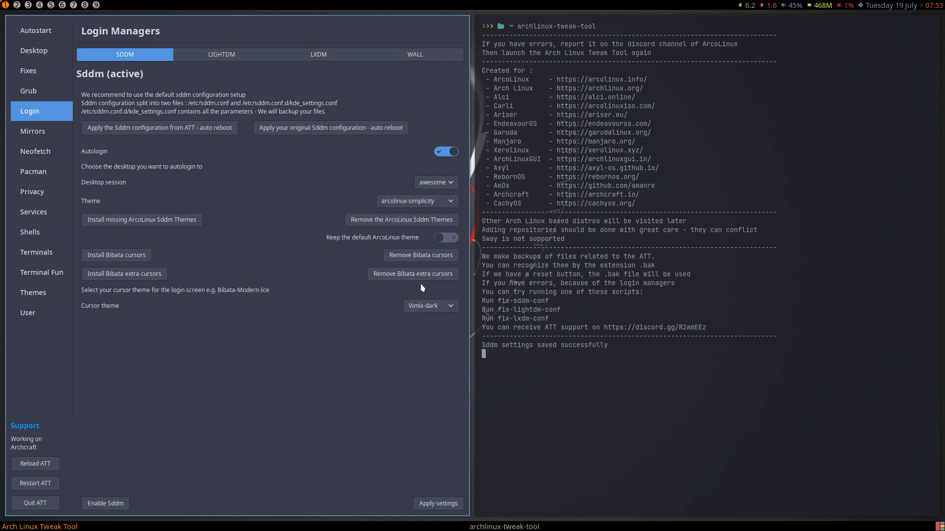
click(417, 56)
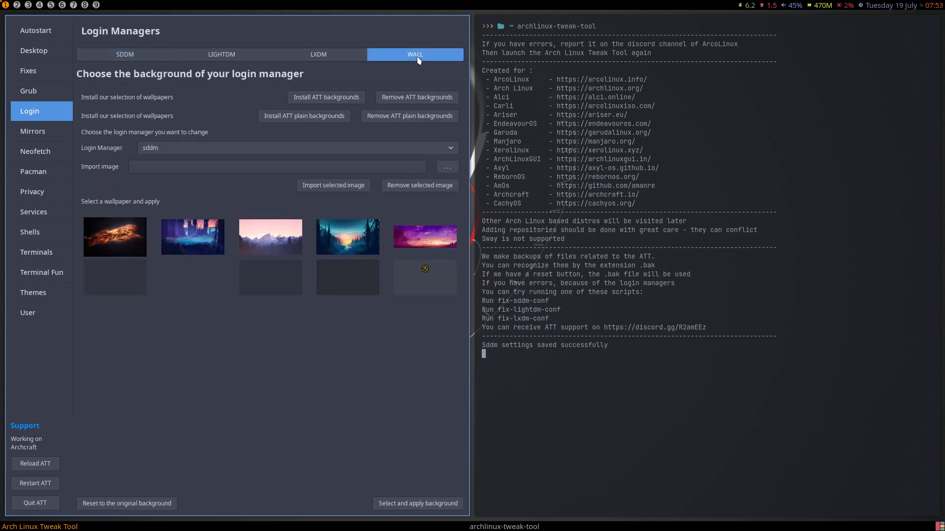
- Install the ATT wallpaper collection and select the bamboo forest wallpaper
click(315, 101)
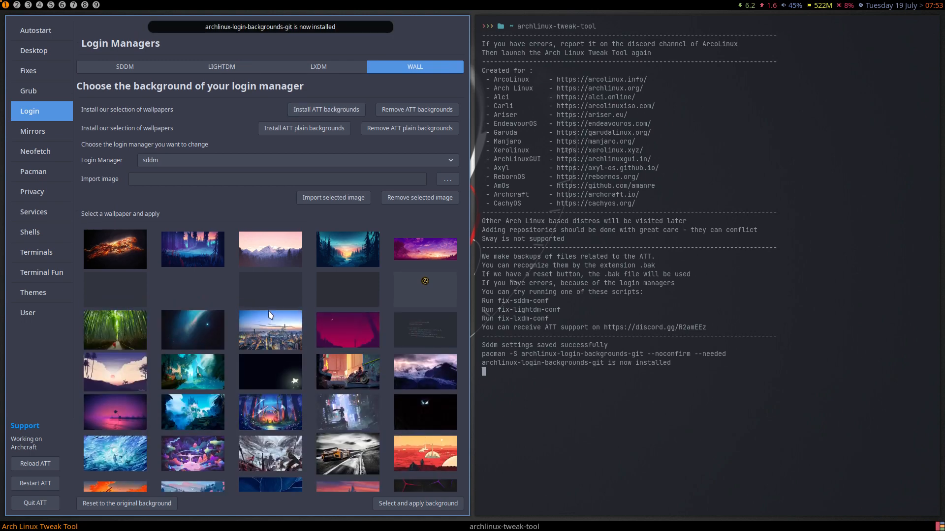
scroll(270, 310, down, 10)
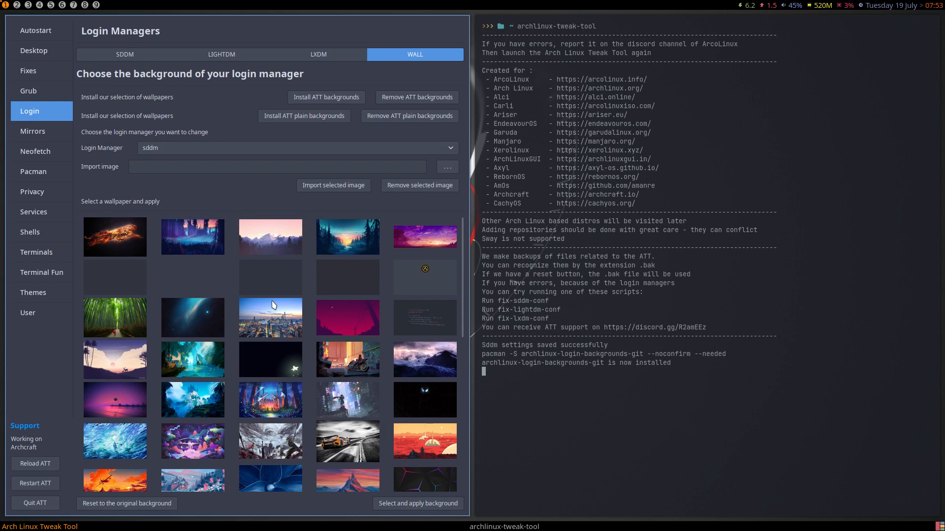
scroll(220, 301, down, 2)
click(125, 249)
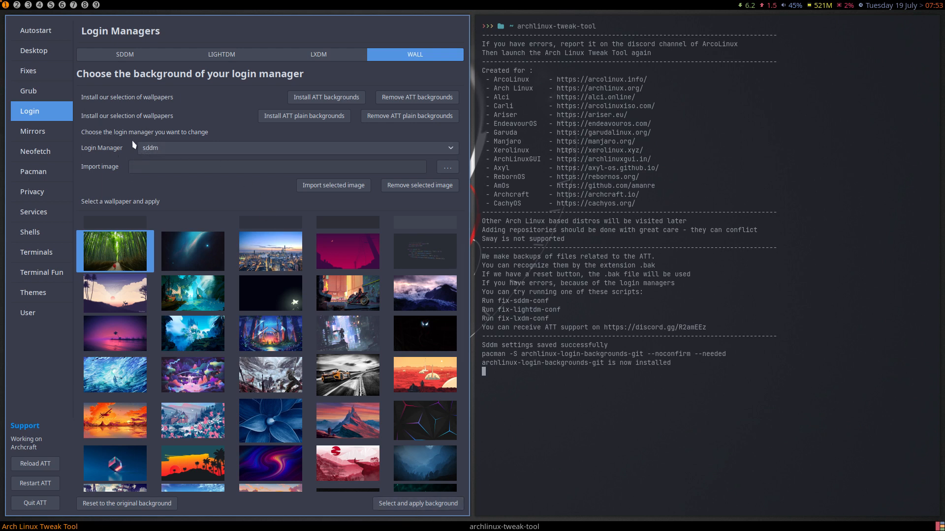
- Keep sddm as the target login manager, apply the bamboo background, and quit the tool
click(147, 149)
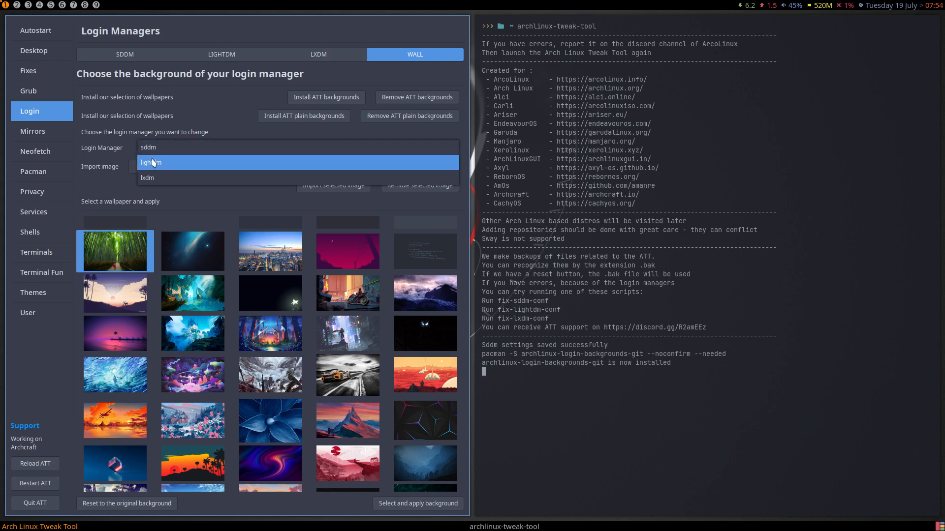
click(154, 163)
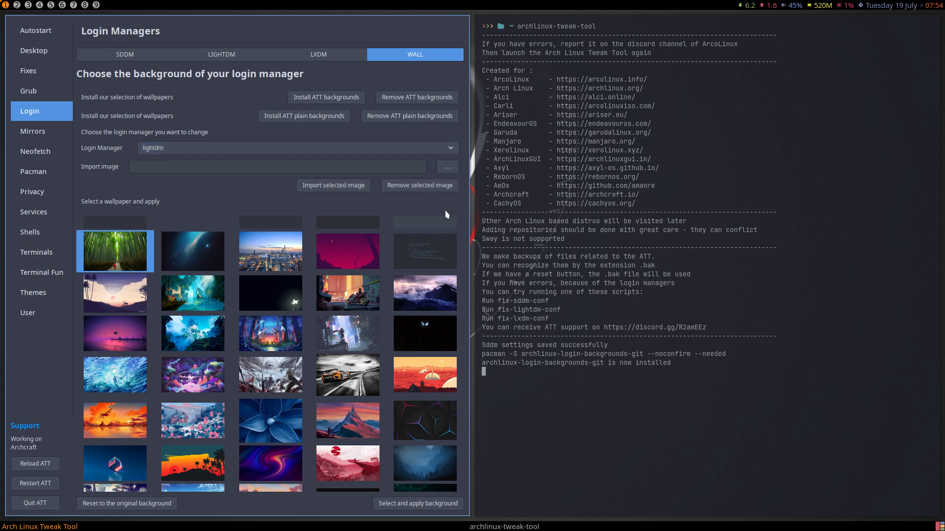
click(193, 153)
click(160, 140)
click(408, 507)
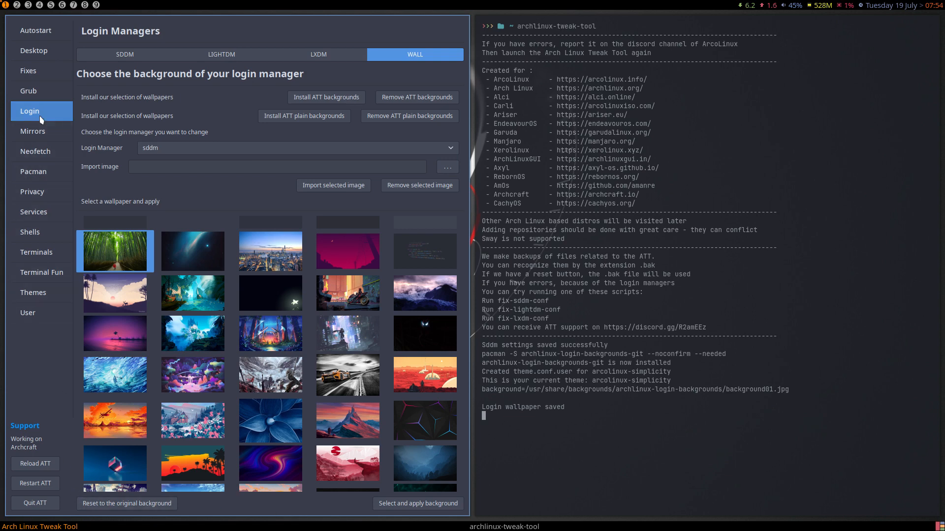
click(32, 503)
- Log out to view the bamboo background, sign back in, and run archlinux-tweak-tool in a terminal
key(super+x)
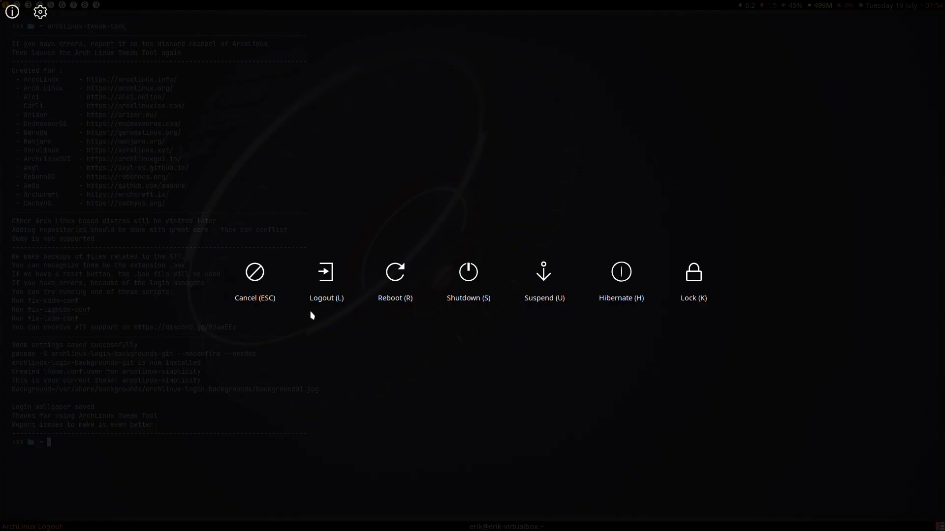
click(315, 289)
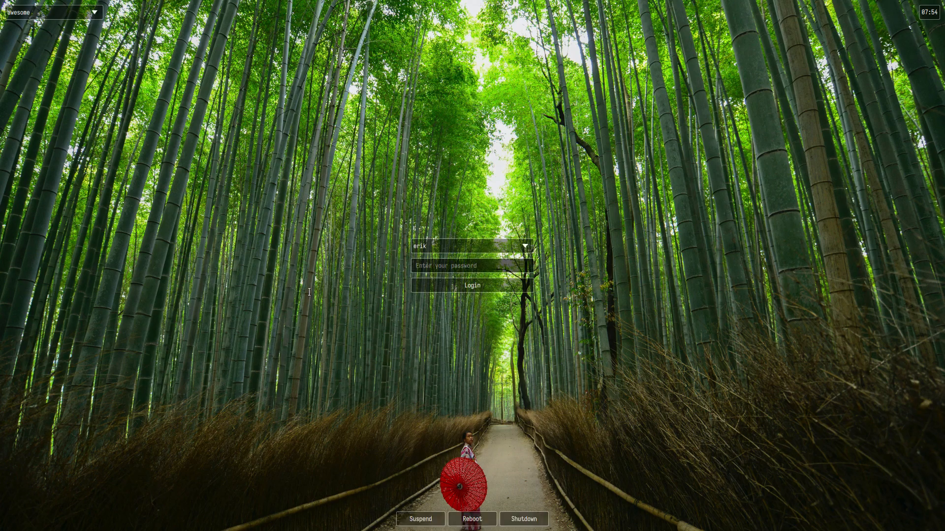
text(********)
key(Return)
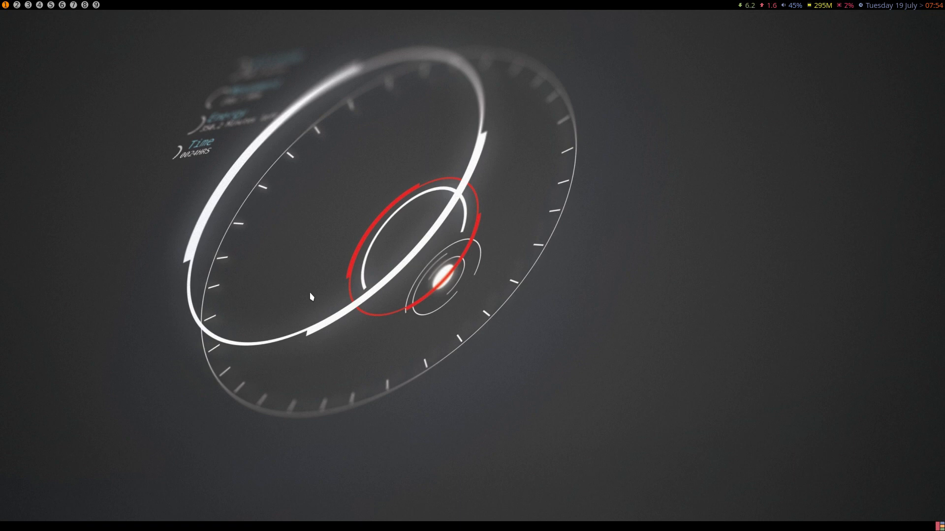
key(super+Return)
text(archlinux-)
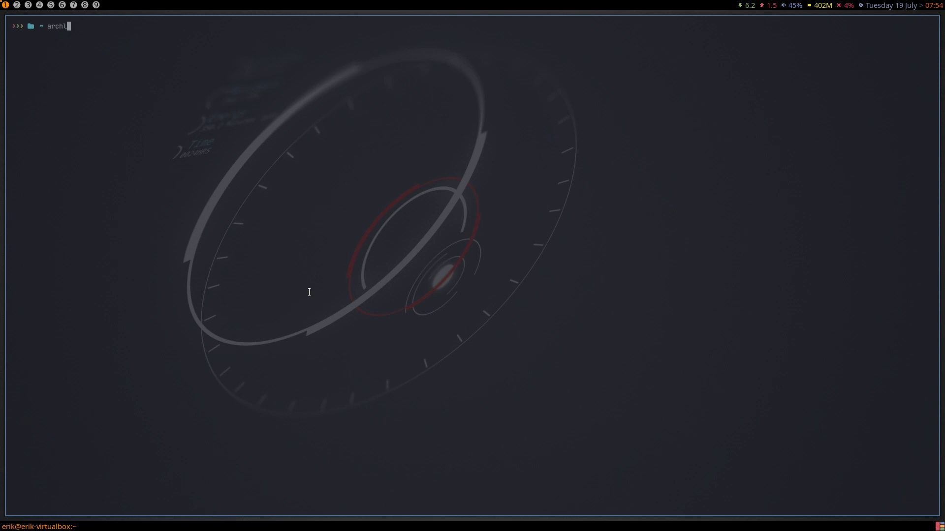
text(tweak-tool)
key(Return)
key(Return)
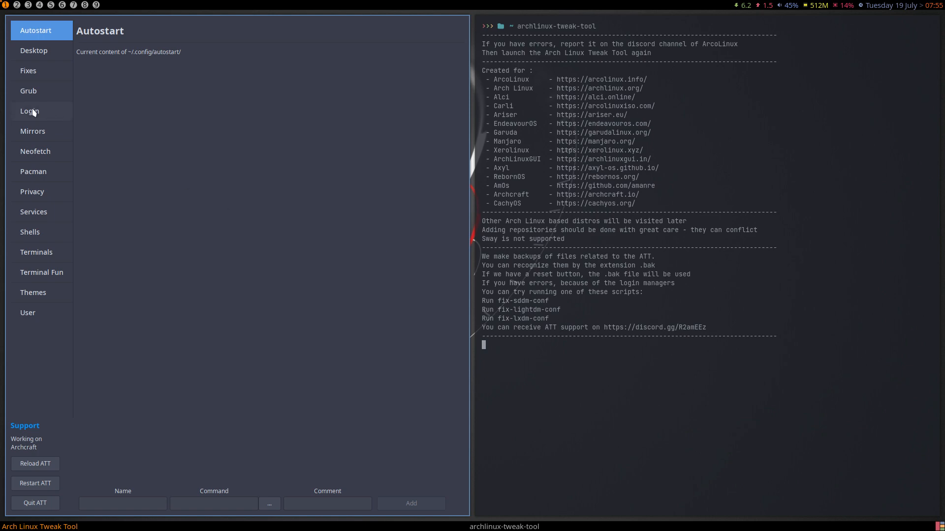
- On the login background page, browse for an image starting from the filesystem root into /usr
click(59, 112)
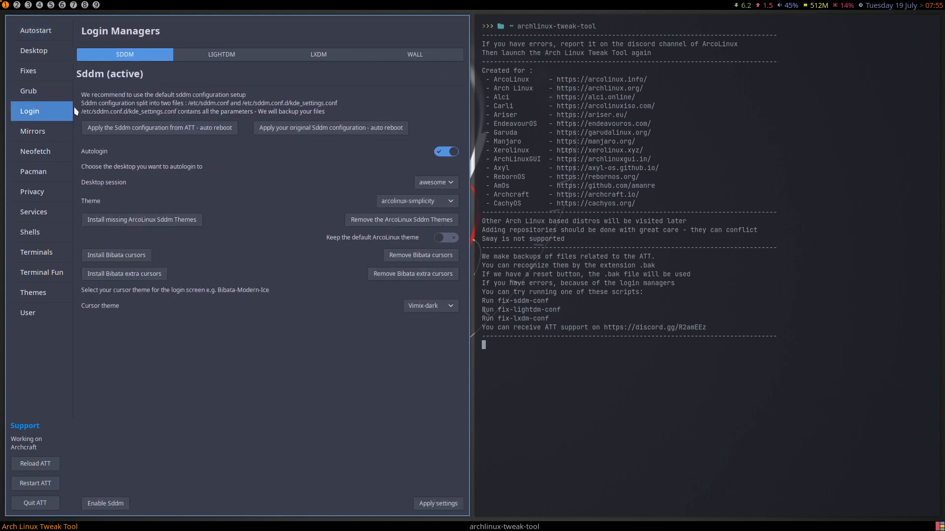
click(376, 55)
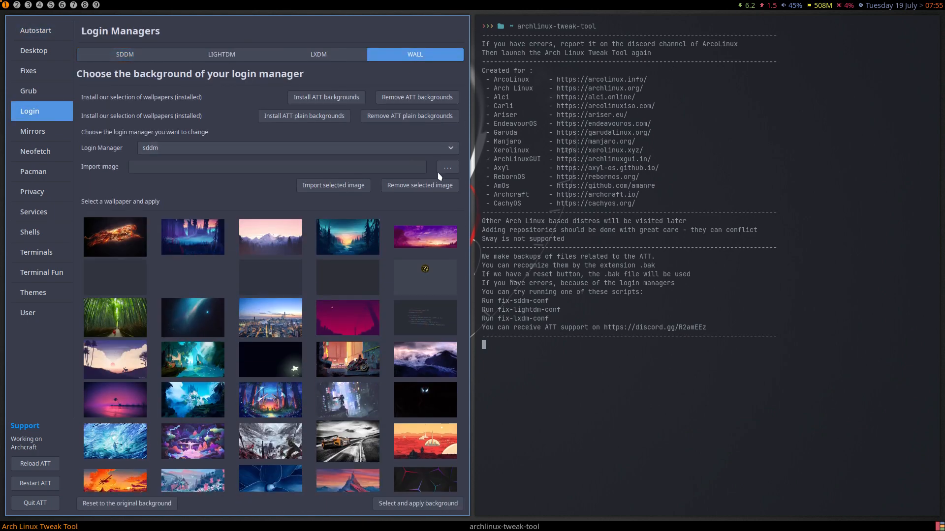
click(445, 169)
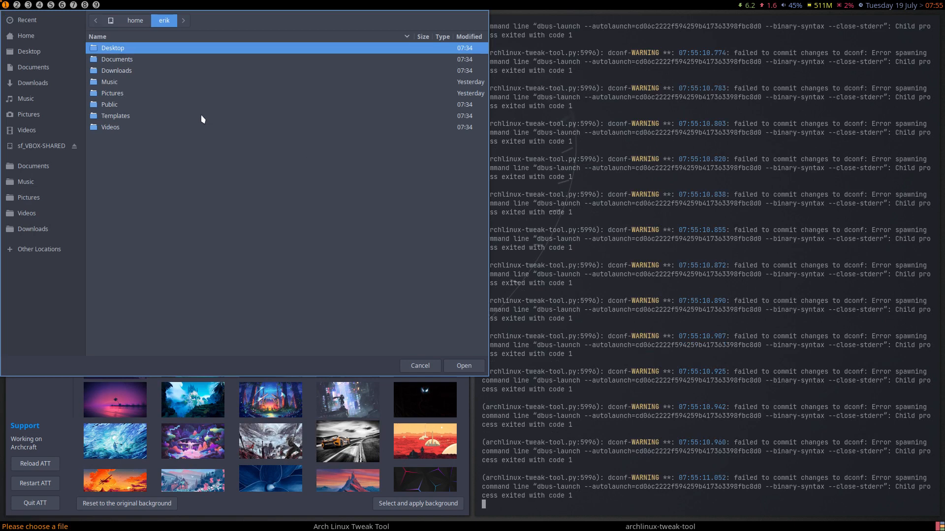
click(44, 249)
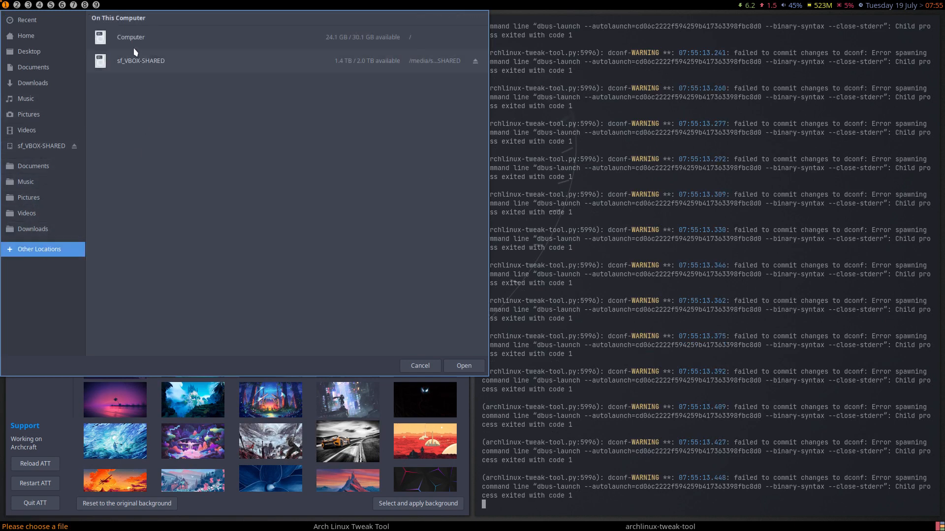
click(134, 45)
double_click(122, 239)
- Navigate to /usr/share/backgrounds and choose cyberpunk.jpg as the image to import
click(124, 131)
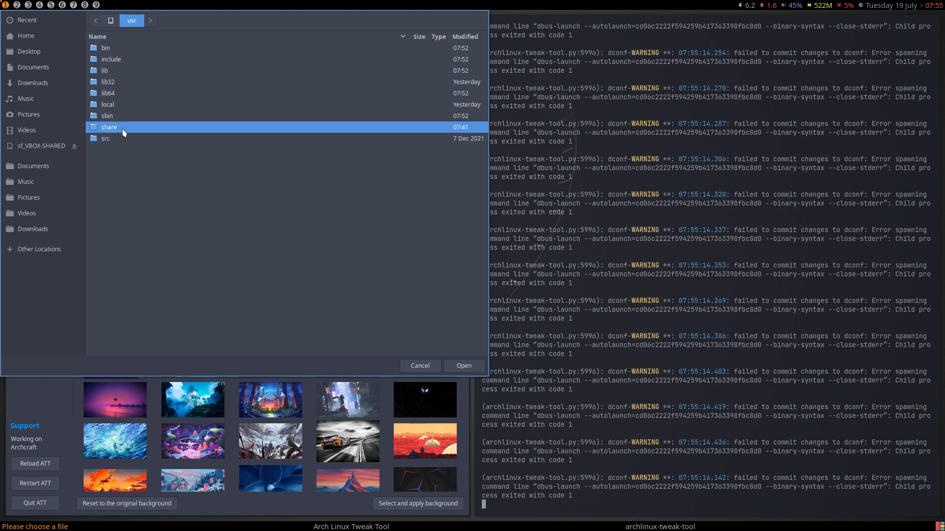
double_click(124, 131)
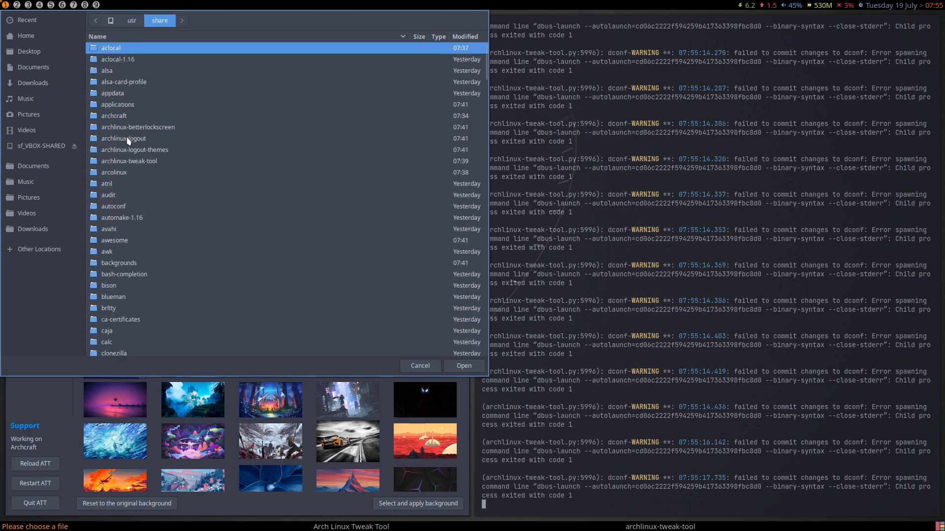
double_click(126, 118)
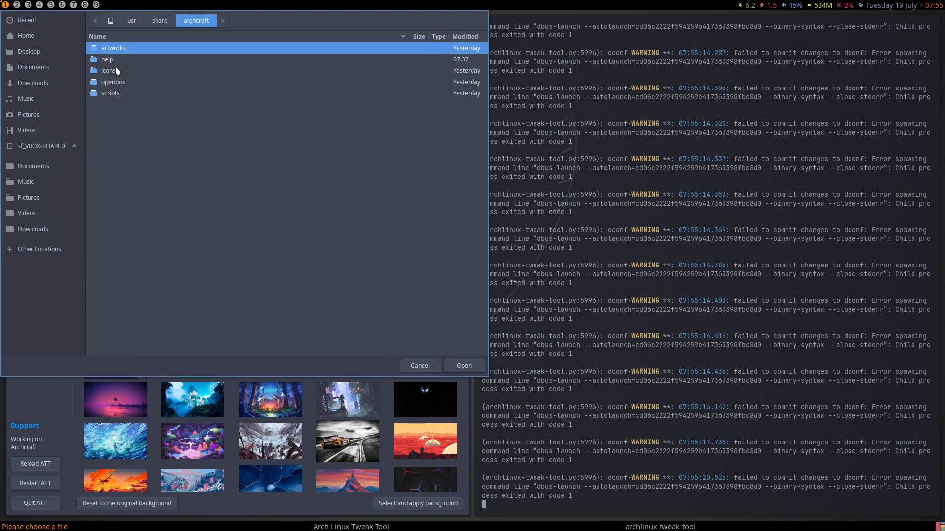
double_click(133, 49)
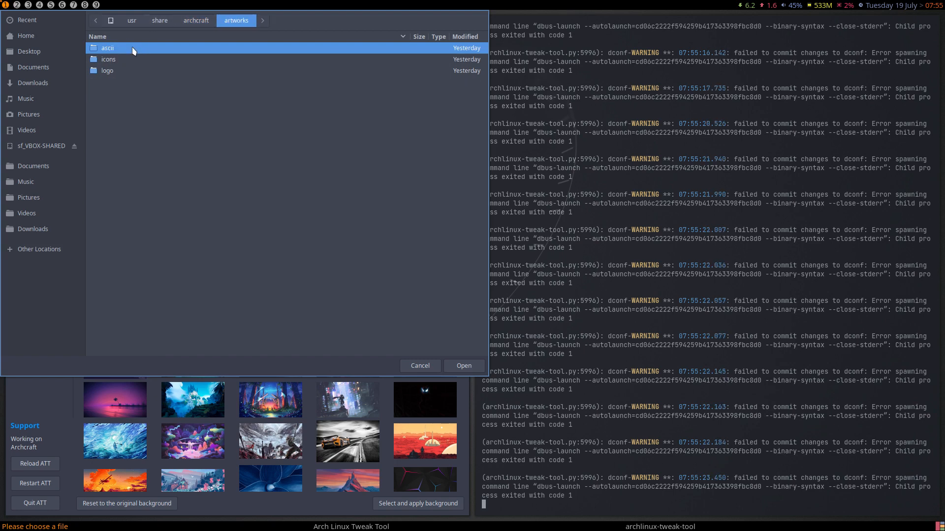
click(167, 21)
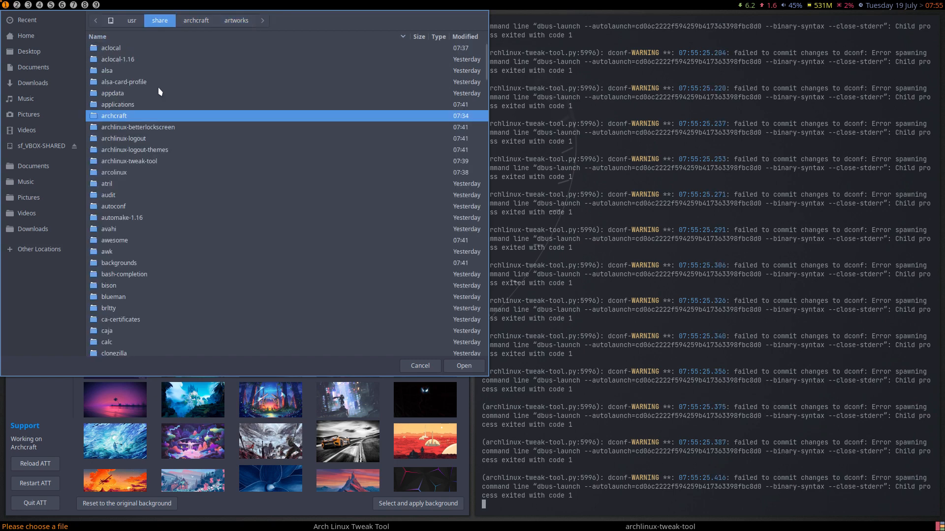
double_click(135, 263)
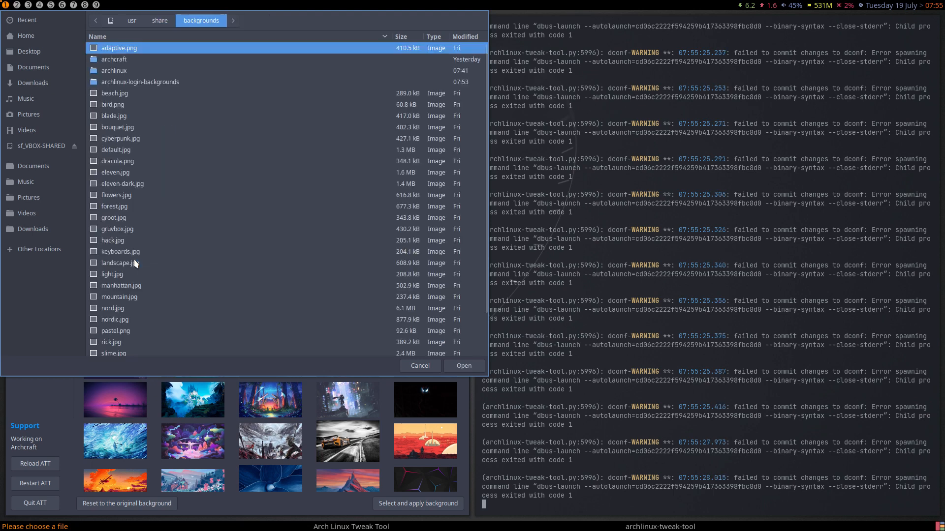
click(140, 140)
click(461, 366)
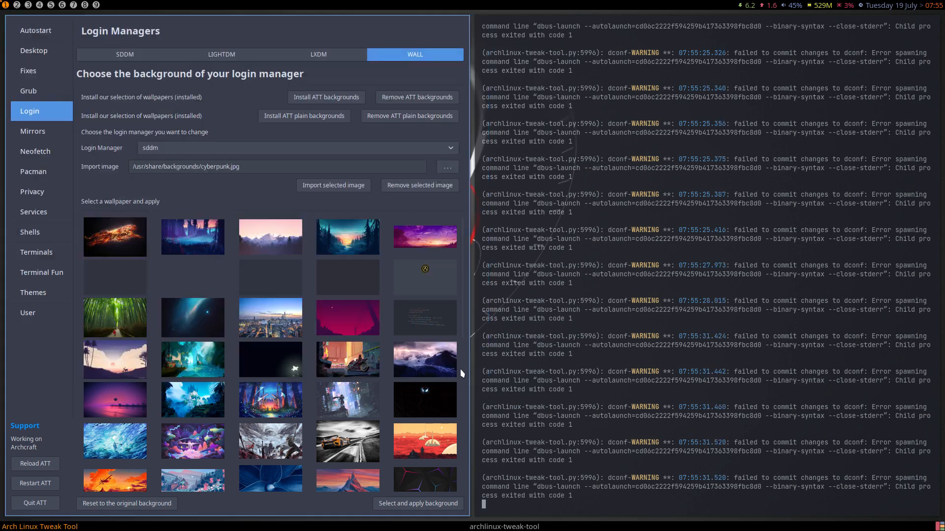
- Import cyberpunk.jpg, apply the city-skyline wallpaper as the login background, and quit
click(351, 191)
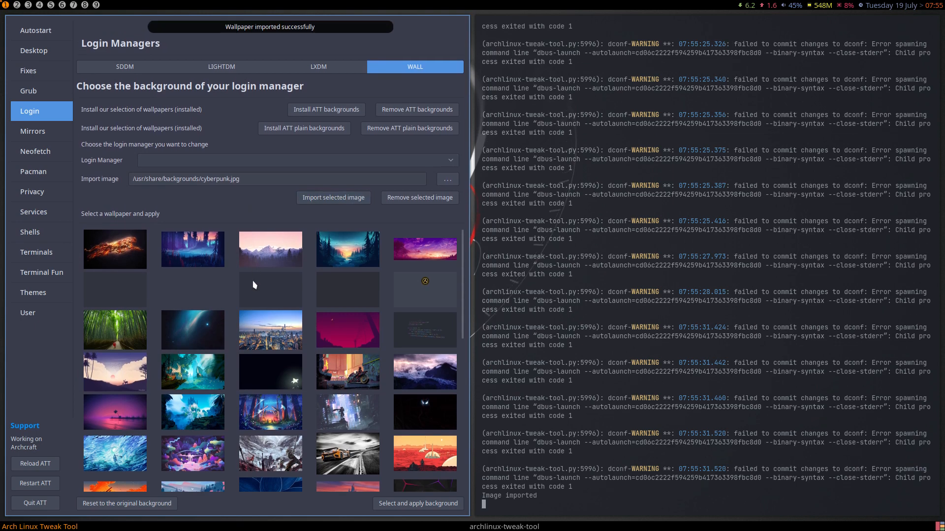
scroll(254, 284, down, 12)
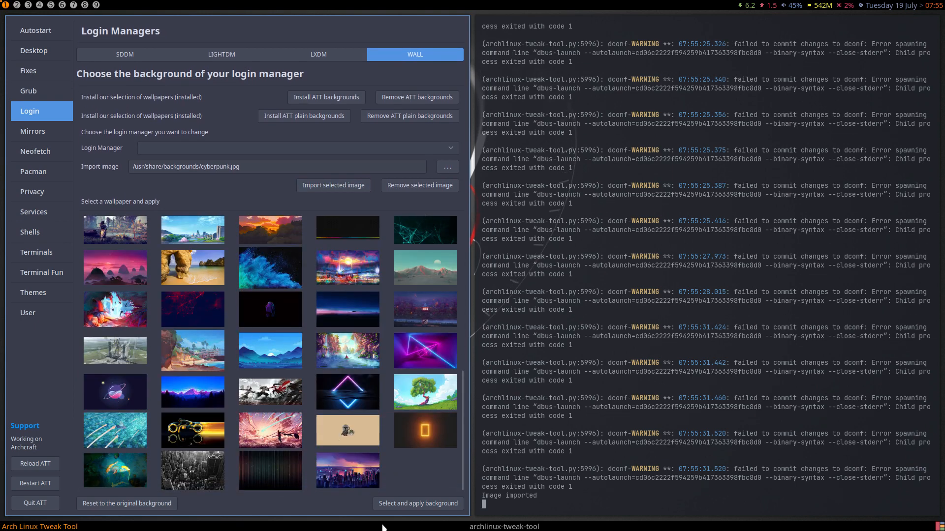
click(358, 482)
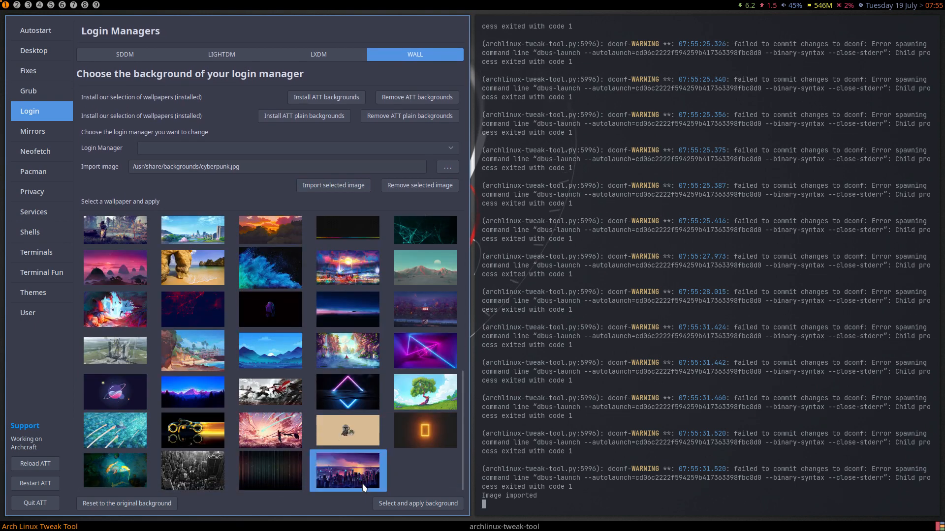
click(407, 506)
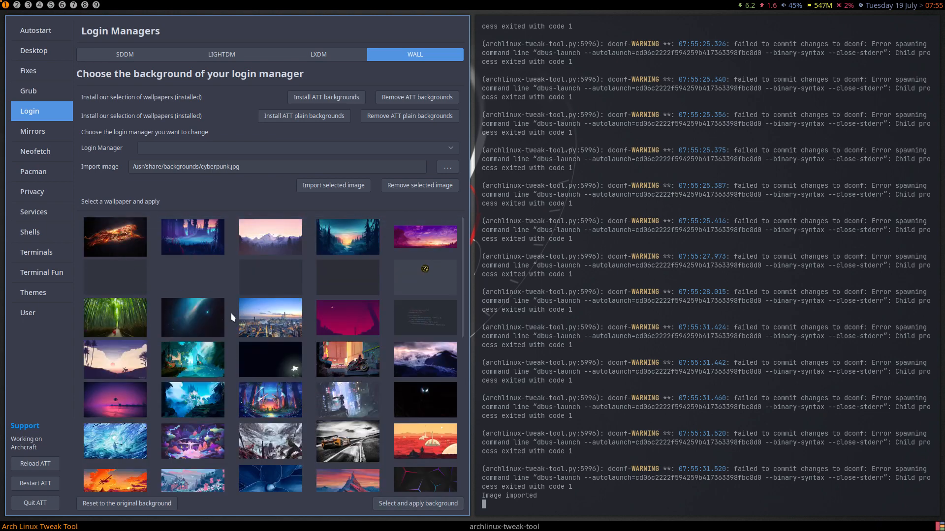
scroll(231, 317, down, 10)
click(348, 471)
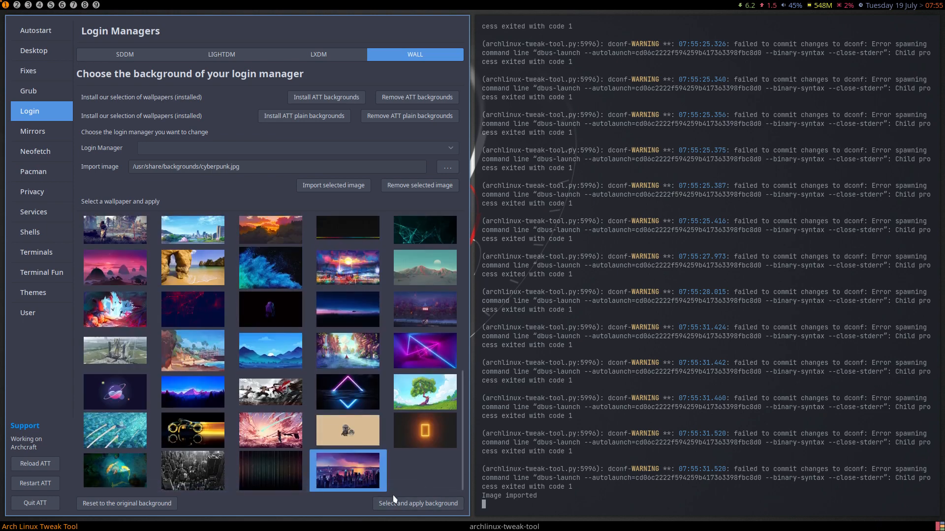
click(35, 503)
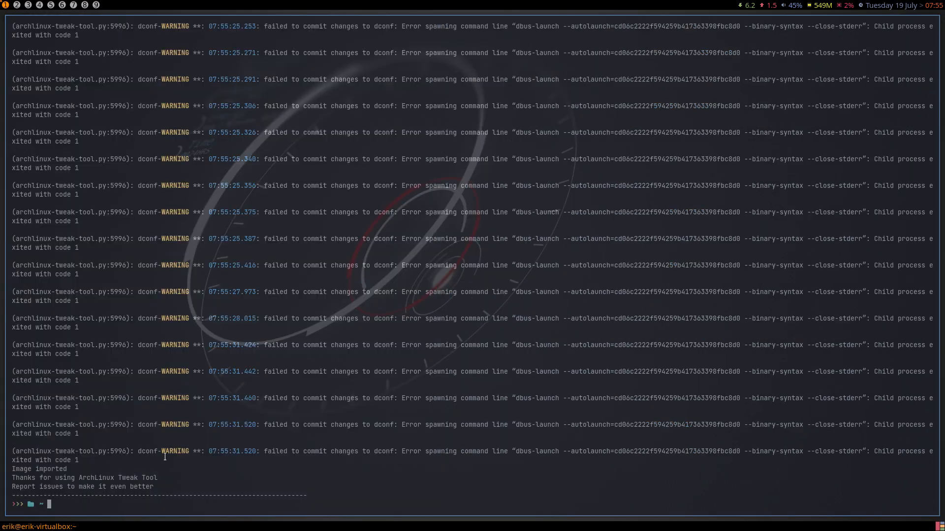
- Log out and back in, then relaunch archlinux-tweak-tool from a terminal and authenticate
key(super+x)
key(l)
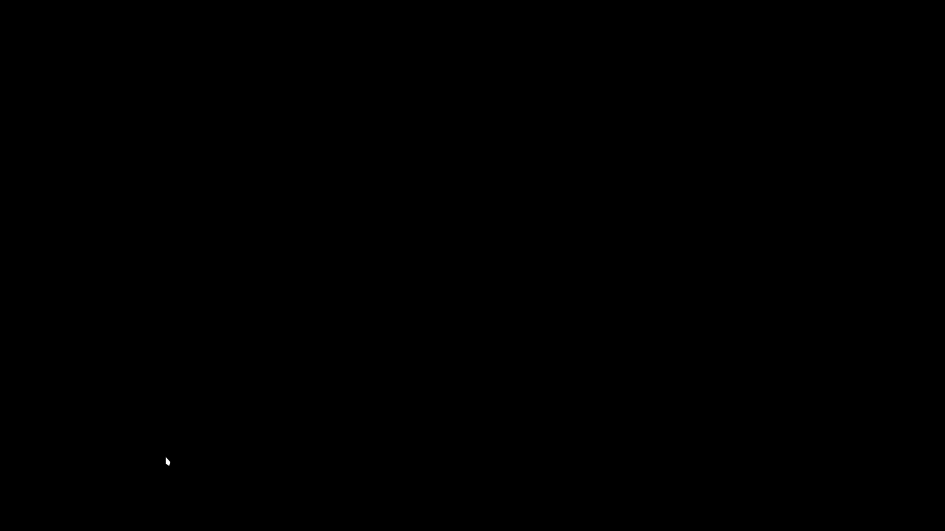
text(******)
key(Return)
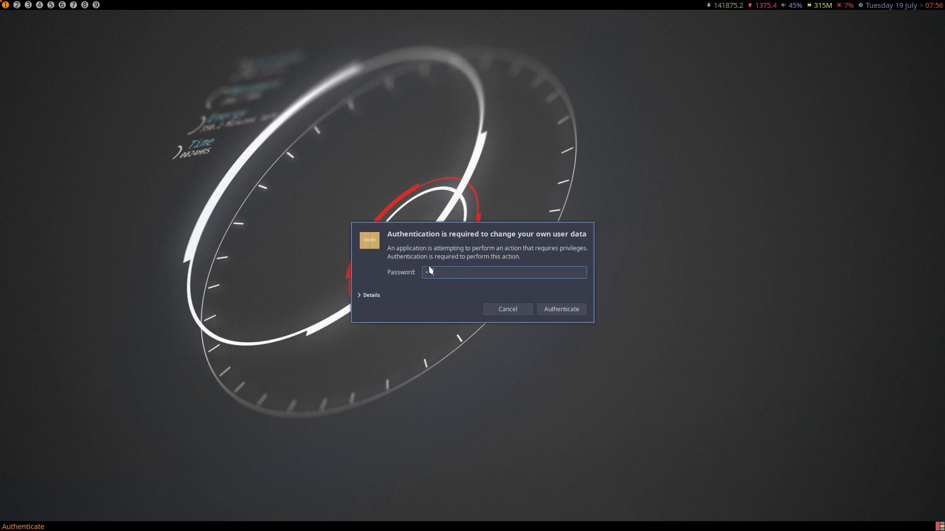
key(Return)
key(super+Return)
text(archlinux-tweak-tool)
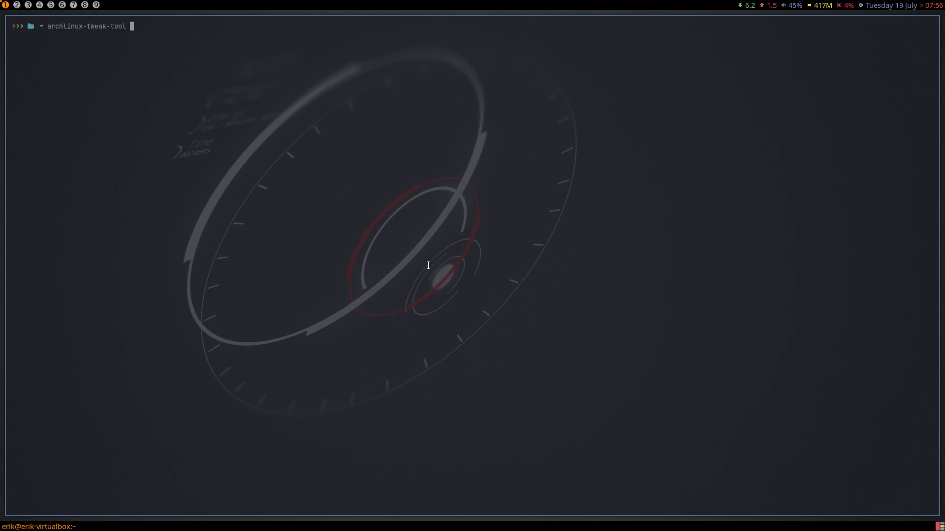
key(Return)
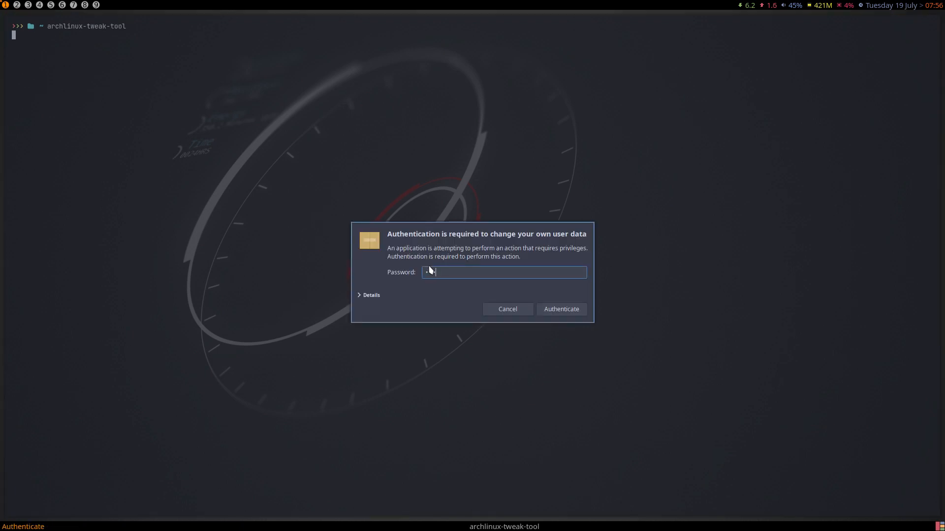
key(Return)
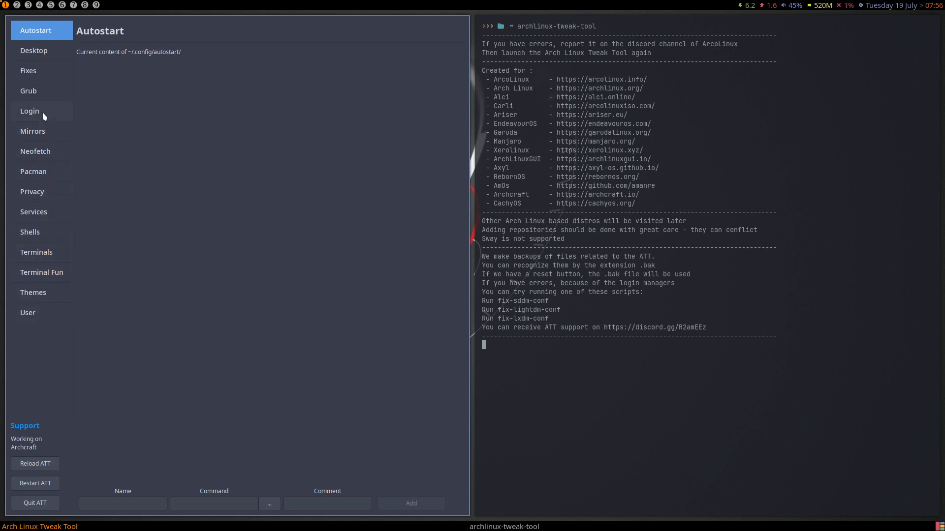
- Select the city-skyline thumbnail under Login > WALL, then save the SDDM settings
click(29, 111)
click(412, 57)
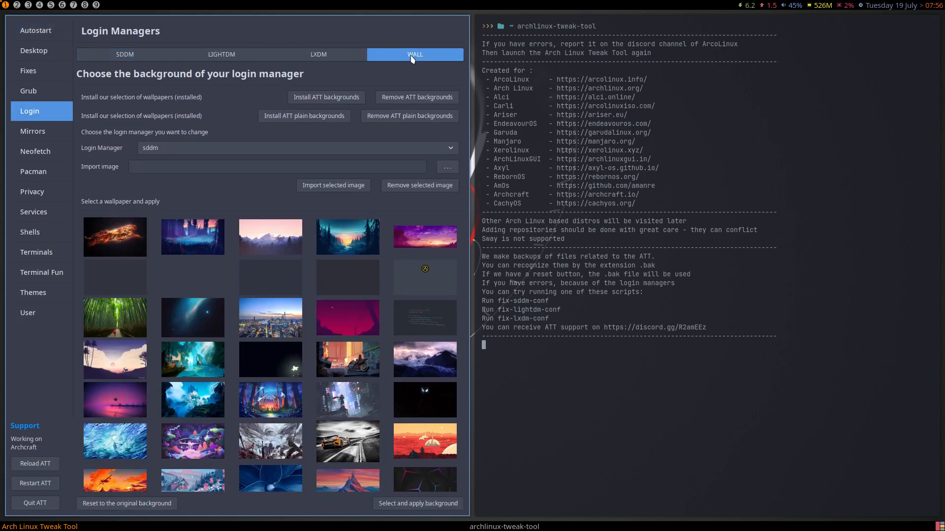
scroll(367, 347, down, 10)
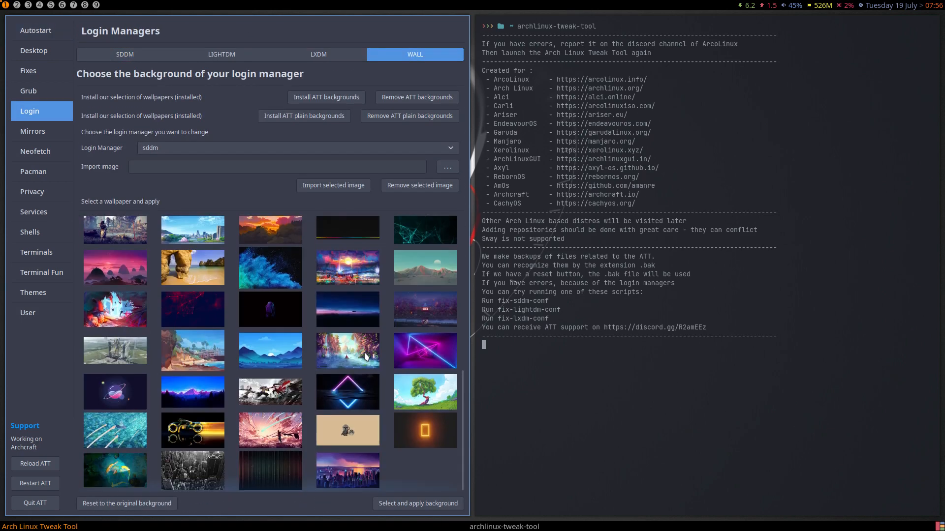
click(358, 479)
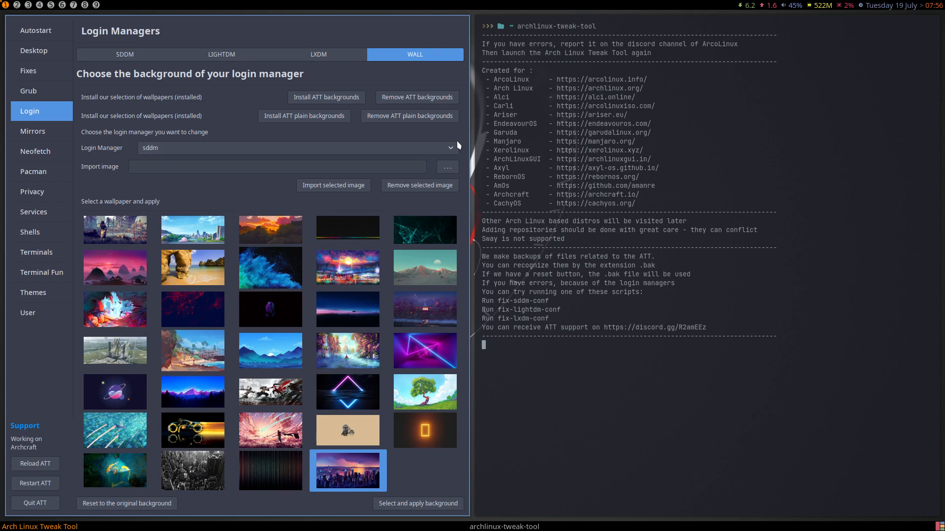
click(145, 55)
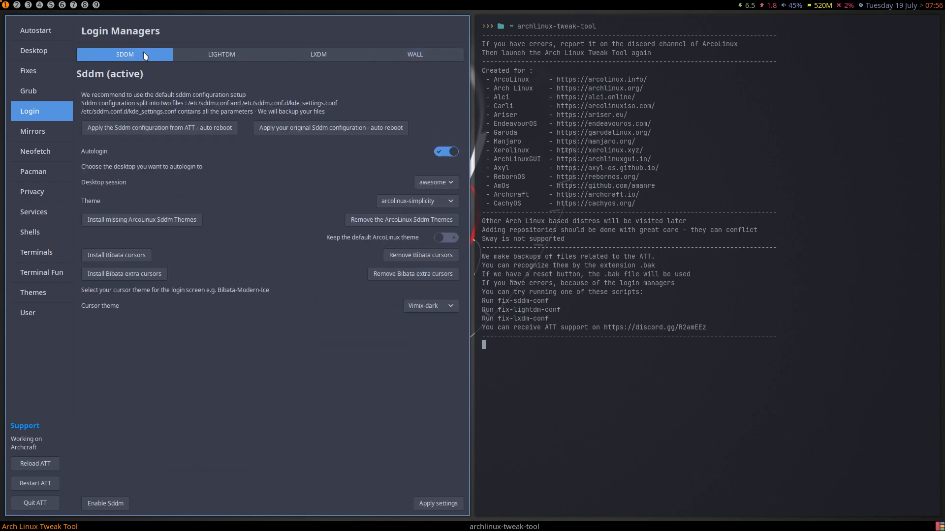
click(440, 505)
- Apply cyberpunk.jpg as the login background, confirm its saved path, and quit the tool
click(414, 67)
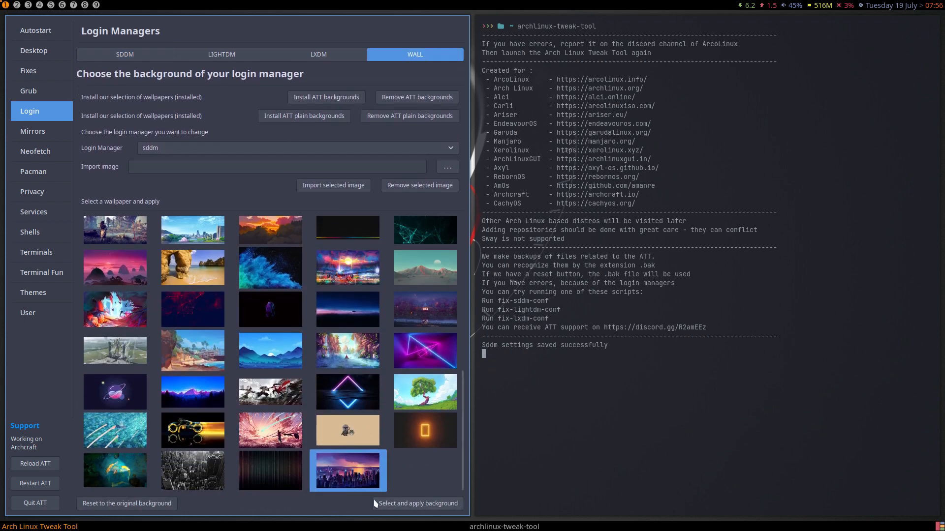
click(423, 506)
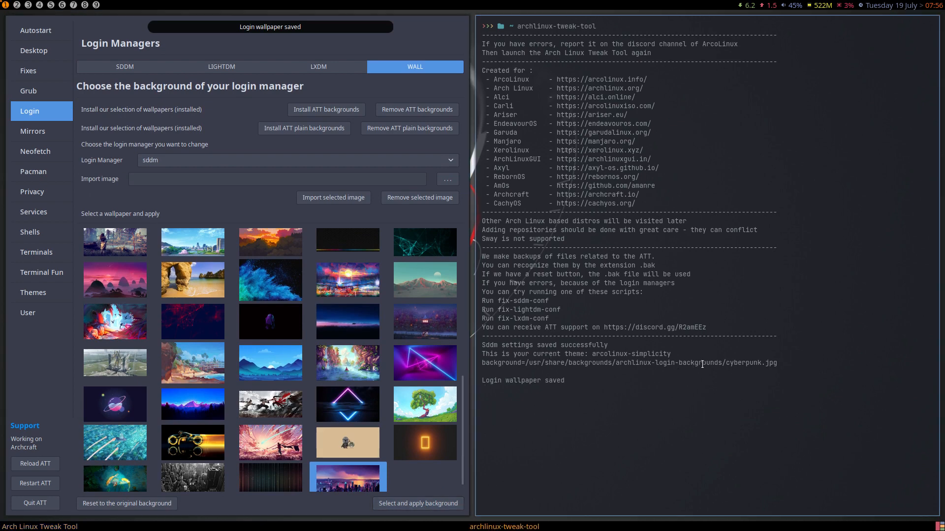
drag(702, 364, 802, 371)
click(35, 503)
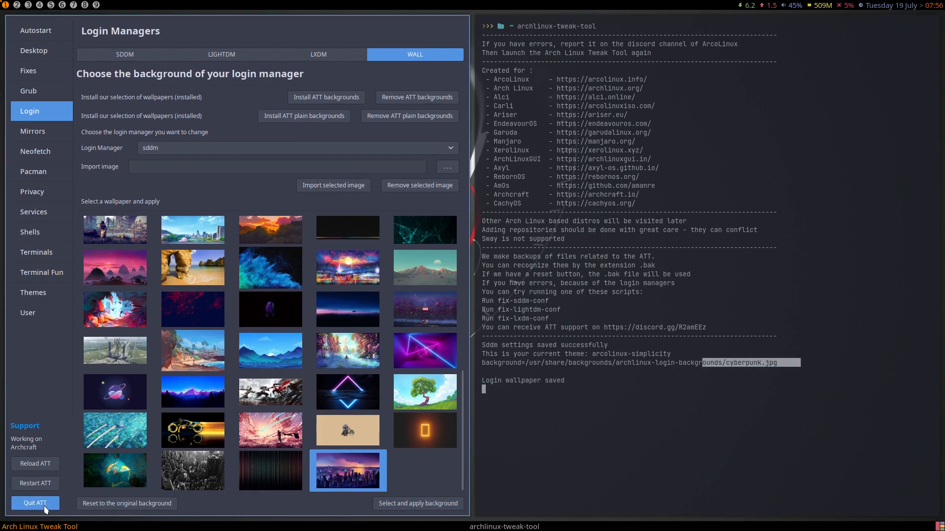
- Log out and sign back in at the SDDM greeter with the account password
key(super+x)
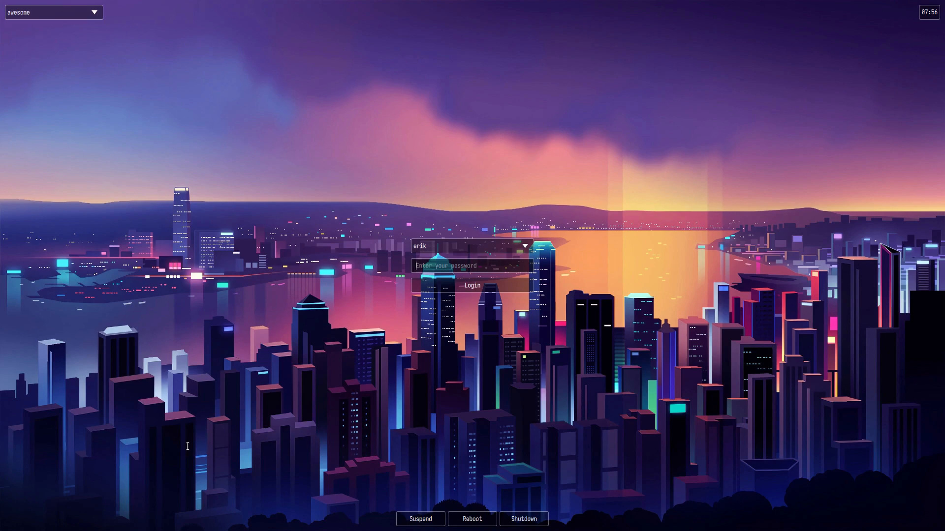
text(********)
key(Return)
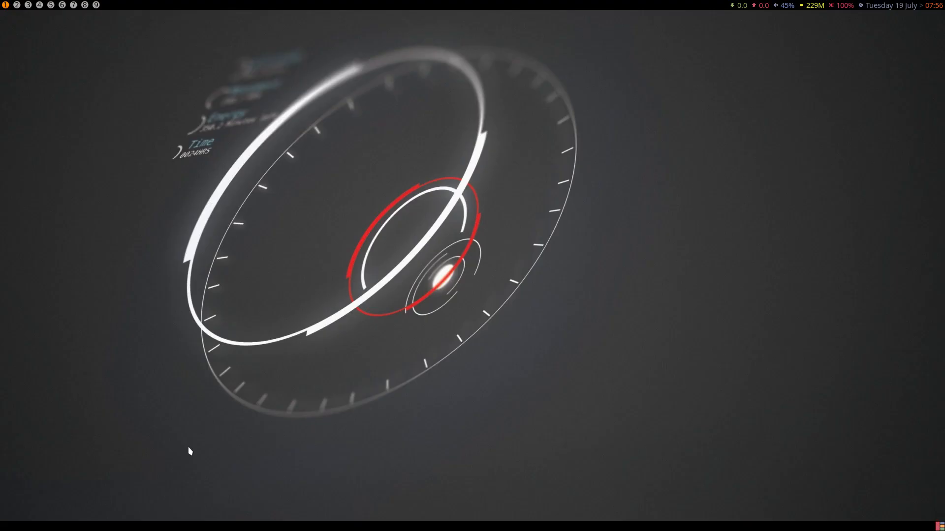
key(Escape)
- Launch archlinux-tweak-tool from a new terminal and authorise it with the password
key(super+Return)
text(archlinux-tweak-tool)
key(Return)
text(•••)
key(Return)
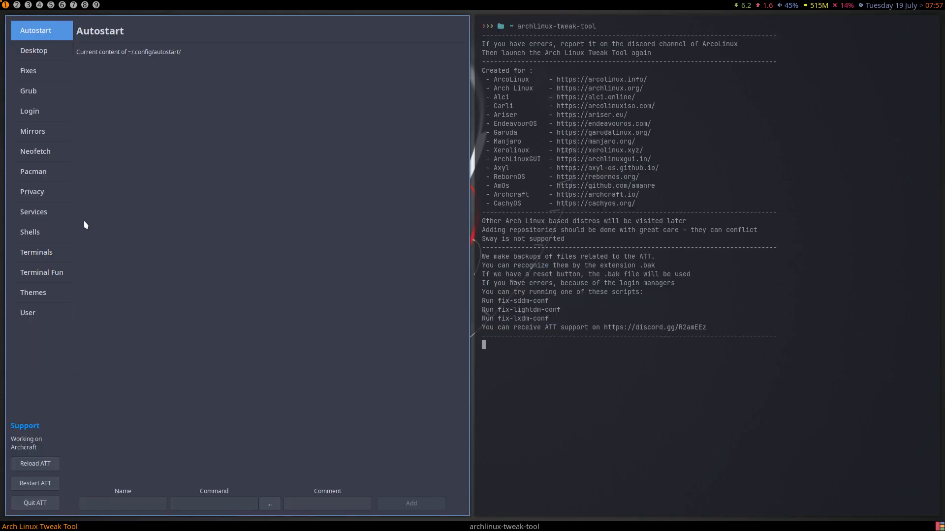
- Browse Desktop, Fixes and Grub, then view LightDM and return to the SDDM login page
click(45, 59)
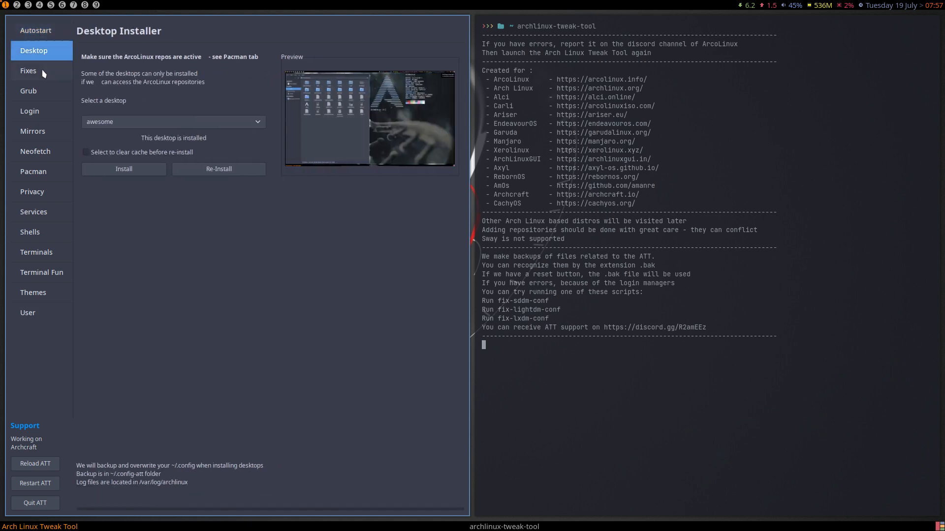
click(44, 74)
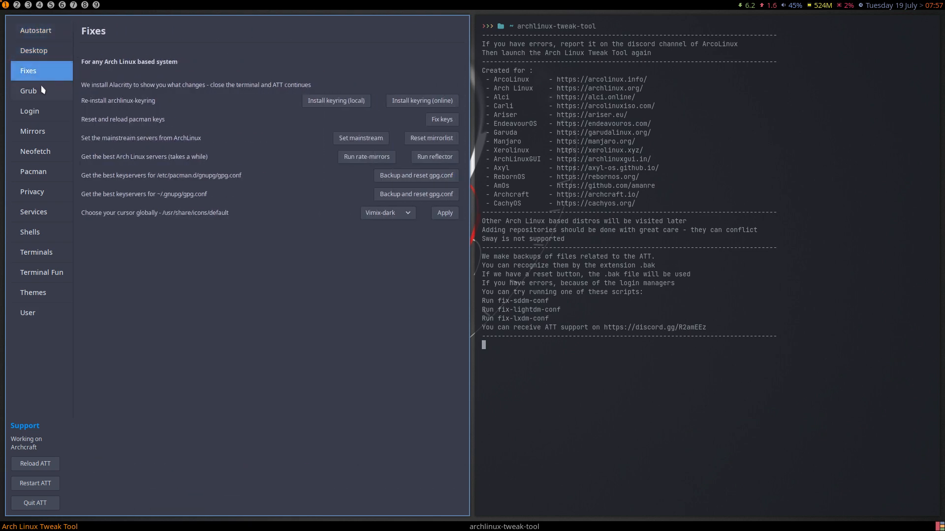
click(43, 90)
click(44, 114)
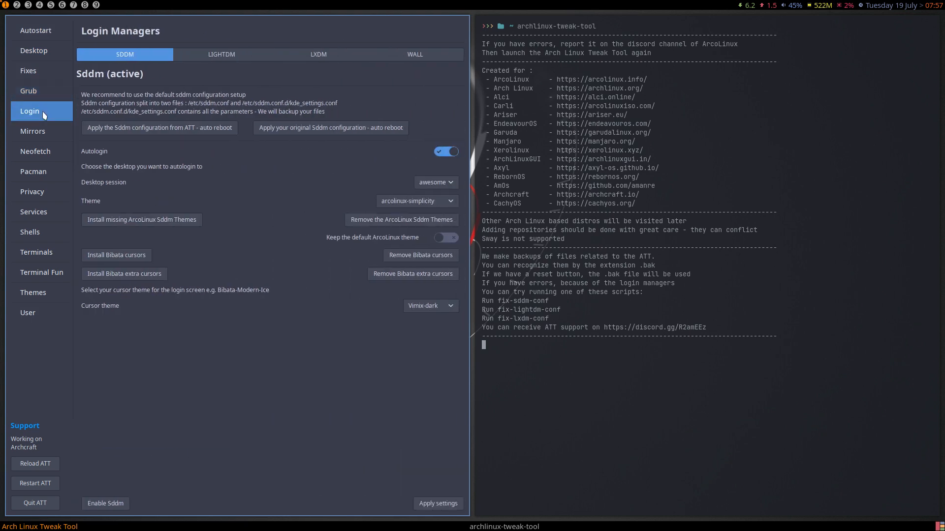
click(214, 59)
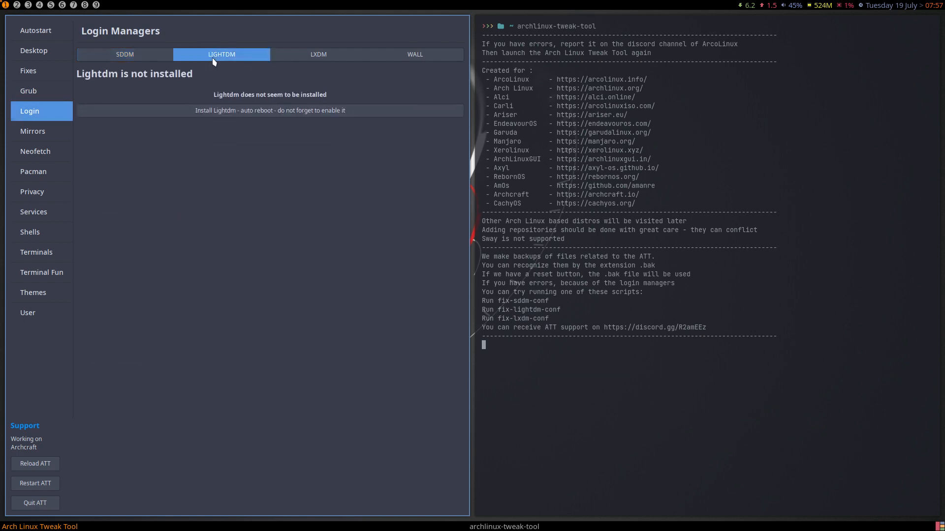
click(150, 56)
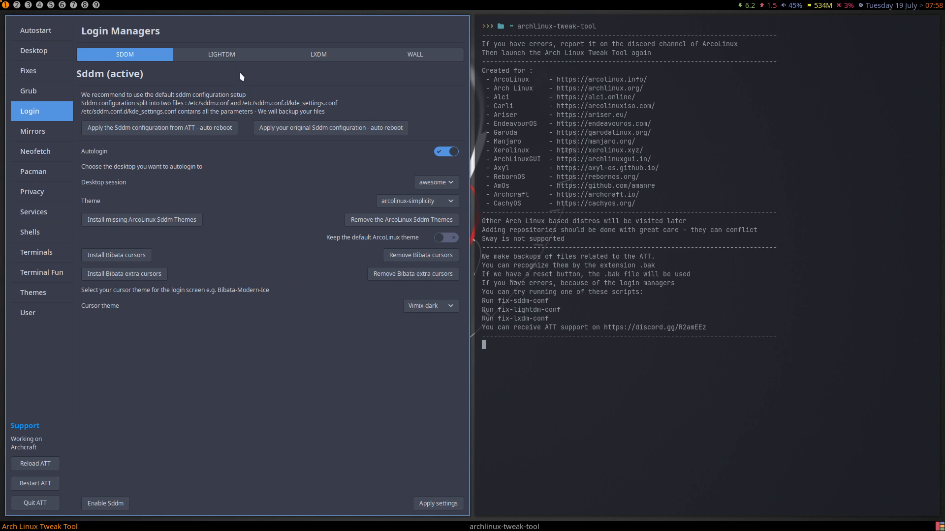
- Install LightDM with its GTK greeter and greeter settings, then reopen the LightDM tab under Login
click(234, 59)
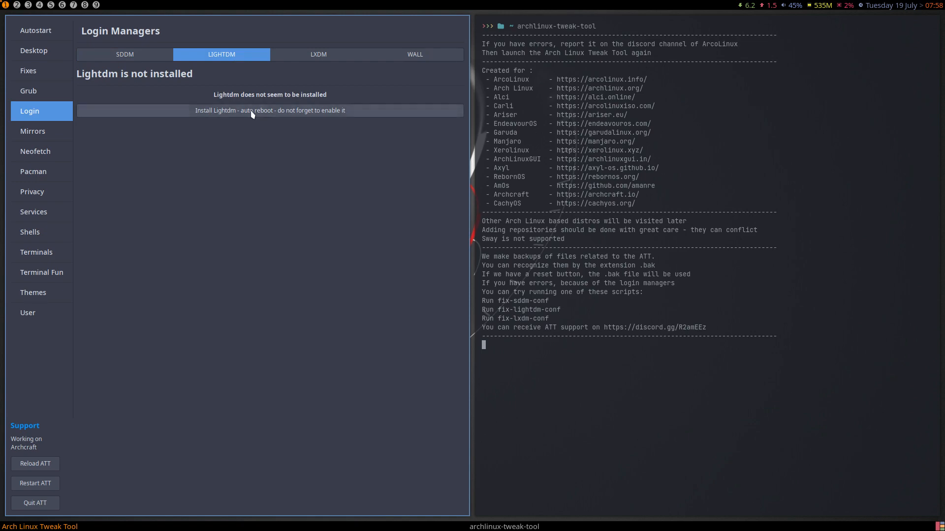
click(252, 112)
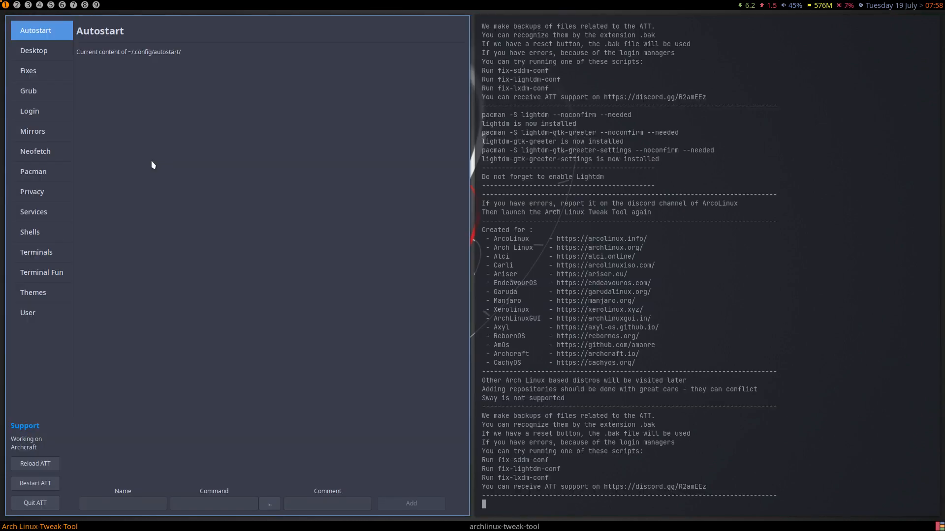
click(33, 115)
click(246, 54)
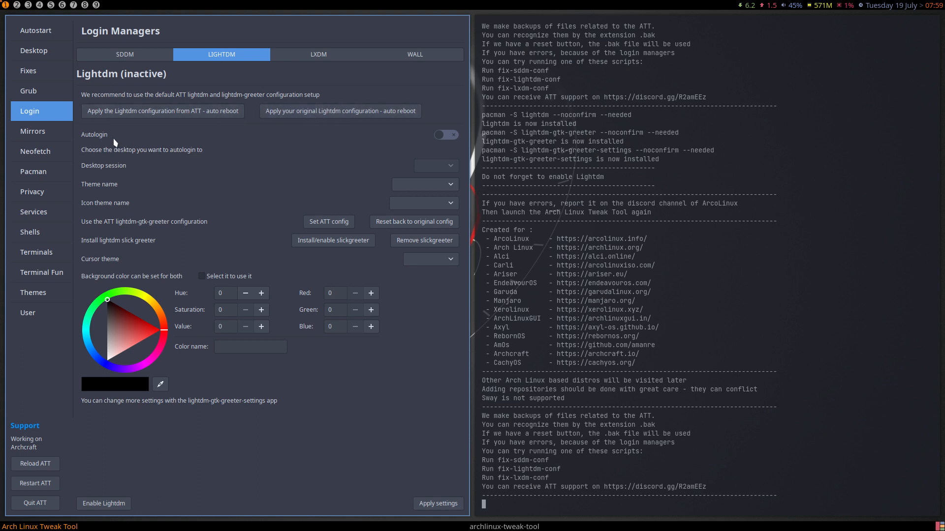
- Enable autologin with the awesome session, Arc-Dark greeter theme, Luna-Dark icons and Vimix-dark cursors
click(449, 136)
click(450, 165)
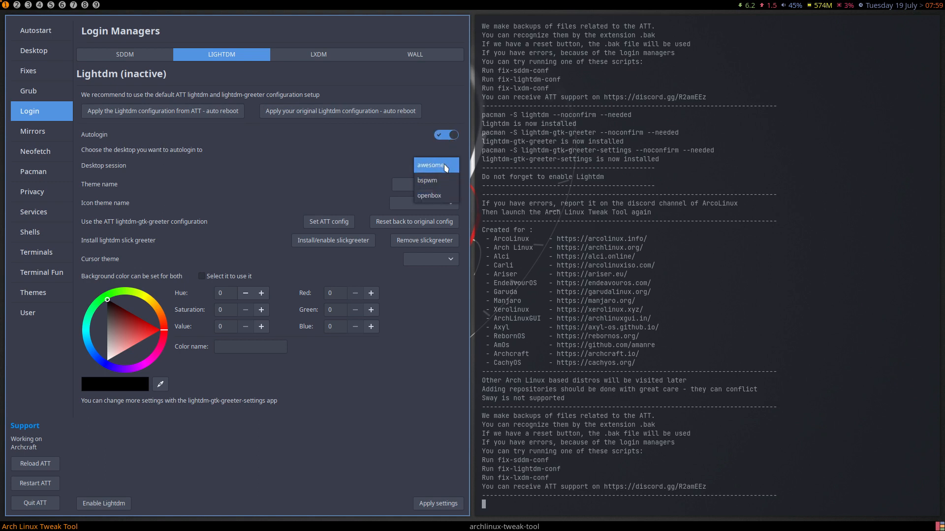
click(445, 165)
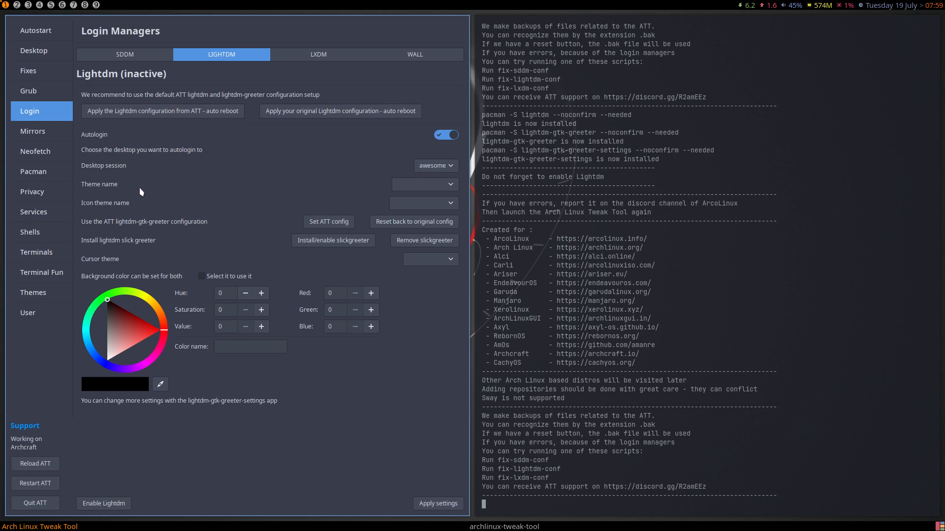
click(406, 189)
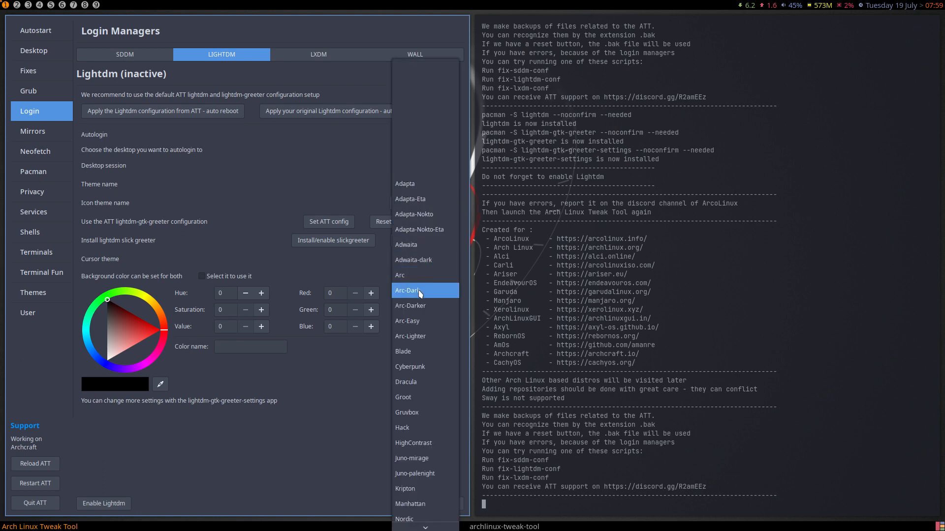
scroll(422, 309, down, 6)
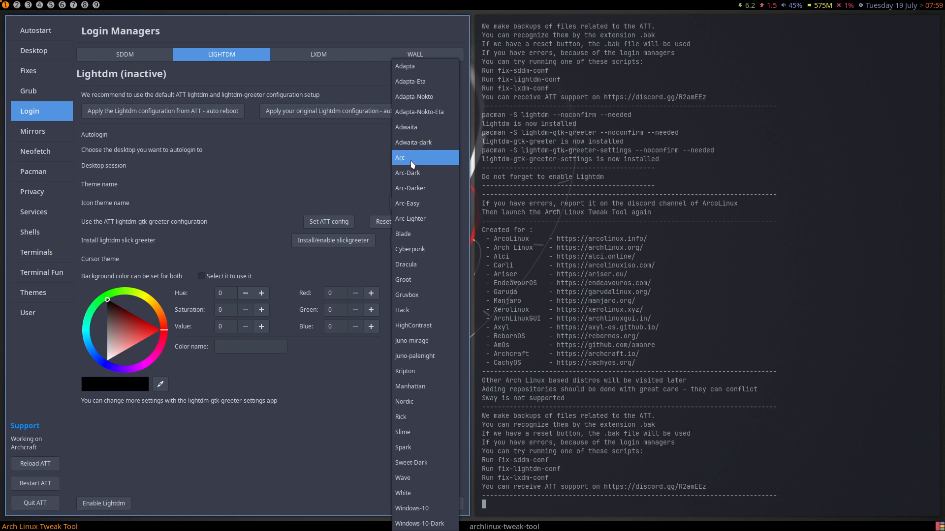
click(413, 173)
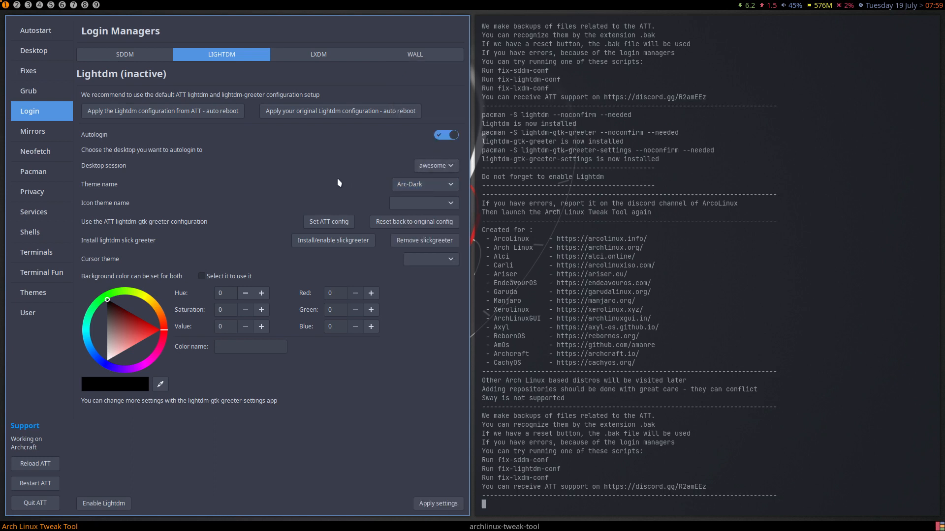
click(420, 205)
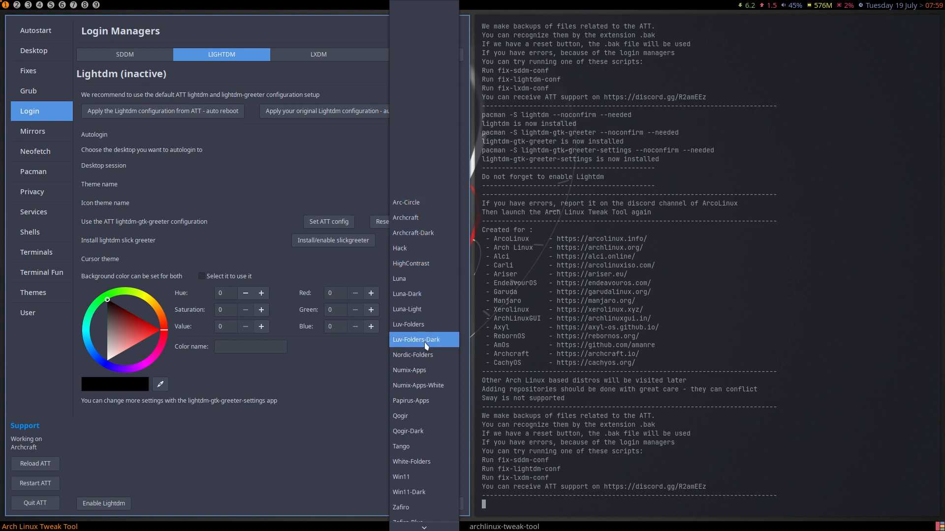
click(420, 297)
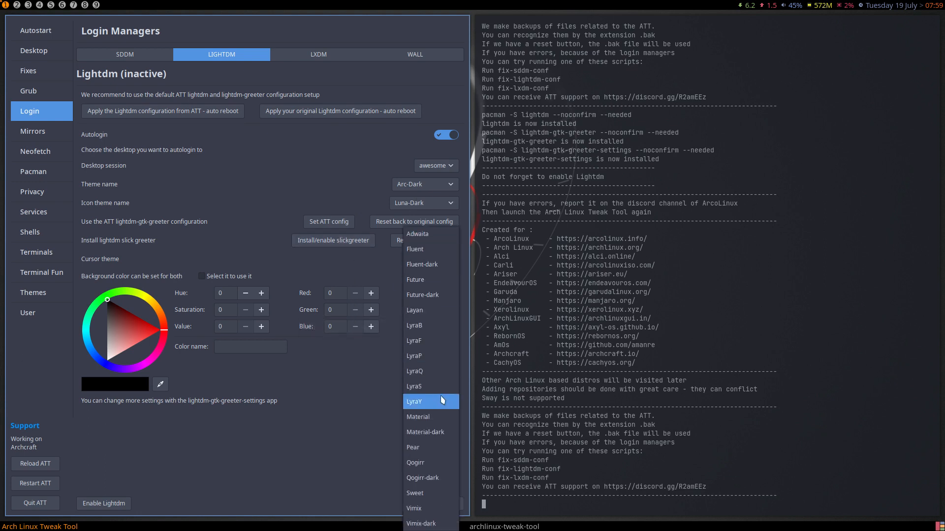
click(433, 525)
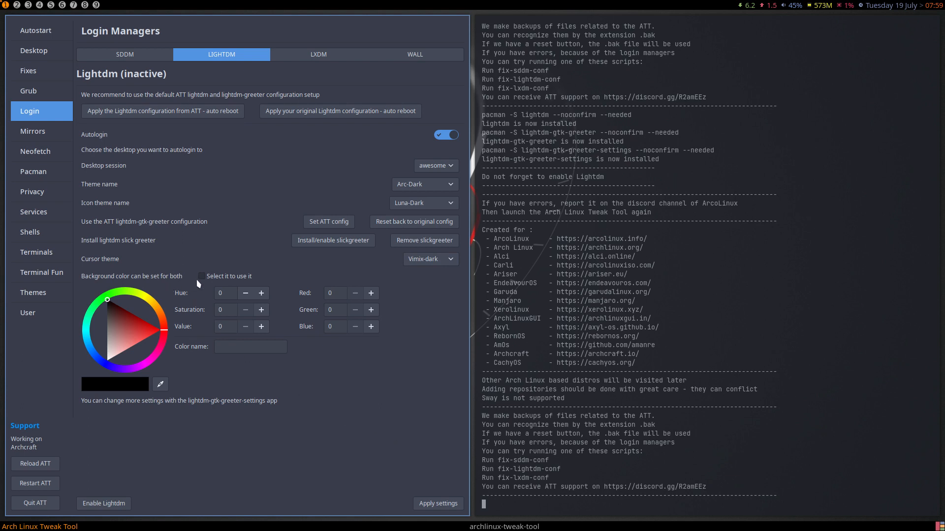
- Pick dark red #5E0000 as the greeter background colour, leaving the shared-background option off
drag(150, 335, 128, 308)
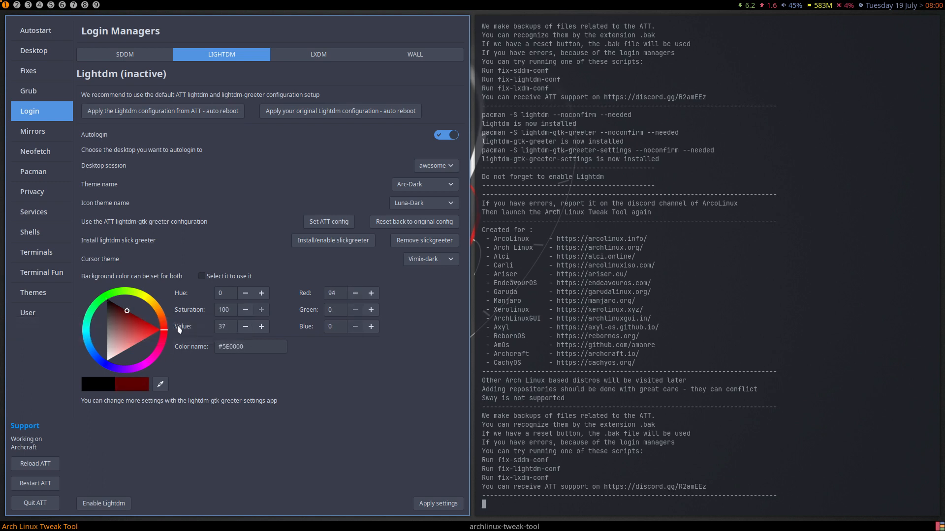
click(201, 276)
click(212, 278)
- Enable LightDM as the login manager and check the enable command in the terminal output
click(111, 506)
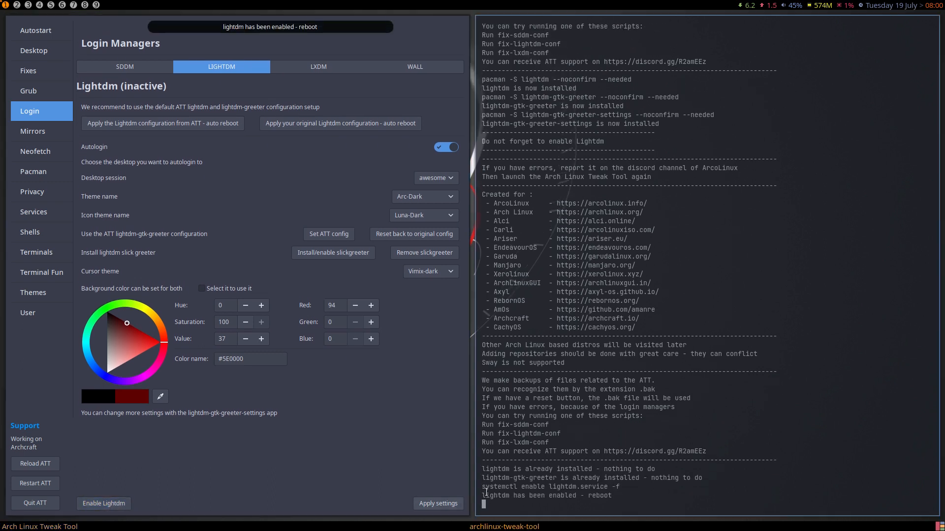
drag(621, 487, 482, 487)
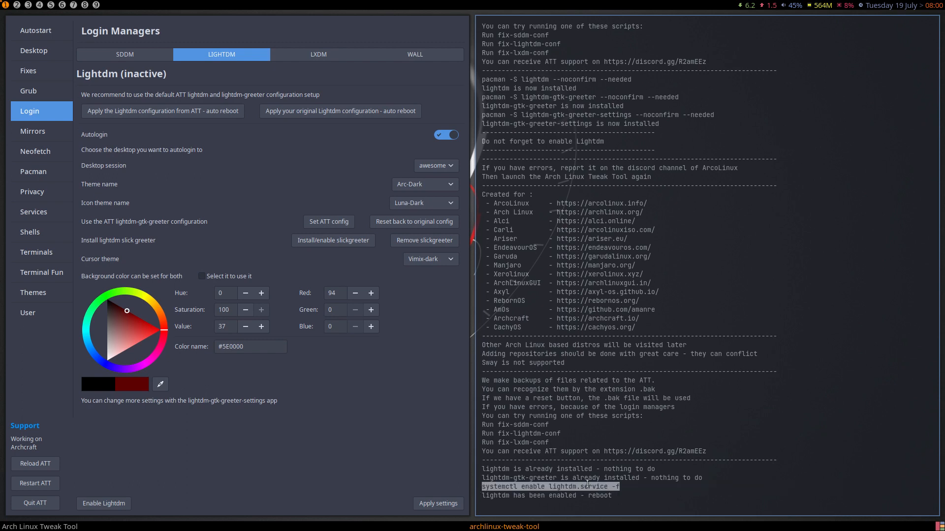
click(629, 486)
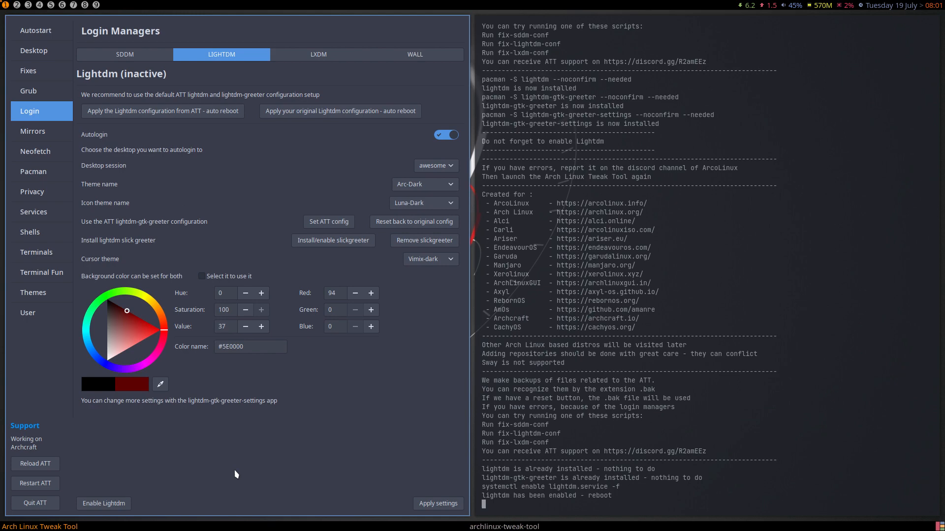
- Quit the Tweak Tool and run sudo reboot with the account password
click(35, 503)
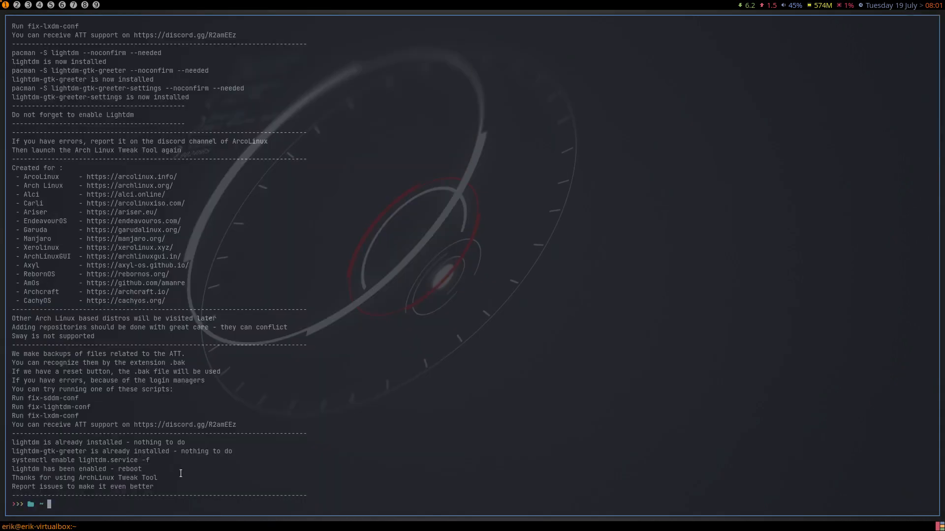
text(sudo reboot)
key(Return)
text(****)
key(Return)
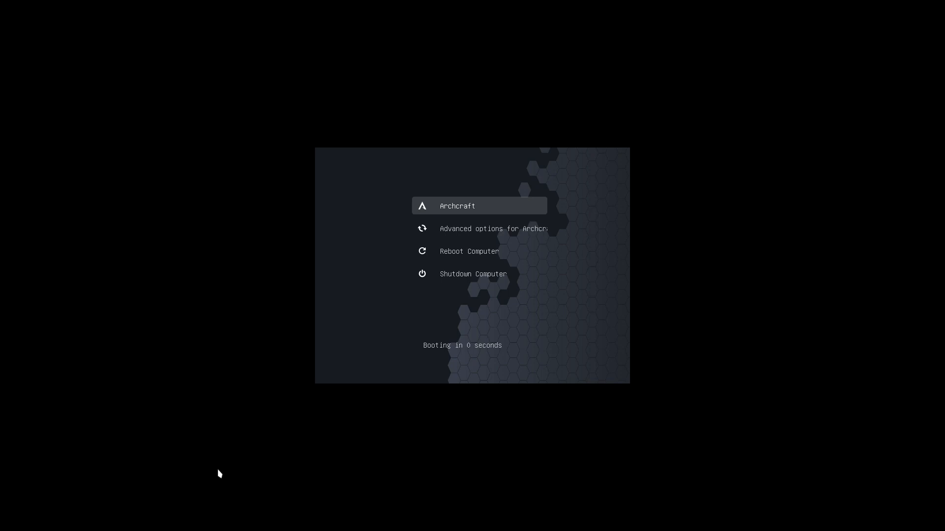
- Boot the Archcraft entry from the GRUB menu
key(Down)
key(Down)
key(Down)
key(Up)
key(Up)
key(Up)
key(Return)
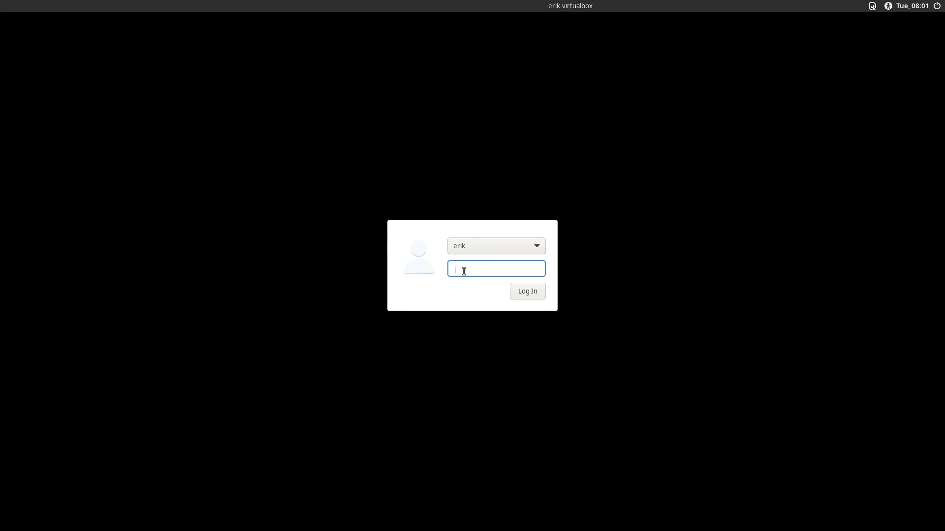
- Log in at the LightDM greeter with the password, then log out via the power menu
key(Return)
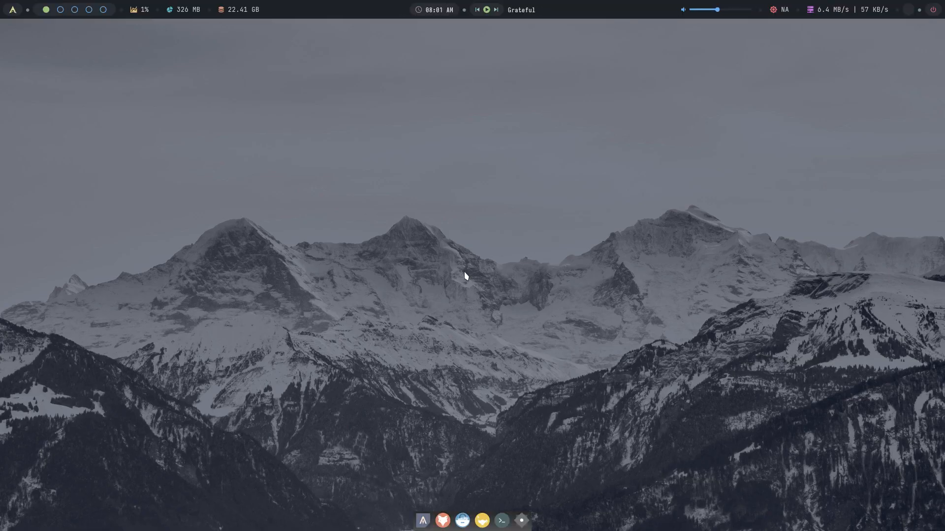
click(933, 10)
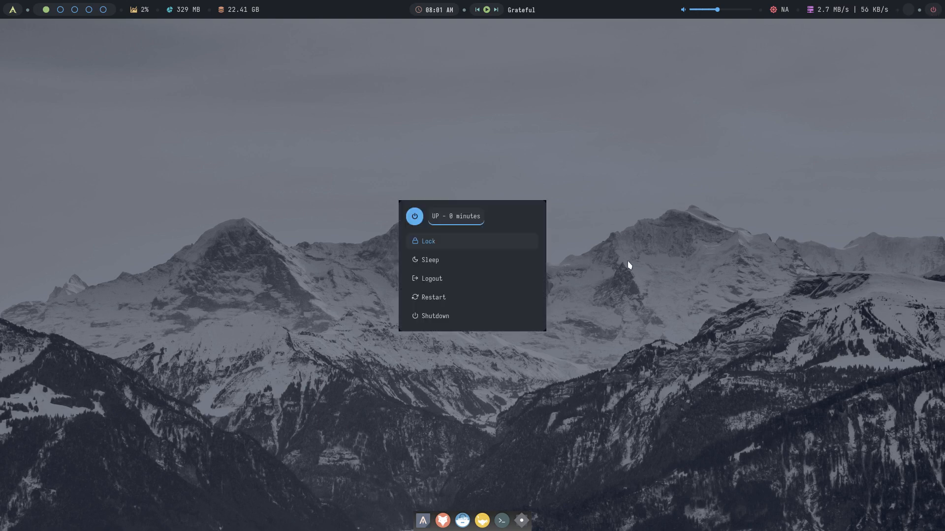
click(454, 279)
text(y)
key(Return)
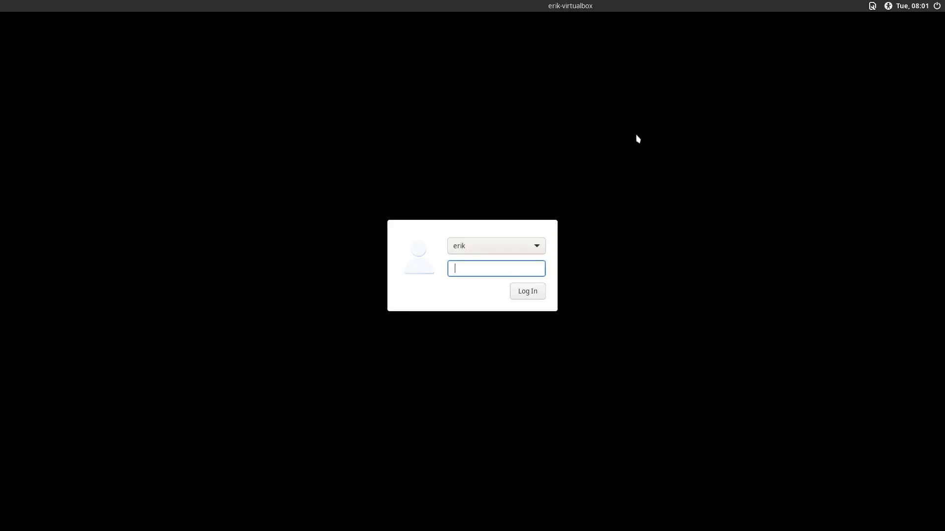
- Check the greeter's session list and log back in with the password
click(874, 6)
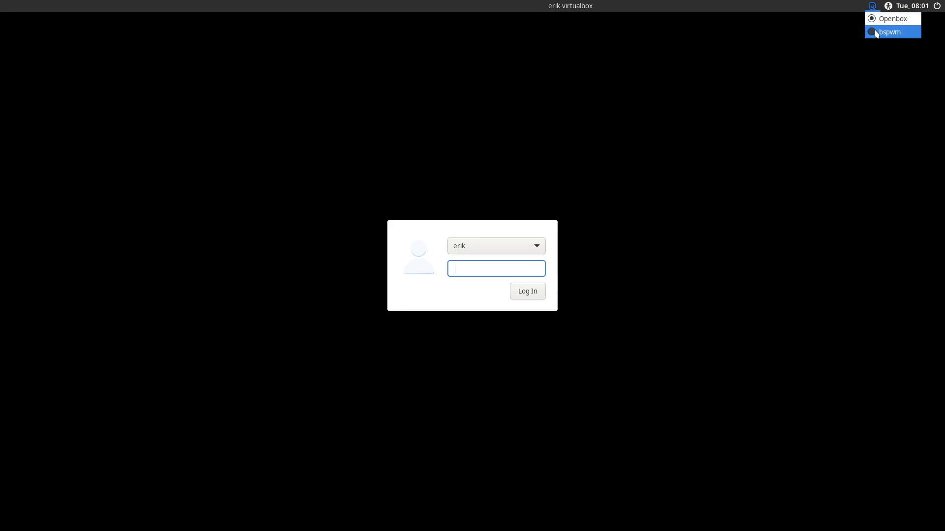
click(883, 31)
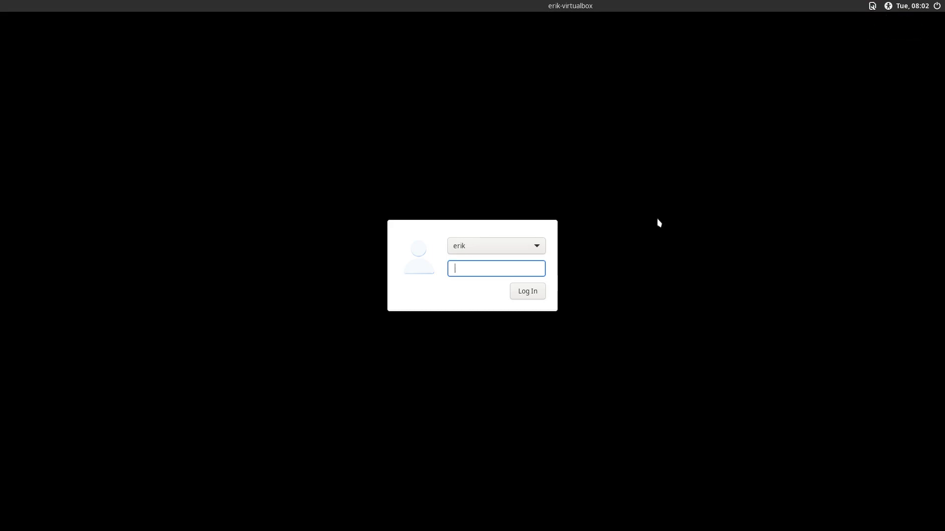
text(••••)
key(BackSpace)
key(BackSpace)
key(BackSpace)
key(BackSpace)
text(••••)
key(Return)
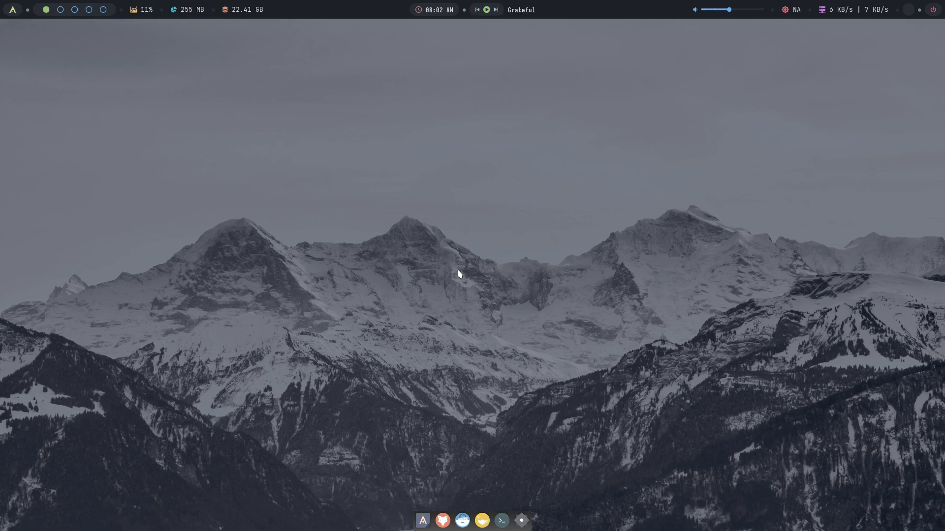
- Launch archlinux-tweak-tool from a new terminal with the password and open its LightDM settings
click(423, 521)
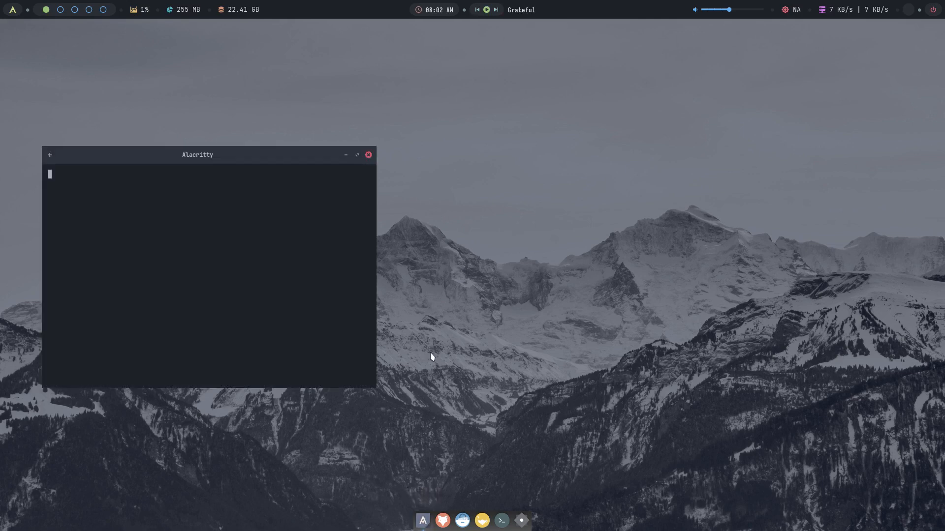
text(arch)
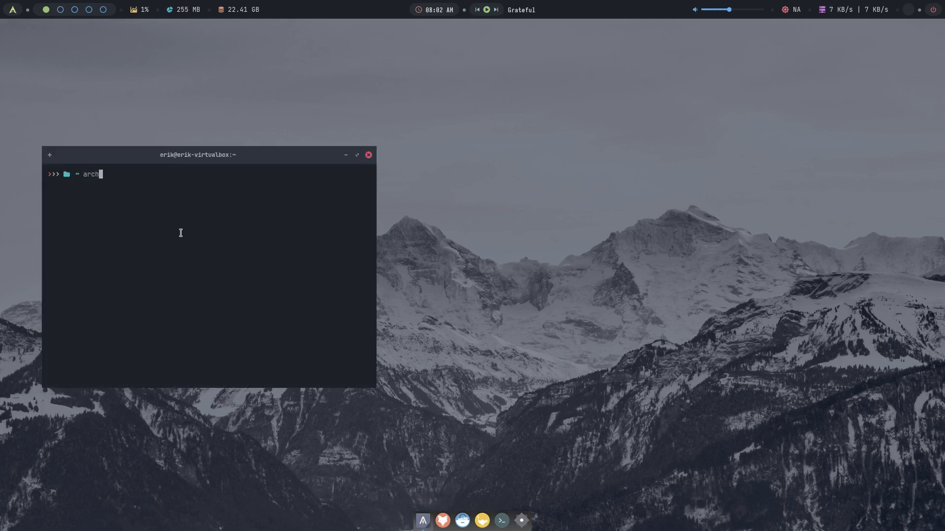
text(linux-tweak-tool)
key(Return)
text(•••)
key(Return)
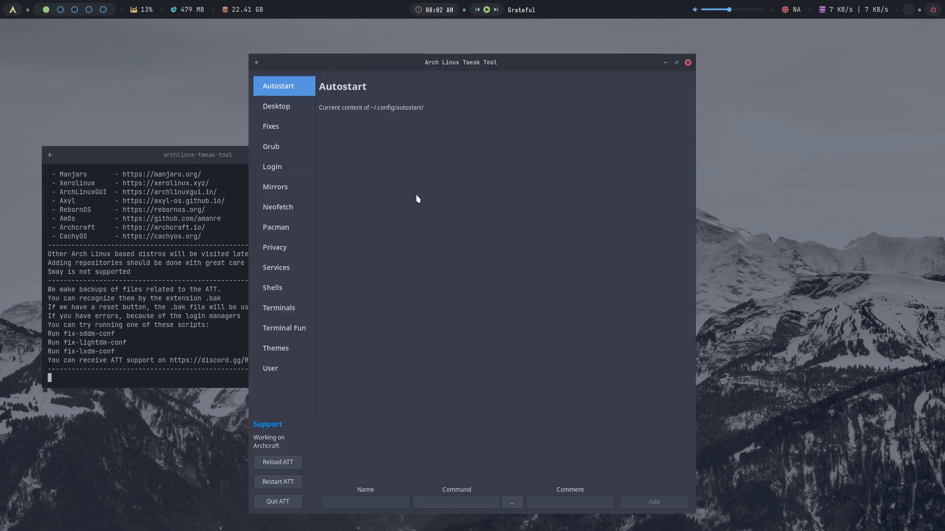
drag(478, 65, 623, 38)
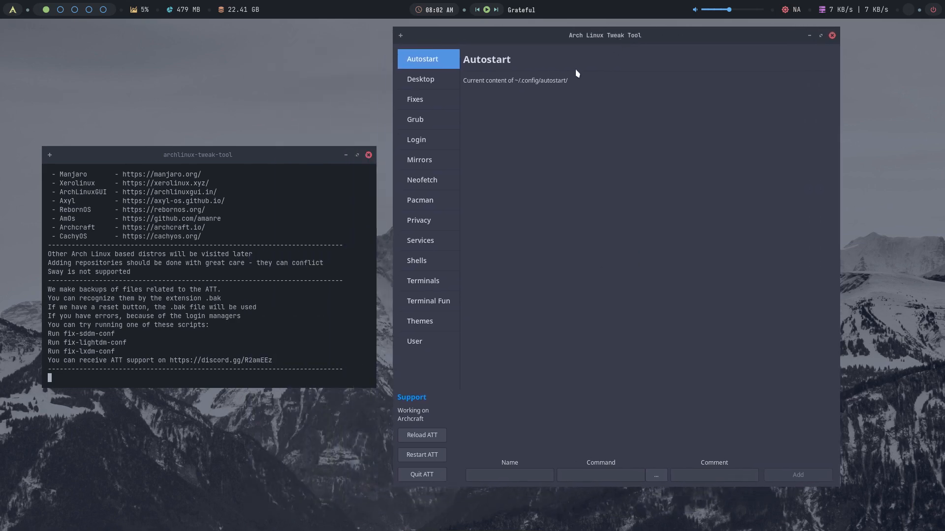
click(434, 143)
click(639, 85)
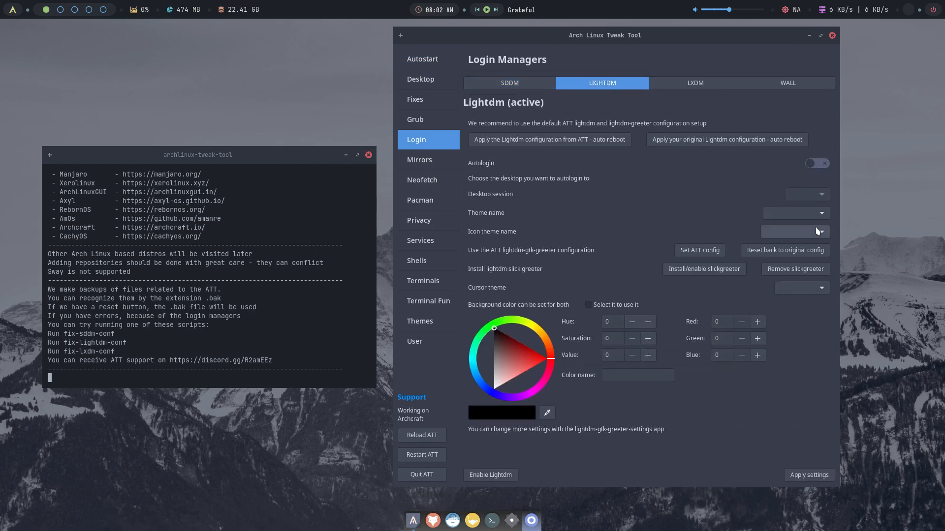
- Enable autologin into awesome with Arc-Dark theme, Luna-Dark icons and Vimix-dark cursor, and apply
click(823, 167)
click(822, 194)
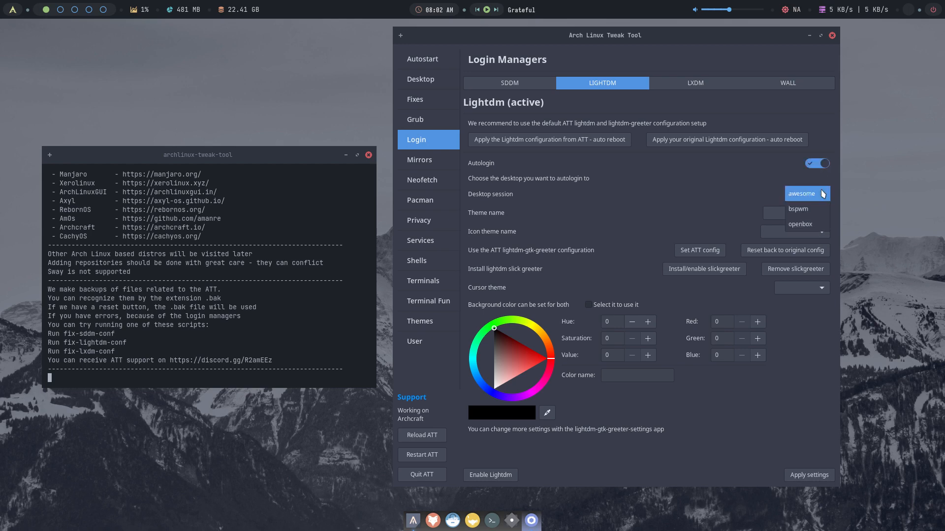
click(822, 194)
click(820, 213)
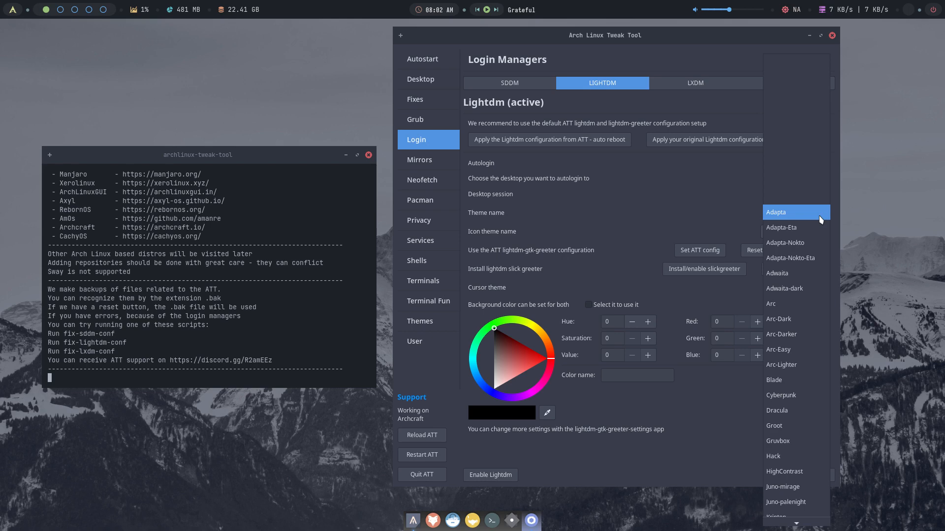
click(809, 320)
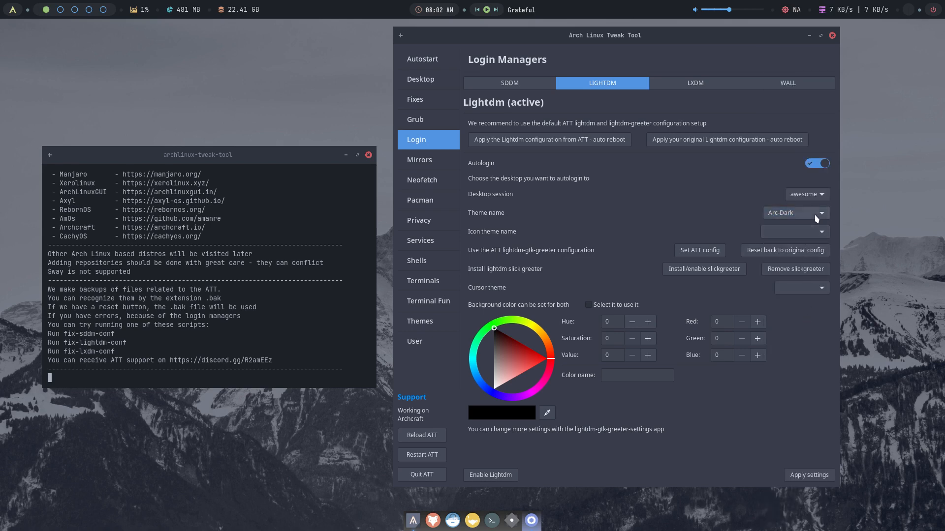
click(819, 232)
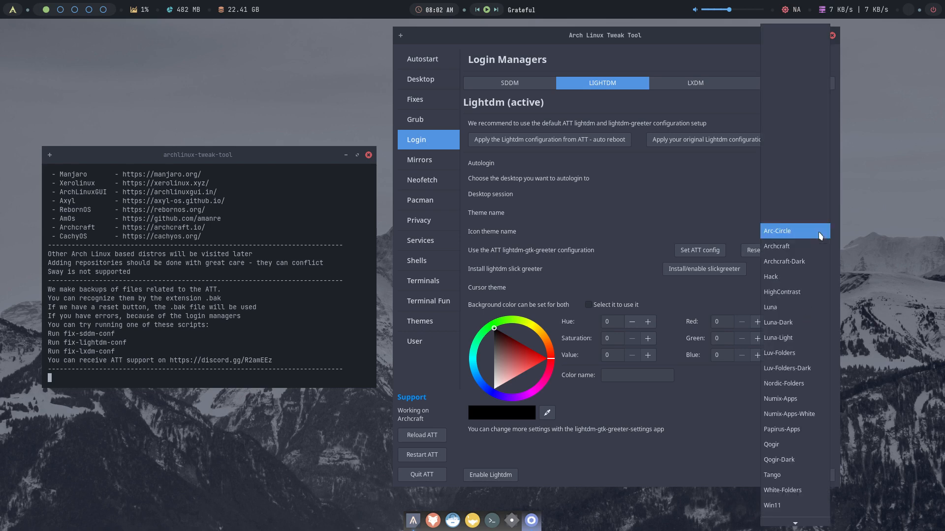
click(805, 324)
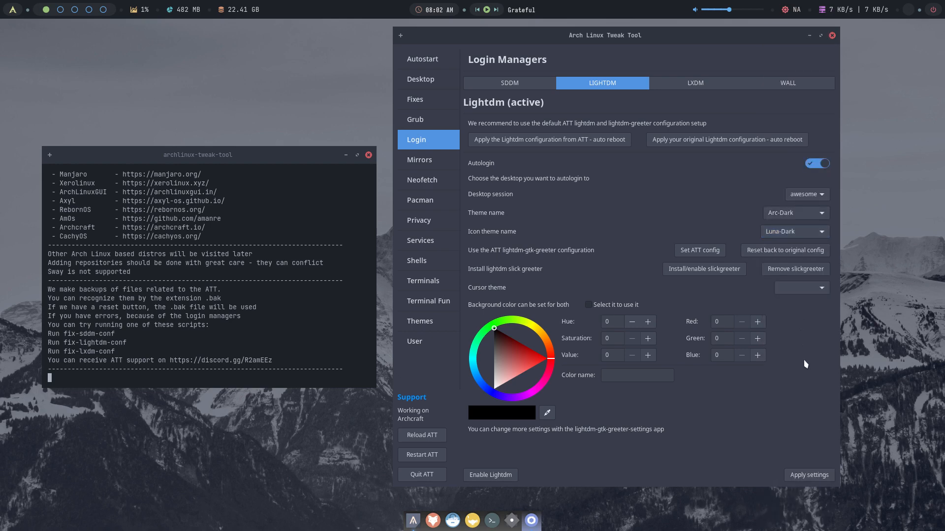
click(818, 288)
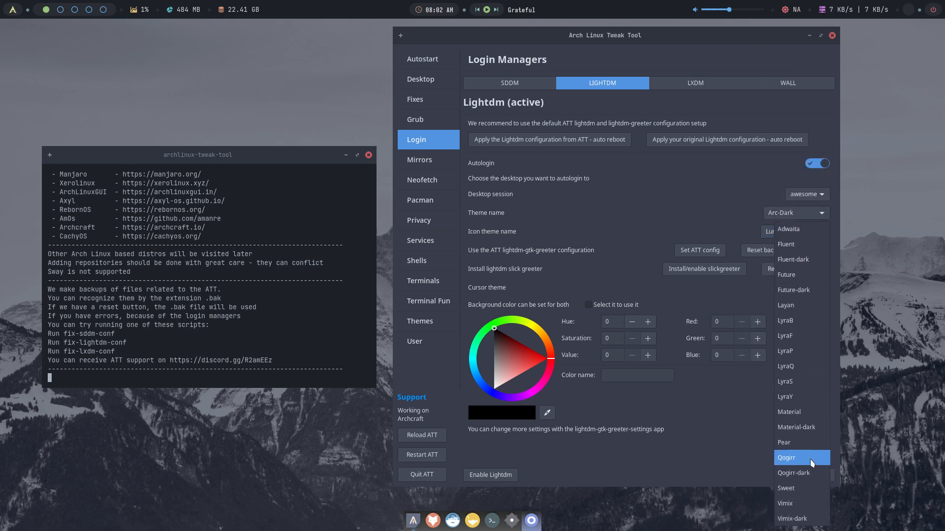
click(807, 519)
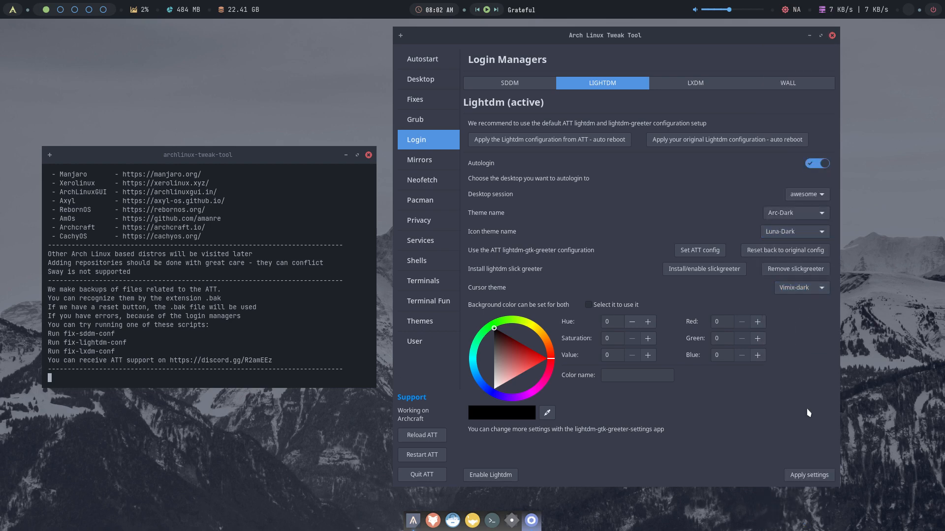
click(805, 475)
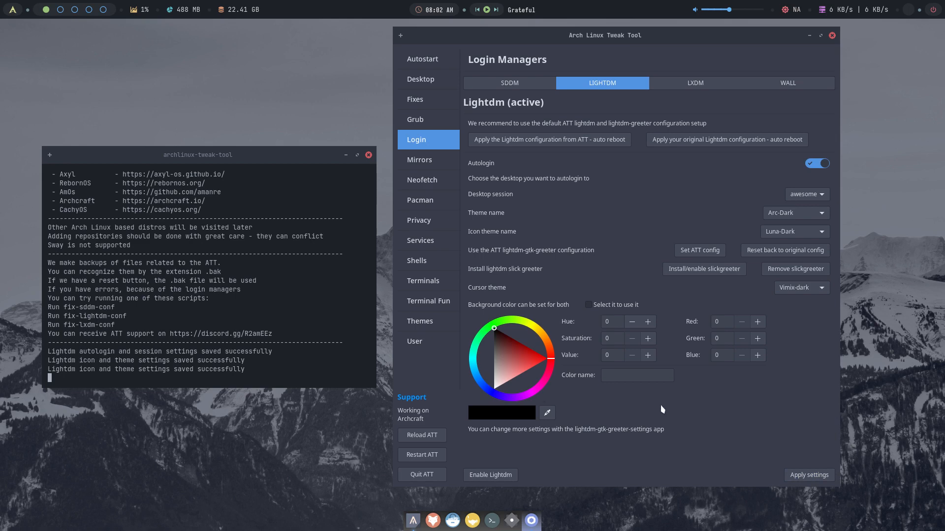
- Choose the black-and-white race car image as the LightDM login wallpaper and apply it
click(801, 90)
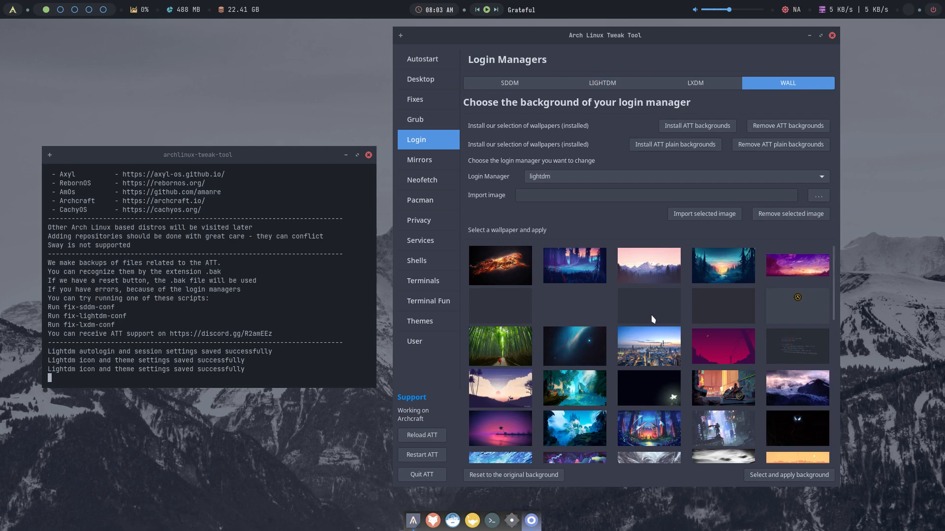
click(490, 306)
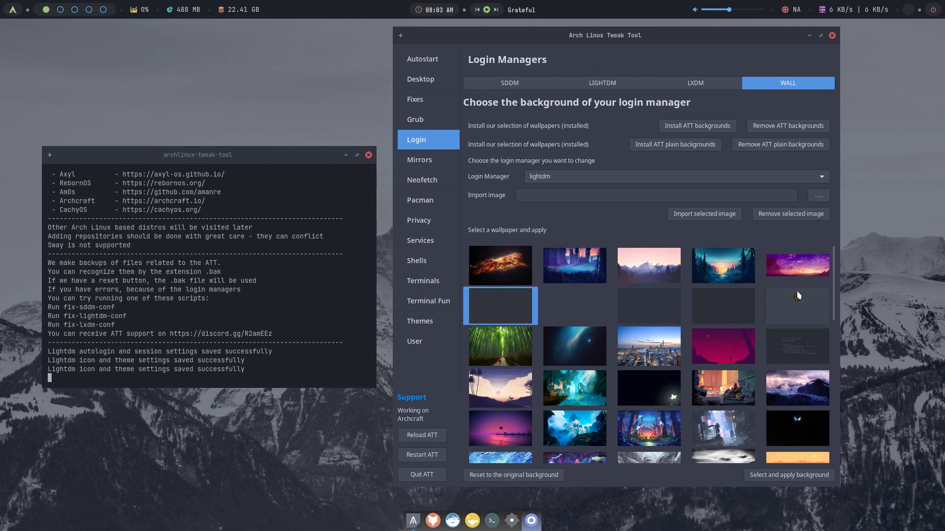
click(803, 304)
click(753, 343)
click(792, 349)
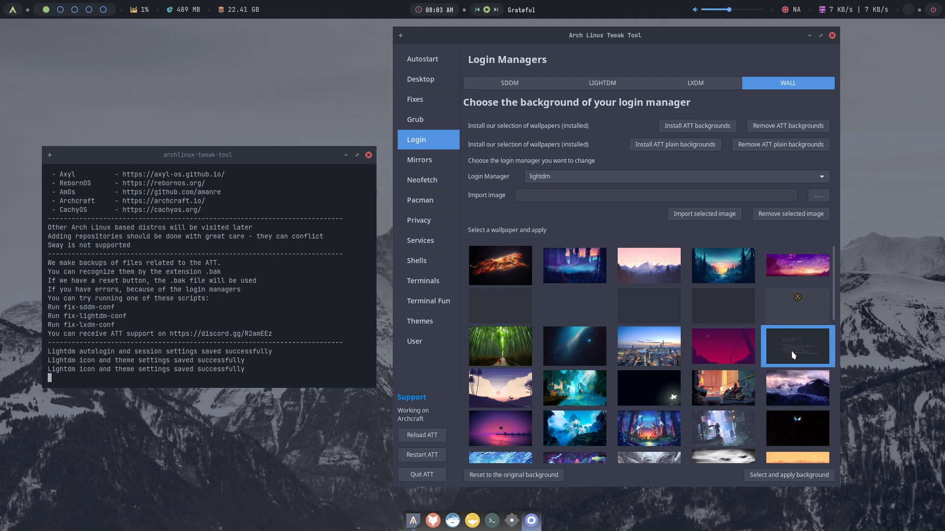
click(499, 431)
scroll(657, 334, down, 3)
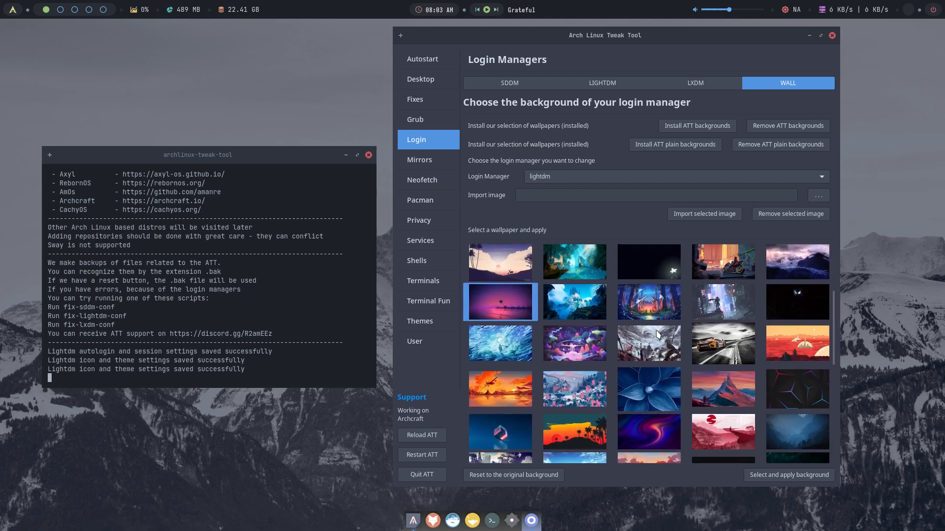
click(584, 342)
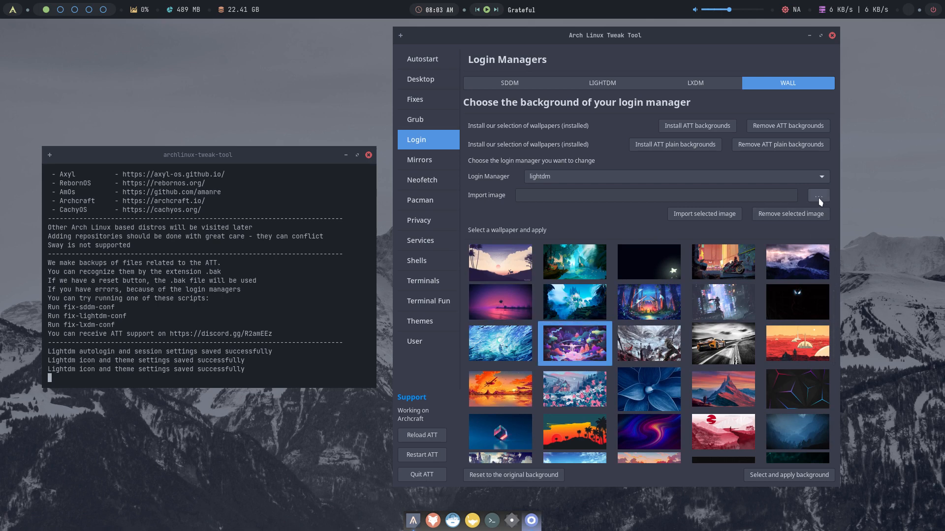
click(727, 336)
click(792, 476)
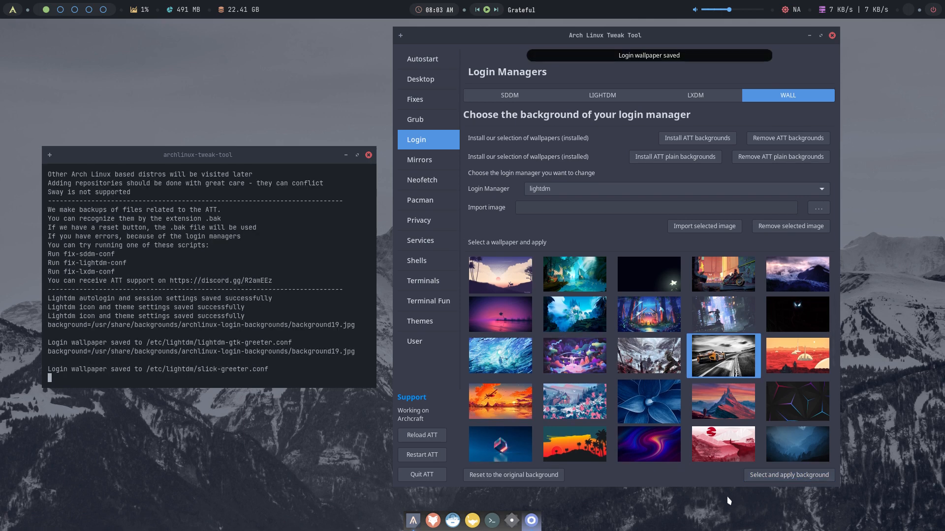
- Note the background19 file name in the output and quit the Tweak Tool
drag(292, 351, 342, 354)
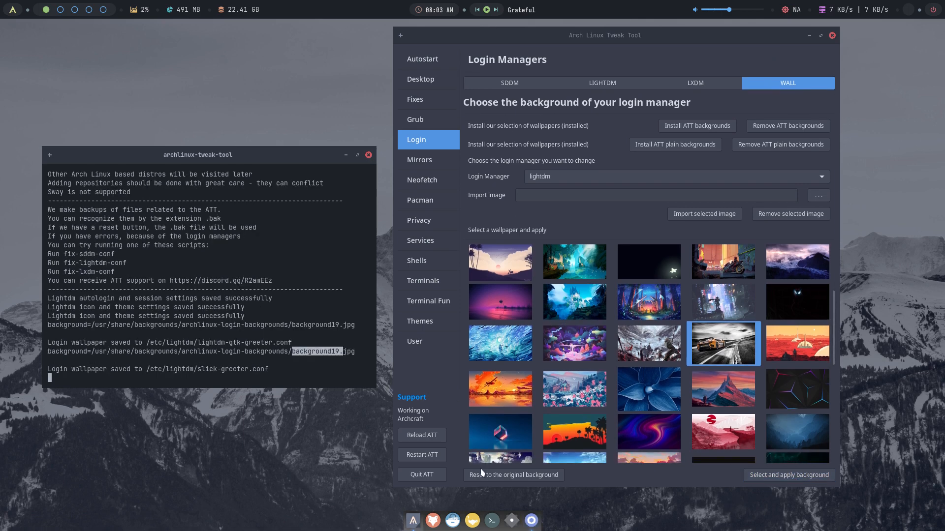
click(428, 476)
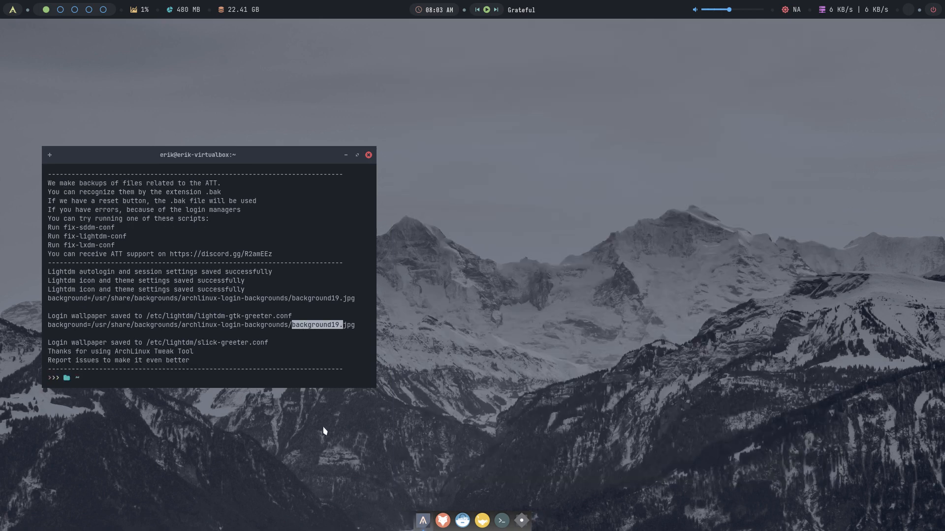
text(su)
key(BackSpace)
key(BackSpace)
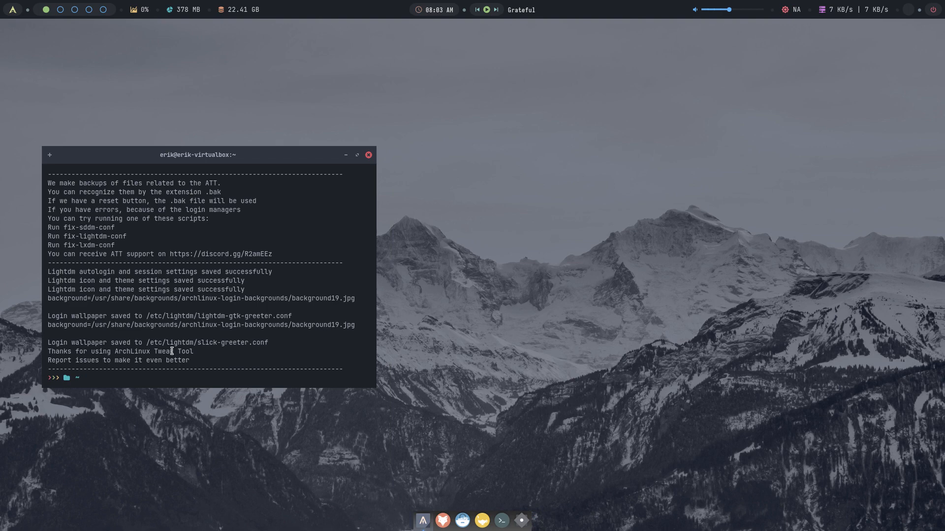
- Log out of the Archcraft session from the power menu, confirming with y
click(933, 11)
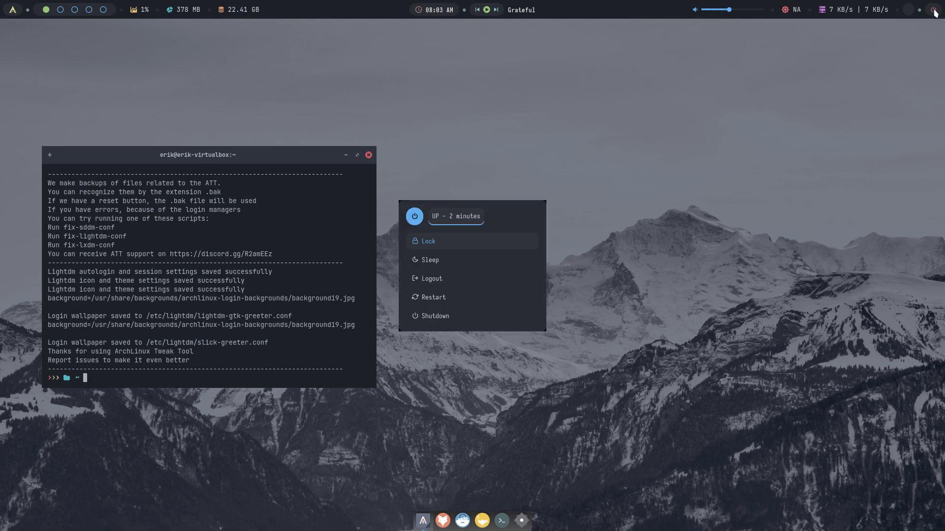
click(428, 282)
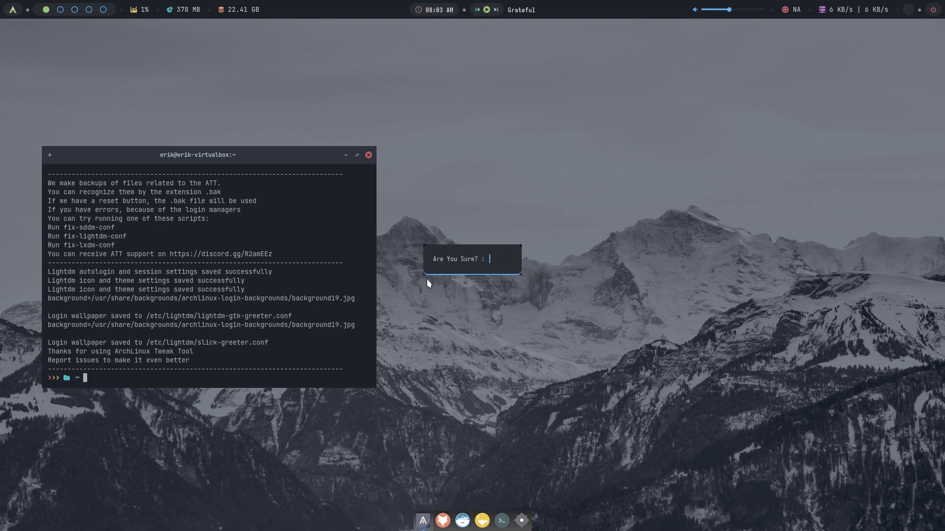
text(y)
key(Return)
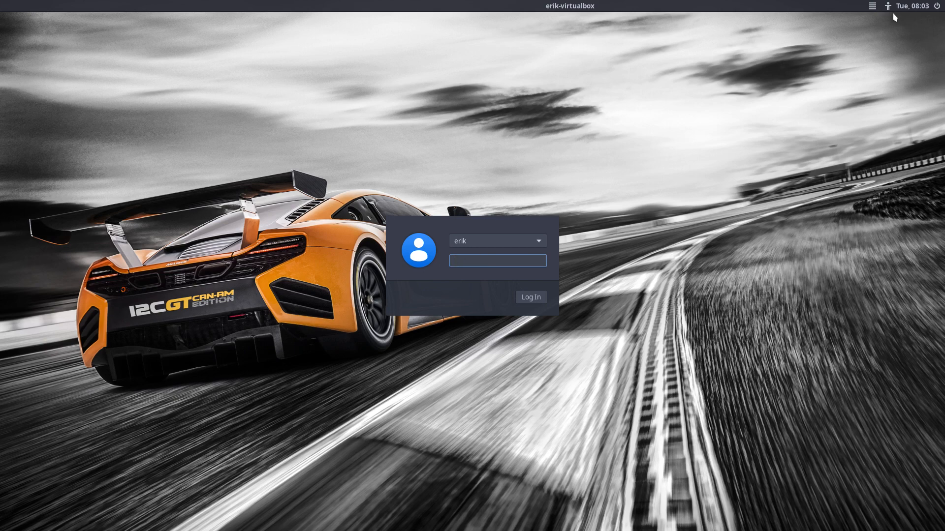
- Check the session list at the race-car greeter and log back in with the password
click(871, 6)
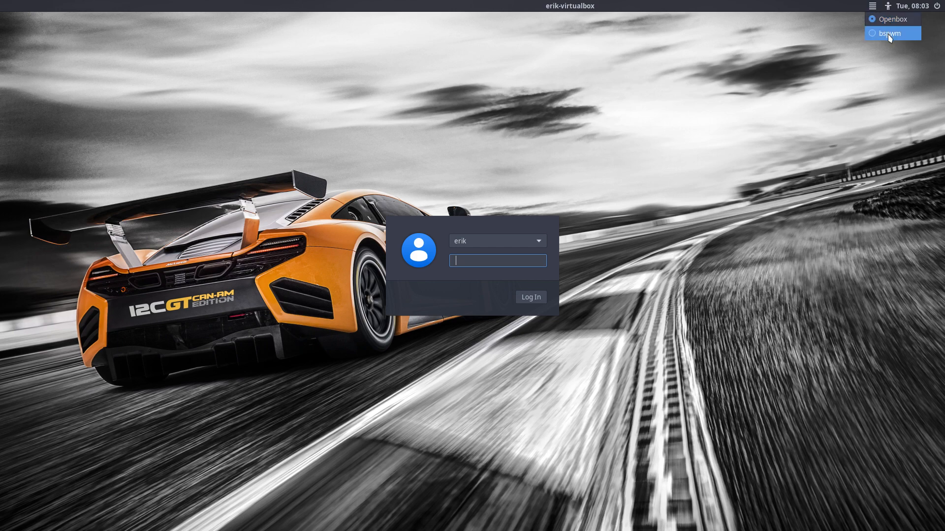
key(Right)
click(589, 189)
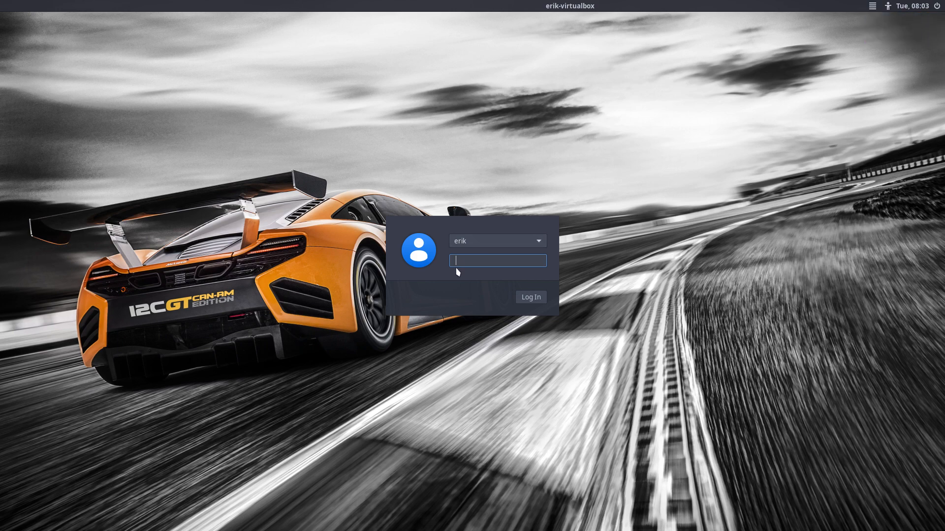
text(****)
key(Return)
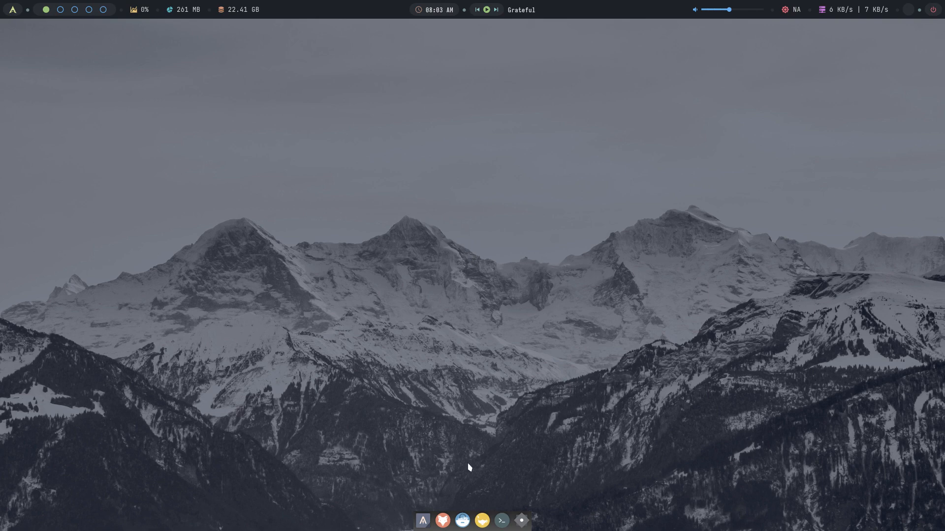
- List the installed sessions with ls /usr/share/xsessions/ in a new terminal
click(502, 521)
text(ls /usr/shar)
key(Tab)
text(xs)
key(Tab)
key(Return)
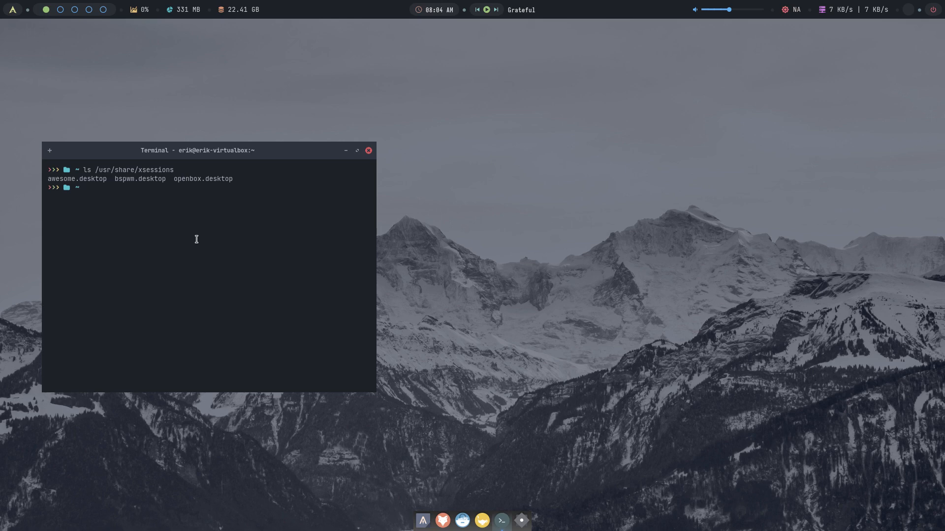
- Relaunch archlinux-tweak-tool and authorise it with the admin password
text(archlinux-tweak-tool)
key(Return)
key(Return)
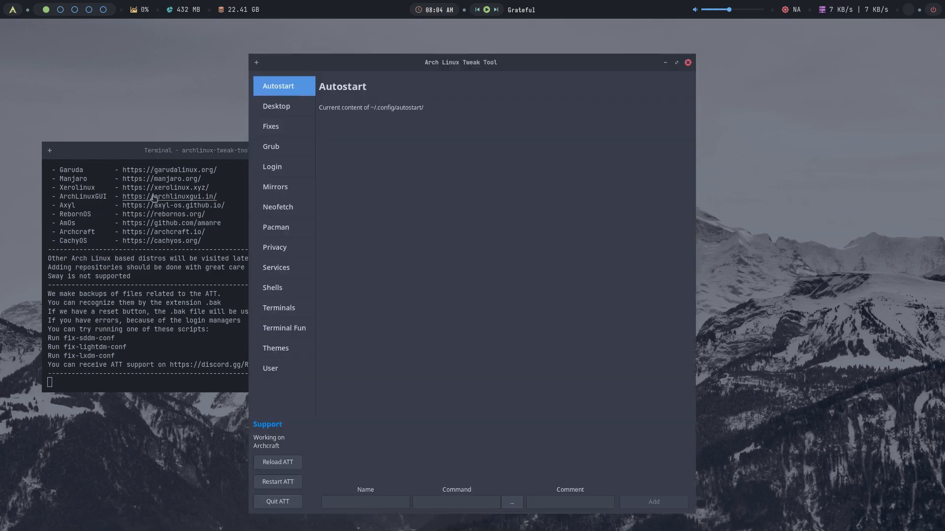
- In the LightDM settings, install the slick greeter and then remove it again
click(291, 131)
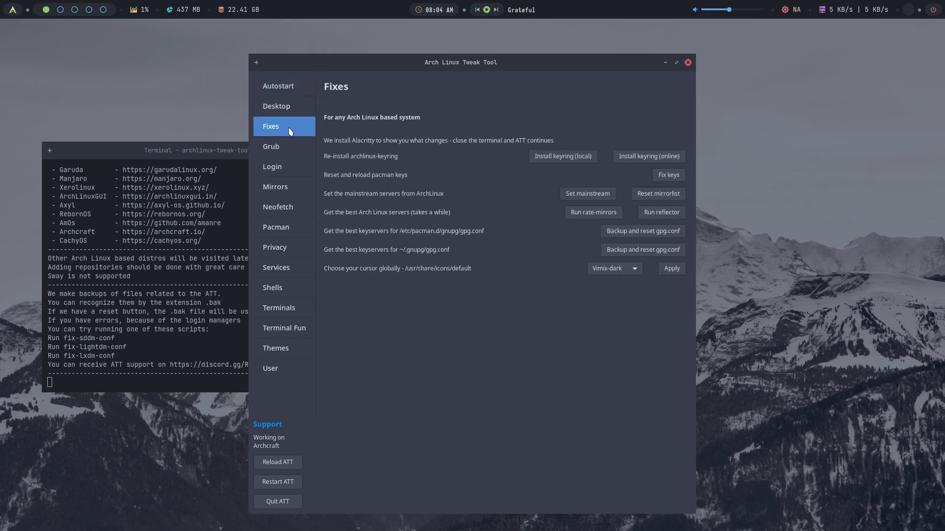
click(292, 167)
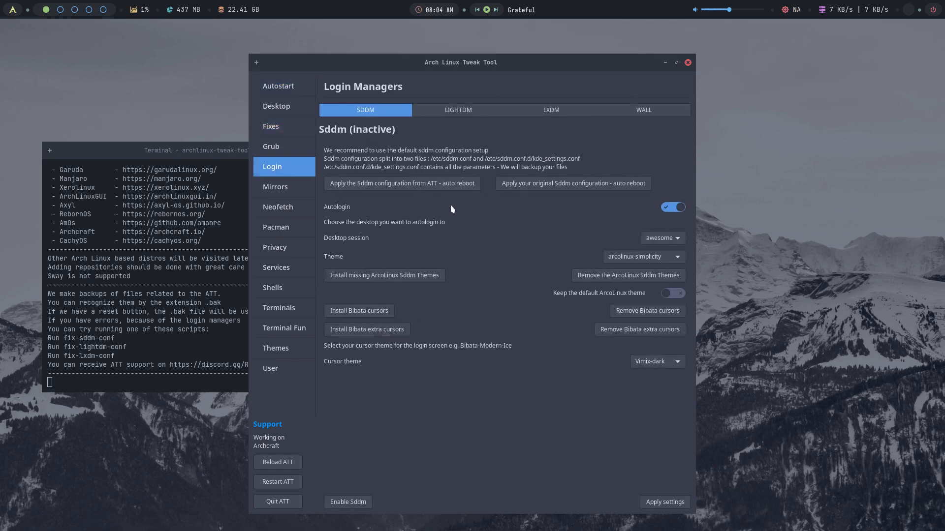
click(454, 113)
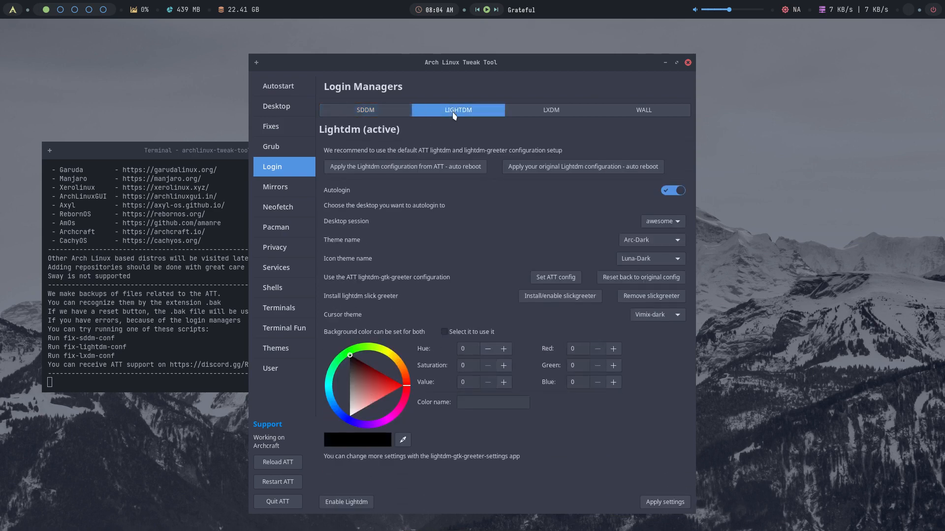
click(564, 297)
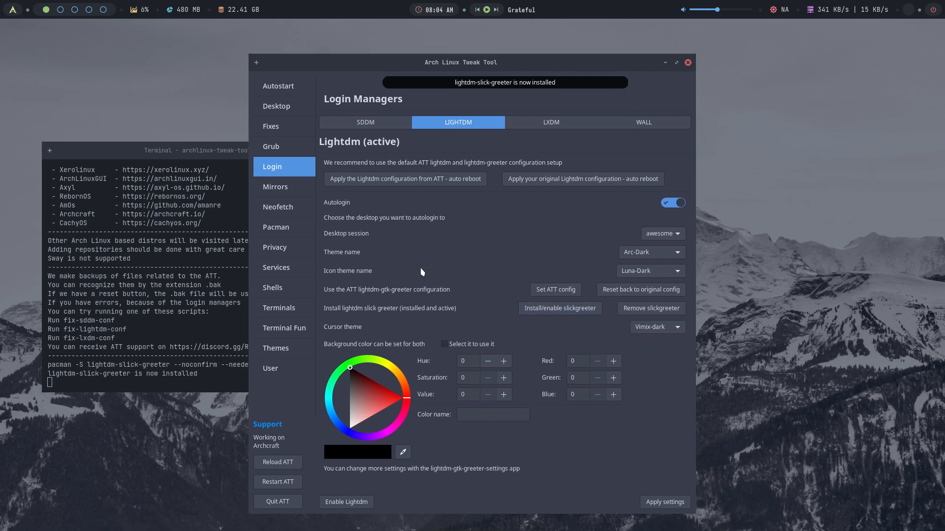
scroll(440, 314, down, 1)
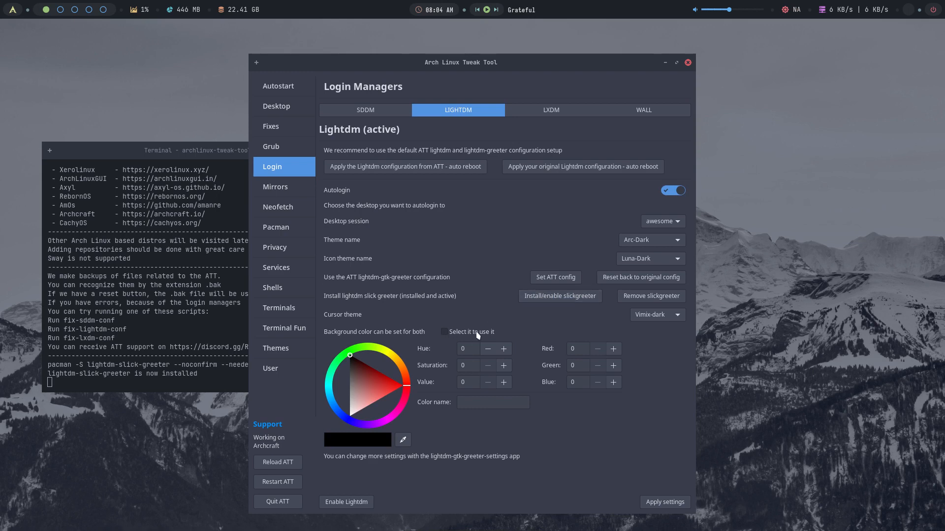
click(621, 299)
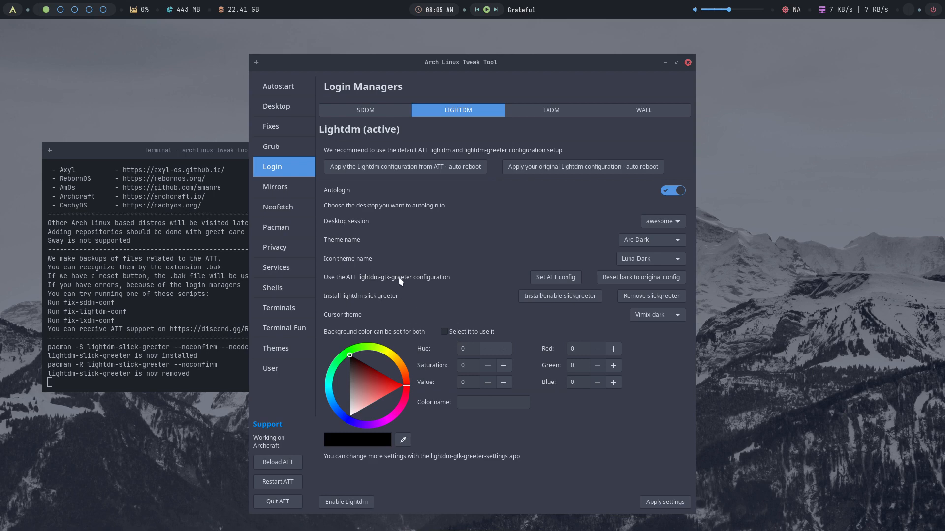
- Set the greeter background colour to red #C41717, apply it, and quit the Tweak Tool
click(444, 332)
click(385, 384)
click(386, 382)
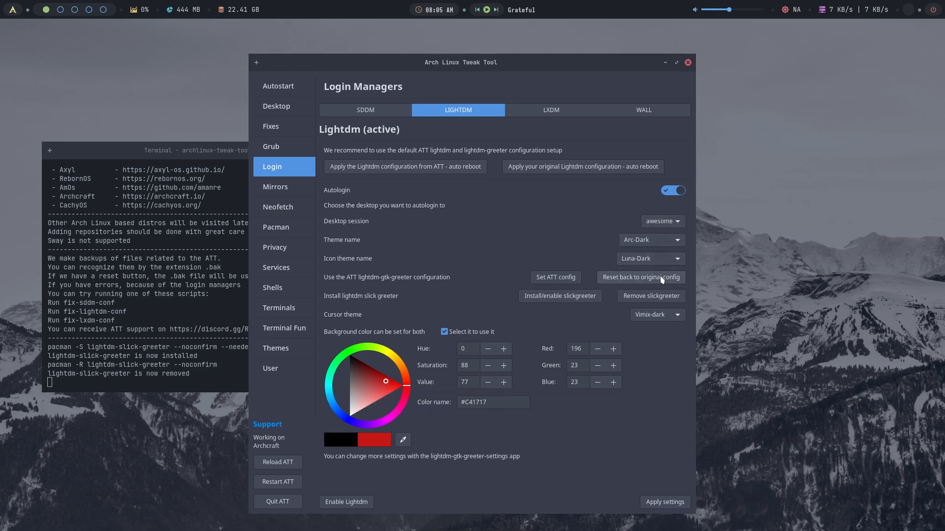
click(666, 502)
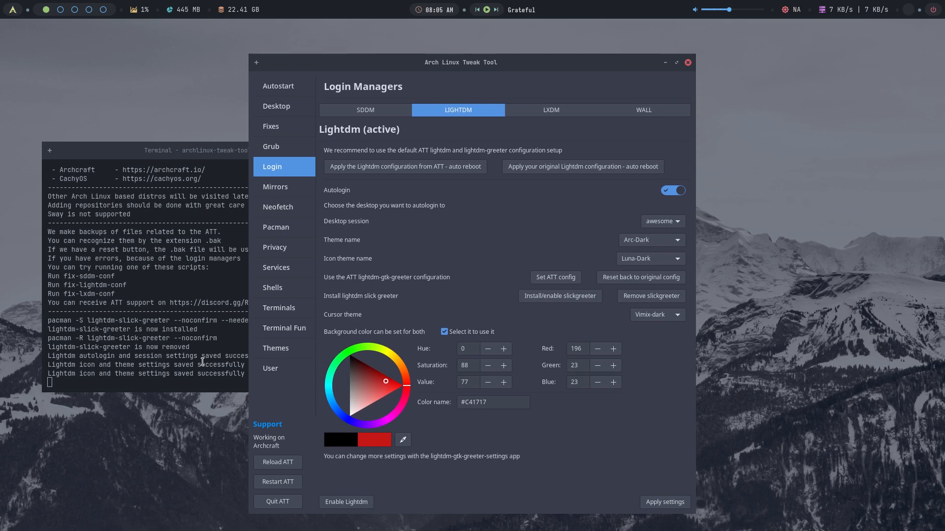
click(278, 502)
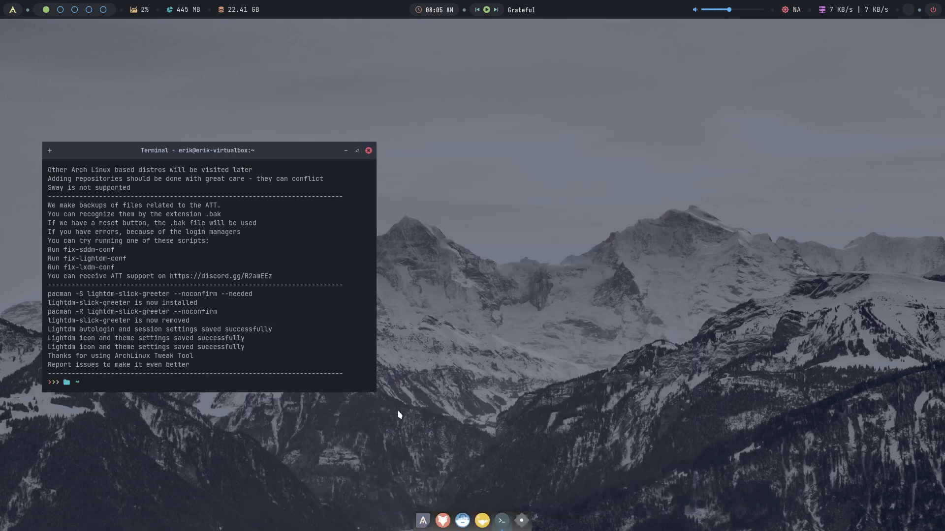
- Log out of the Archcraft session from the super+x power menu, confirming with y
key(super+x)
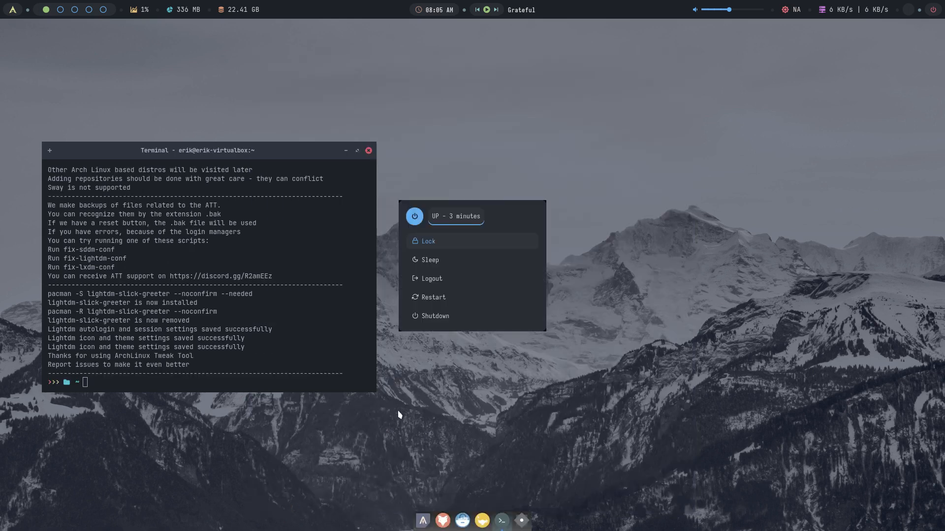
key(Down)
key(Down)
key(Return)
text(y)
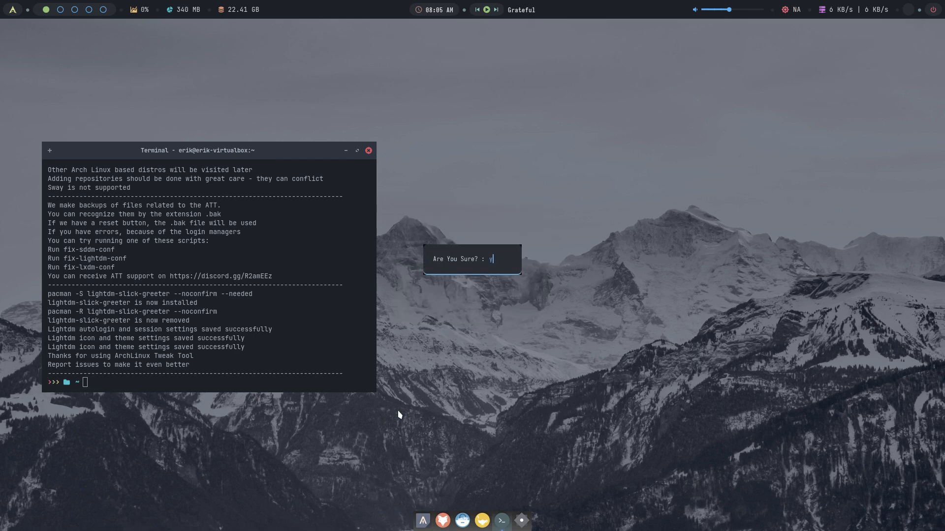
key(Return)
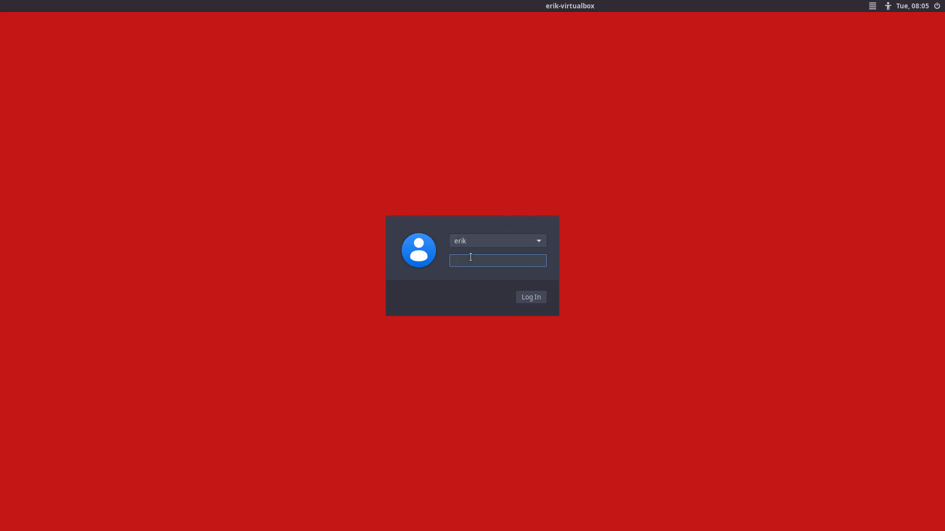
- Sign back in with the password at the red greeter and open a terminal from the dock
text(••)
key(Return)
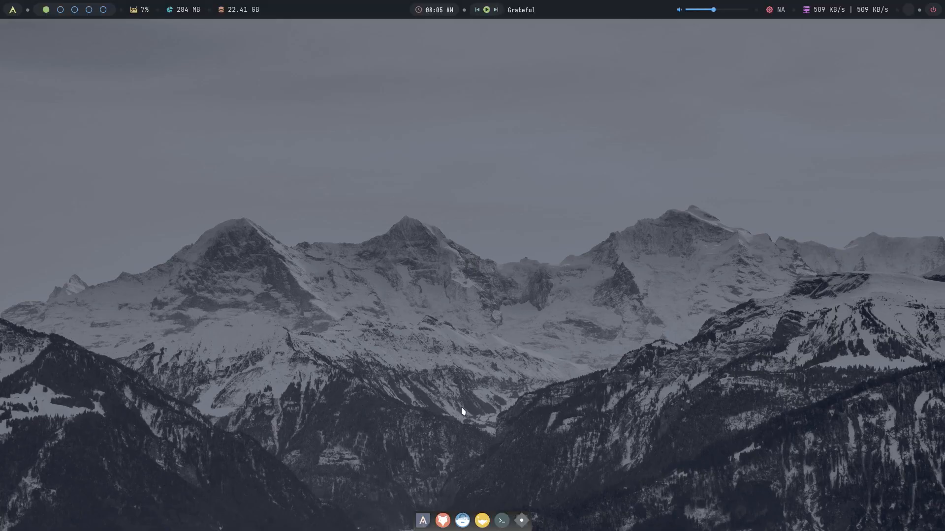
click(422, 521)
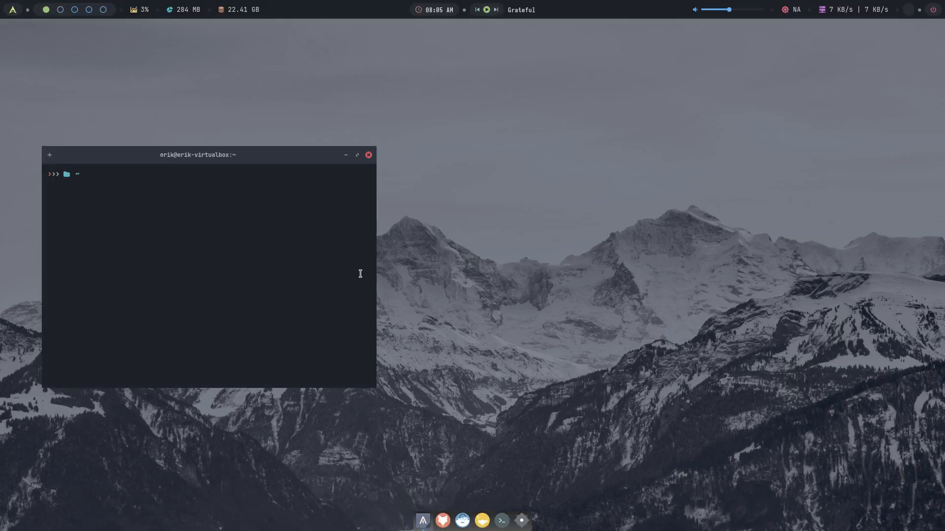
- Run archlinux-tweak-tool and install and enable slickgreeter under Login > LIGHTDM
text(archlinux-tweak-tool)
key(Return)
key(Return)
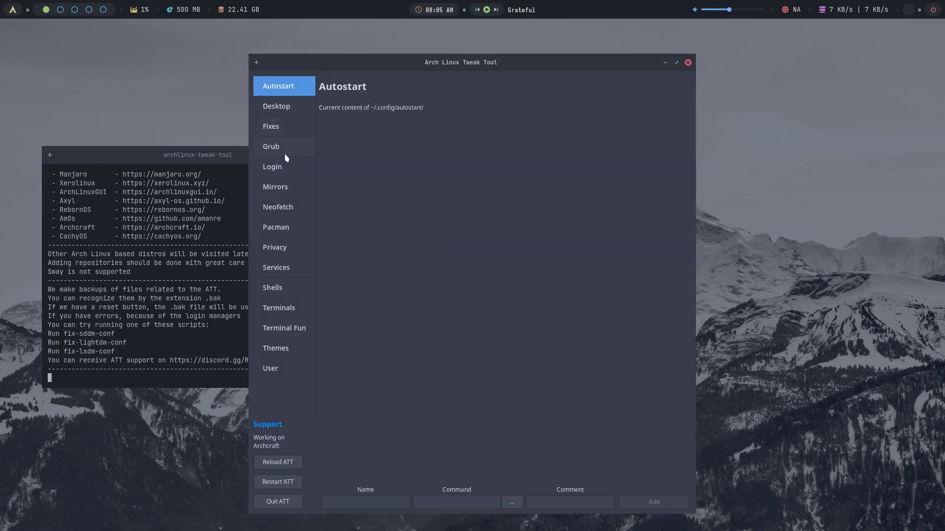
click(286, 169)
click(457, 109)
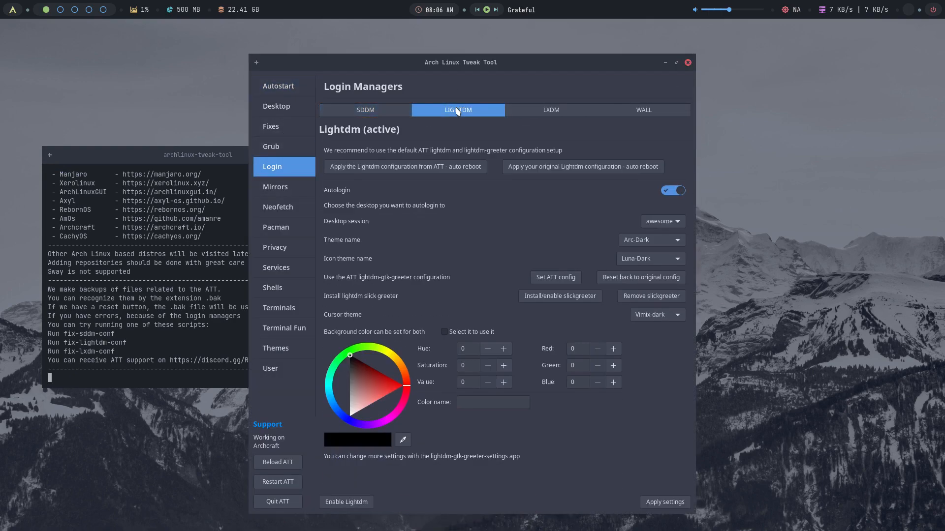
click(562, 299)
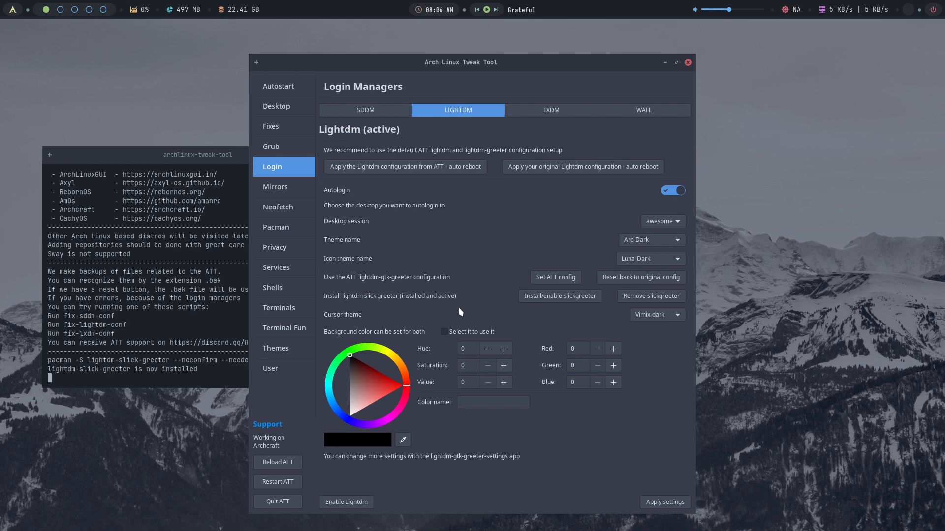
- Apply the city-skyline background03.jpg as the login wallpaper, then quit the tweak tool
click(635, 111)
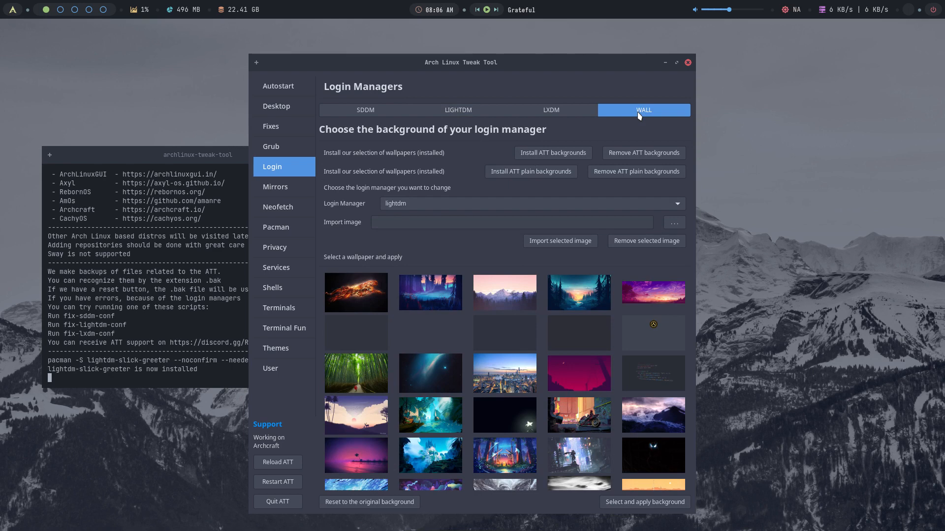
click(498, 365)
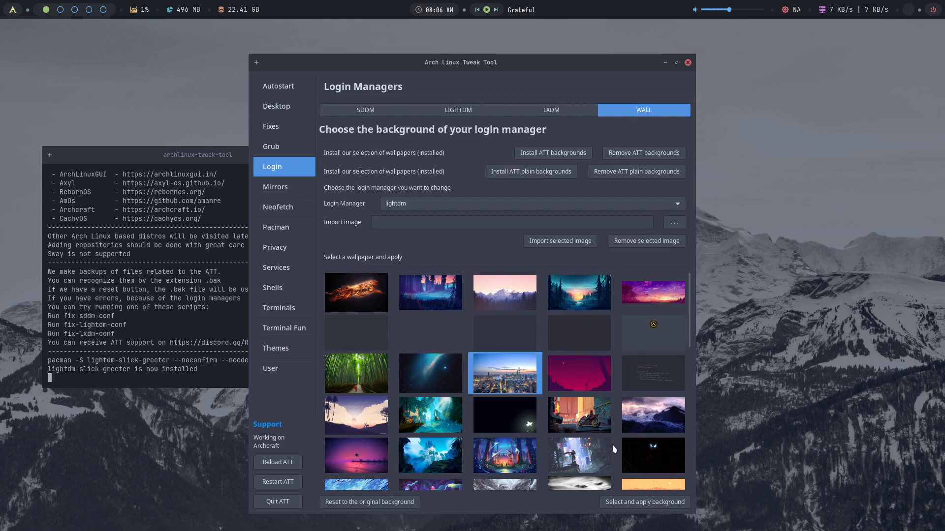
click(663, 504)
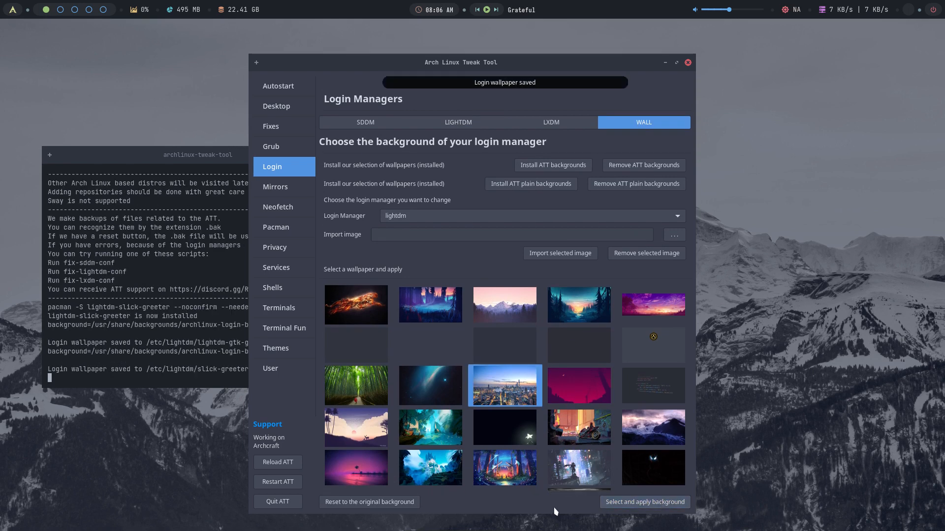
click(274, 503)
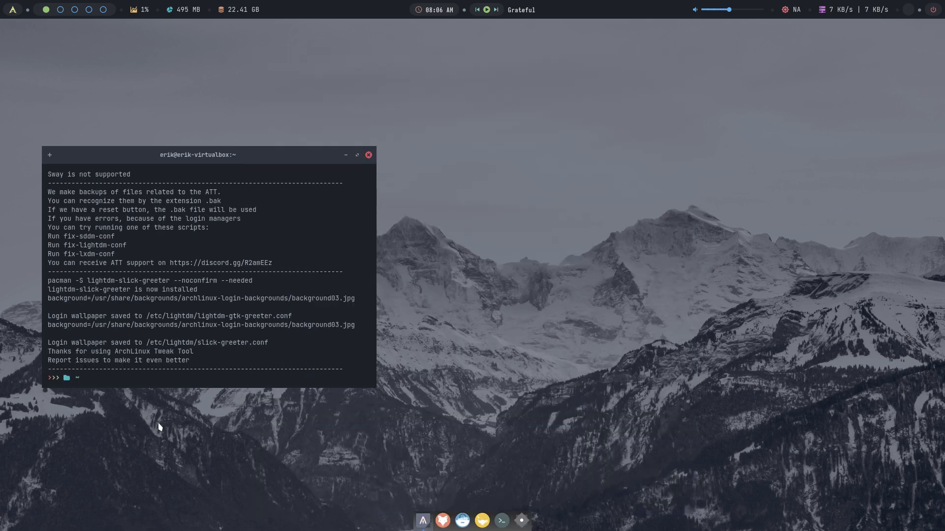
- Restart the Archcraft machine from the power menu, confirming with y
key(super+x)
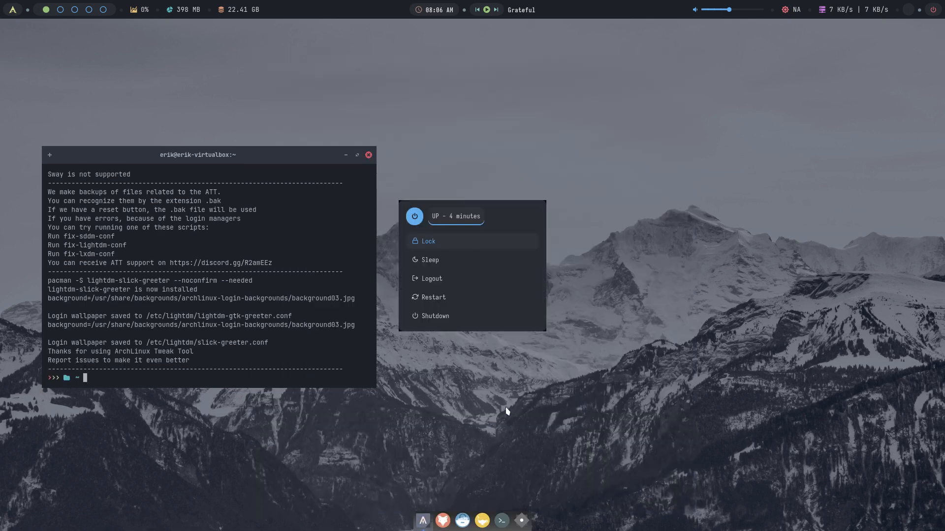
click(459, 302)
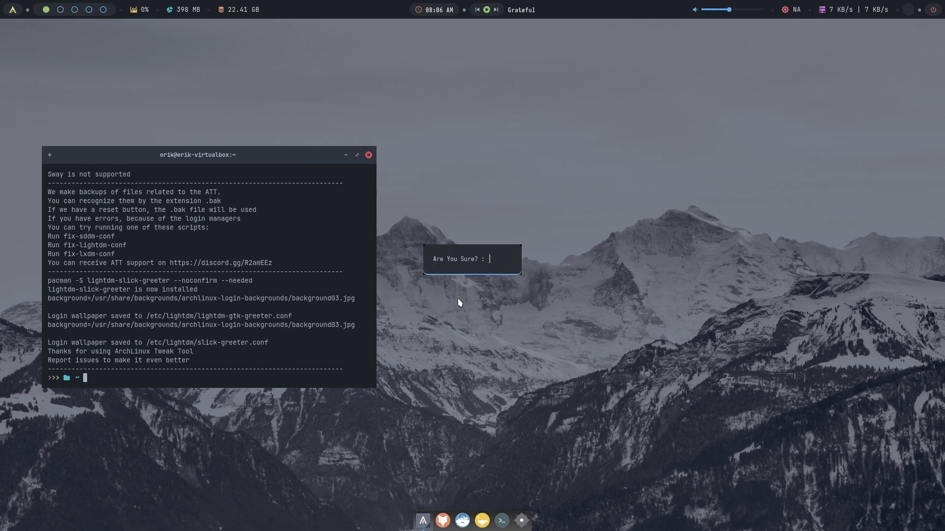
text(y)
key(Return)
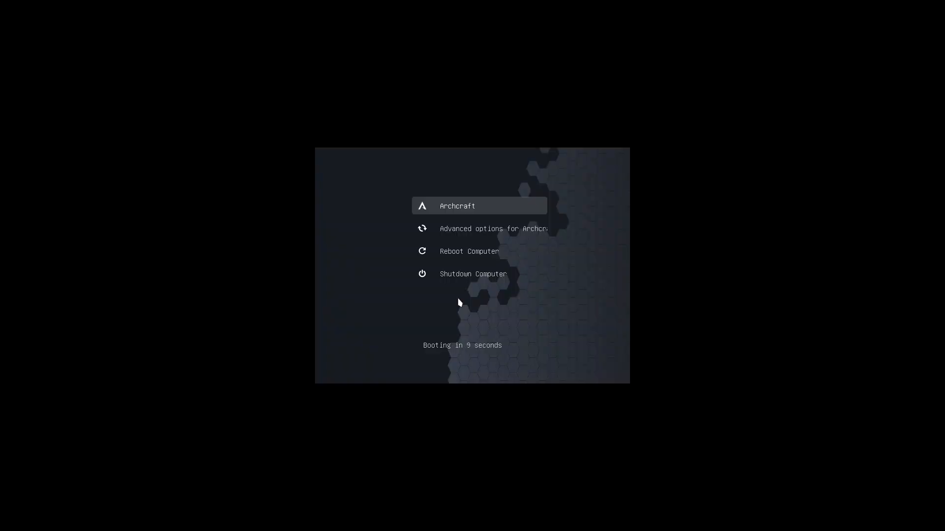
- Boot straight through GRUB, then log out of the auto-started session to reach the greeter
key(Return)
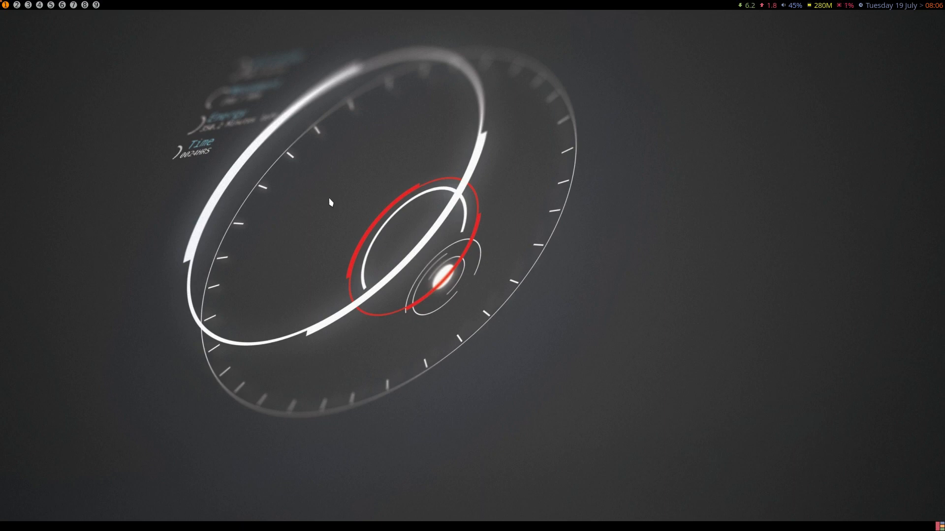
key(super+x)
key(l)
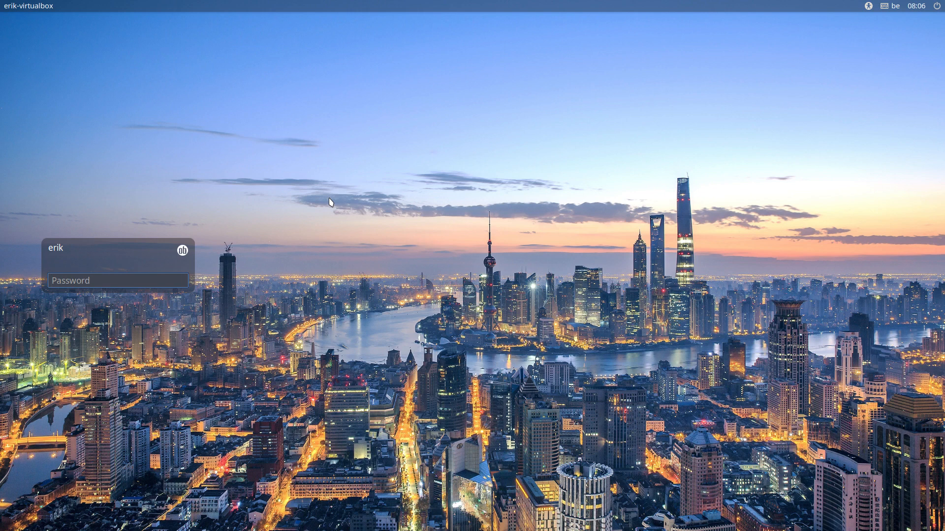
- Choose the Openbox session at the city-skyline login screen and log in with the password
click(183, 253)
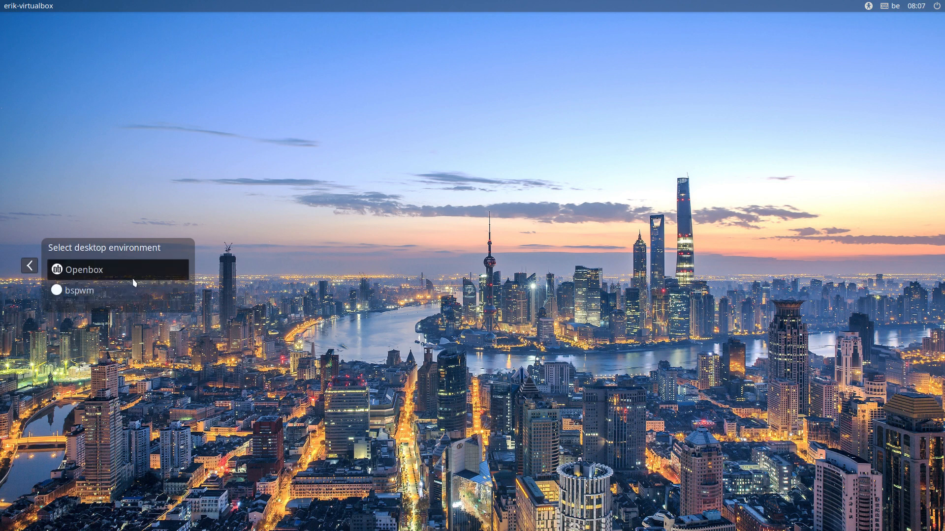
click(29, 266)
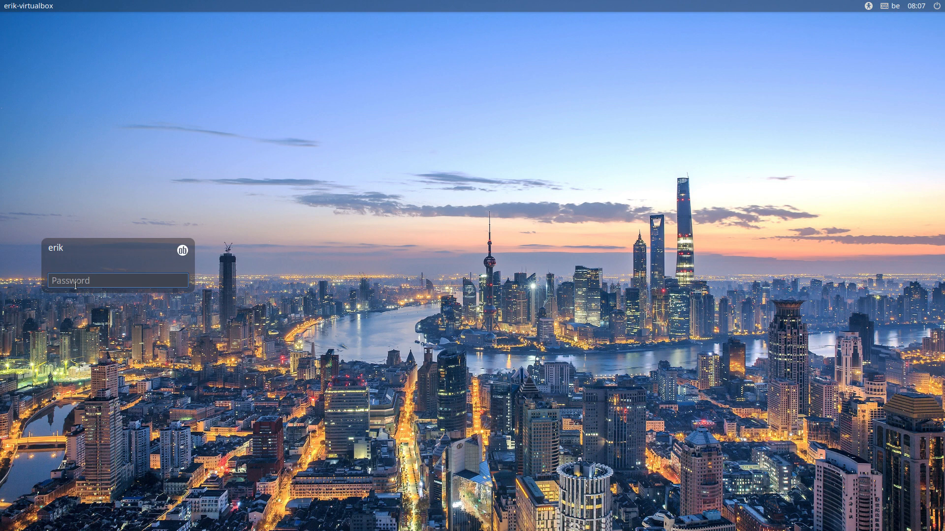
text(****)
key(Return)
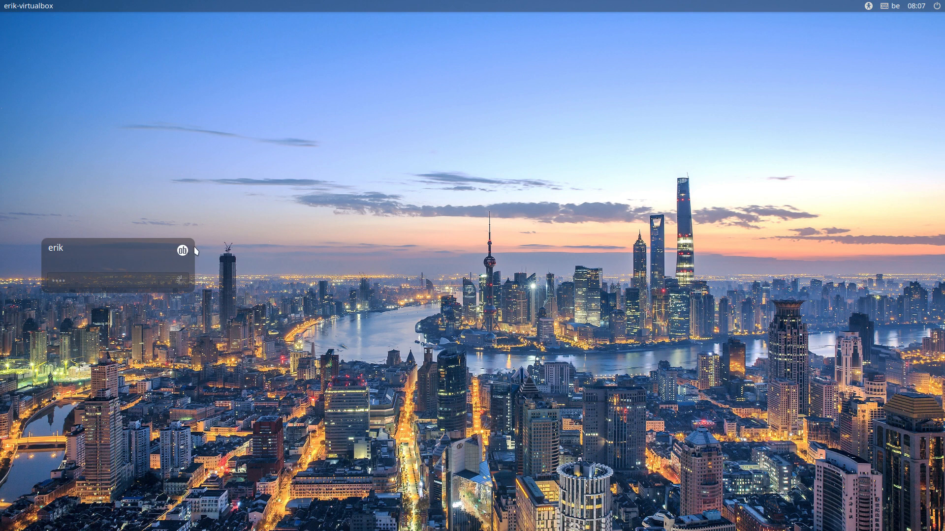
text(••••)
key(Return)
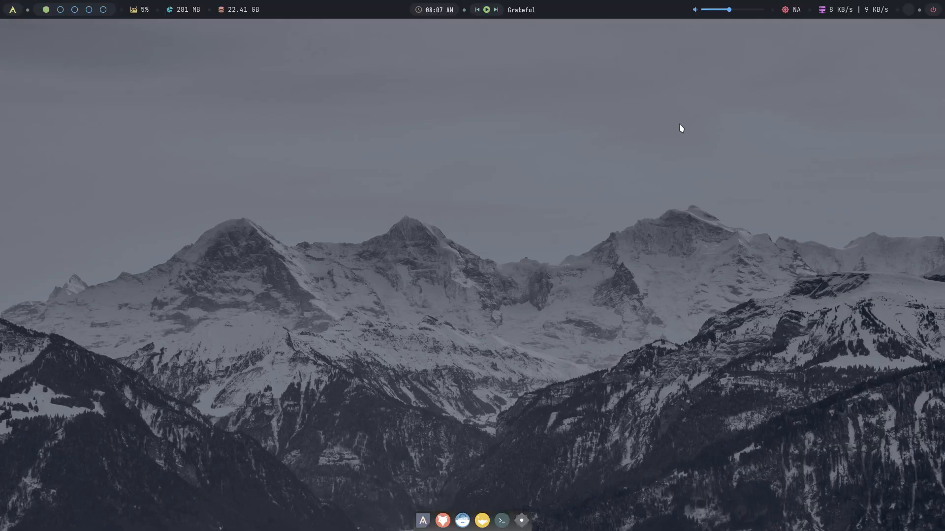
- Open a terminal from the dock and run archlinux-tweak-tool
click(423, 521)
text(arch)
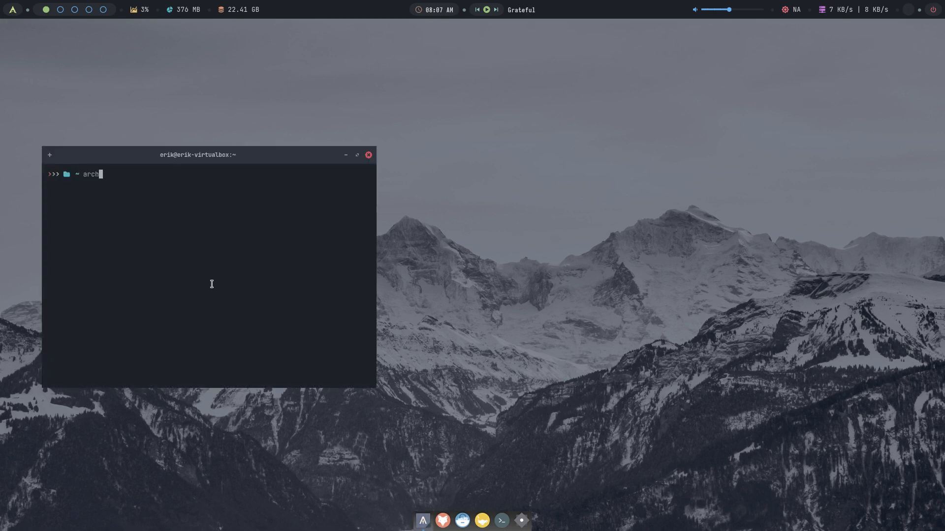
text(linux-tweak-tool)
key(Return)
- Authenticate the tweak tool, then place the terminal lower left and the tool up and right
text(•••)
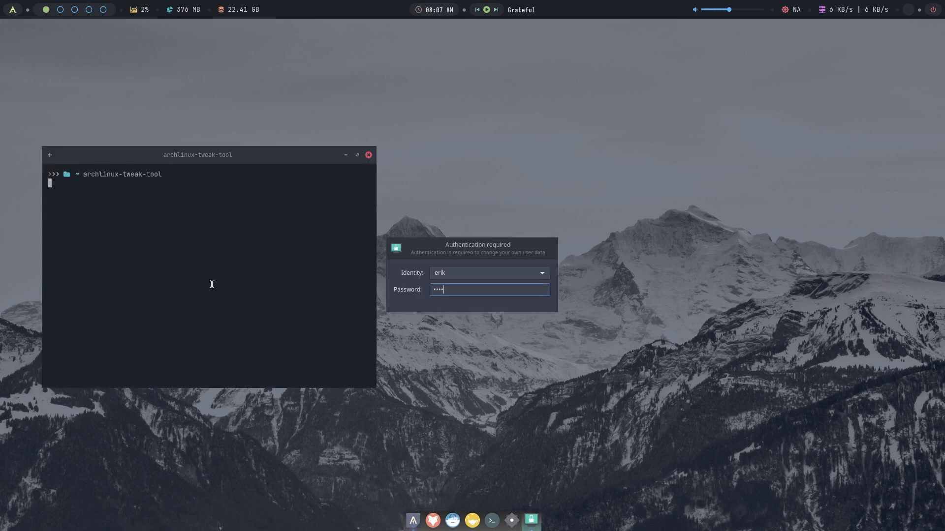
key(Return)
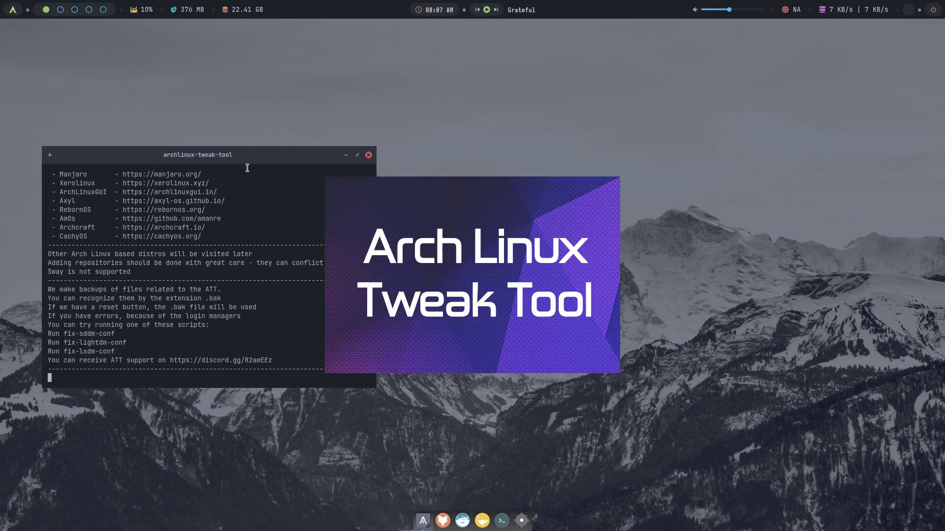
drag(241, 164, 205, 294)
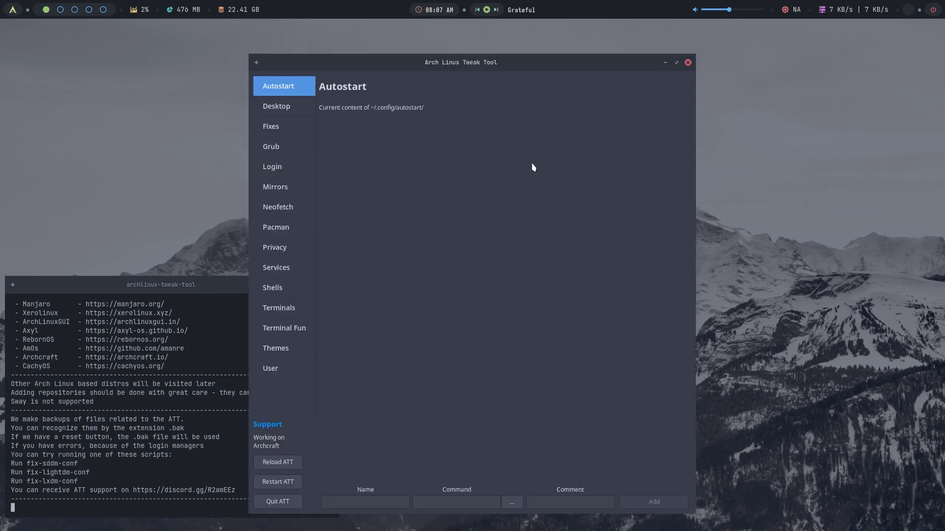
drag(478, 64, 480, 50)
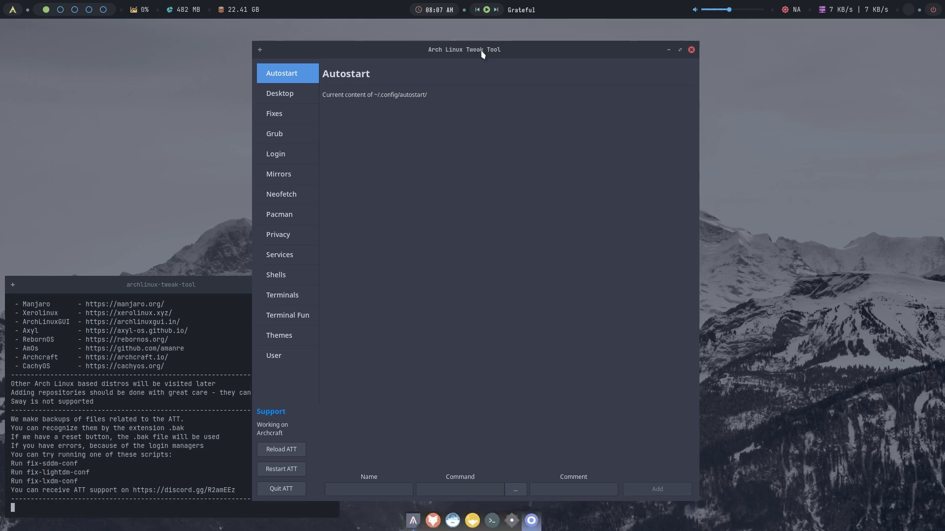
- Show the Login manager settings and keep arcolinux-simplicity as the SDDM theme
click(298, 96)
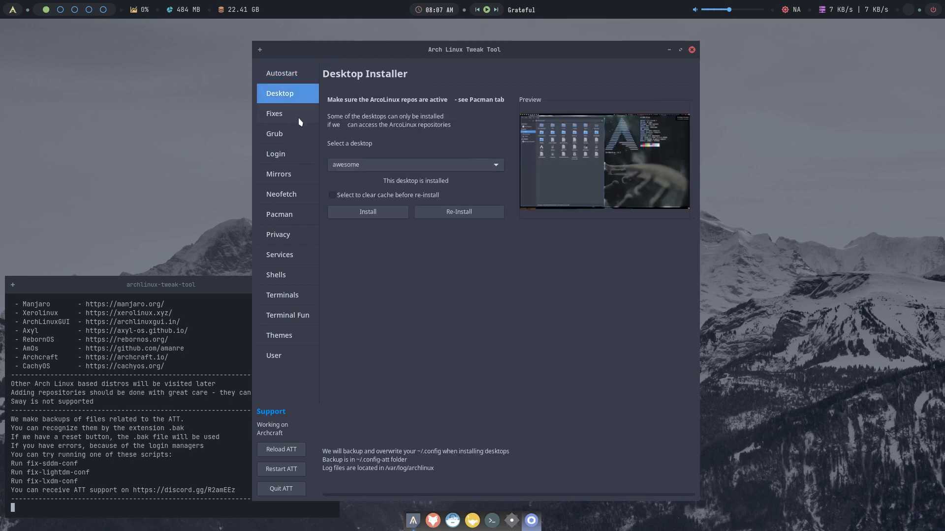
click(299, 158)
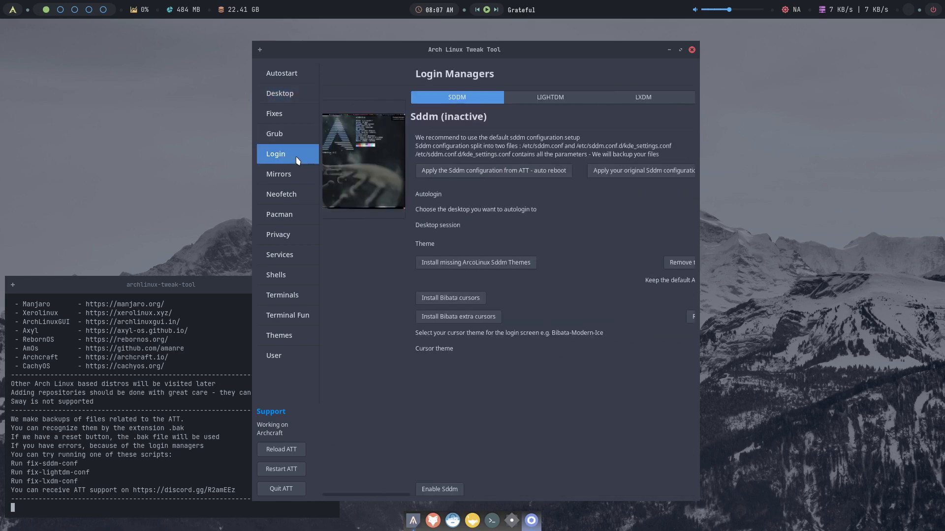
click(630, 246)
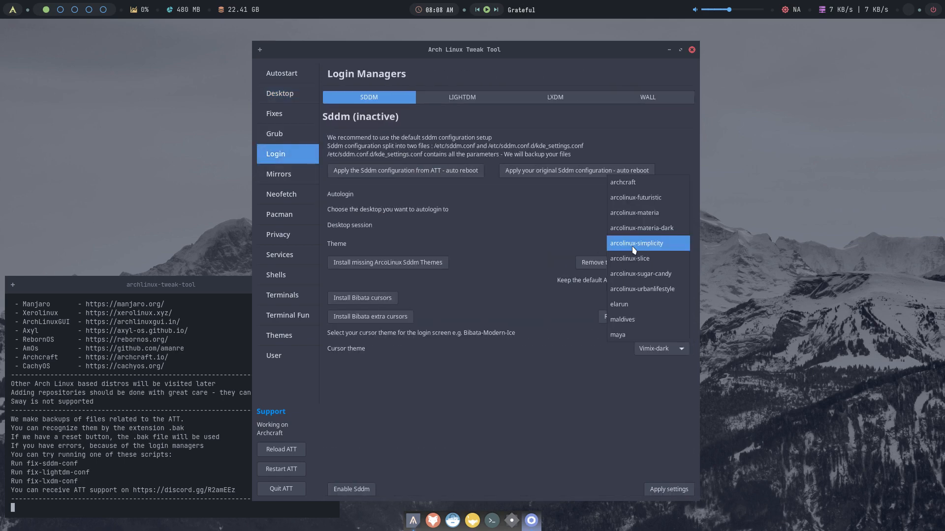
click(550, 203)
- Keep Arc-Dark greeter theme, Luna-Dark icons and Vimix-dark cursor for LightDM
click(491, 101)
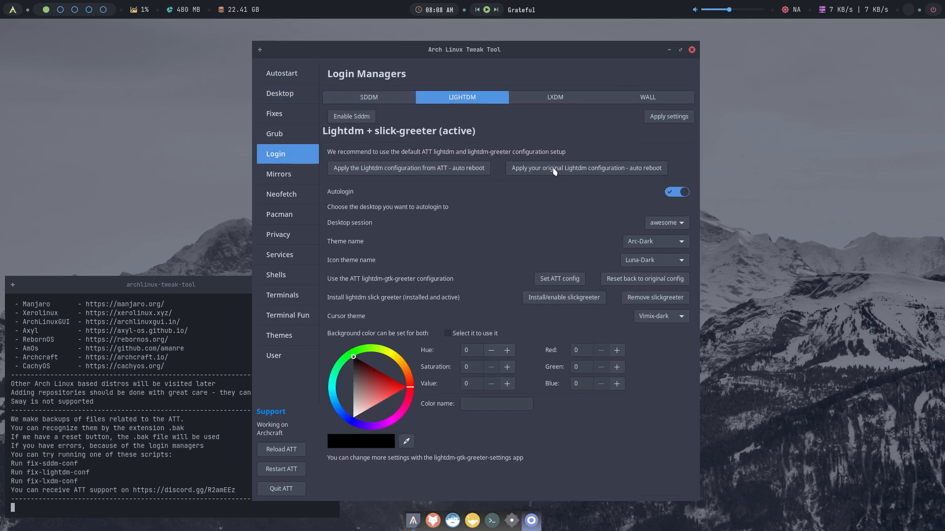
click(658, 228)
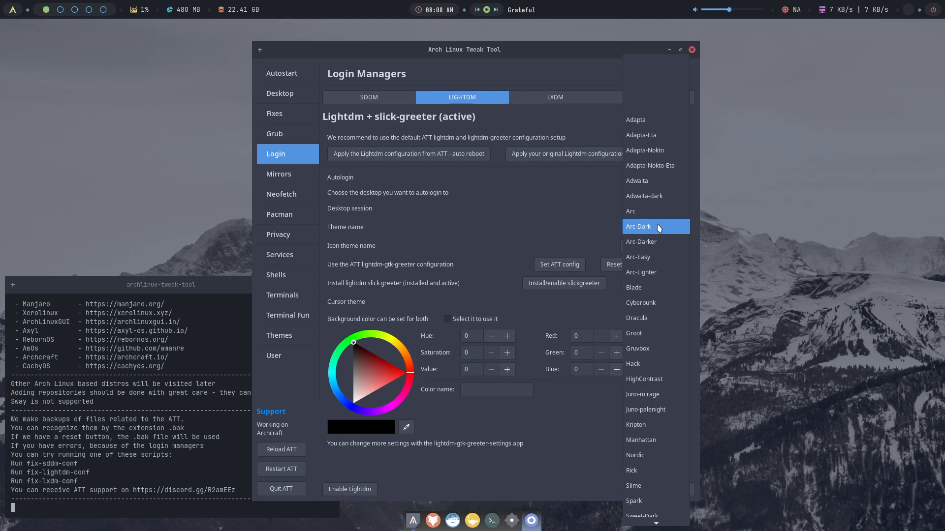
click(591, 227)
click(638, 249)
click(546, 243)
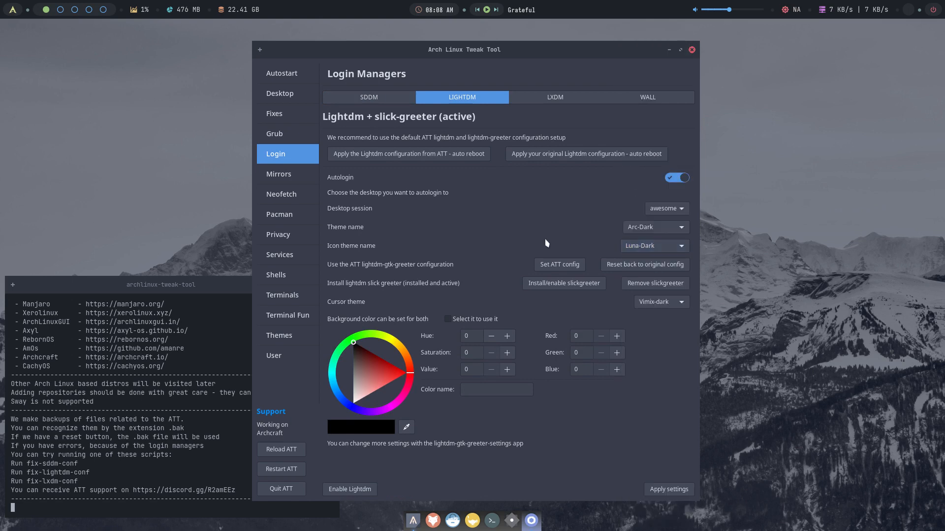
click(661, 301)
click(467, 202)
- Enable a dark grey #323232 greeter background, apply the settings and quit the tool
click(485, 320)
mouse_move(368, 393)
mouse_down()
mouse_move(364, 359)
mouse_move(350, 354)
mouse_up()
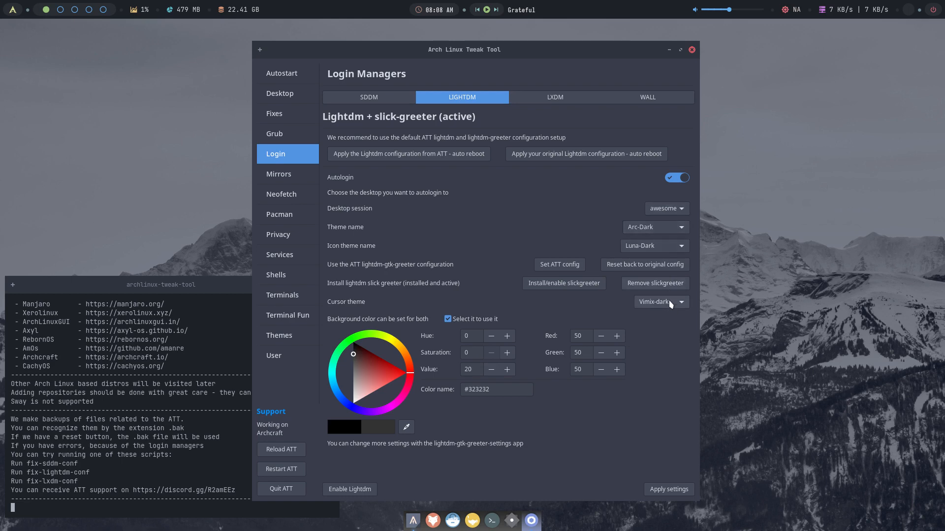
click(675, 488)
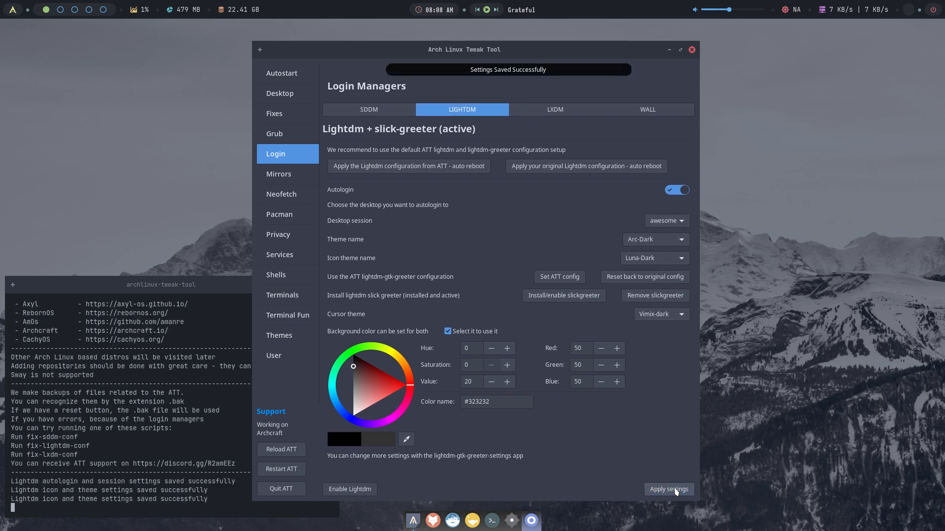
click(278, 489)
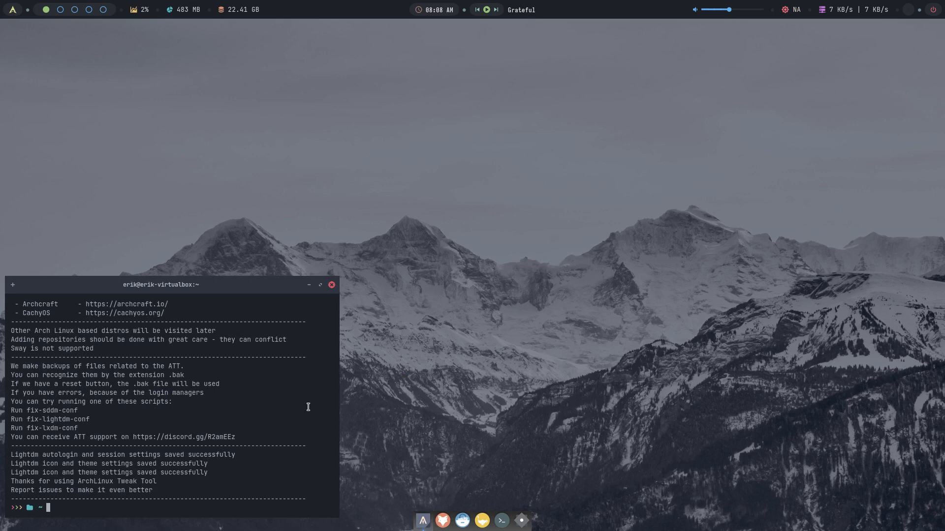
- Log out via the power menu, confirm with y, and sign back in at the dark-grey LightDM screen
key(super+x)
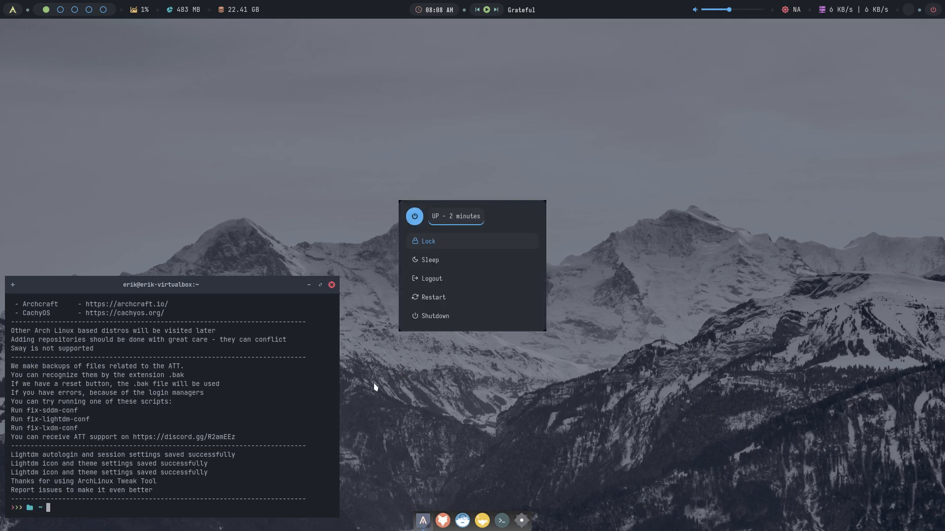
key(Down)
key(Down)
key(Return)
text(y)
key(Return)
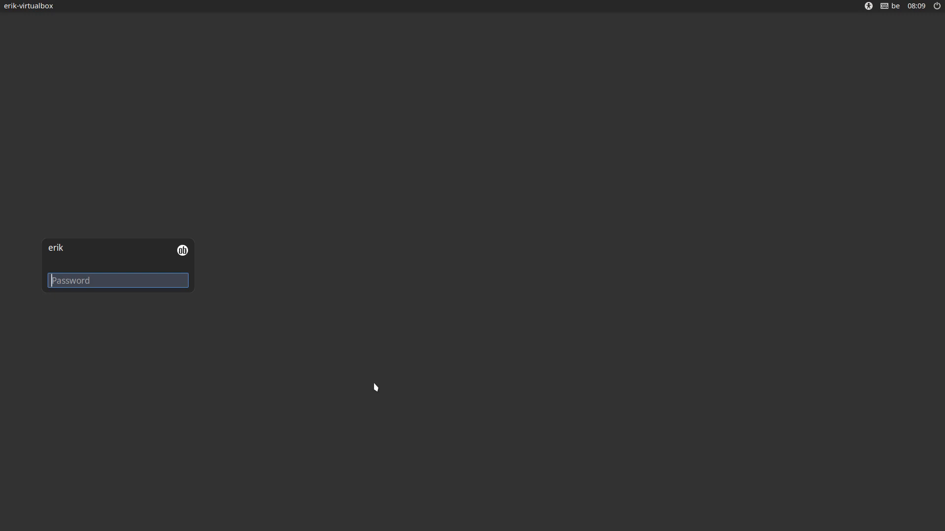
text(••••)
key(Return)
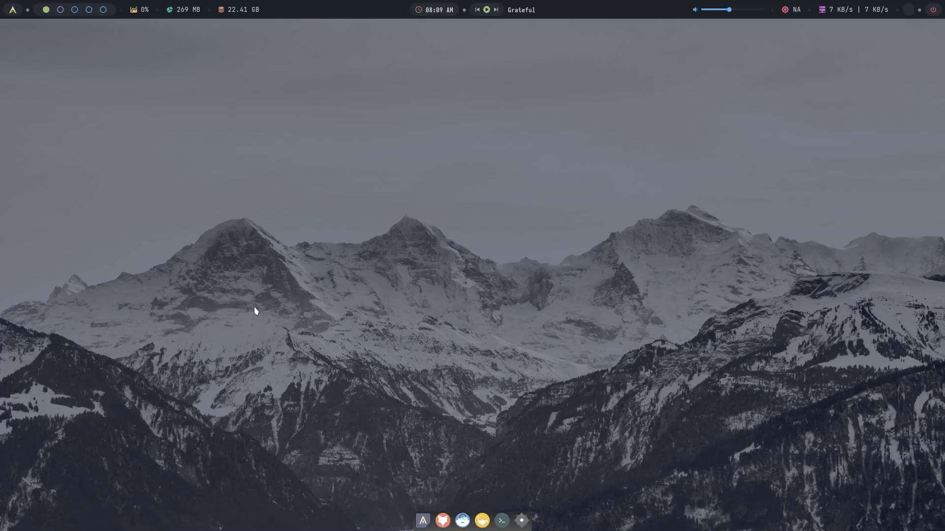
- Open a terminal and run archlinux-tweak-tool, correcting the typos in the command
click(423, 520)
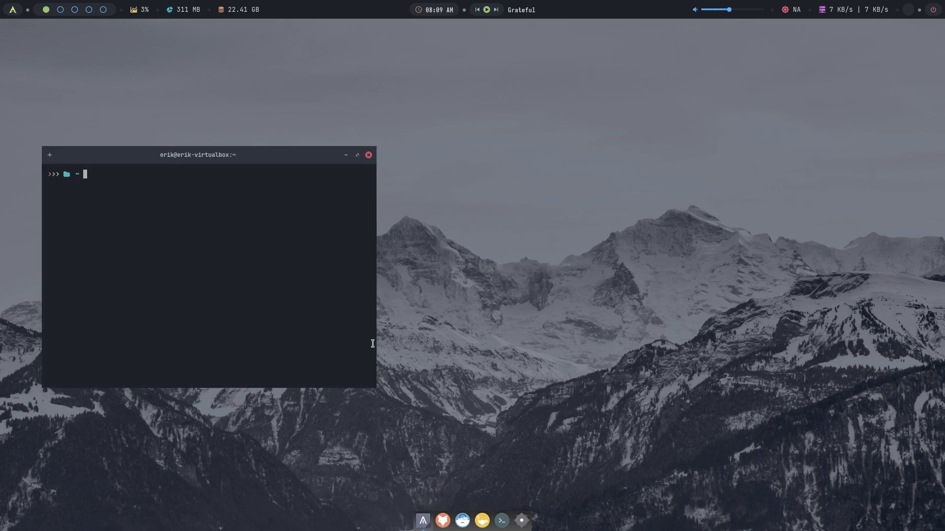
drag(221, 155, 240, 141)
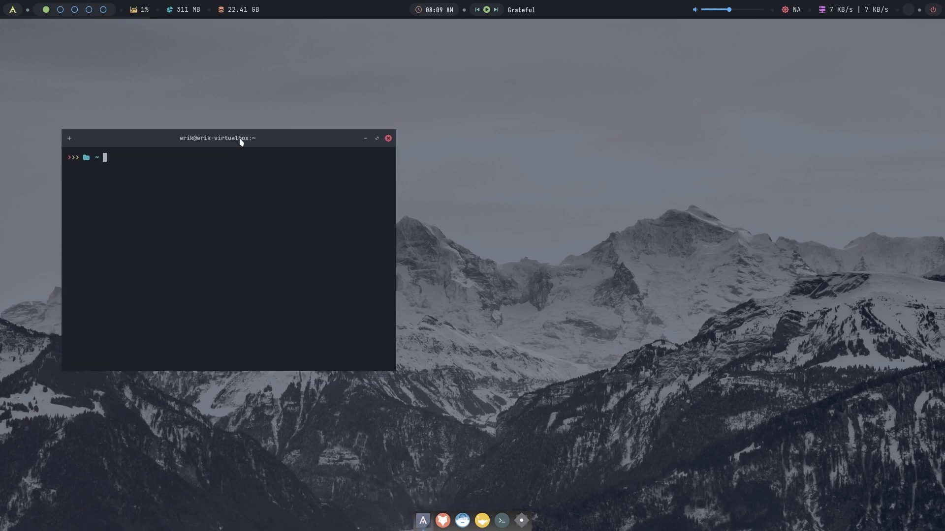
text(archlinux-tweak-tool)
key(Return)
- Authenticate with the password and move the terminal to the lower left
text(****)
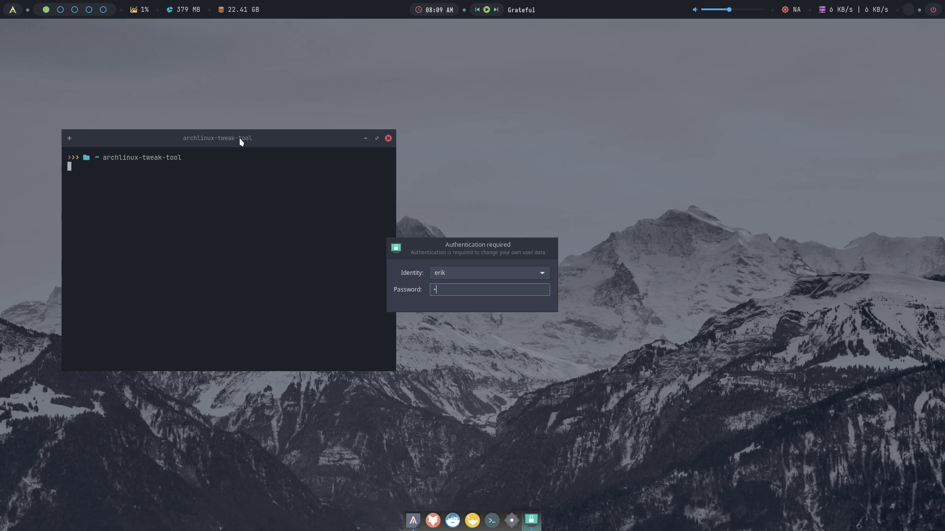
key(Return)
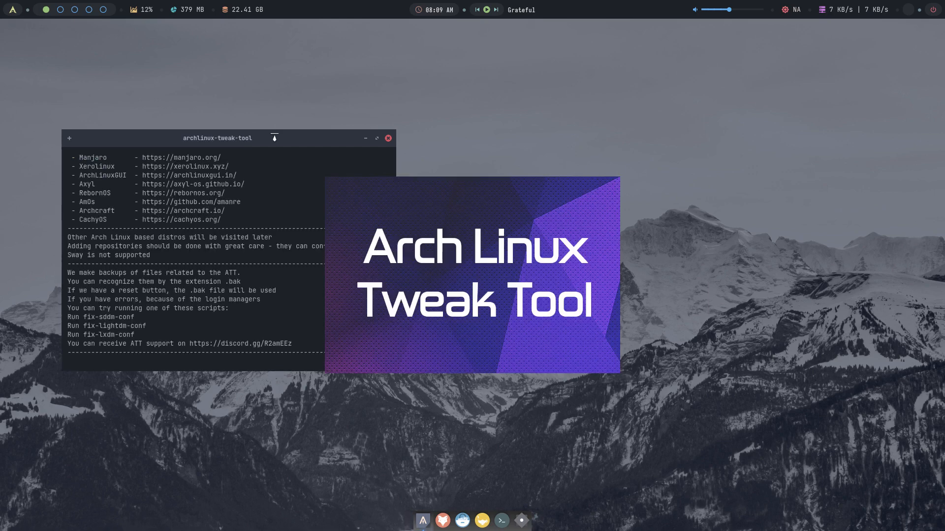
drag(274, 141, 221, 290)
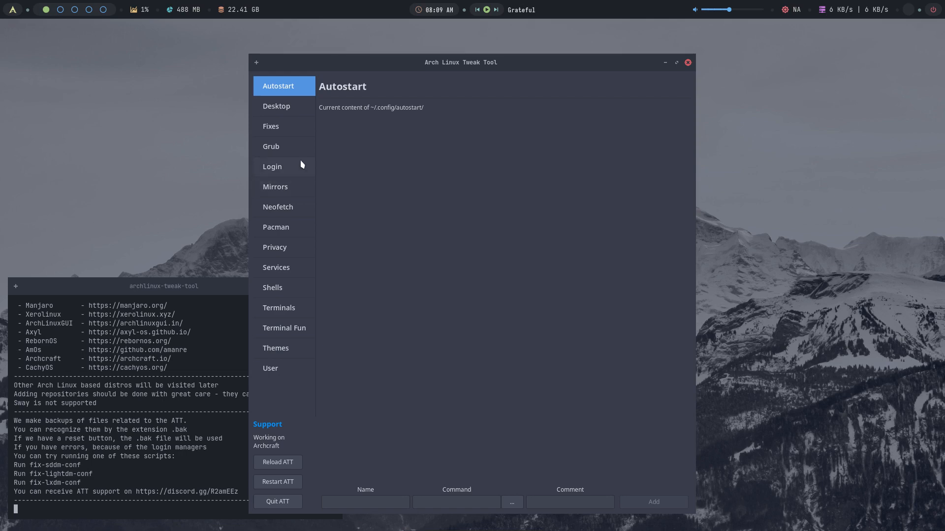
- Open Login settings and install LXDM from the LXDM tab
click(294, 152)
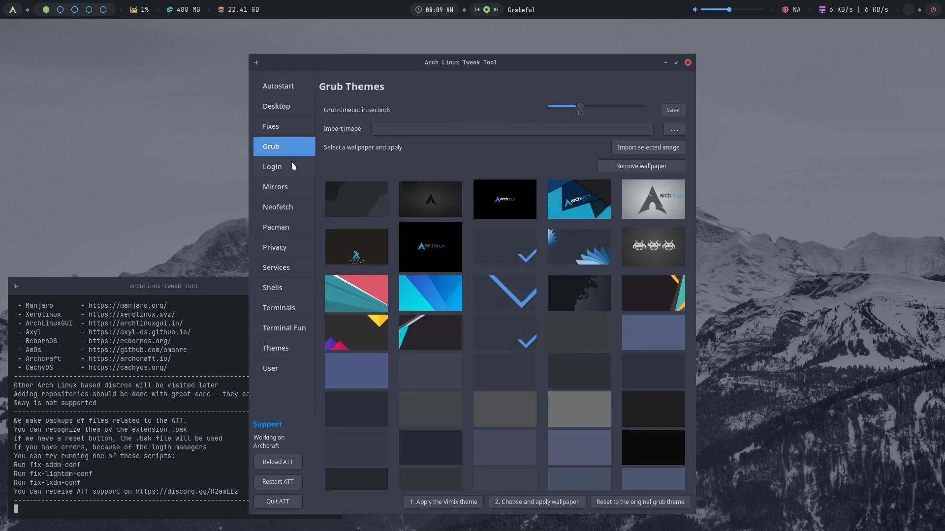
click(293, 165)
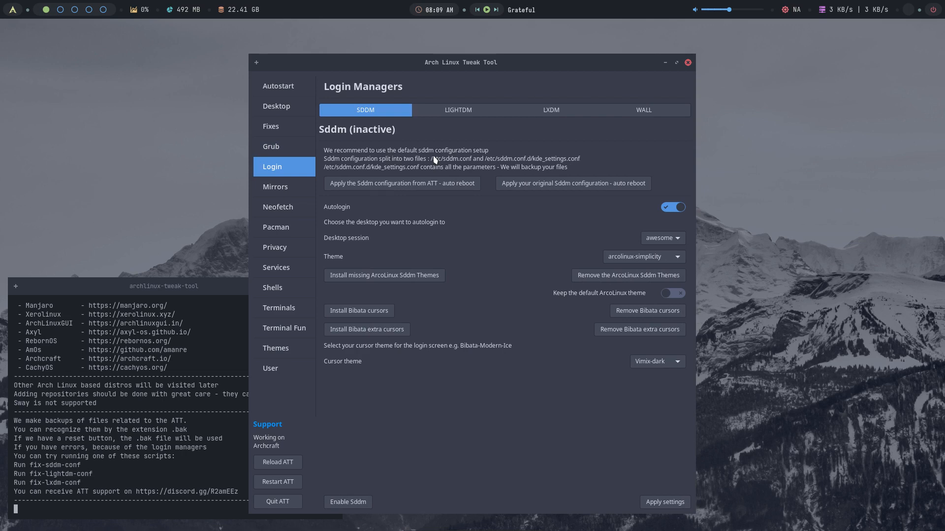
click(459, 115)
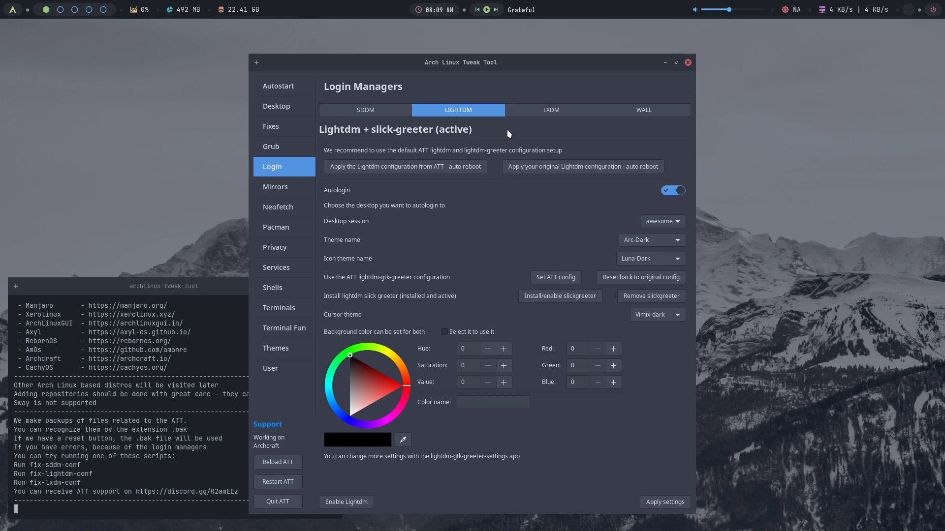
click(553, 115)
click(500, 168)
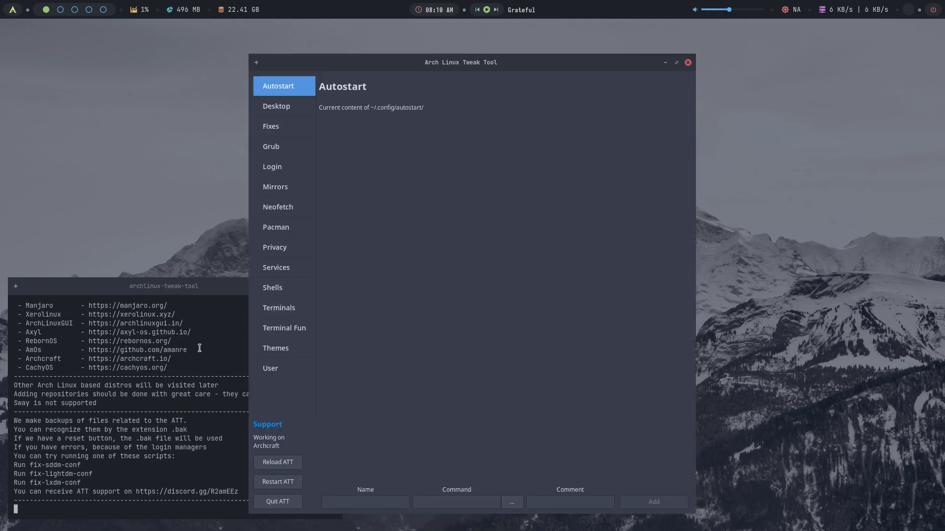
- Return to Login and view the SDDM, LightDM and LXDM tabs, ending on LXDM
scroll(199, 348, up, 2)
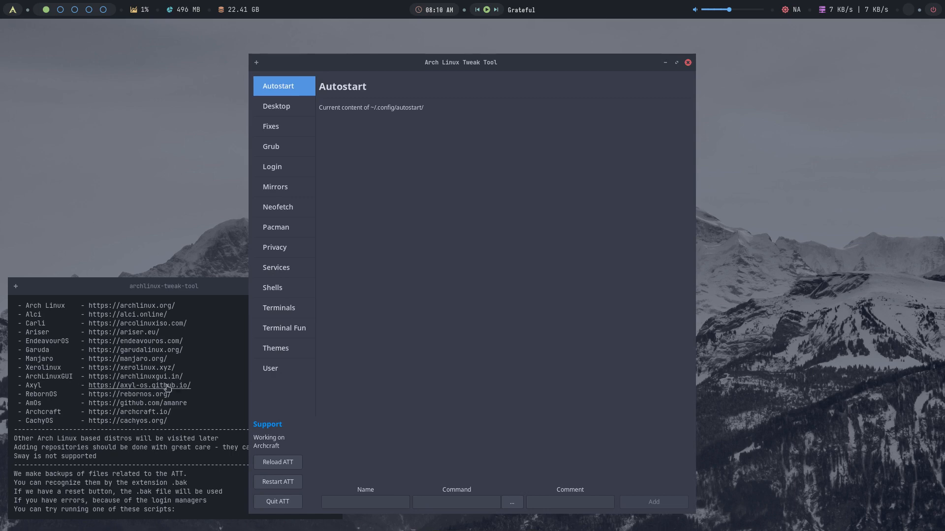
click(289, 170)
click(553, 109)
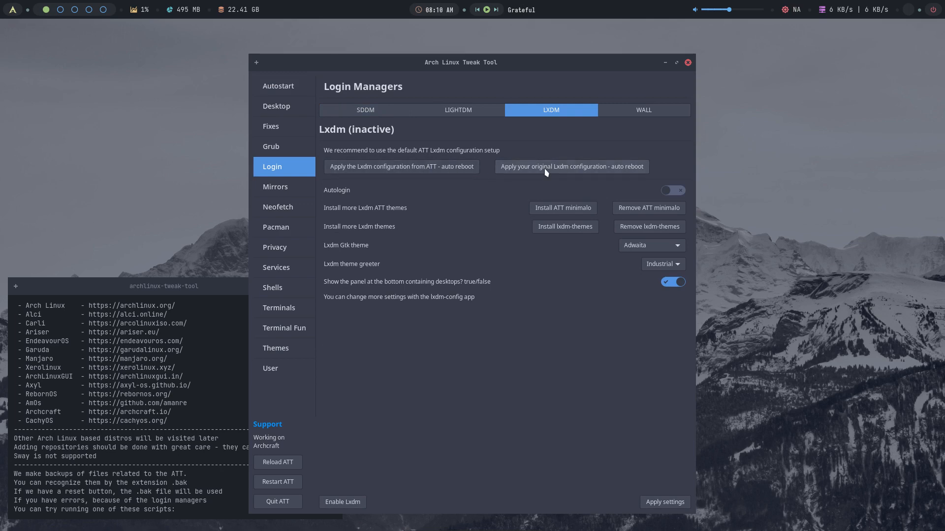
click(469, 114)
click(396, 111)
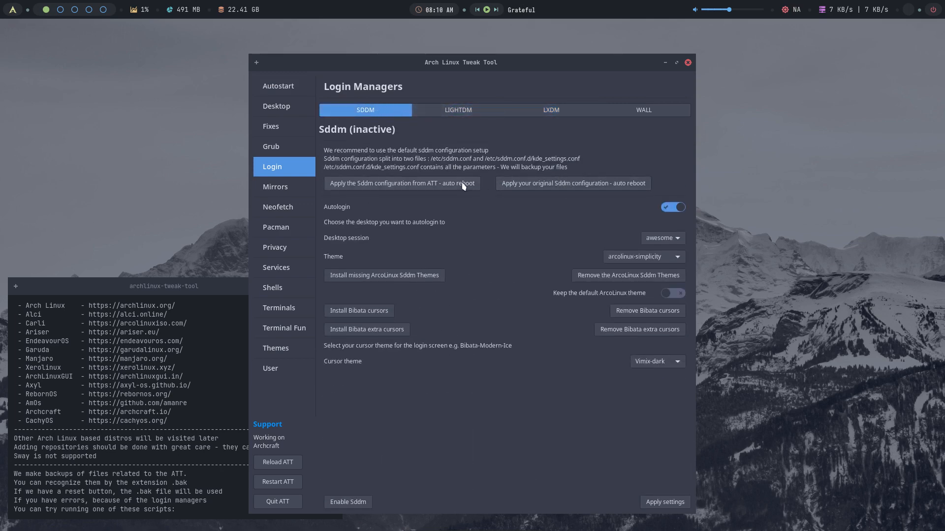
click(480, 112)
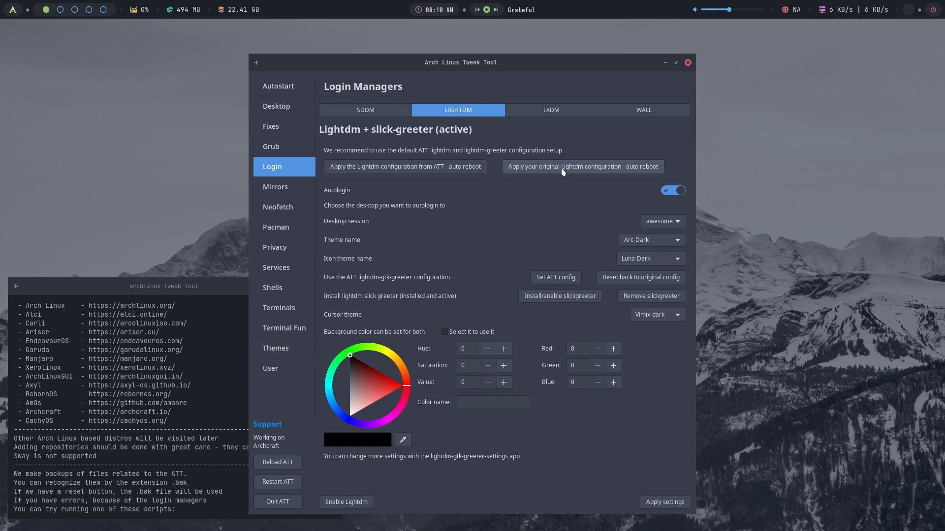
click(565, 115)
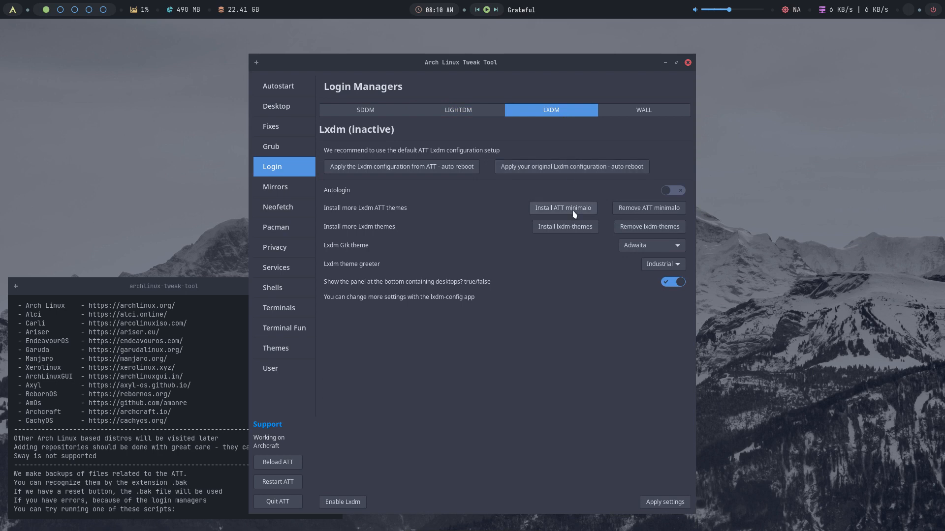
- Install the ATT minimalo theme and set it as the LXDM greeter
click(661, 269)
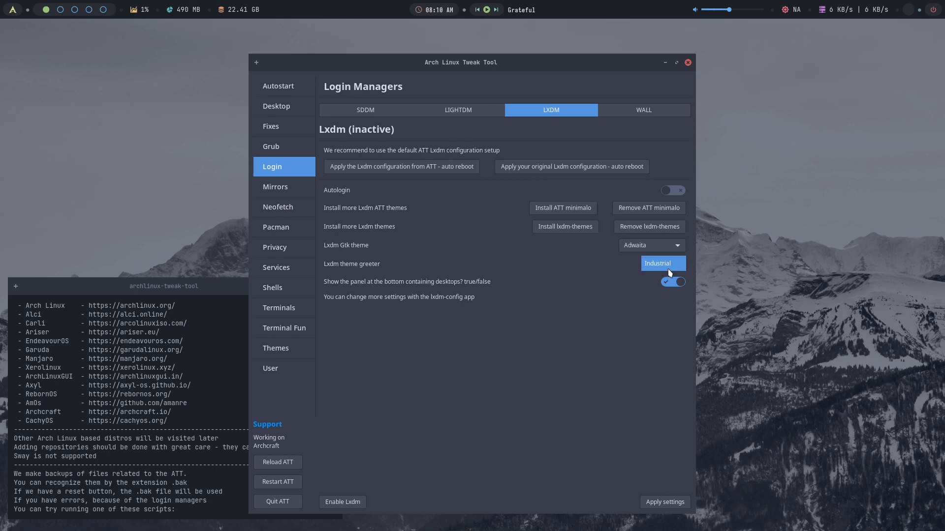
click(669, 273)
click(648, 266)
click(648, 266)
click(574, 210)
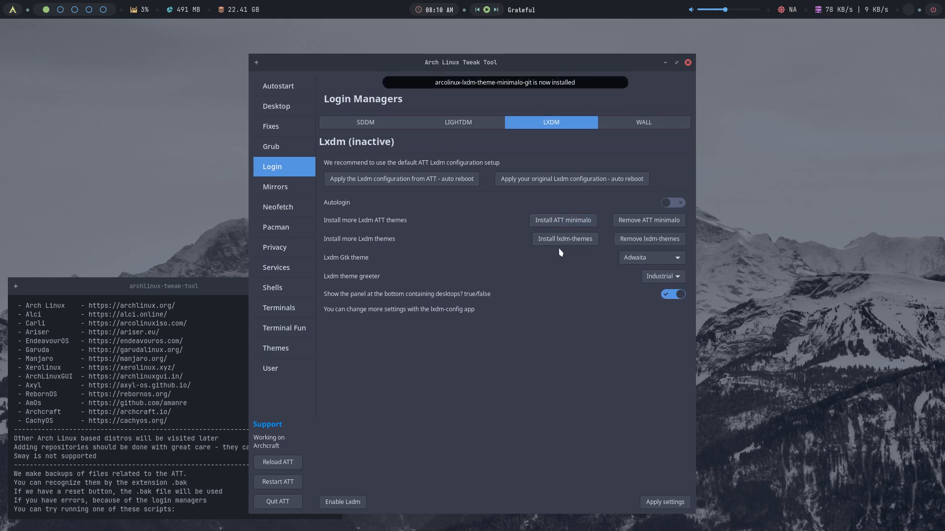
click(668, 276)
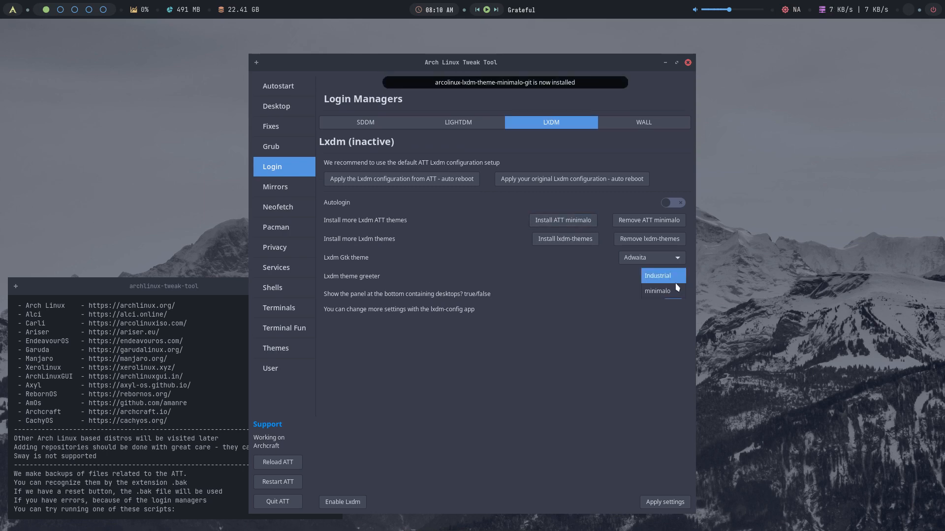
click(670, 294)
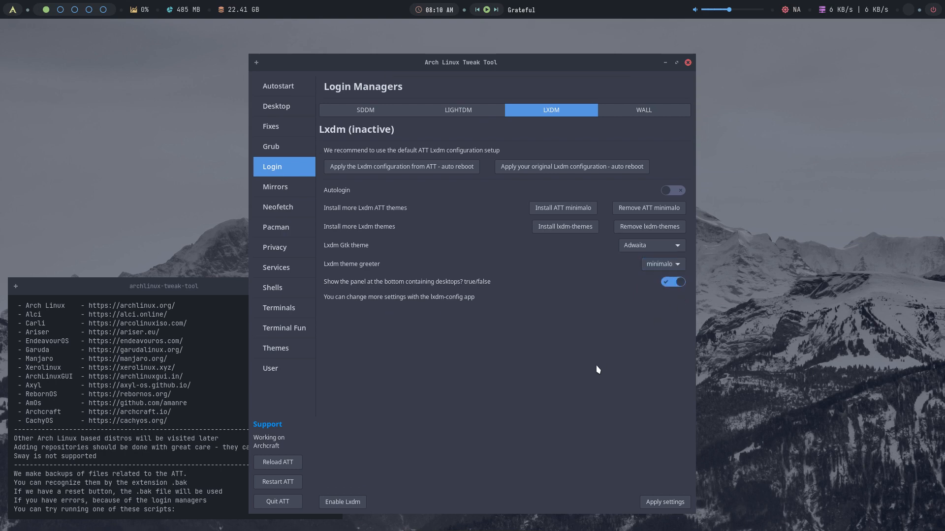
- Set the LXDM GTK theme to Arc-Dark, apply settings, enable LXDM and quit the tool
click(657, 245)
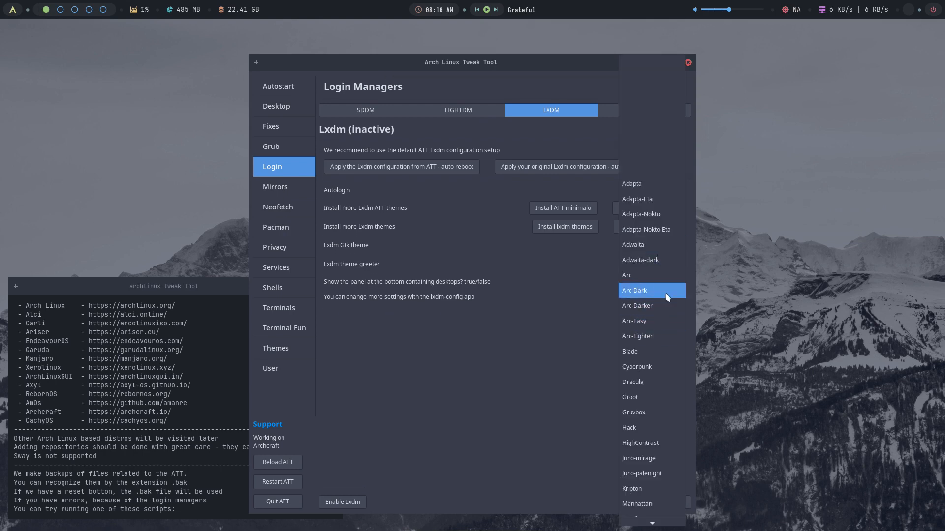
click(659, 260)
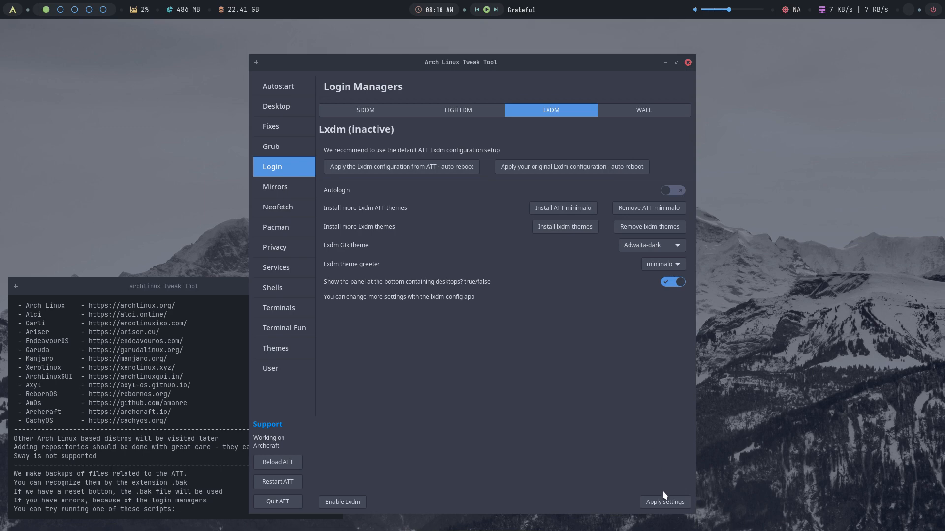
click(669, 245)
click(668, 293)
click(658, 504)
click(343, 502)
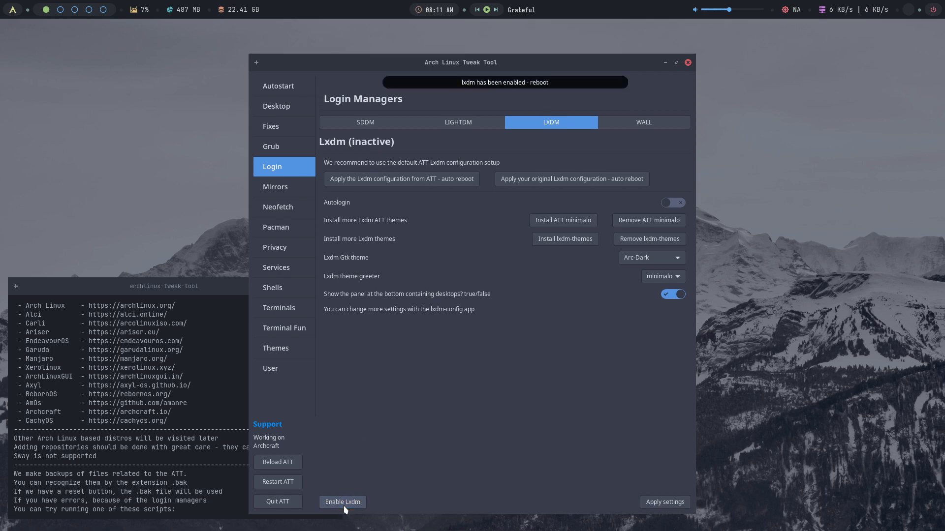
click(288, 502)
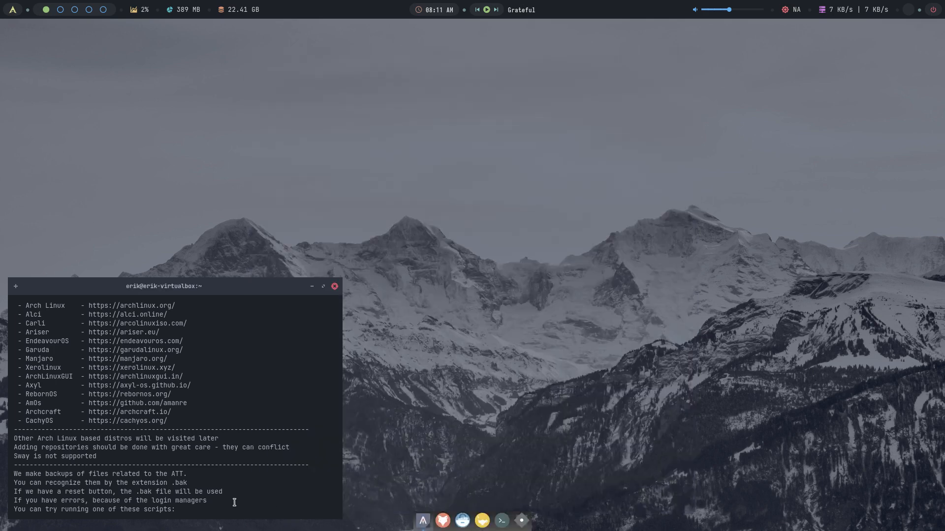
- Reboot the VM with 'sudo reboot' after fixing the 'sud reboot' typo, supplying the sudo password
drag(241, 303, 290, 266)
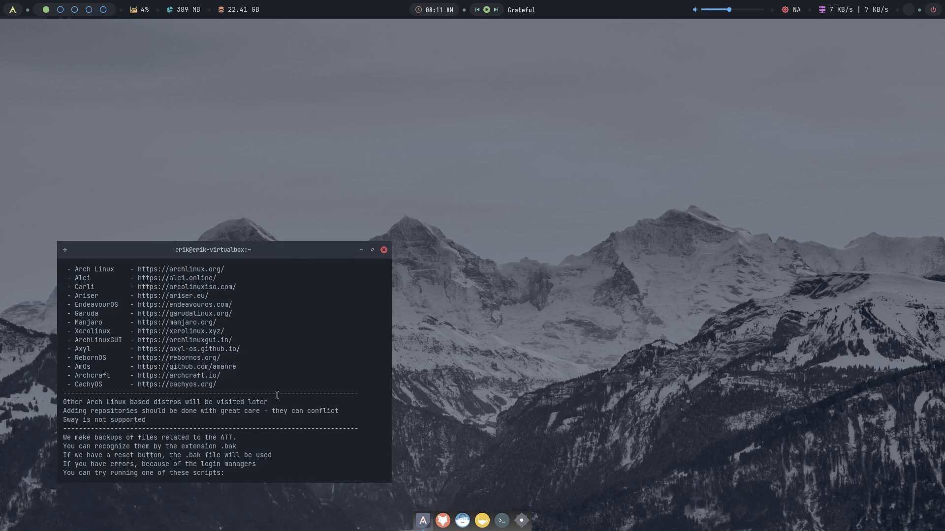
scroll(281, 393, down, 5)
scroll(282, 394, up, 1)
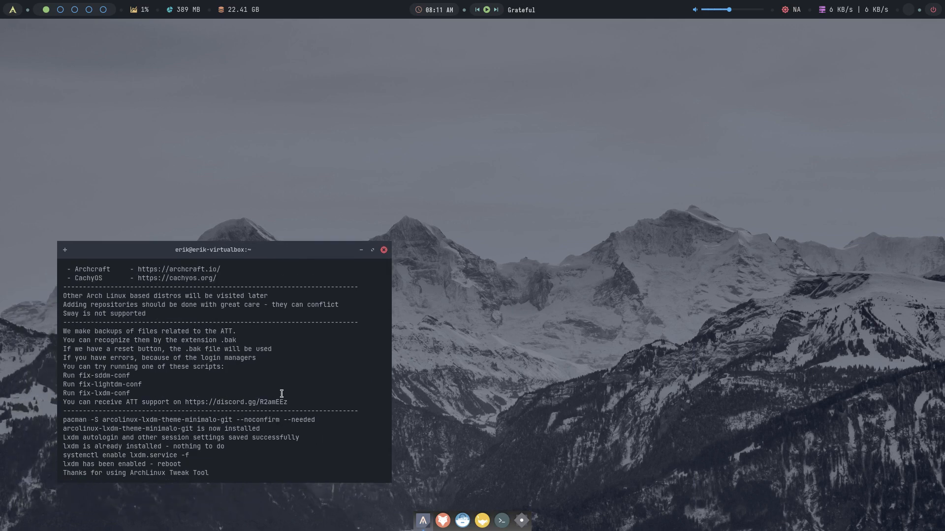
text(sud reboot)
key(Return)
text(sudo reboot)
key(Return)
text(****)
key(Return)
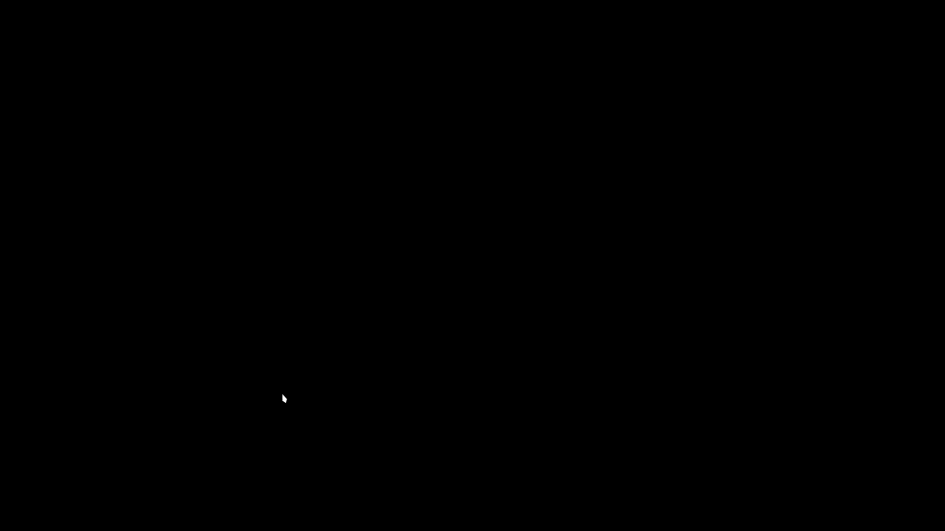
- Boot Archcraft from GRUB and select the awesome desktop session at the login screen
key(Return)
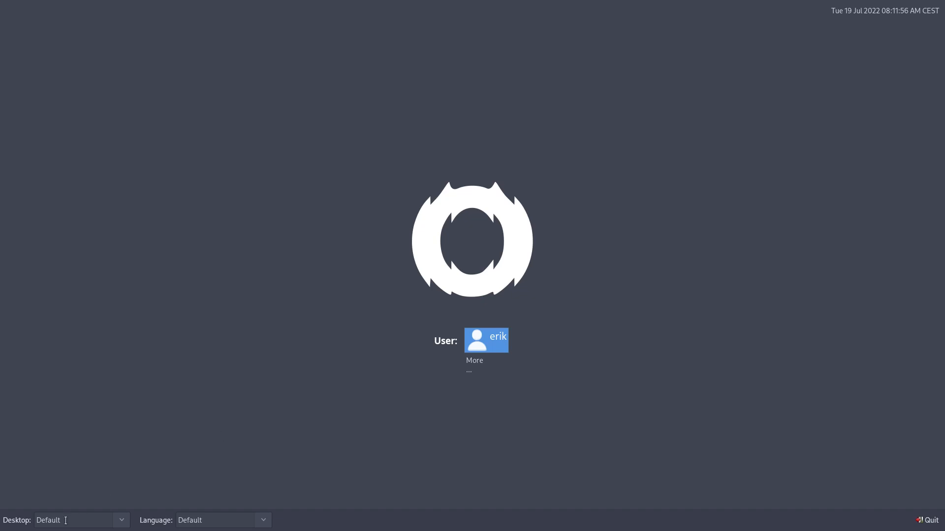
click(121, 521)
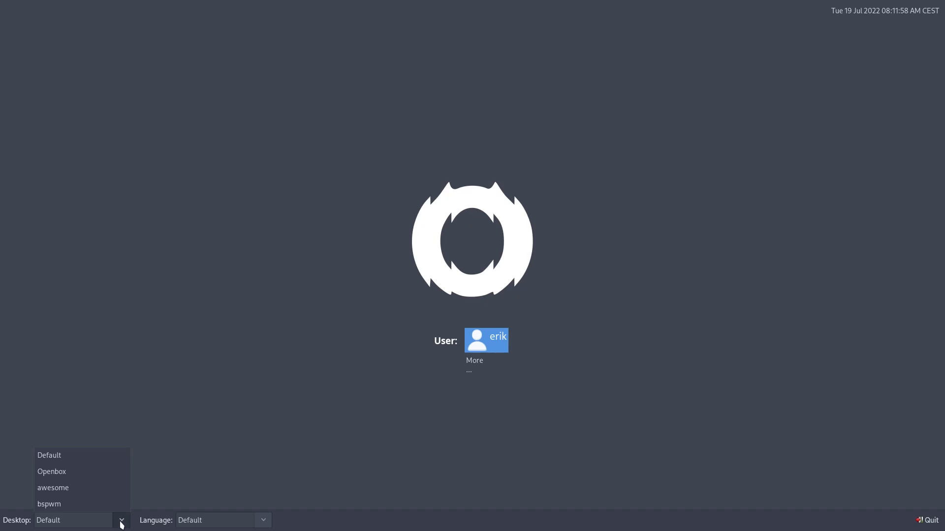
click(77, 489)
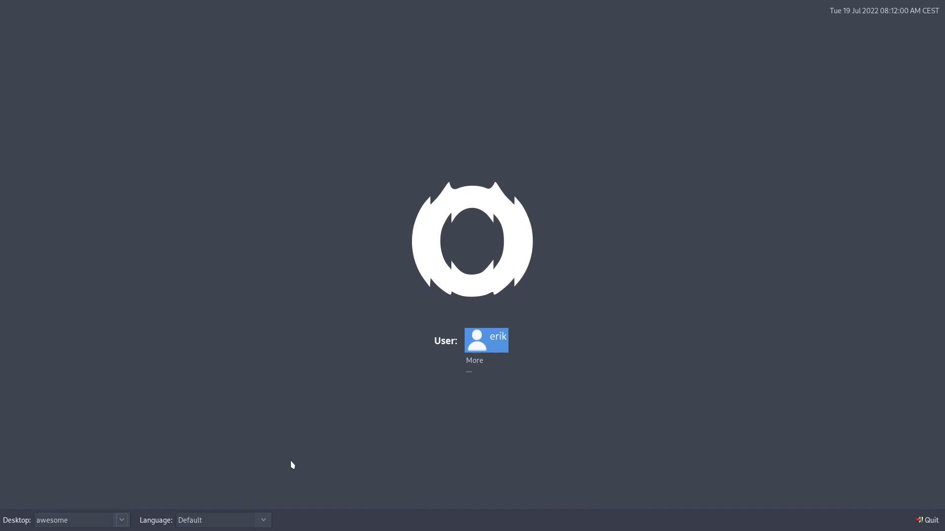
click(268, 520)
click(348, 470)
- Log in as the user and open a terminal with Super+Enter
click(492, 346)
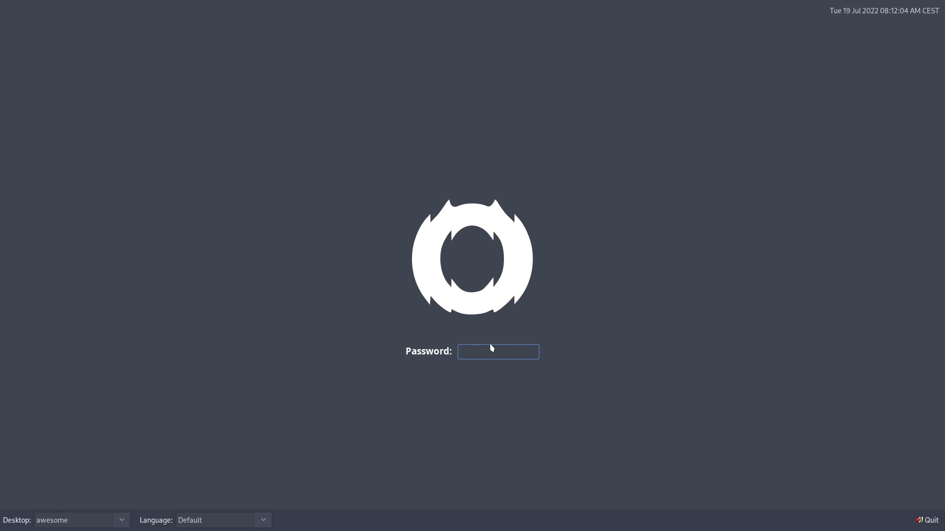
key(Return)
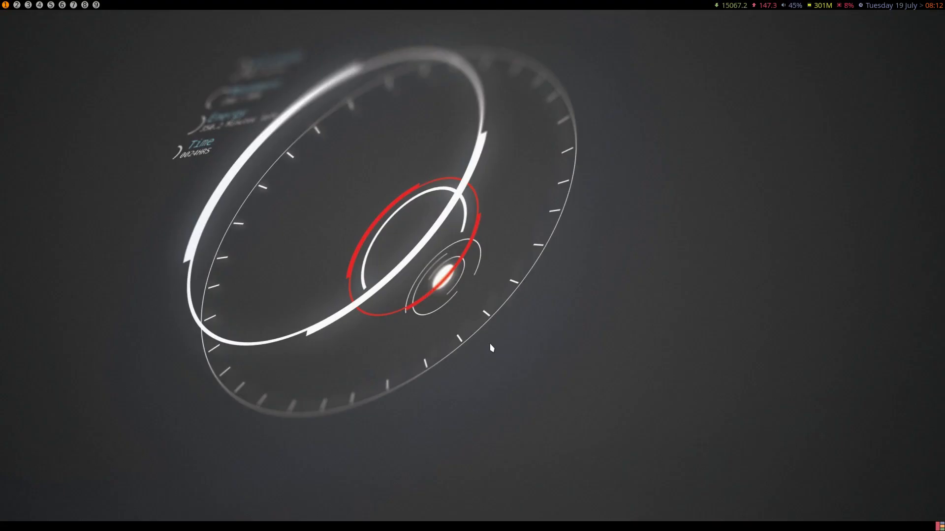
key(Escape)
key(super+Return)
- Run archlinux-tweak-tool from the terminal and authenticate with the account password
text(archlinux-tweak-tool)
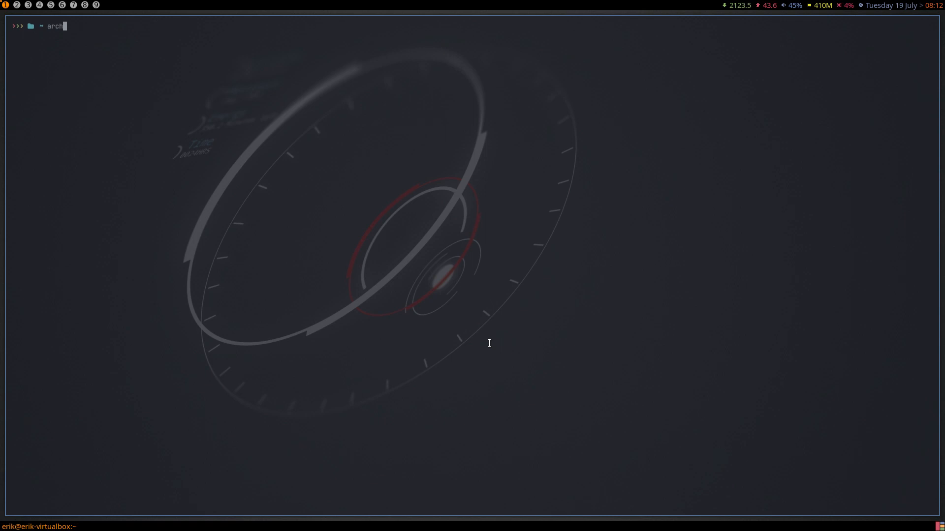
key(Return)
text(••)
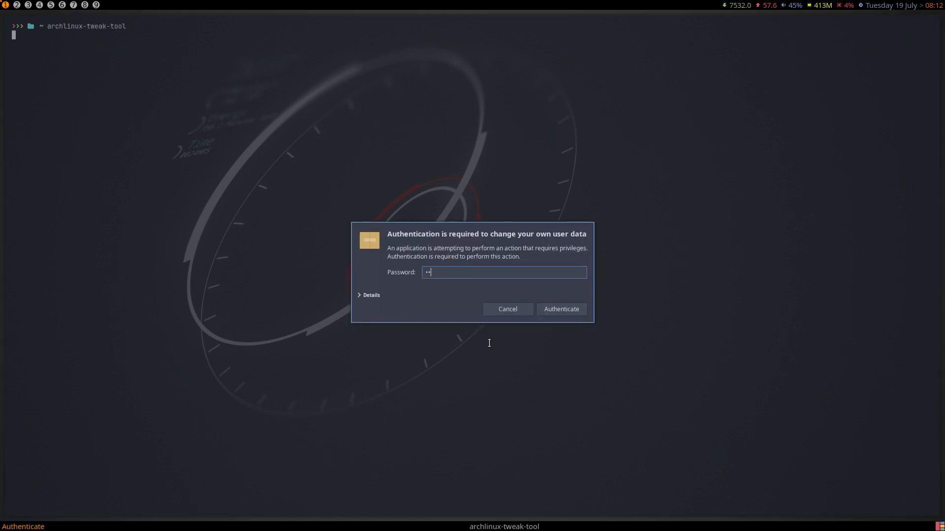
text(••)
key(Return)
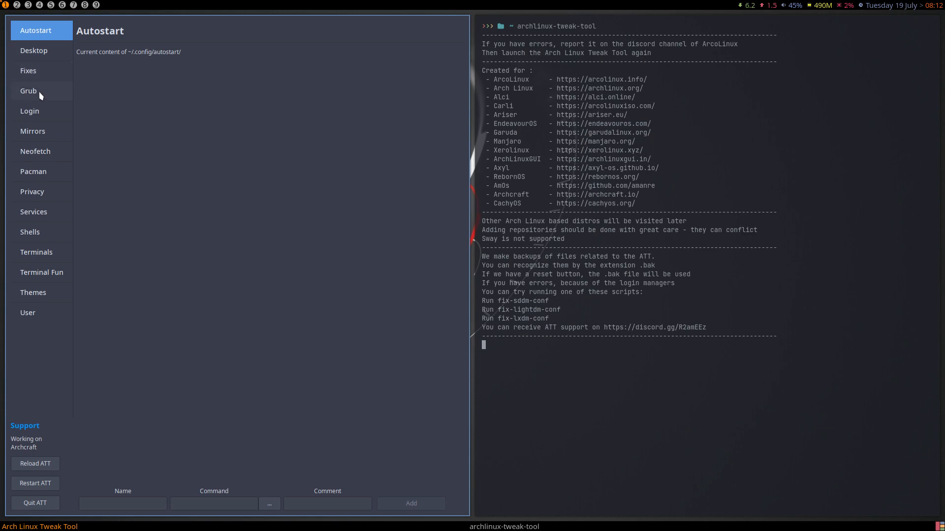
- Under Login > LXDM > WALL, apply background43 as the login wallpaper and quit ATT
click(47, 117)
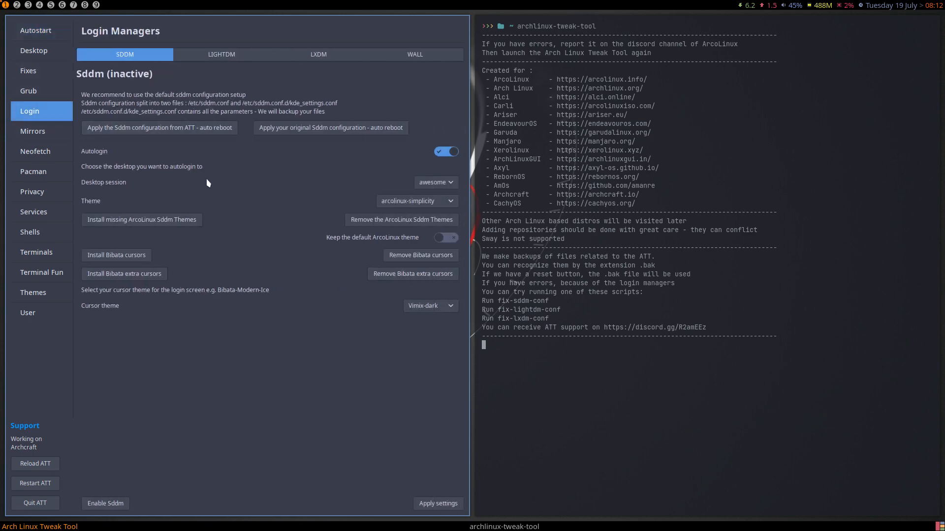
click(326, 58)
click(404, 55)
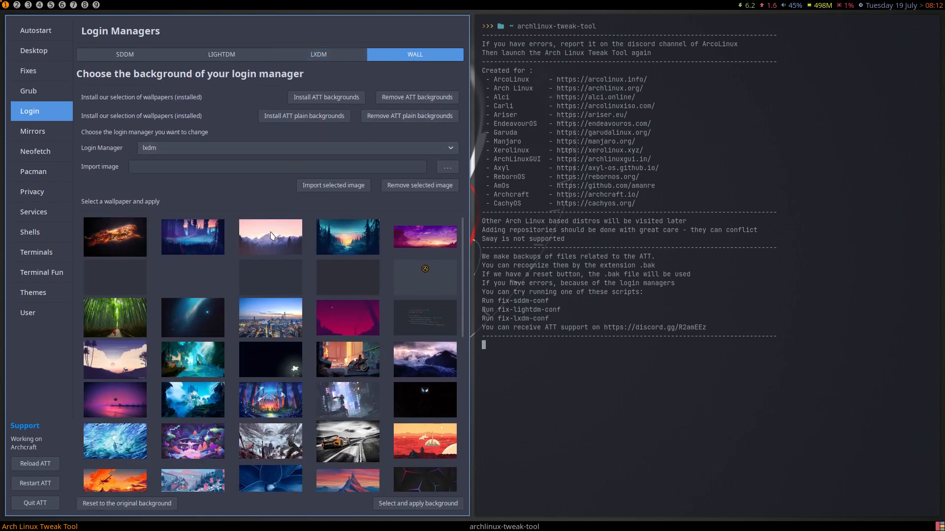
click(293, 249)
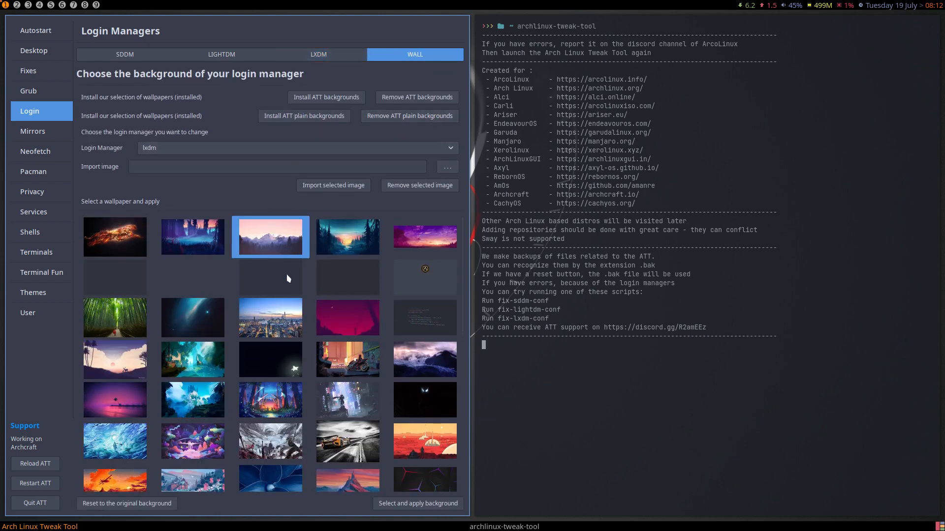
scroll(288, 278, down, 1)
scroll(282, 319, down, 1)
scroll(282, 323, down, 6)
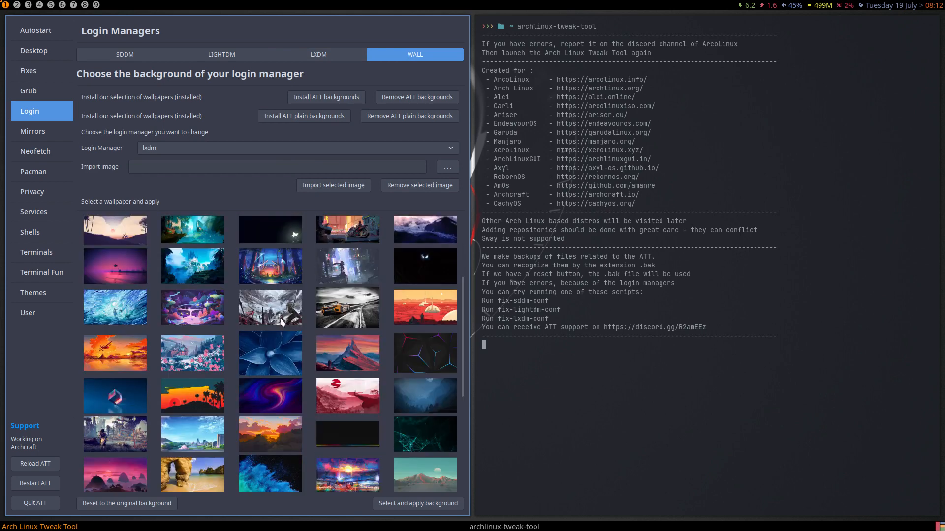
click(283, 323)
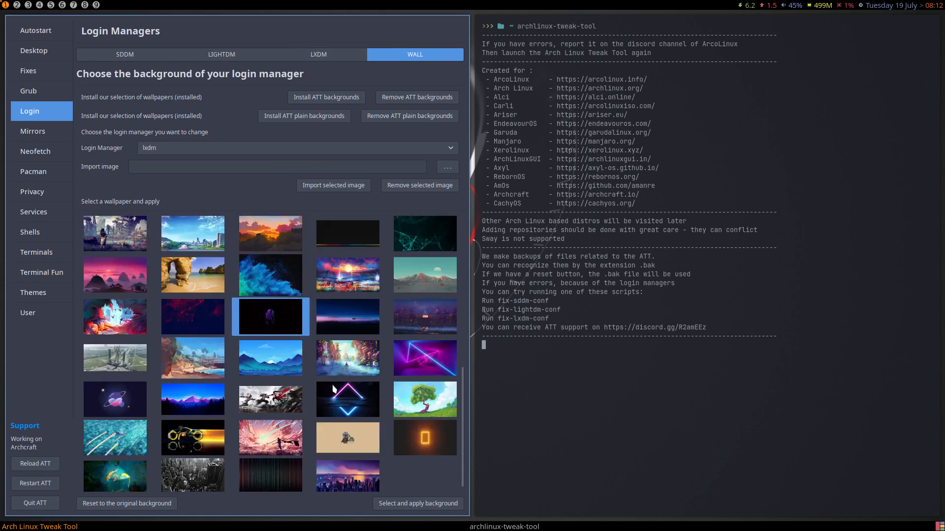
scroll(332, 389, down, 1)
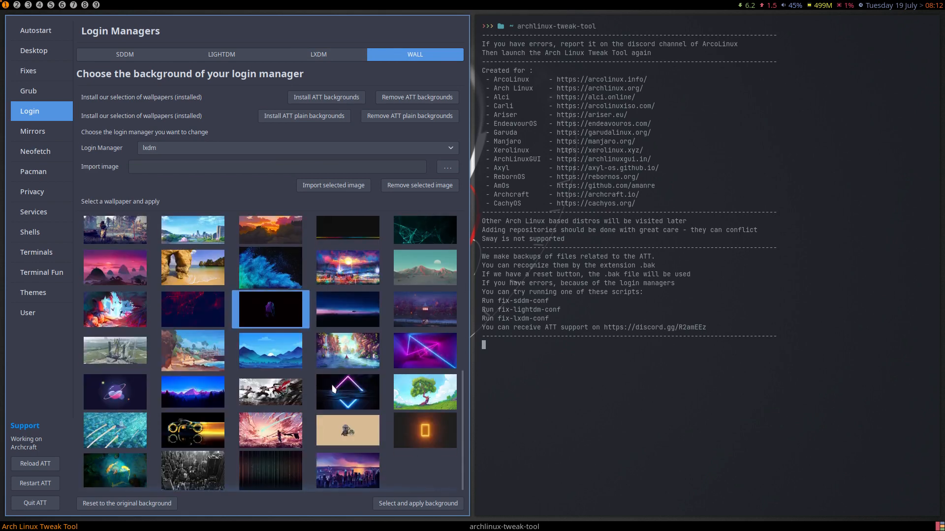
click(409, 504)
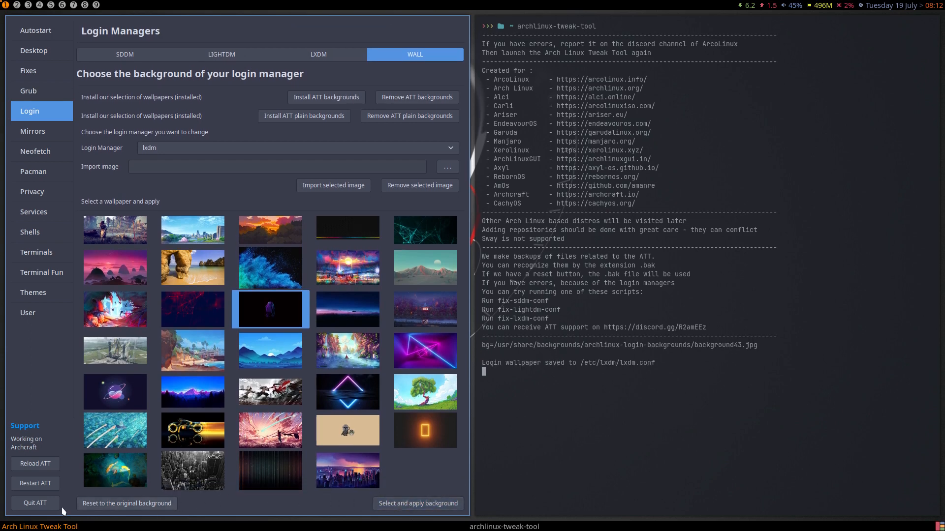
click(34, 503)
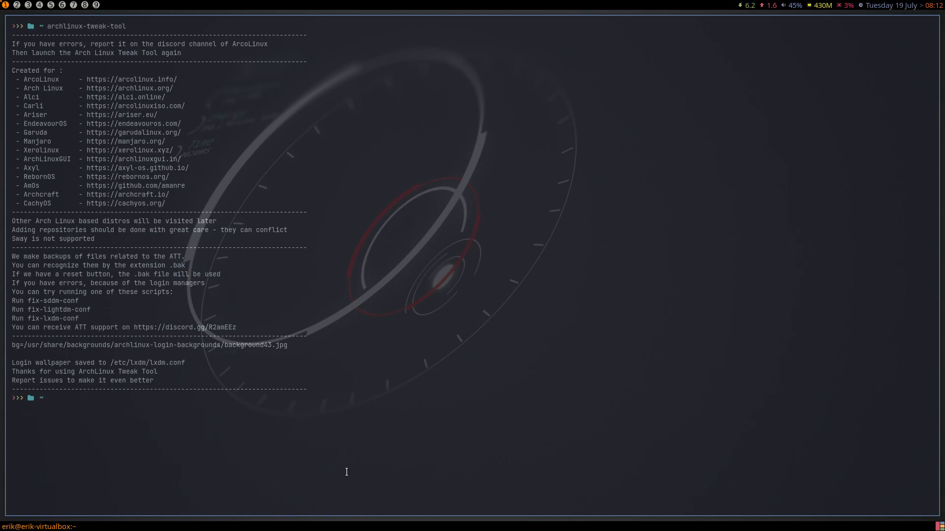
key(super+x)
- Log out, log back in as the user, and open a new terminal
key(l)
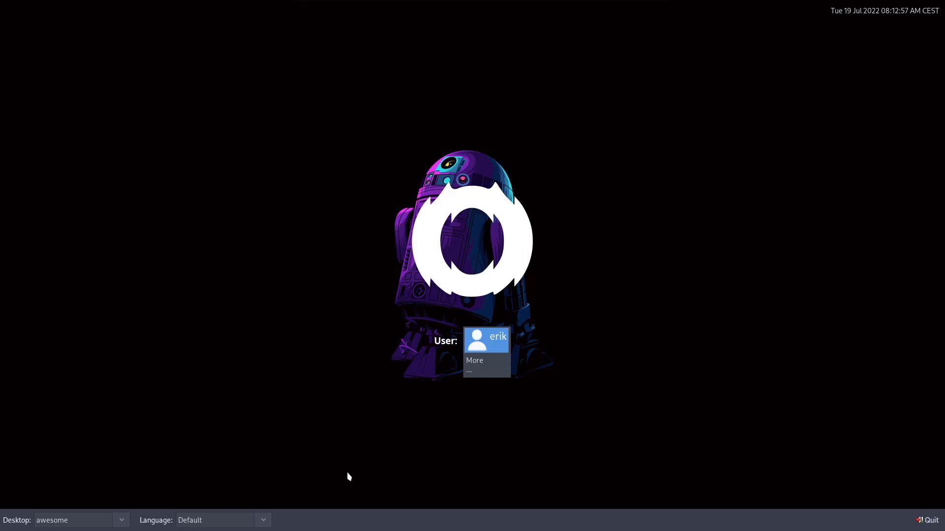
click(485, 352)
text(••)
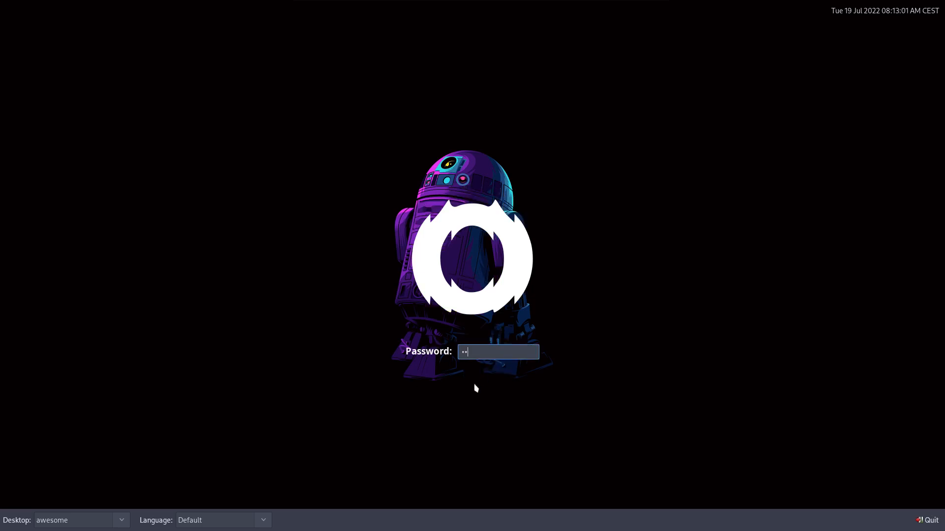
key(Return)
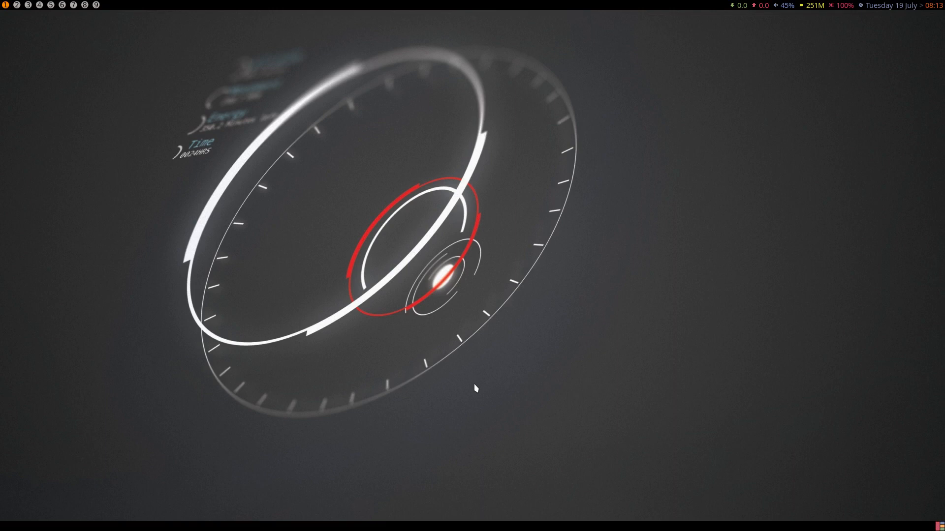
key(Escape)
key(super+Return)
- Relaunch archlinux-tweak-tool and authenticate with the account password
text(archlinux-tweak-tool)
key(Return)
text(***)
key(Return)
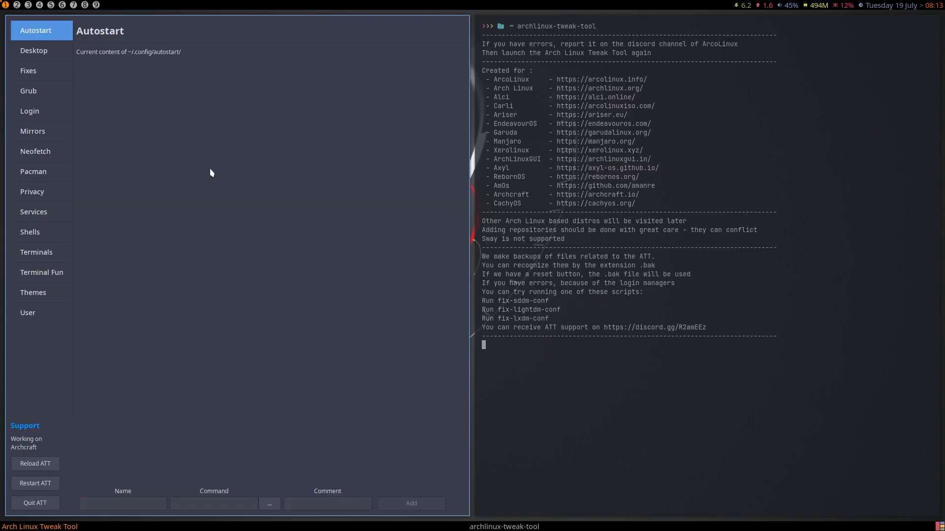
- On the Login Managers LXDM page, install the lxdm-themes package
click(44, 174)
click(41, 117)
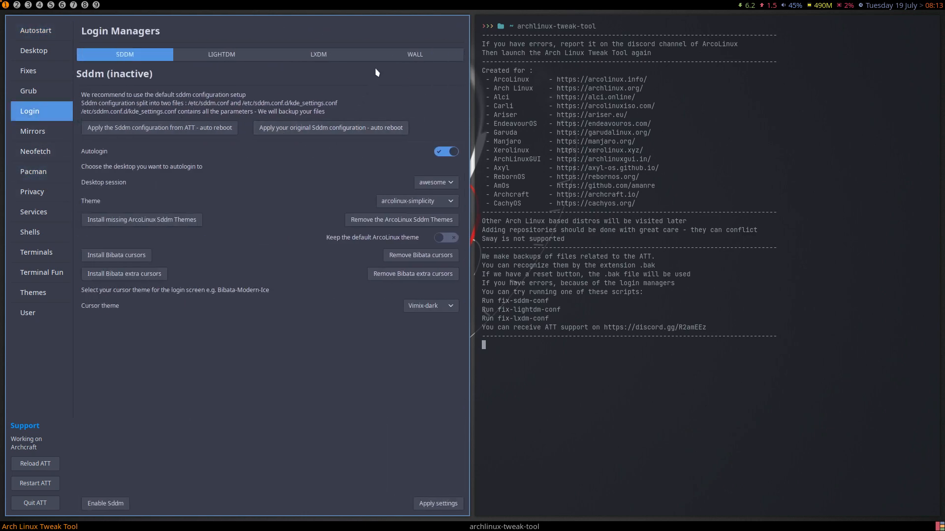
click(324, 56)
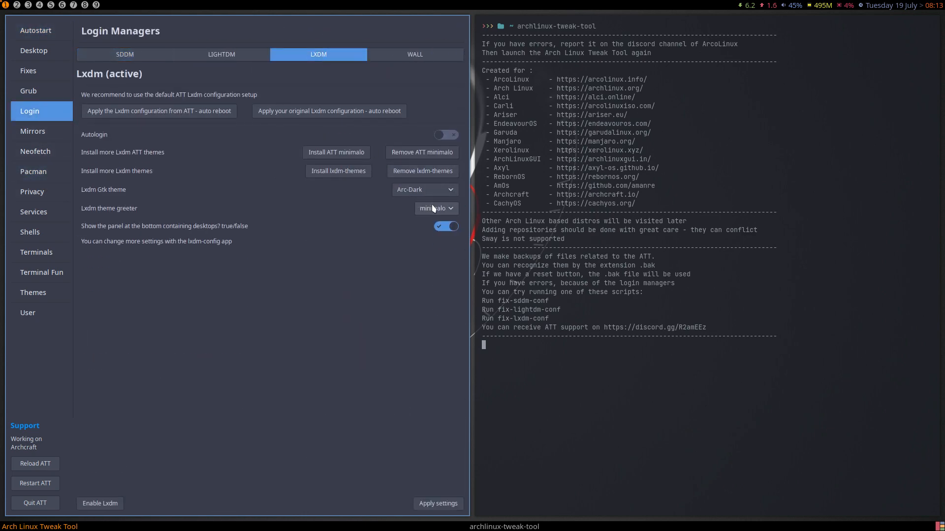
click(345, 171)
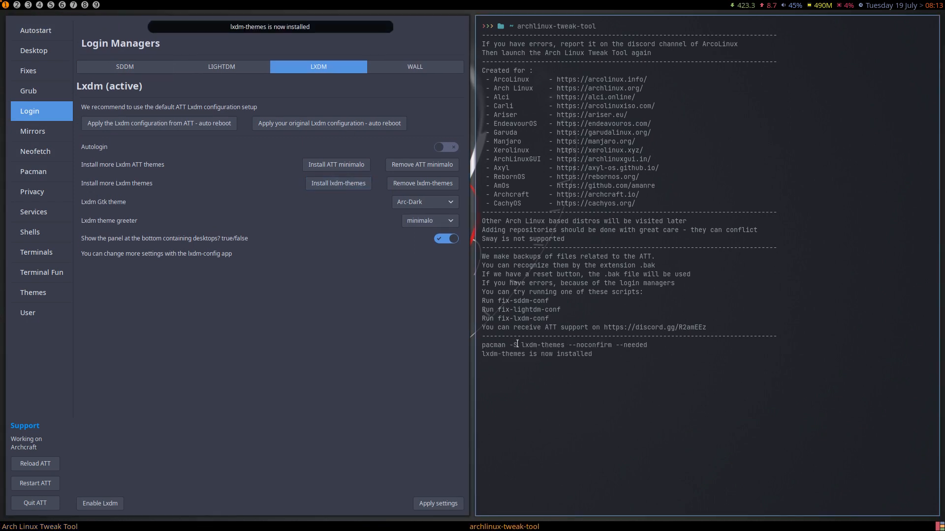
drag(517, 345, 561, 344)
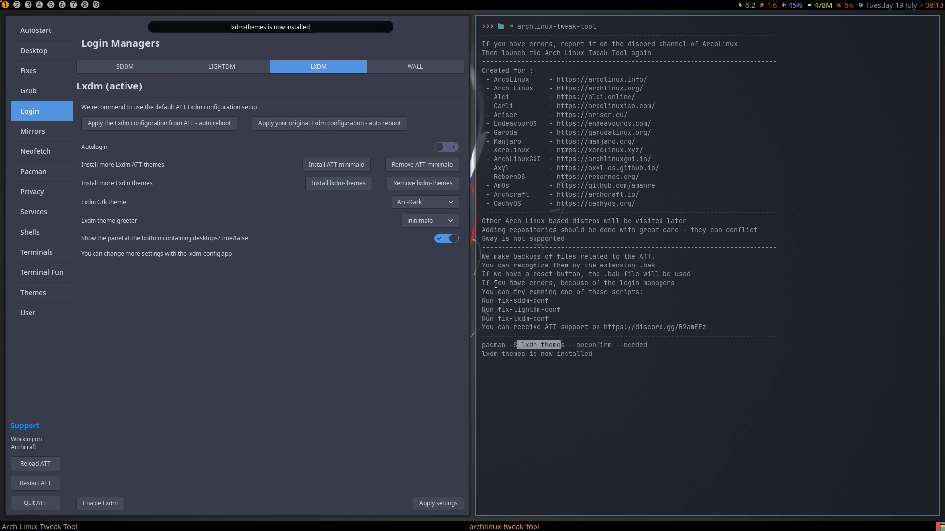
- Pick Archlinux as the LXDM greeter theme, keeping Arc-Dark, and show the WALL wallpaper chooser
click(433, 211)
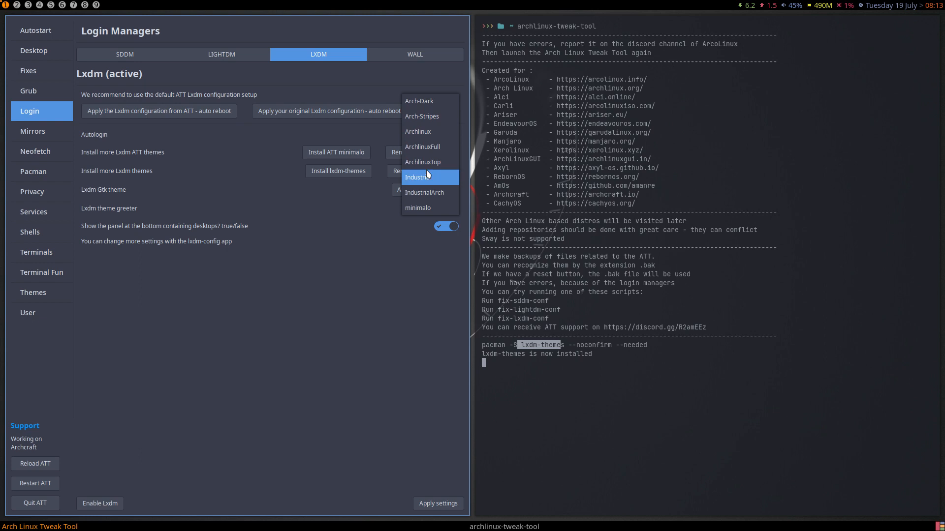
click(356, 242)
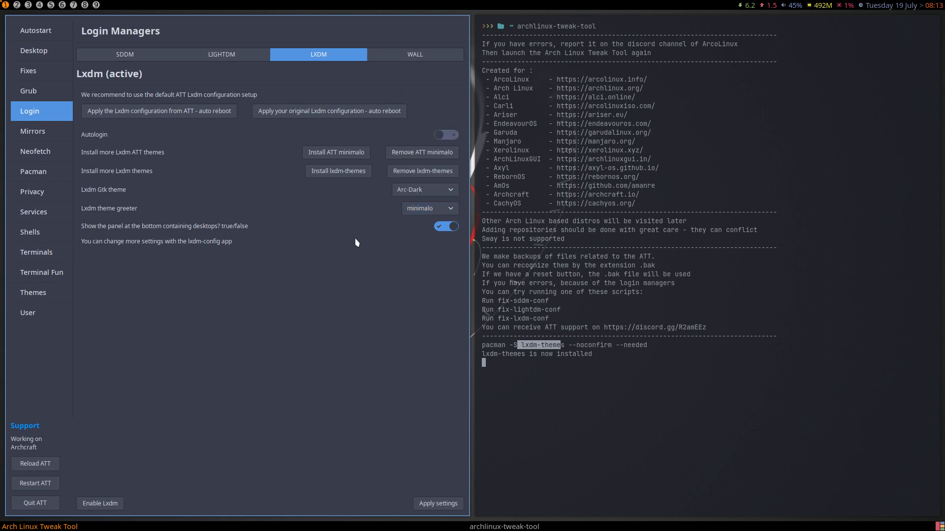
click(412, 189)
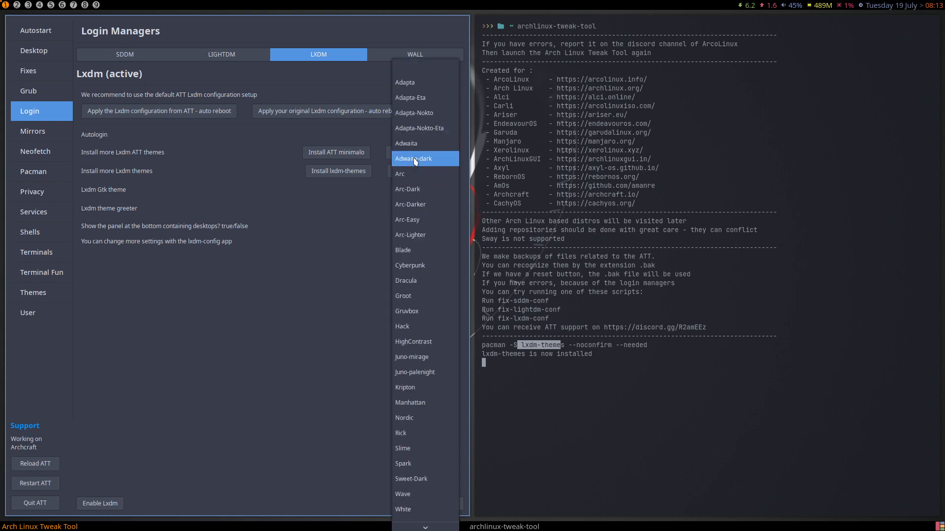
click(295, 312)
click(415, 208)
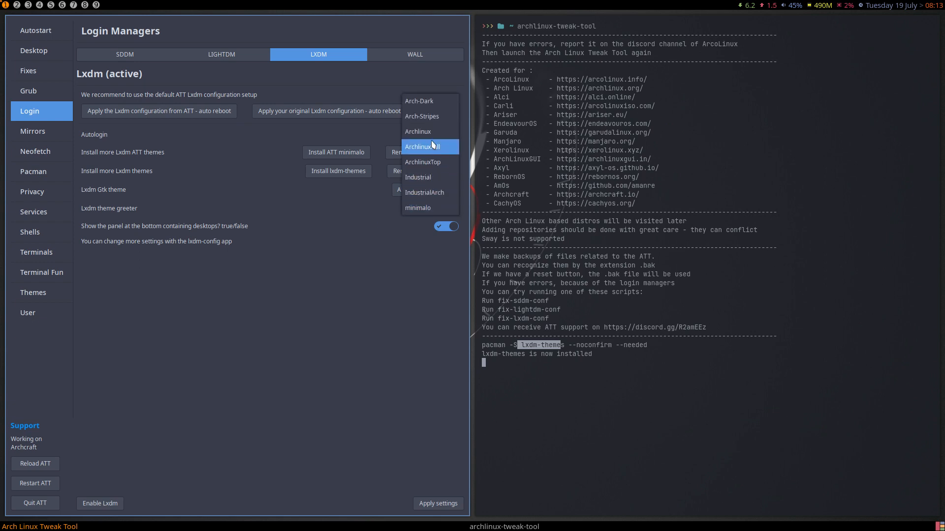
click(419, 127)
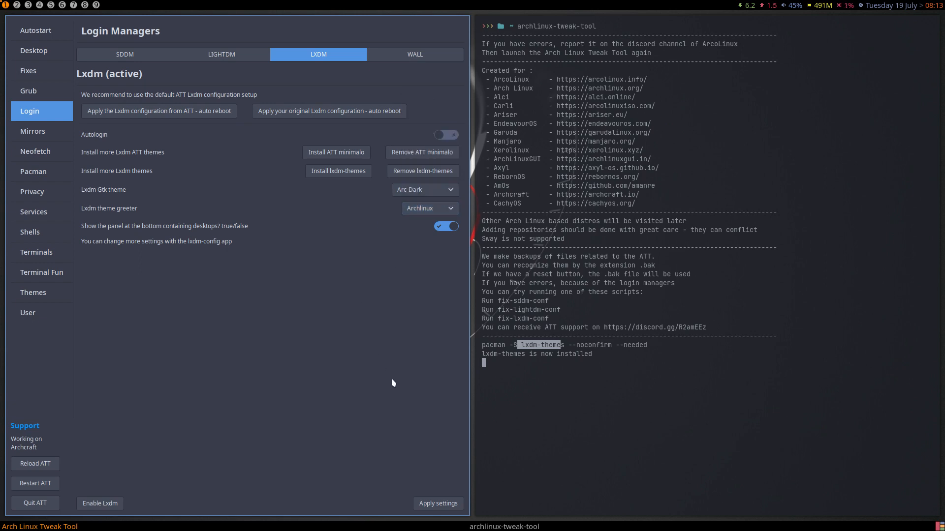
click(429, 56)
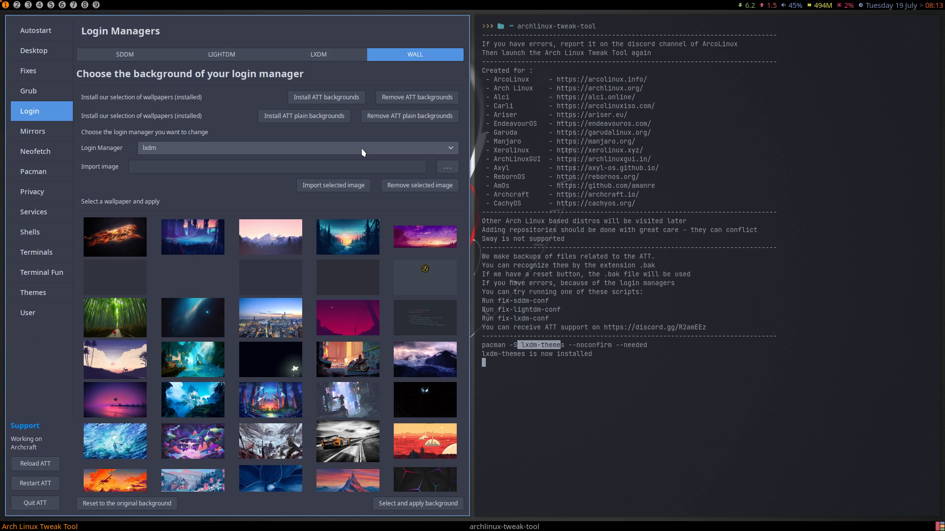
- Remove the ATT plain and ATT login background packs, reinstall the plain pack, then remove it again
click(401, 116)
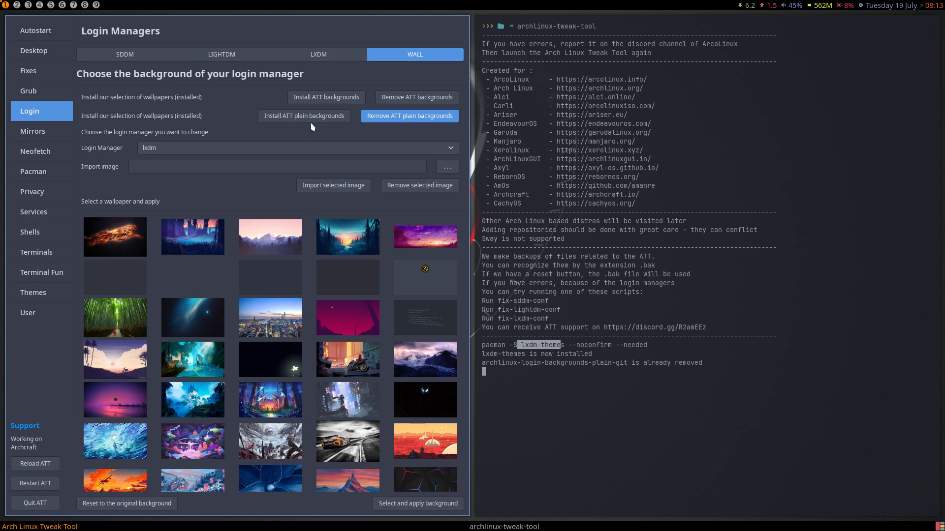
click(403, 110)
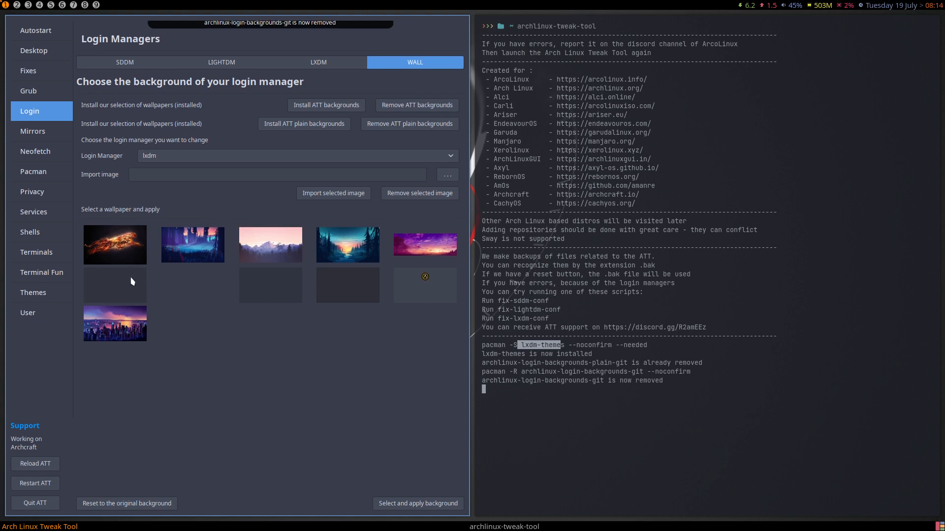
click(340, 118)
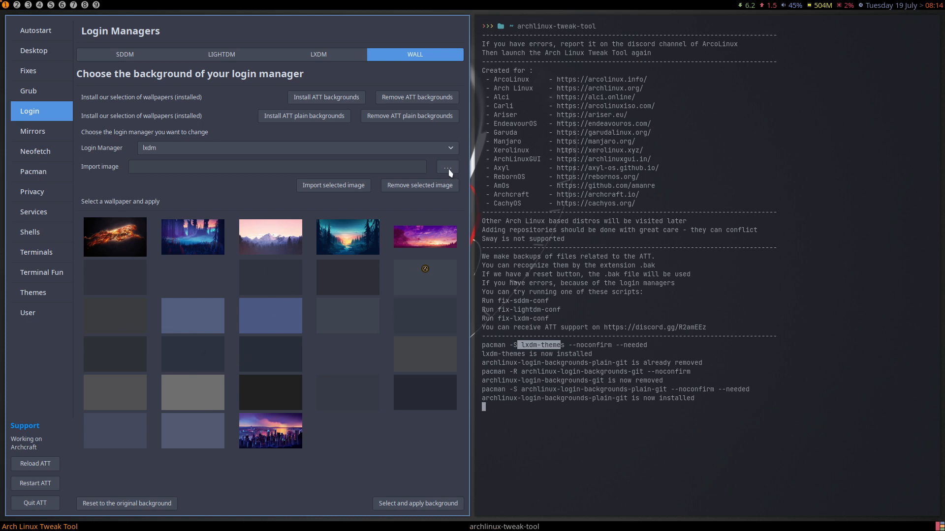
click(433, 117)
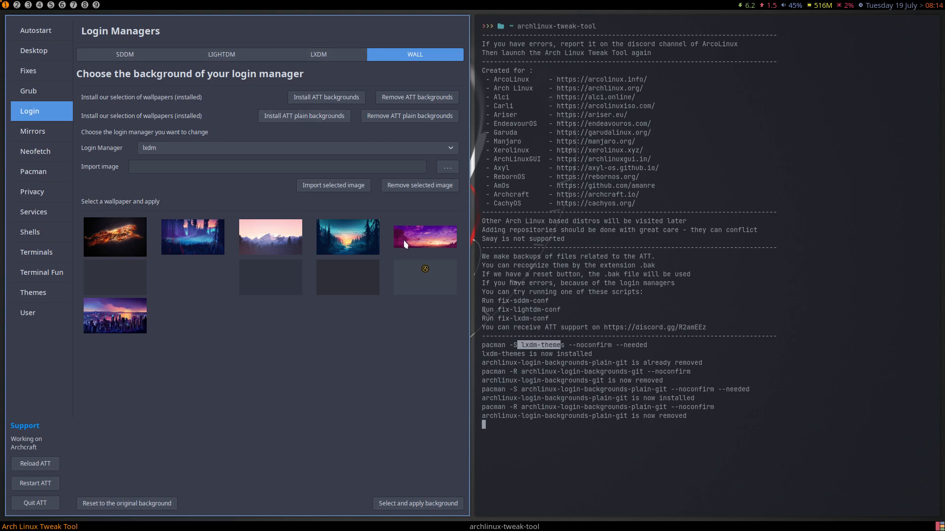
- On the ArcoLinux Mirrors page, toggle the Gitlab, Belnet, Aarnet and Funami mirrors off and back on
click(45, 135)
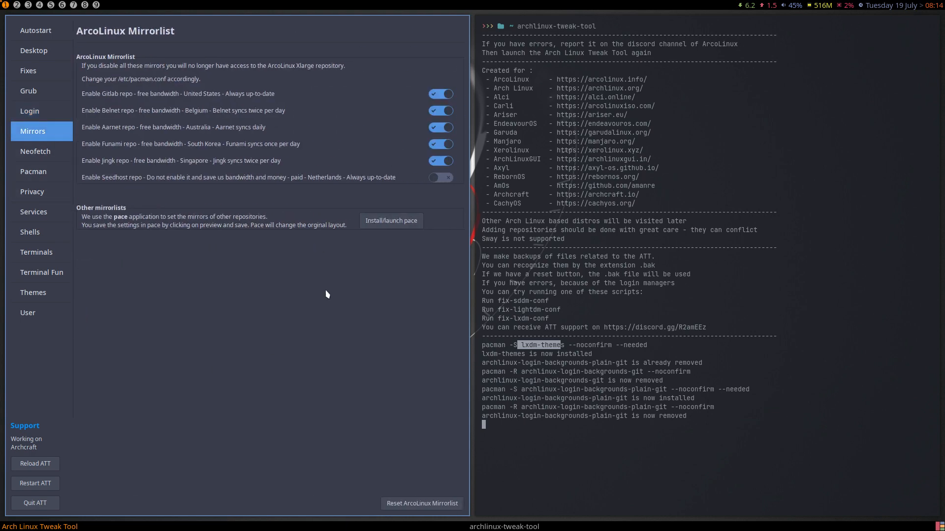
click(439, 96)
click(437, 113)
click(438, 130)
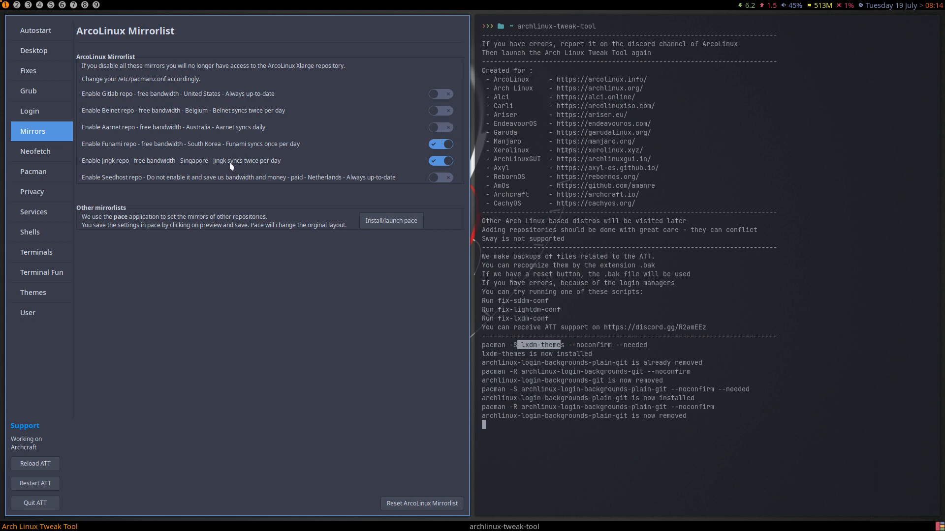
click(438, 145)
click(439, 145)
click(442, 129)
click(446, 113)
click(443, 96)
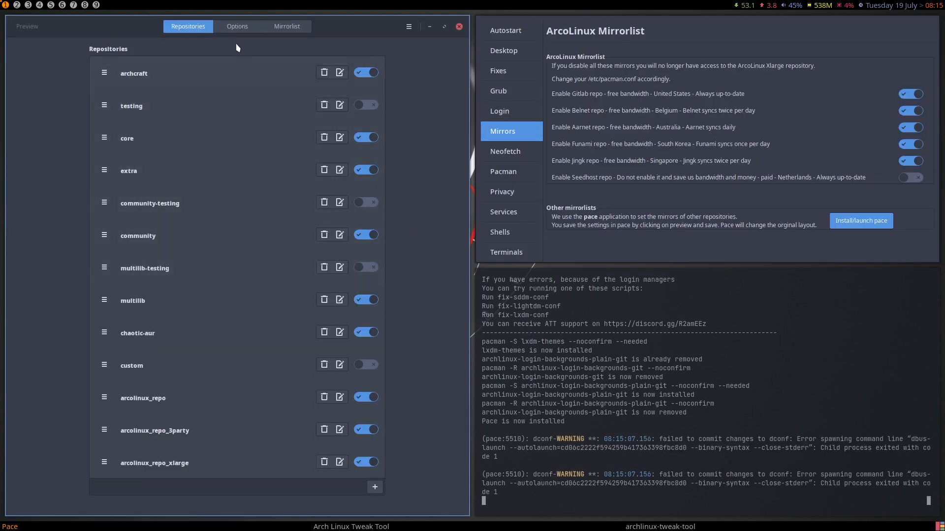
- Browse Pace's Options and the archcraft, mirrorlist, chaotic and arcolinux mirror lists, then close Pace
click(237, 28)
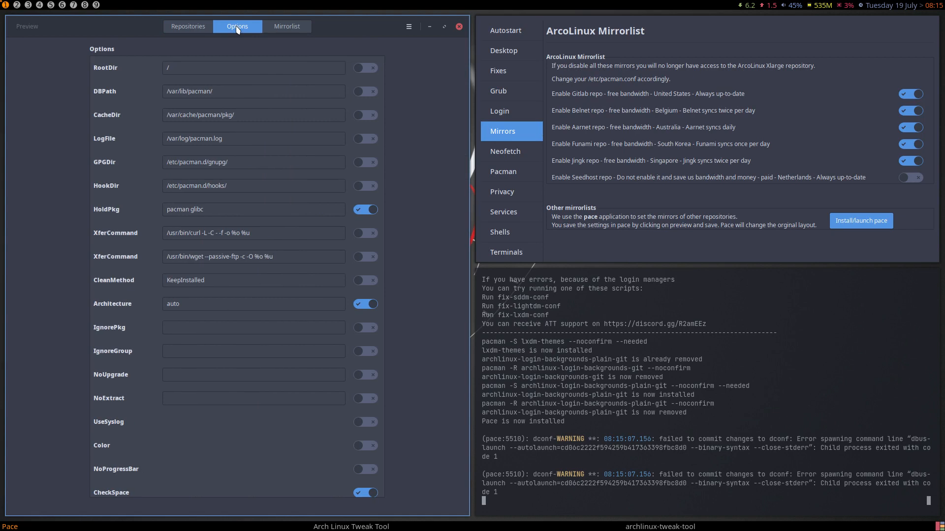
click(291, 31)
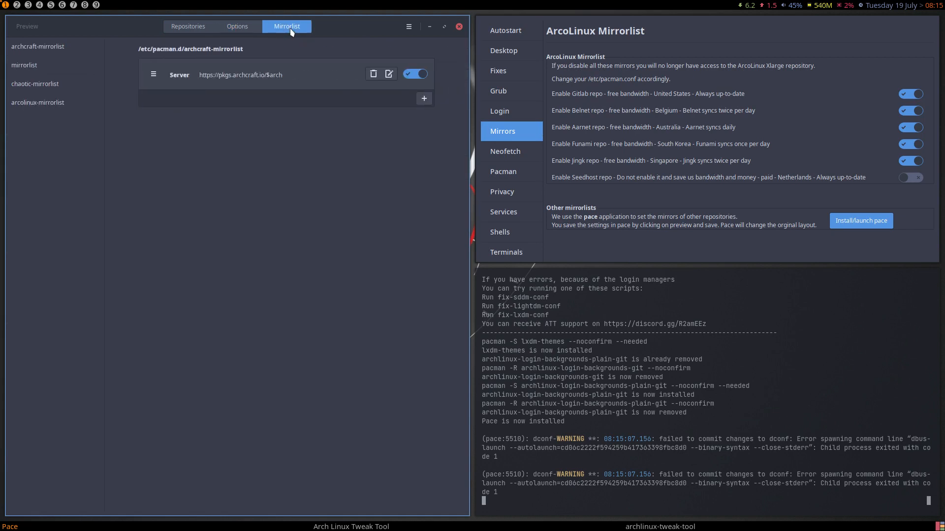
click(56, 49)
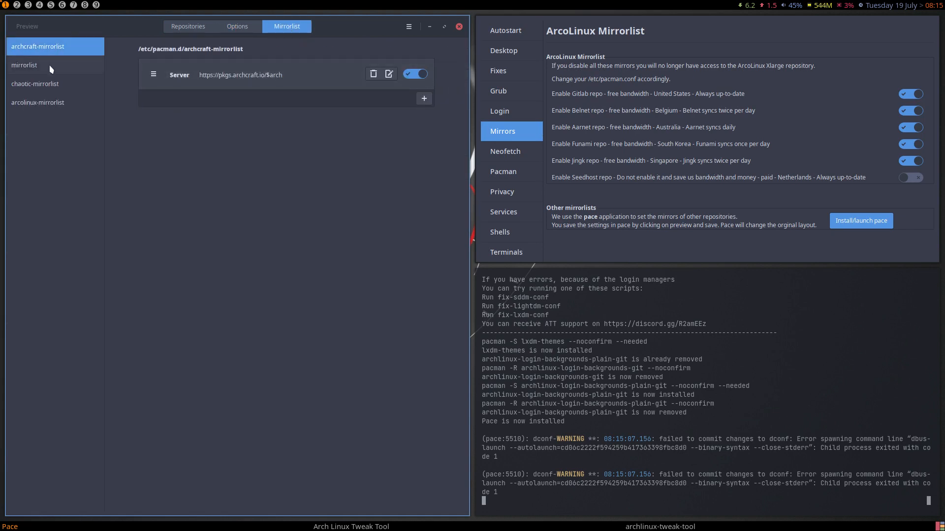
click(51, 68)
click(59, 85)
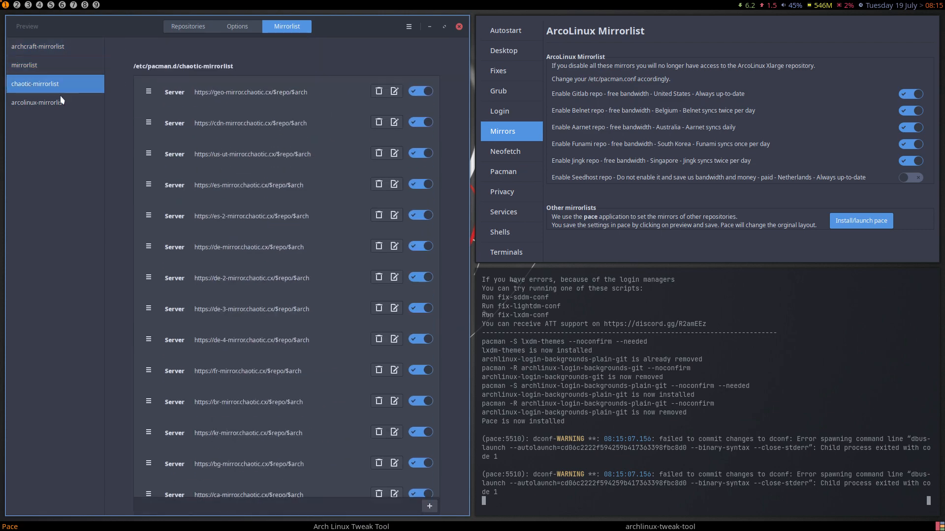
click(59, 108)
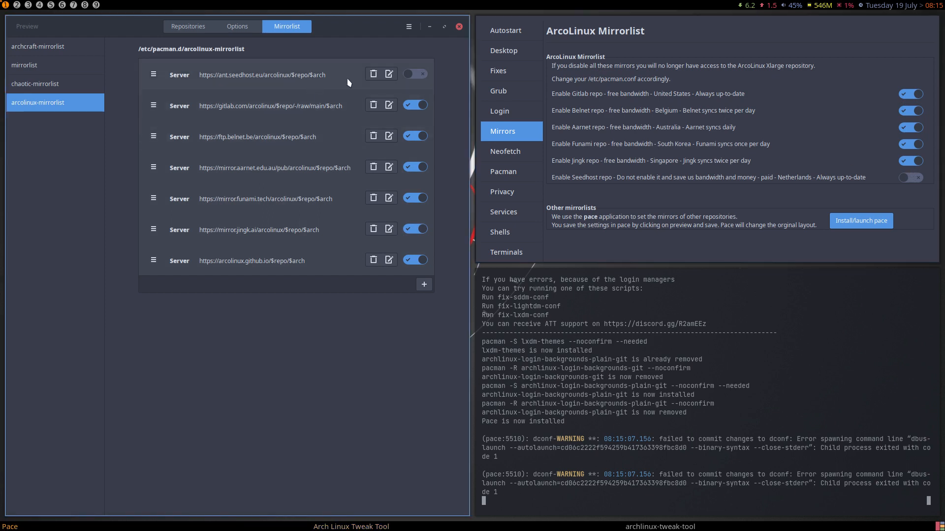
click(459, 28)
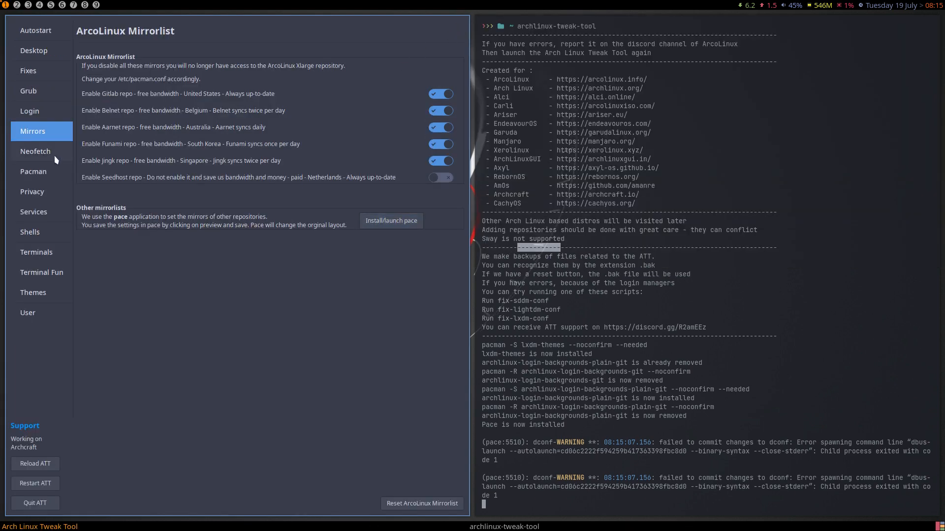
- In the Pacman settings, disable the ArcoLinux, ArcoLinux 3rd-party and ArcoLinux x-large repos
click(37, 154)
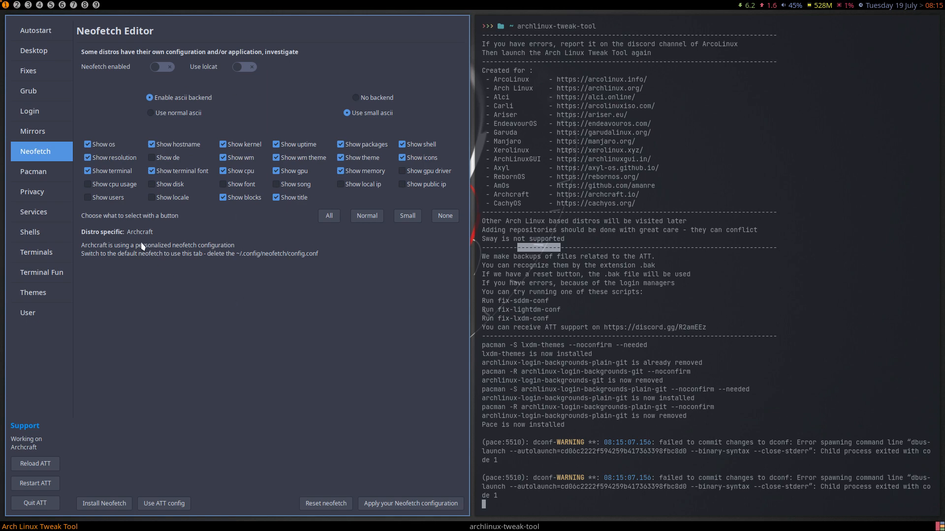
click(54, 175)
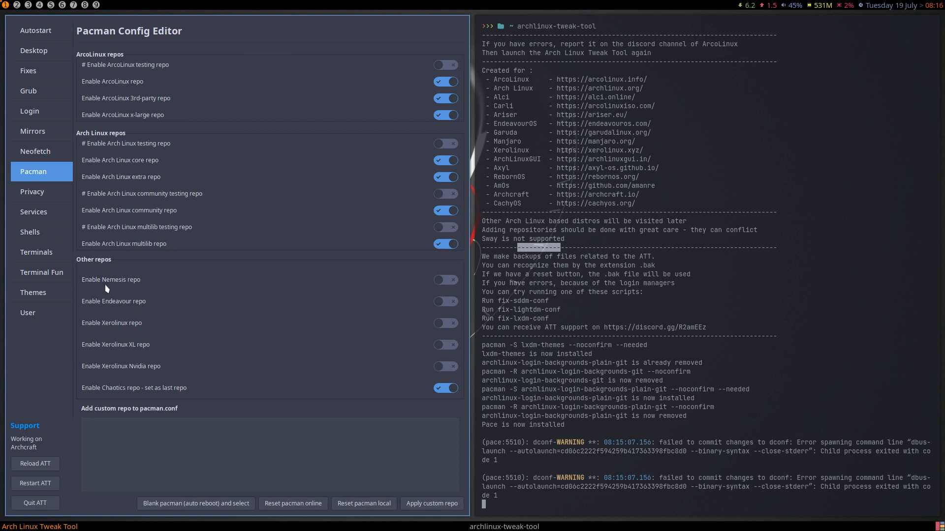
click(444, 82)
click(444, 98)
click(442, 115)
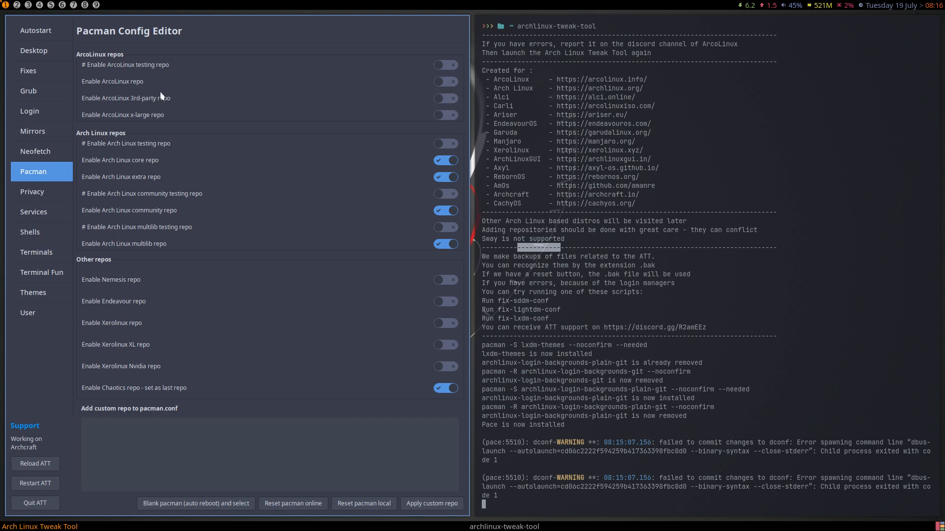
- Select dusk in the Desktop Installer's list of desktops
click(43, 54)
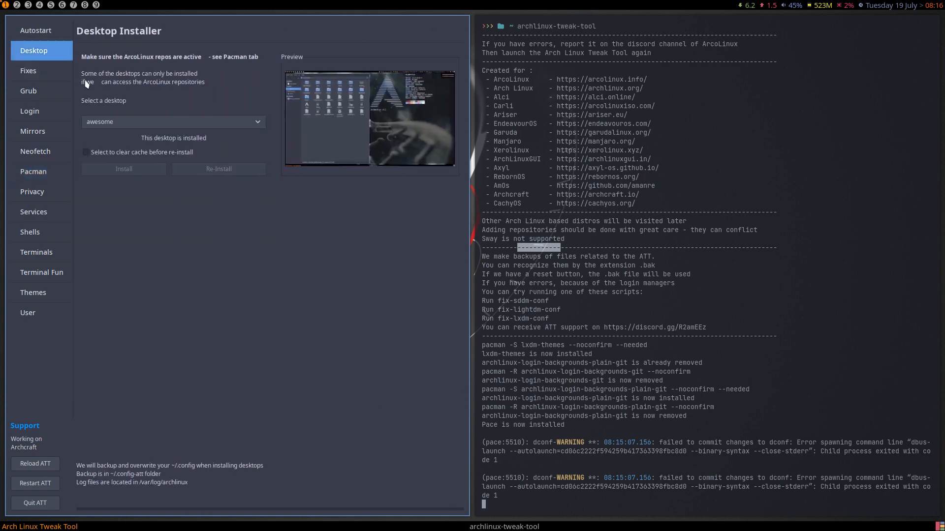
click(117, 124)
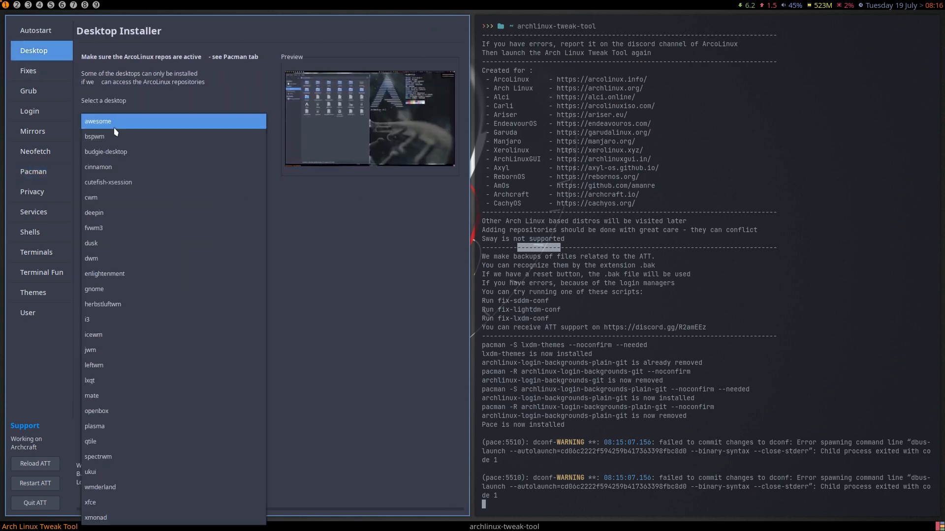
click(123, 243)
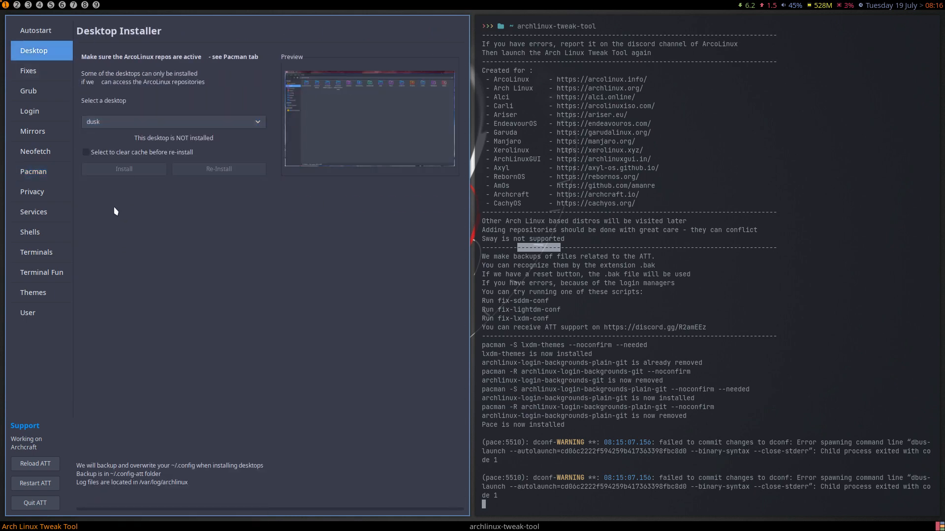
- Re-enable the ArcoLinux, ArcoLinux 3rd-party and ArcoLinux x-large repos in Pacman settings
click(41, 178)
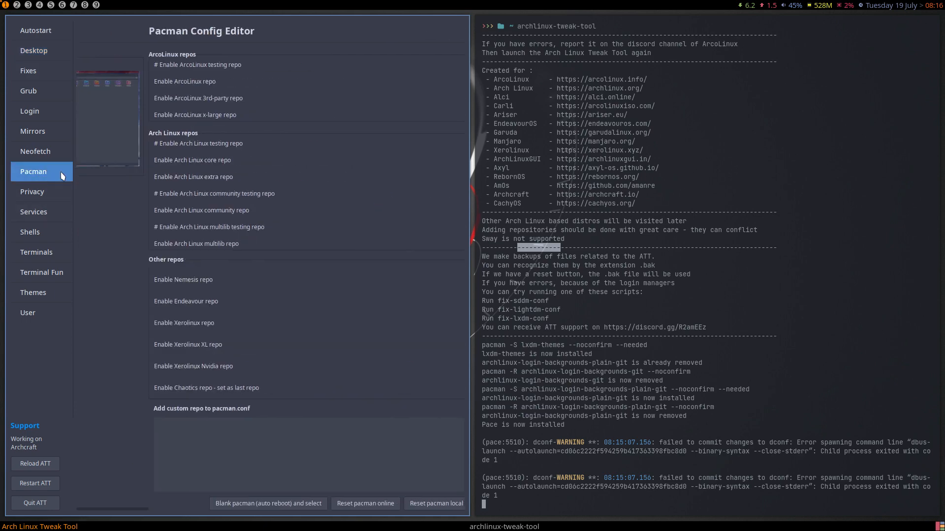
click(443, 115)
click(450, 99)
click(450, 82)
- Install the dusk desktop from the Desktop page
click(38, 53)
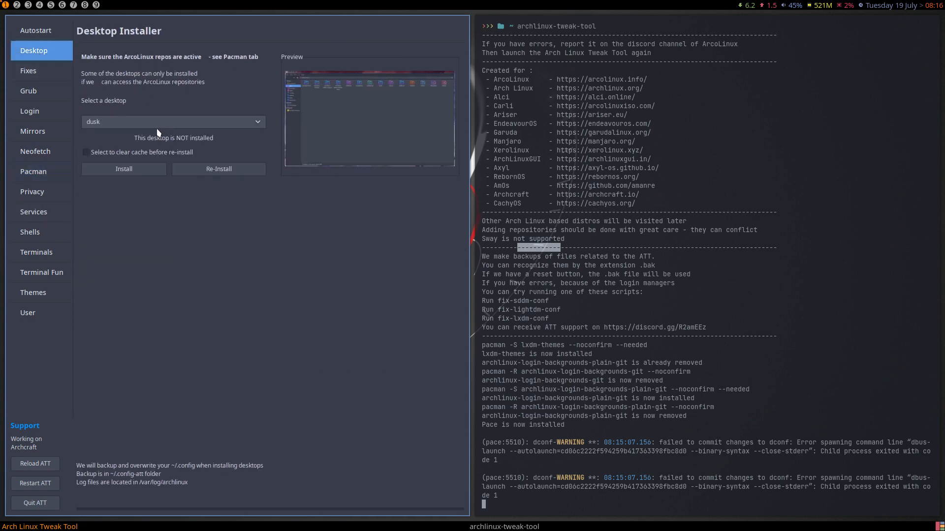
click(148, 173)
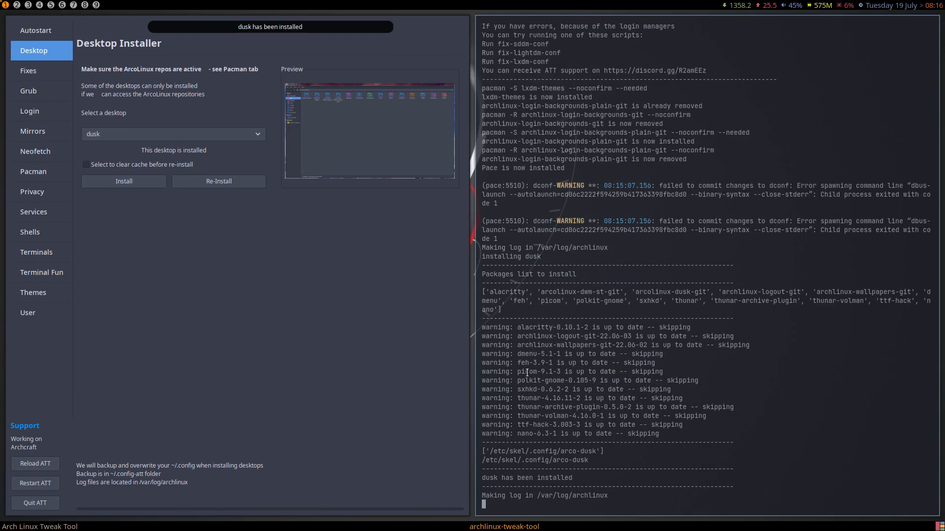
double_click(527, 373)
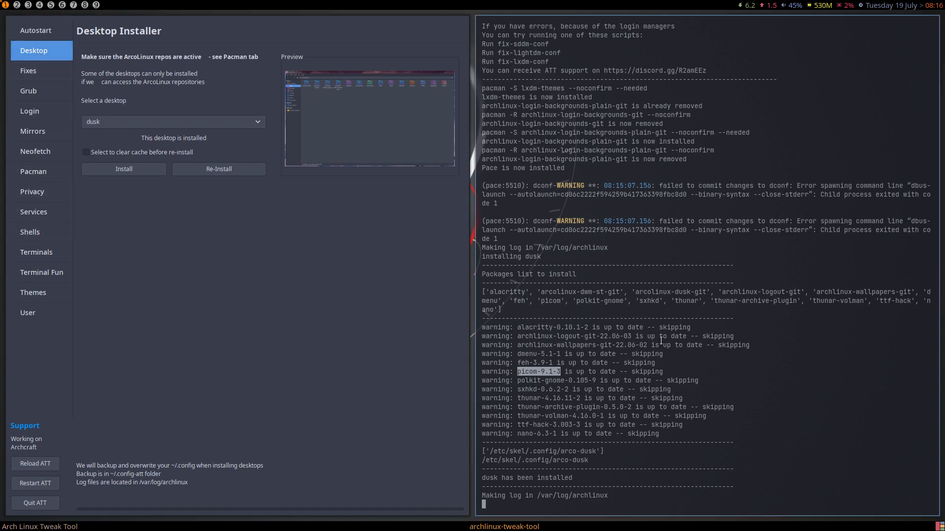
key(F12)
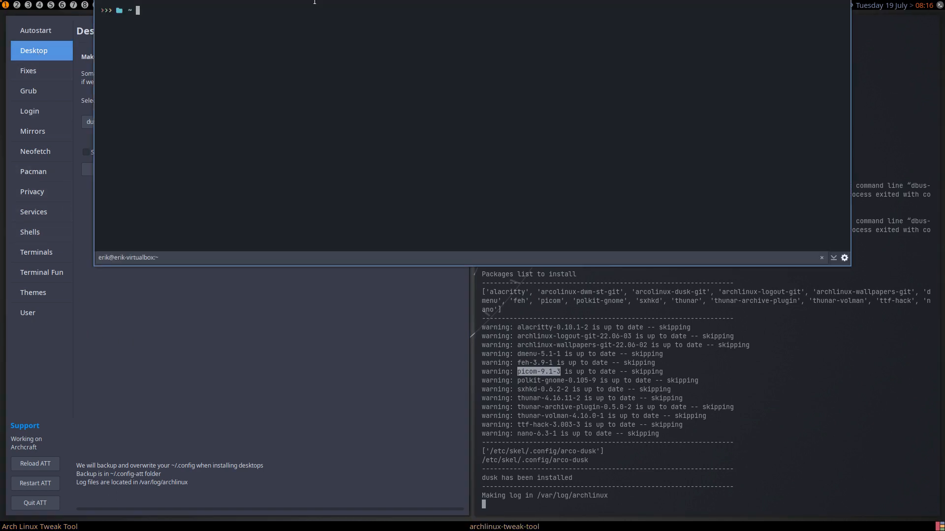
text(sudo pacman -R picom)
key(Tab)
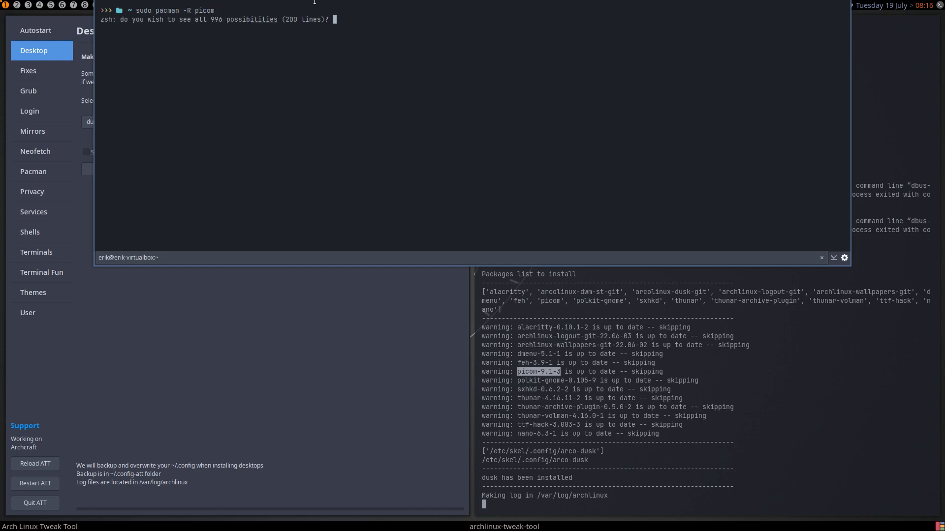
key(n)
key(ctrl+c)
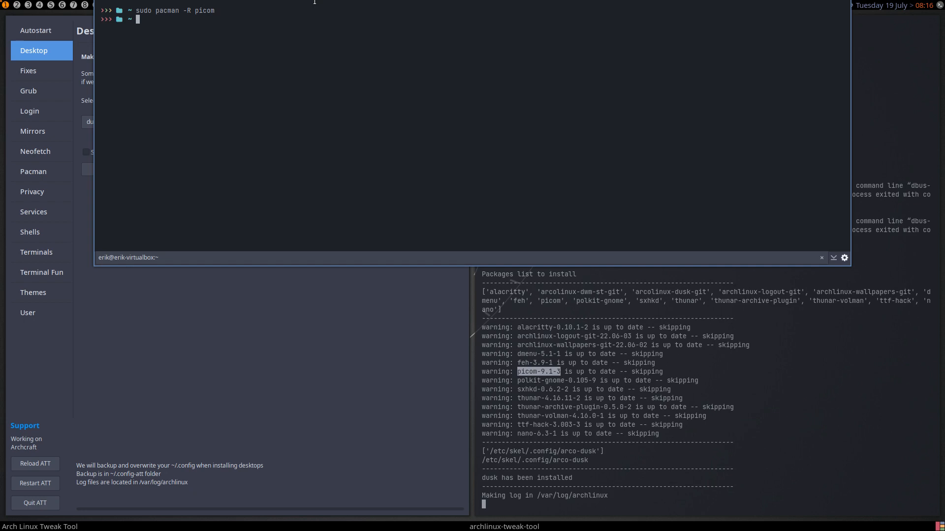
key(F12)
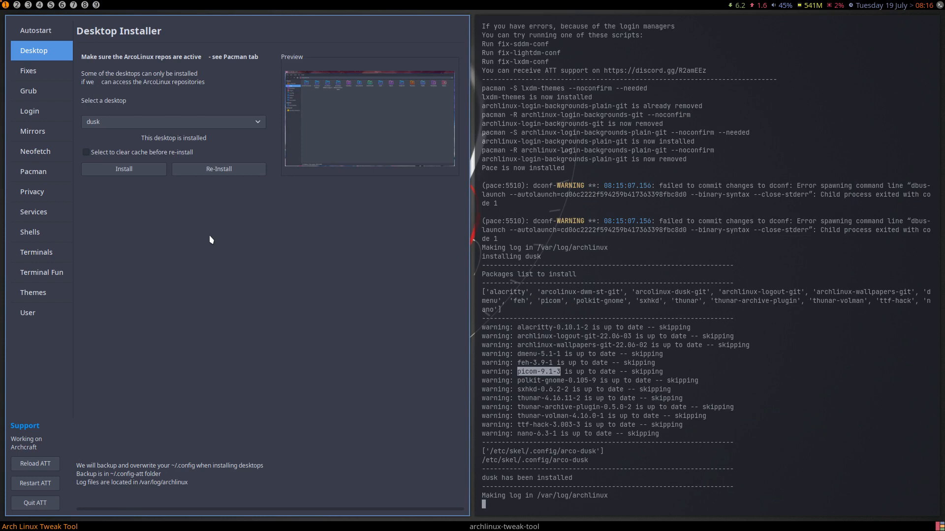
- Disable the Chaotic repo and run a full system update with 'sudo pacman -Syyu'
click(42, 167)
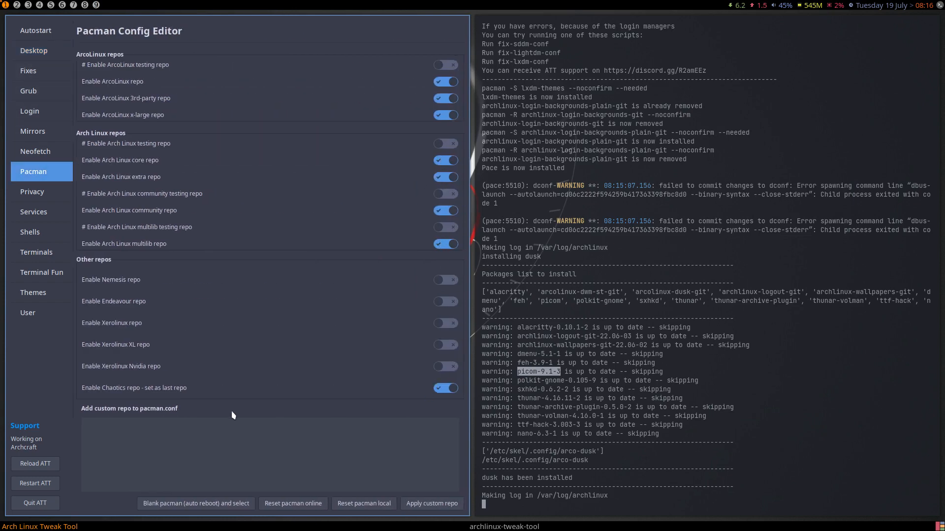
click(448, 387)
key(F12)
text(sudo pacman -Syyu)
key(Return)
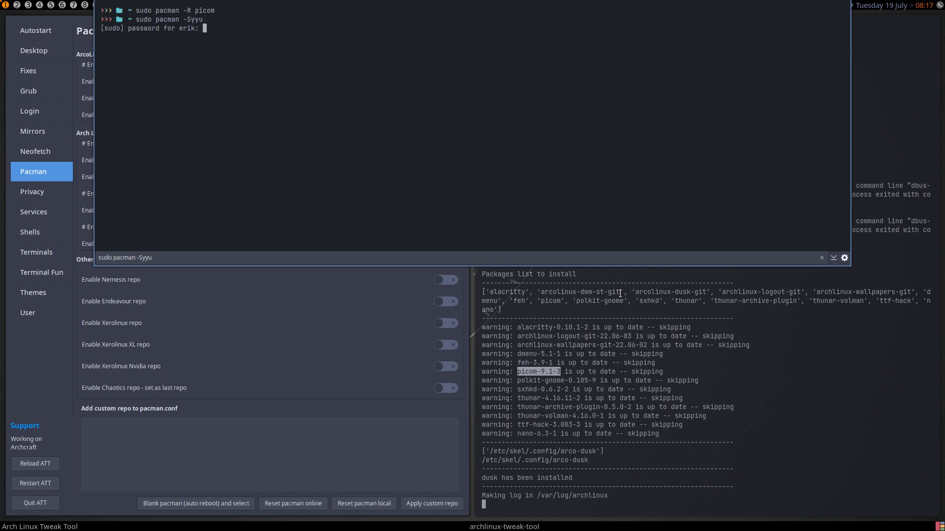
key(Return)
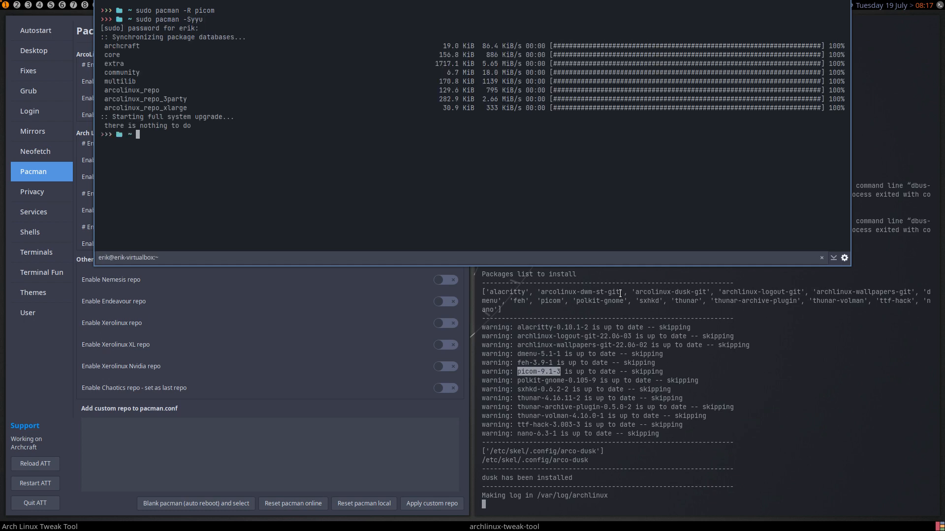
- Hide the drop-down terminal
key(F12)
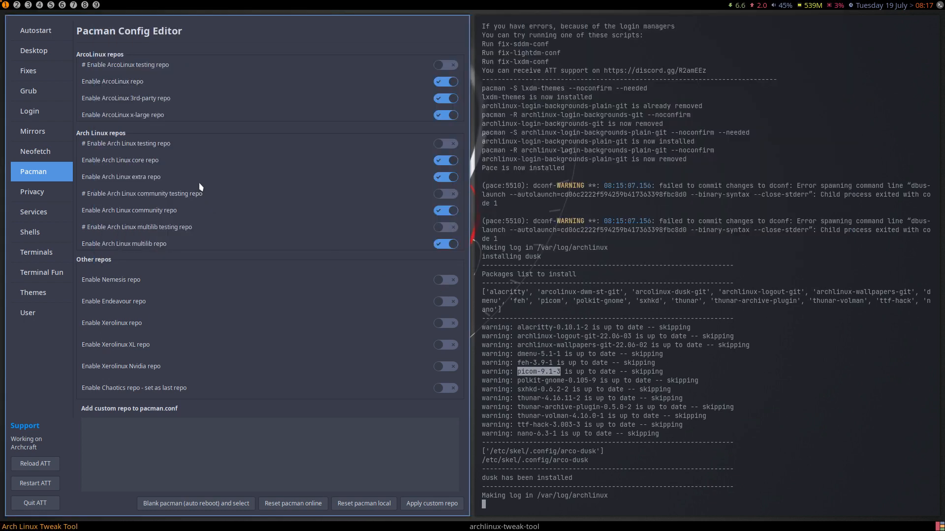
key(F12)
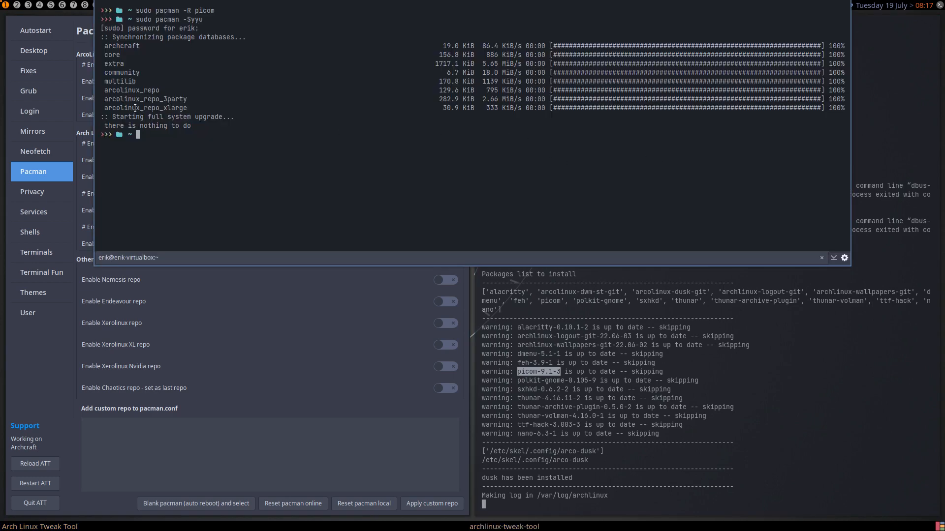
key(F12)
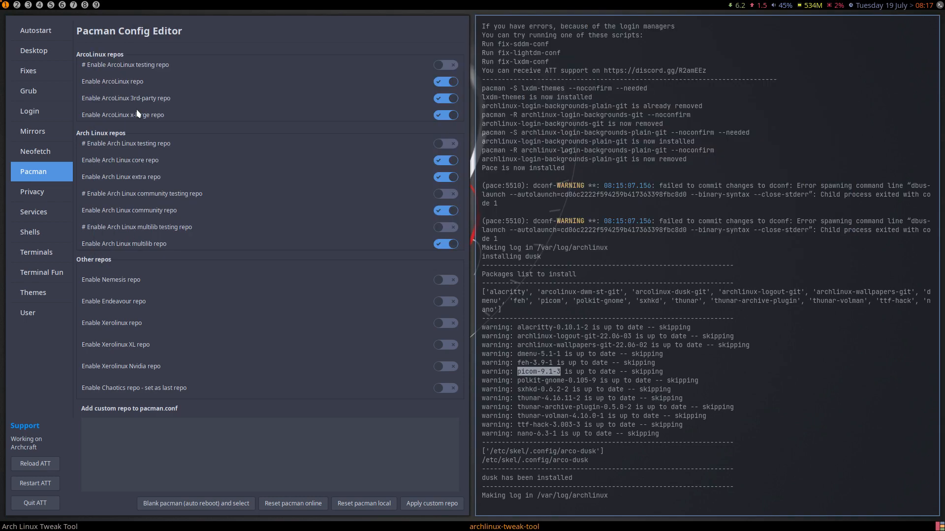
- Switch the Nemesis repo on to add it, then switch it off again
click(182, 447)
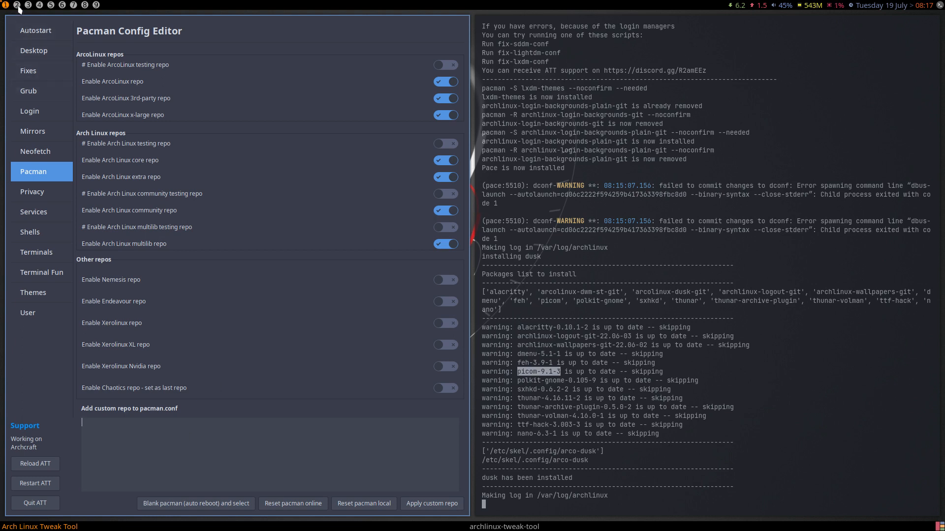
click(445, 282)
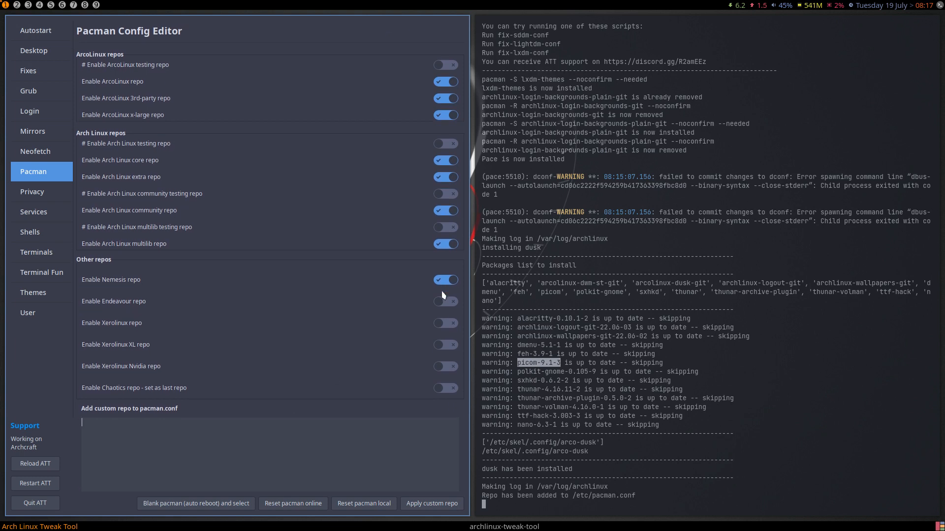
click(443, 283)
click(17, 4)
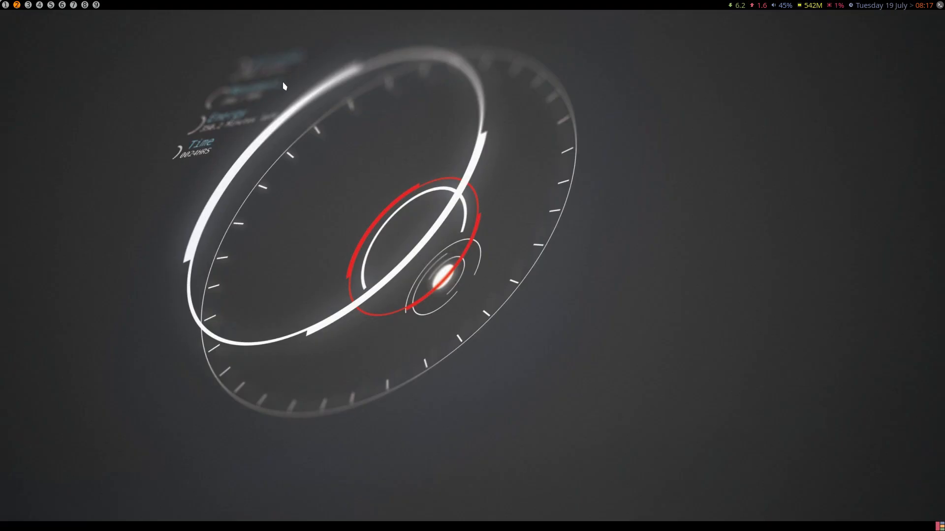
key(super+shift+Return)
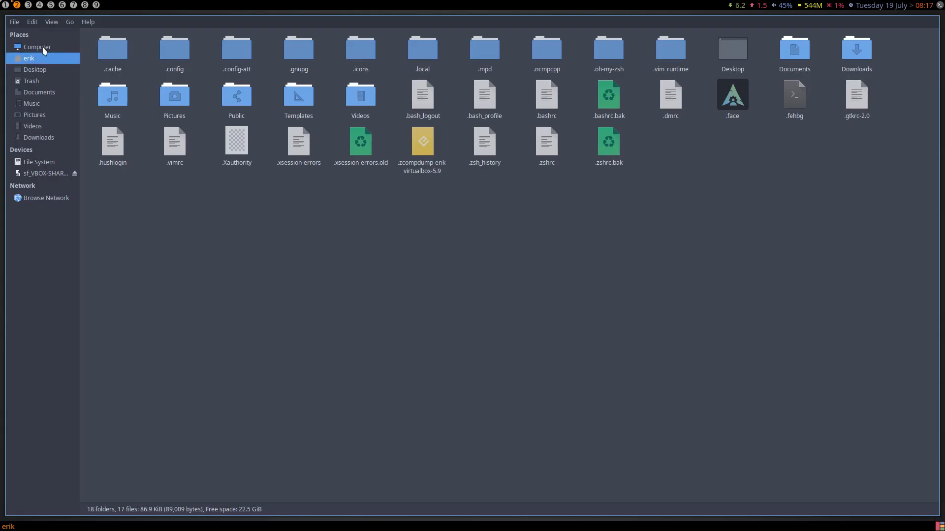
click(52, 163)
click(214, 58)
double_click(214, 58)
text(pacman.Co)
key(Return)
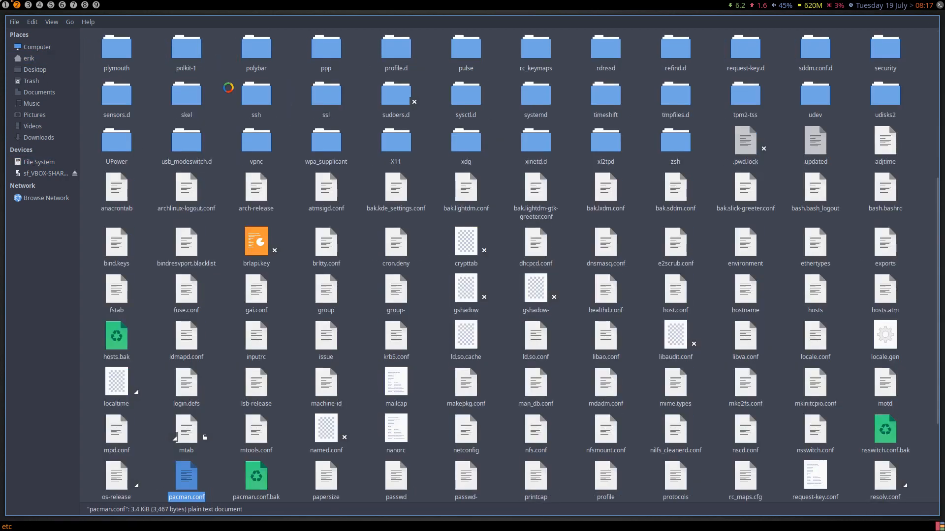
scroll(268, 269, down, 20)
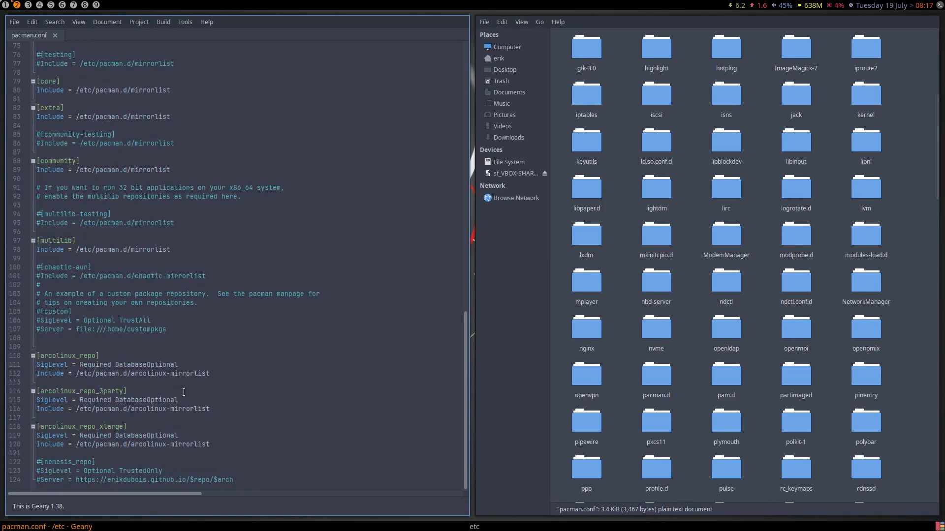
drag(220, 375, 37, 356)
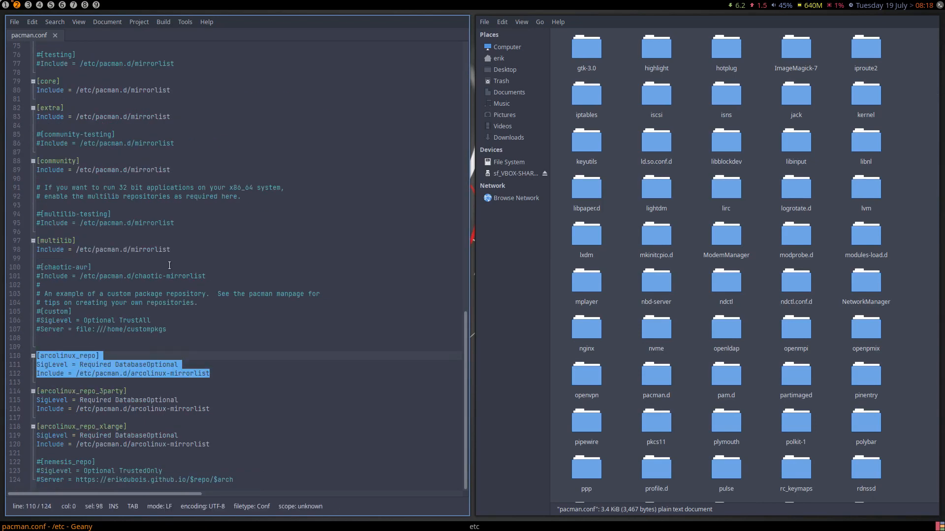
key(ctrl+q)
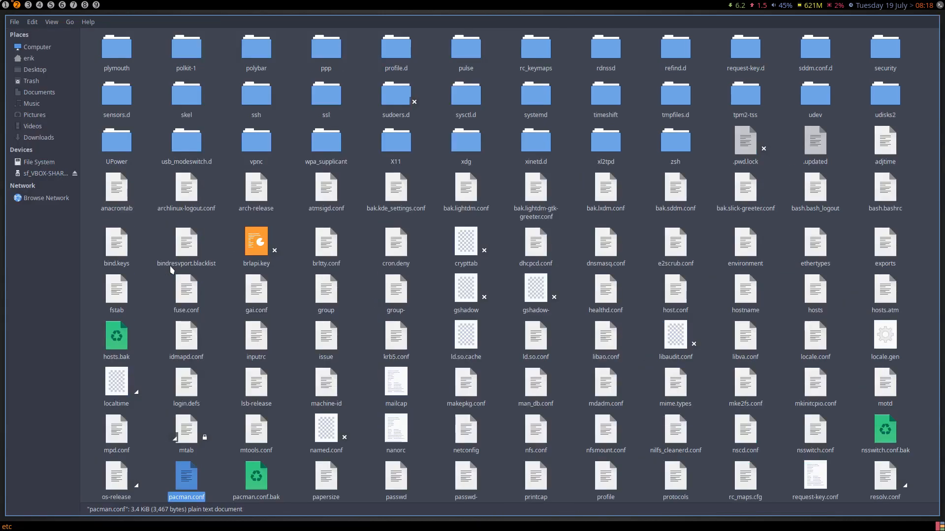
key(super+1)
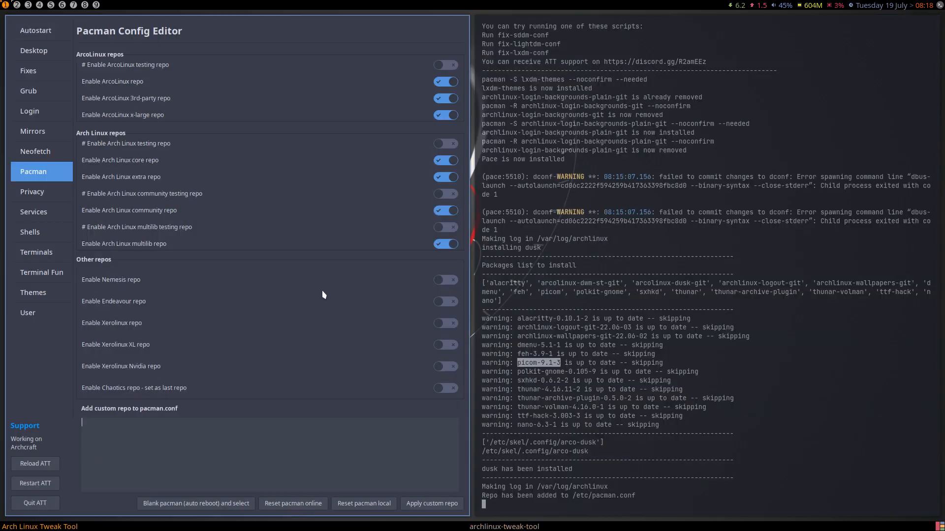
- On the Privacy page, enable hblock and install the uBlock Origin Firefox extension, then go to Services
click(52, 195)
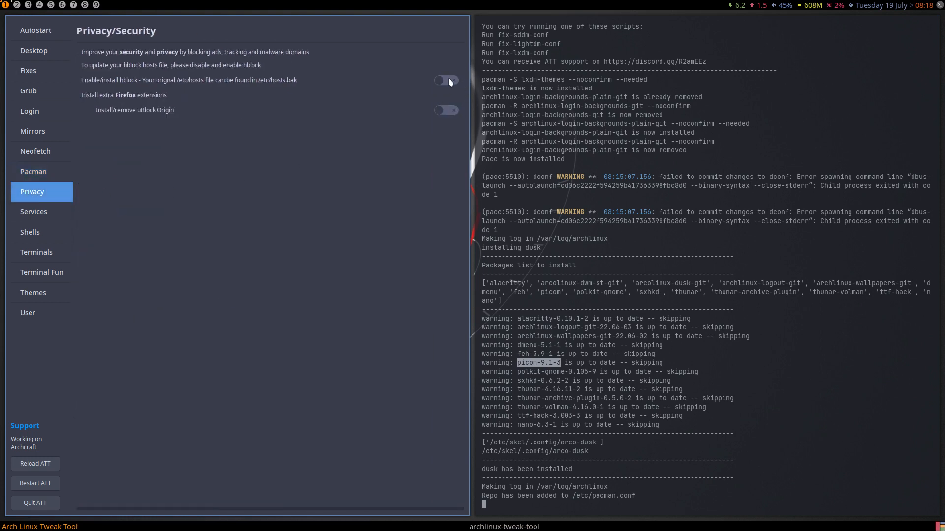
click(447, 81)
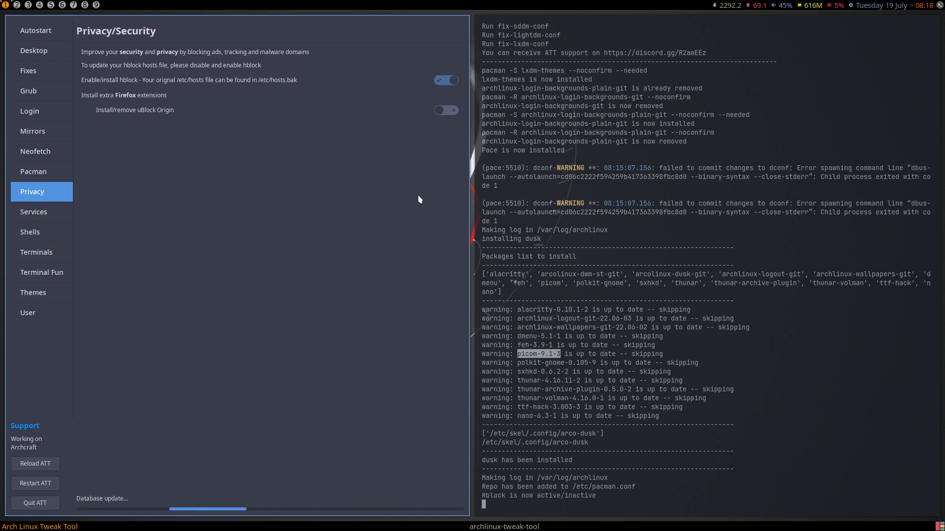
click(448, 112)
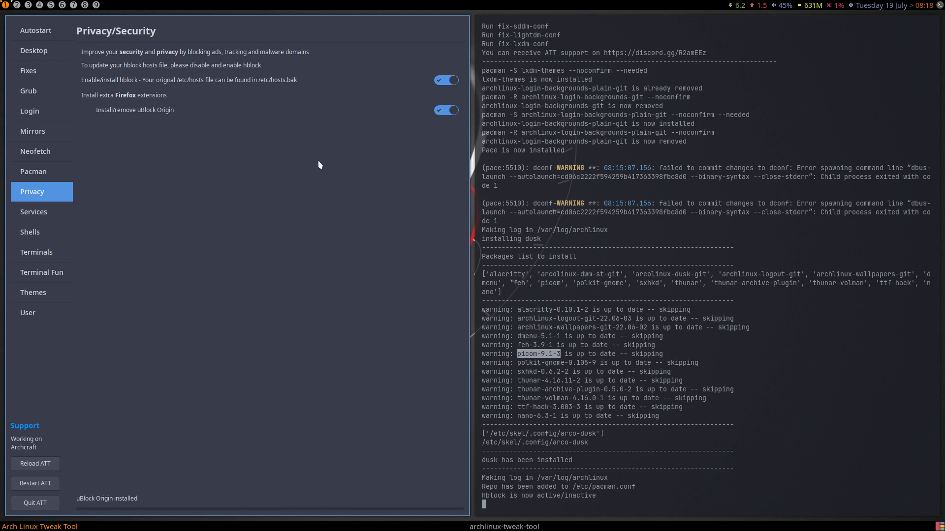
click(46, 217)
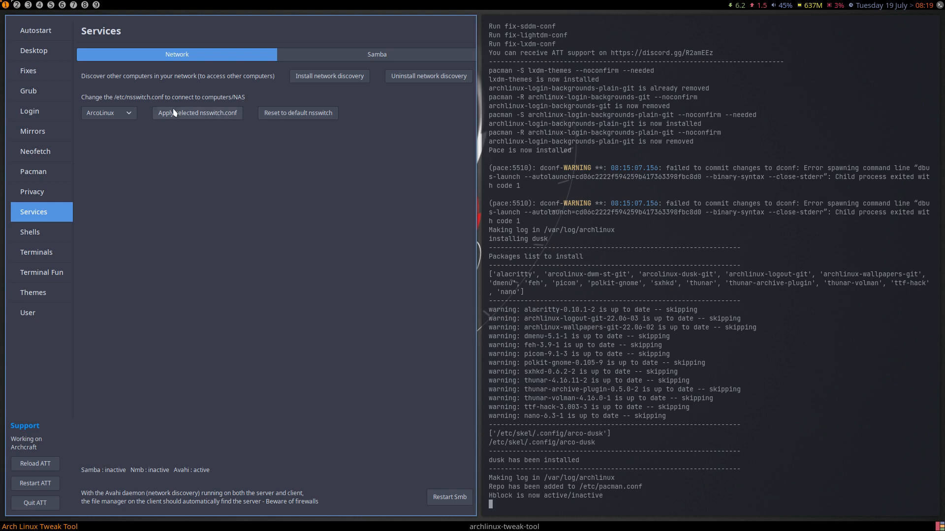
- Apply the ArcoLinux nsswitch.conf preset, then reset nsswitch to default and go to the Samba tab
click(125, 118)
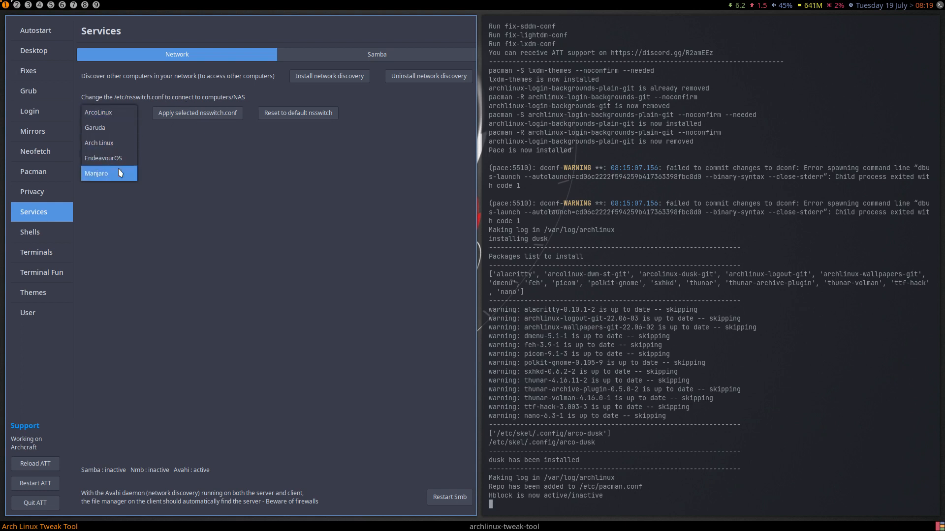
click(101, 113)
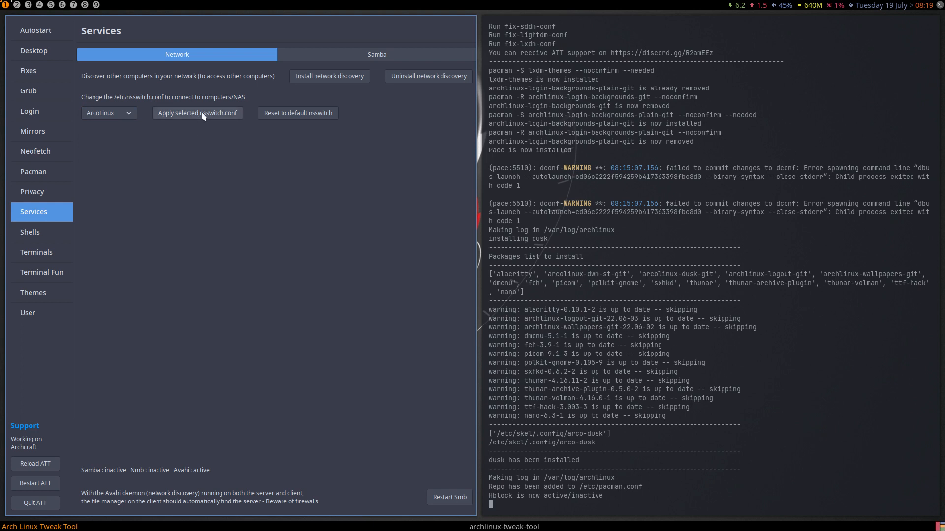
click(198, 114)
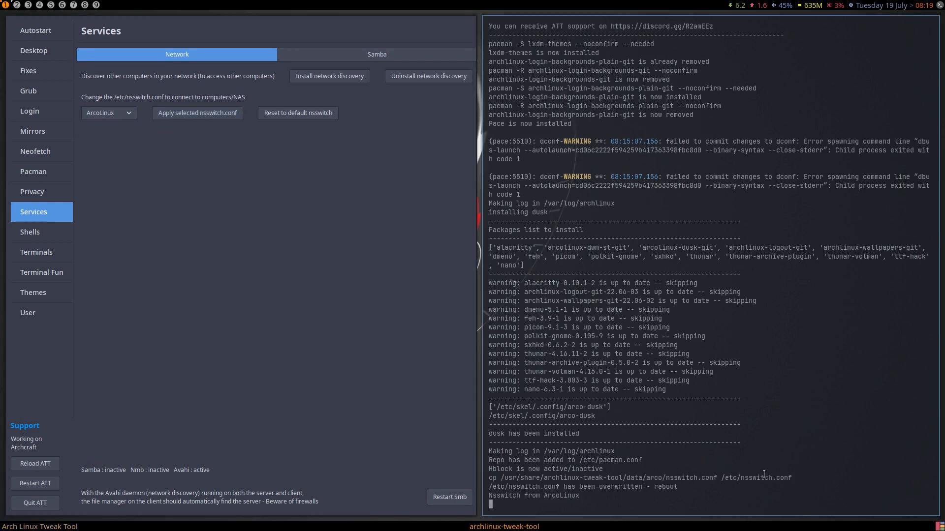
drag(678, 487, 487, 484)
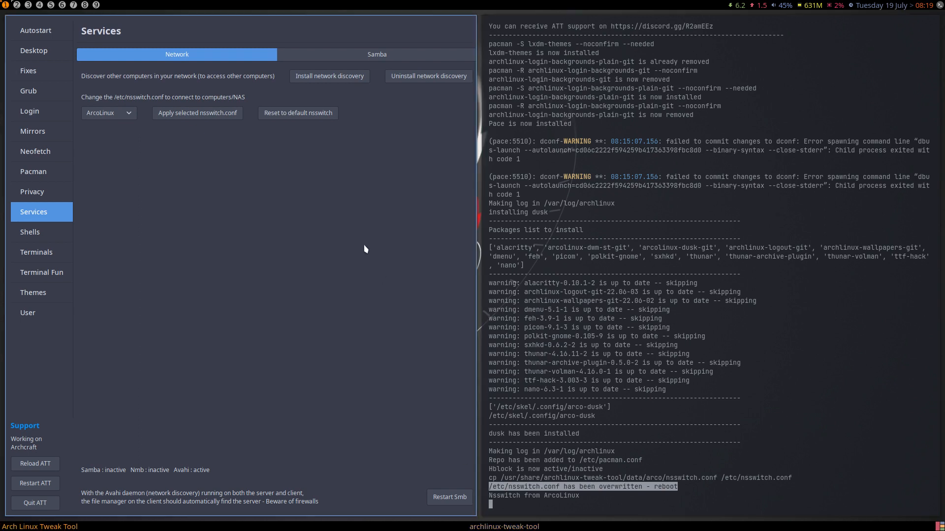
click(306, 117)
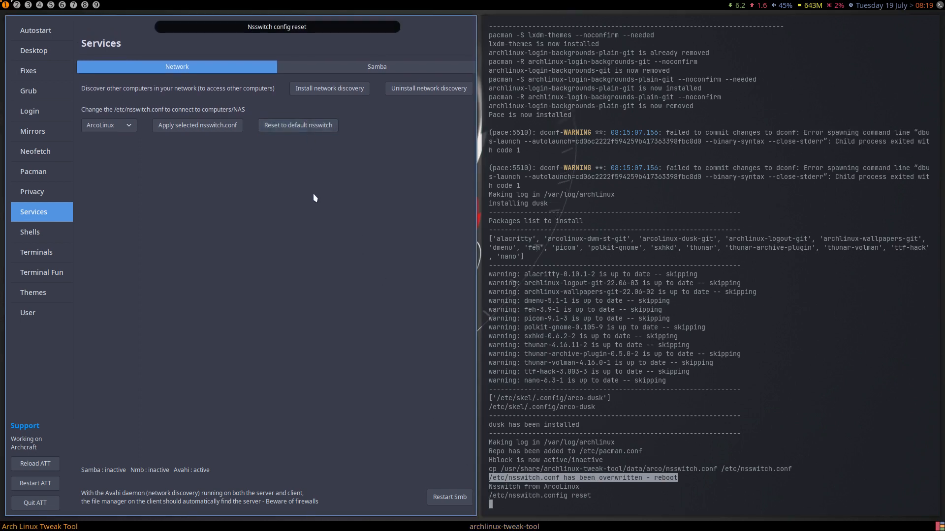
click(379, 70)
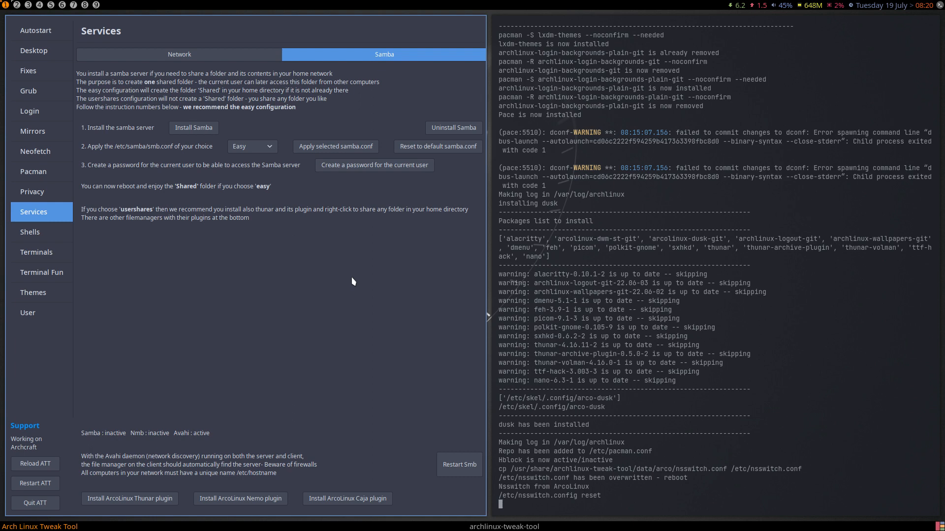
- Install Samba, apply the Easy samba.conf, and set a Samba password for the current user
click(201, 131)
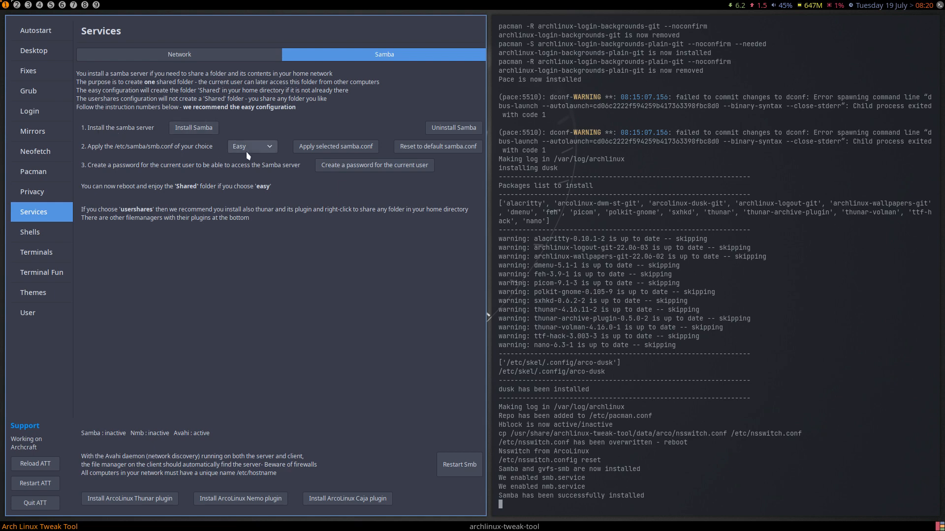
click(345, 150)
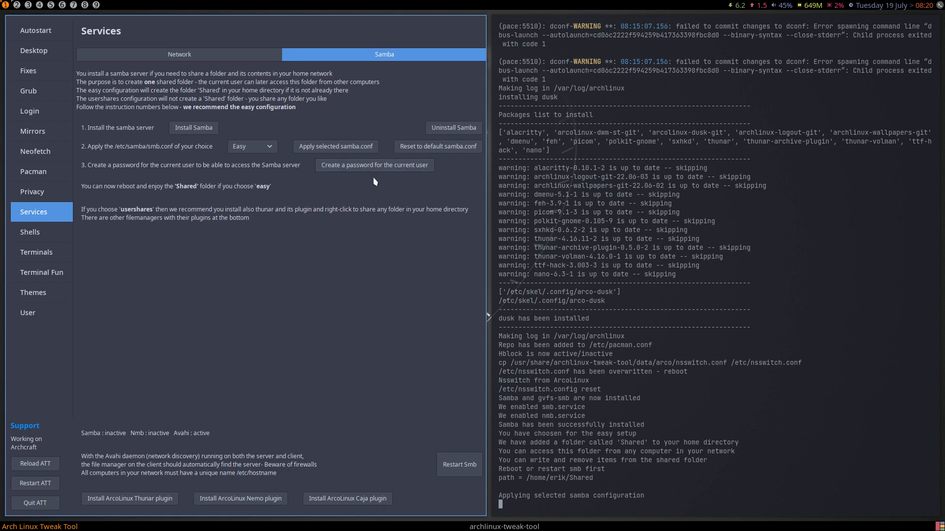
click(378, 165)
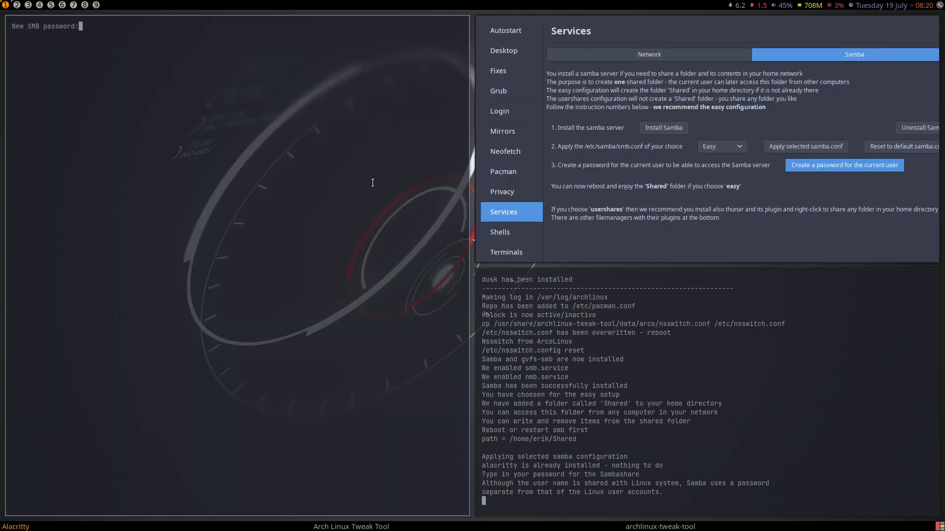
key(Return)
key(Return)
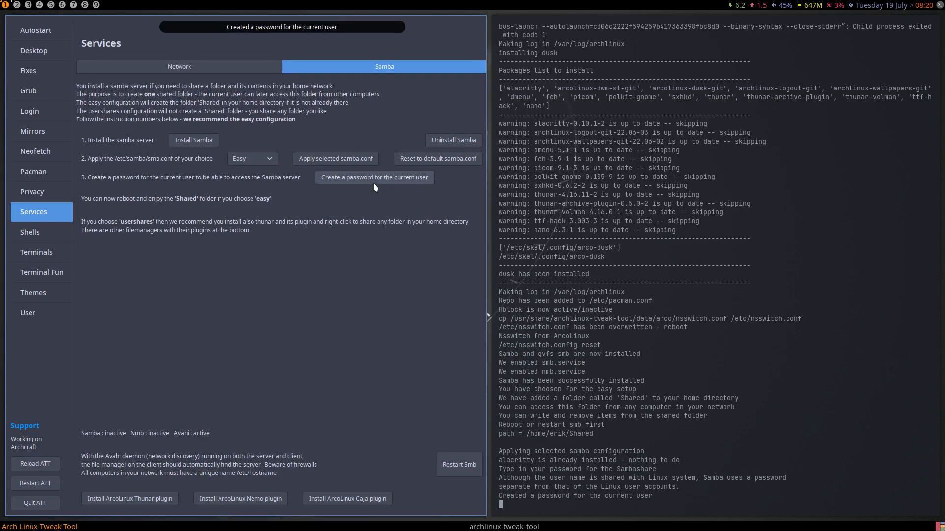
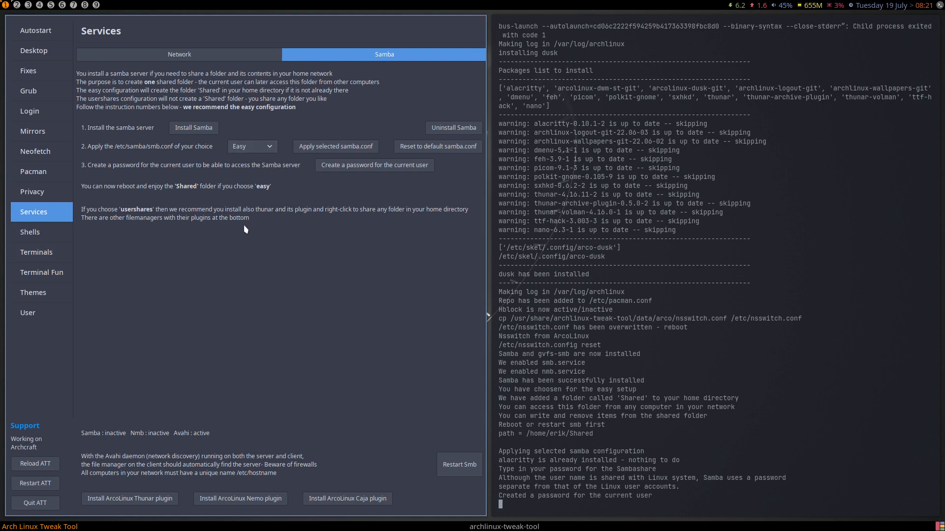
- Switch the Tweak Tool from the Samba page to the Shells page to view the Bash options
click(33, 236)
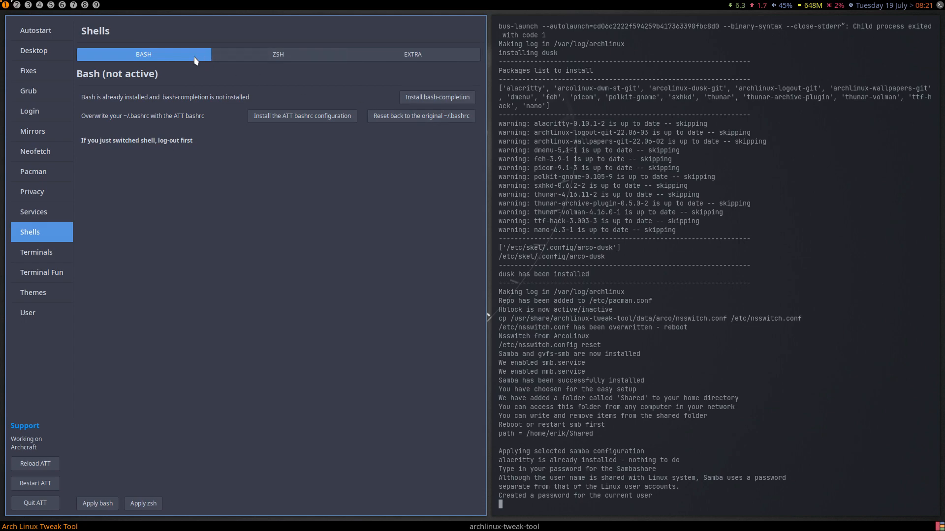
- Install zsh-completions, zsh-syntax-highlighting and oh-my-zsh from the ZSH tab, then restart ATT after the error
click(253, 57)
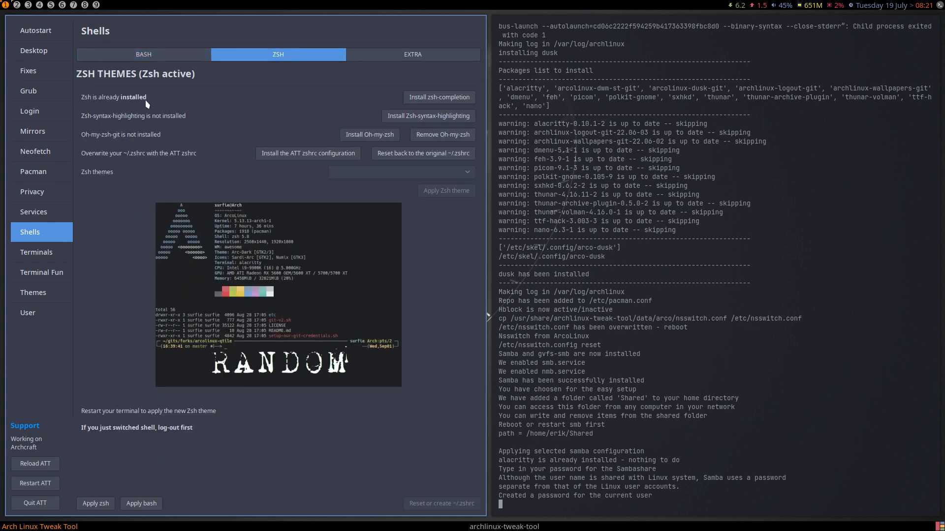
click(449, 98)
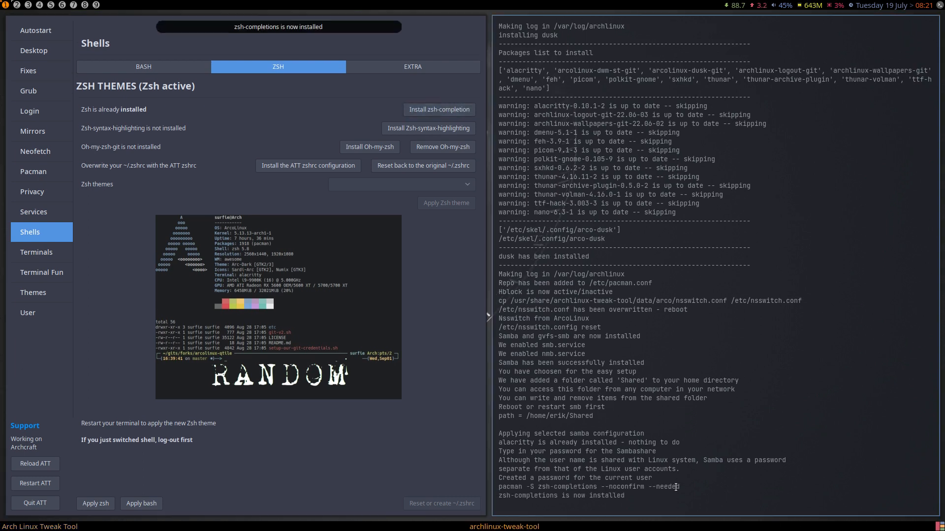
key(super+h)
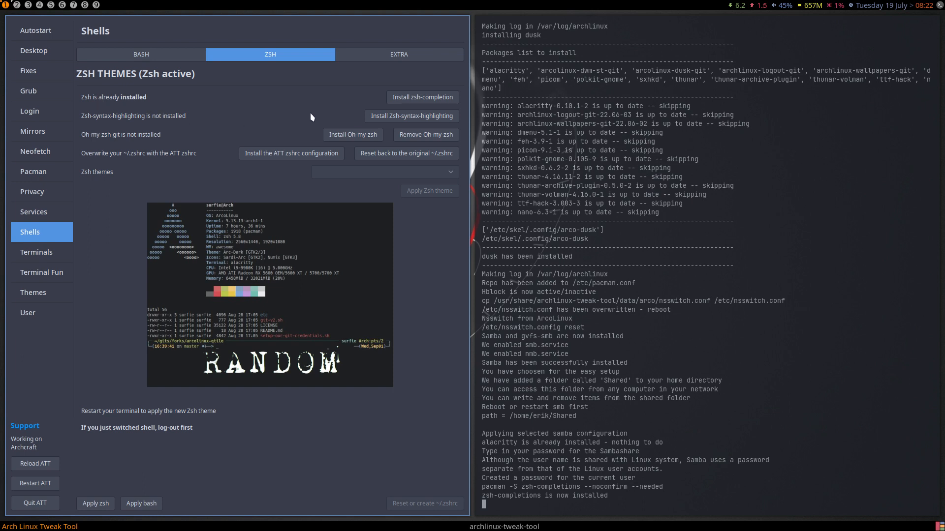
click(399, 118)
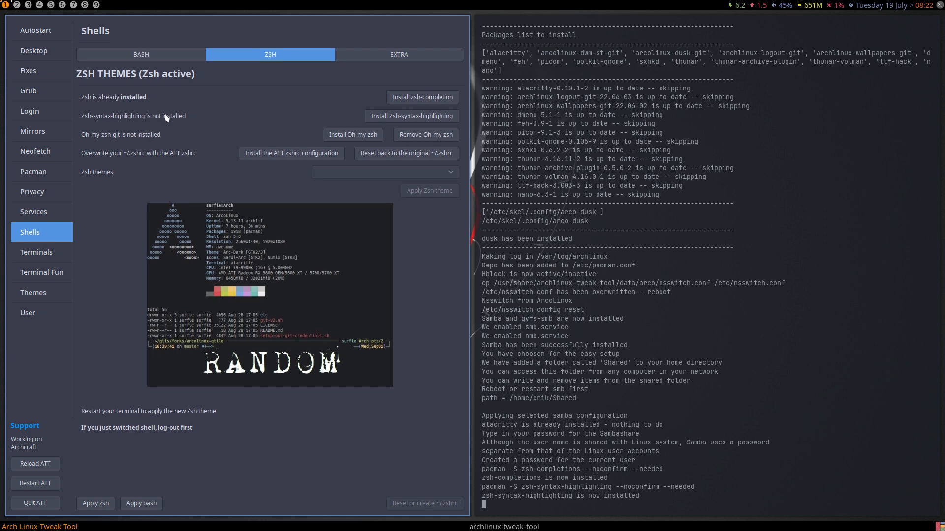
click(348, 136)
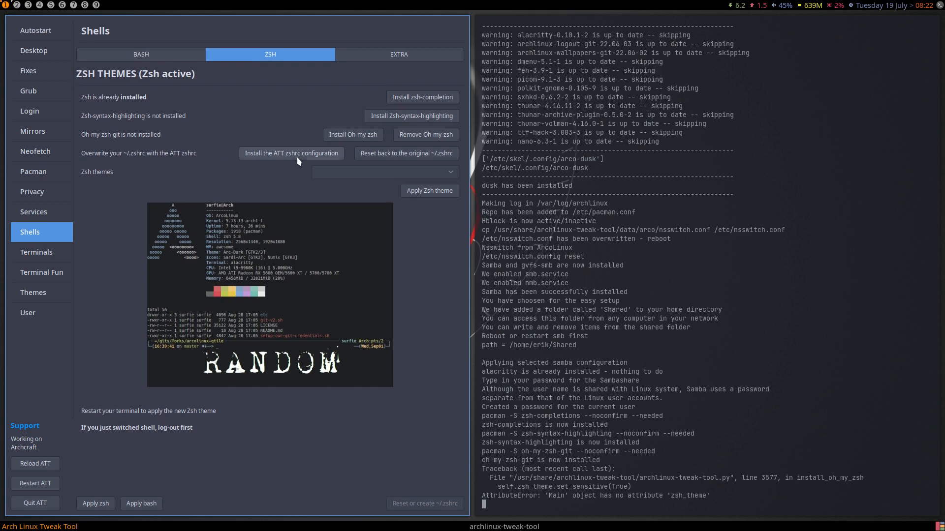
click(50, 485)
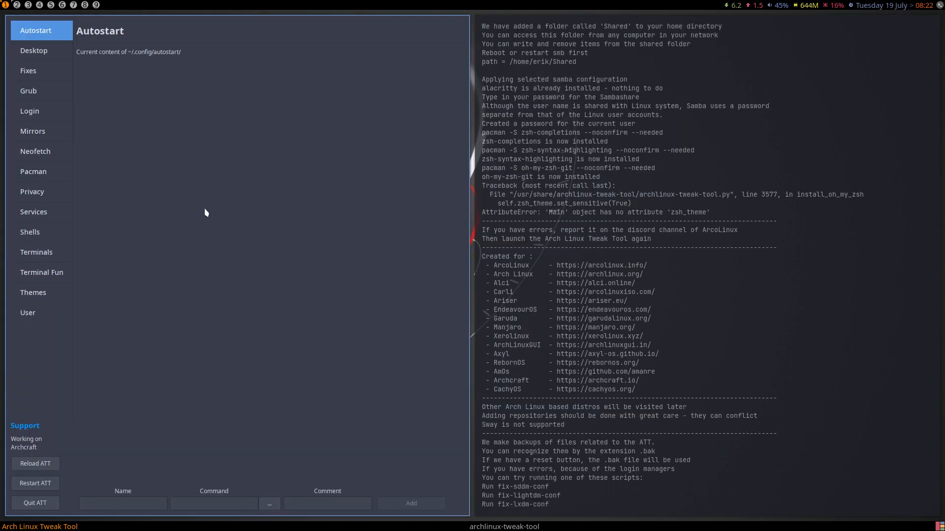
- Reopen the Shells ZSH tab, now showing completion, syntax-highlighting and oh-my-zsh-git installed
drag(722, 213, 490, 195)
click(653, 195)
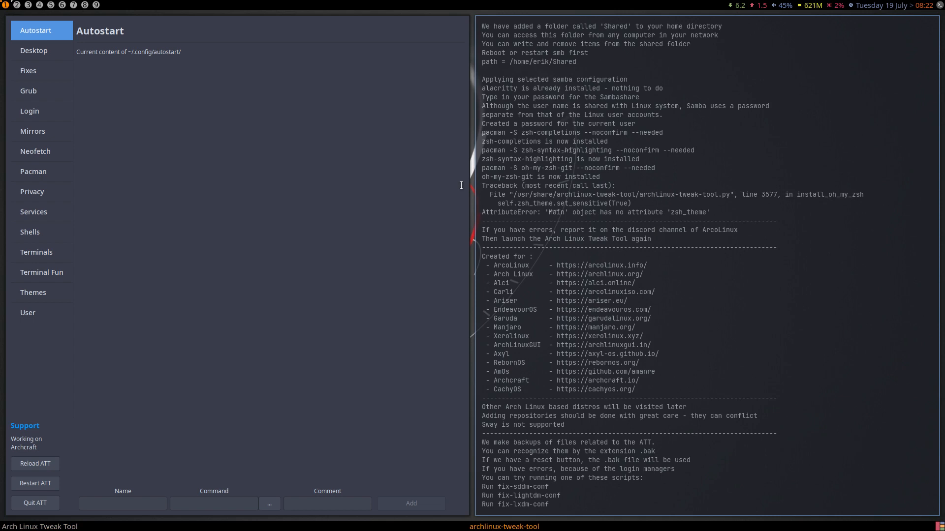
click(48, 236)
click(285, 64)
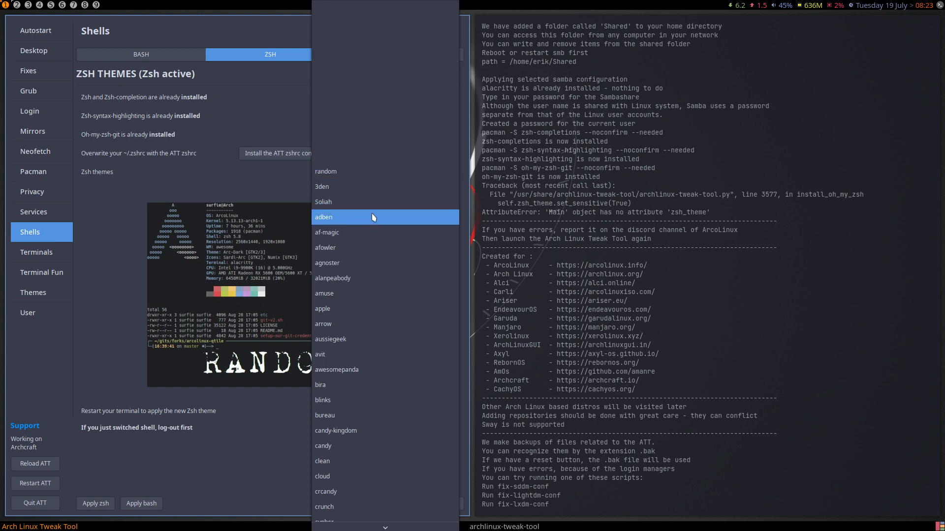
- Choose adben as the Zsh theme and apply it, retrying after errors
click(360, 217)
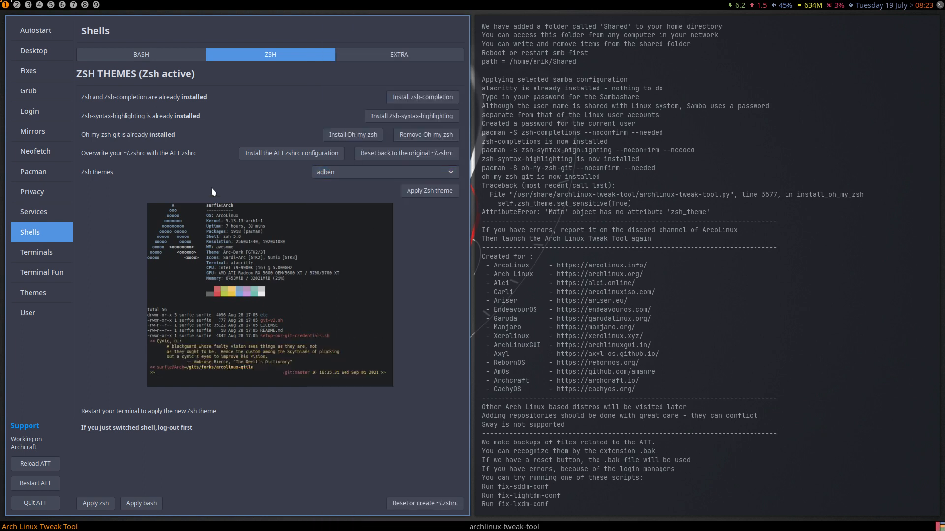
click(428, 193)
click(426, 191)
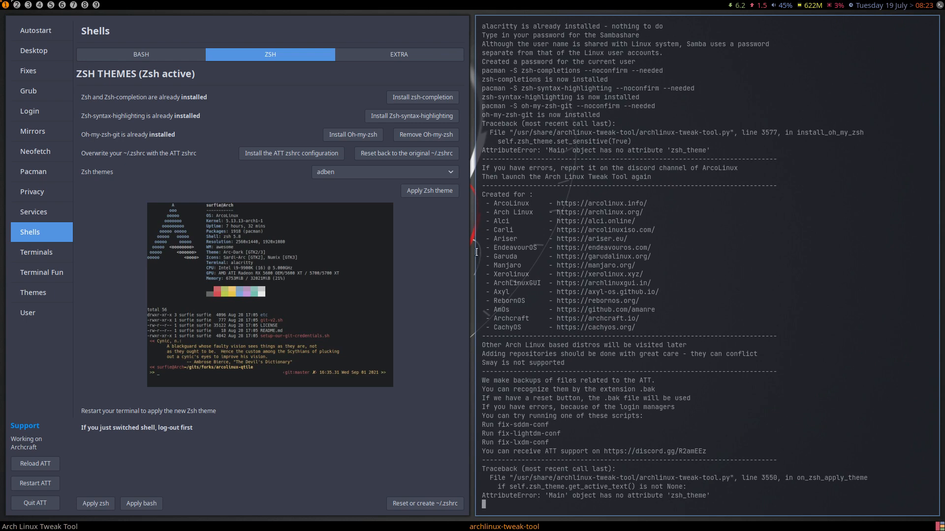
click(430, 193)
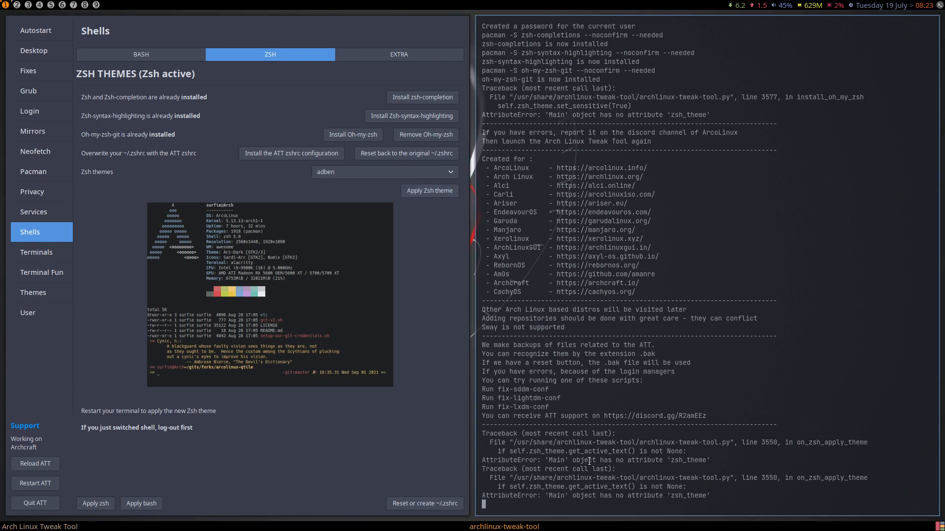
drag(689, 486, 498, 486)
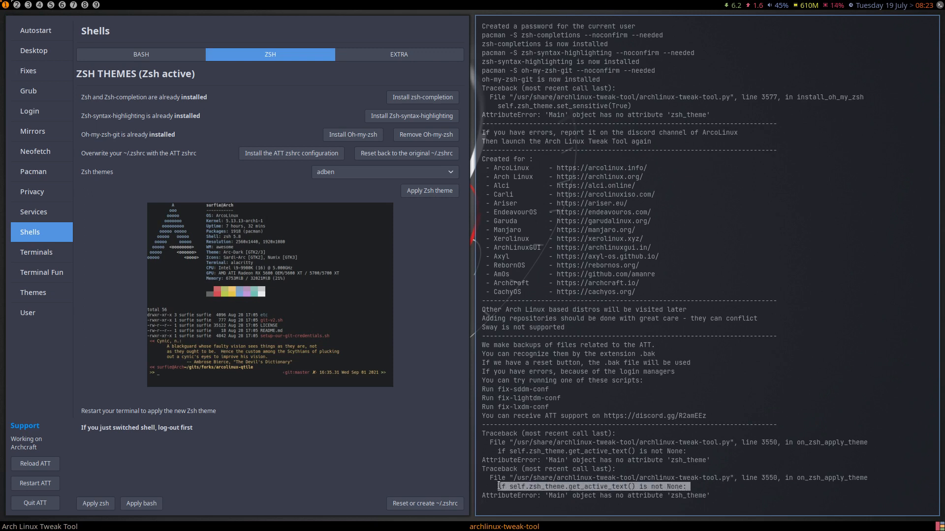
- Switch the Zsh theme to alanpeabody and apply it
click(365, 174)
click(372, 232)
click(426, 192)
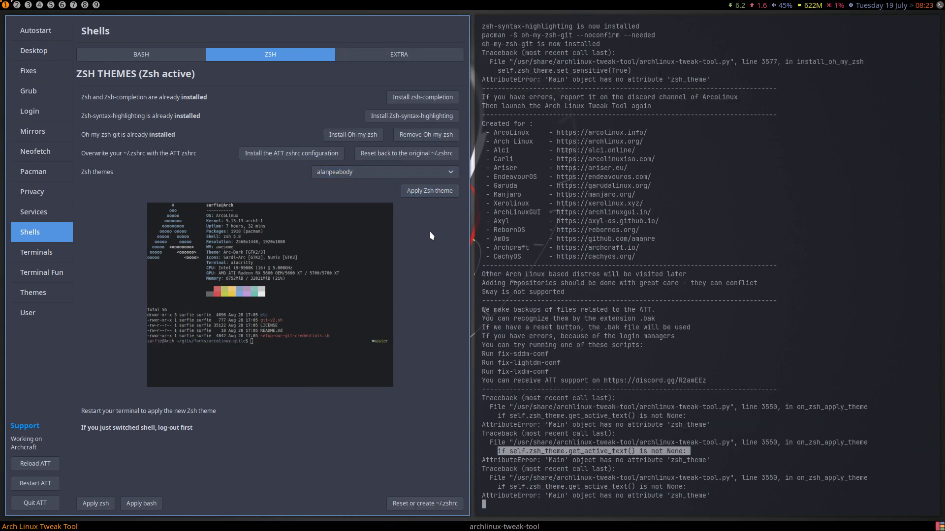
- Try aussiegeek, then settle on daveverwer as the Zsh theme
click(396, 173)
click(391, 231)
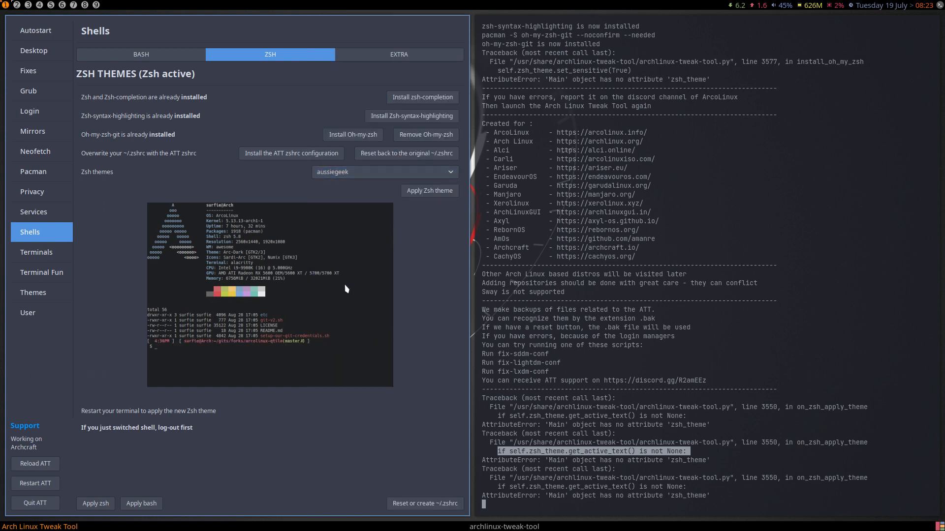
click(380, 175)
scroll(394, 388, down, 2)
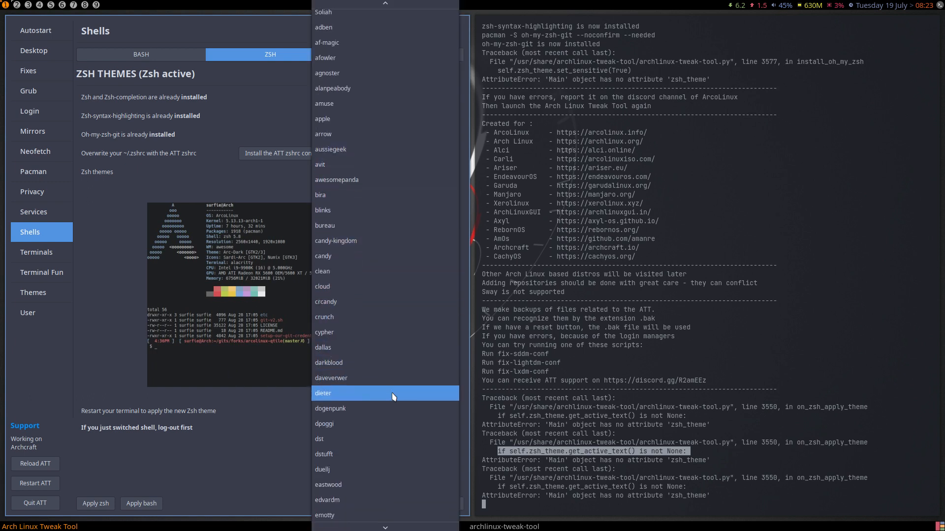
click(382, 367)
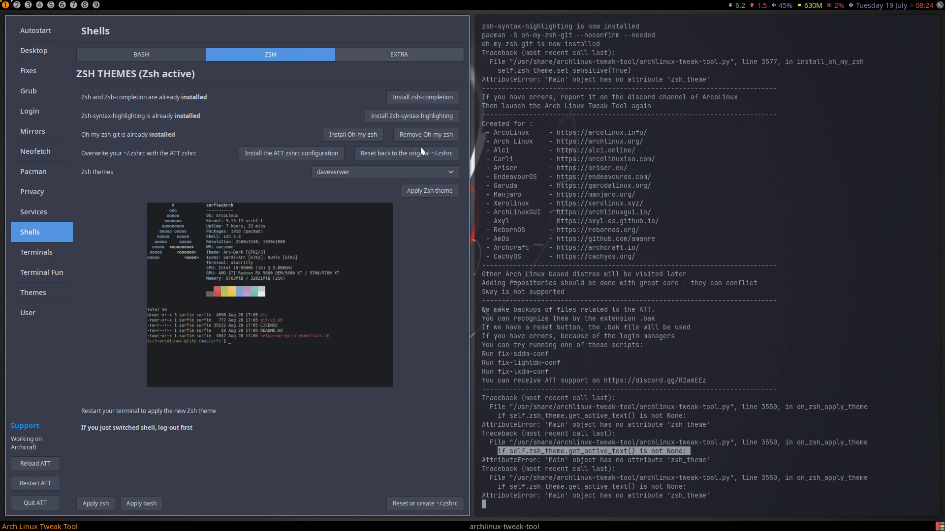
key(super+f)
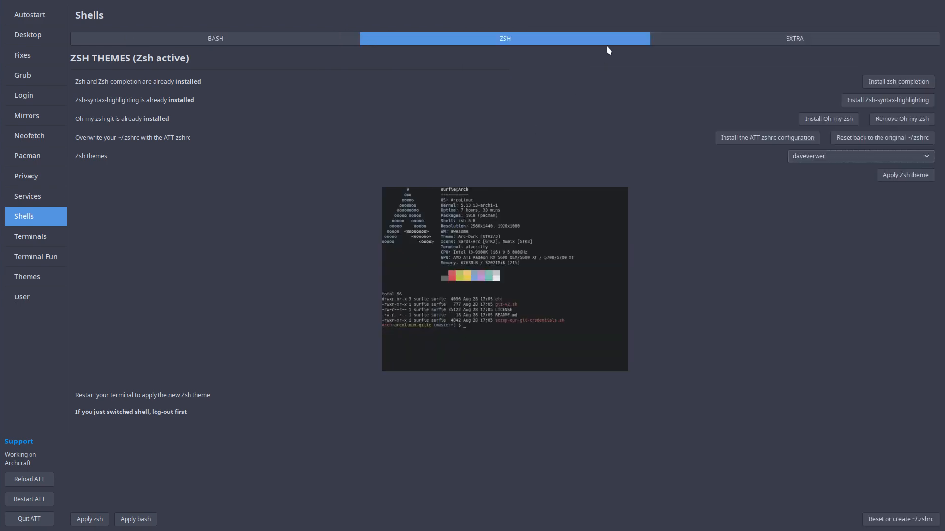
key(super+f)
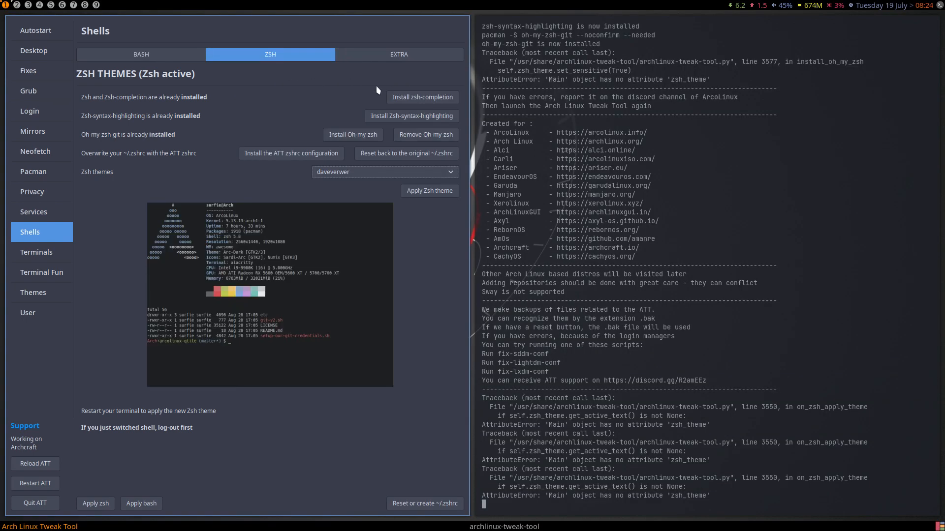
click(413, 57)
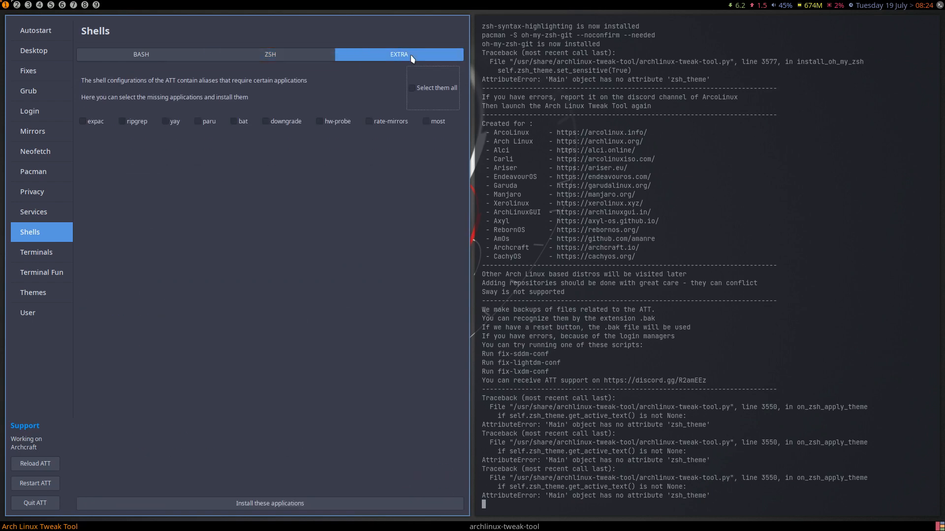
- Tick all extra shell applications and install the ATT ~/.zshrc configuration
click(418, 90)
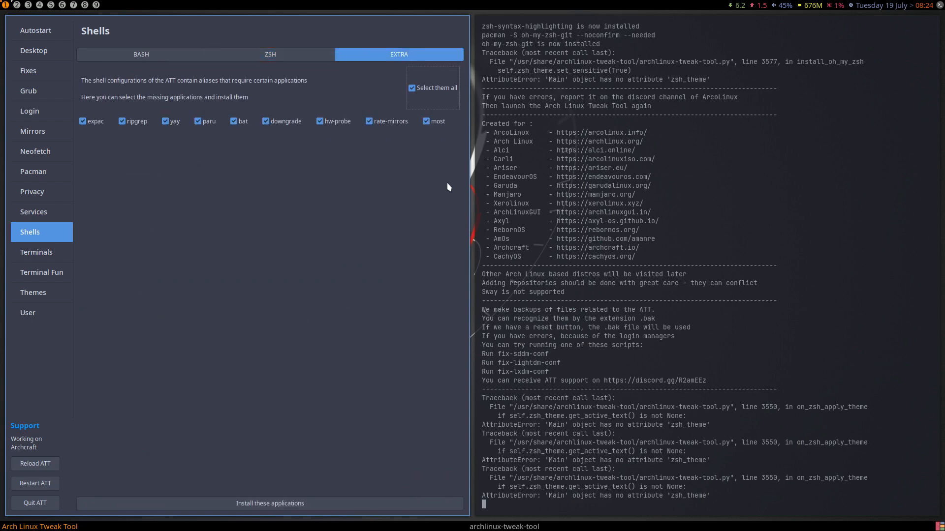
click(272, 55)
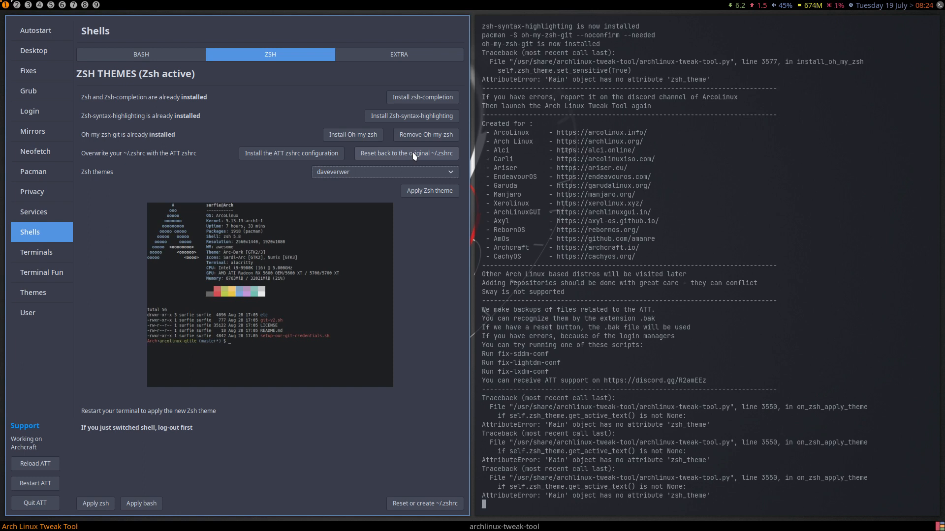
click(296, 154)
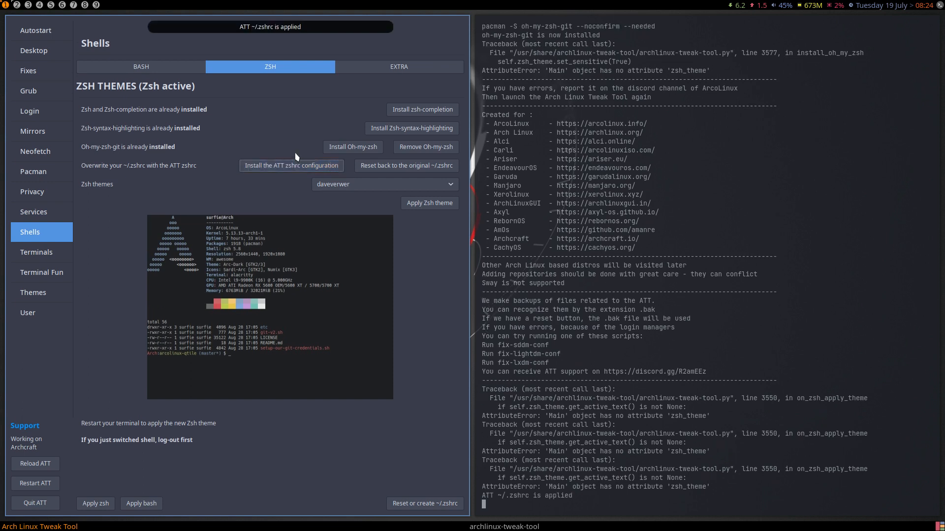
drag(588, 498, 478, 495)
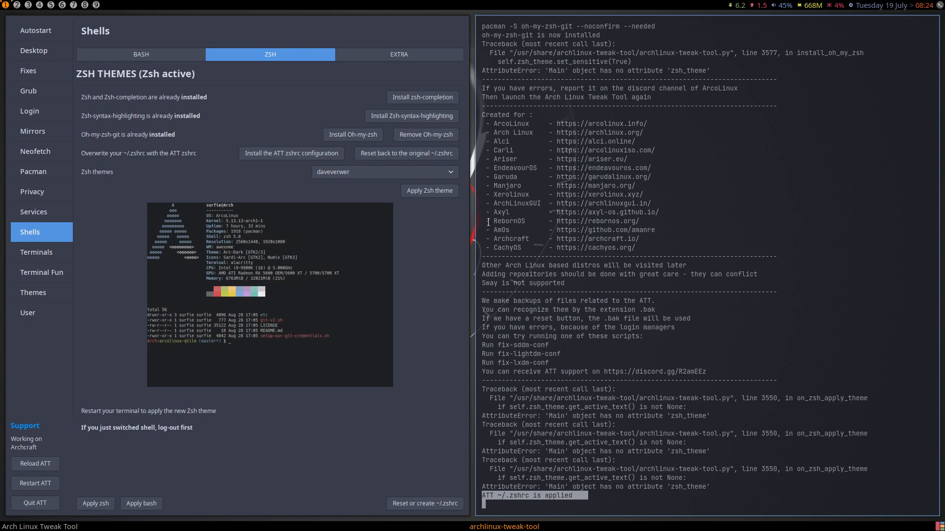
click(22, 5)
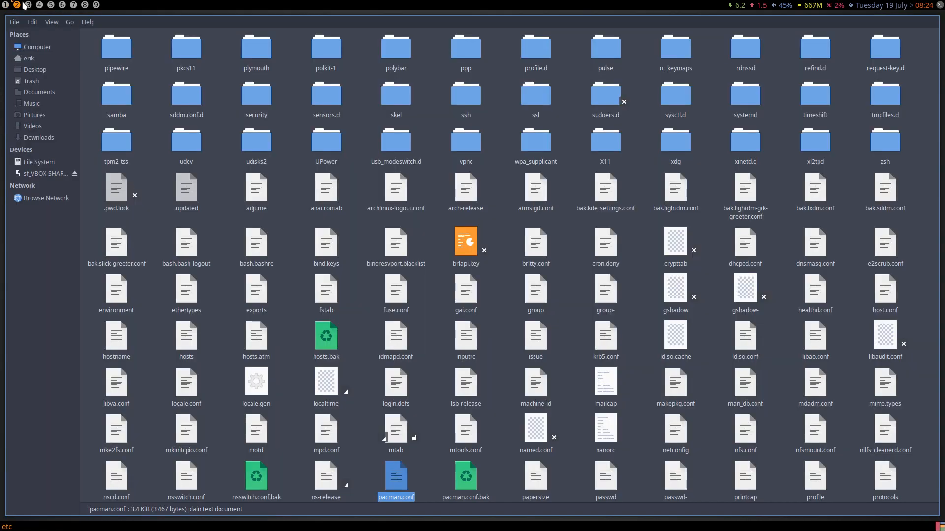
- Run upall in a new Alacritty terminal; it fails because paru is not found
key(super+Return)
text(updat)
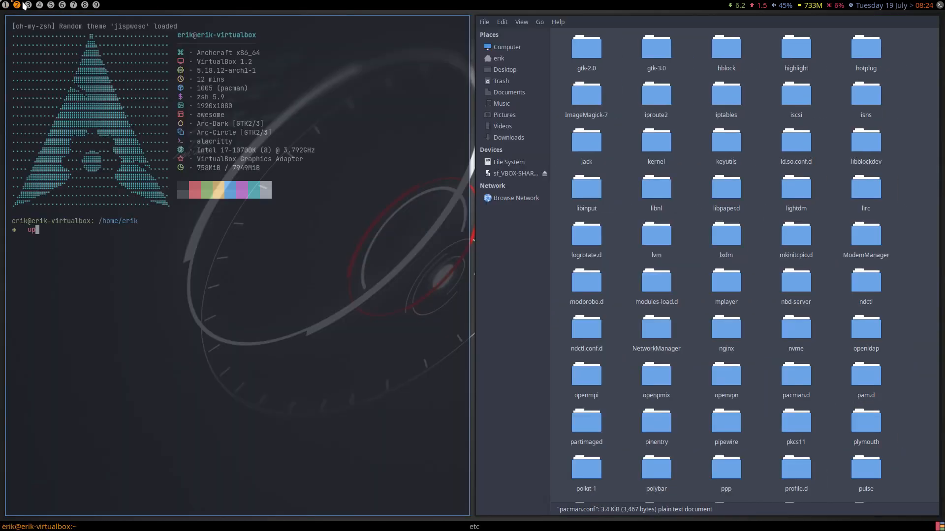
key(BackSpace)
key(BackSpace)
key(BackSpace)
text(all)
key(Return)
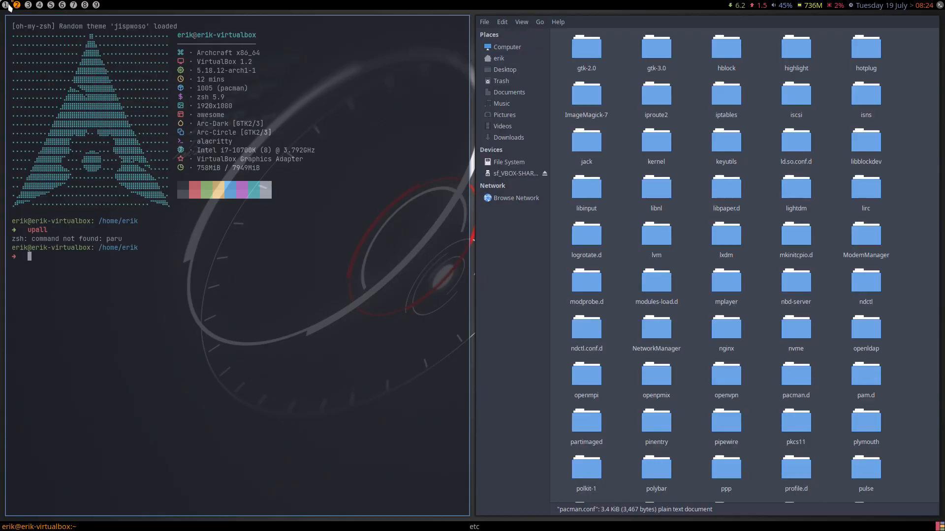
click(8, 5)
click(353, 53)
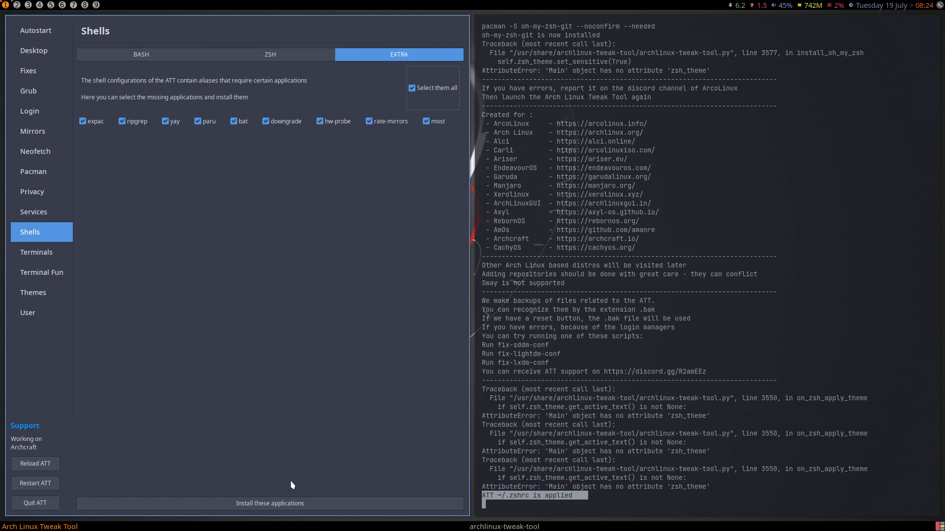
- Install all the ticked extra applications, including paru-bin, yay-bin, bat and most
click(291, 502)
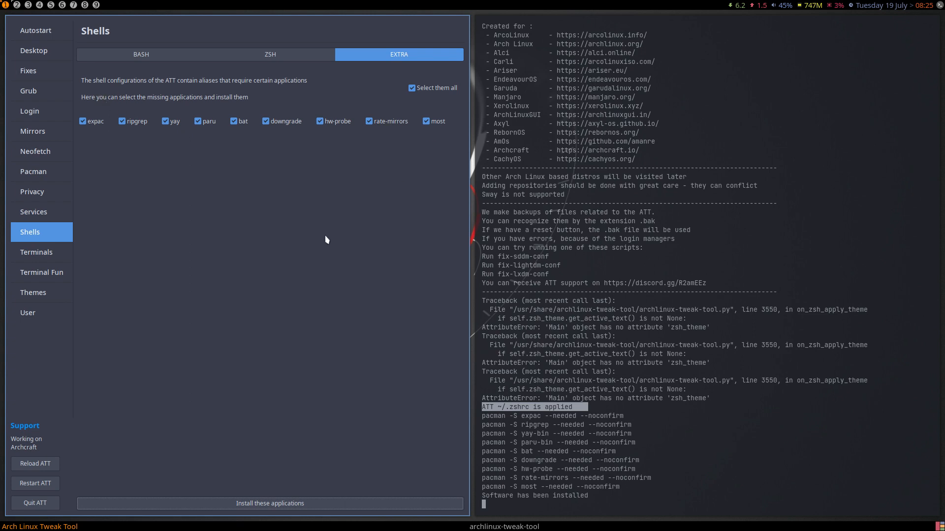
click(183, 56)
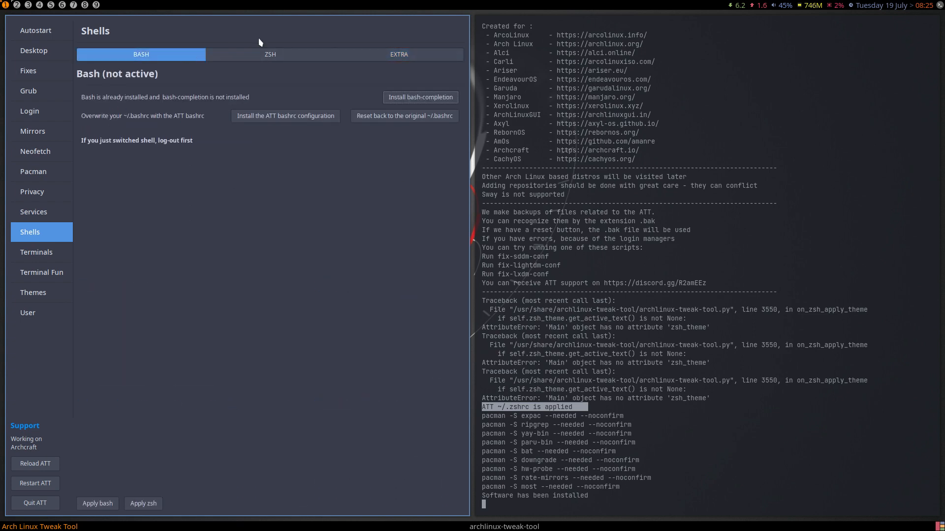
click(267, 54)
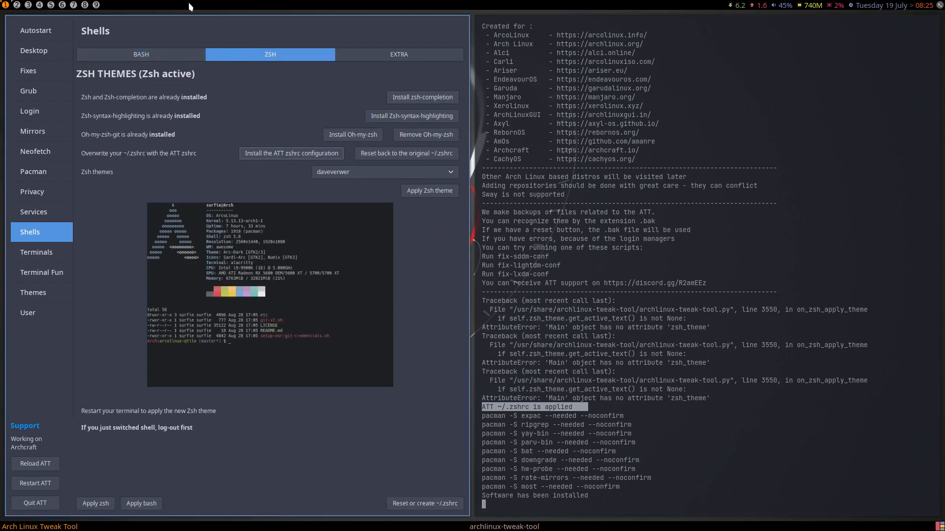
- Run upall with the sudo password (nothing to upgrade), then the rip and big aliases
click(17, 6)
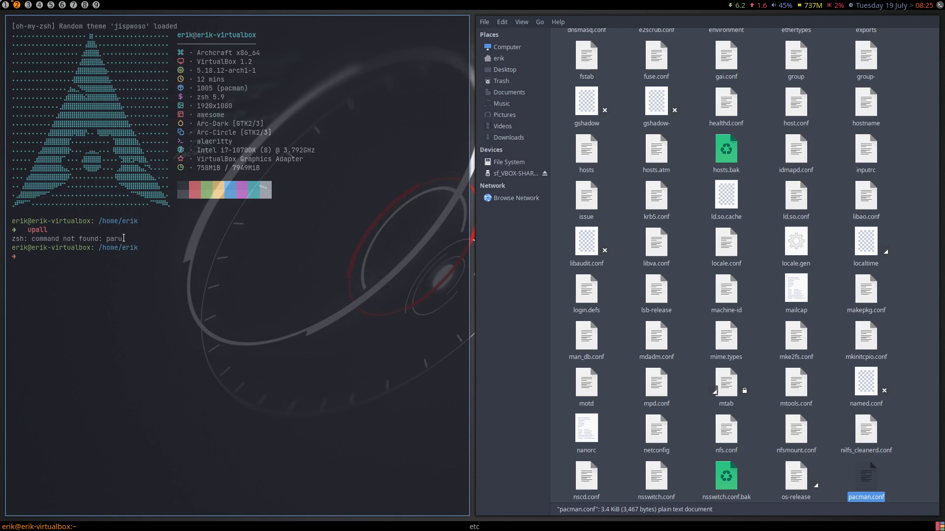
text(upall)
key(Return)
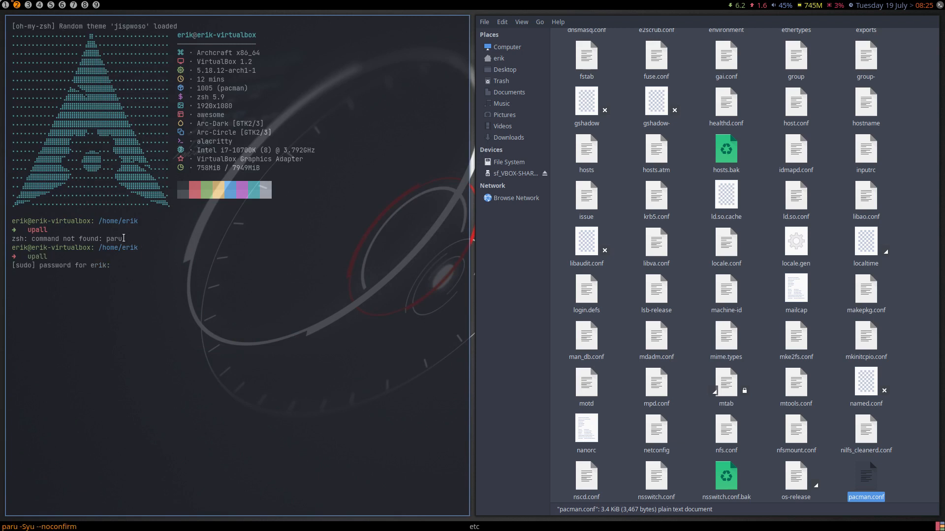
key(Return)
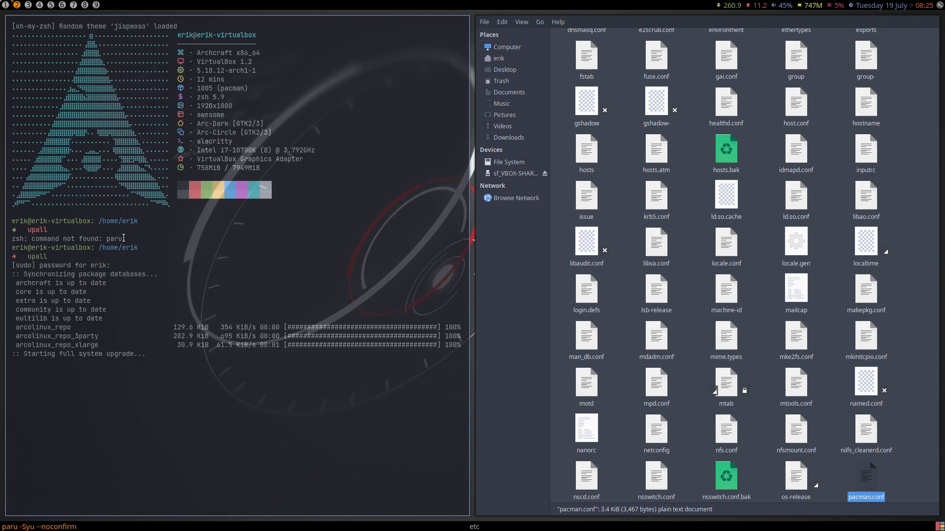
text(rip)
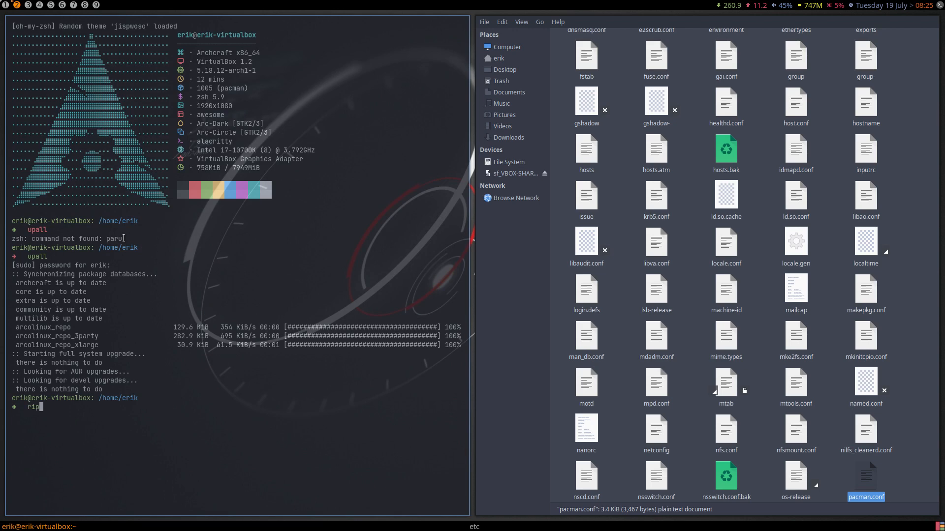
key(Return)
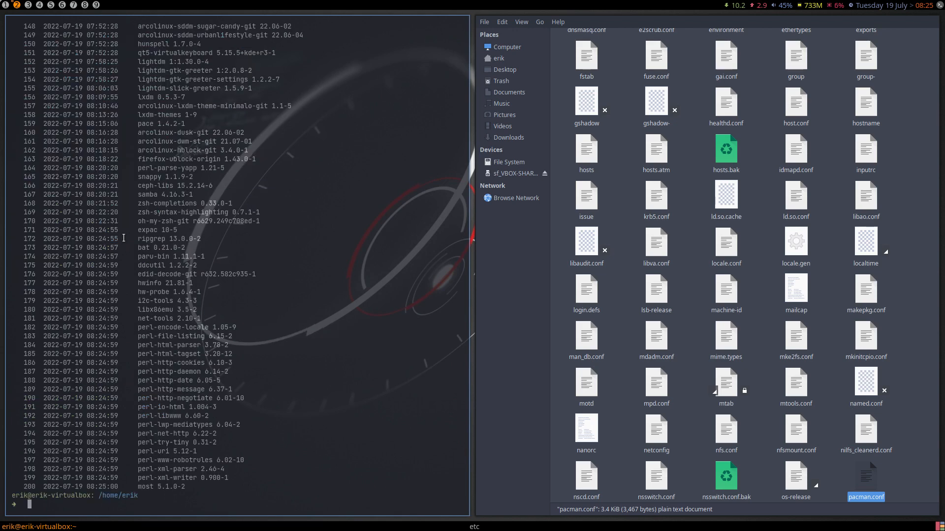
text(big)
key(Return)
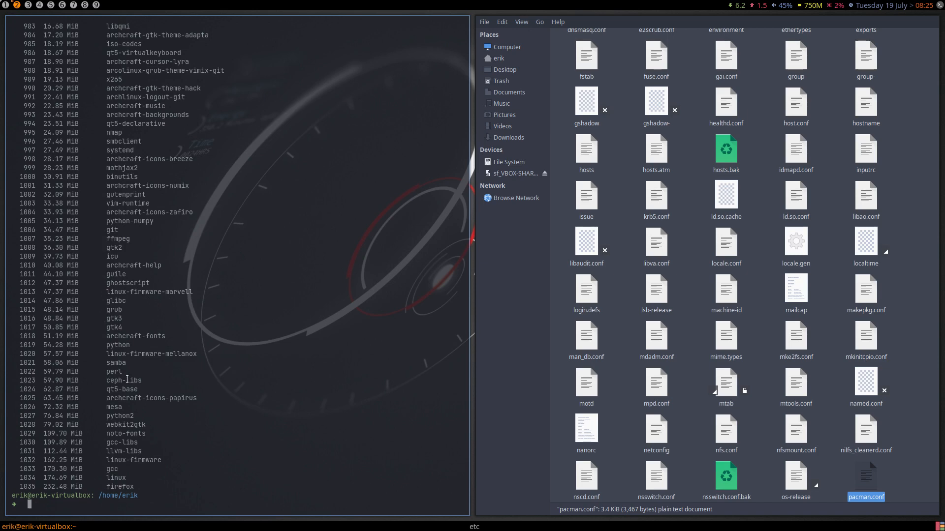
click(5, 6)
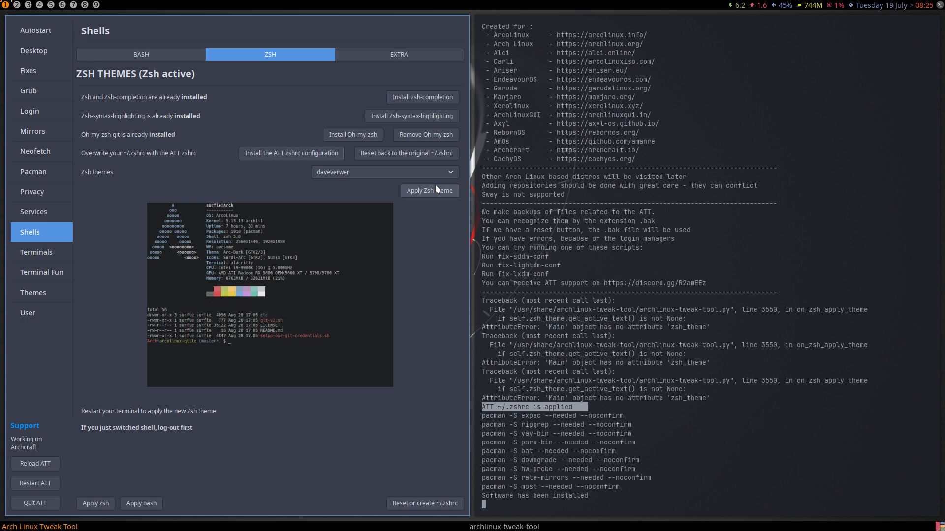
- Install bash-completion and overwrite ~/.bashrc with the ATT bashrc configuration
click(138, 54)
click(421, 98)
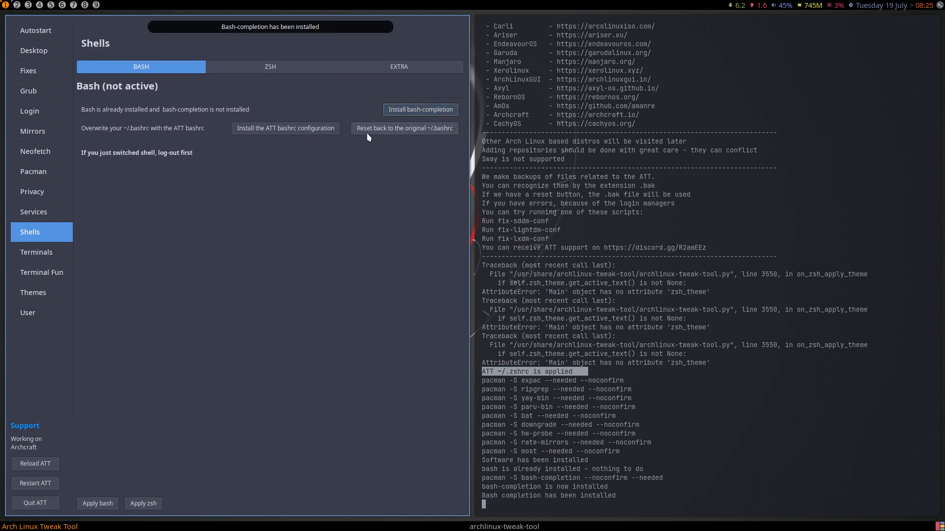
click(288, 124)
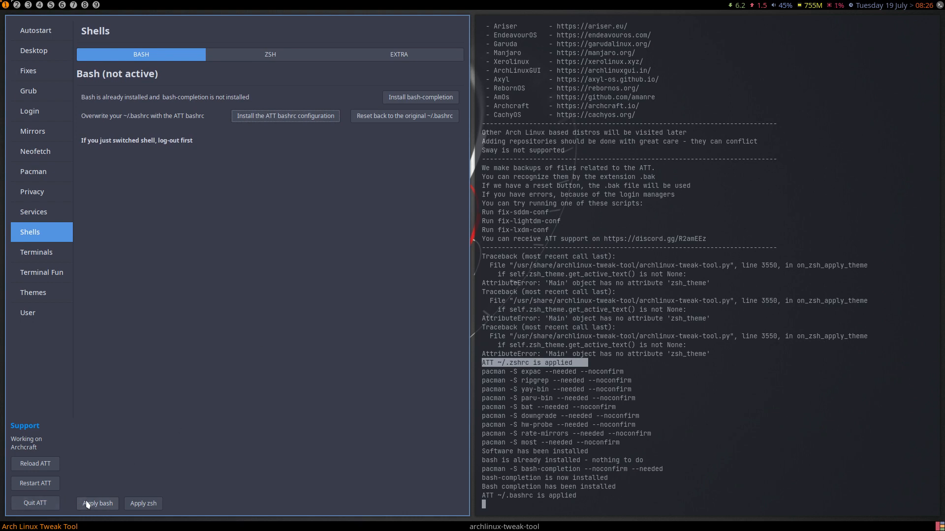
- Change the user's login shell to bash, then quit the Tweak Tool
click(98, 504)
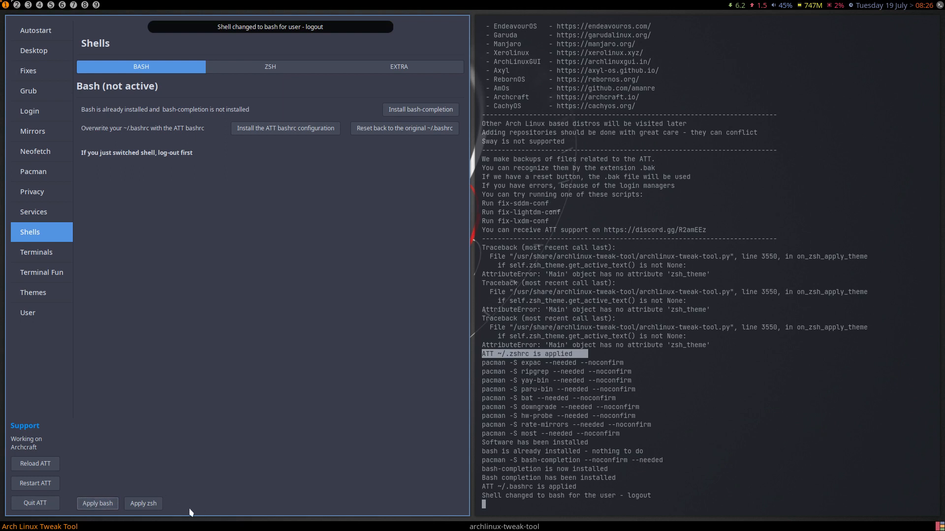
click(49, 106)
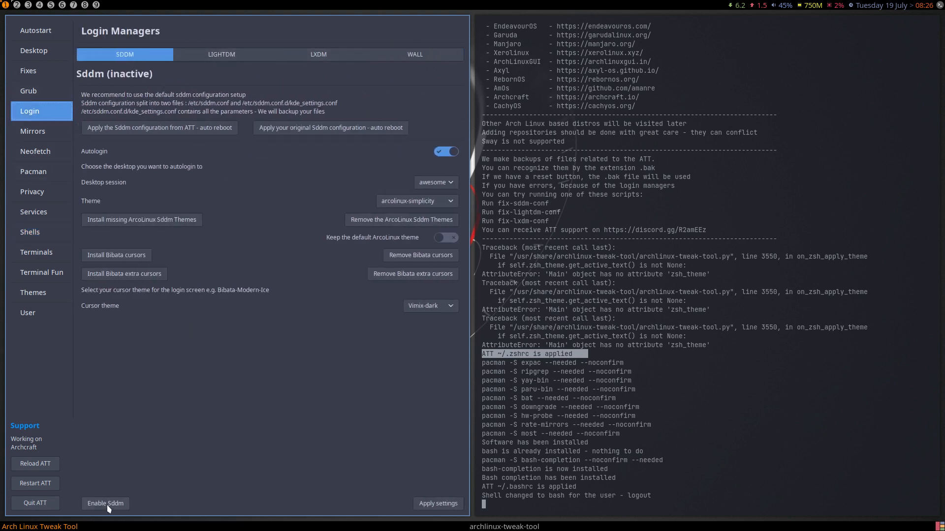
click(41, 231)
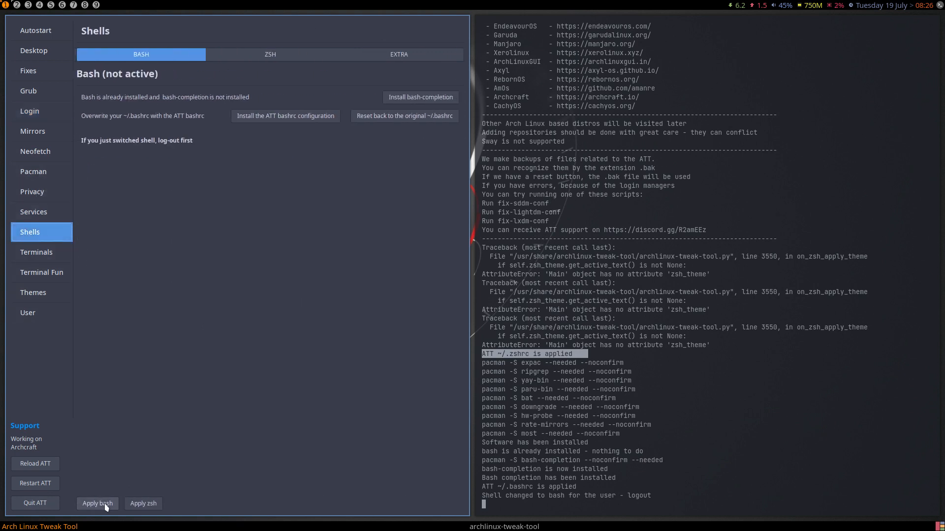
click(105, 504)
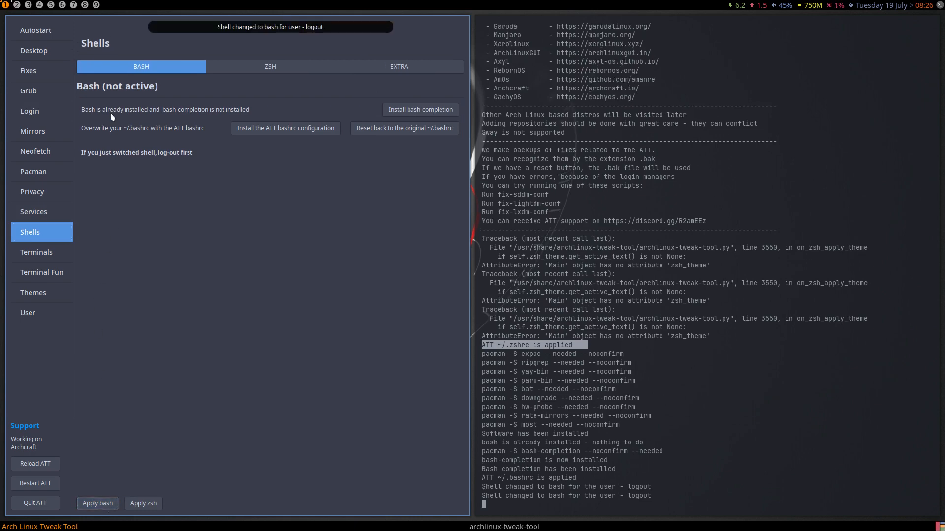
click(43, 504)
- Log out and back in, then open a terminal now running bash 5.1.16
key(super+x)
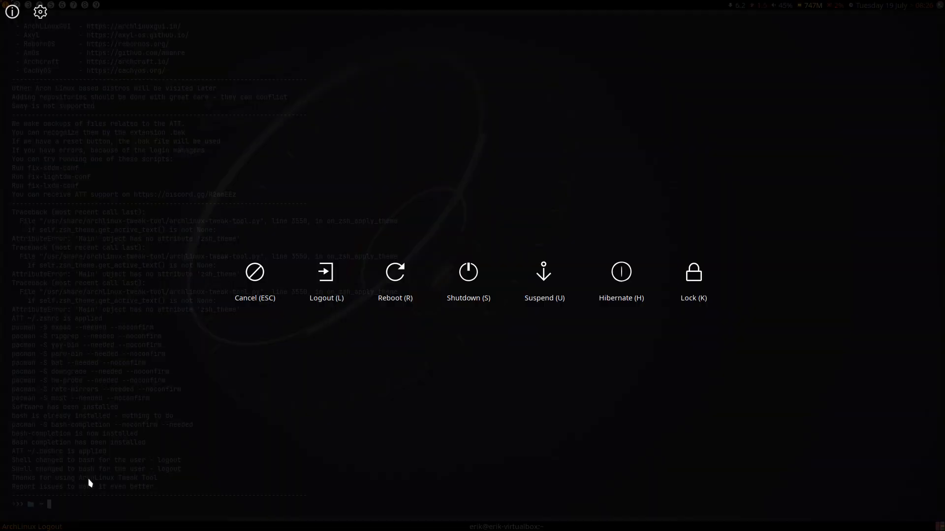
key(l)
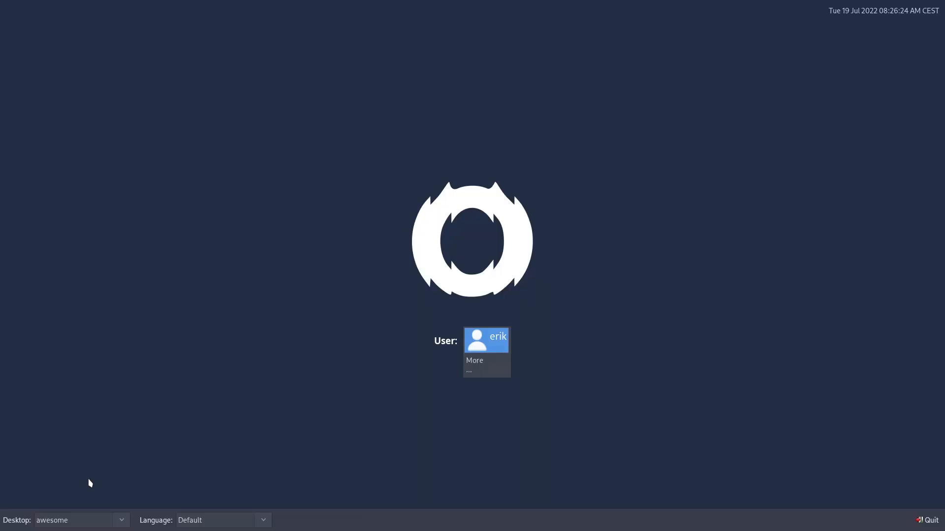
click(493, 351)
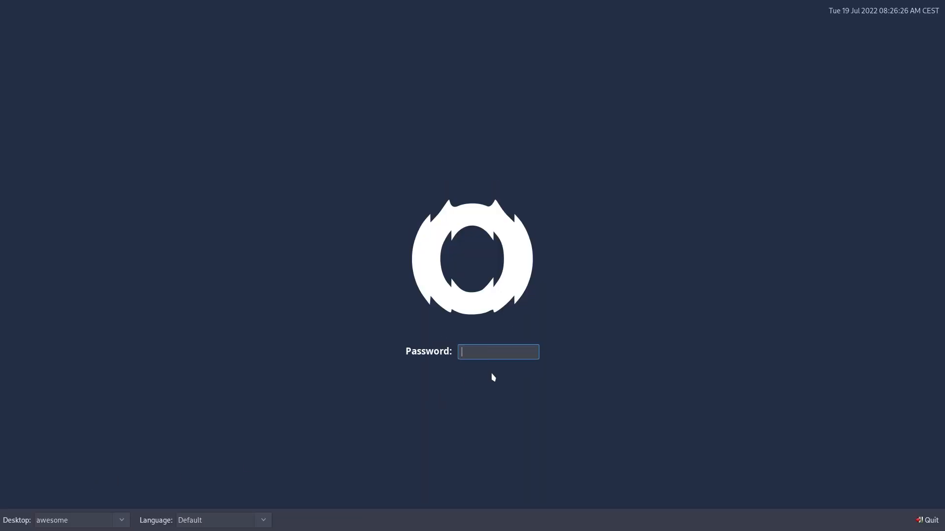
key(Return)
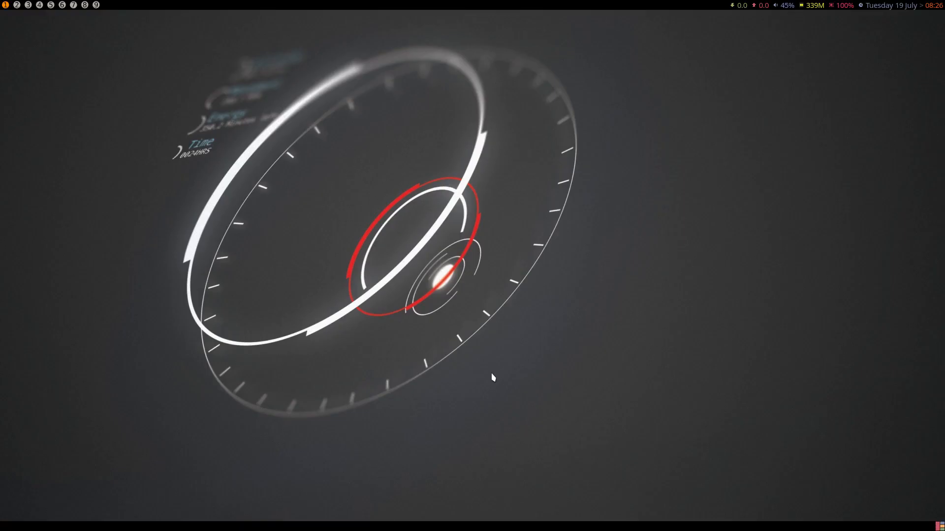
key(super+Return)
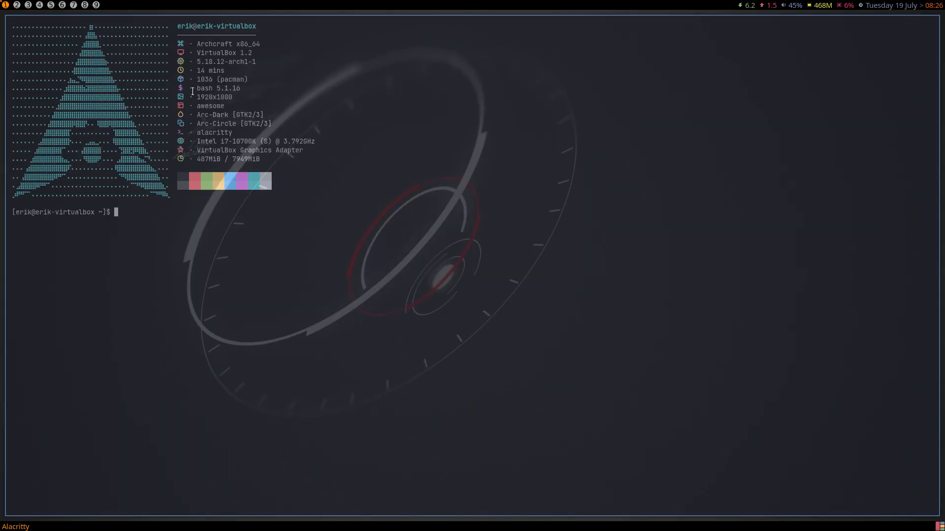
drag(193, 88, 265, 97)
click(277, 223)
- Run the big, rip and upall aliases, entering the sudo password; nothing to upgrade
text(big)
key(Return)
text(rip)
key(Return)
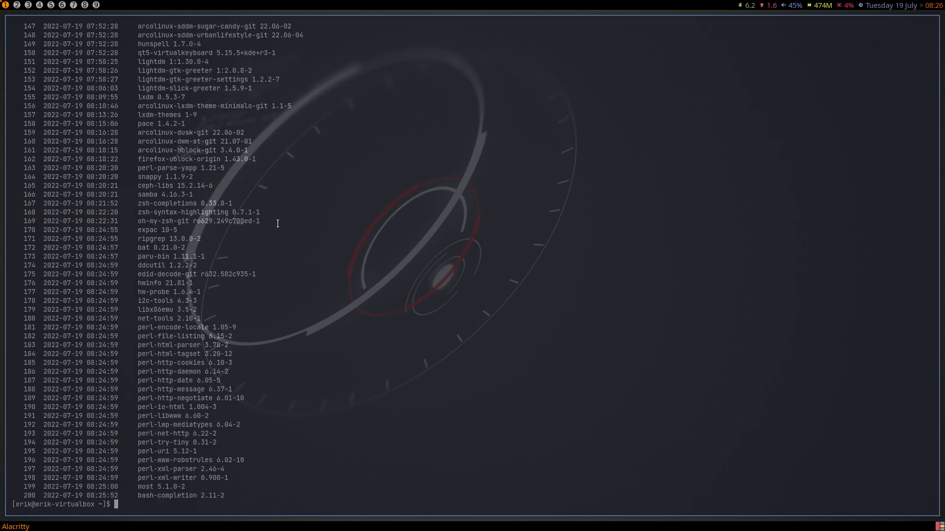
text(upall)
key(Return)
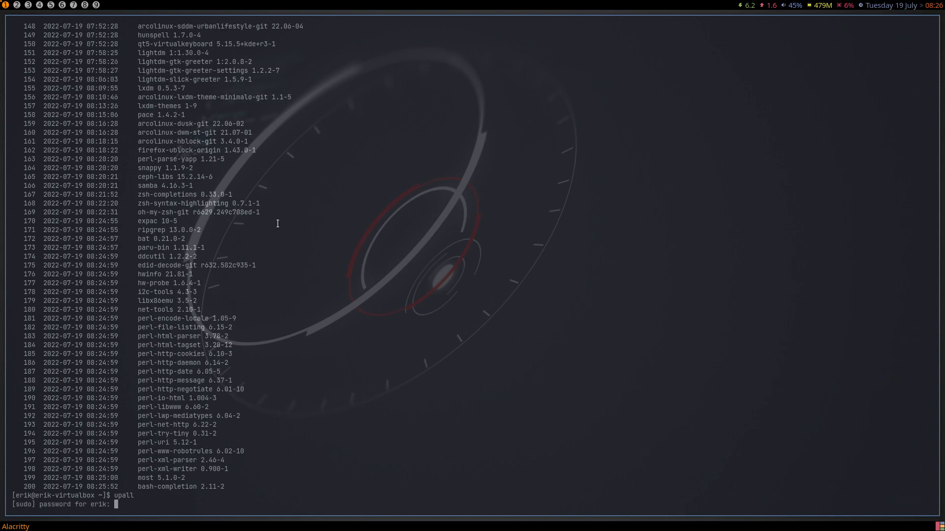
key(Return)
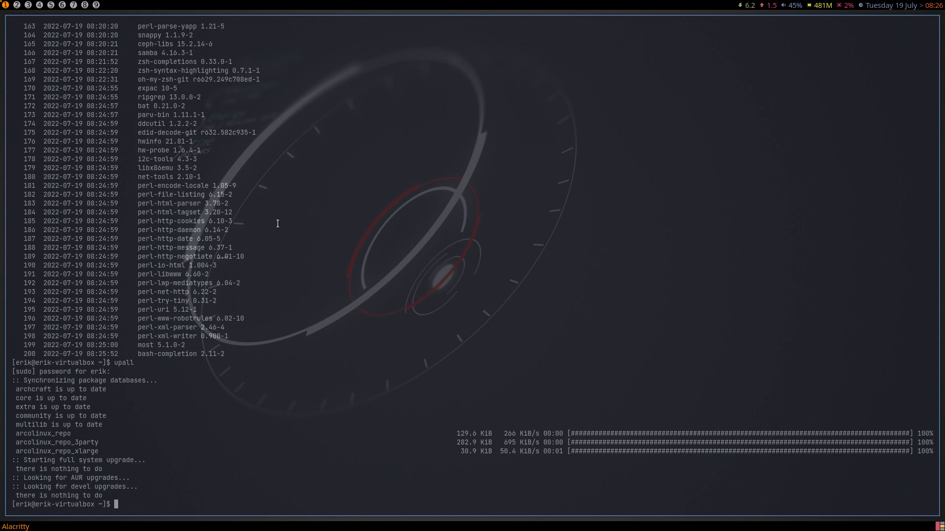
- List all defined shell aliases and scroll through them
text(alias)
key(Return)
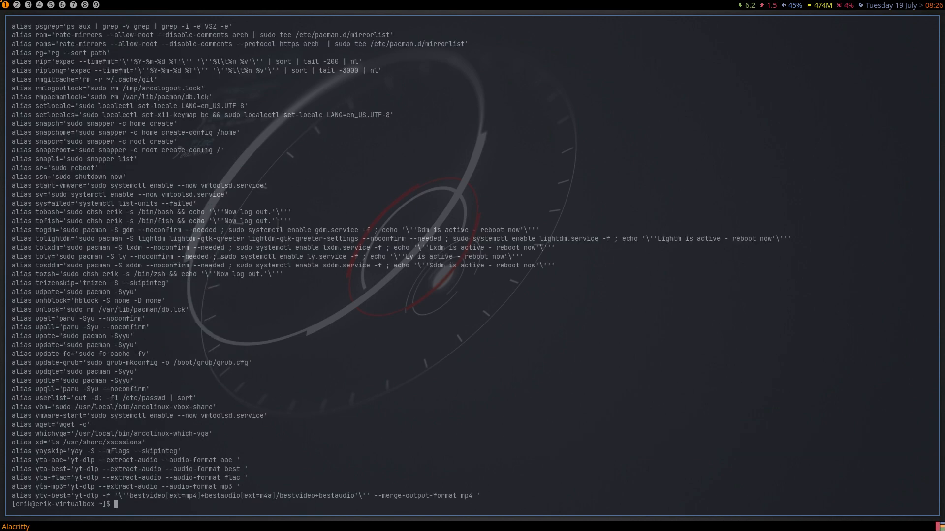
scroll(524, 382, up, 15)
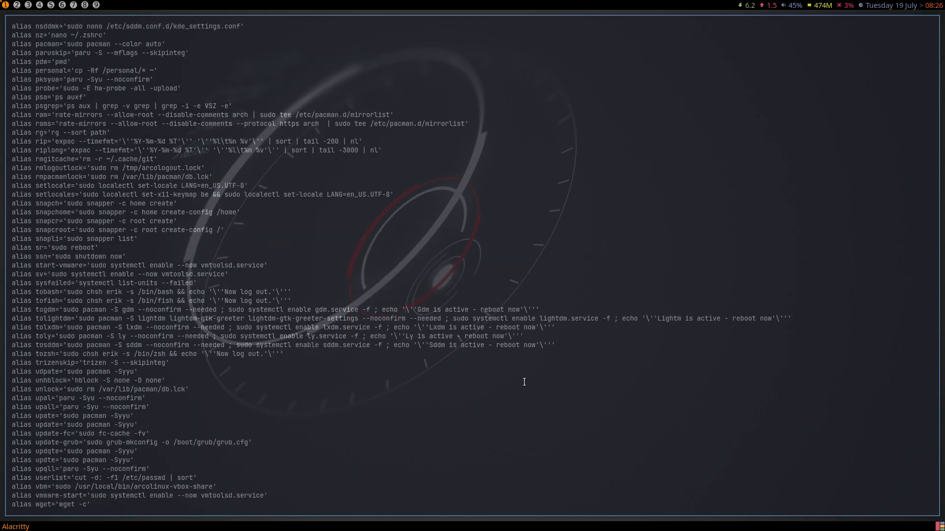
scroll(525, 382, up, 20)
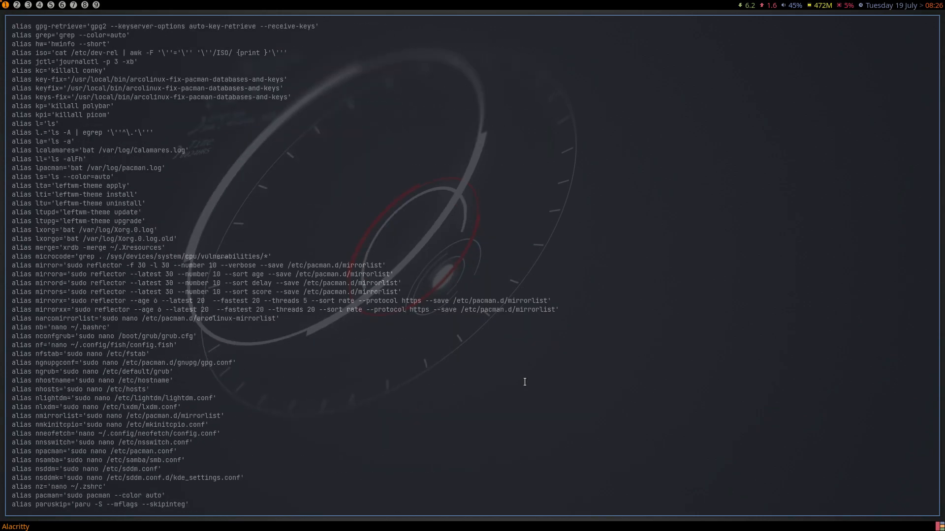
scroll(525, 381, down, 20)
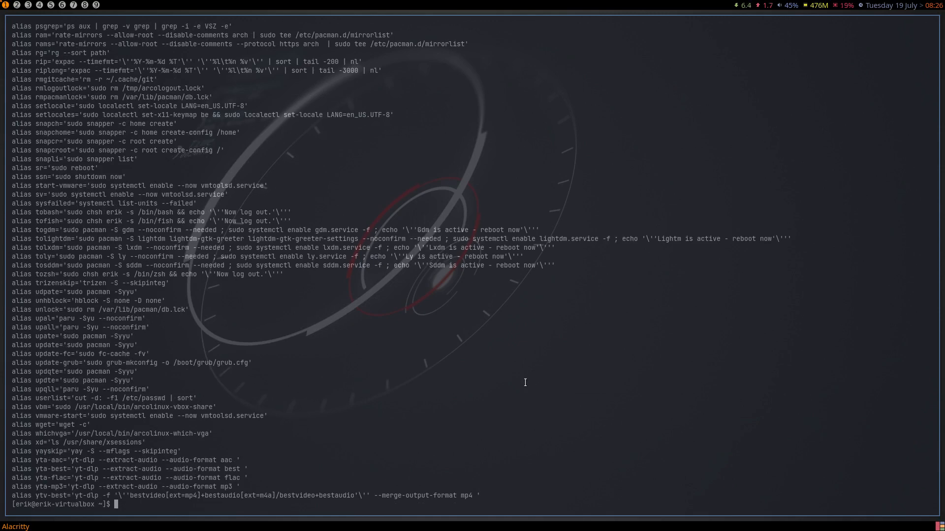
- Inspect pacman.conf with the npacman alias down to the arcolinux_repo section, then exit
text(npacman)
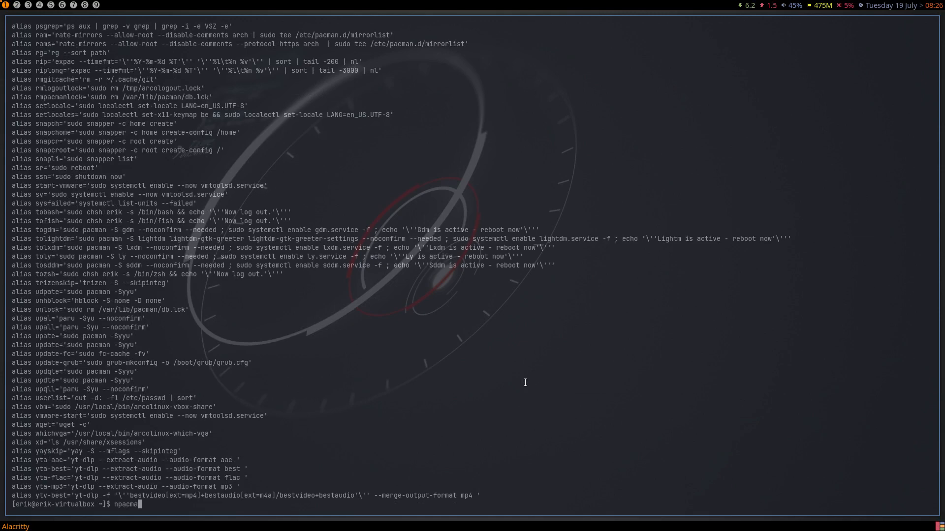
key(Return)
key(Page_Down)
key(Page_Down)
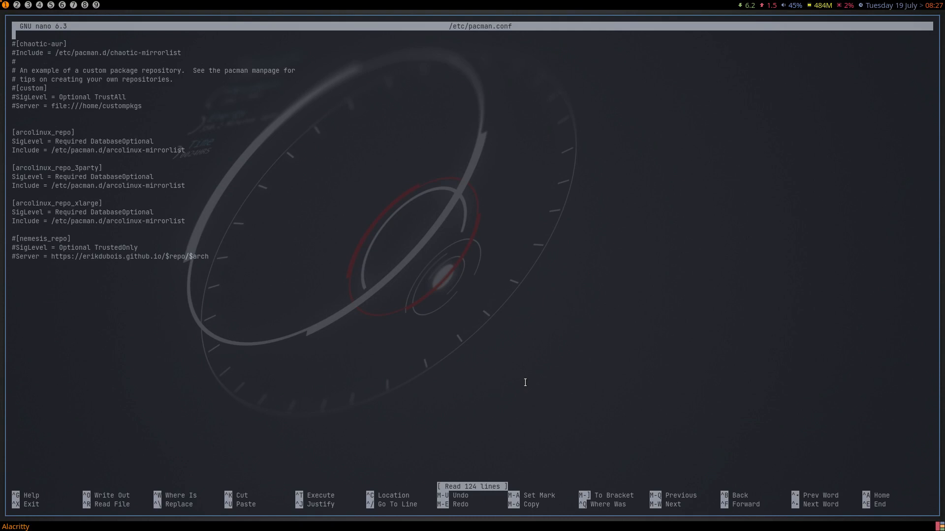
key(Down)
key(Down)
key(Down)
key(Down)
key(Down)
key(Down)
key(Down)
key(Down)
key(Down)
key(Down)
key(Down)
key(ctrl+x)
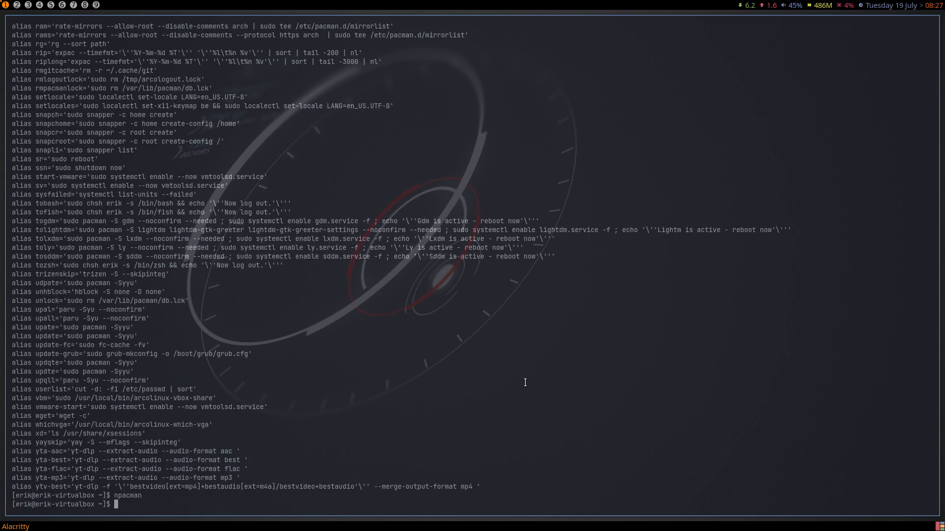
- Check the UNAVAIL entry on the hosts line of nsswitch.conf via nnsswitch, then exit nano
text(nnsswitch)
key(Return)
key(Down)
key(Down)
key(Down)
key(Down)
key(Down)
key(Down)
key(Down)
key(Down)
key(Down)
key(Down)
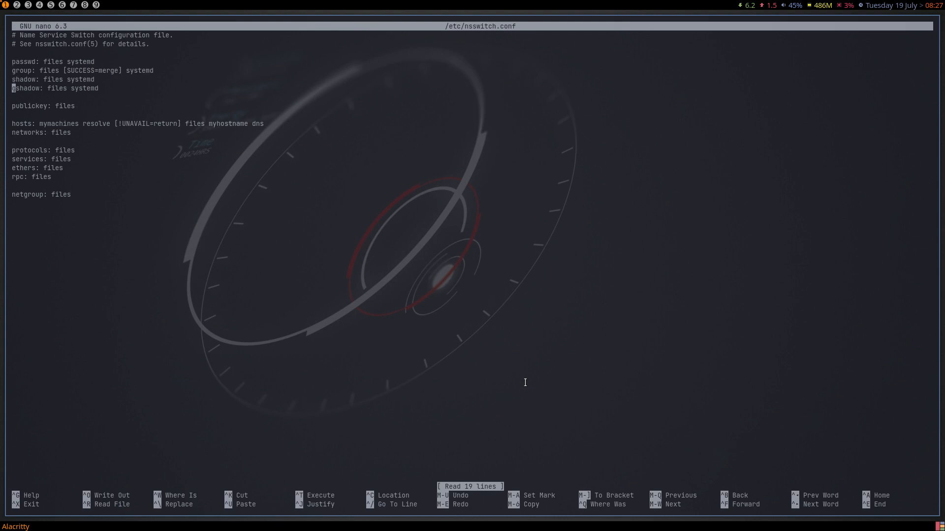
key(Right)
key(Right)
key(Right)
key(Right)
key(Right)
key(Right)
key(Right)
key(Right)
key(Right)
key(Right)
key(Right)
key(Right)
key(Right)
key(Right)
key(Right)
key(Right)
key(Right)
key(Right)
key(Right)
key(Right)
key(Right)
key(Right)
key(Right)
key(Right)
key(Right)
key(Right)
key(Right)
key(Right)
key(Right)
key(Right)
key(Right)
key(Right)
key(Right)
key(Right)
key(Right)
key(Right)
key(Right)
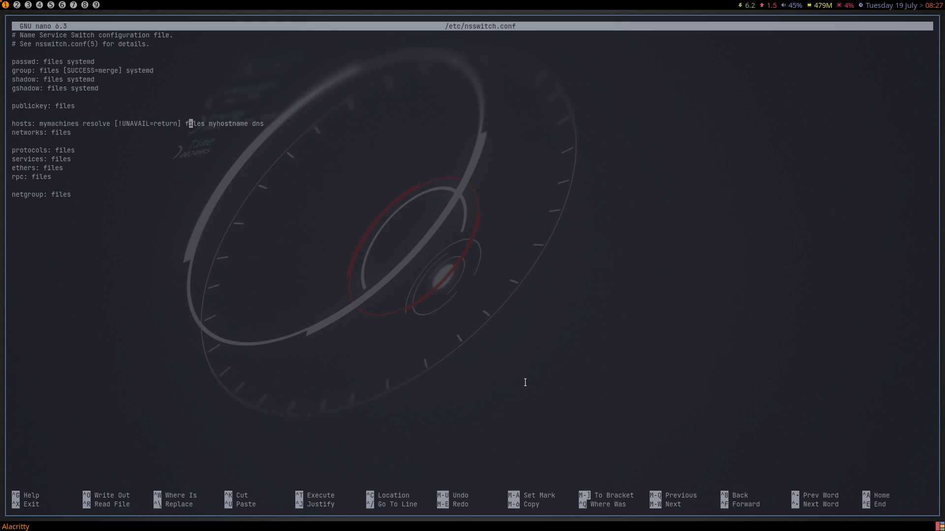
key(ctrl+x)
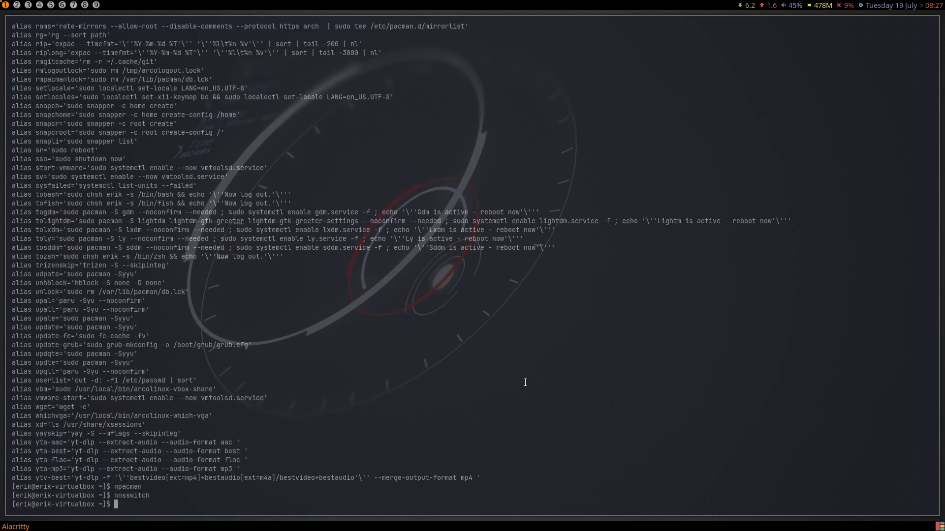
- Page through the pacman log with lpacman to its end, then quit the pager
text(lpacman)
key(Return)
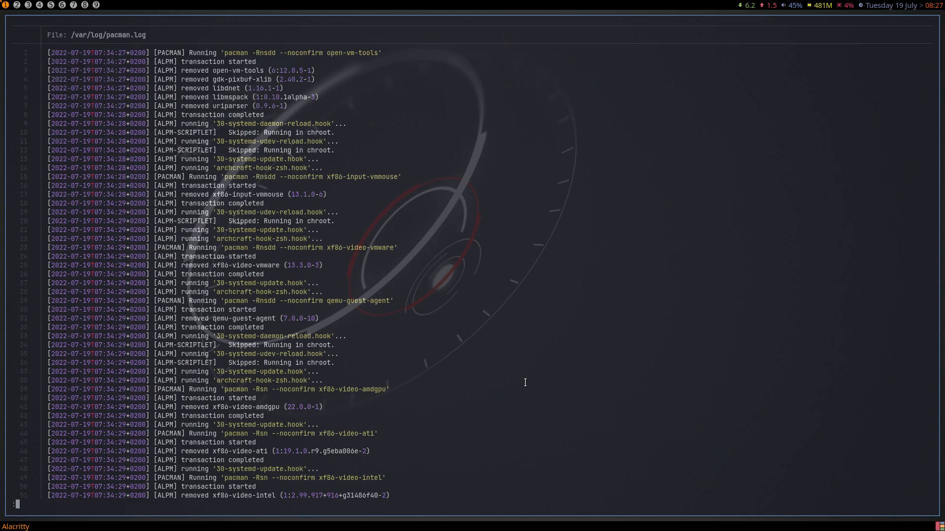
scroll(525, 383, down, 20)
scroll(525, 382, down, 20)
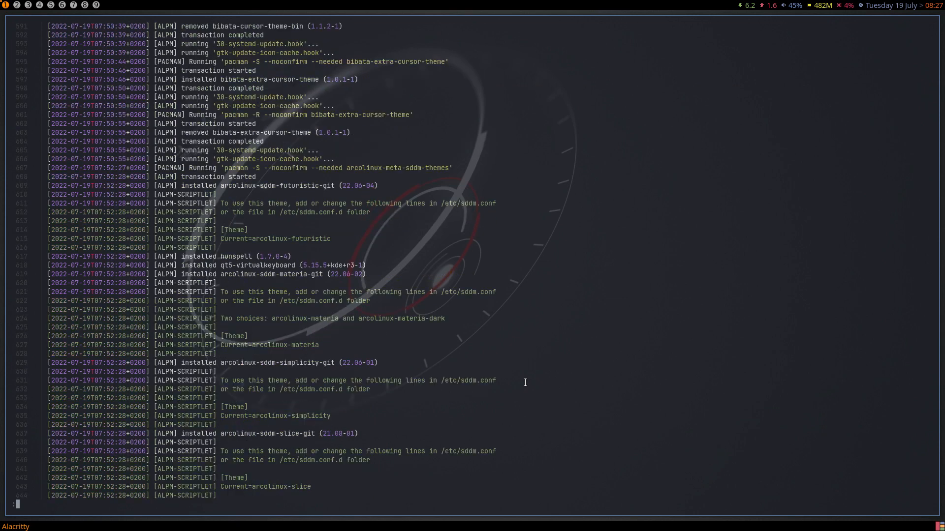
scroll(525, 382, down, 20)
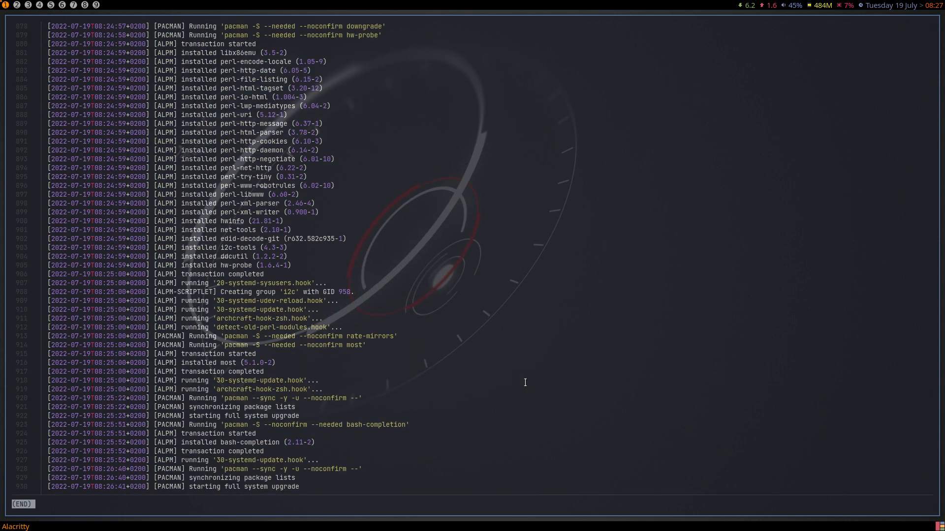
key(q)
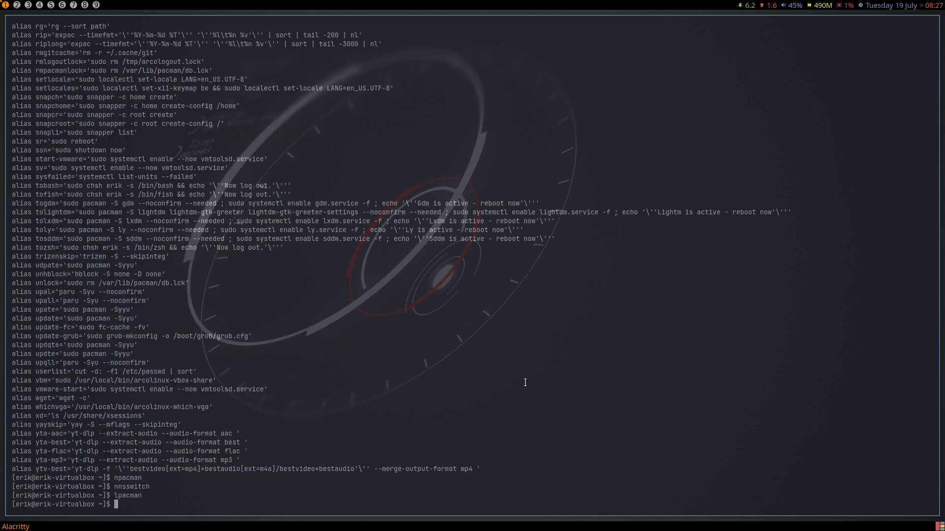
- Review the l-commands and highlight the lxorg, lxorgo, lpacman and lcalamares alias lines
text(l)
key(Tab)
key(Tab)
key(n)
scroll(549, 369, up, 20)
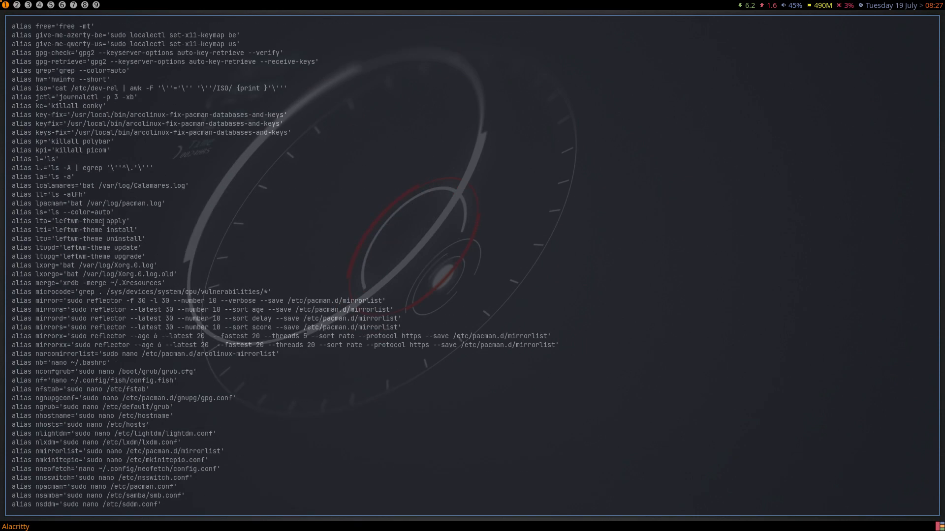
drag(151, 256, 3, 212)
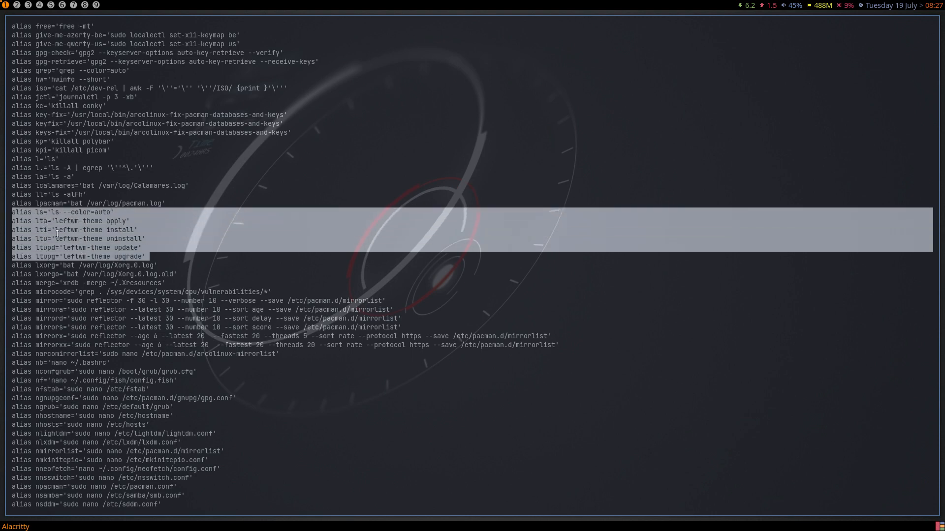
click(163, 264)
drag(162, 265, 16, 266)
drag(189, 274, 4, 278)
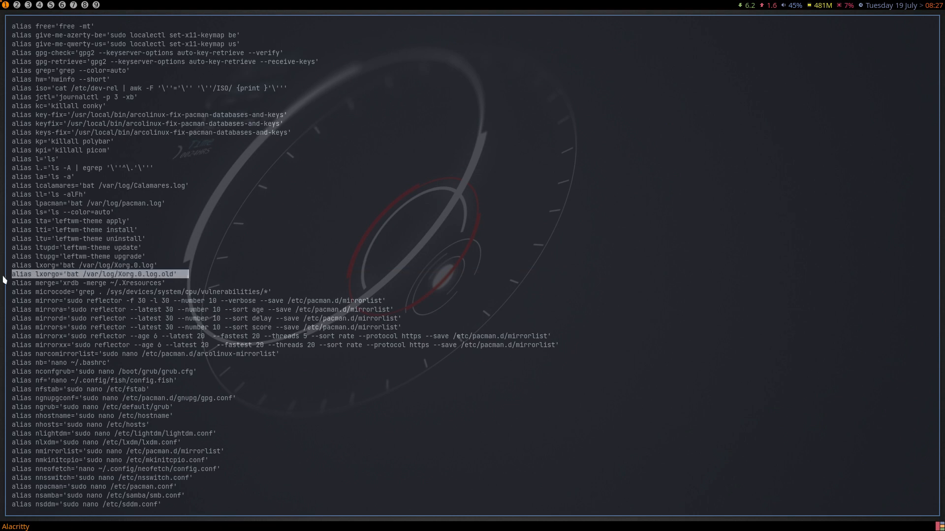
drag(169, 203, 9, 203)
drag(198, 182, 5, 189)
- Try lcalamares and sudo lcalamares, both failing, then open a file manager on home
text(calam)
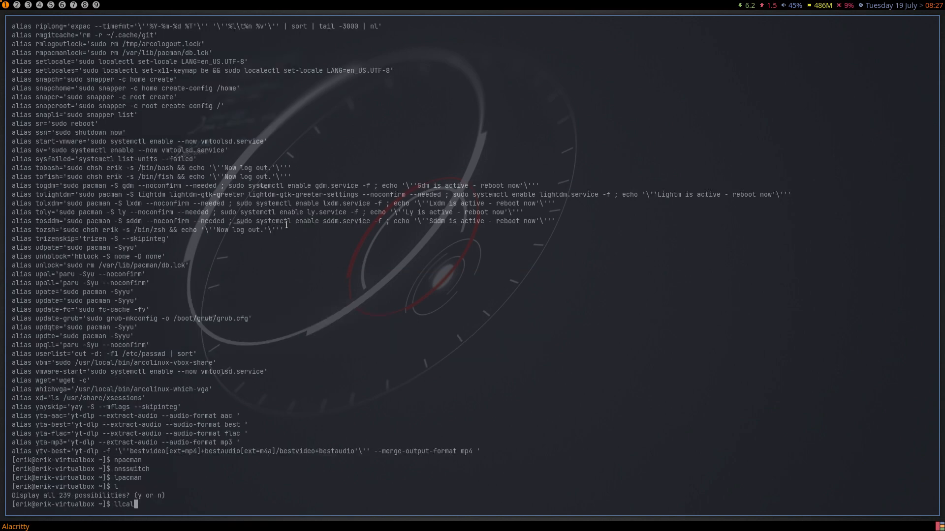
key(BackSpace)
key(BackSpace)
key(BackSpace)
key(BackSpace)
text(alamares)
key(Return)
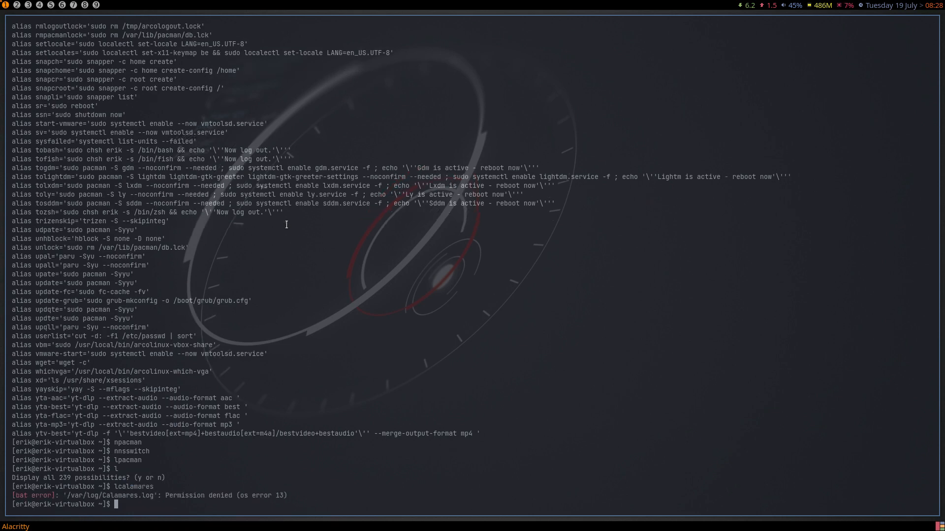
text(sudo lcalamares)
key(Return)
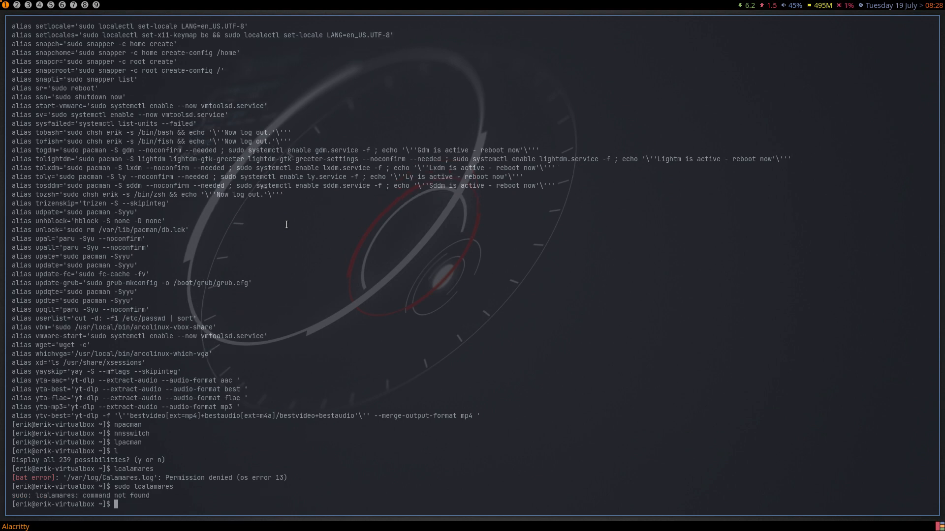
key(super+shift+Return)
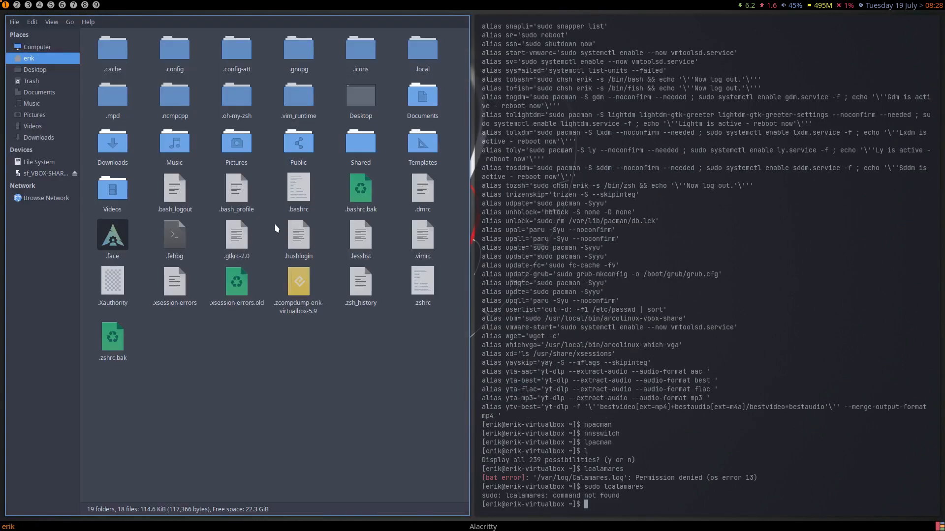
- Browse Thunar to /var/log and open a terminal in that folder
click(61, 166)
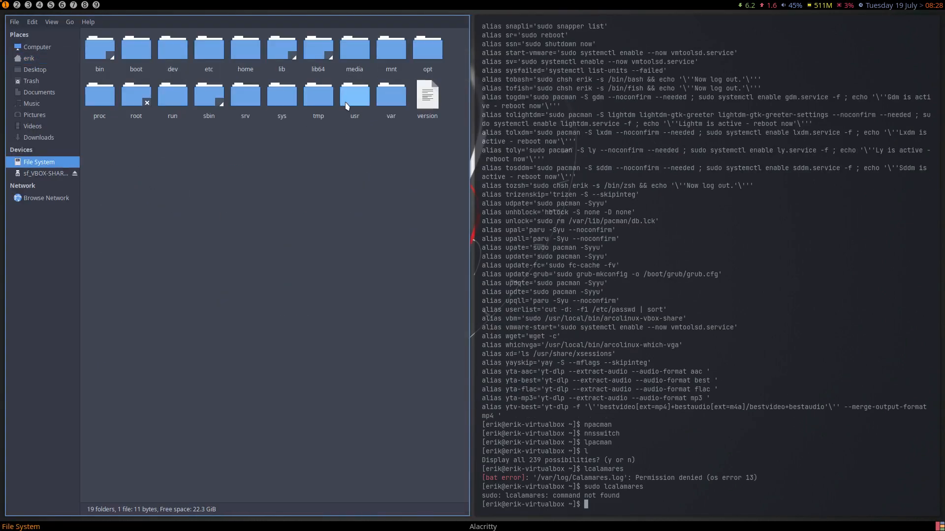
double_click(391, 96)
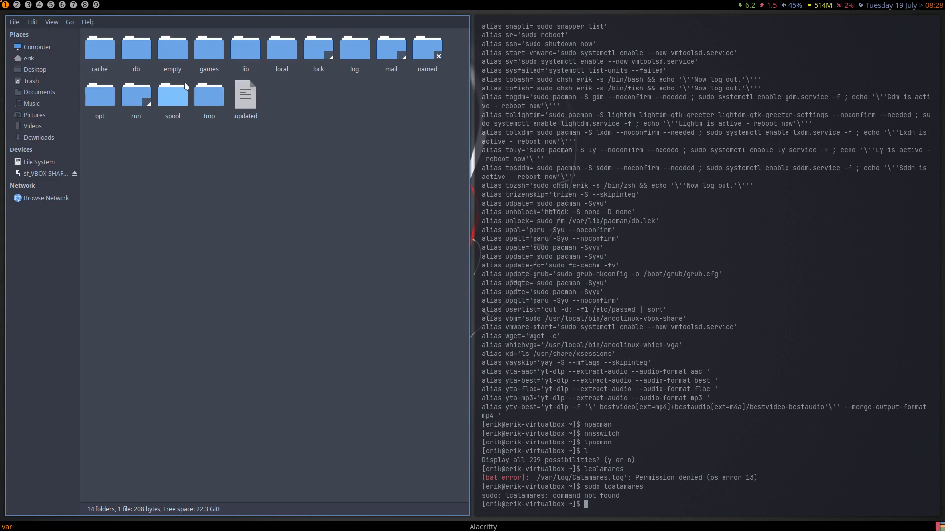
double_click(355, 54)
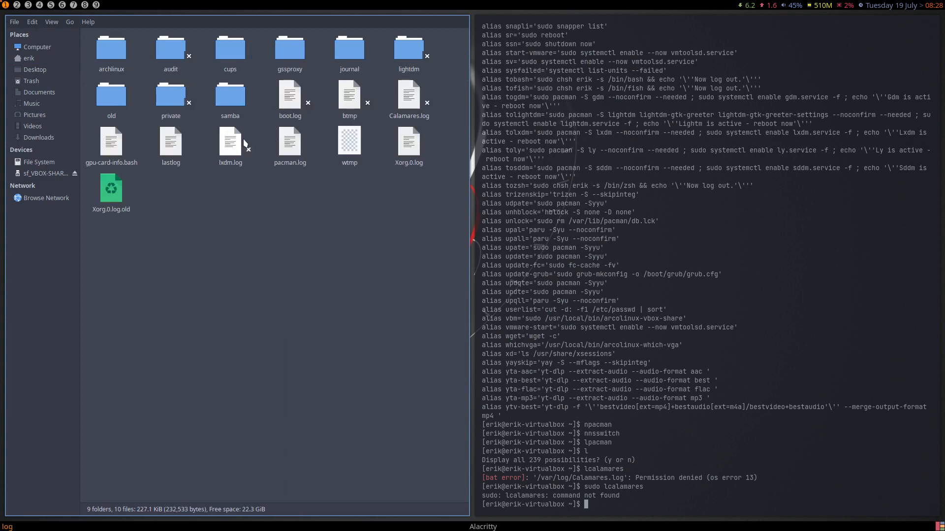
click(409, 96)
right_click(370, 242)
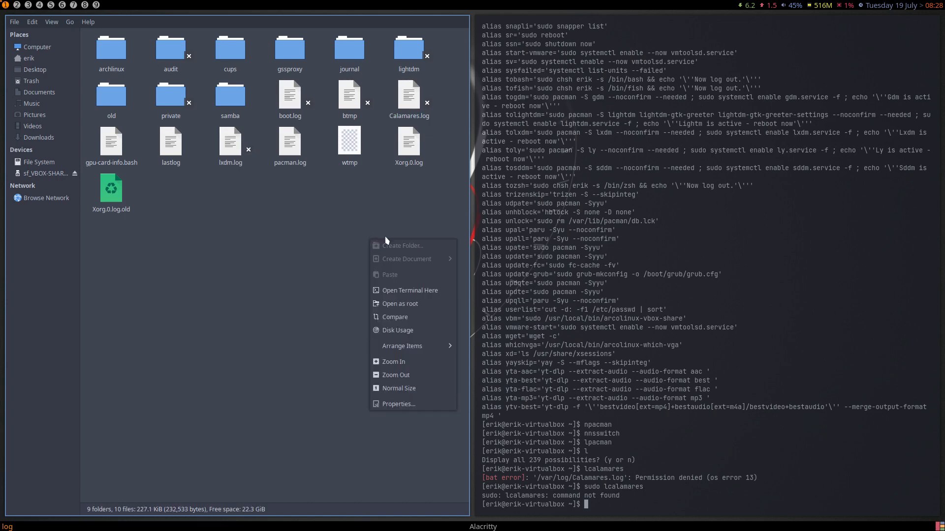
click(406, 291)
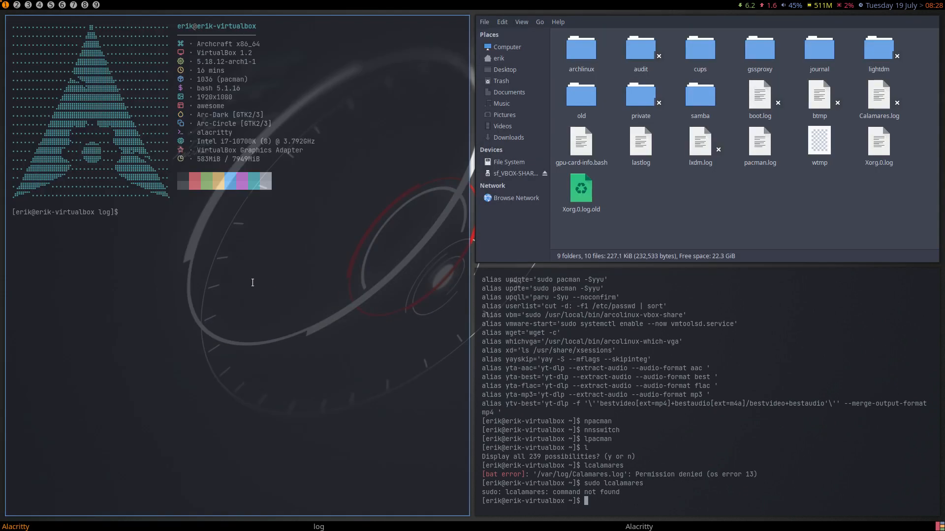
text(sn)
key(BackSpace)
key(BackSpace)
- Try opening Calamares.log in Geany, which fails with permission denied
click(876, 95)
right_click(874, 99)
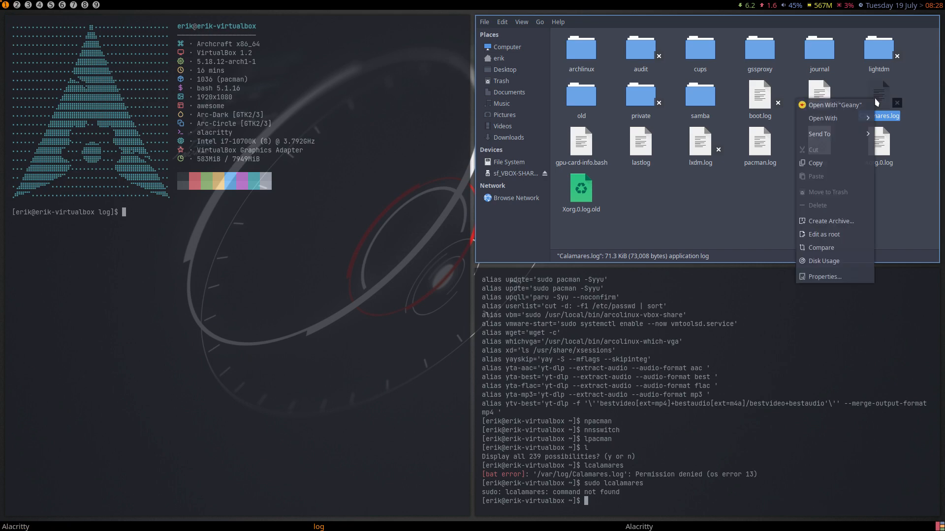
mouse_move(847, 124)
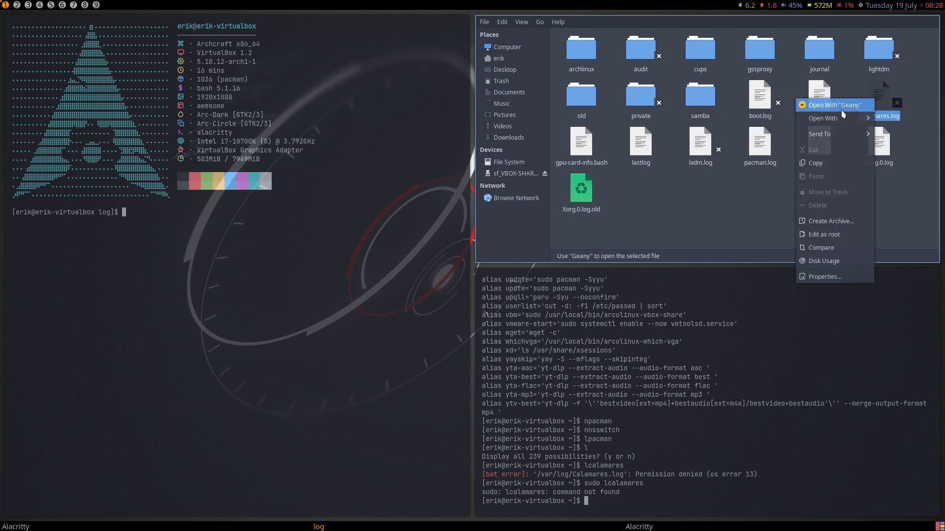
click(836, 105)
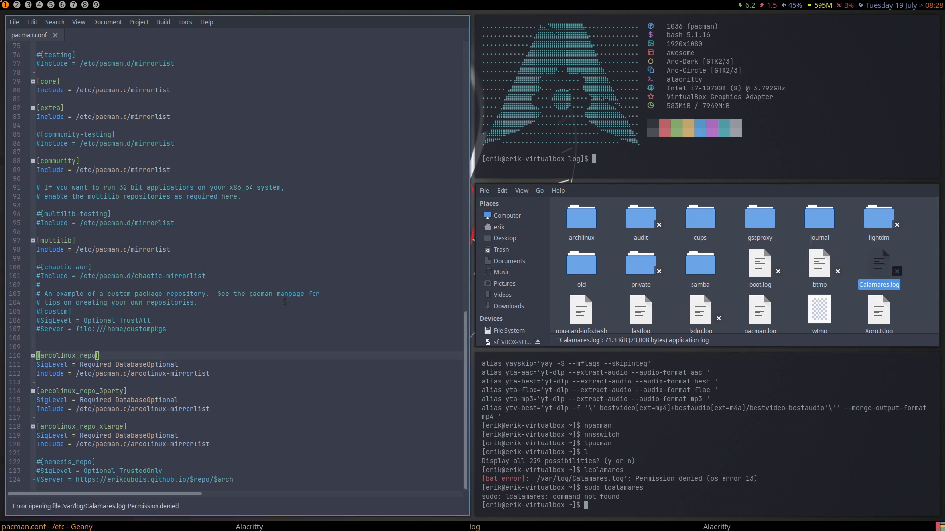
- Install sublime-text-4 with sudo pacman -S and confirm with y
text(sudo)
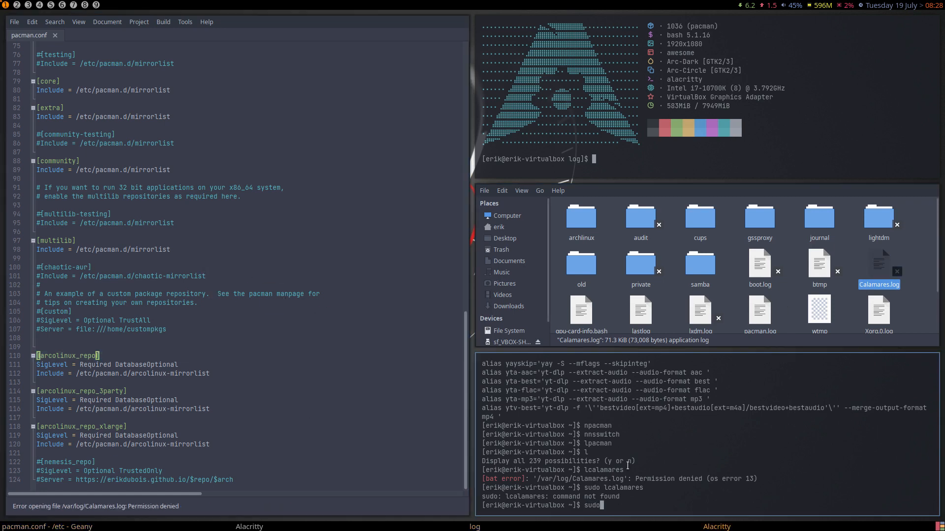
text( pacman -S sublime-text-4)
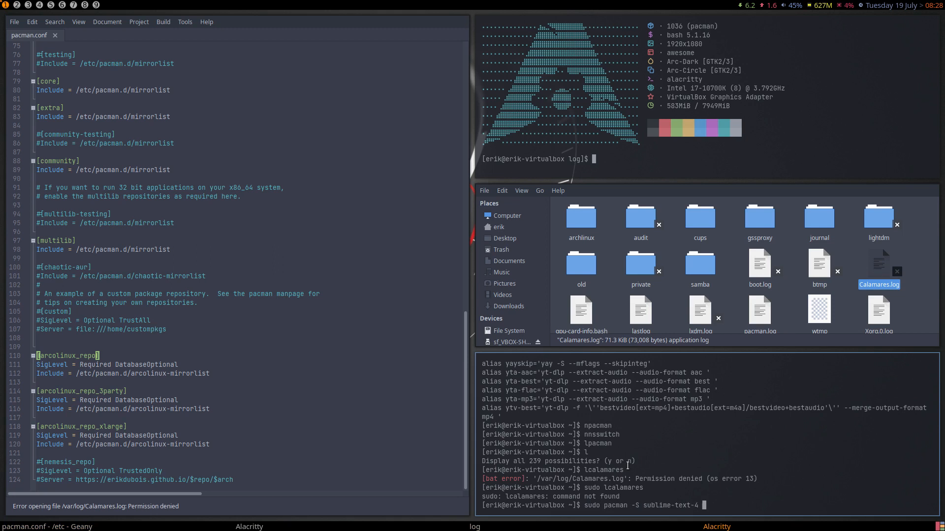
key(Return)
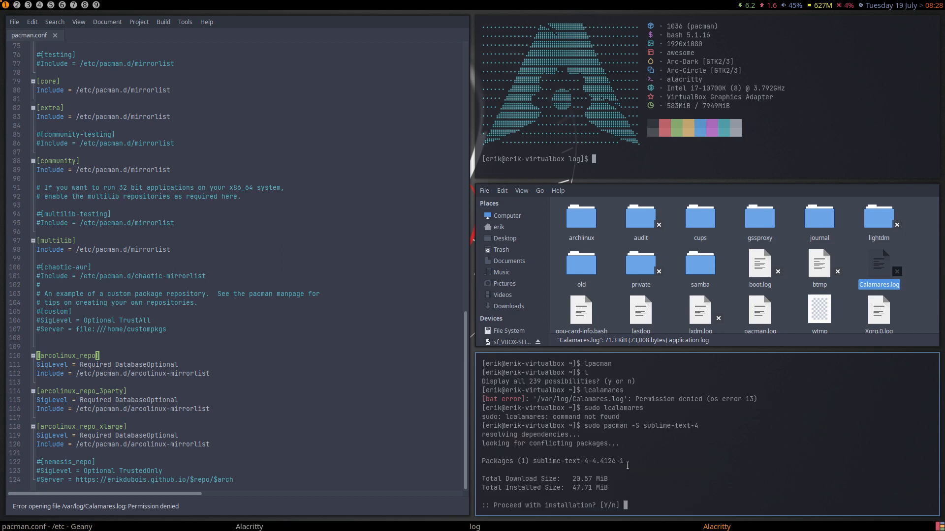
text(y)
key(Return)
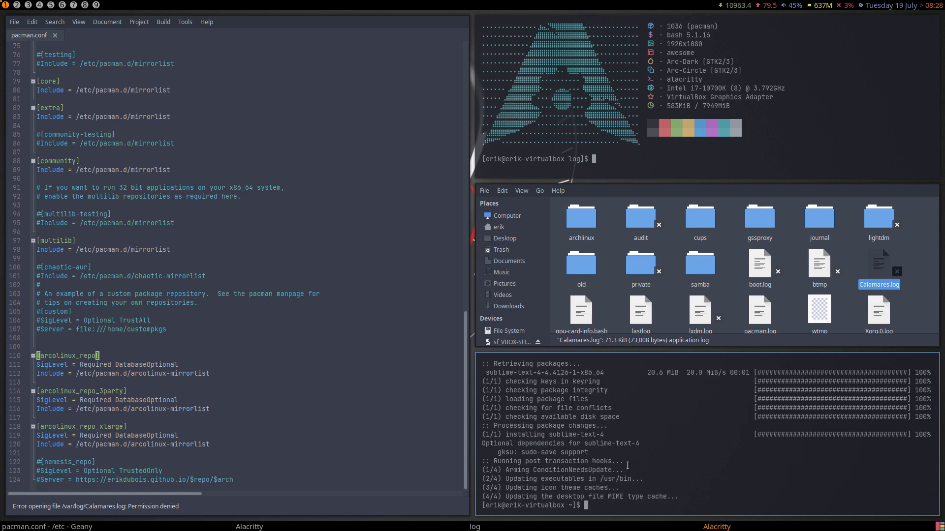
- Open Calamares.log in Sublime Text, find it empty, and close Sublime again
double_click(884, 269)
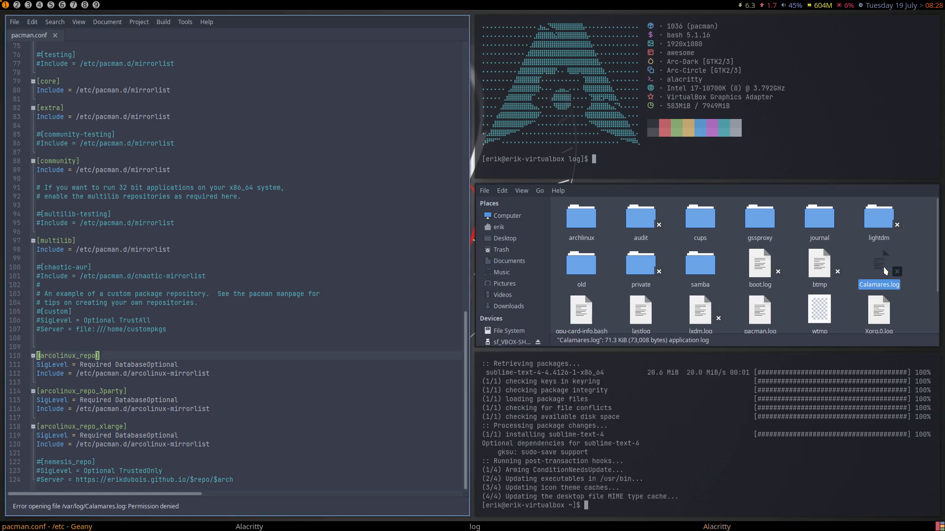
right_click(884, 270)
mouse_move(836, 287)
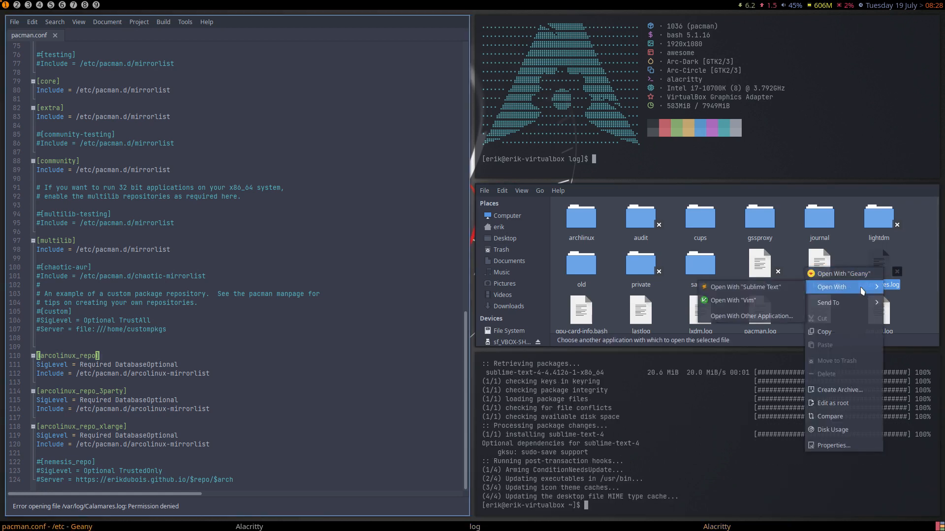
click(775, 290)
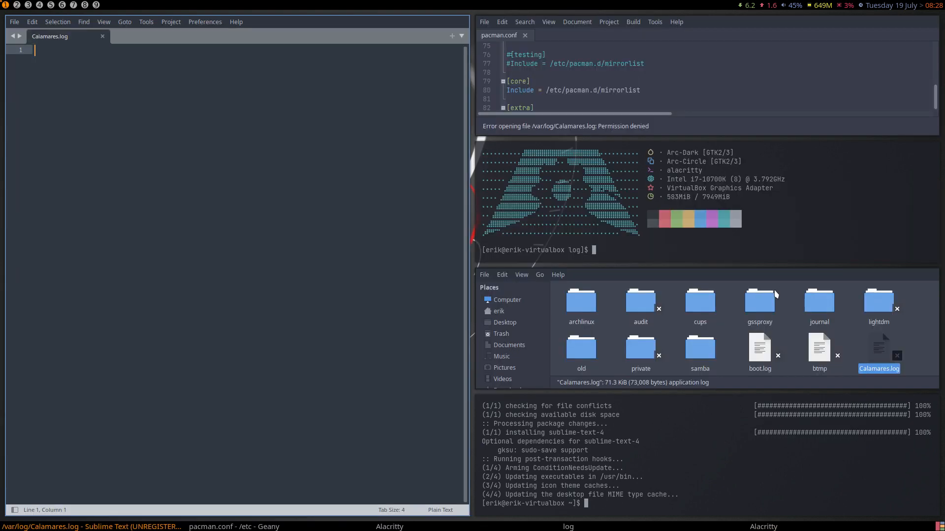
key(super+q)
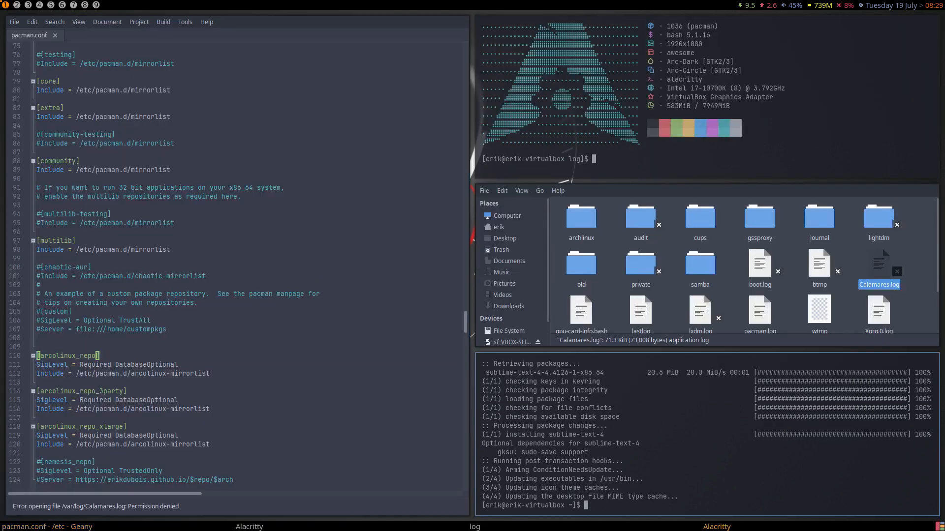
right_click(911, 259)
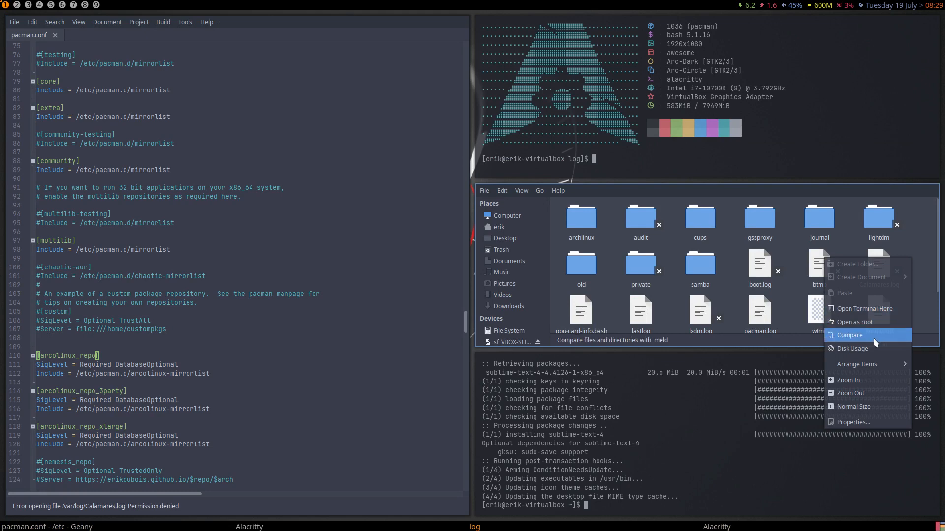
- Reopen the /var/log folder in Thunar as root, entering the account password
click(876, 323)
text(*****)
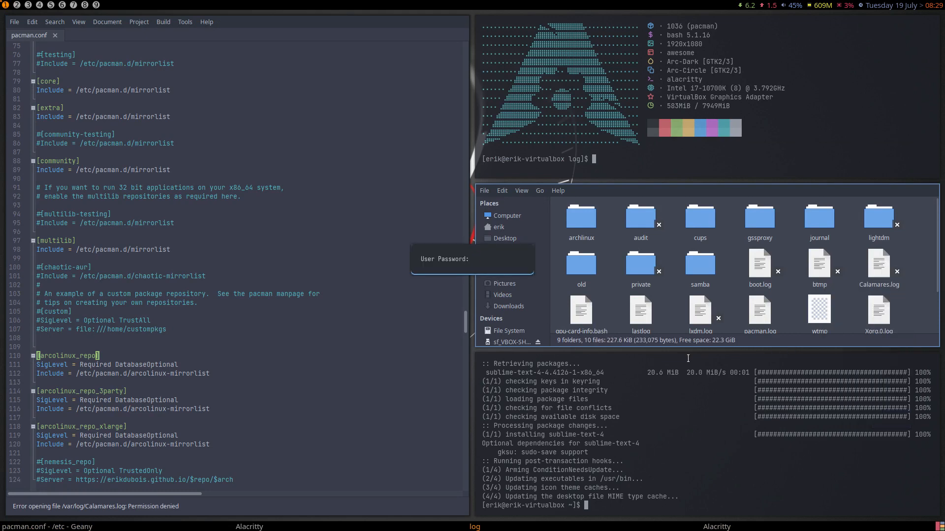
key(Return)
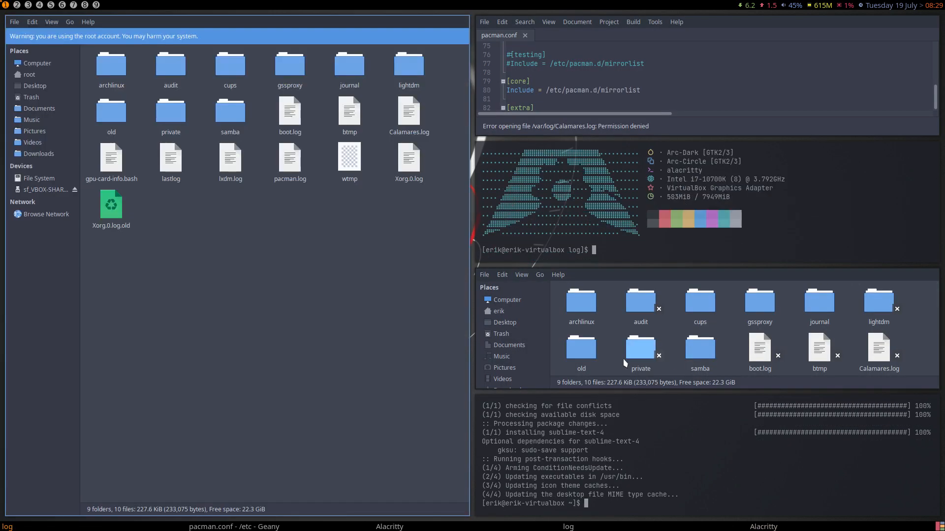
- Read through Calamares.log in Geany, then close the editor
double_click(406, 114)
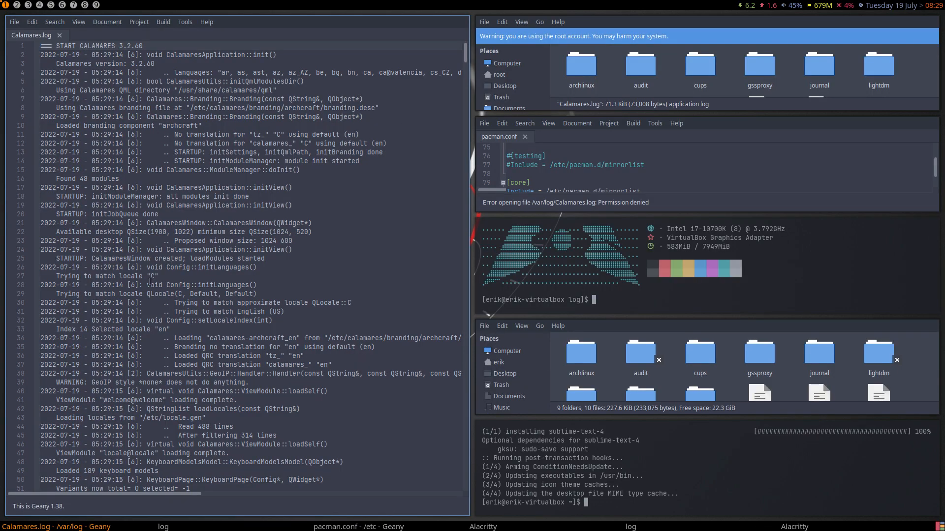
scroll(151, 282, down, 20)
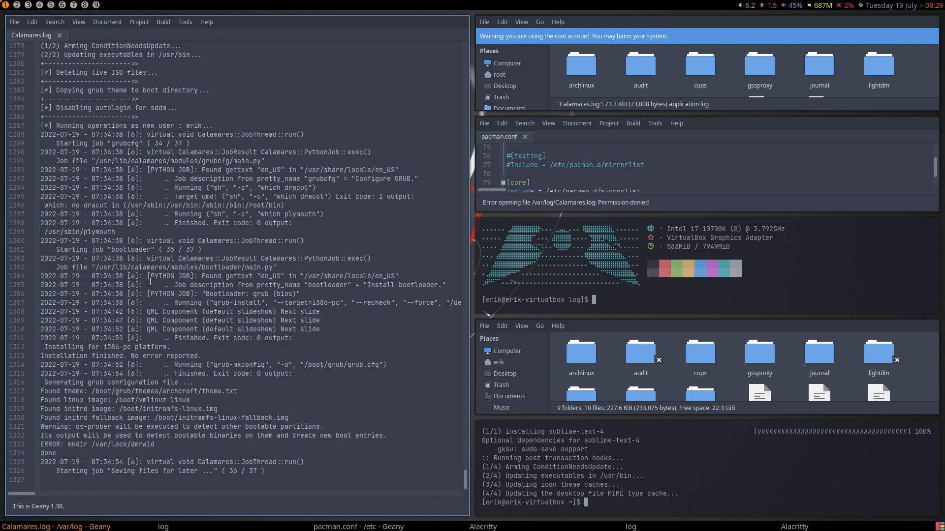
scroll(150, 282, up, 20)
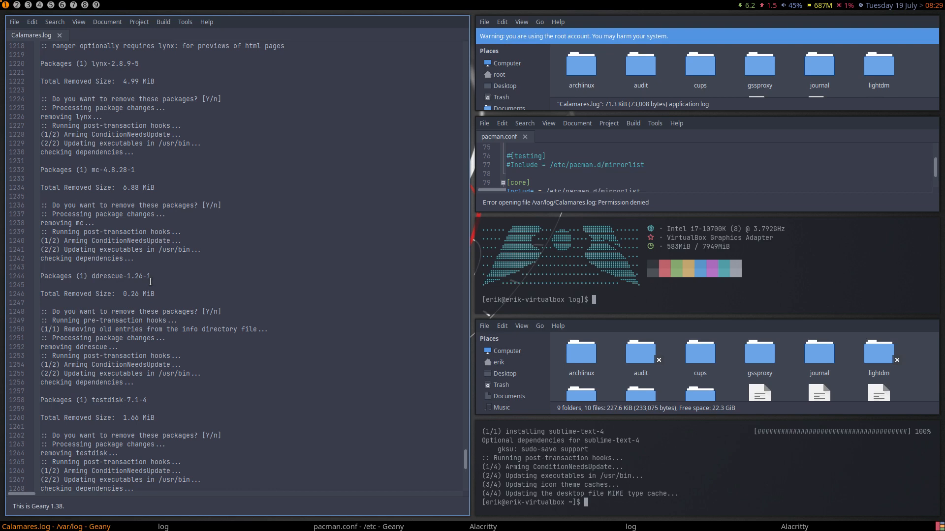
scroll(150, 282, up, 20)
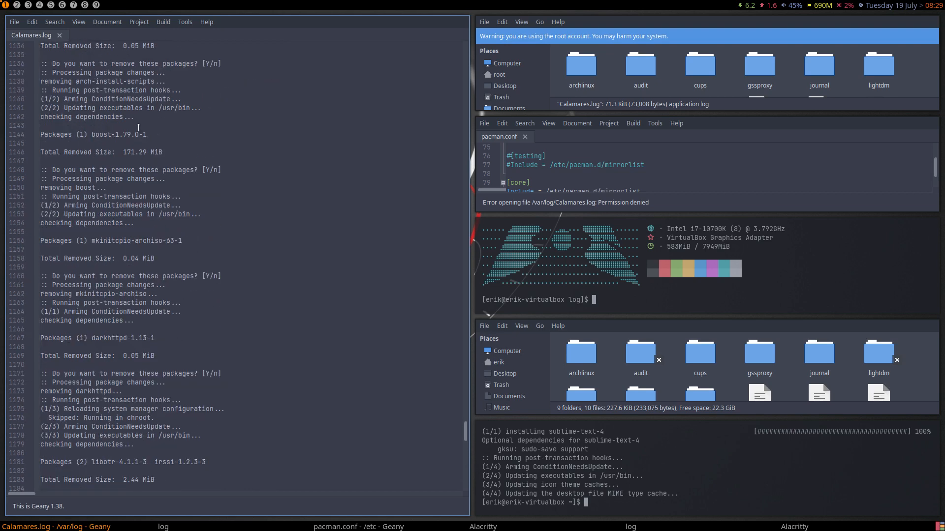
scroll(136, 295, down, 20)
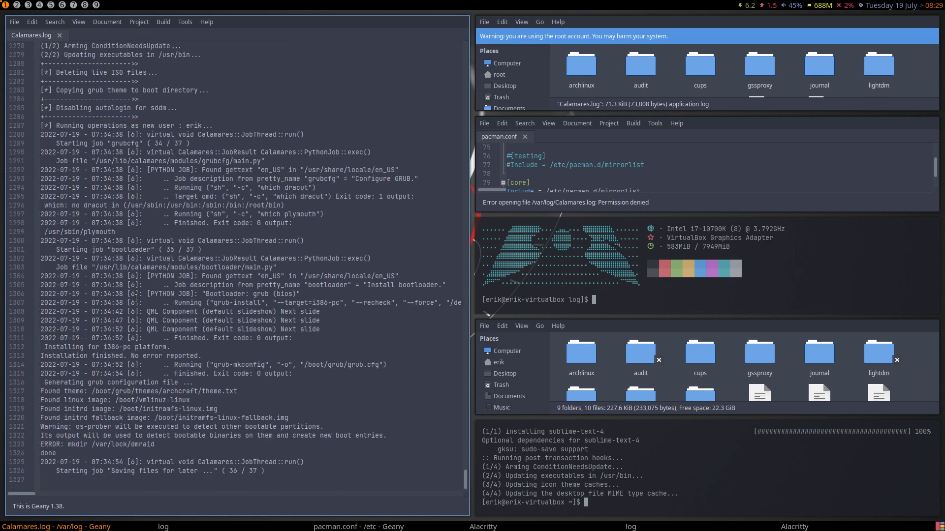
scroll(135, 297, up, 20)
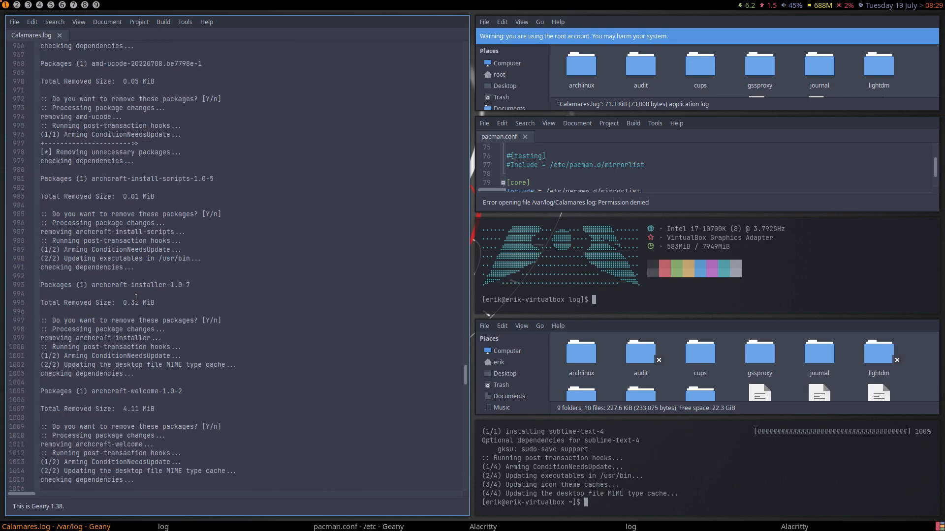
scroll(136, 297, up, 20)
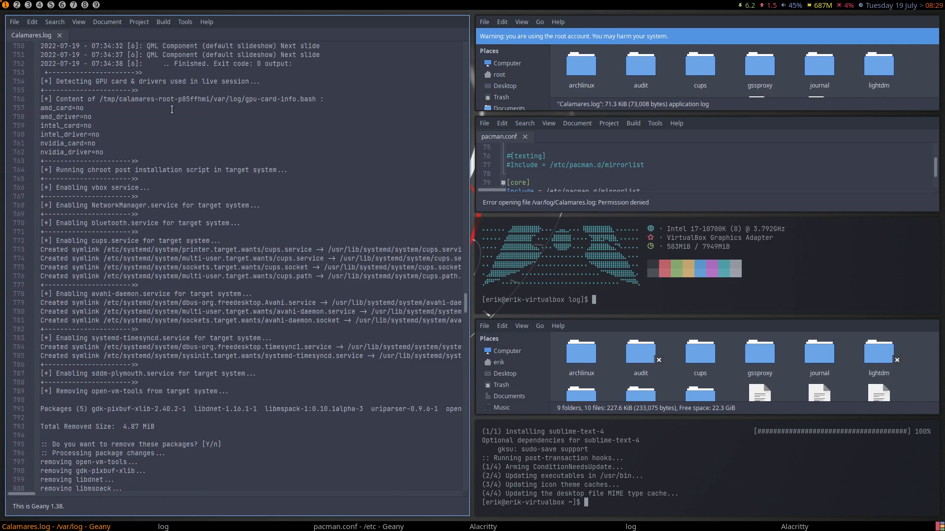
key(ctrl+q)
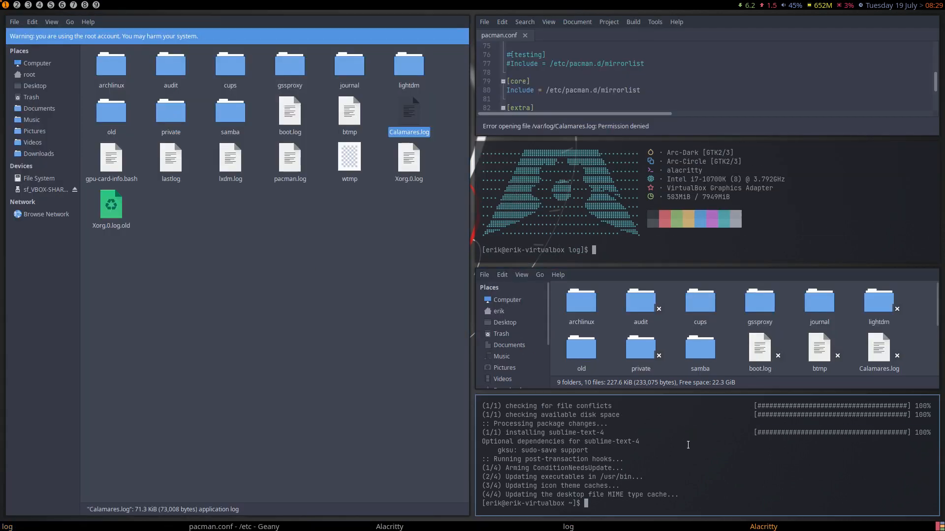
- Close all old windows and run archlinux-tweak-tool from a new terminal, supplying the account password
key(super+q)
key(super+q)
key(super+q)
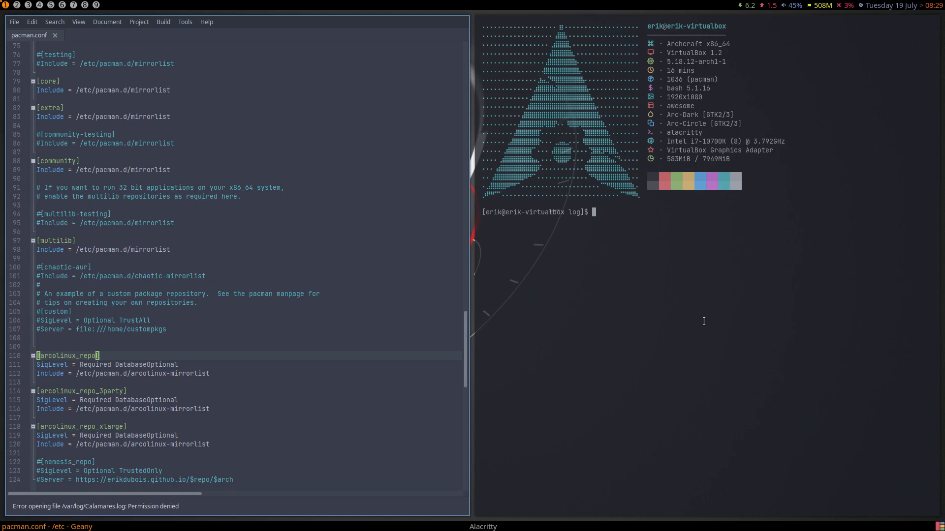
key(super+q)
key(super+q)
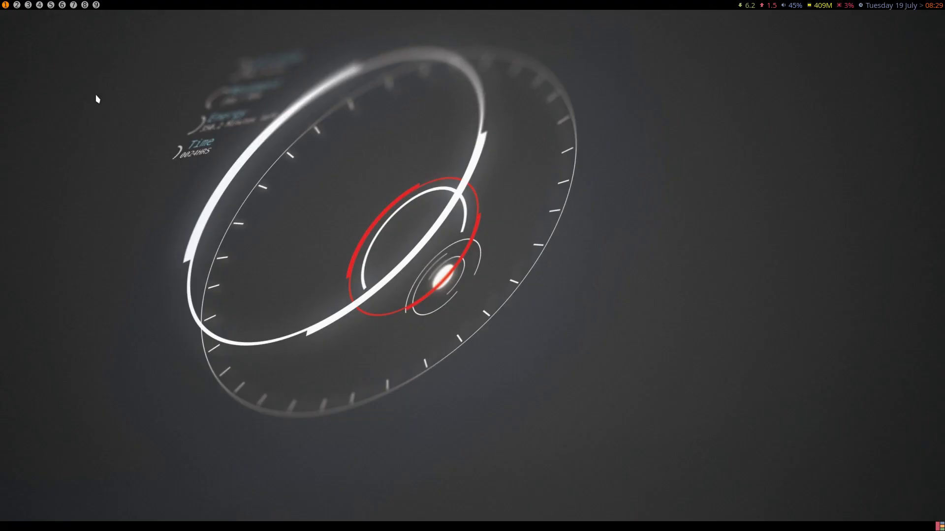
key(super+Return)
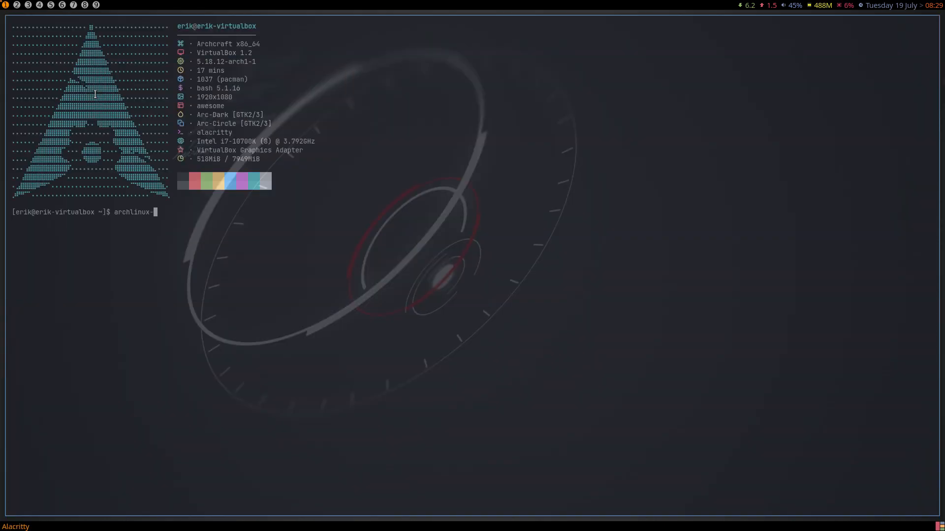
key(Tab)
key(Return)
key(Return)
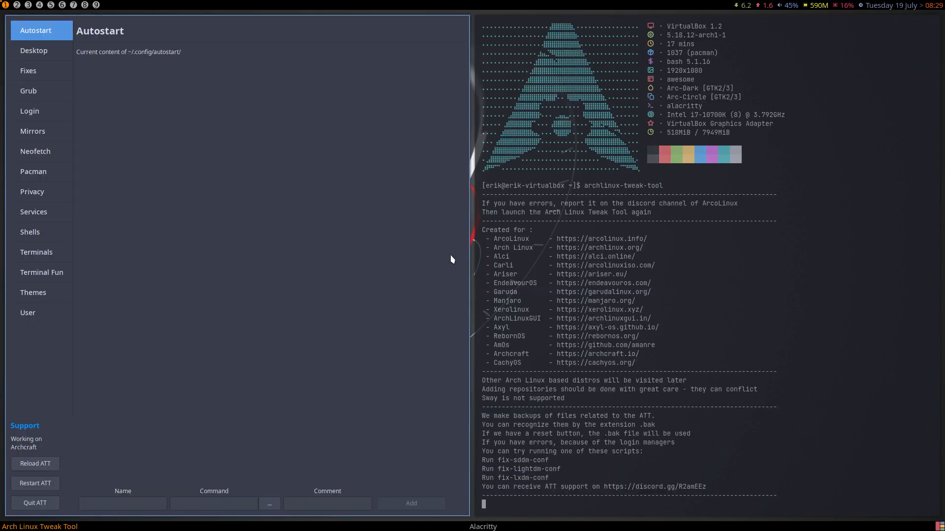
- Install alacritty-themes and base16-alacritty-git from the Terminals page, then switch to tag 2
click(43, 258)
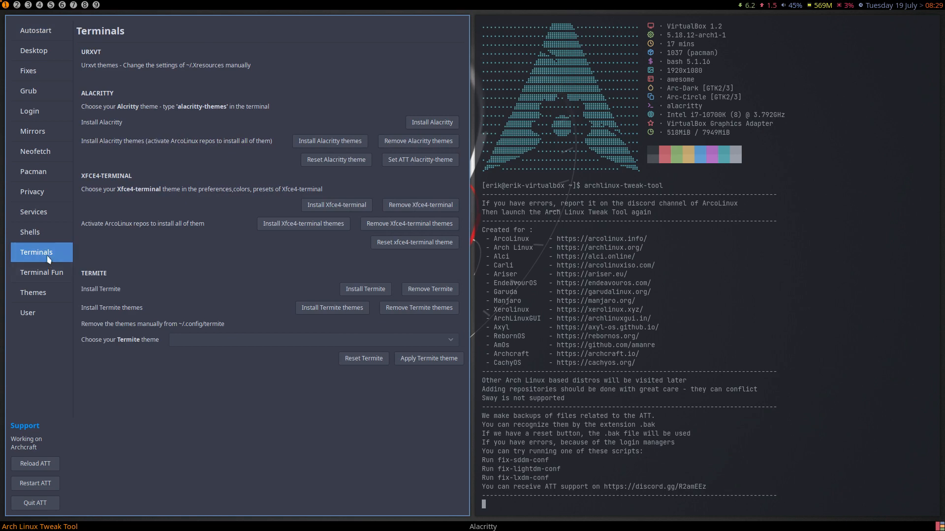
click(45, 234)
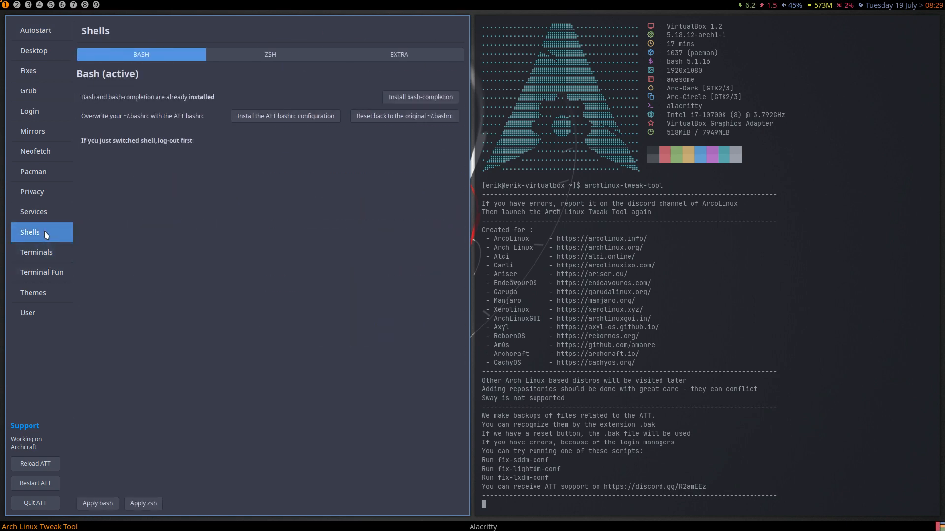
click(44, 261)
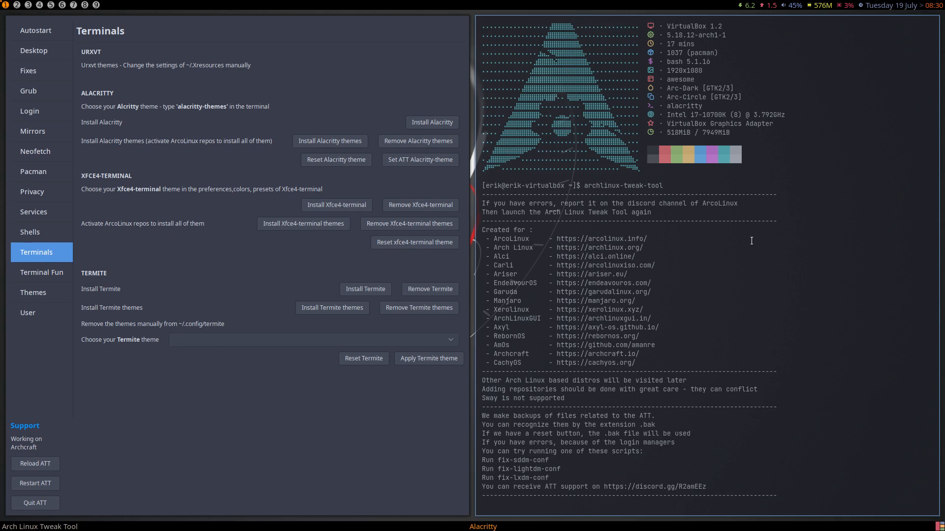
drag(727, 105, 662, 102)
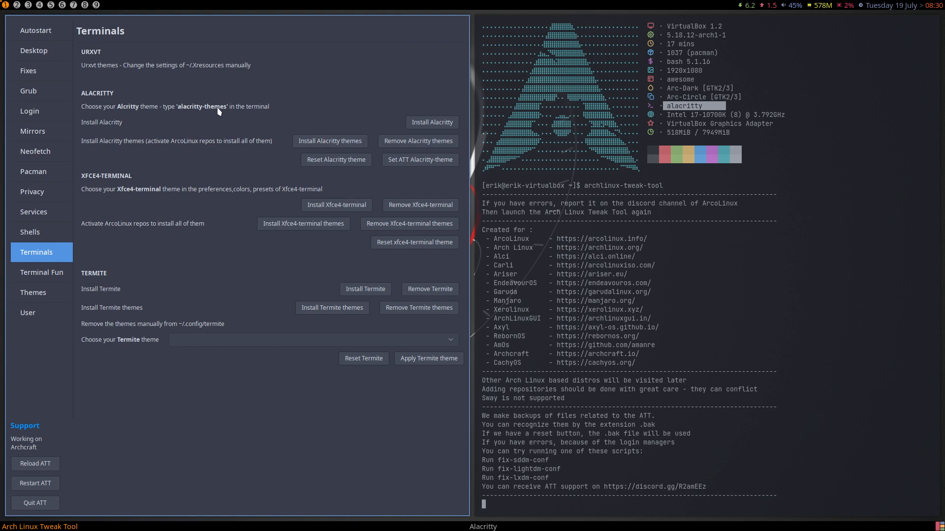
click(337, 143)
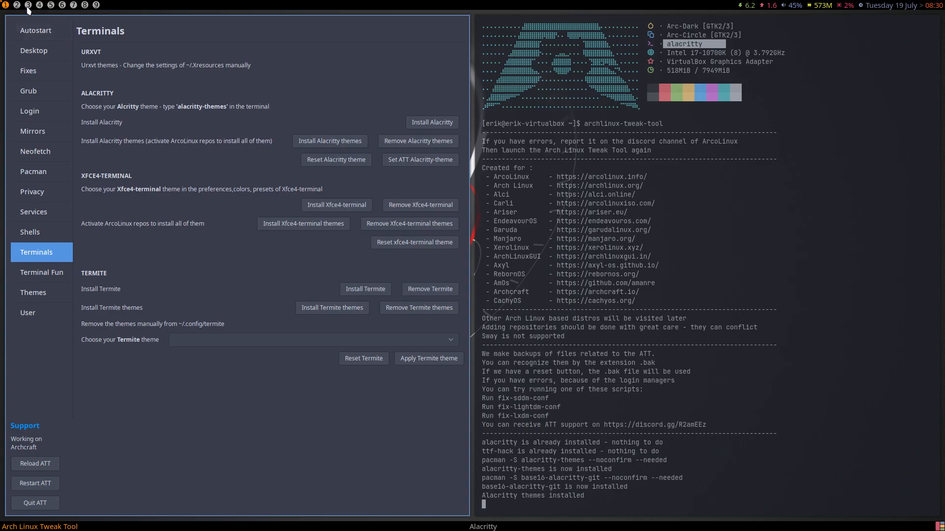
click(16, 6)
- Apply Atelierlakeside.dark via alacritty-themes in a new terminal, then return to tag 1
key(super+Return)
text(alacritty)
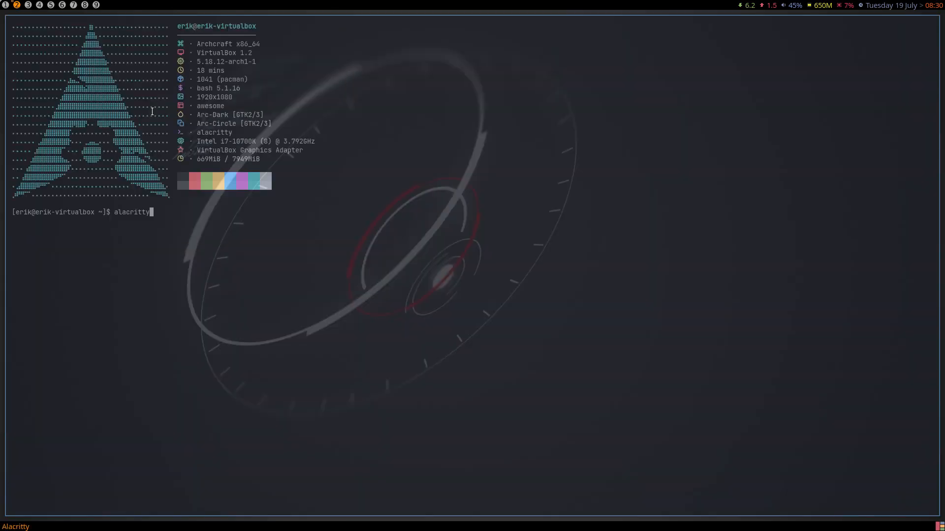
text(-th)
key(Tab)
key(Return)
key(Down)
key(Down)
key(Down)
key(Down)
key(Down)
key(Down)
key(Down)
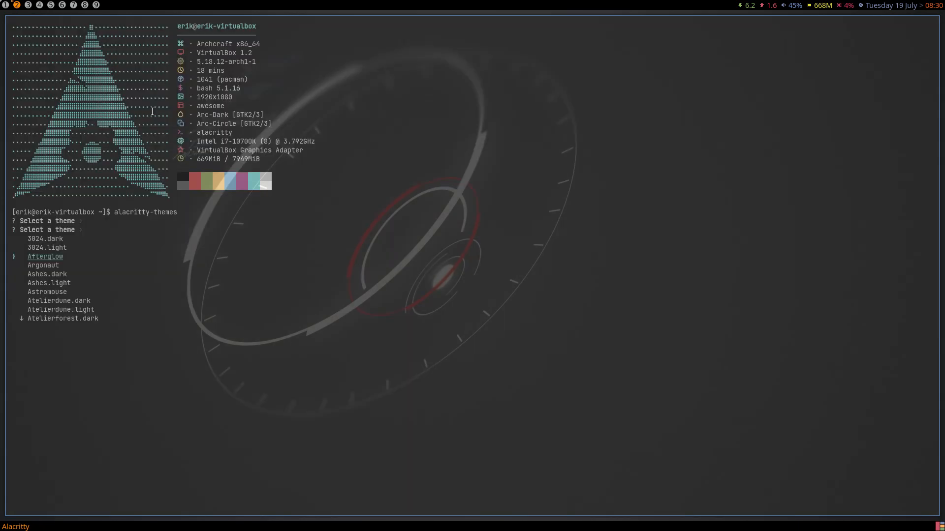
key(Down)
key(Down)
key(Down)
key(Down)
key(Down)
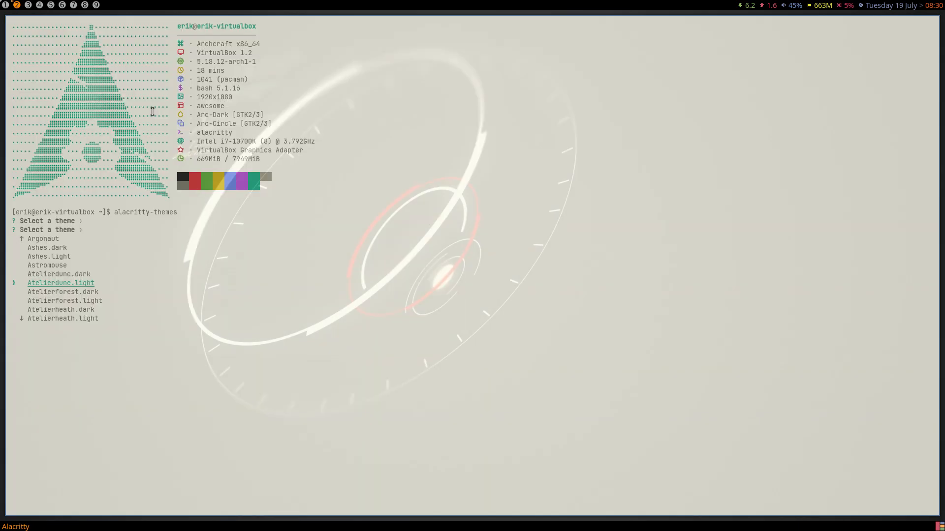
key(Down)
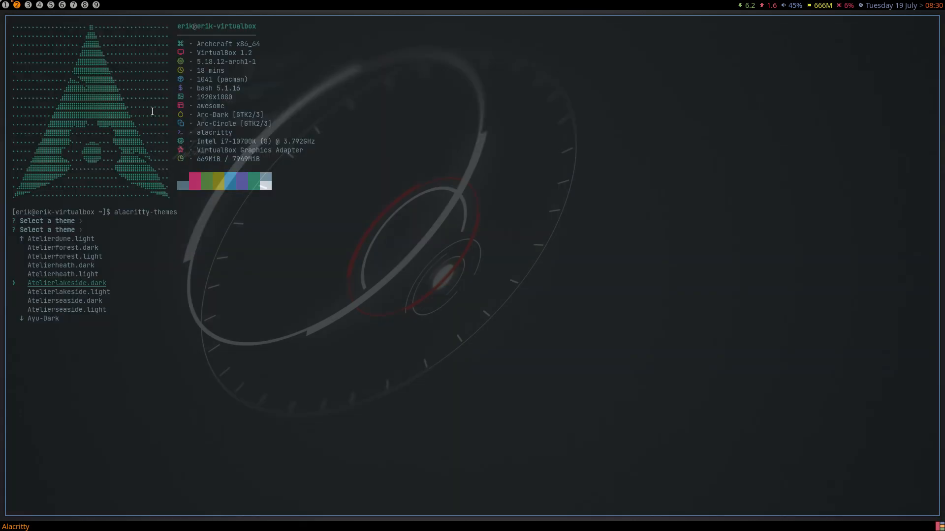
key(Return)
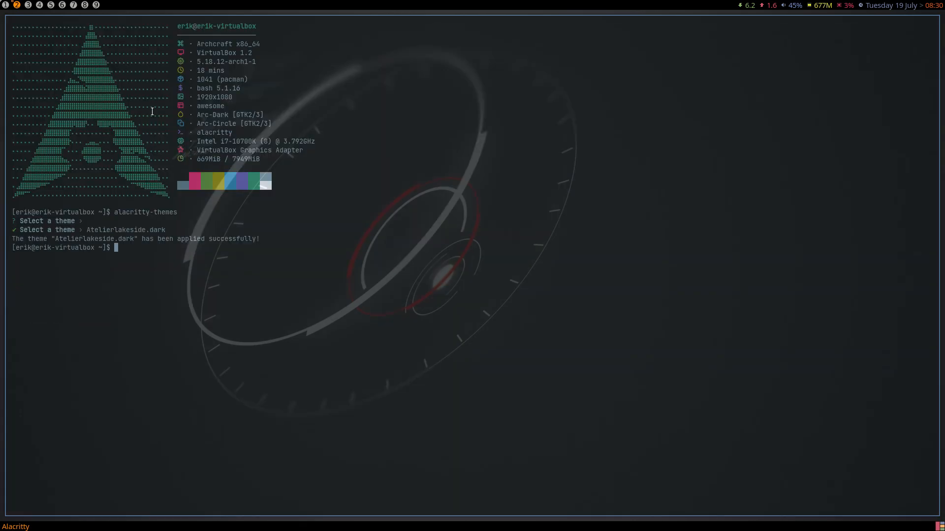
key(super+1)
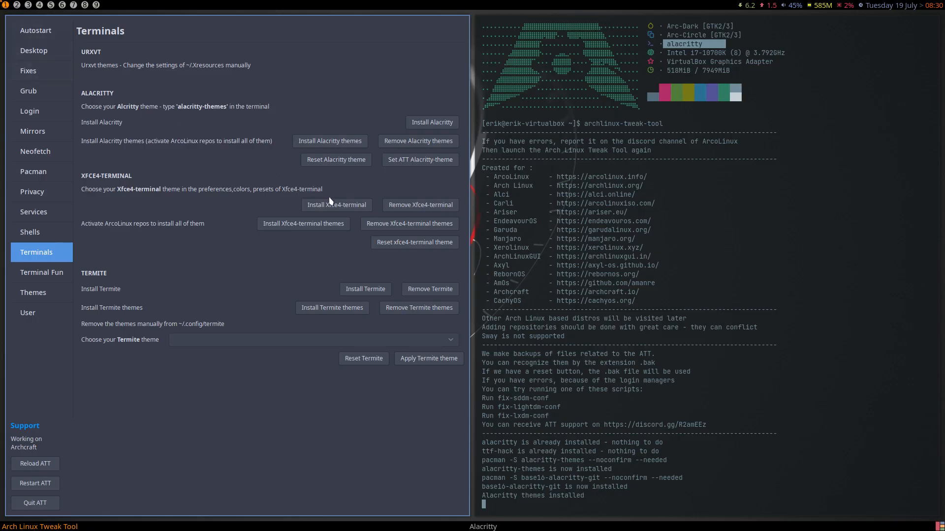
- Install Xfce4-terminal and its themes, then remove the themes and Xfce4-terminal again
click(352, 209)
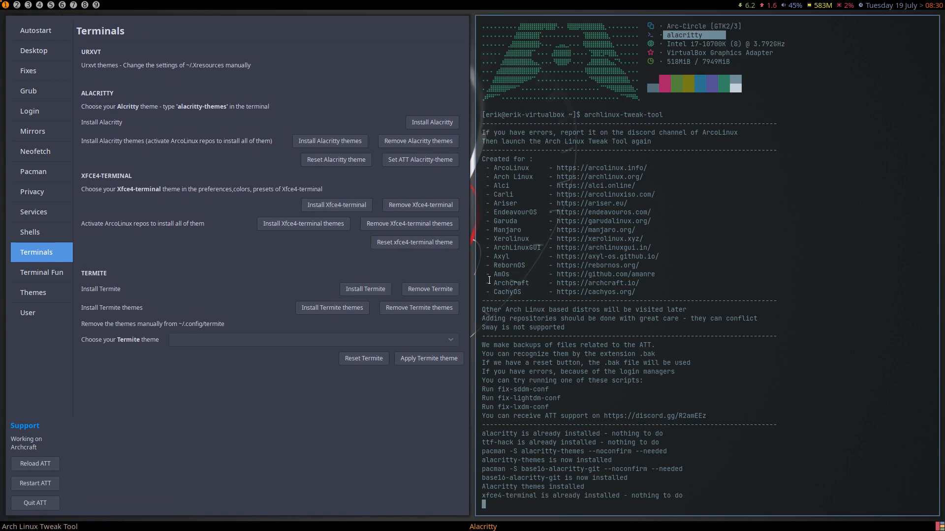
click(337, 225)
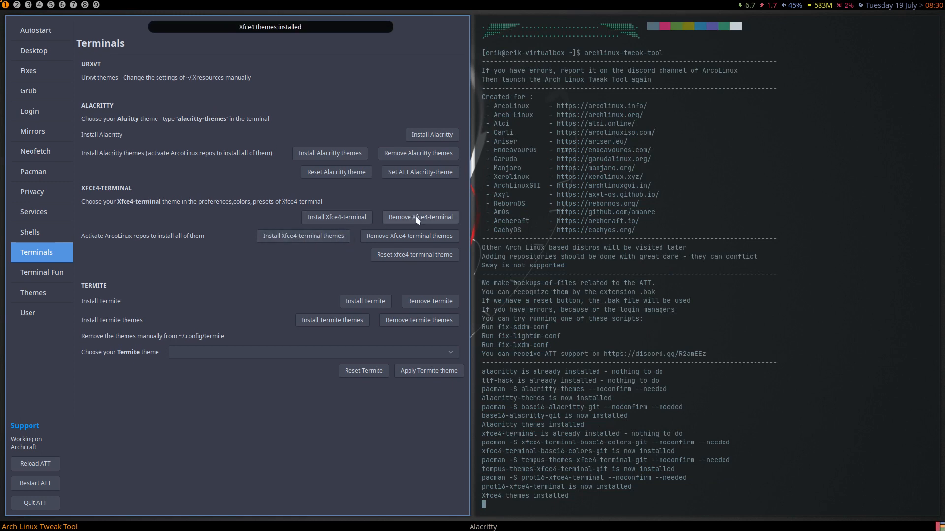
click(423, 226)
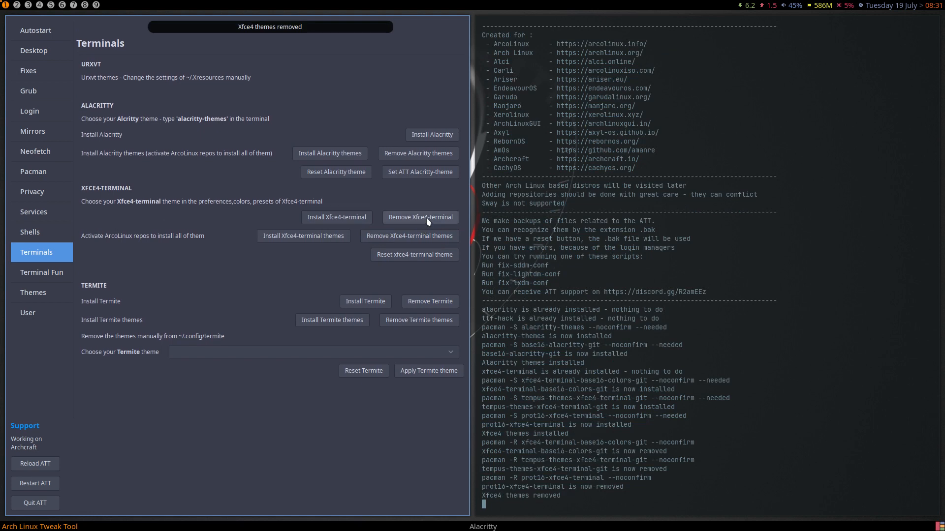
click(427, 220)
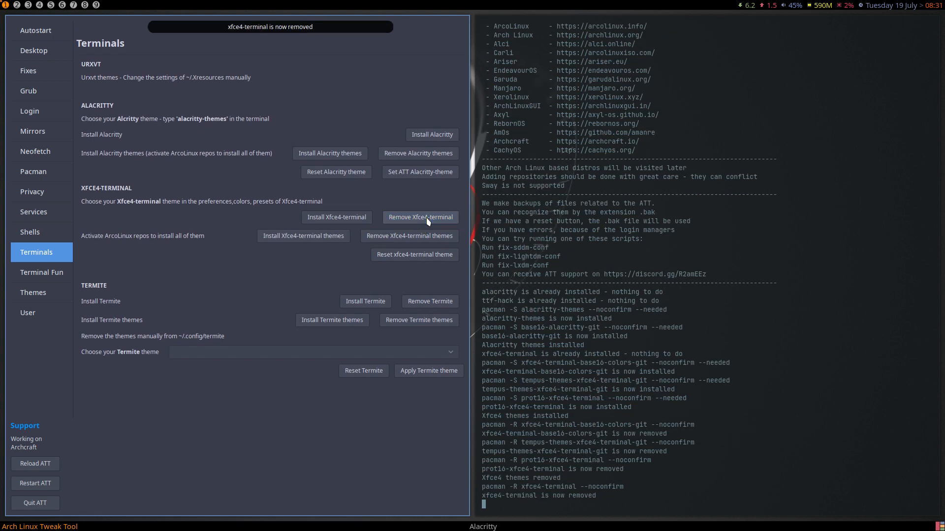
- Reinstall Alacritty and its themes, apply the ATT Alacritty theme, then reset Alacritty to default
click(422, 142)
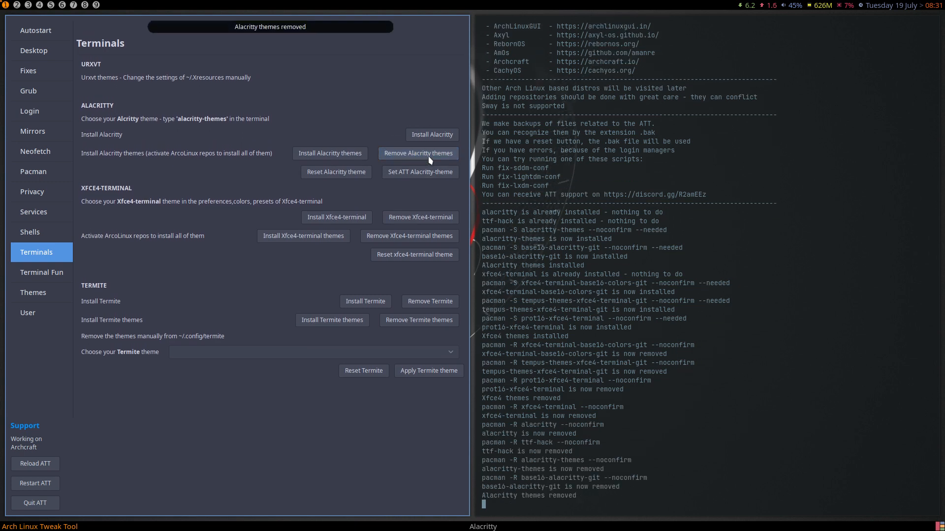
click(433, 134)
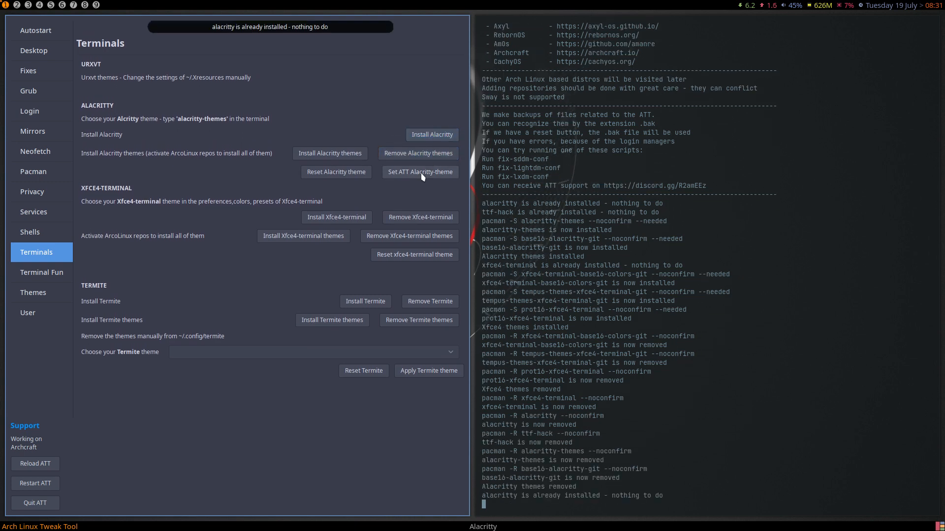
click(354, 154)
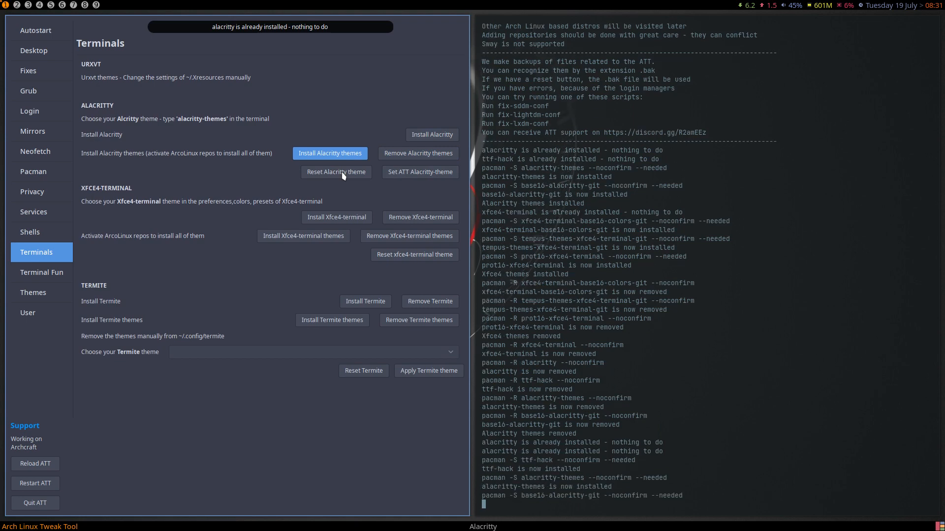
click(336, 172)
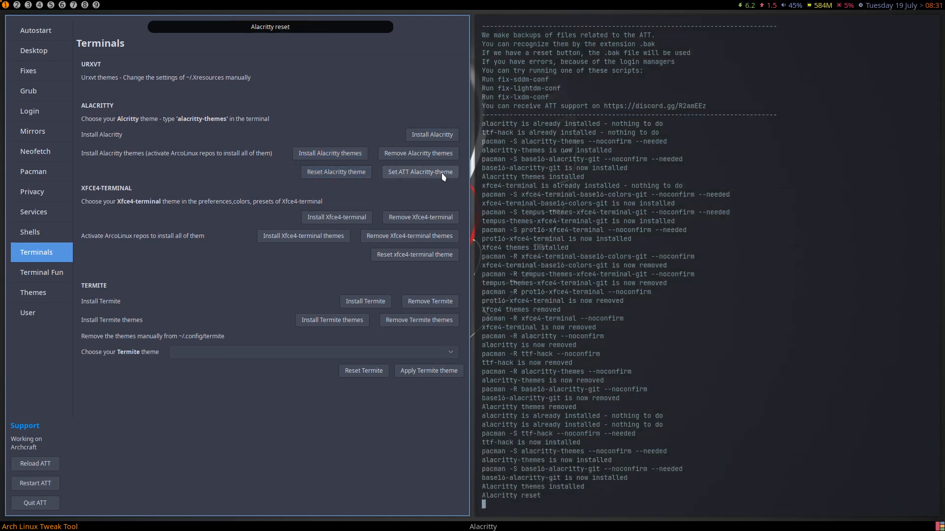
click(420, 173)
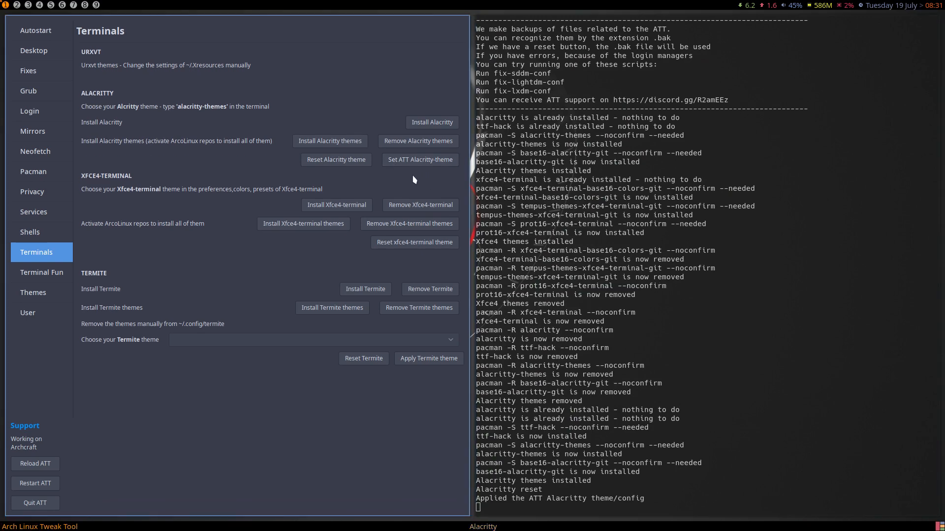
click(347, 161)
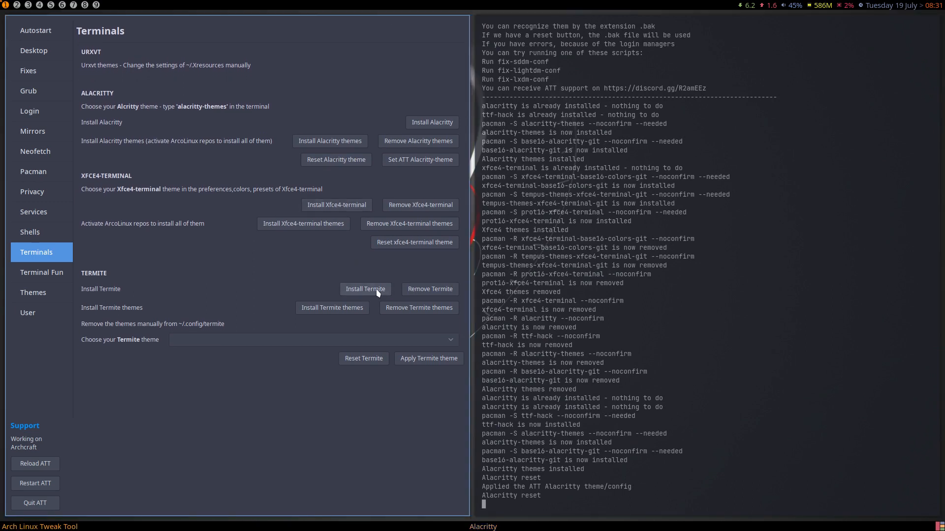
- Install Termite, remove and reinstall it, then install the Termite themes
click(380, 292)
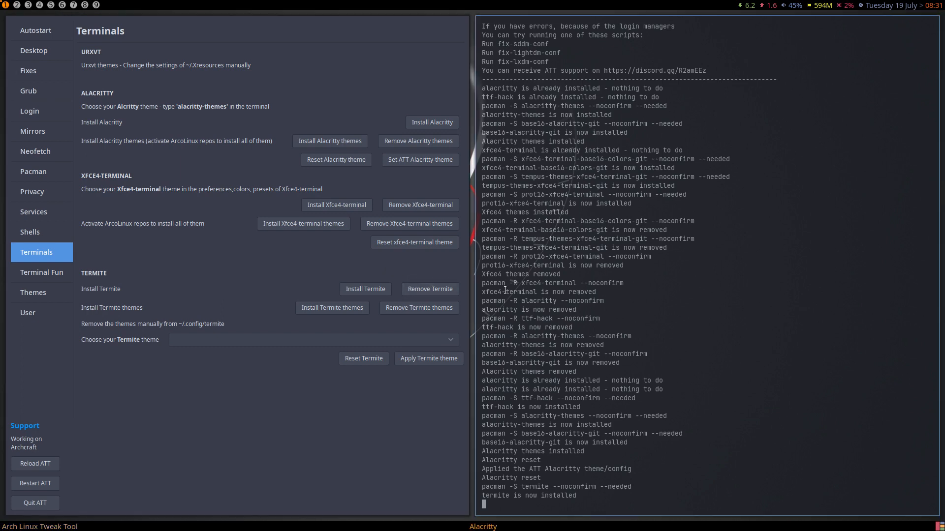
click(439, 289)
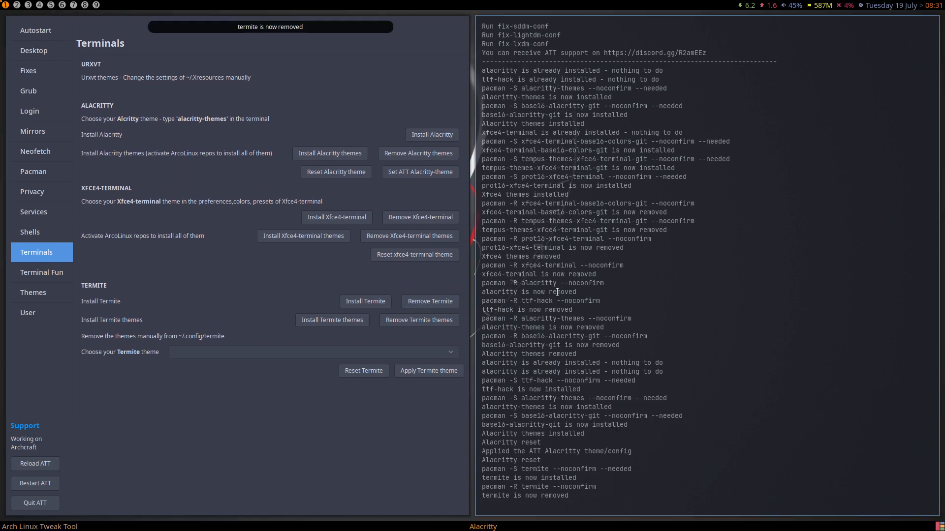
click(365, 305)
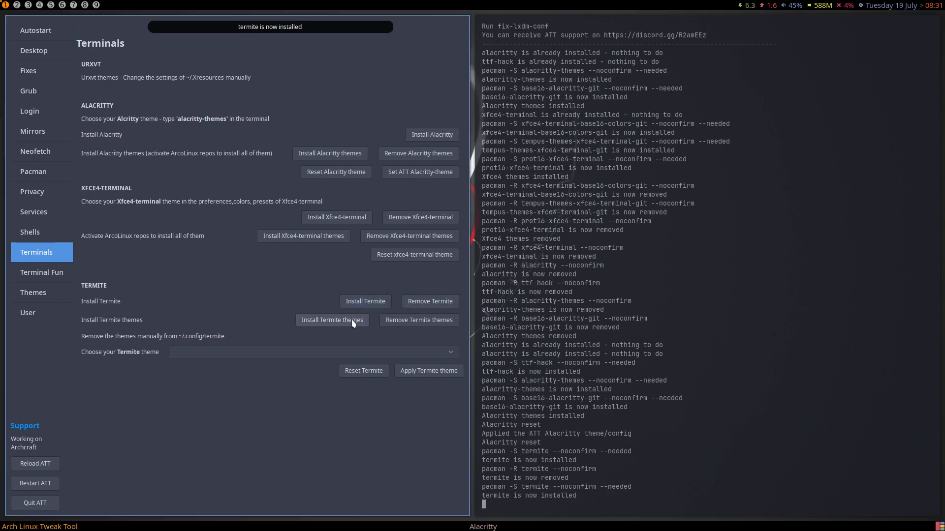
click(333, 326)
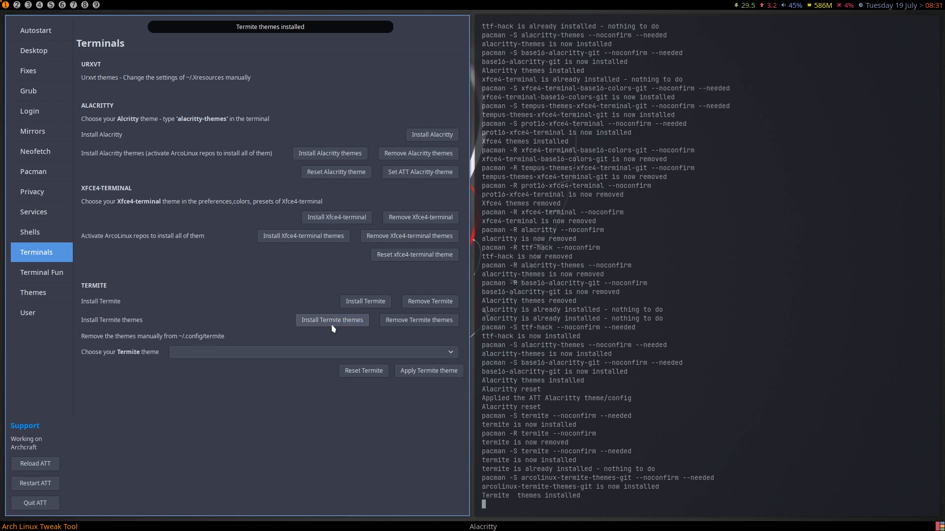
- Choose and apply the arcolinux-apathy Termite theme
click(370, 352)
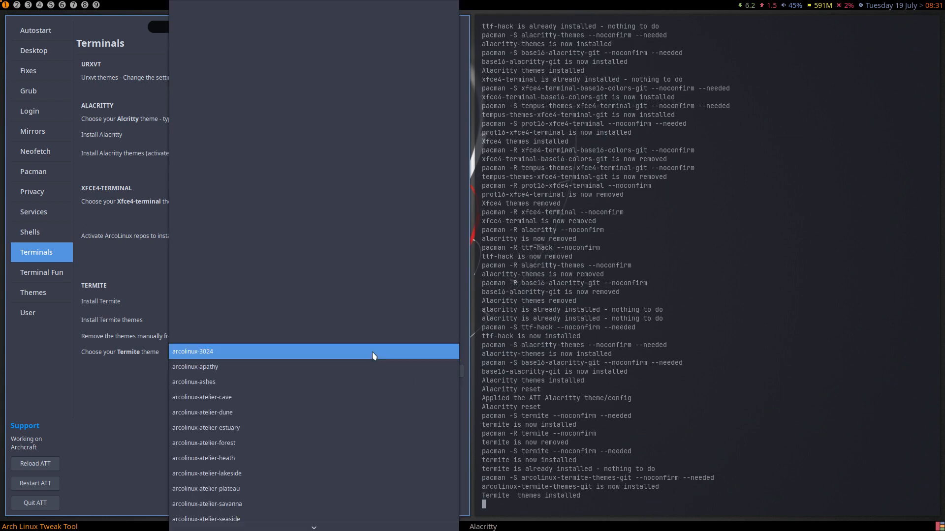
scroll(364, 417, down, 10)
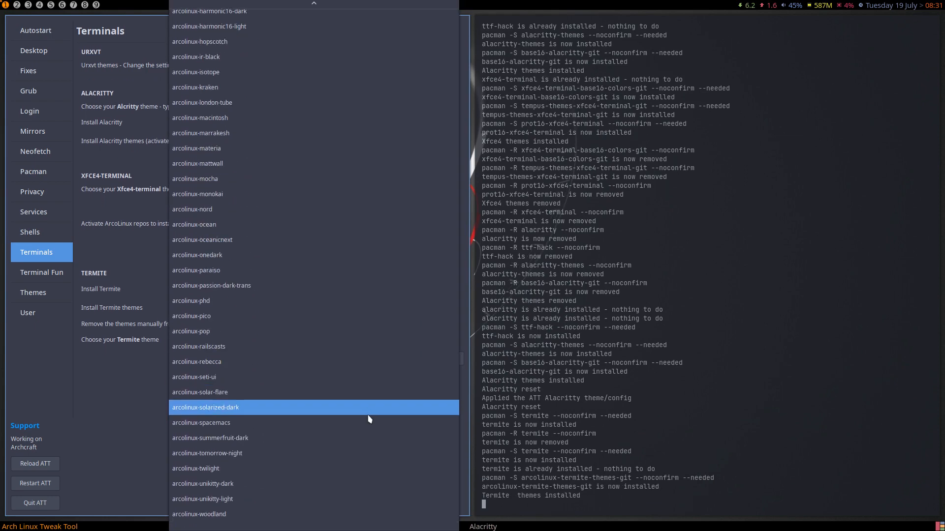
scroll(307, 447, up, 10)
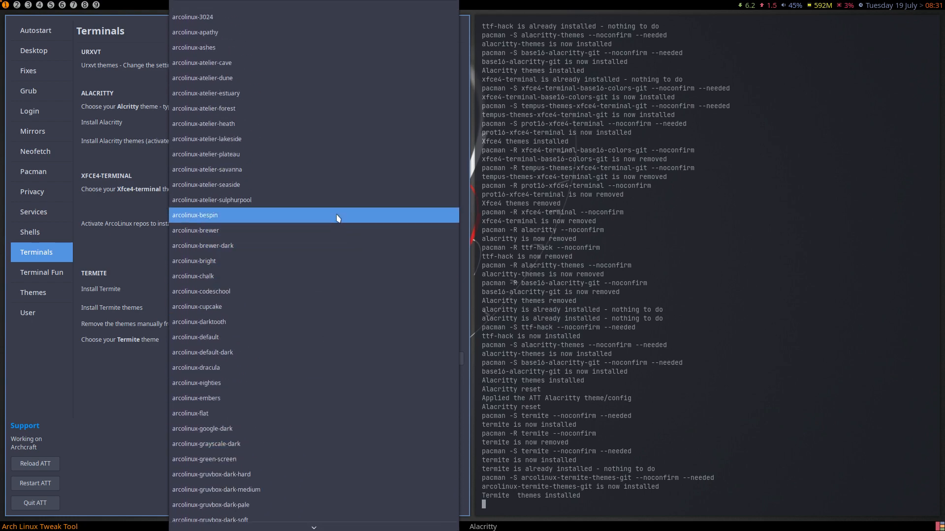
click(133, 433)
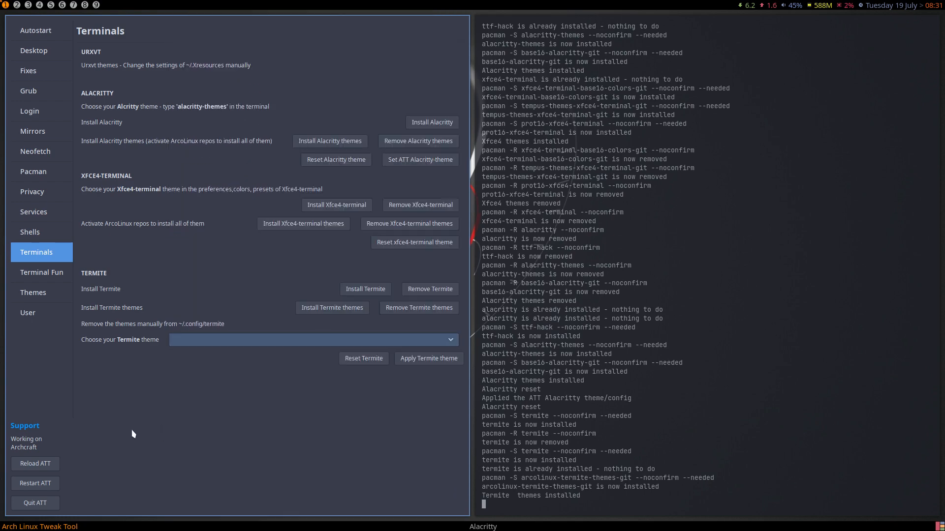
click(442, 340)
click(433, 354)
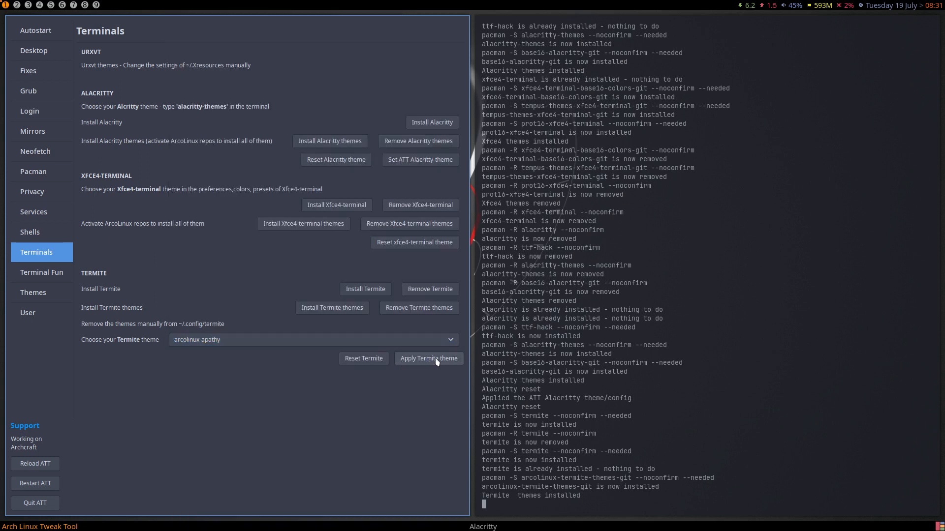
click(428, 359)
- Launch termite from the application launcher to test the theme, then close it
key(super+shift+d)
text(termite)
key(Return)
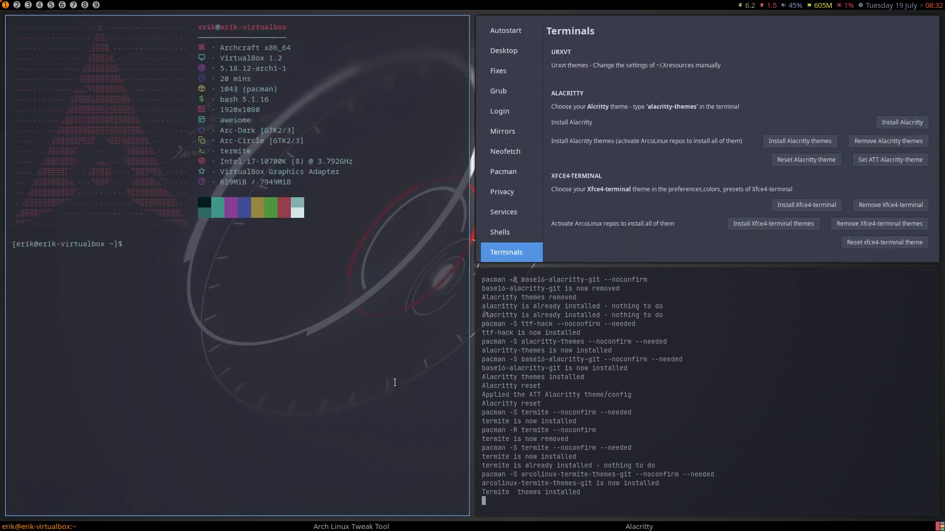
key(super+q)
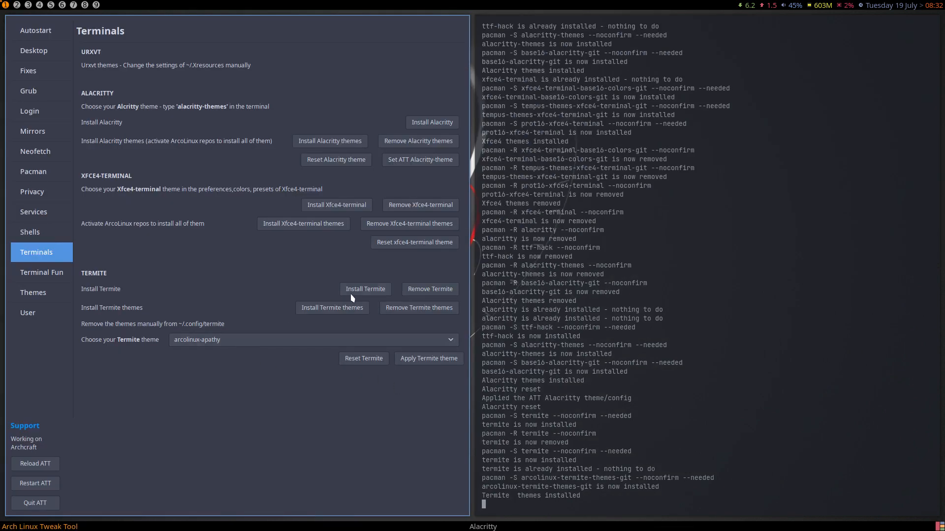
- Remove Termite and the Termite themes, then go to the Terminal Fun page
click(417, 290)
click(422, 320)
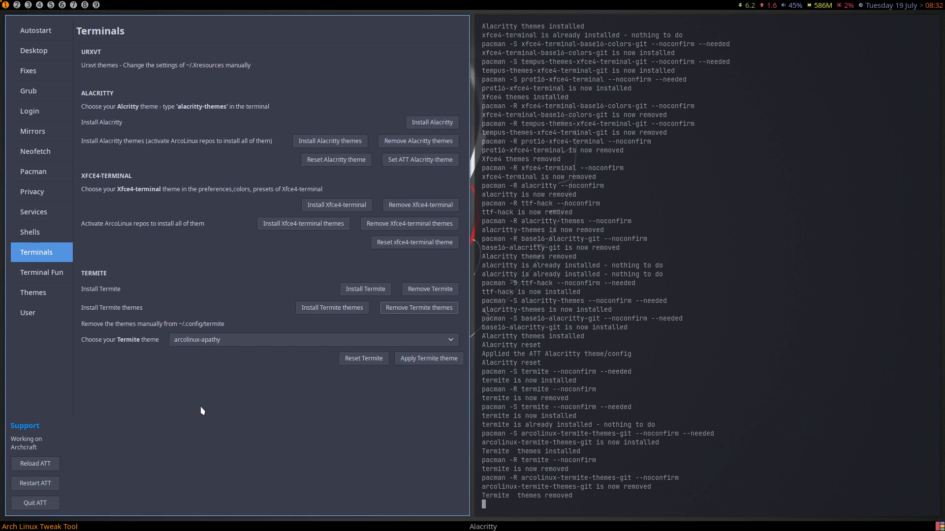
click(32, 272)
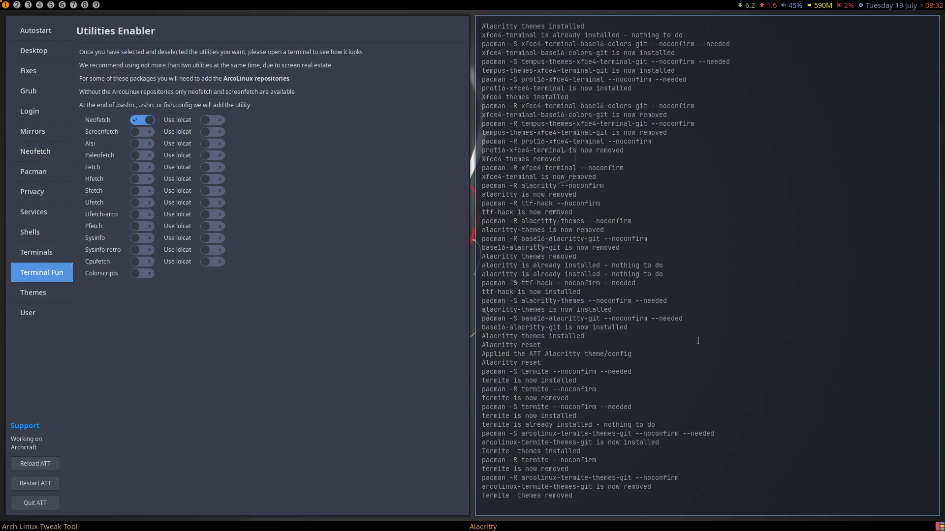
- Check Neofetch in a new Alacritty terminal, close it, and switch to the Themes page
key(super+Return)
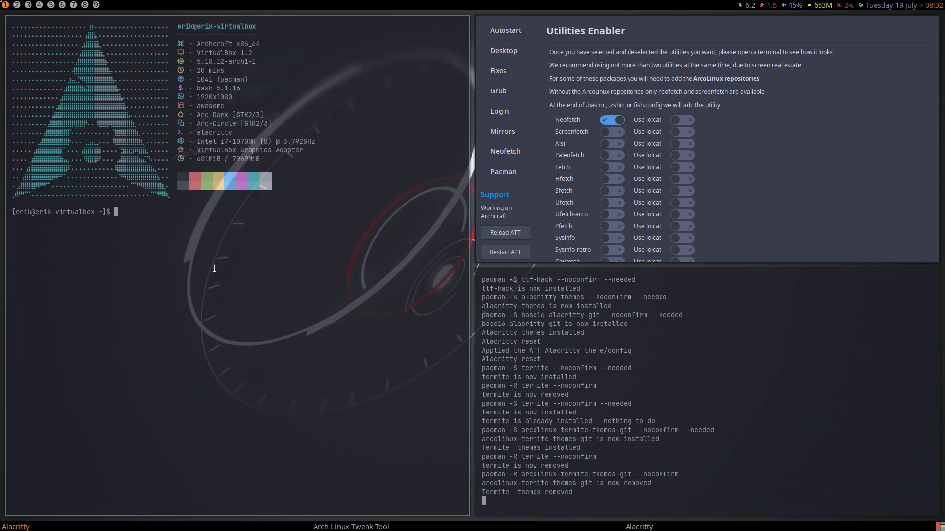
key(super+q)
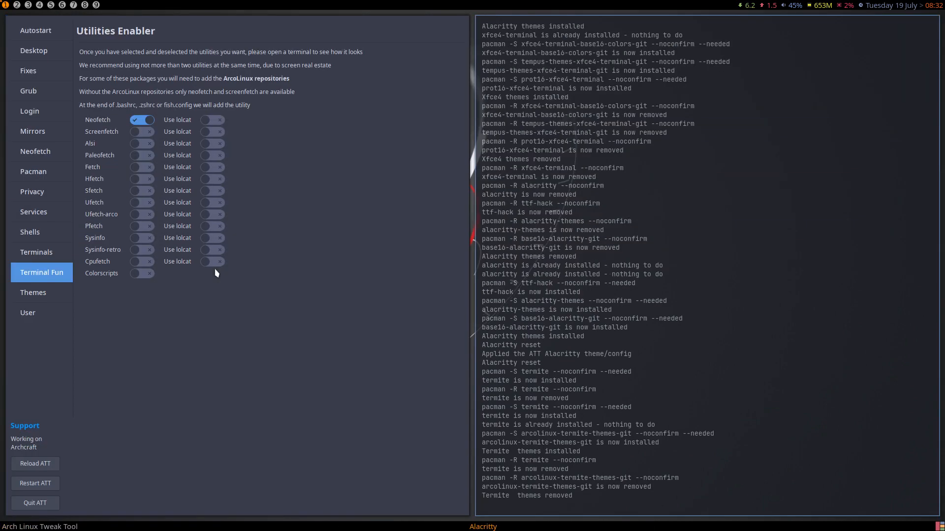
click(43, 294)
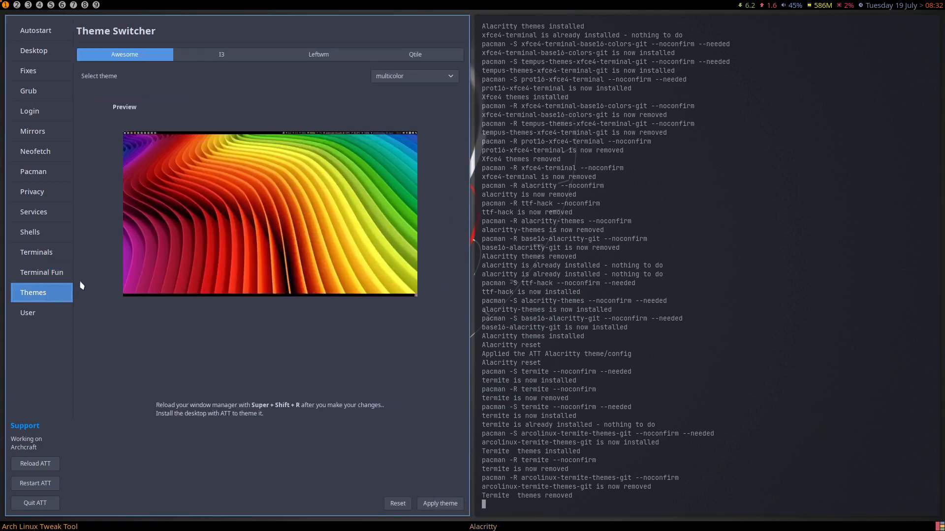
- Apply the powerarrow-blue Awesome theme, highlight the resulting traceback lines, and switch to the I3 tab
click(414, 78)
click(417, 107)
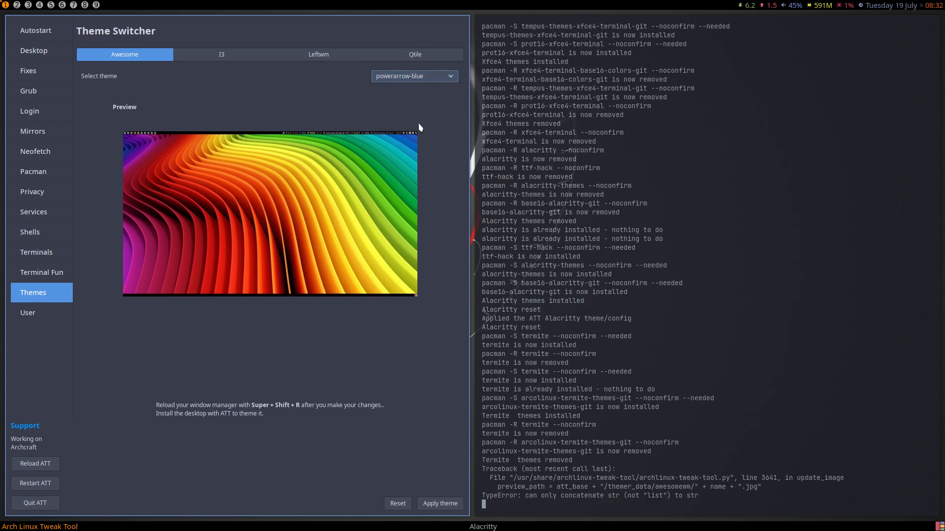
click(447, 503)
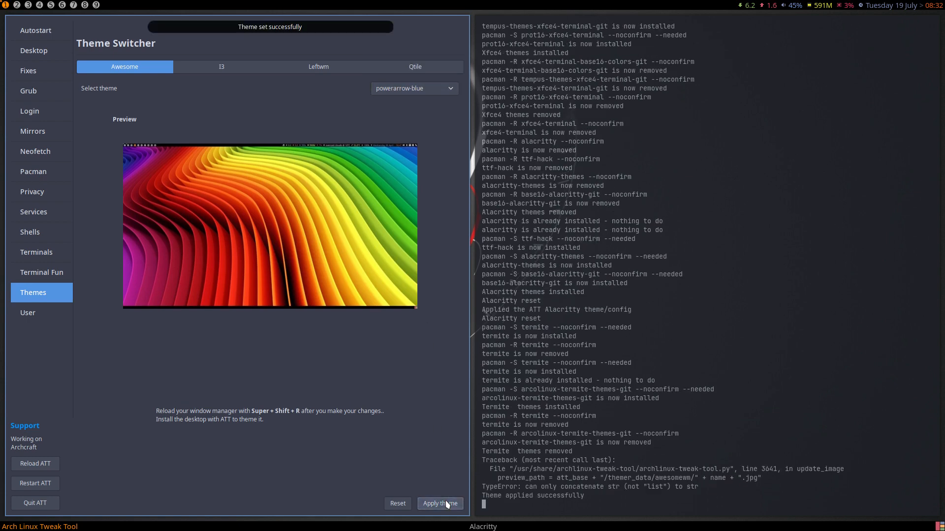
drag(769, 482, 467, 472)
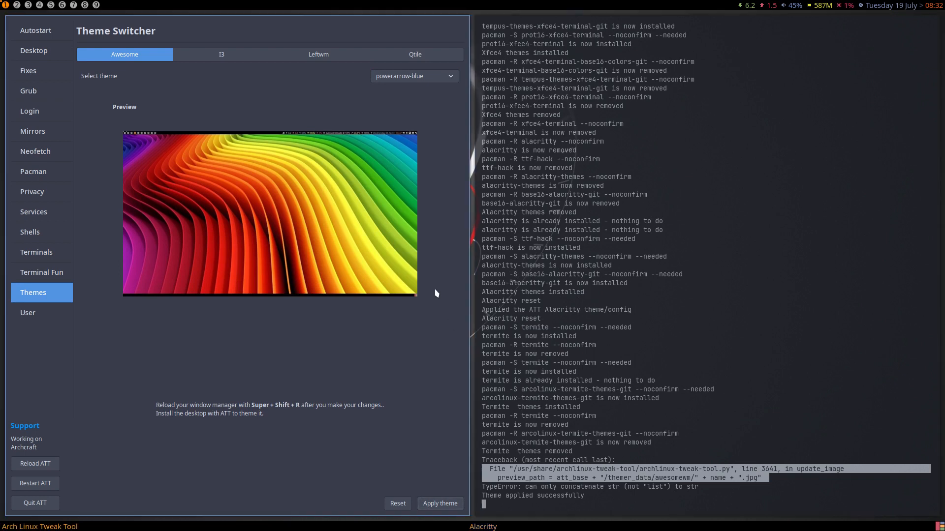
click(236, 60)
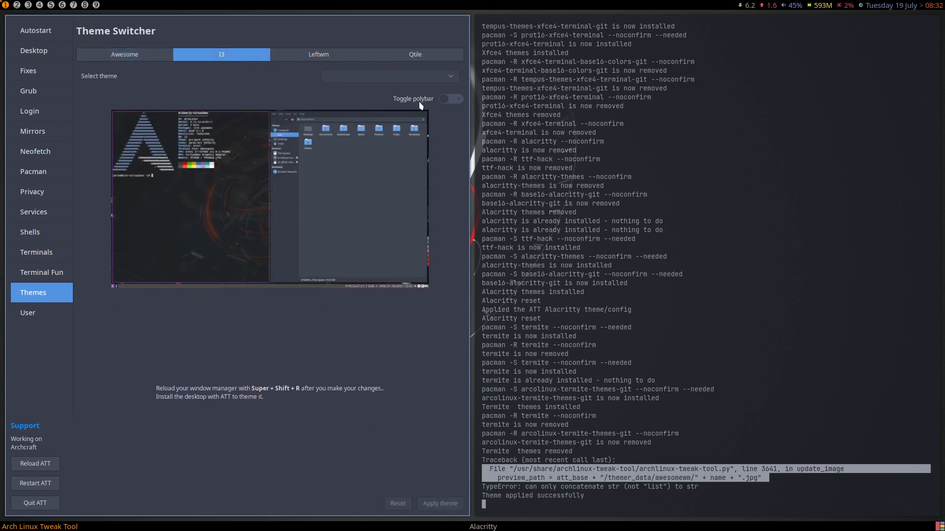
- Install the i3 desktop from the Desktop Installer page
click(47, 54)
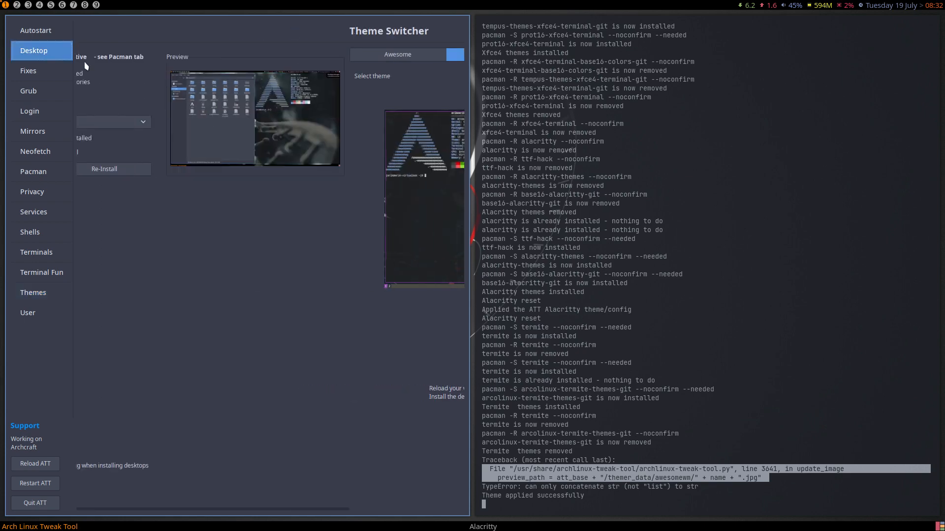
click(150, 123)
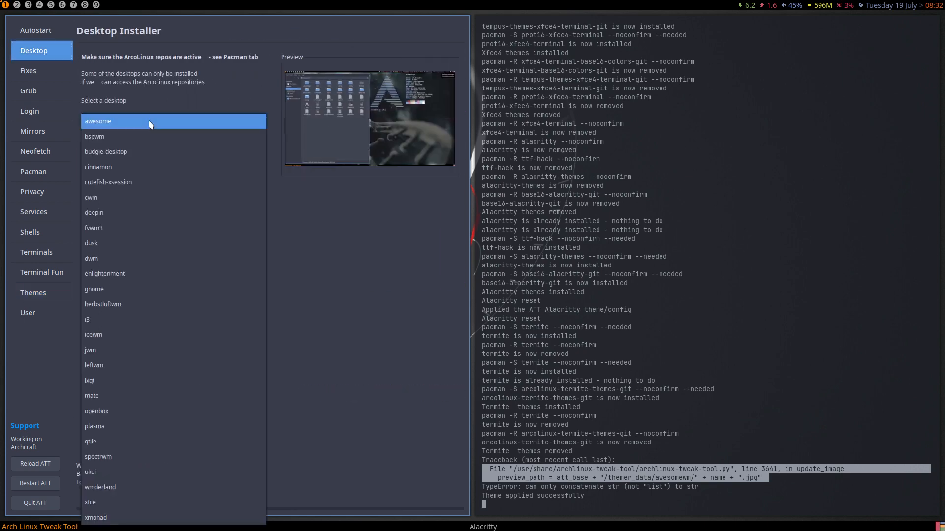
click(180, 319)
click(142, 169)
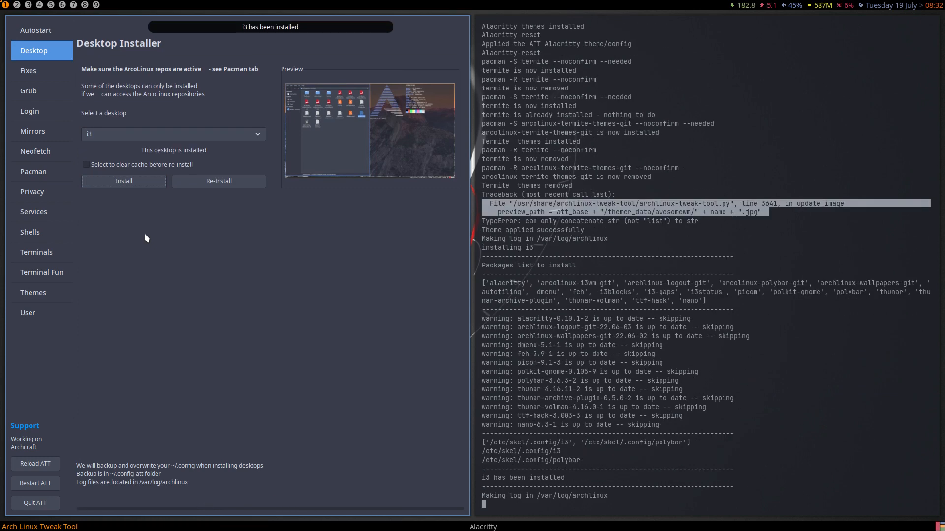
- Install the qtile desktop, then the leftwm desktop
click(101, 119)
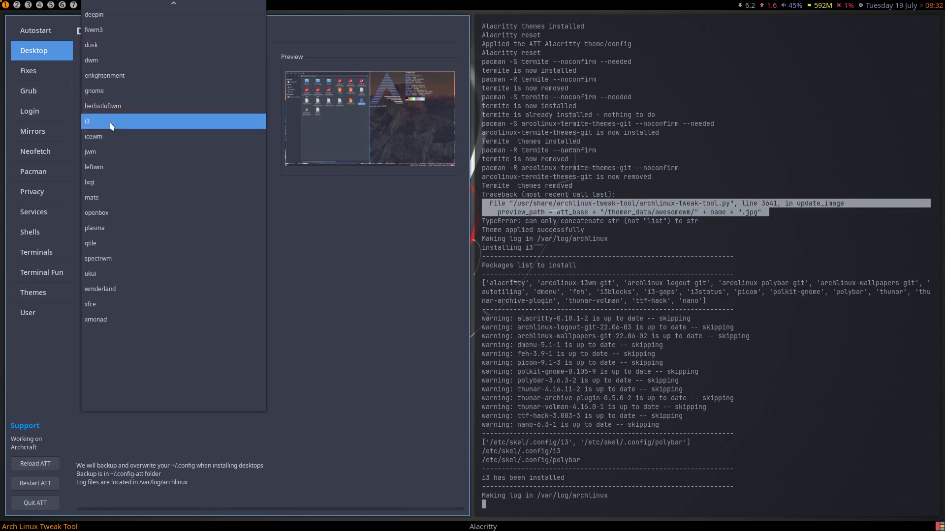
click(127, 243)
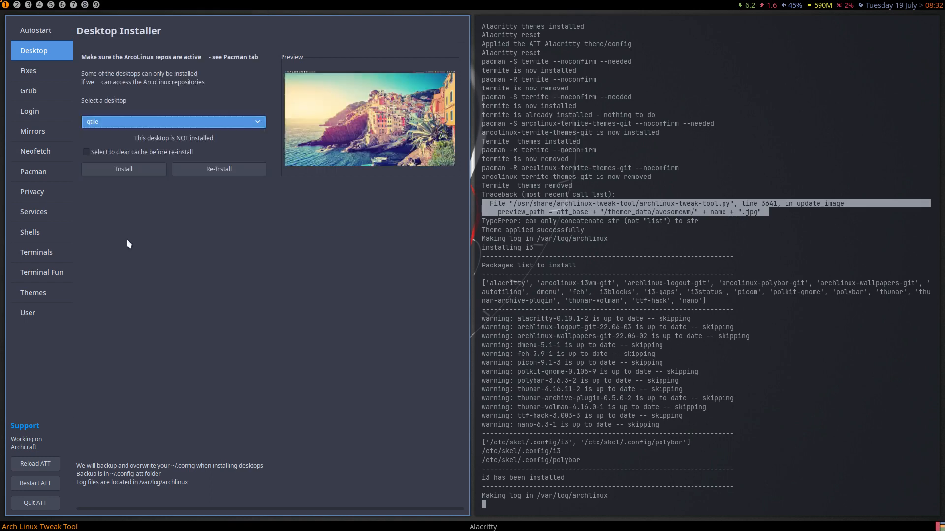
click(136, 171)
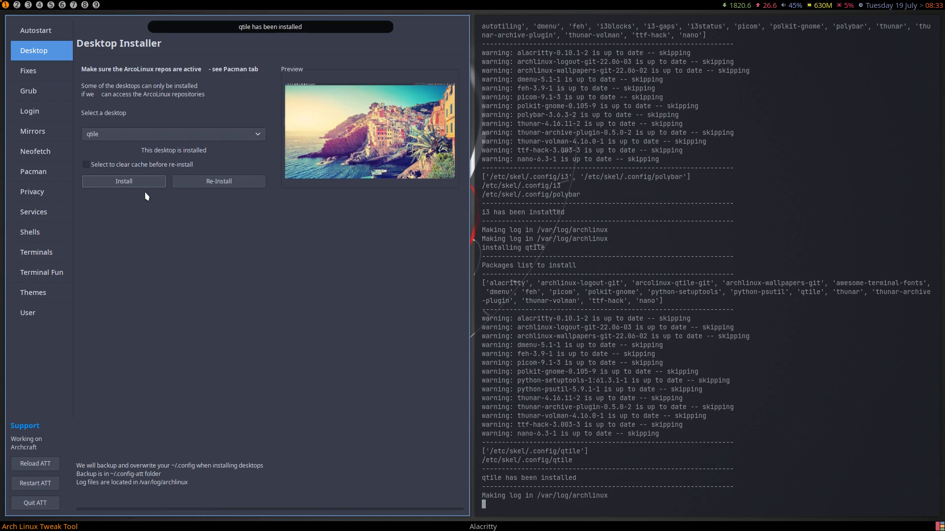
click(130, 138)
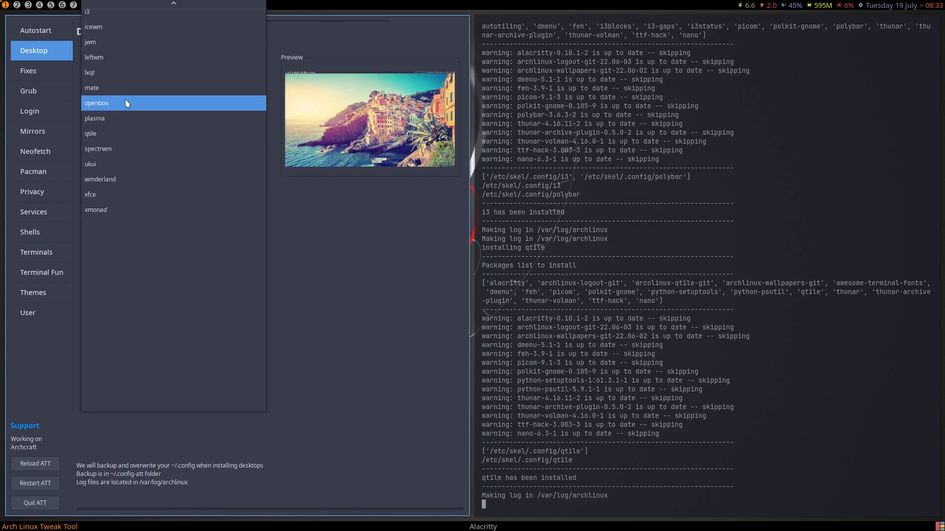
click(129, 61)
click(141, 168)
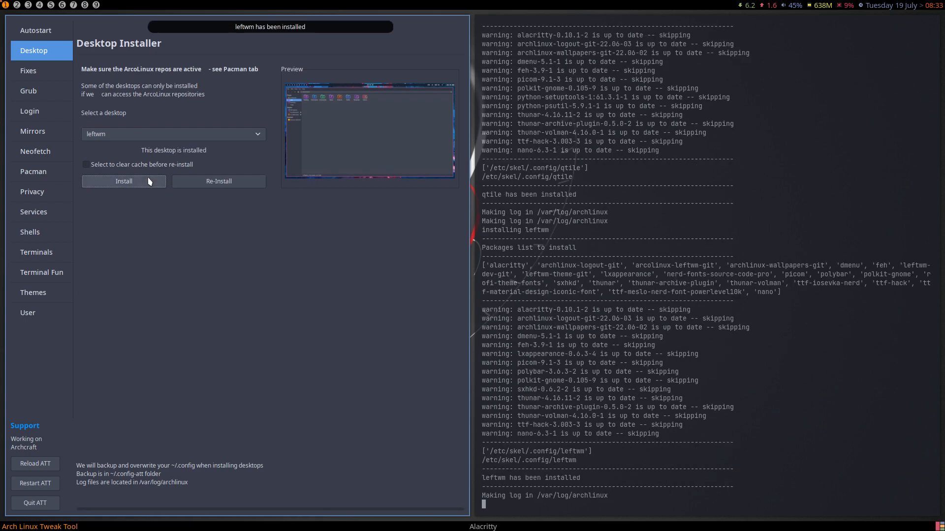
- Open a terminal on workspace 2 and run ltupd to refresh the LeftWM theme list
click(17, 5)
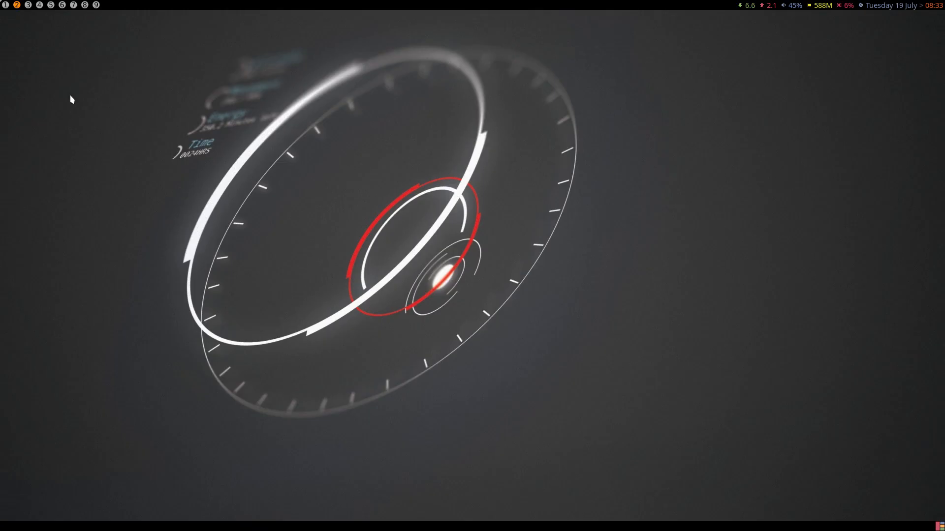
key(super+Return)
text(lt)
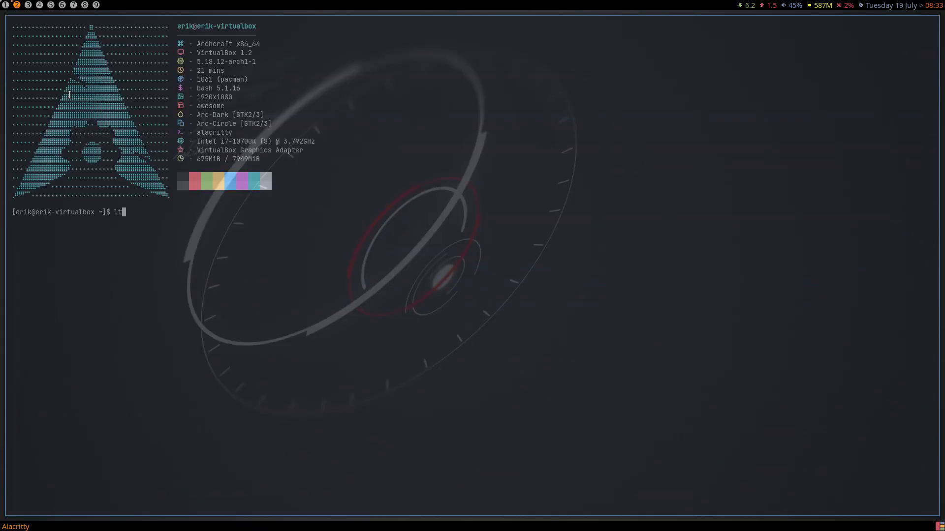
key(Tab)
key(Tab)
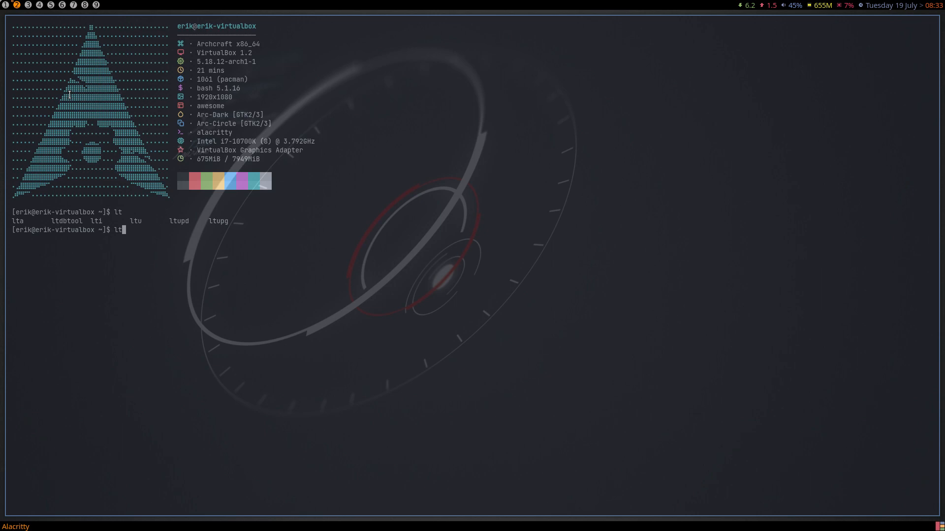
key(BackSpace)
text(ltupd)
key(Return)
- Download the db-nemesis LeftWM theme with lti and make it the default with lta
text(l)
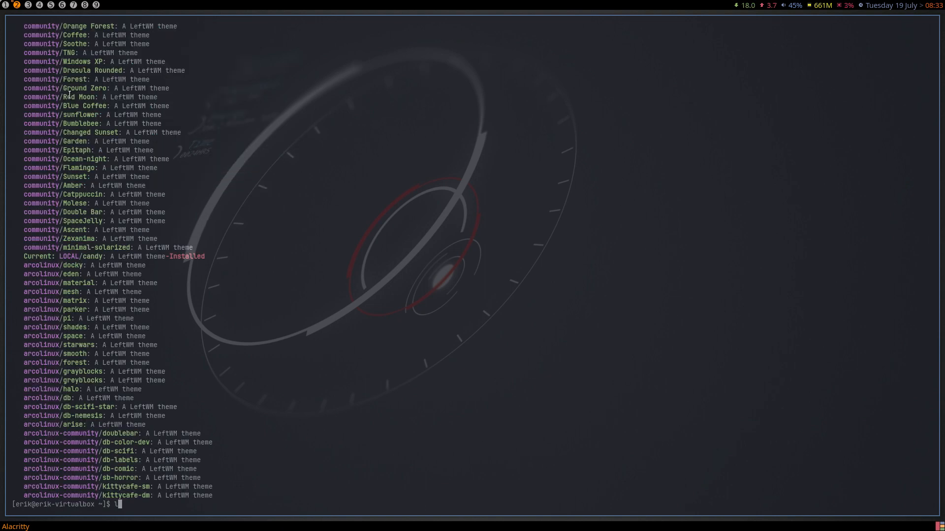
text(ti db-nemesis)
key(Return)
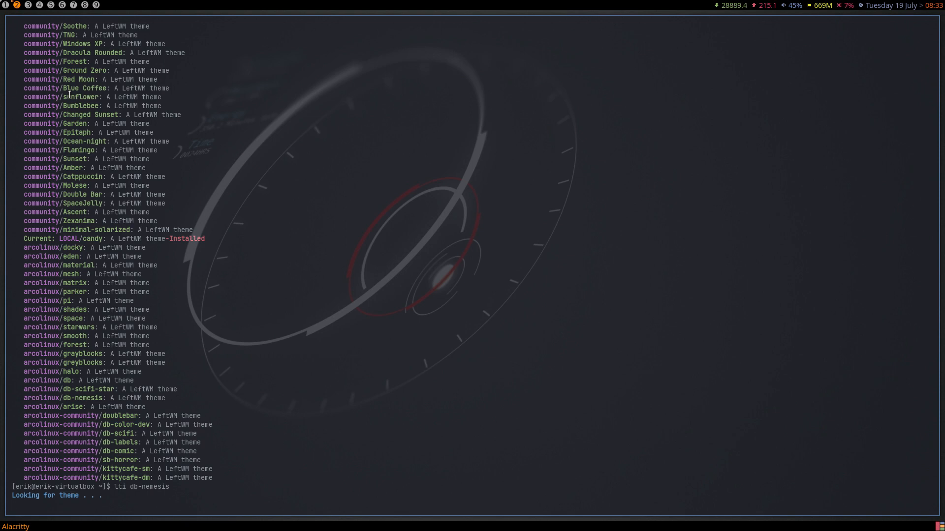
text(lt)
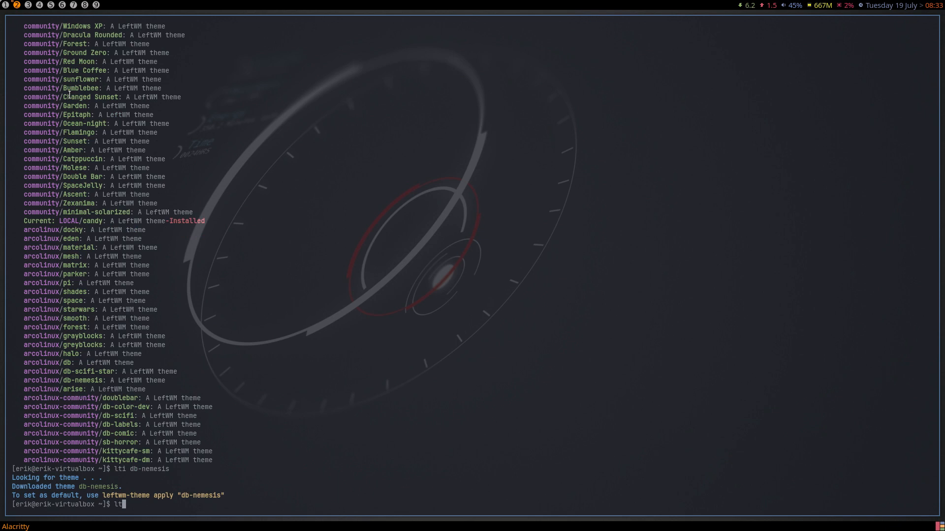
text(a db-nemei)
text(is)
key(Return)
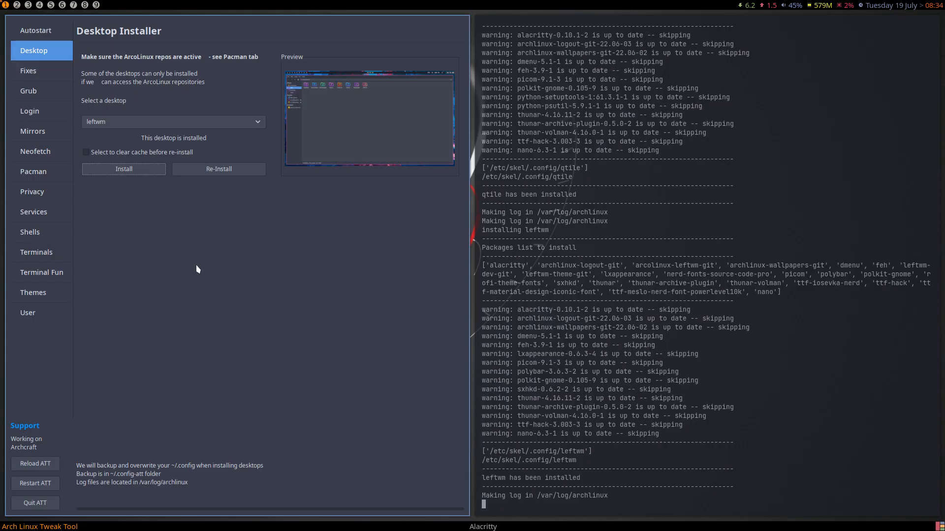
- Browse the Bash and Zsh shell options and the Themes page, then reload and restart the tool
click(67, 236)
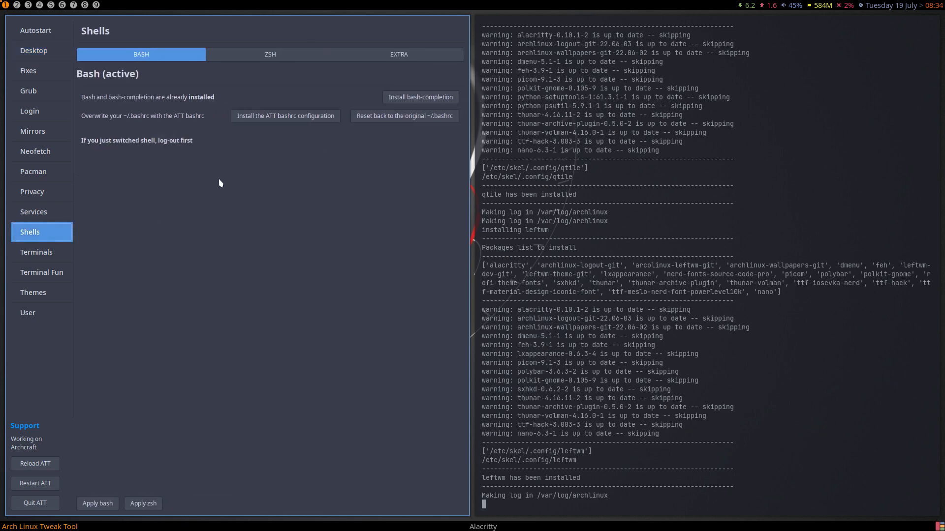
click(278, 55)
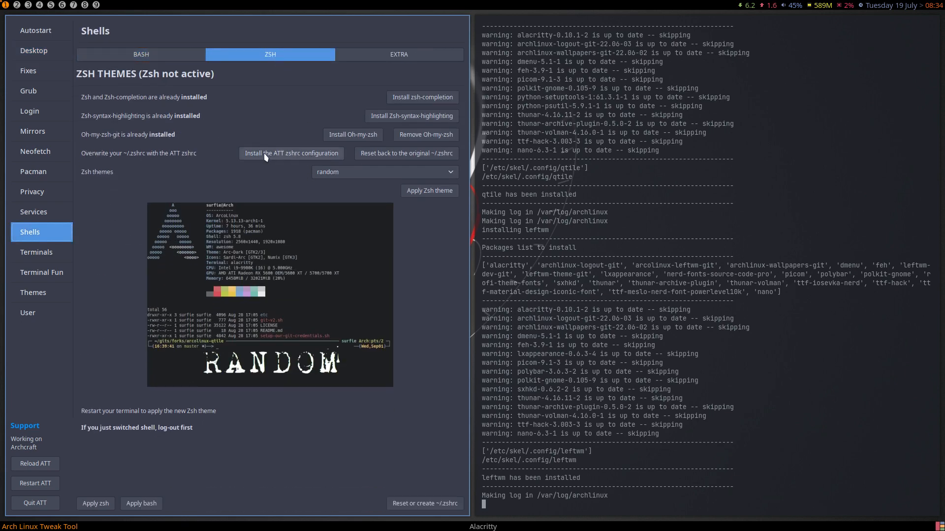
click(140, 58)
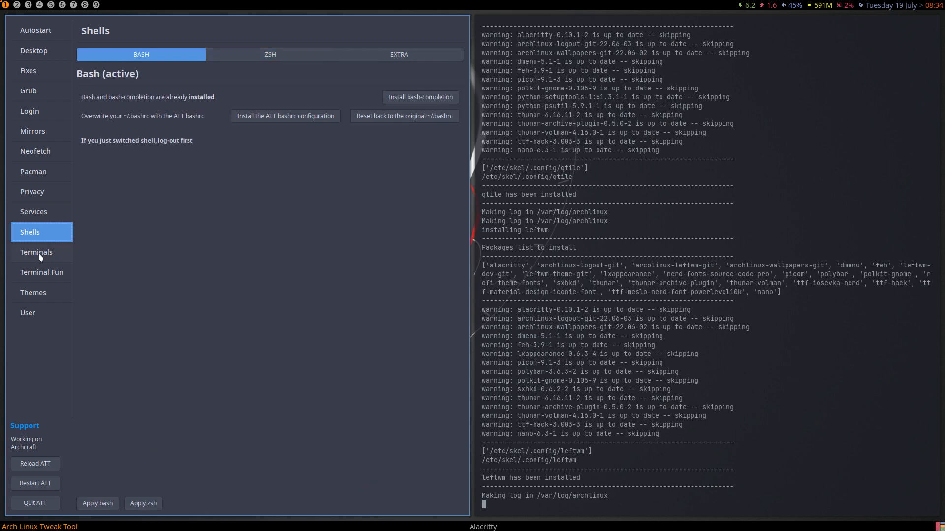
click(42, 293)
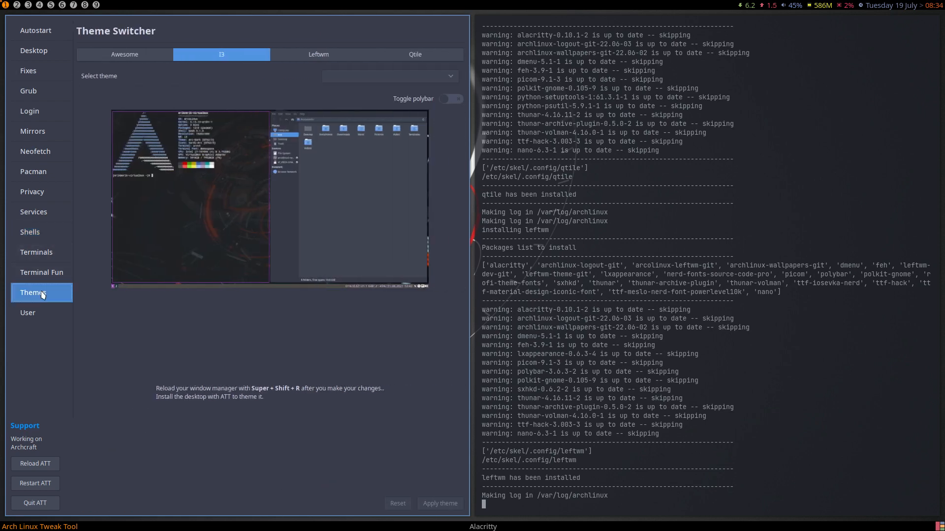
click(41, 464)
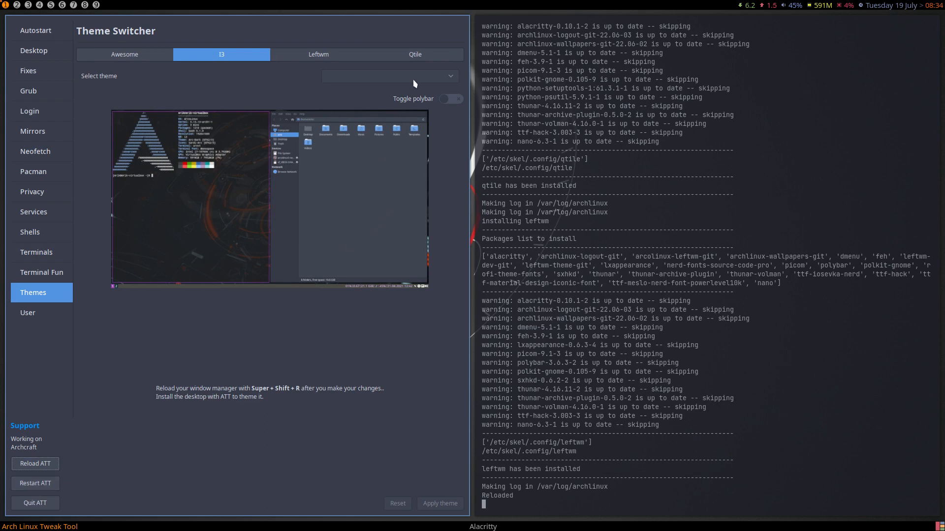
click(33, 487)
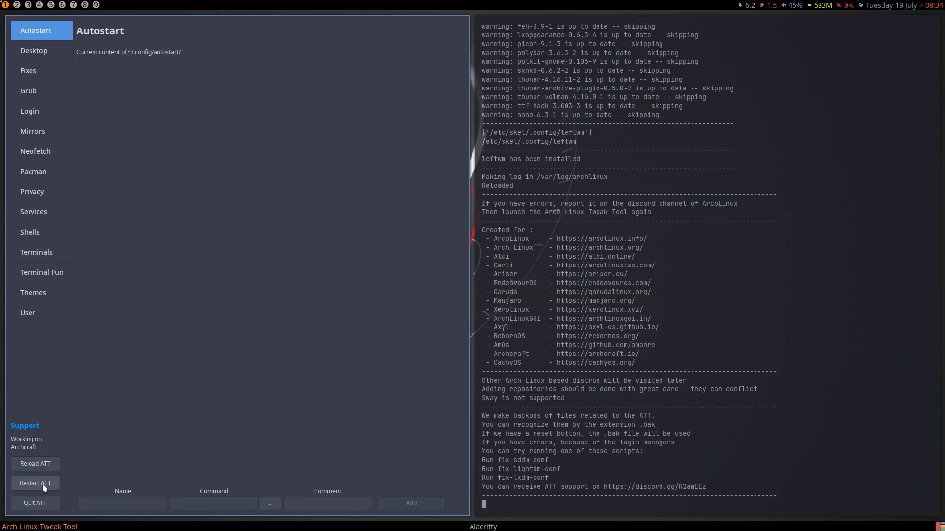
- Apply the powerarrow Awesome theme from Themes and highlight the awesomewm path in the traceback
click(52, 295)
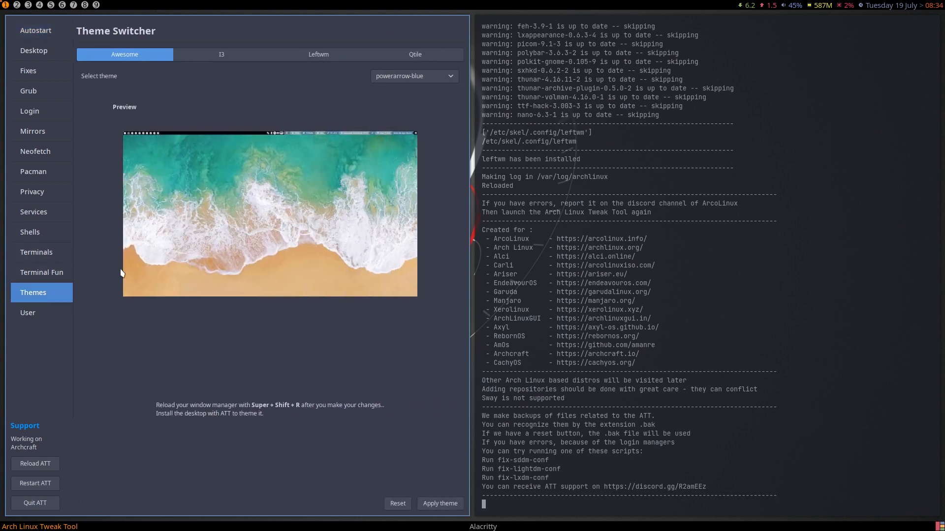
click(402, 78)
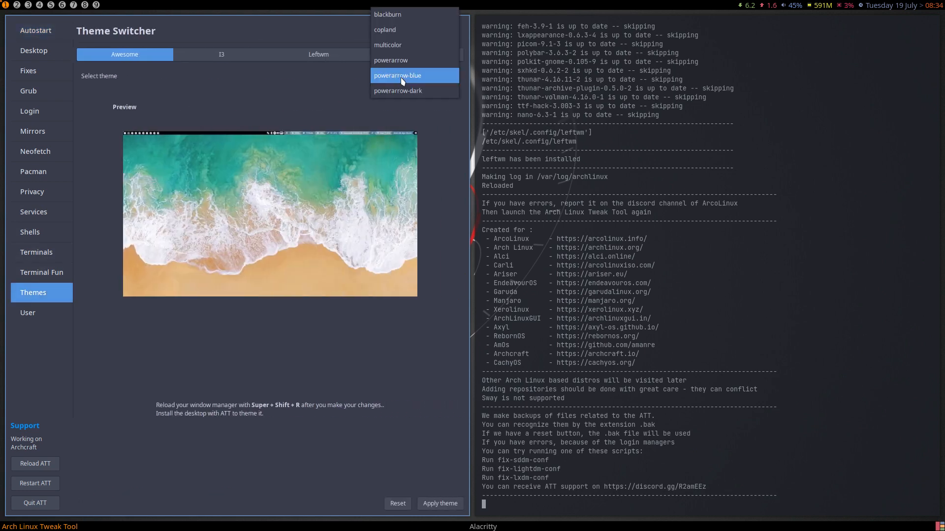
click(398, 60)
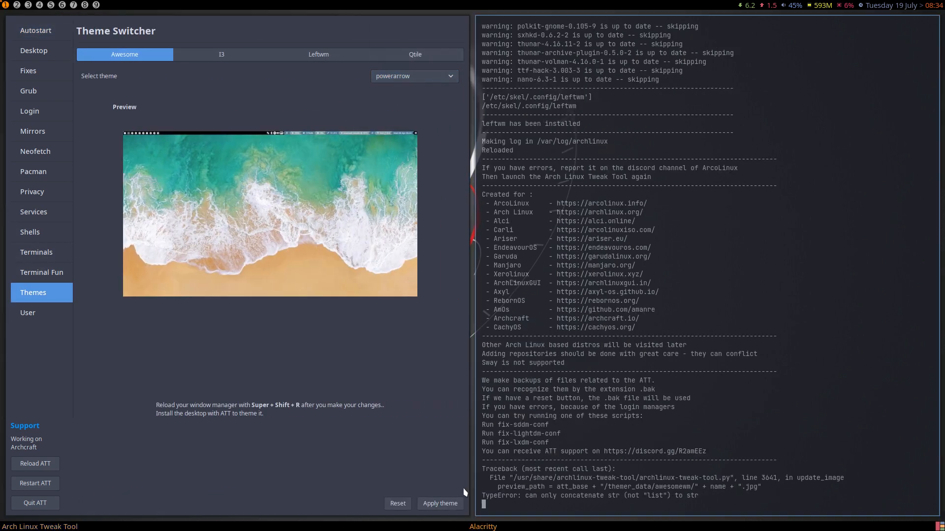
click(451, 504)
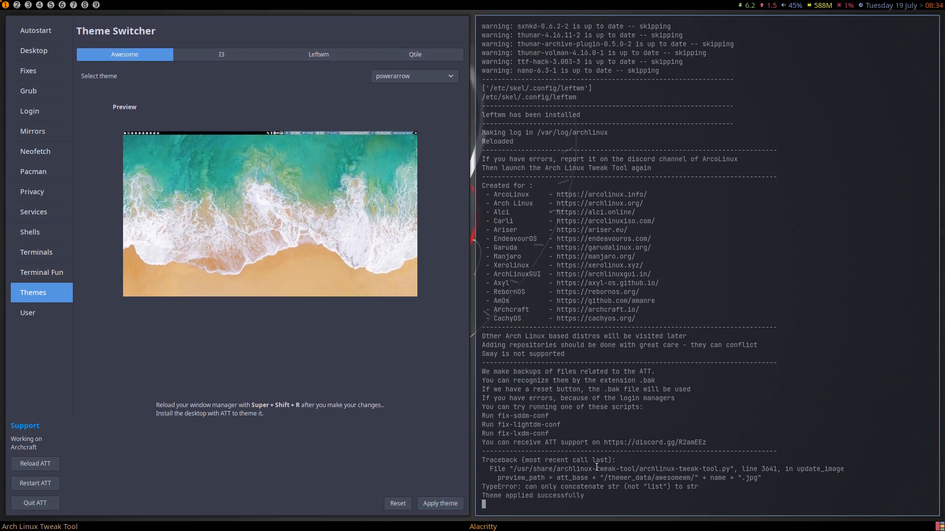
drag(635, 478, 694, 477)
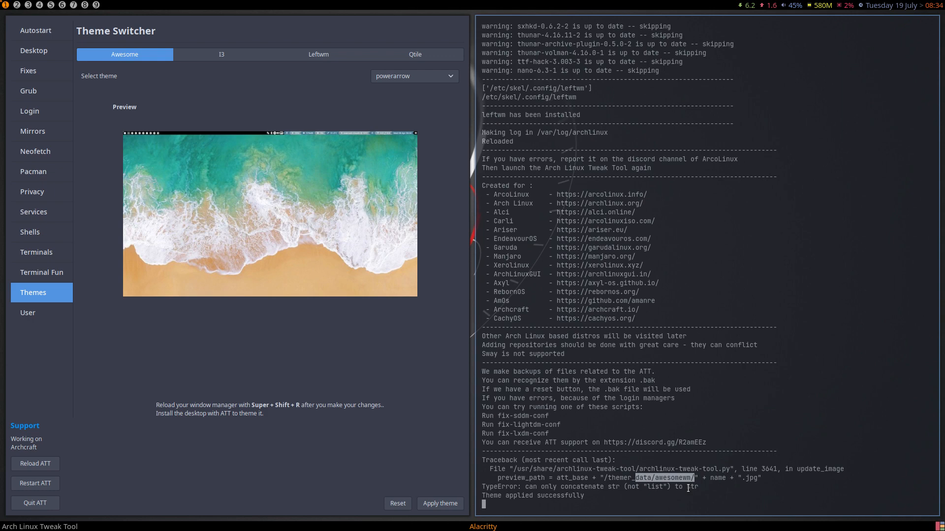
- Apply the arcolinux-frama i3 theme, then reapply it with polybar enabled
click(228, 57)
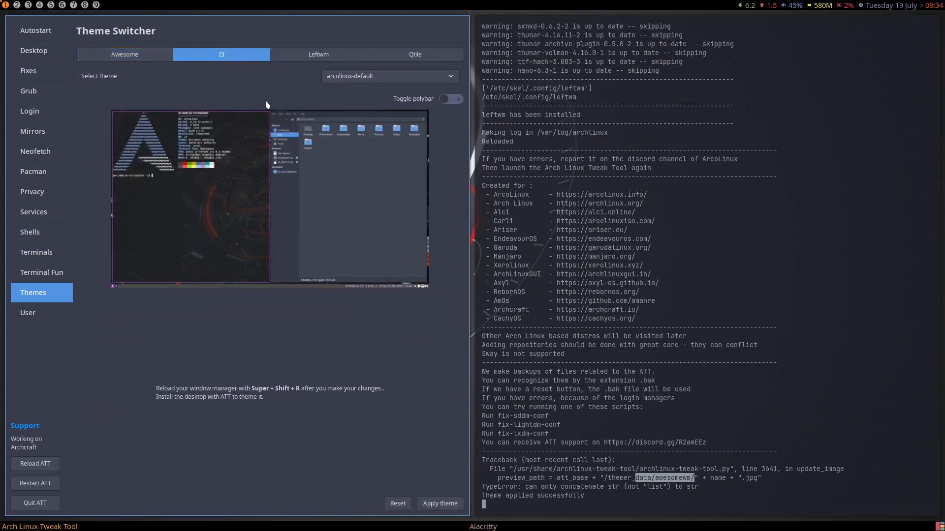
click(374, 81)
click(373, 121)
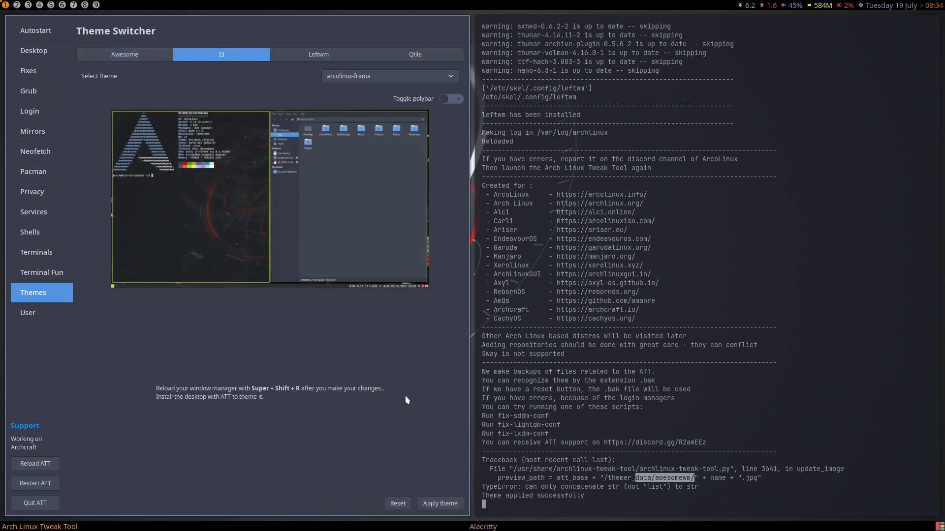
click(439, 503)
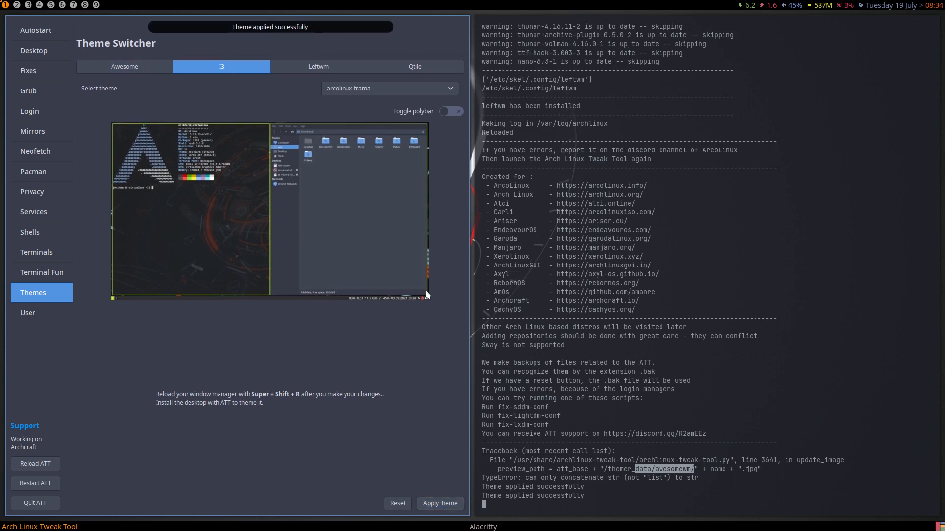
click(453, 112)
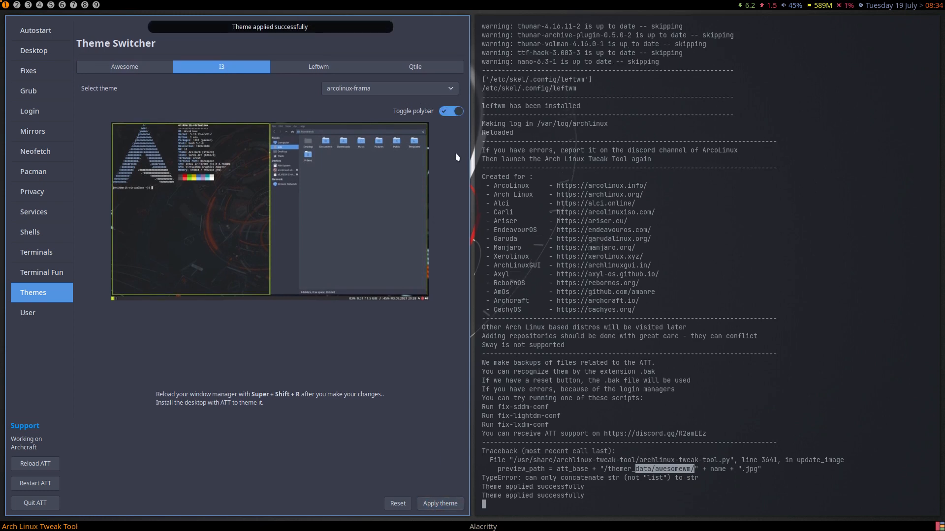
click(439, 505)
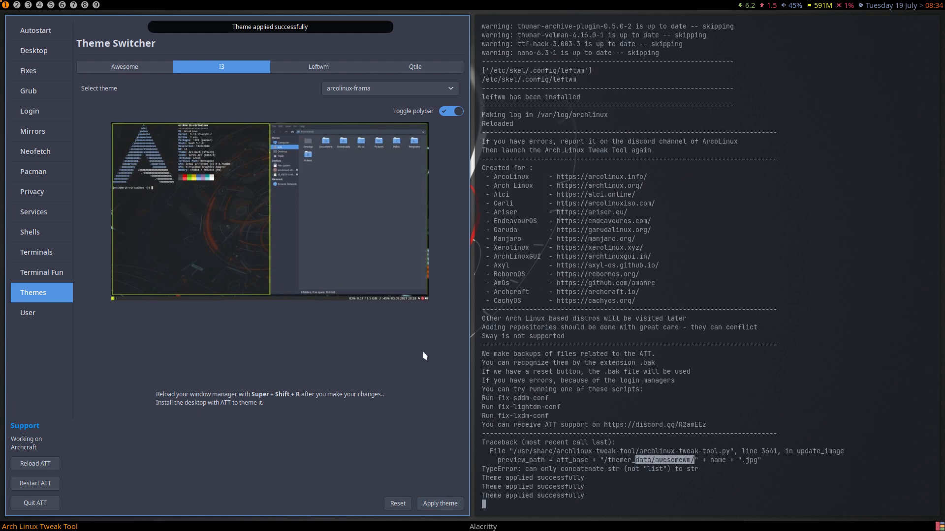
- Apply the arcolinux-mango i3 theme with polybar turned off, then view the Leftwm themes
click(403, 97)
click(407, 119)
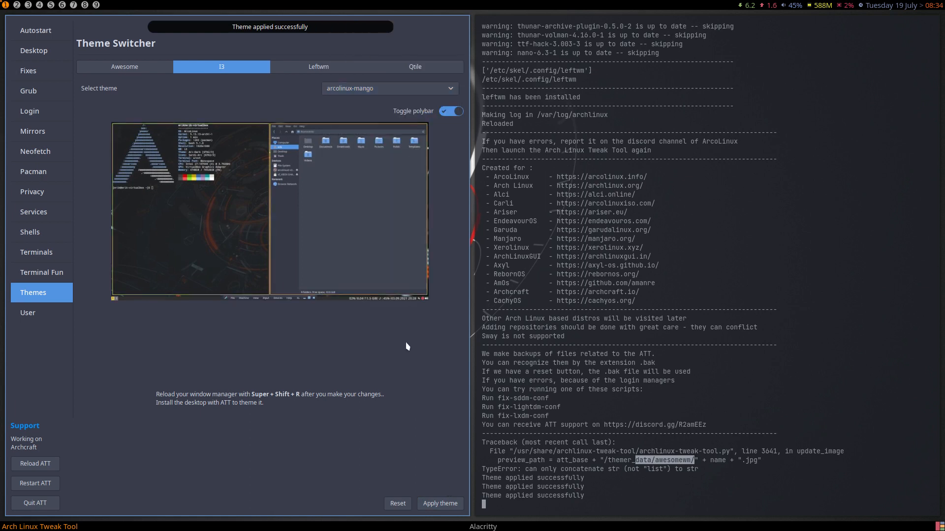
click(433, 502)
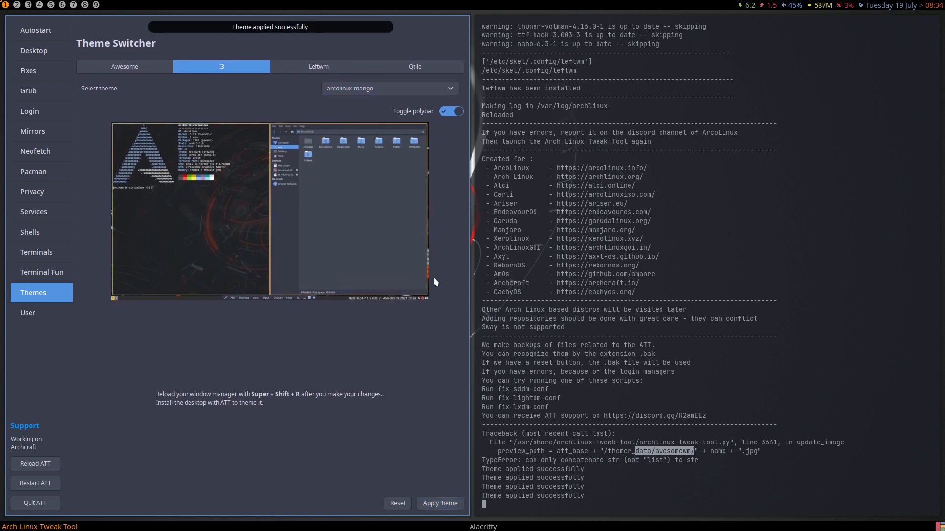
click(445, 113)
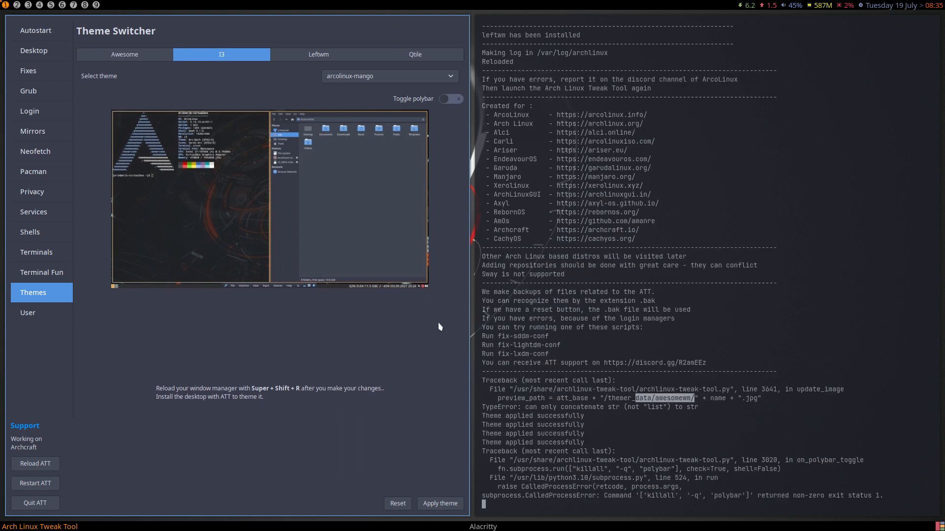
drag(645, 495, 742, 495)
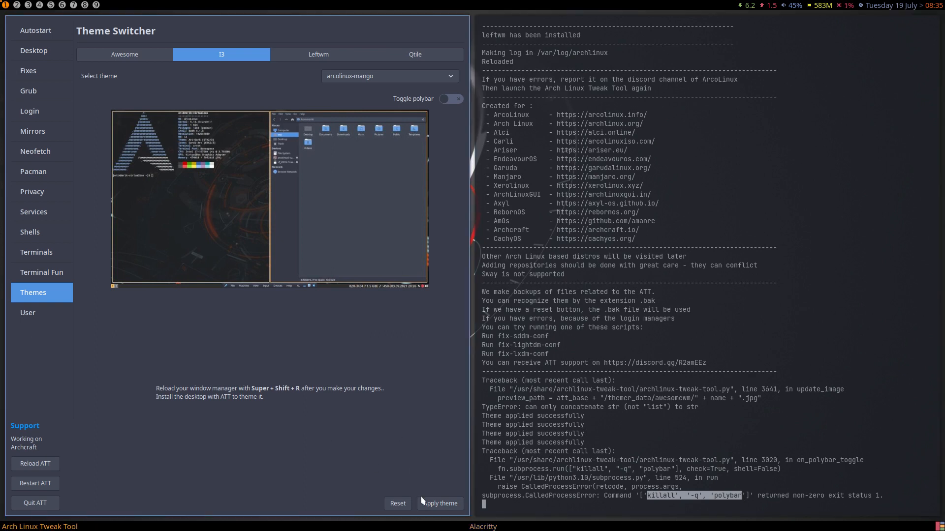
click(438, 503)
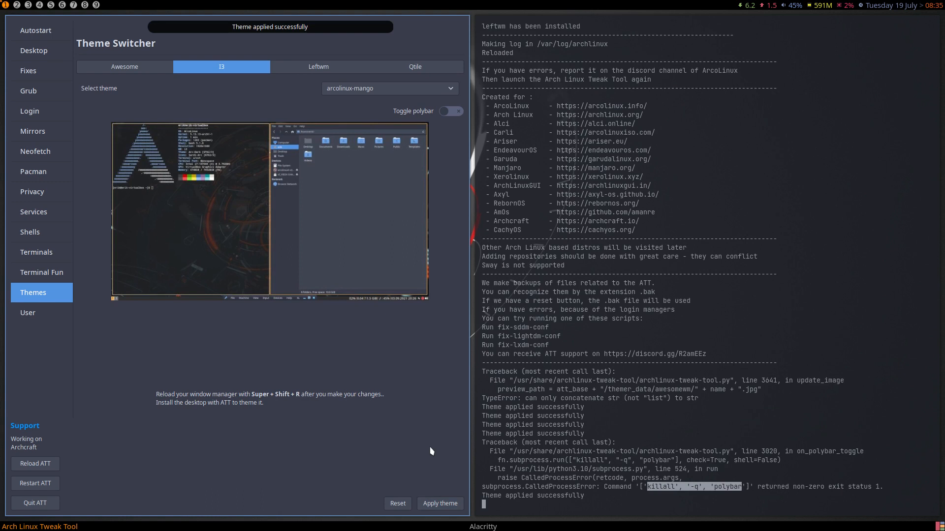
click(325, 69)
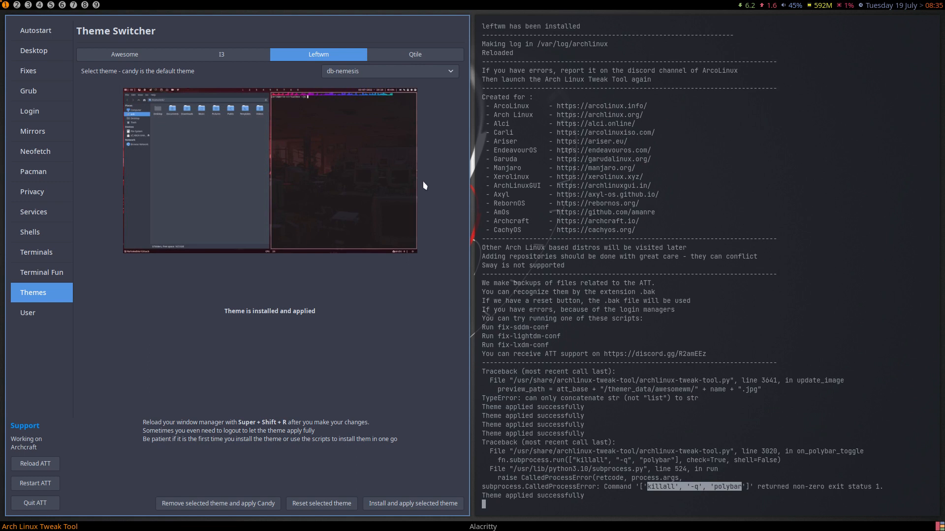
- Install and apply the docky Leftwm theme, then install and apply db-nemesis
click(400, 74)
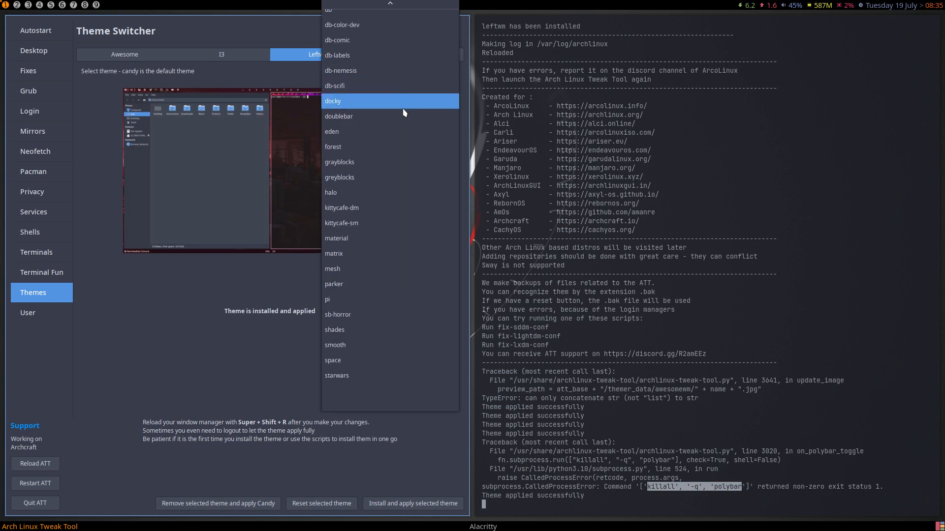
click(401, 100)
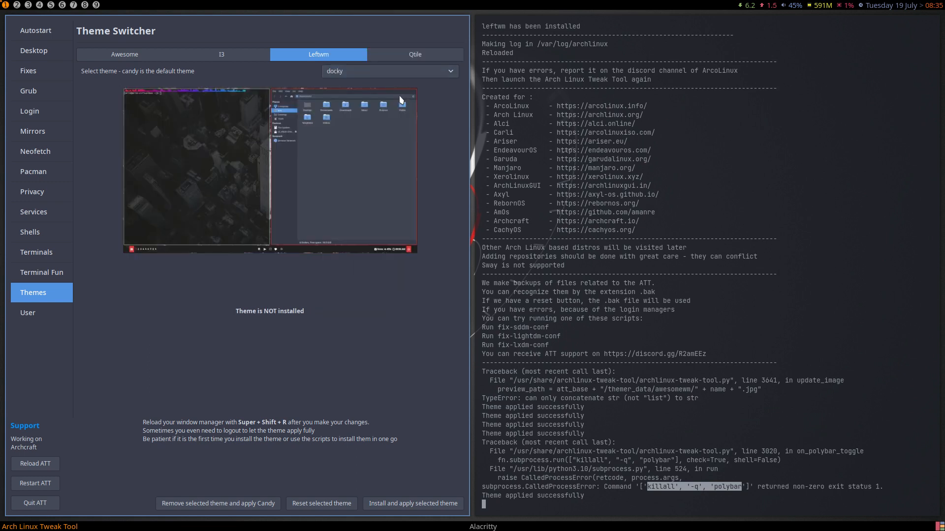
click(409, 505)
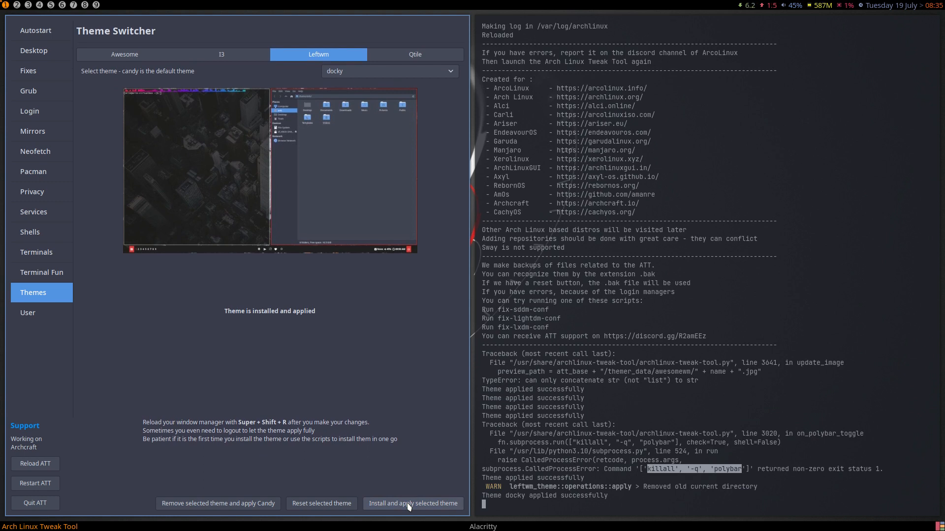
click(379, 73)
click(375, 57)
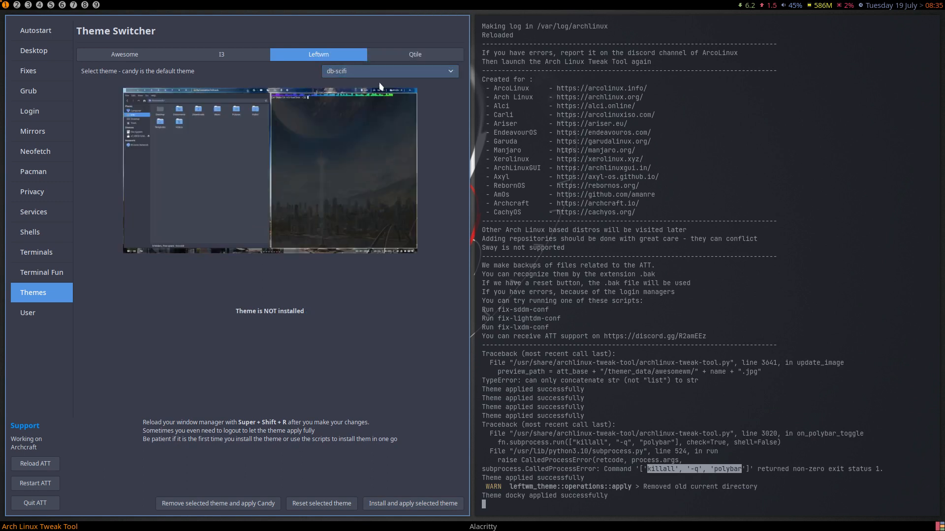
click(380, 73)
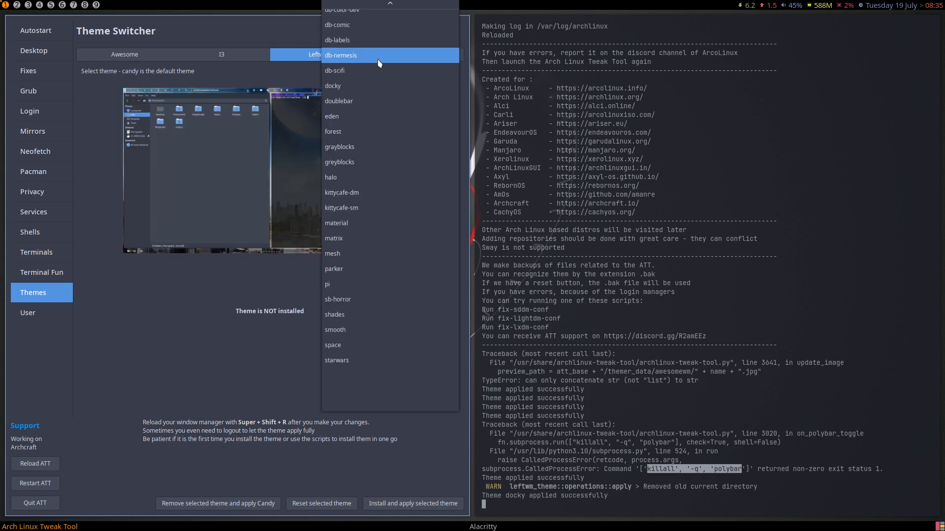
click(379, 58)
click(426, 504)
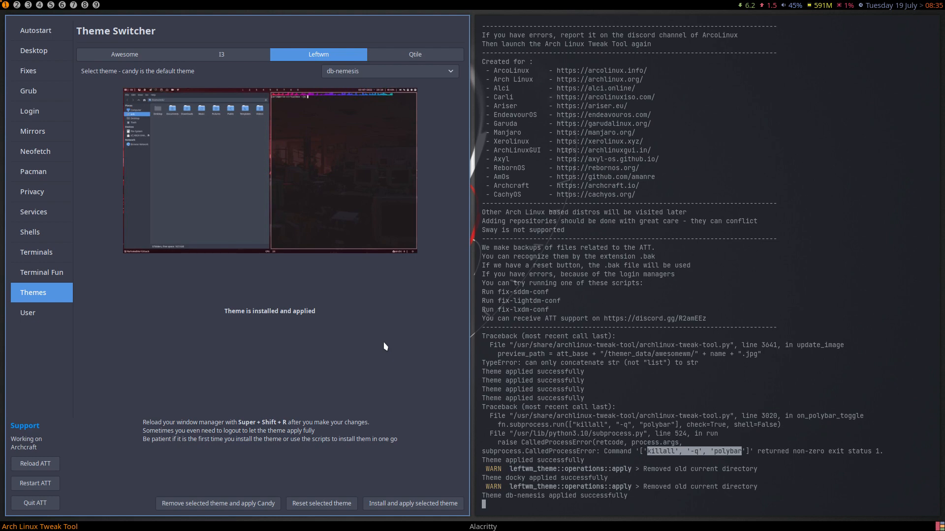
- Apply the arcolinux-nord Qtile theme and open the User management page
click(414, 55)
click(408, 71)
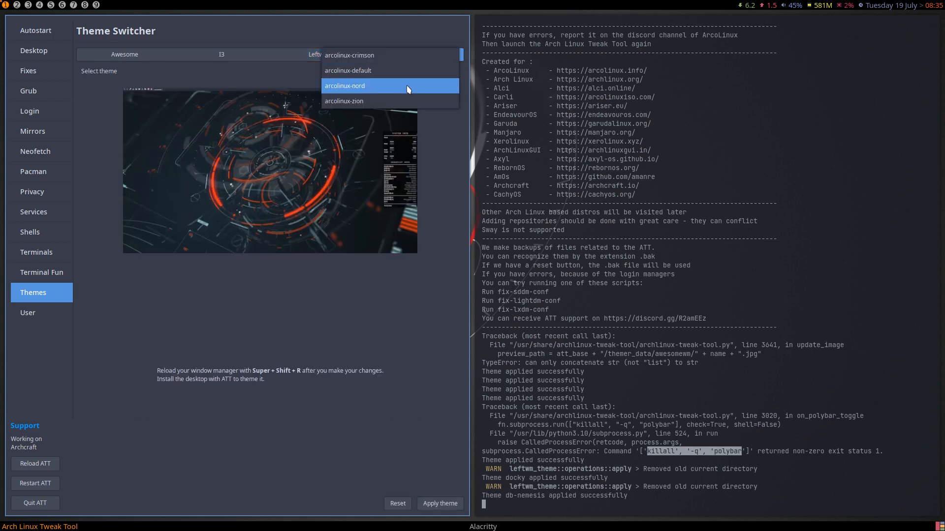
click(408, 89)
click(440, 504)
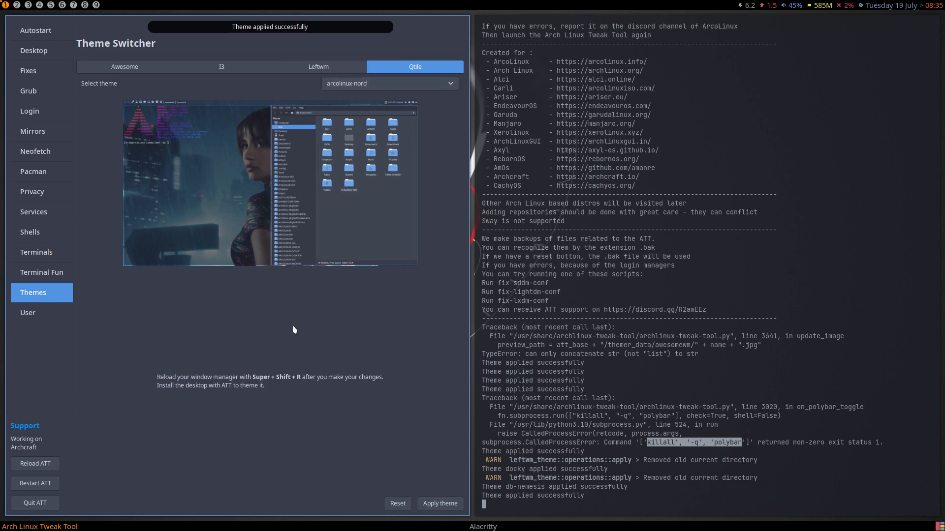
click(47, 317)
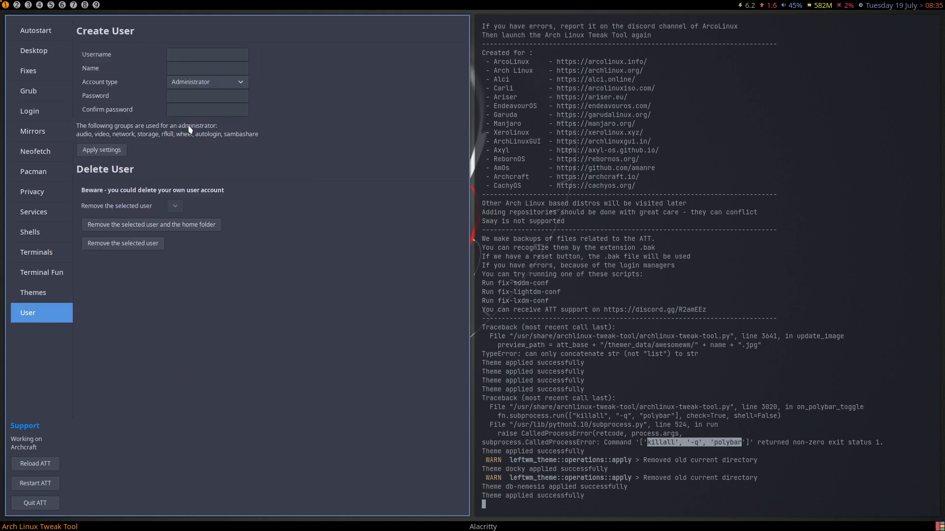
- Create a temporary test administrator account by filling in username, name and password
click(180, 58)
text(ertest)
key(Tab)
key(Tab)
key(Tab)
key(Tab)
click(108, 149)
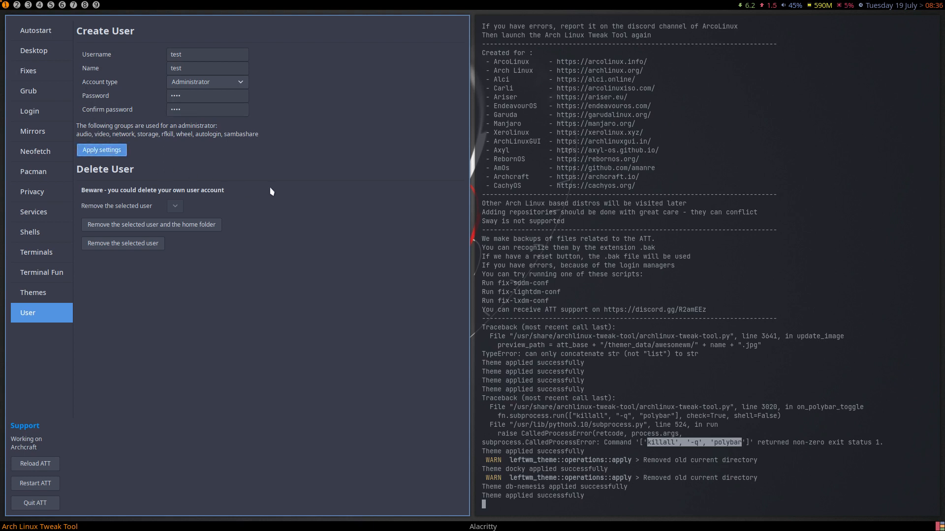
- Remove the test user together with its home folder, then open the Neofetch editor
click(187, 220)
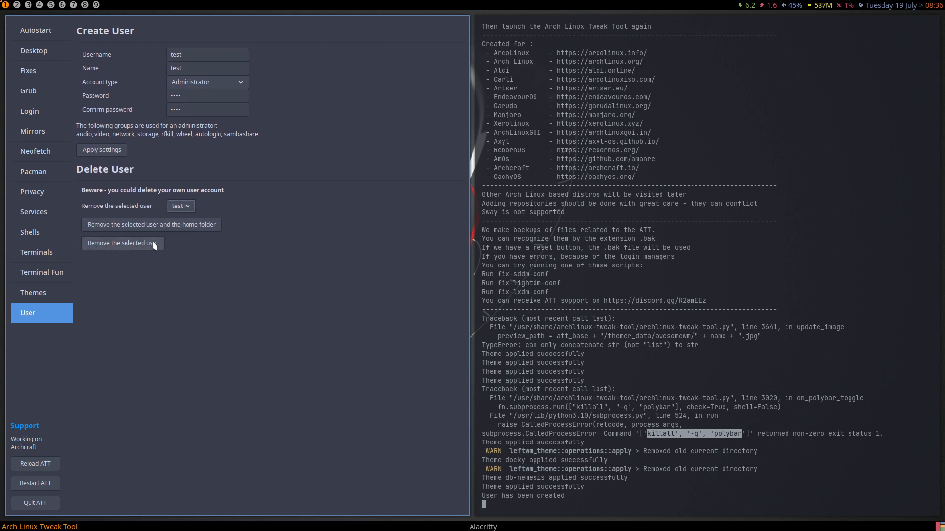
click(182, 226)
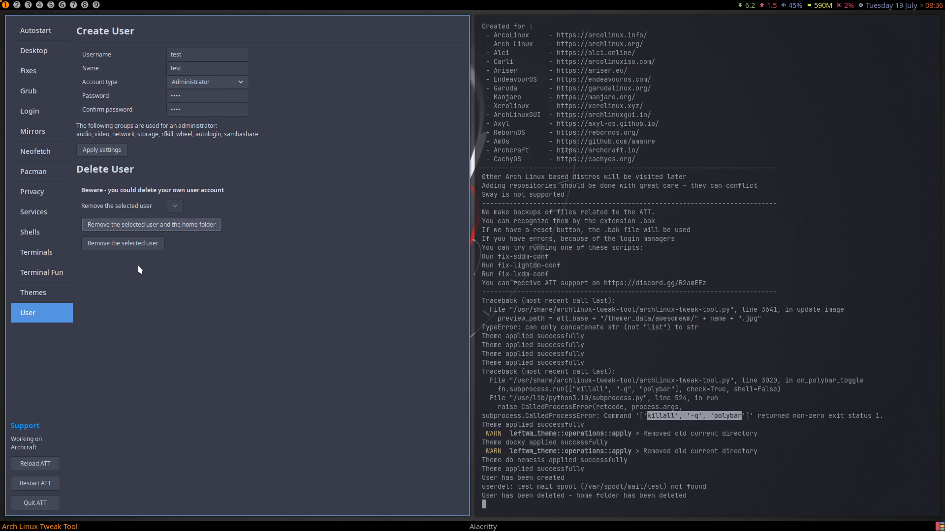
click(33, 157)
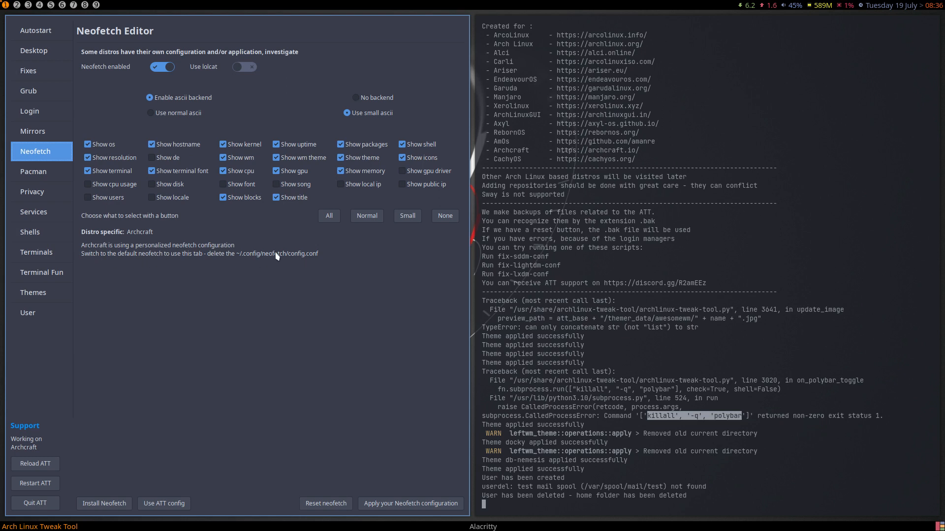
- In Thunar on workspace 2, rename the .config/neofetch folder to neofetch-archcraft
click(17, 5)
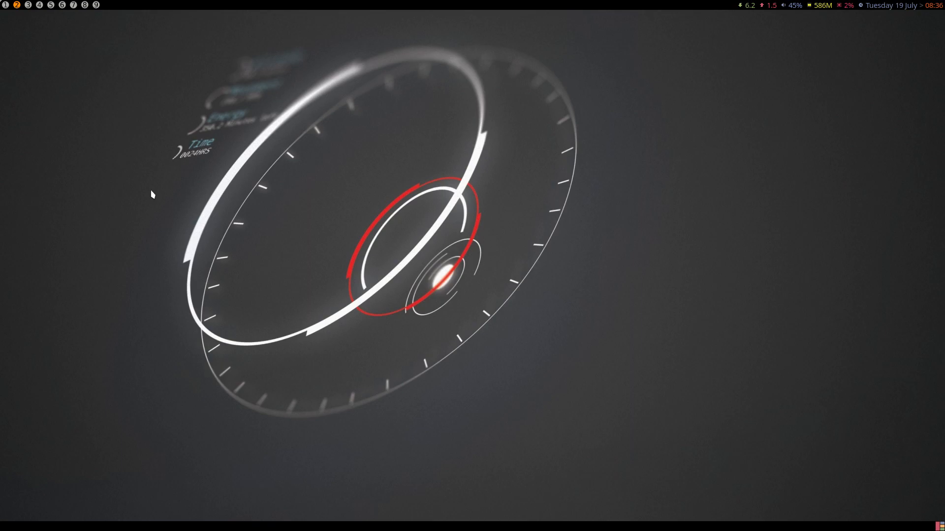
key(super+shift+Return)
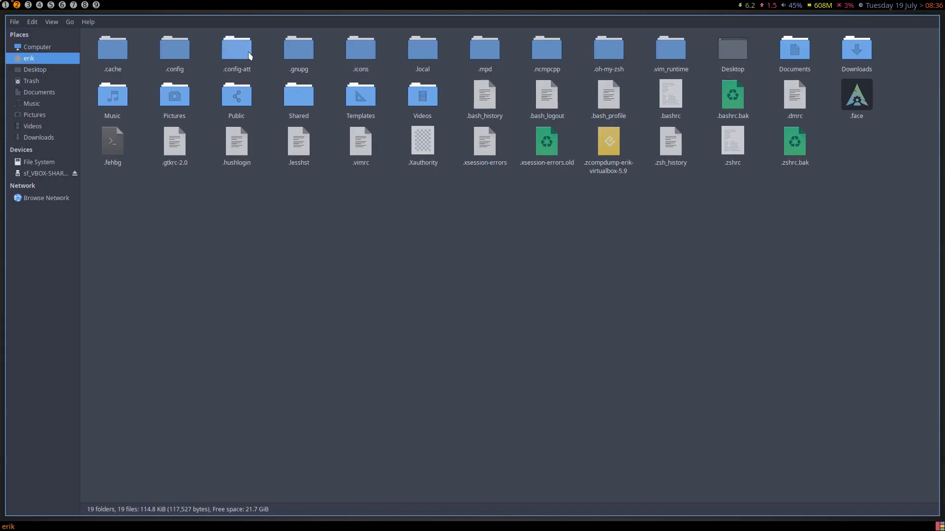
double_click(182, 53)
click(296, 95)
key(F2)
key(End)
text(-archc)
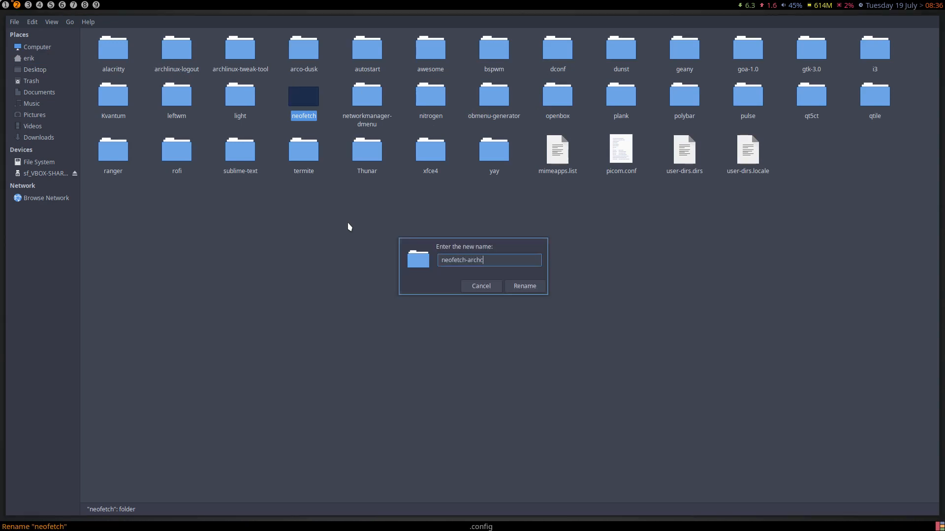
text(raft)
key(Return)
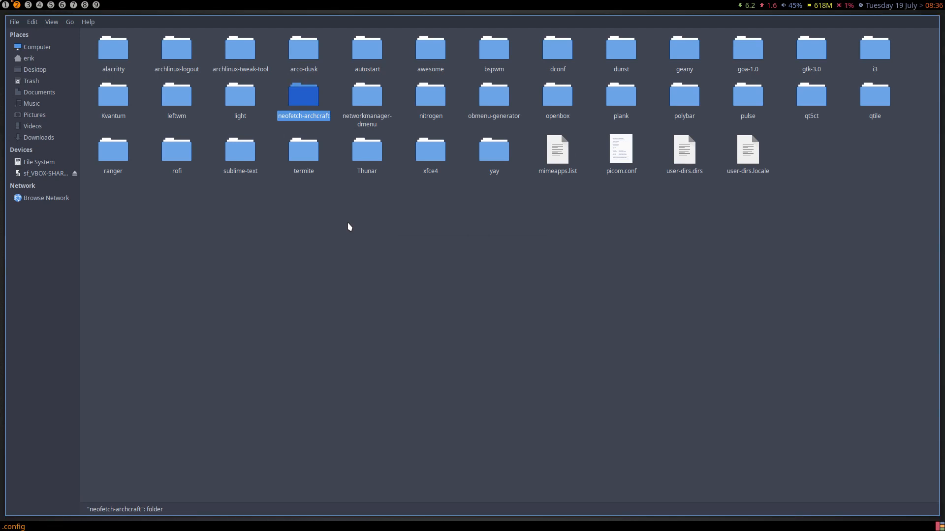
- Open a terminal, confirm the regenerated neofetch folder holds config.conf, and return to workspace 1
key(super+Return)
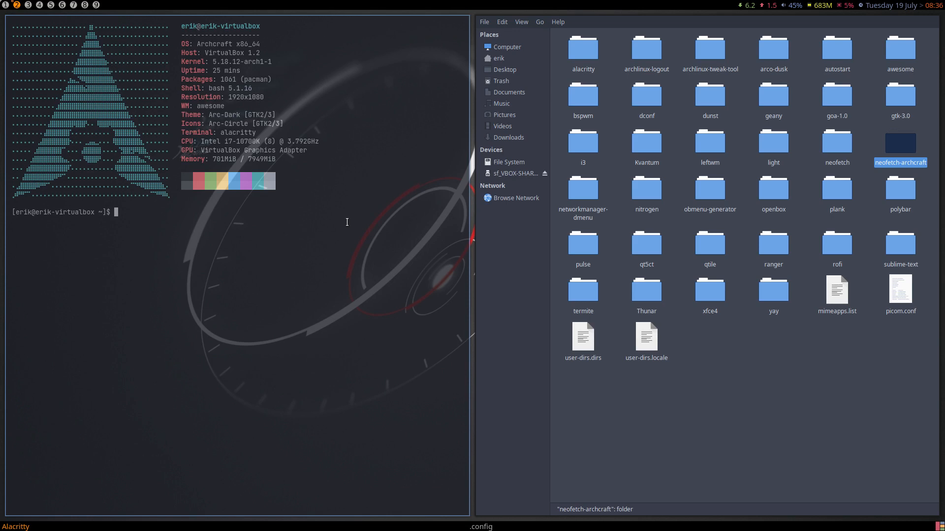
click(838, 151)
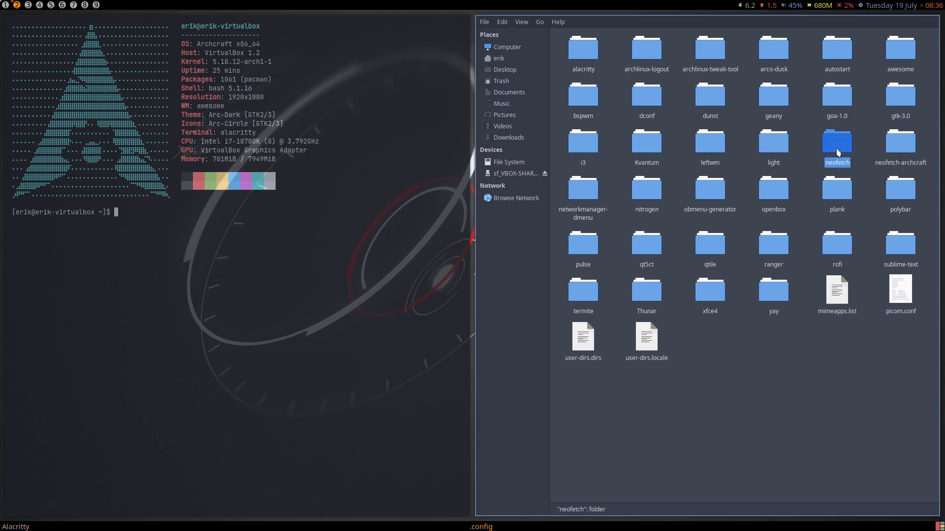
double_click(837, 151)
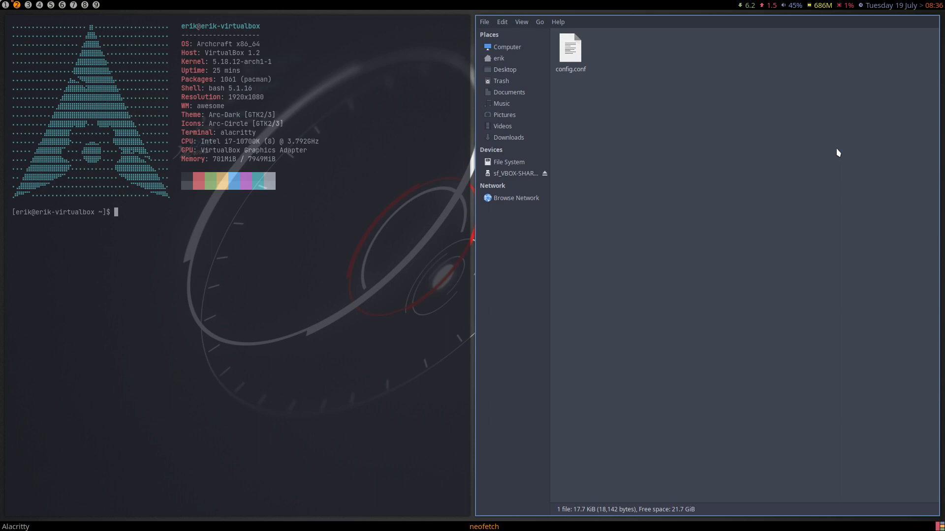
click(577, 61)
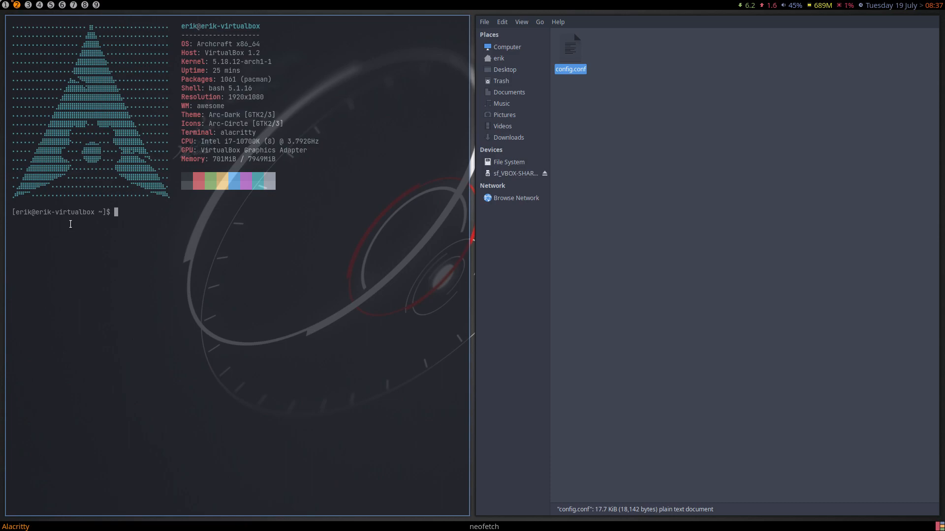
click(5, 5)
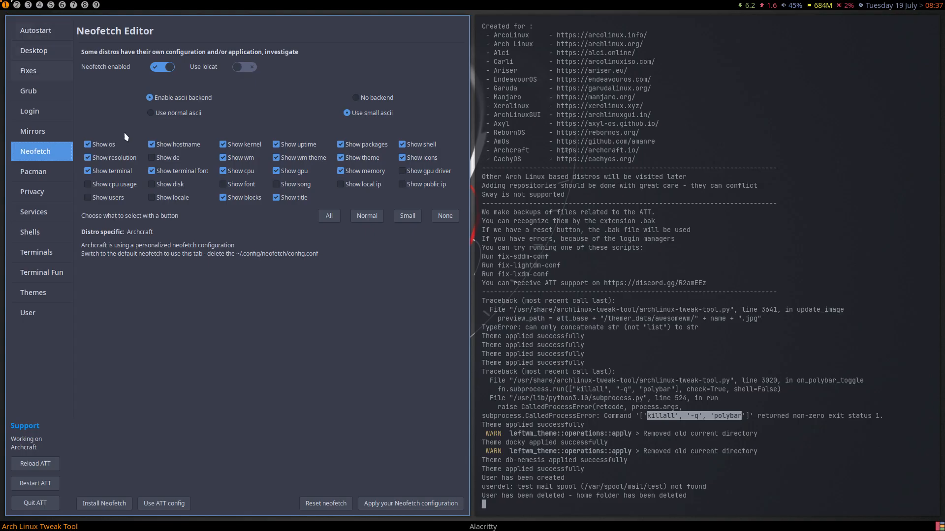
- Save the Small Neofetch preset, then close Thunar and open a new terminal showing compact output
click(407, 217)
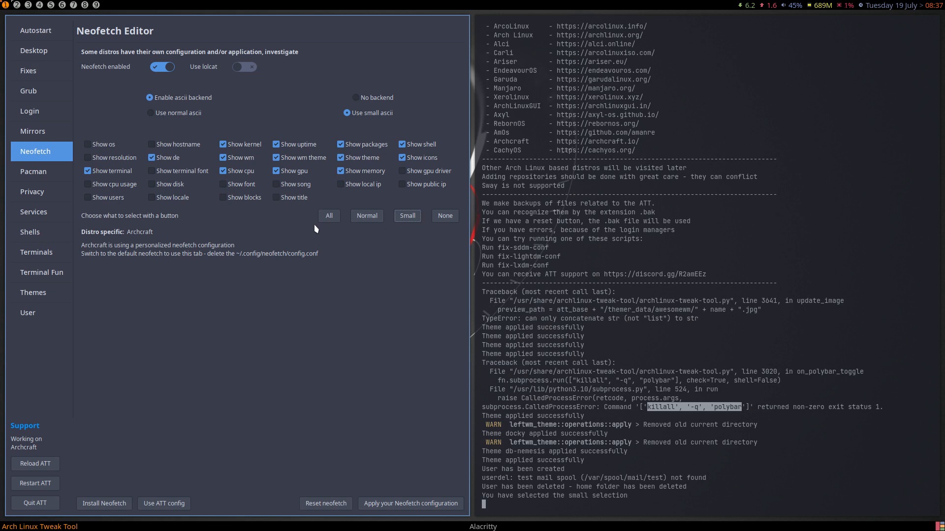
click(407, 505)
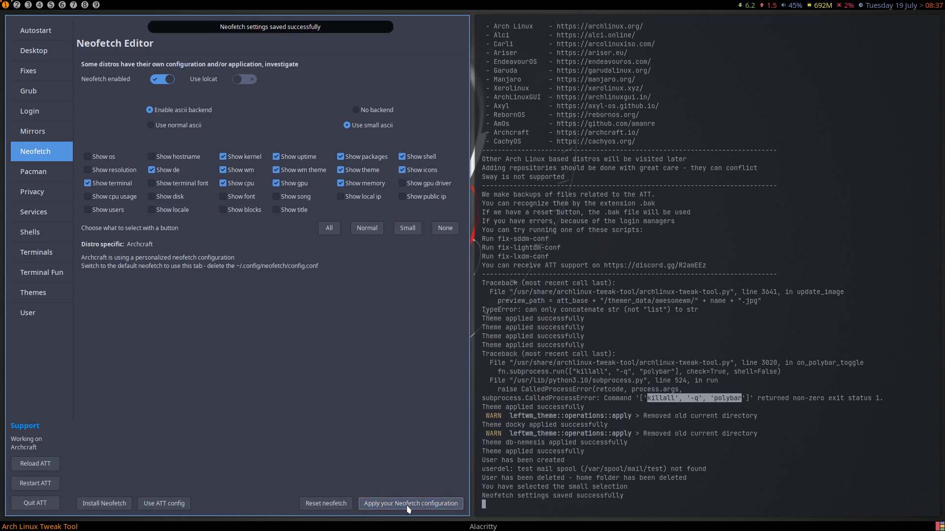
click(28, 5)
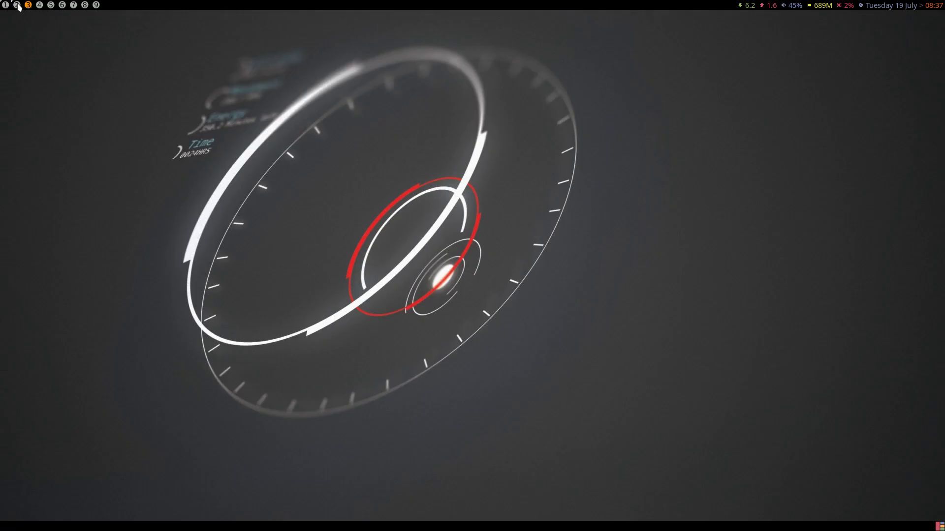
click(17, 5)
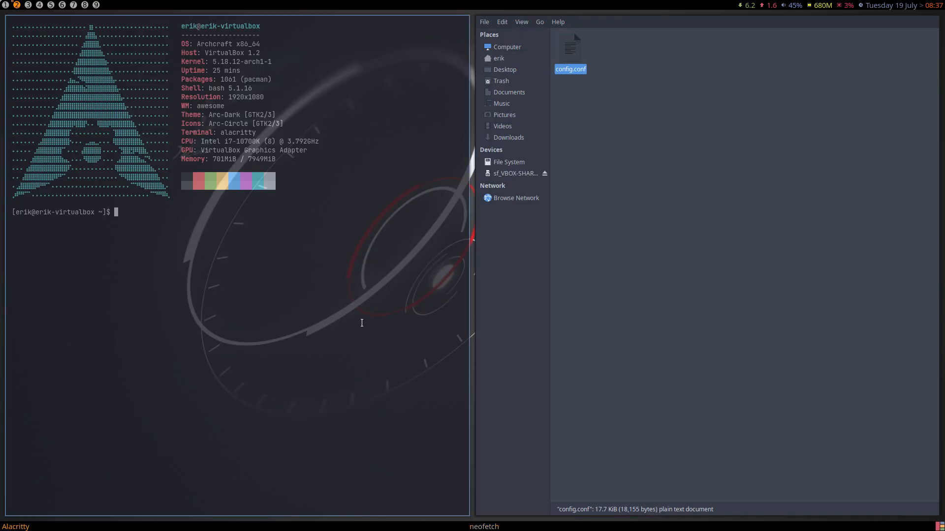
key(super+q)
key(super+Return)
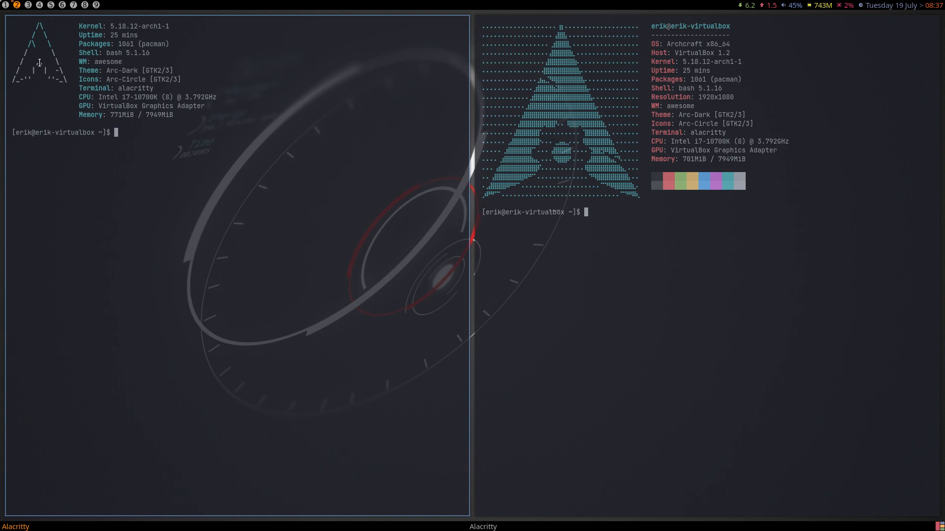
click(6, 6)
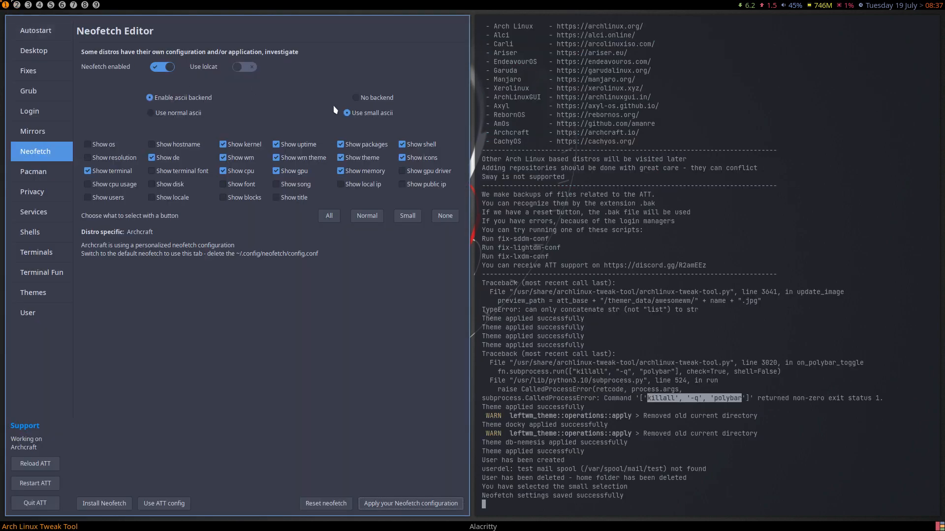
- Save Neofetch with the normal ascii logo and check the output in a new terminal on tag 2
click(186, 116)
click(411, 504)
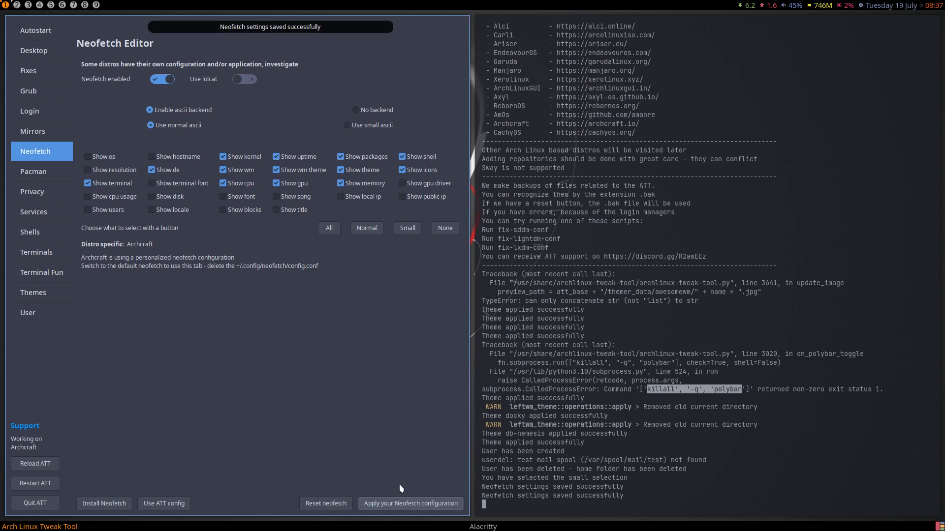
click(17, 5)
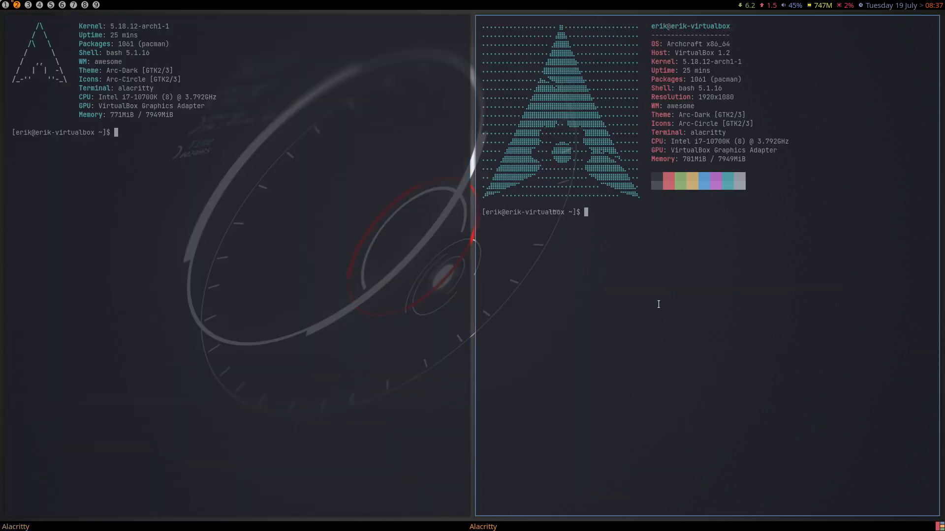
key(super+Return)
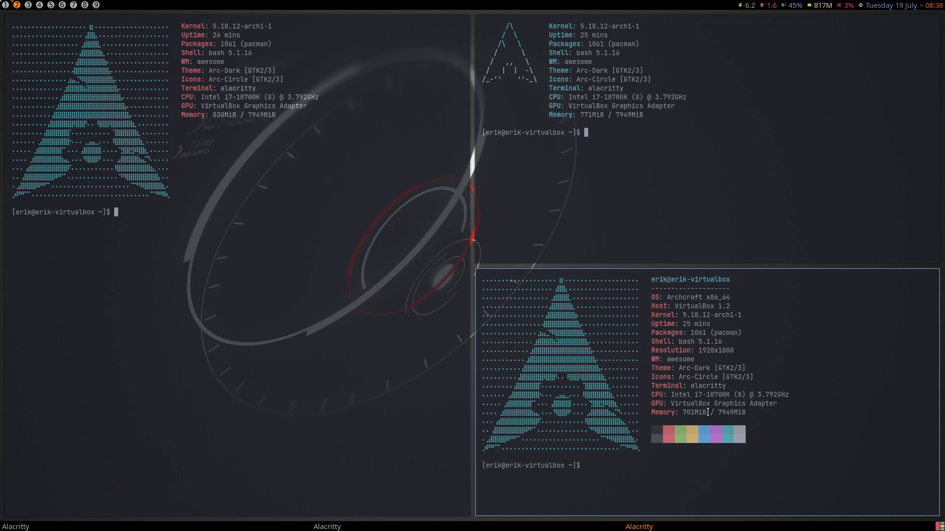
- Try the All, Normal and Small field presets, save with no info fields, and test on tag 3
click(5, 5)
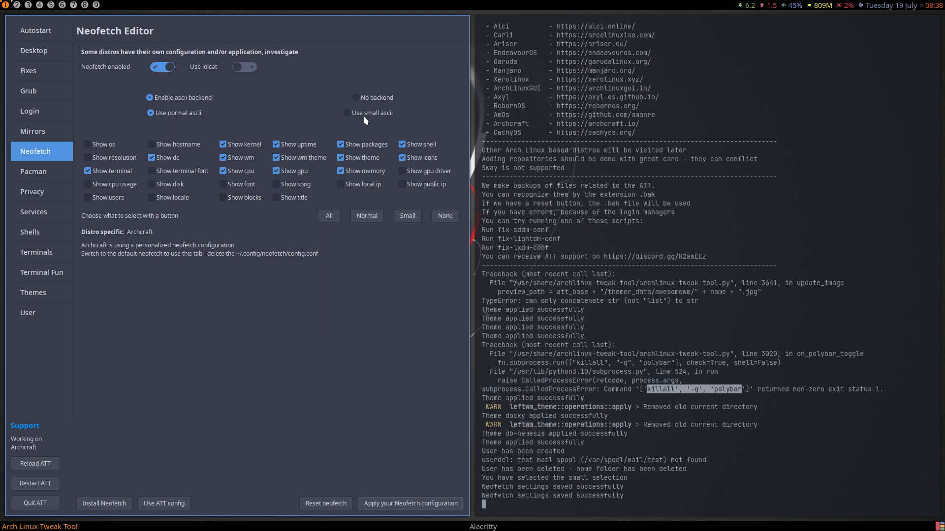
click(328, 215)
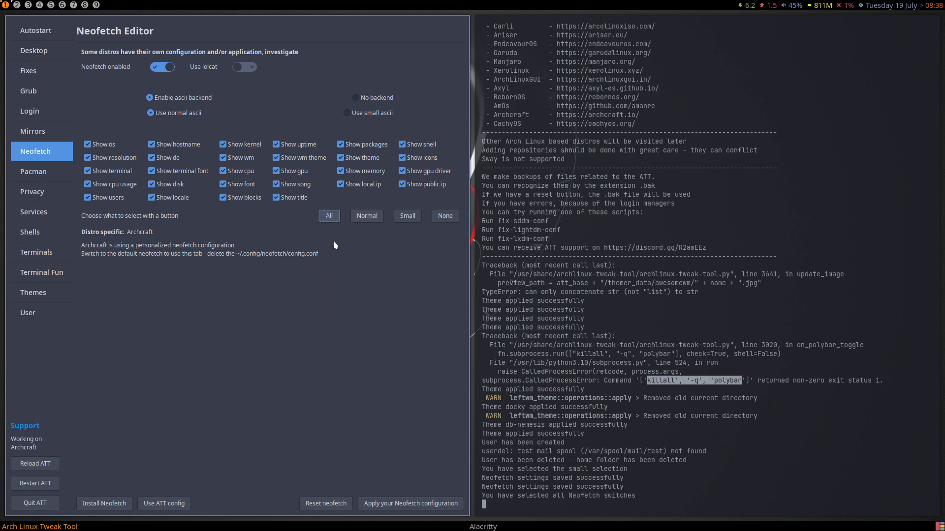
click(368, 221)
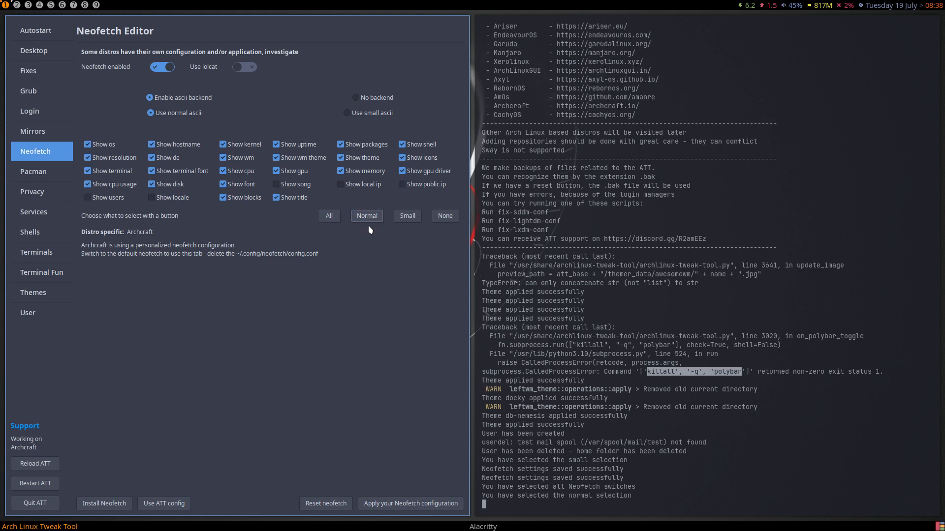
click(403, 218)
click(434, 220)
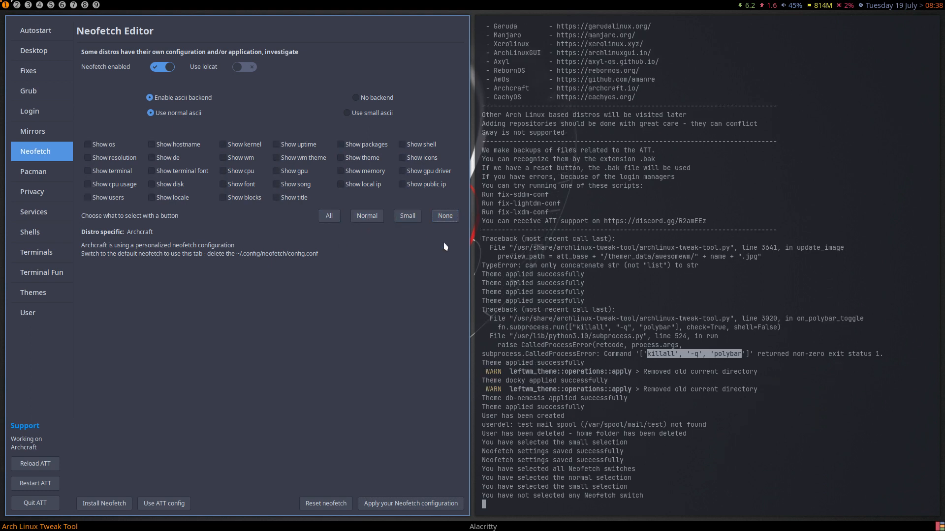
click(442, 501)
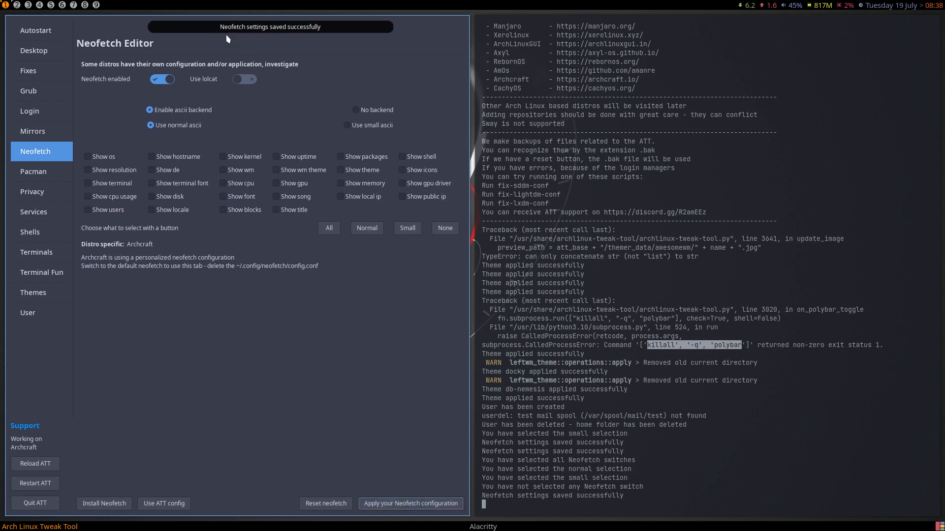
click(28, 5)
key(super+Return)
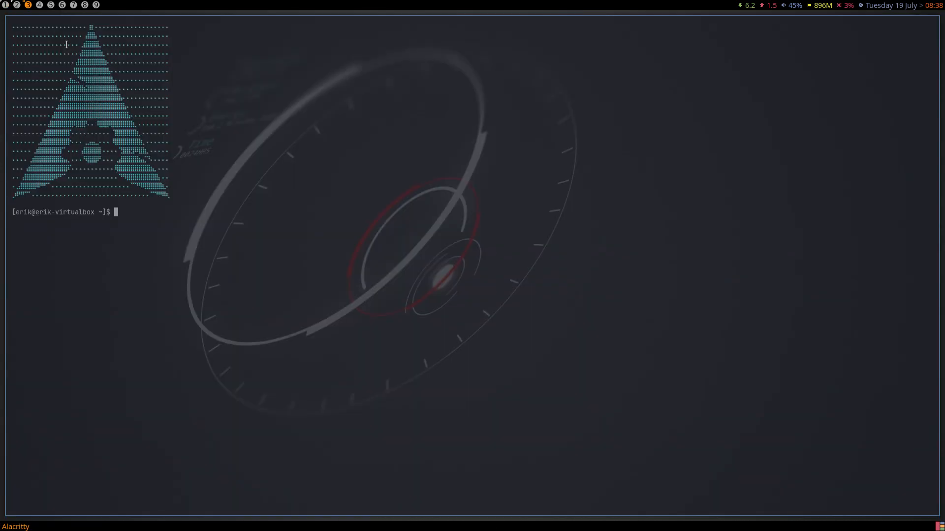
- Save Neofetch with no backend and check the output in a new terminal on tag 4
click(5, 5)
click(360, 98)
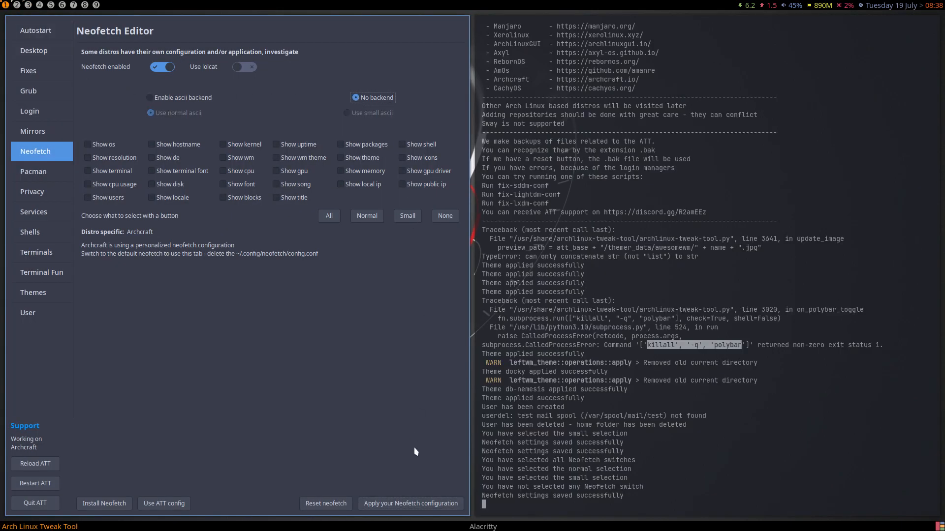
click(433, 503)
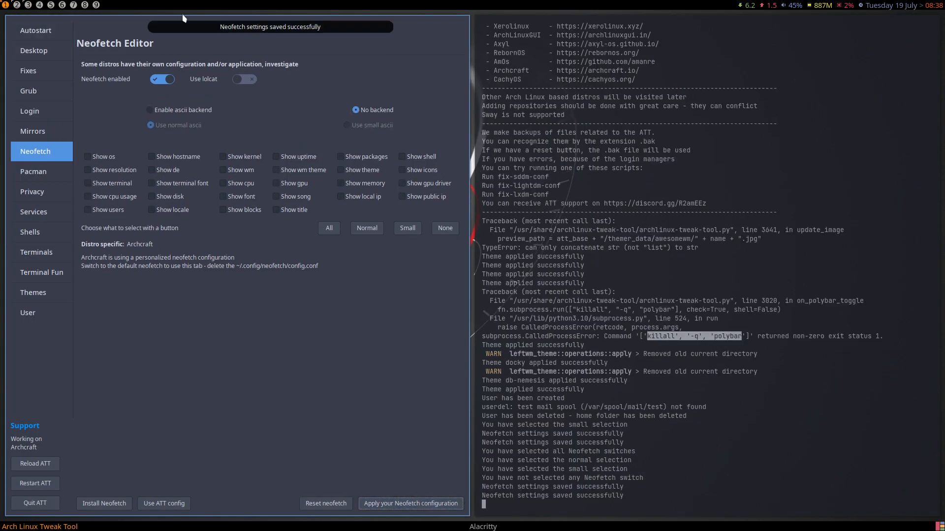
click(39, 5)
key(super+Return)
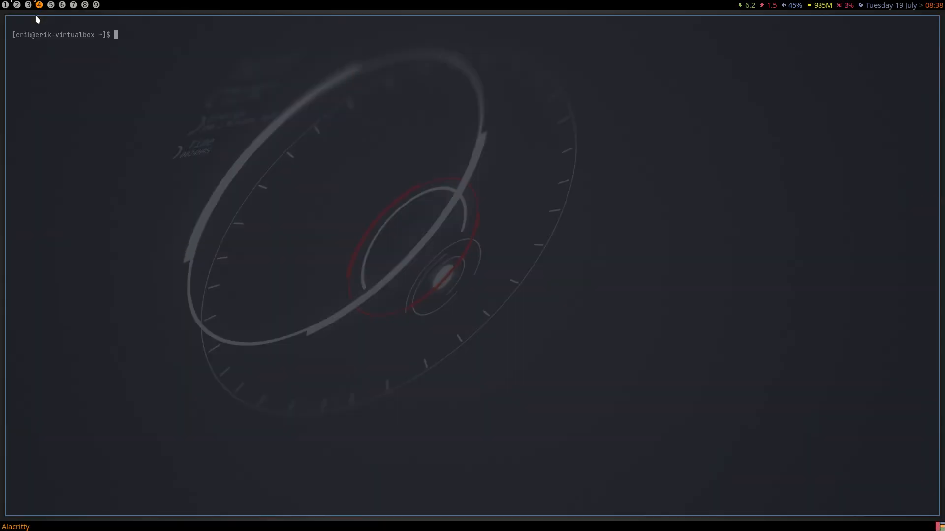
- Re-enable the ascii backend and select the Small info-field preset
click(5, 5)
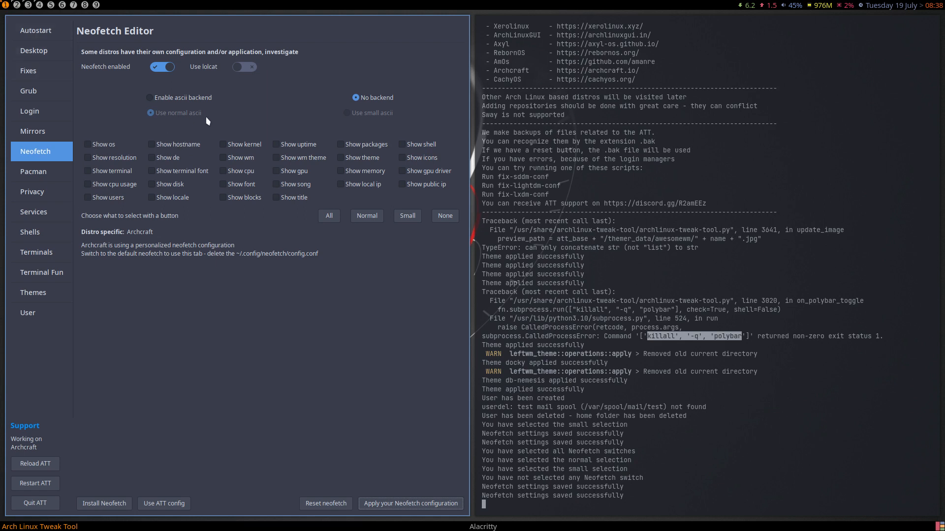
click(184, 98)
click(403, 217)
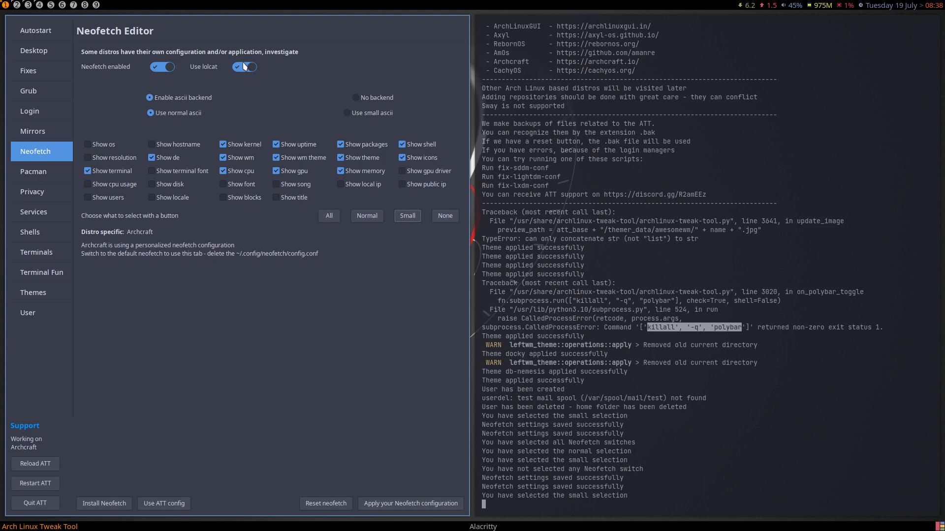
- Save the Small lolcat configuration and view its output in a terminal on tag 5
click(377, 506)
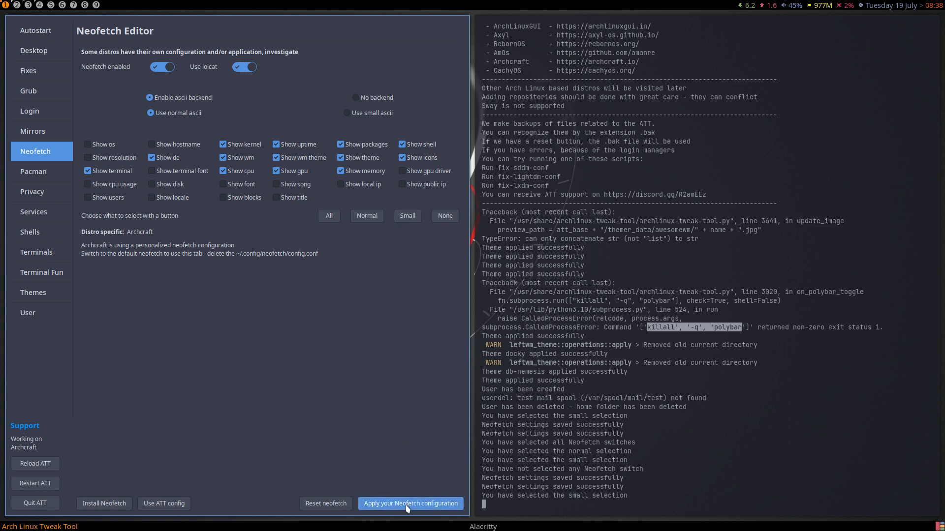
click(51, 5)
key(super+Return)
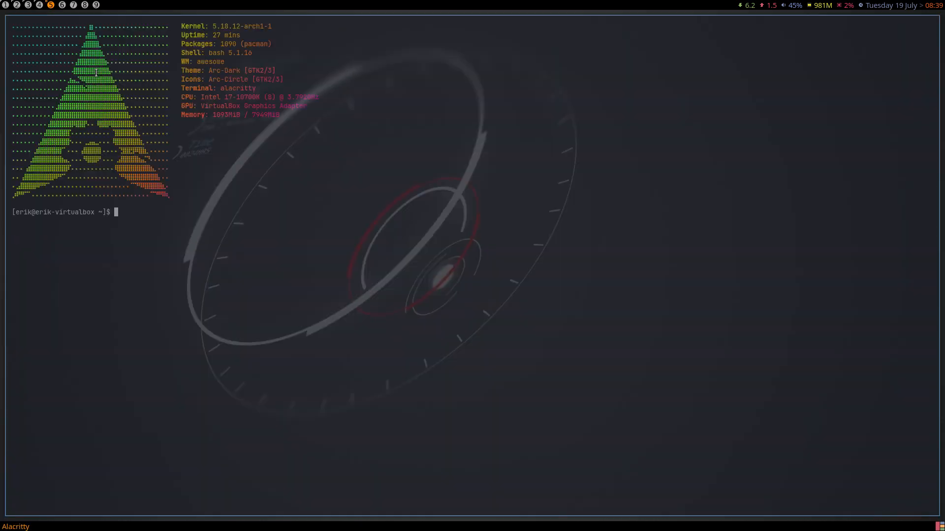
click(40, 5)
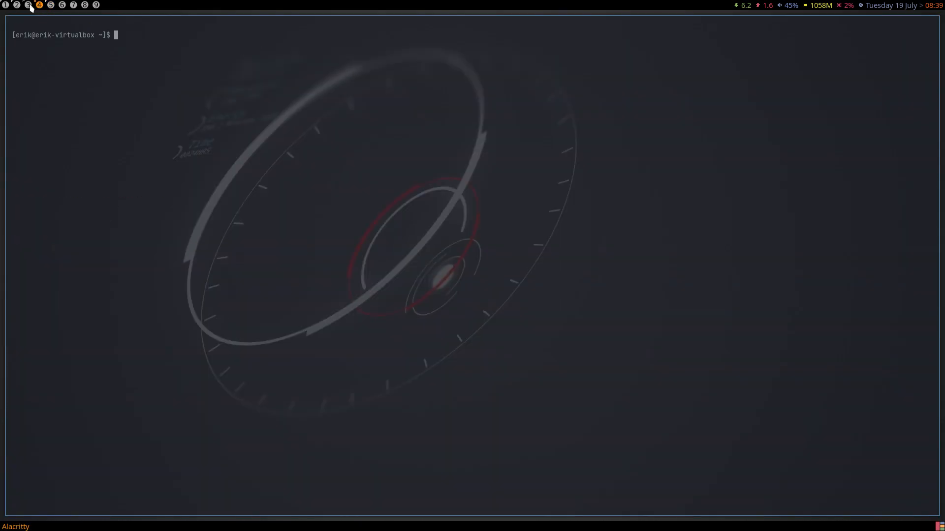
- Switch to the Normal field preset, save it, and view the output in a terminal on tag 6
click(9, 5)
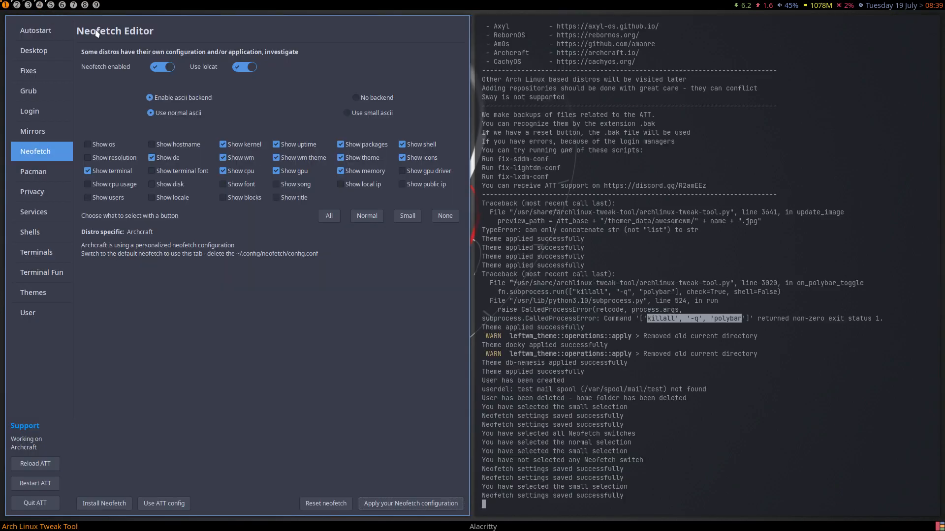
click(366, 219)
click(374, 504)
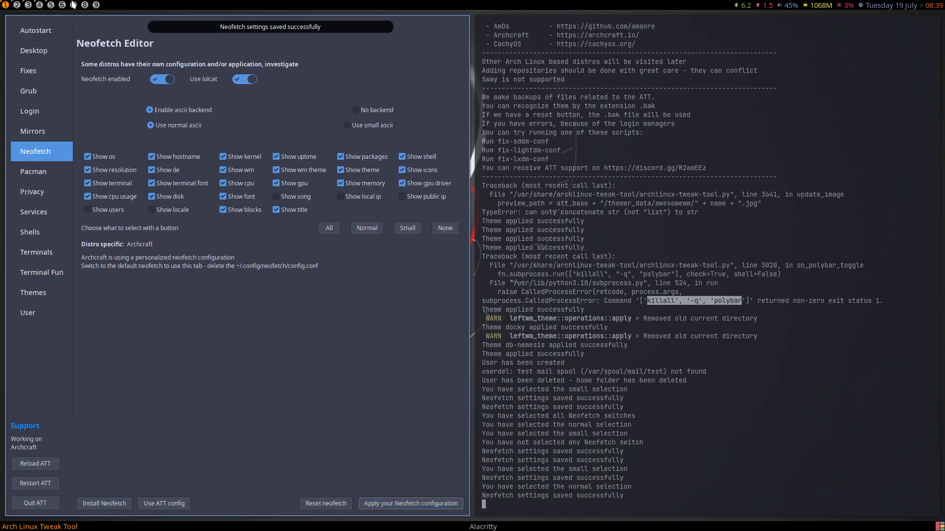
click(62, 5)
key(super+Return)
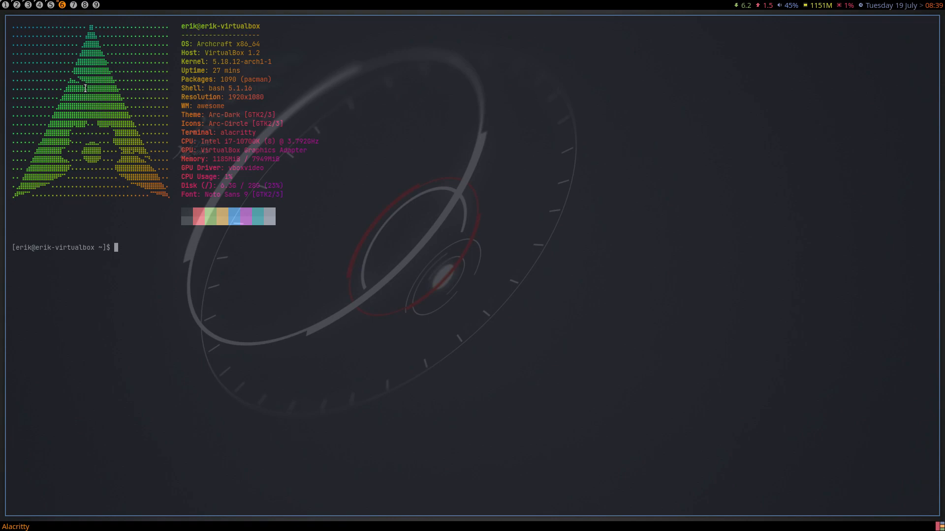
- Compare the neofetch terminals on workspaces 2, 4, 5 and 6
click(3, 7)
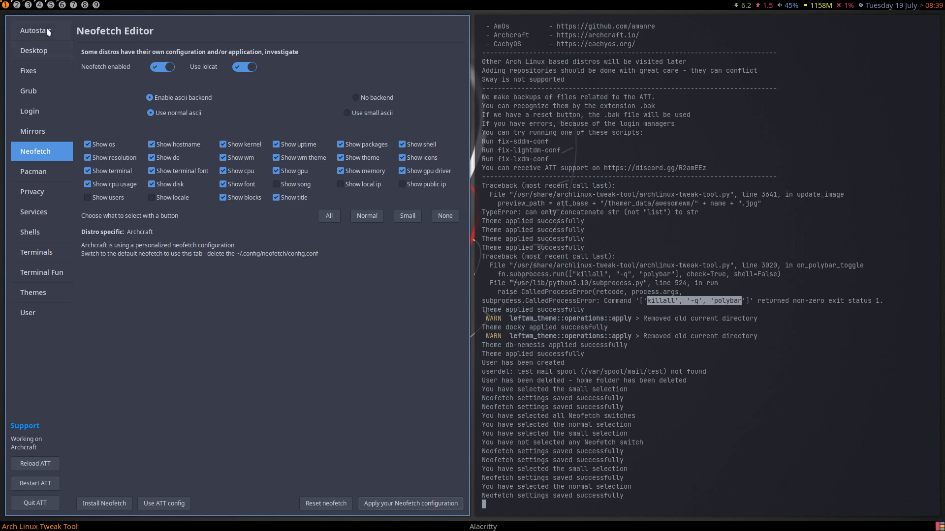
click(17, 5)
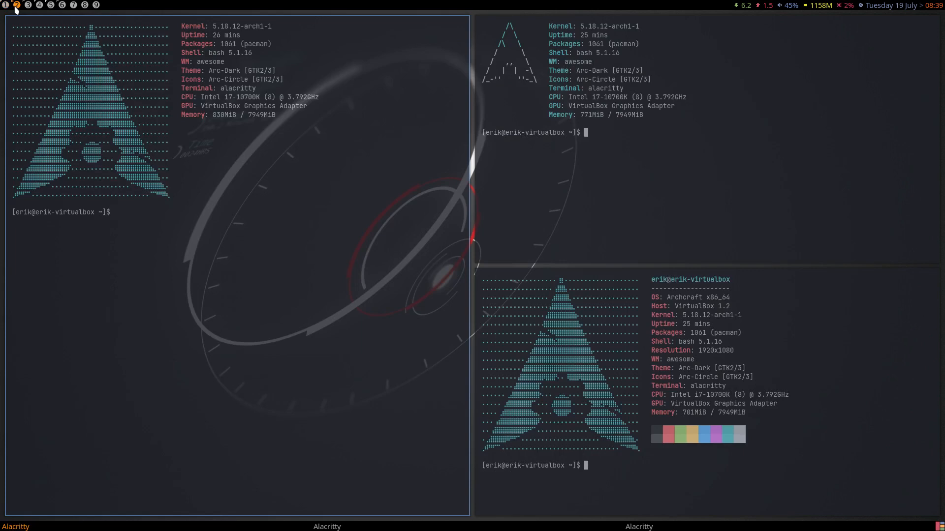
click(40, 7)
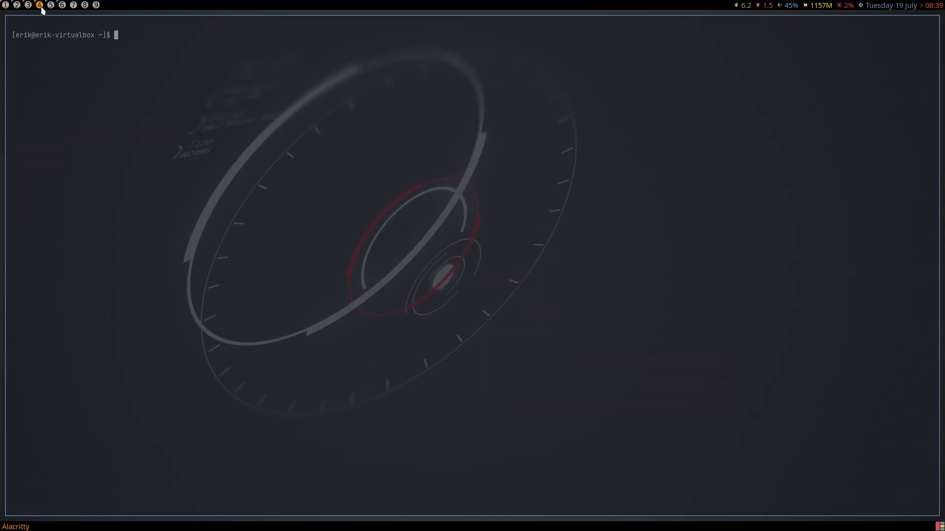
click(51, 8)
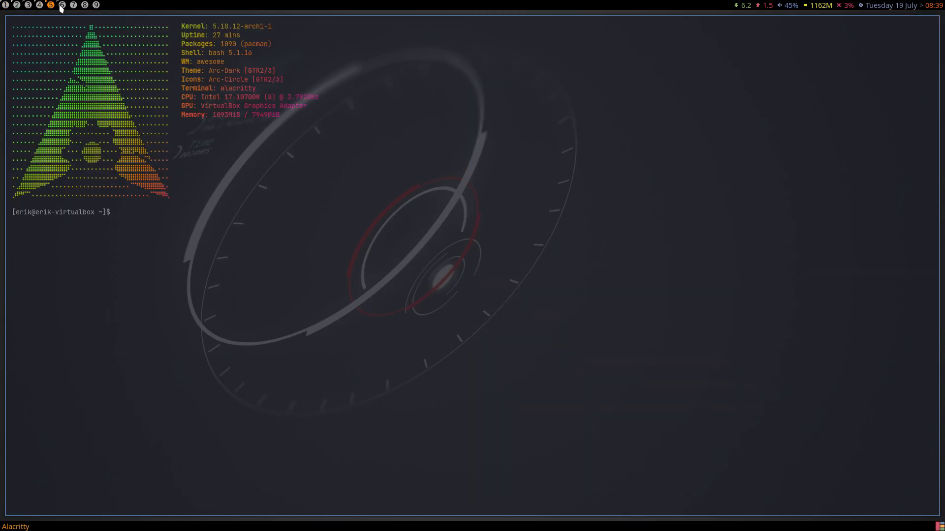
click(62, 5)
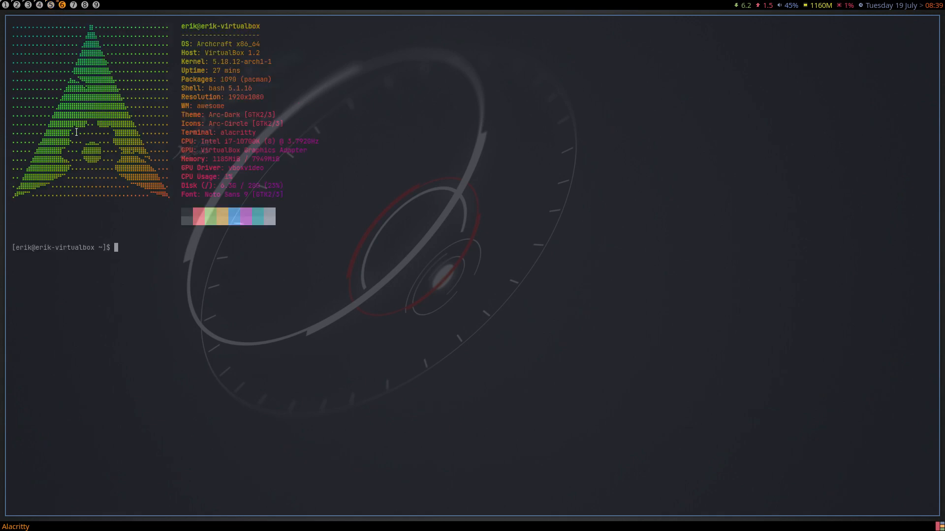
- Close the test terminals on workspaces 6 through 2 and go to the tweak tool's Terminal Fun page
key(super+q)
click(50, 6)
key(super+q)
click(39, 6)
key(super+q)
click(28, 5)
key(super+q)
click(17, 5)
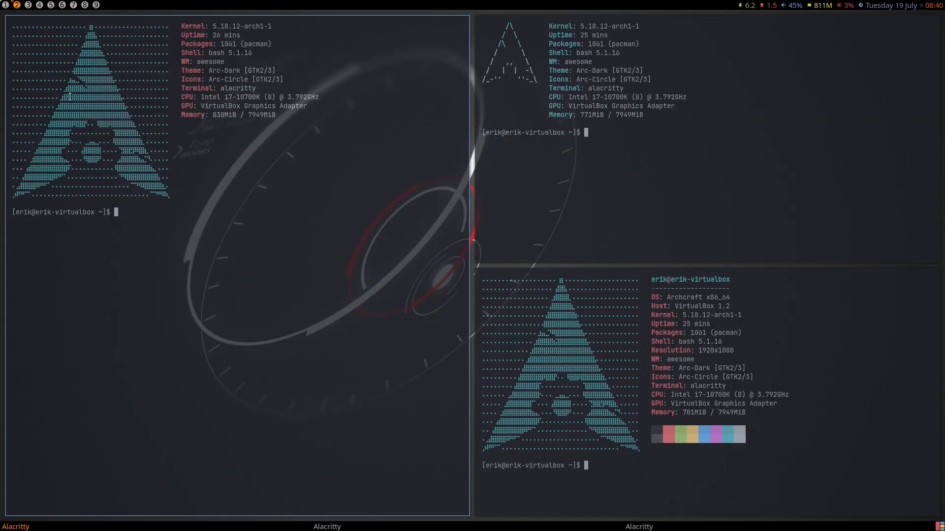
key(super+q)
key(super+q)
key(super+q)
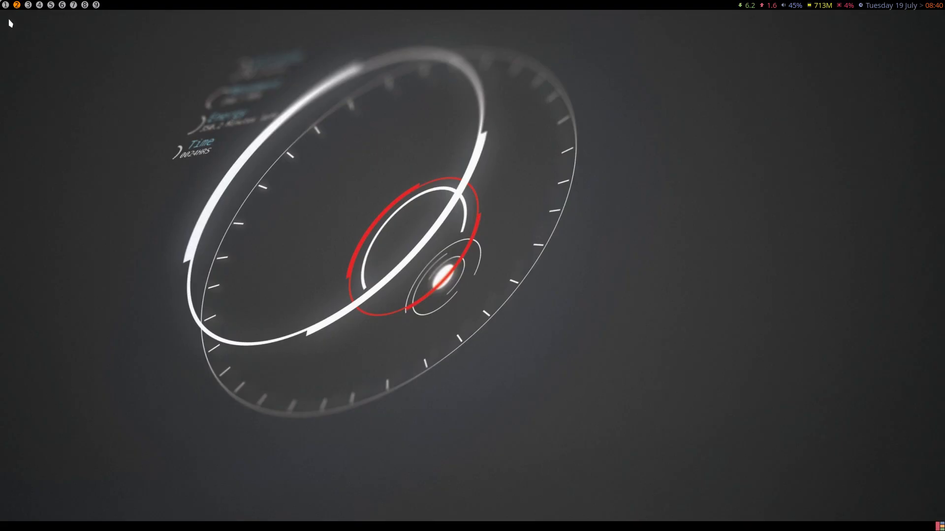
click(5, 6)
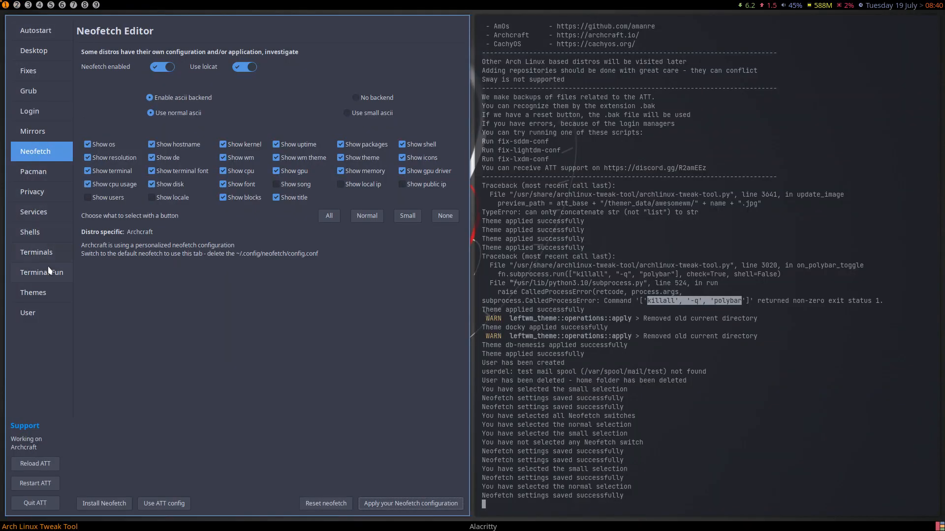
click(67, 273)
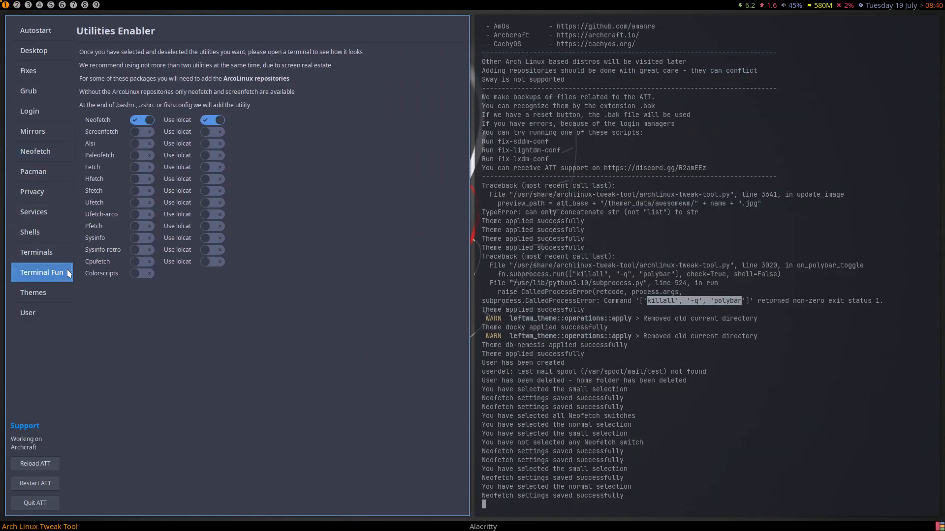
- Turn off the Neofetch greeting and check a new terminal on workspace 2
click(139, 122)
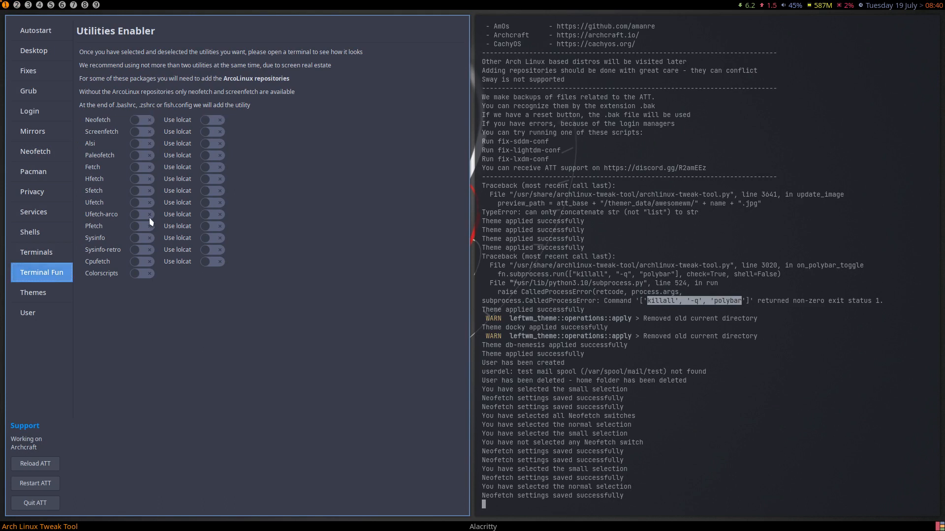
click(46, 156)
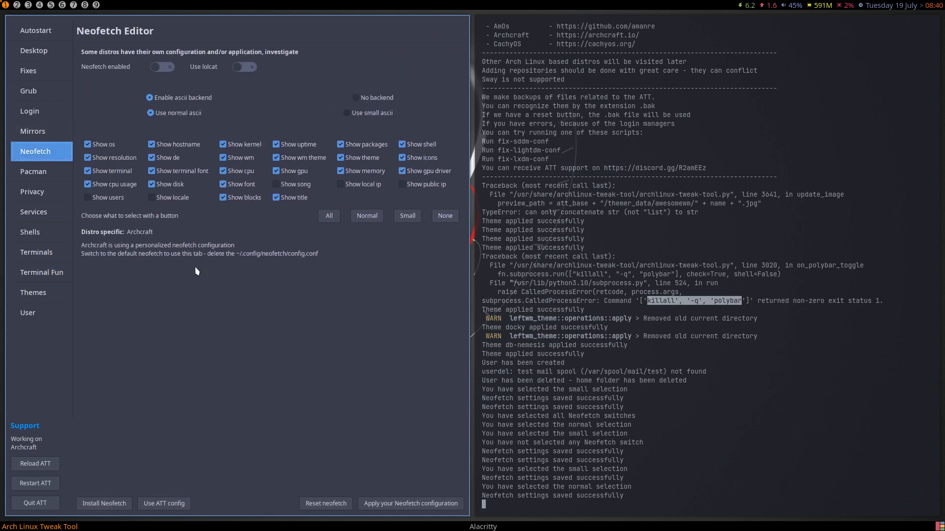
click(50, 277)
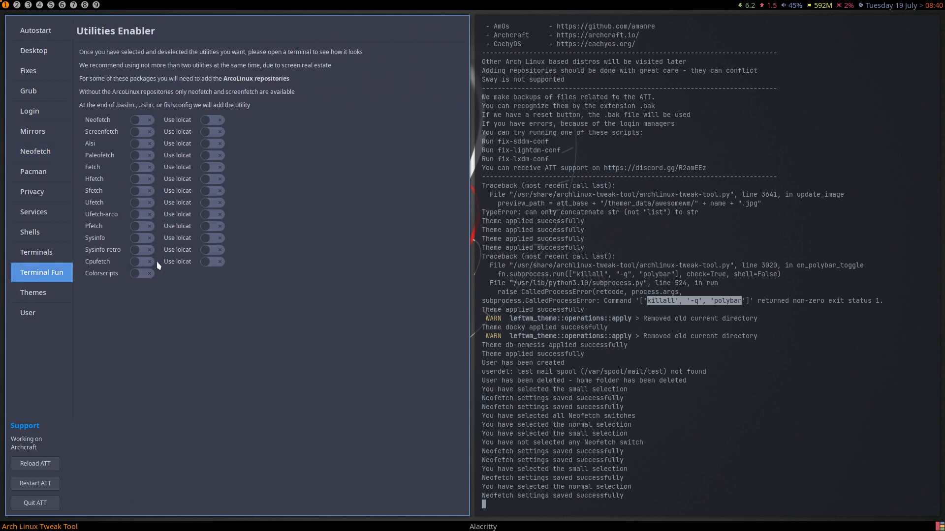
click(18, 6)
key(super+Return)
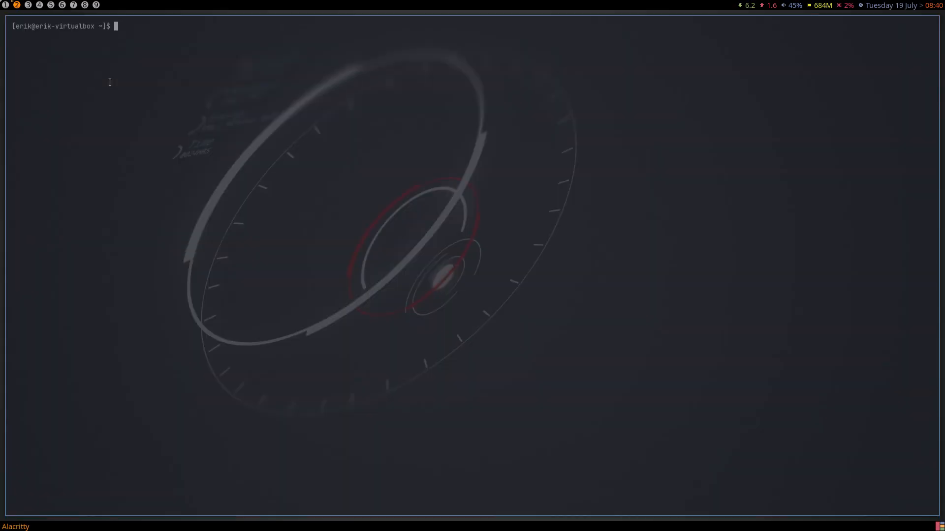
- Enable Screenfetch, check its greeting in a new terminal, then close the test terminals
click(5, 5)
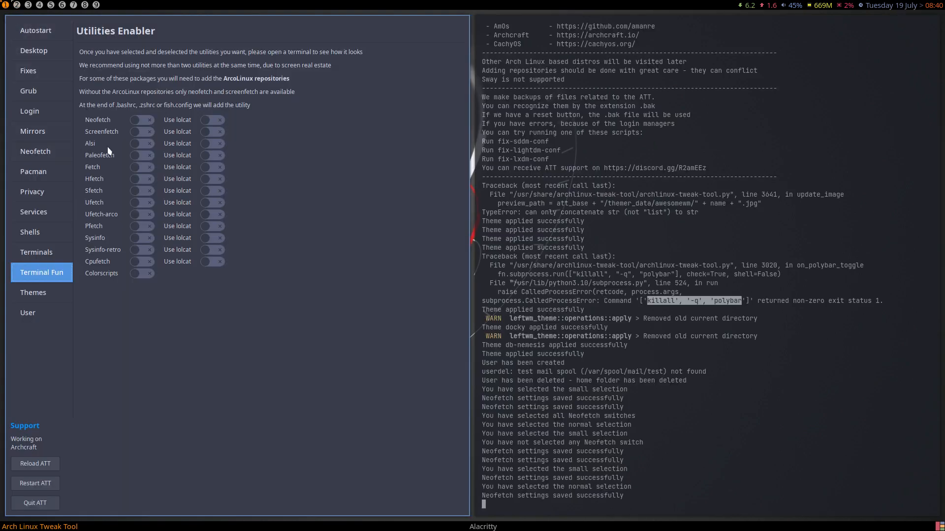
click(148, 134)
click(17, 5)
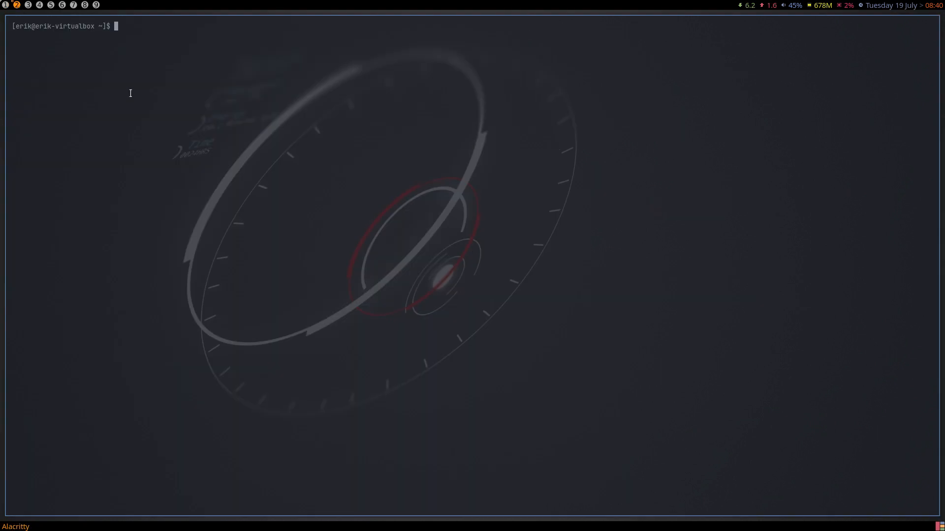
key(super+Return)
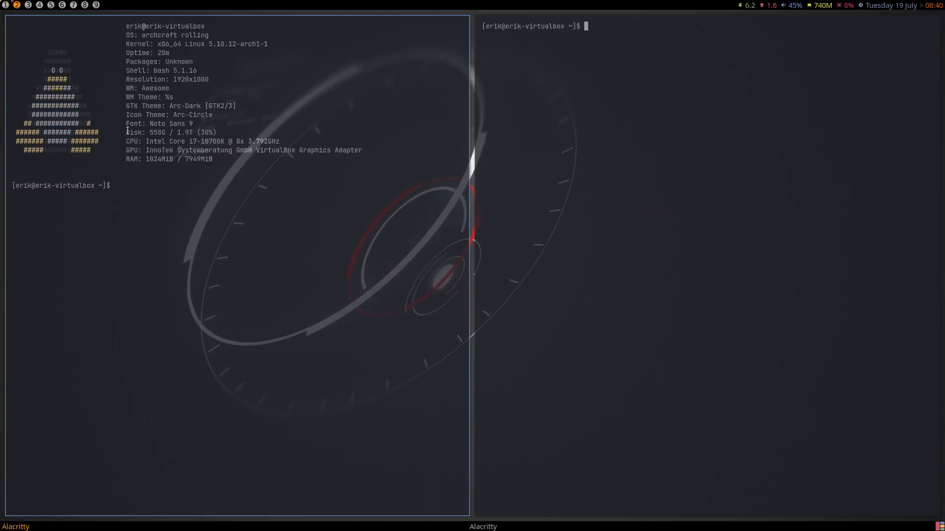
key(super+q)
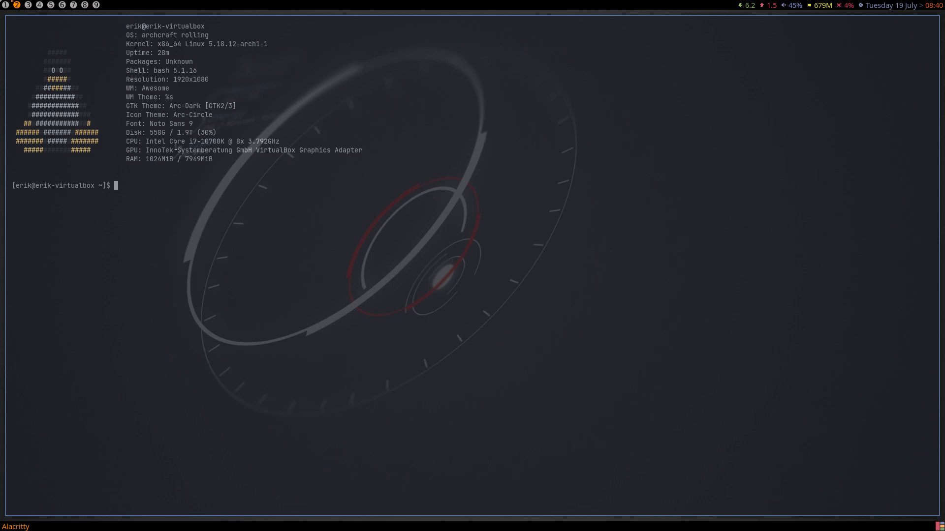
key(super+q)
- Switch Screenfetch off and test the Alsi greeting in a new terminal on workspace 2
click(3, 5)
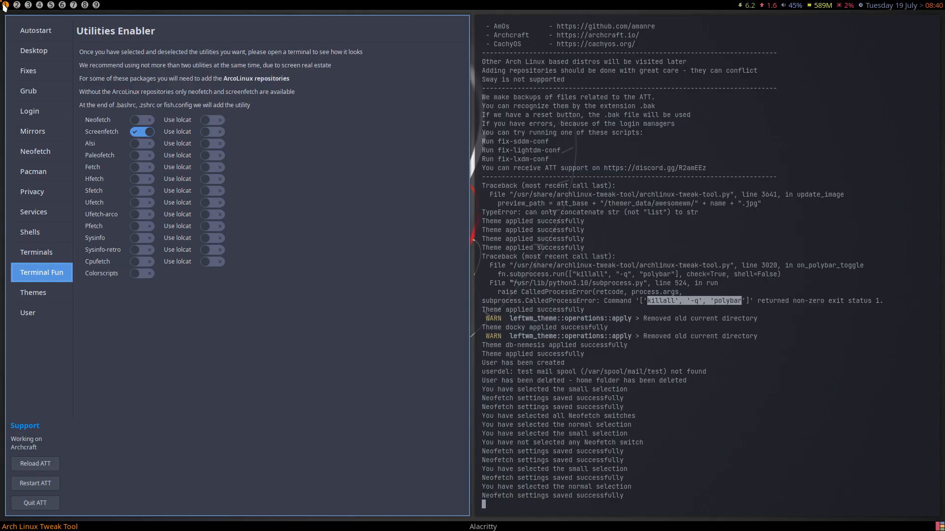
click(142, 133)
click(17, 5)
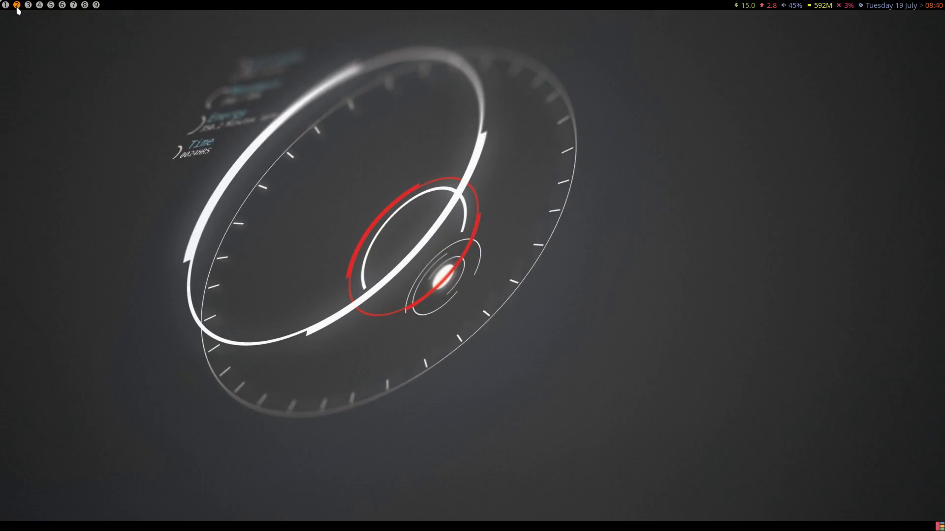
key(super+Return)
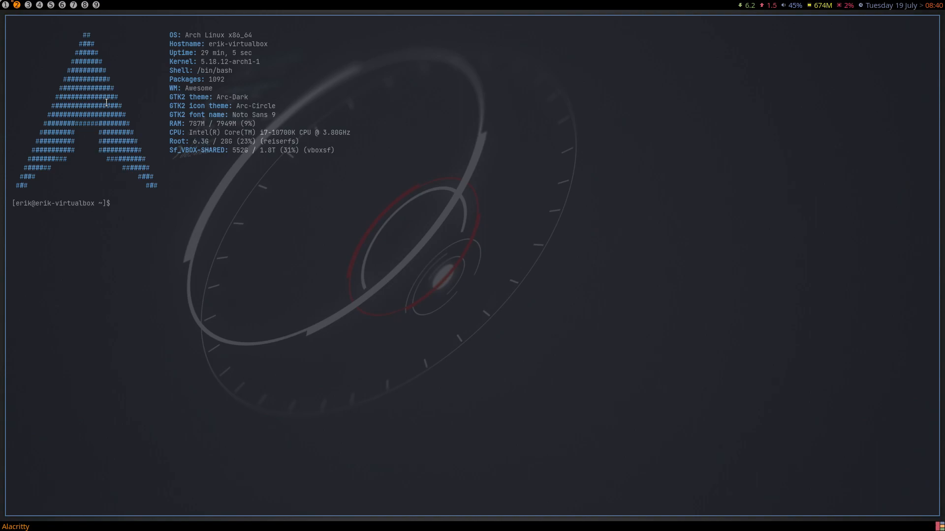
key(super+q)
- Swap Alsi for Ufetch-arco and open a new terminal to test it
click(6, 6)
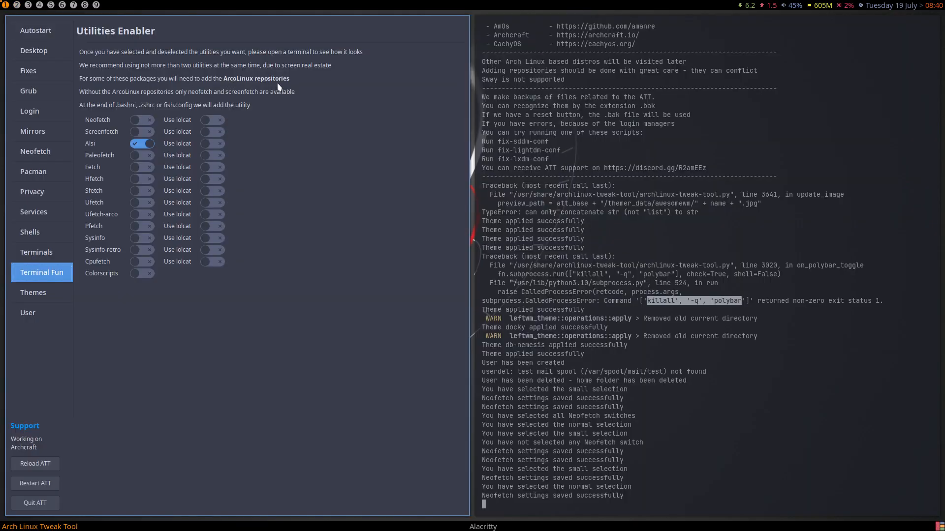
click(139, 146)
click(17, 5)
key(super+Return)
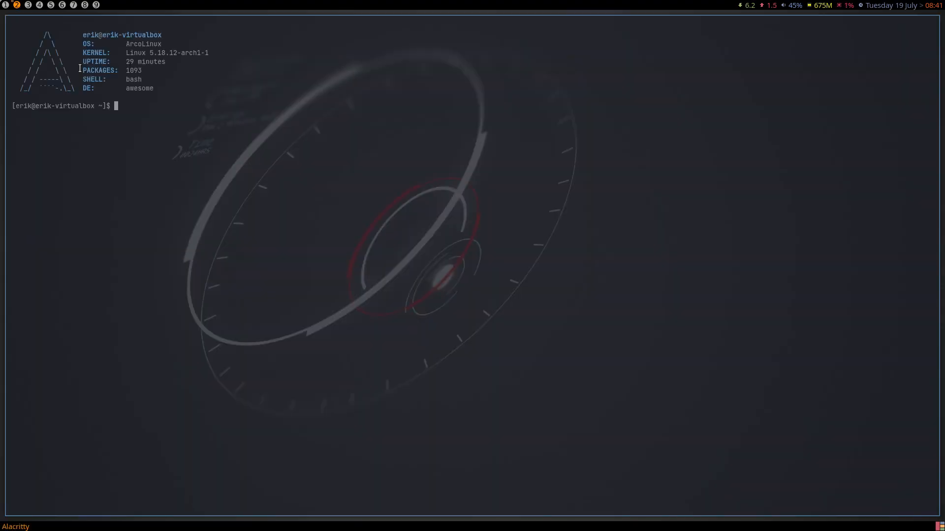
- Run 'ufetch' and 'yay ufetch', close the terminal, then switch Ufetch-arco off
text(ufetch)
key(Return)
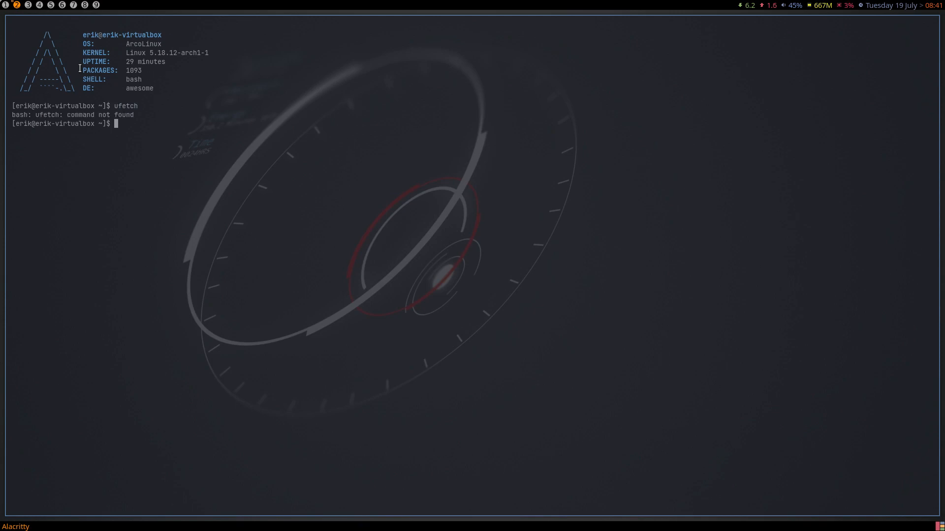
text(yay ufetch)
key(Return)
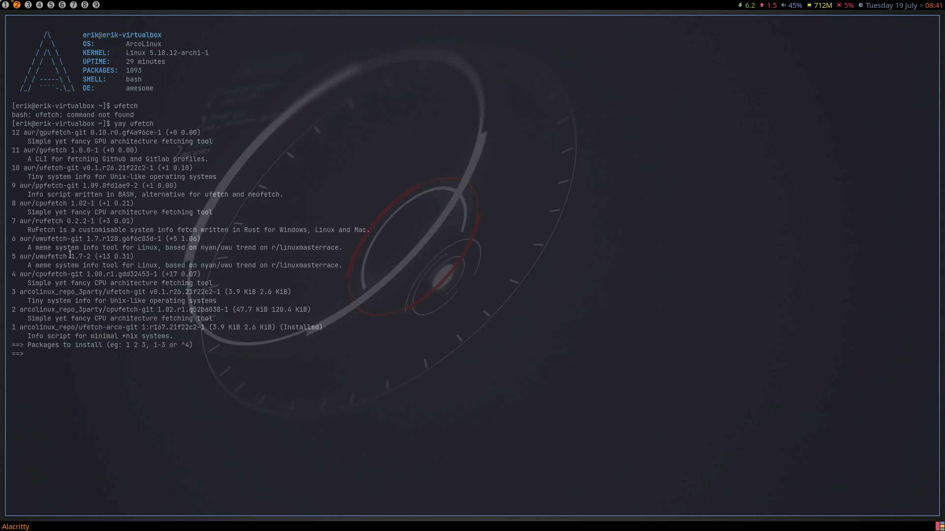
key(super+q)
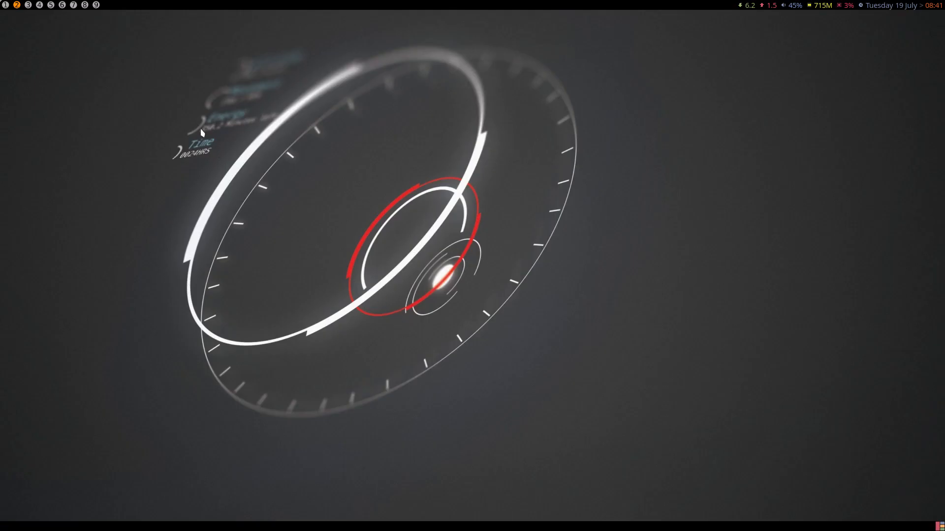
click(7, 5)
click(147, 216)
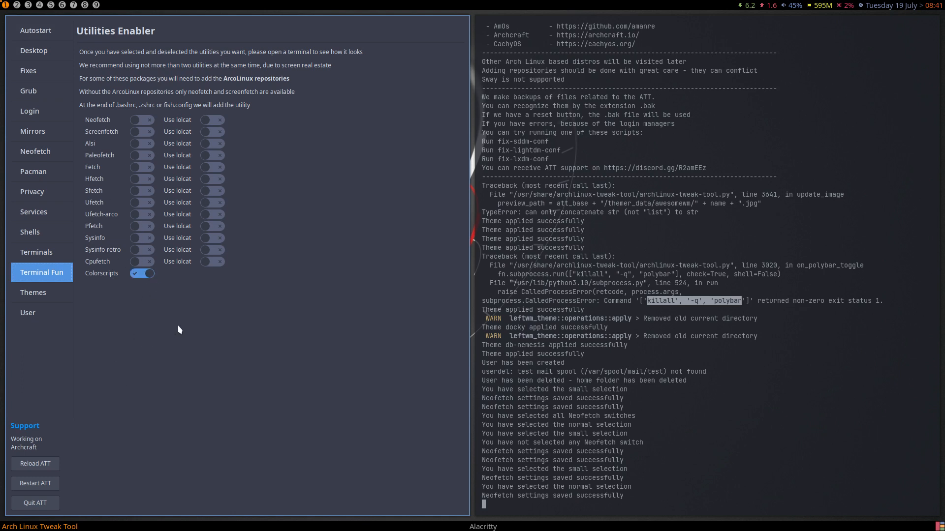
- Open a stack of terminals on workspace 2 showing random colorscripts, close them, then disable Colorscripts
click(17, 5)
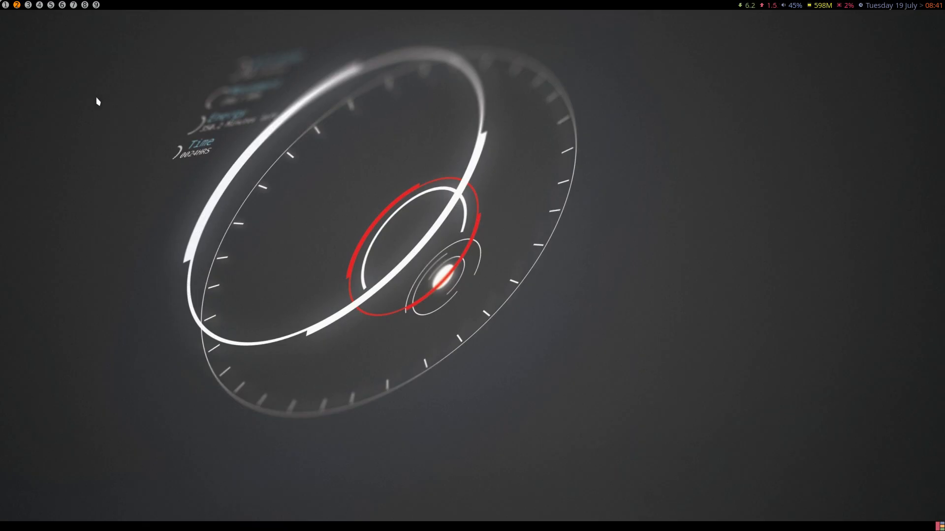
key(super+Return)
key(Up)
key(Down)
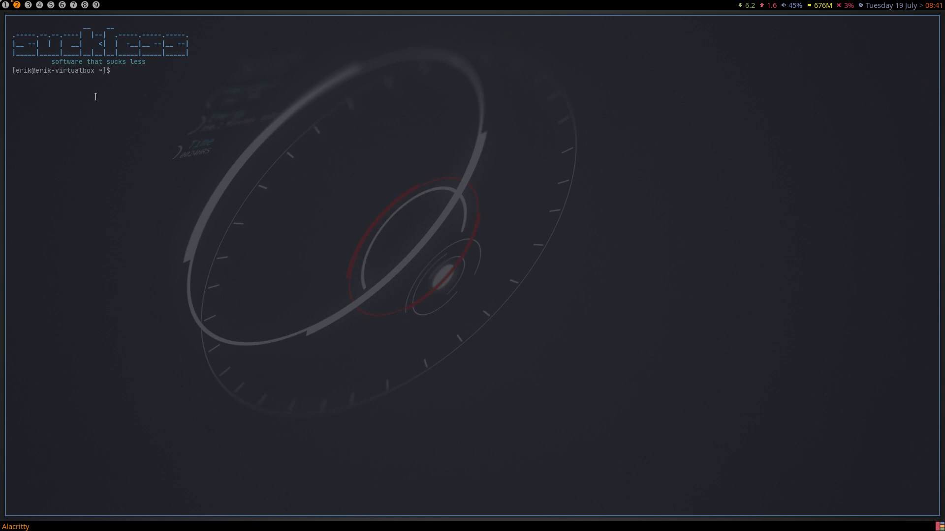
key(super+Return)
key(super+Return)
key(super+Return)
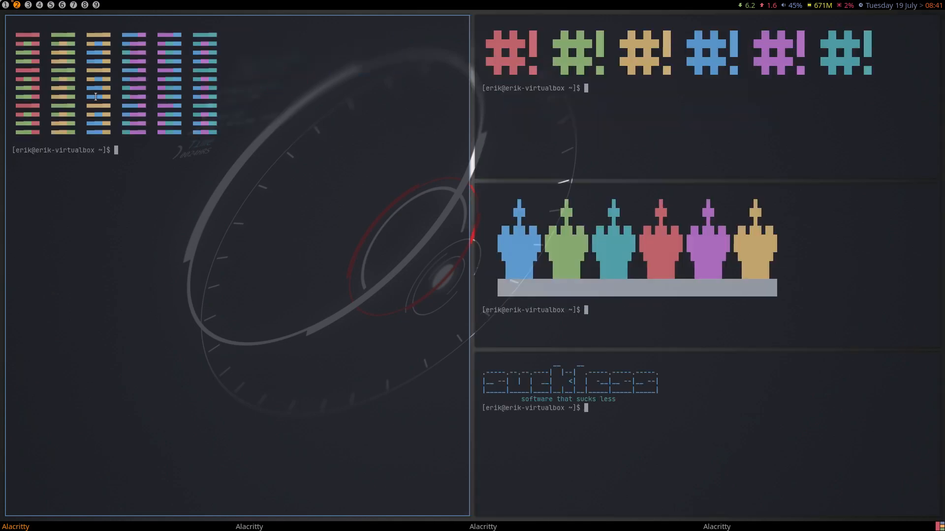
key(super+Return)
key(super+Return)
key(super+Return)
key(super+Return)
key(super+Return)
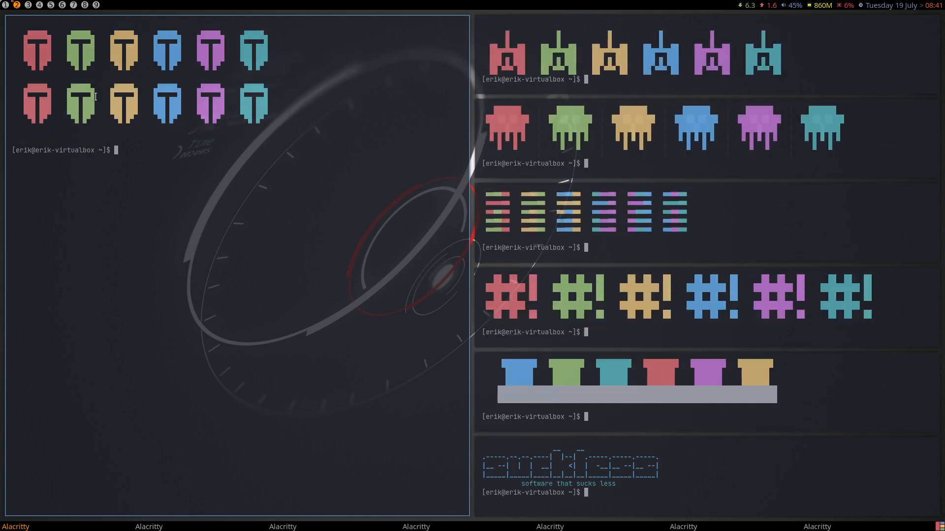
key(super+Return)
key(super+Return)
key(super+Return)
key(super+Return)
key(super+Return)
key(super+Return)
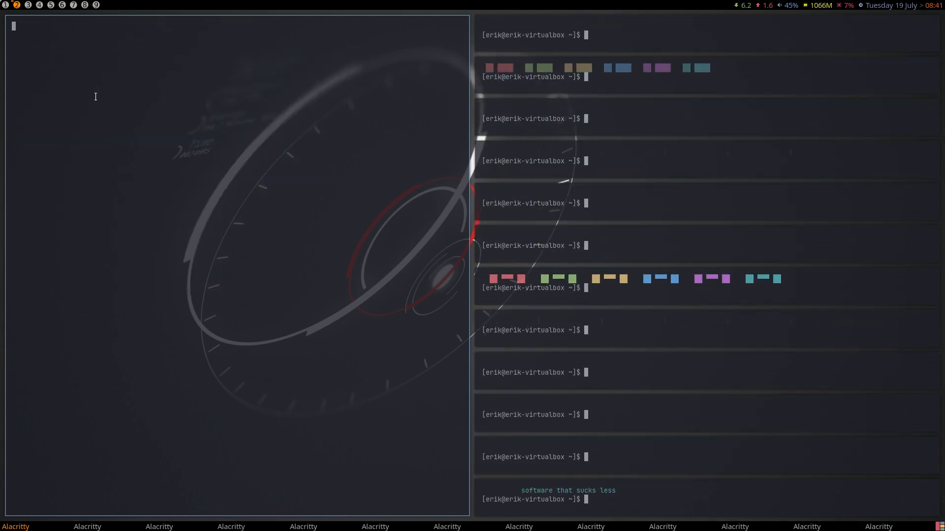
key(super+shift+c)
key(super+shift+c)
key(super+shift+c)
key(super+shift+c)
key(super+shift+c)
key(super+shift+c)
key(super+shift+c)
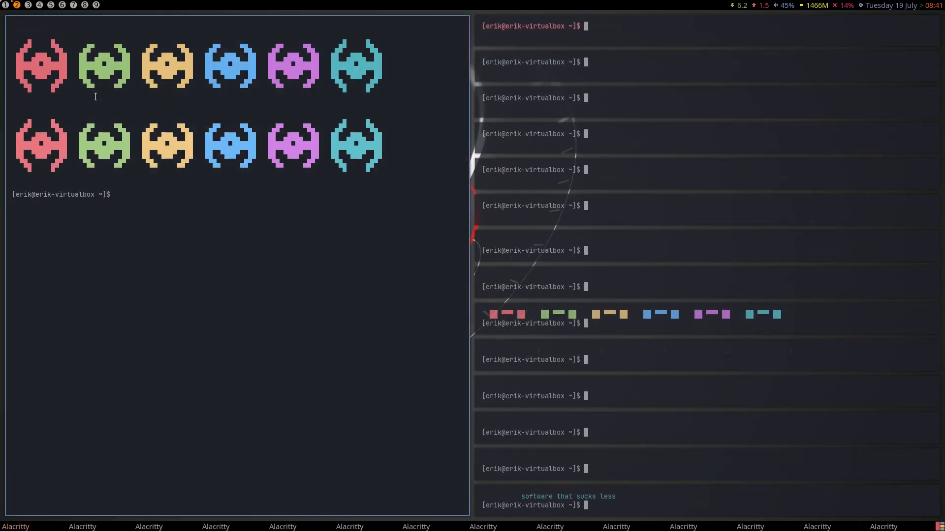
key(super+shift+c)
key(super+shift+c)
key(super+shift+c)
key(super+shift+c)
key(super+shift+c)
key(super+shift+c)
key(super+shift+c)
key(super+shift+c)
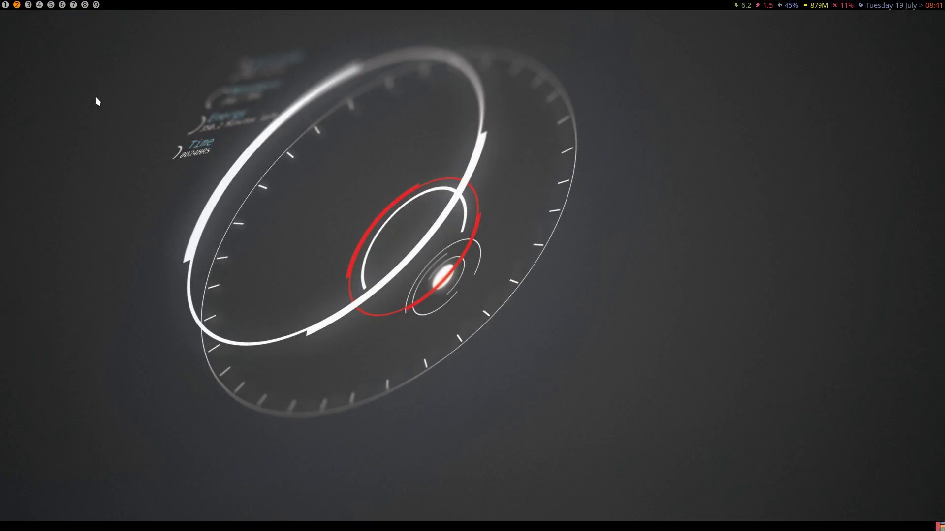
click(4, 6)
click(132, 275)
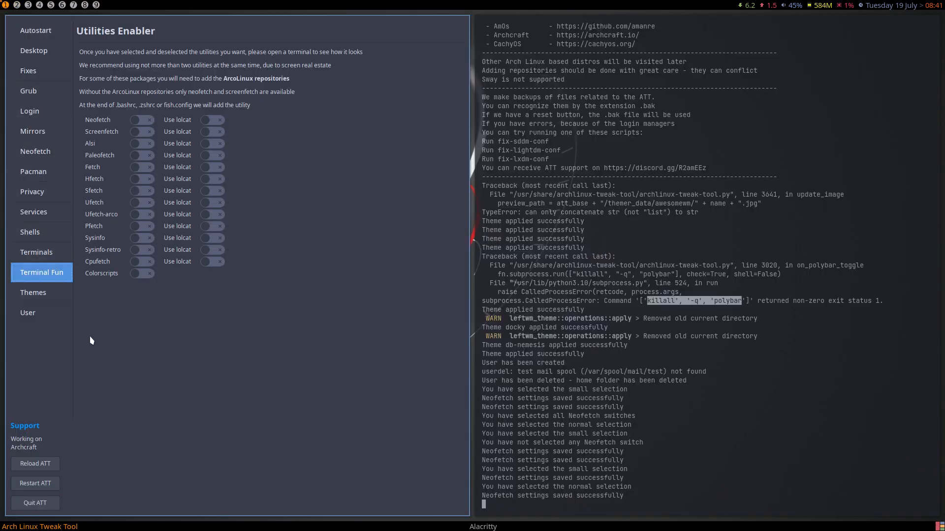